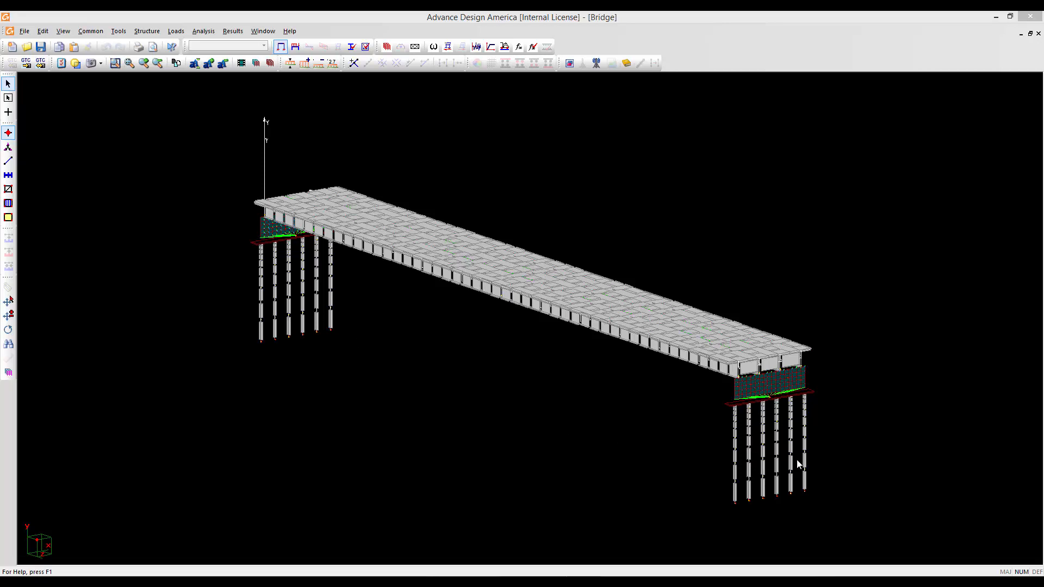
- Examine the whole bridge model, from the deck and girders to the abutments and piles at both ends
middle_drag(796, 457, 793, 438)
scroll(794, 438, up, 1)
middle_drag(717, 397, 704, 463)
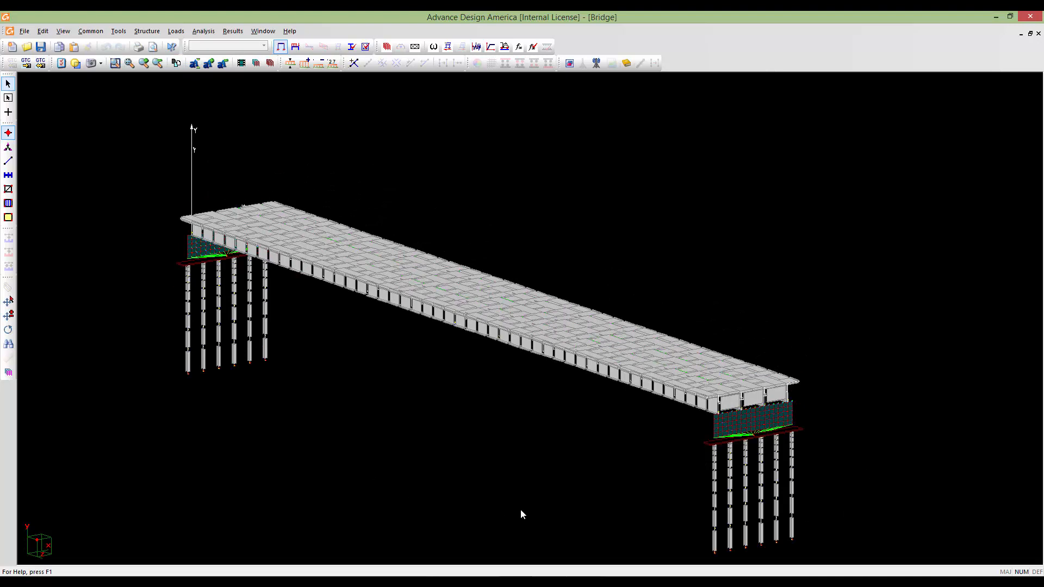
middle_drag(521, 509, 528, 496)
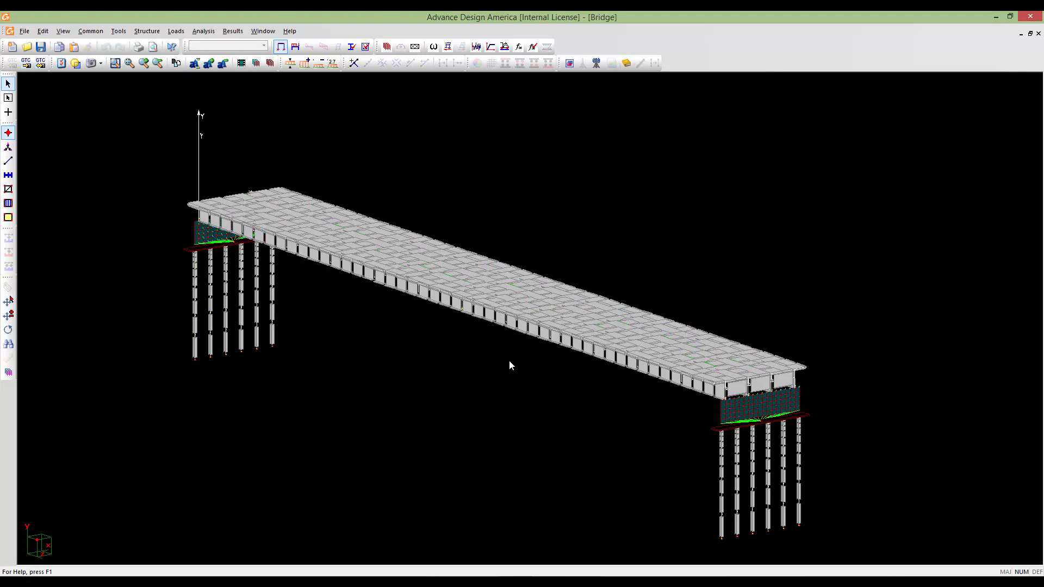
middle_drag(506, 360, 514, 333)
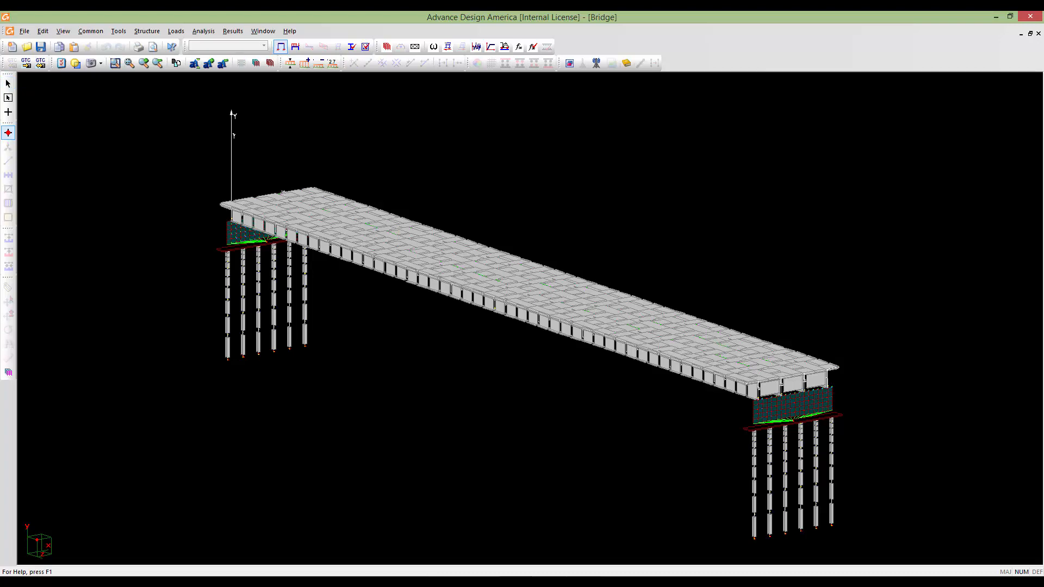
middle_drag(515, 336, 552, 321)
scroll(530, 324, up, 3)
scroll(529, 324, down, 2)
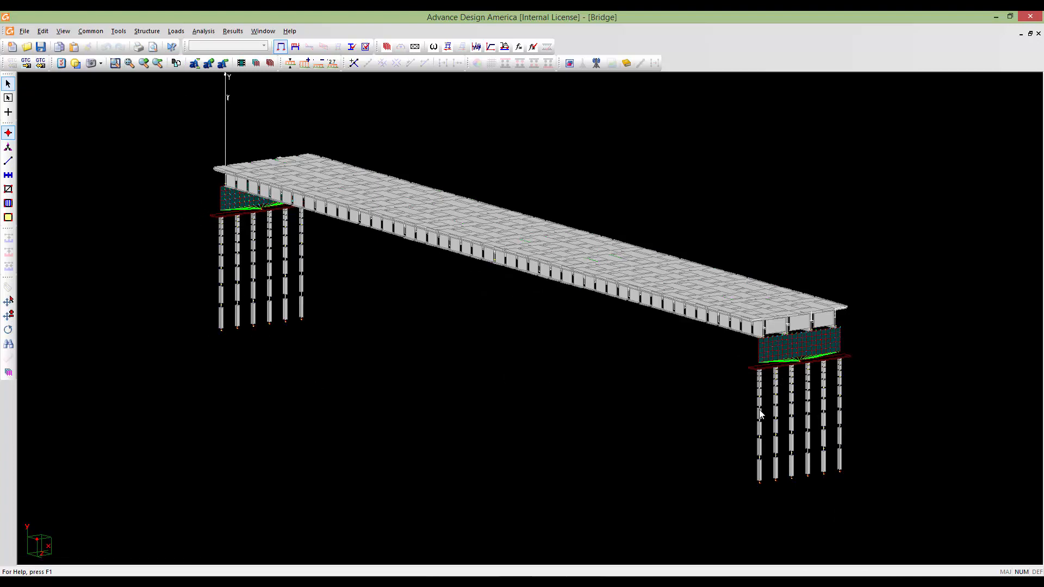
middle_drag(489, 287, 508, 314)
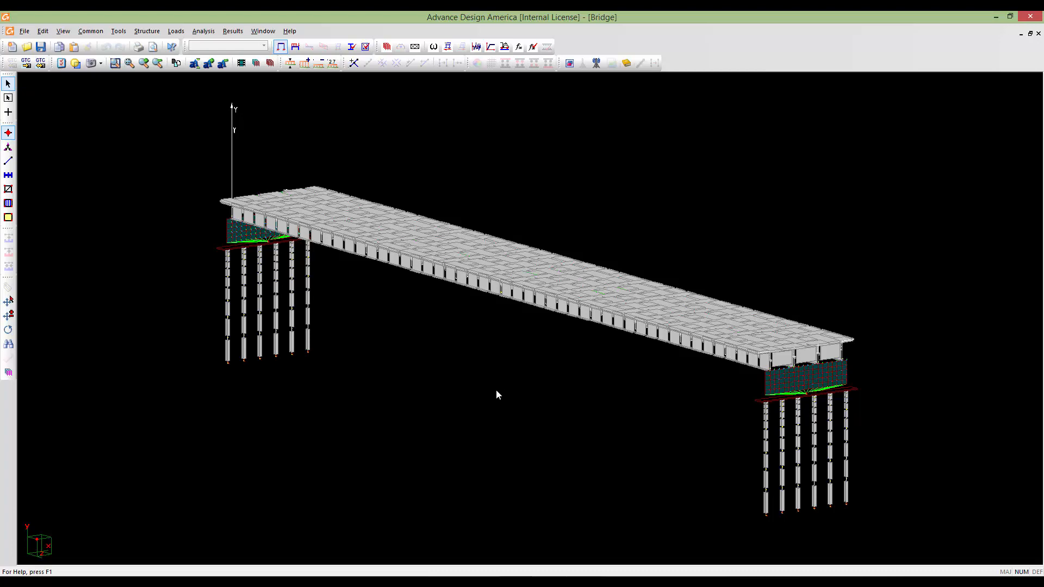
shift+middle_drag(523, 376, 527, 313)
scroll(530, 307, up, 1)
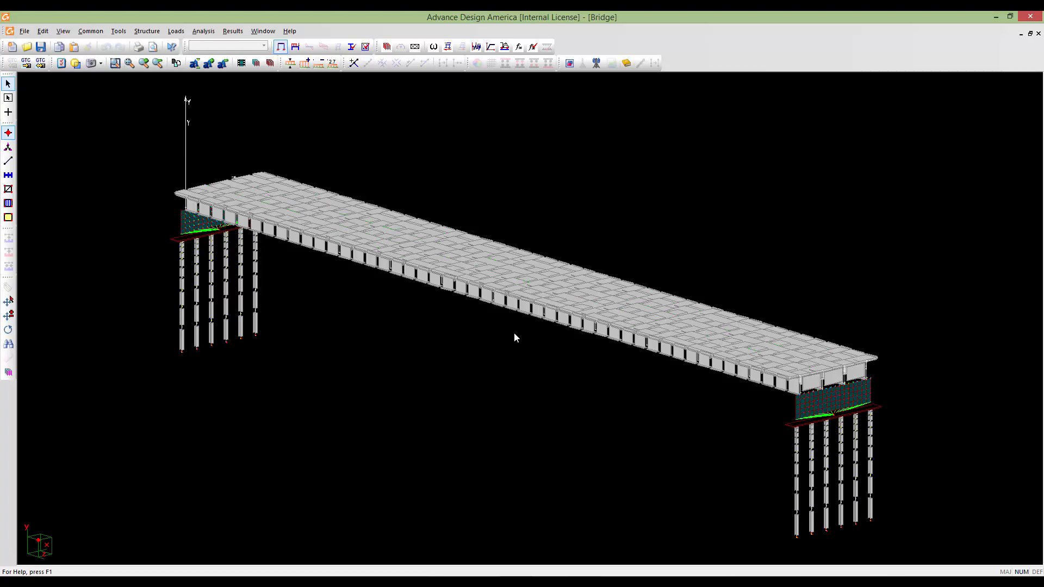
- Select the four yellow supports under the girders at mid-span and isolate them from the rest of the bridge
middle_drag(513, 331, 537, 233)
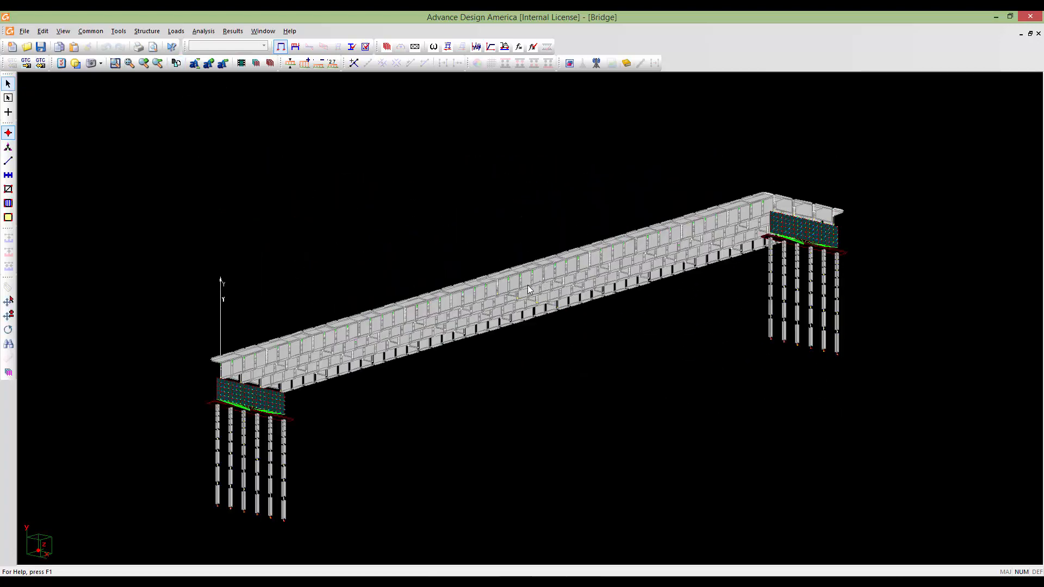
scroll(522, 310, up, 5)
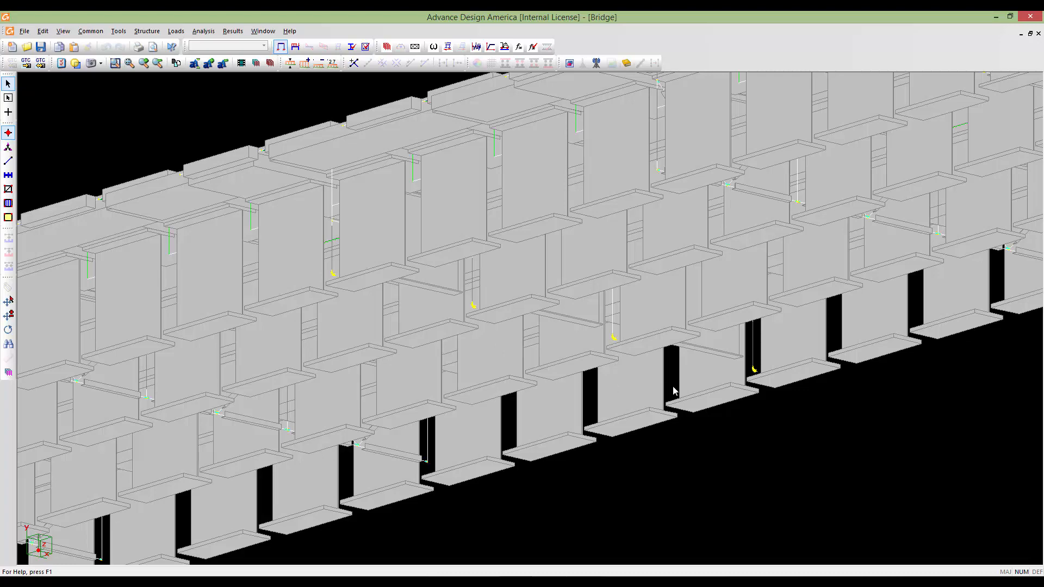
scroll(673, 390, down, 1)
scroll(673, 390, down, 1)
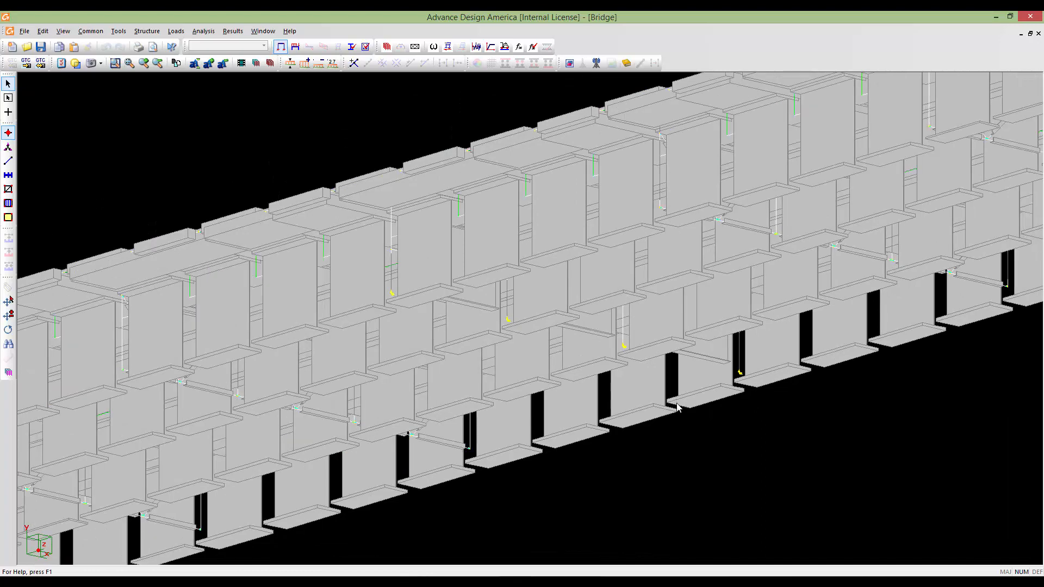
scroll(676, 406, down, 1)
scroll(673, 401, down, 1)
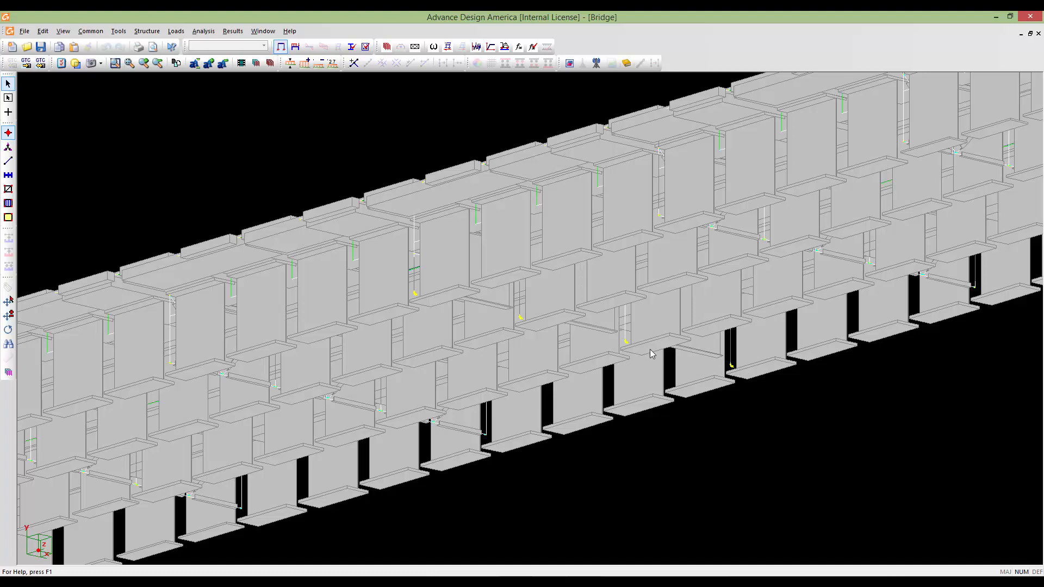
click(8, 147)
click(414, 295)
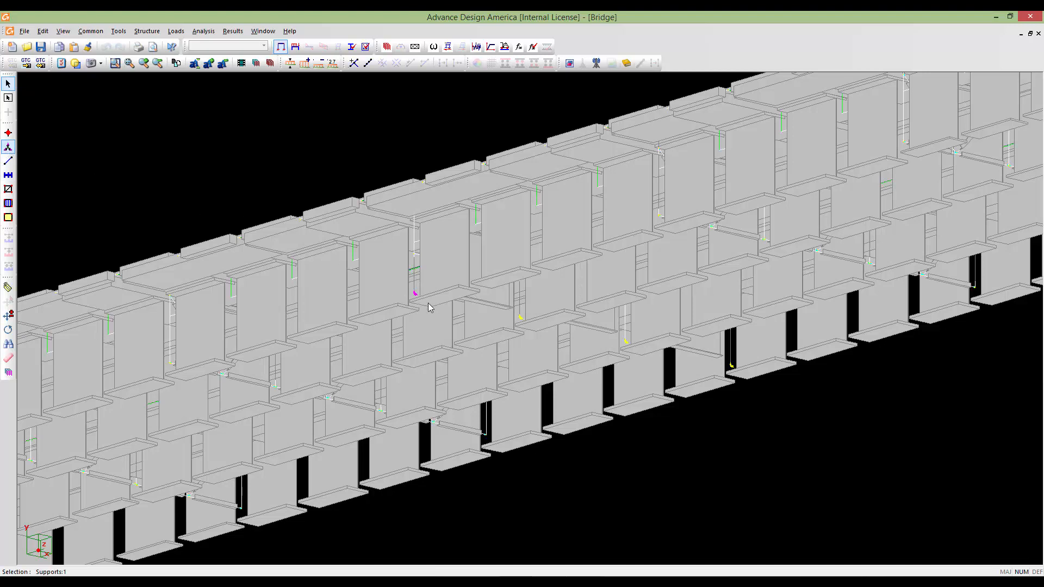
click(520, 318)
click(625, 342)
click(731, 366)
key(m)
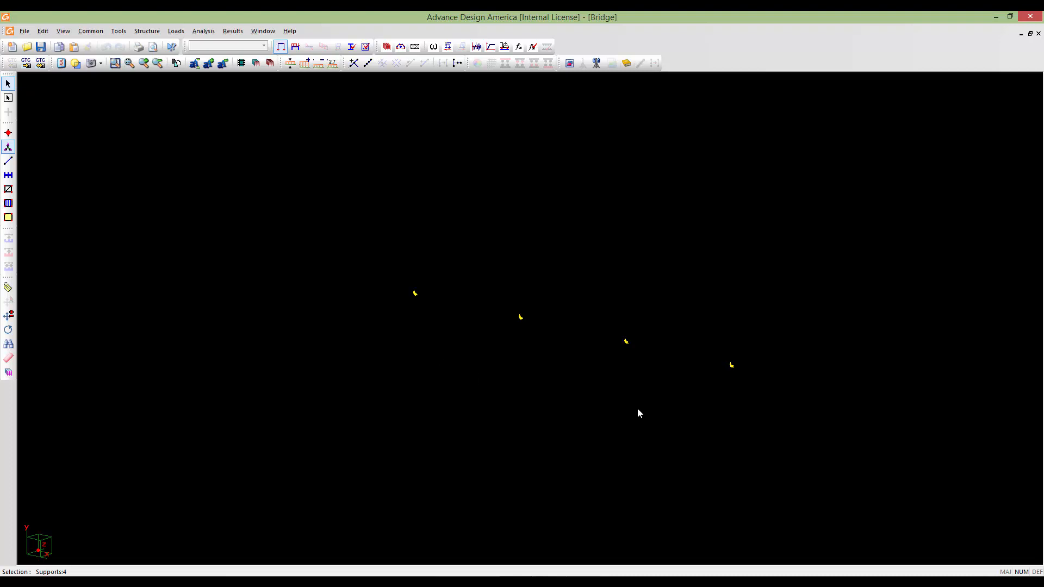
- Copy the four isolated supports by translation with Dy -0.6 m and Dz 0
key(Escape)
middle_drag(530, 318, 524, 314)
drag(325, 267, 324, 267)
key(ctrl+v)
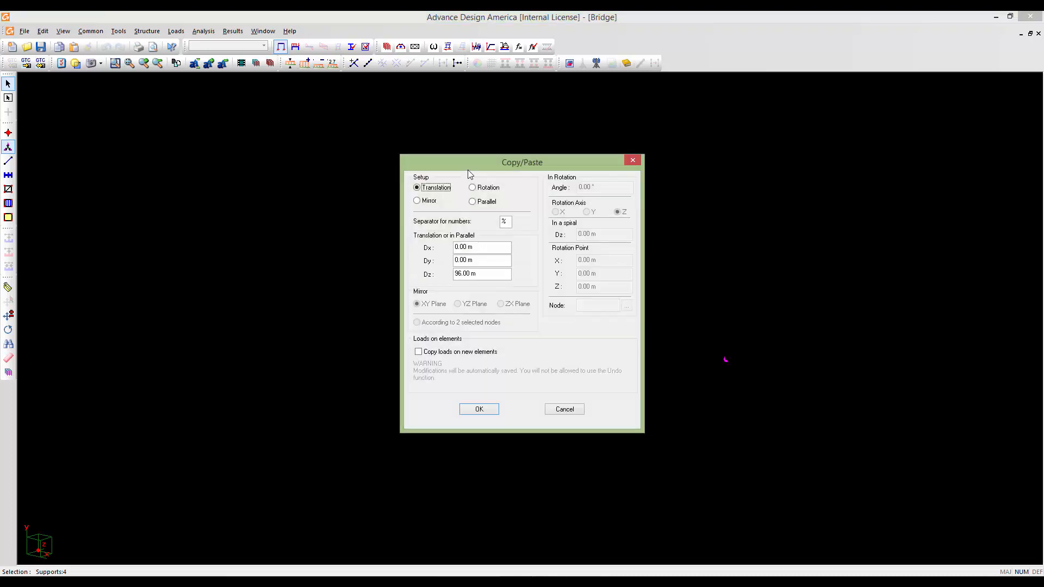
drag(512, 167, 778, 162)
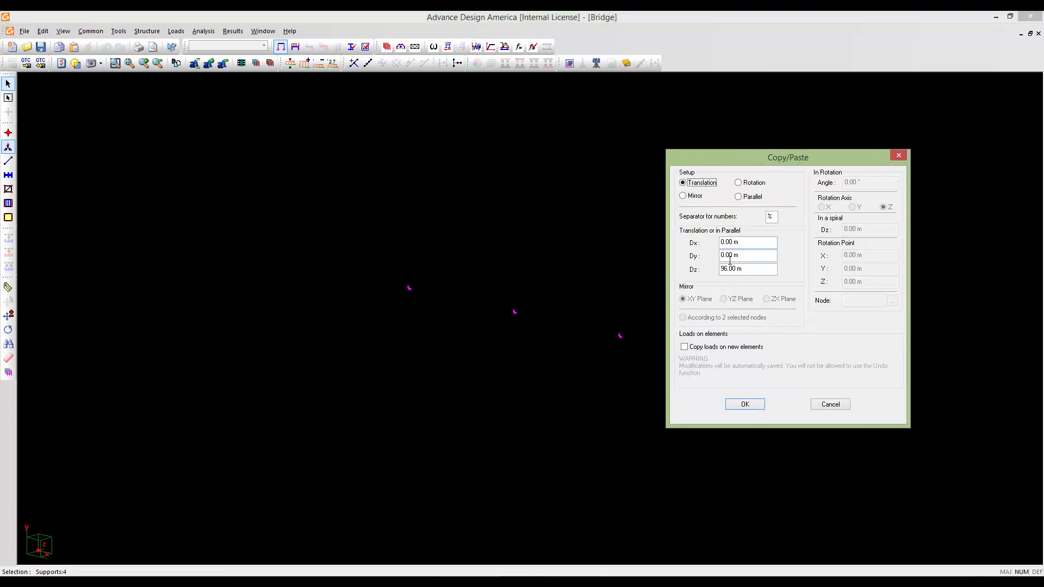
drag(739, 273, 710, 267)
text(0)
drag(746, 256, 714, 256)
text(-0.6)
click(742, 405)
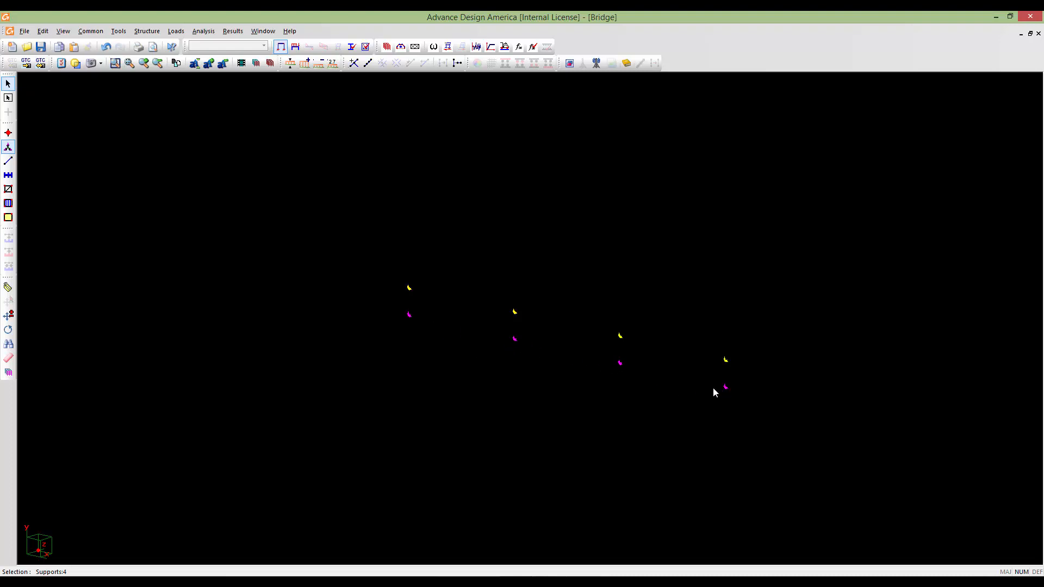
click(587, 361)
middle_drag(587, 360, 586, 371)
scroll(627, 392, up, 2)
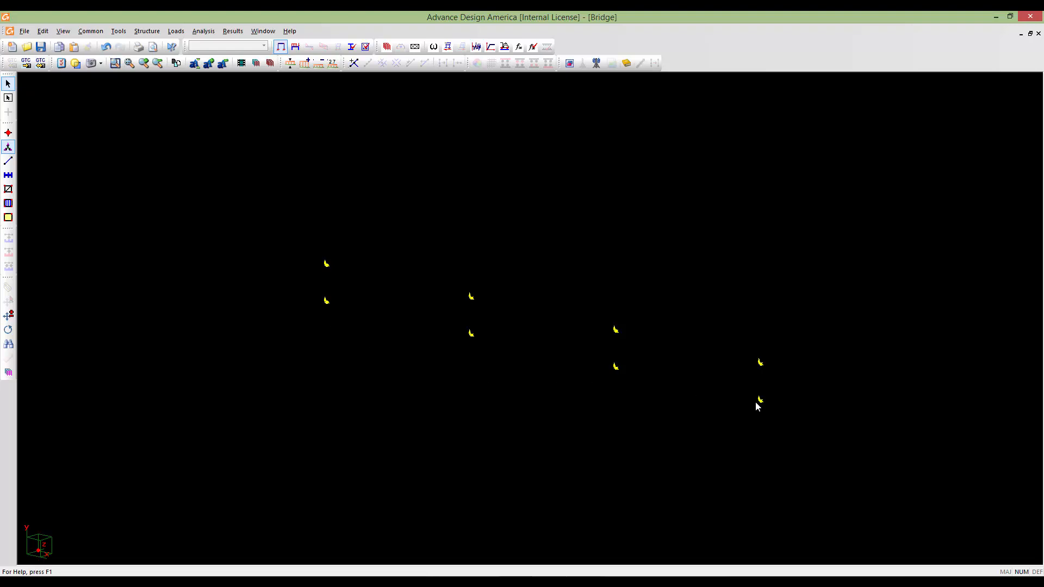
drag(793, 432, 233, 204)
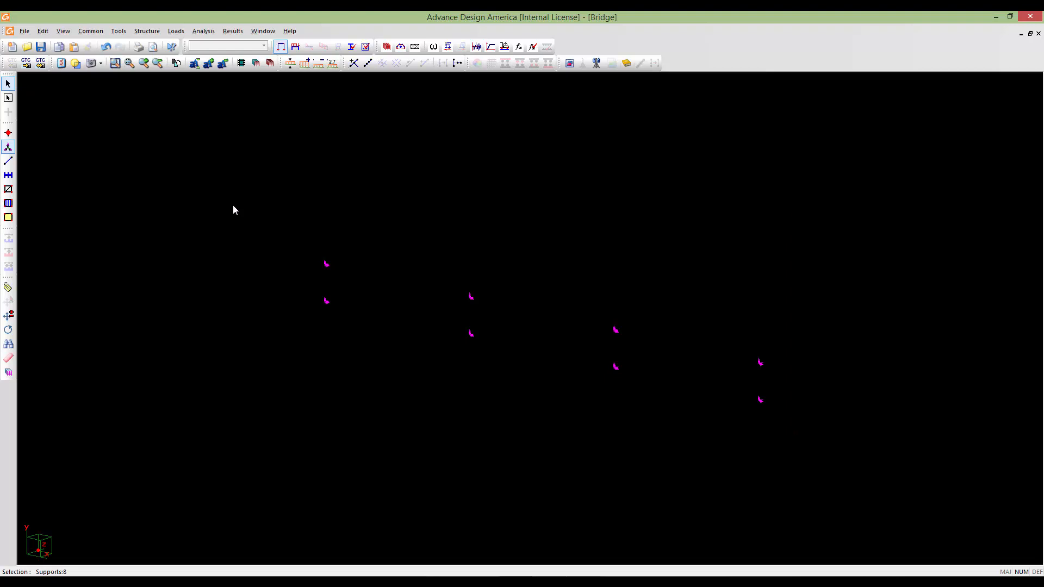
double_click(233, 205)
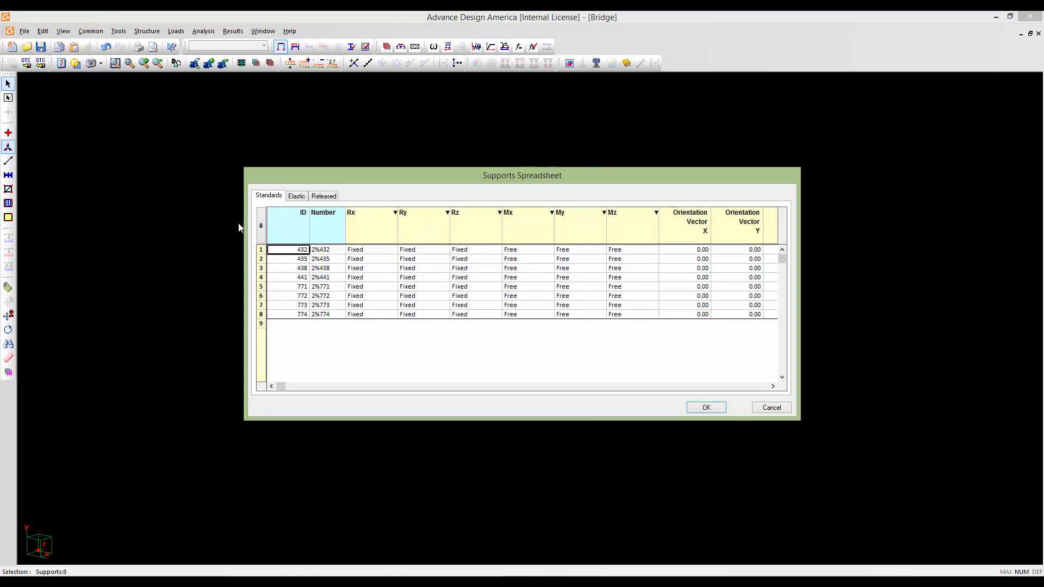
click(771, 407)
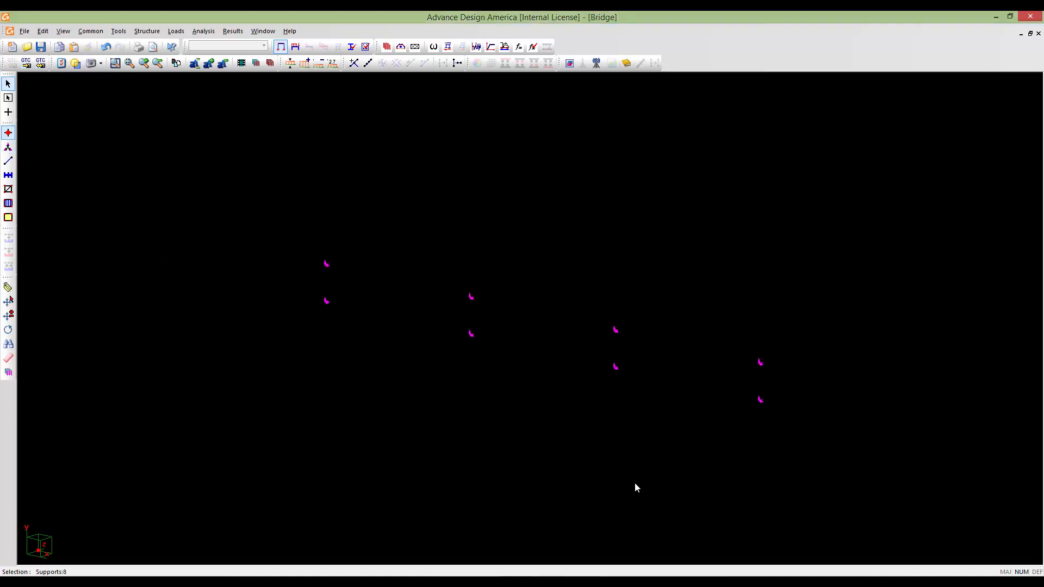
- Change the type of all eight support nodes to Normal in the nodes spreadsheet
drag(820, 445, 223, 208)
key(alt+Return)
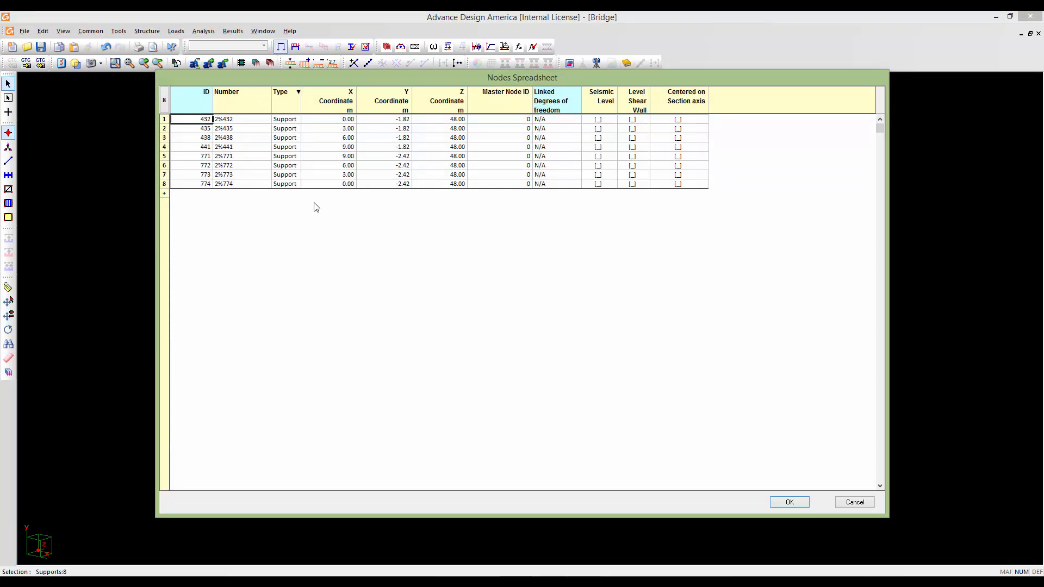
click(276, 97)
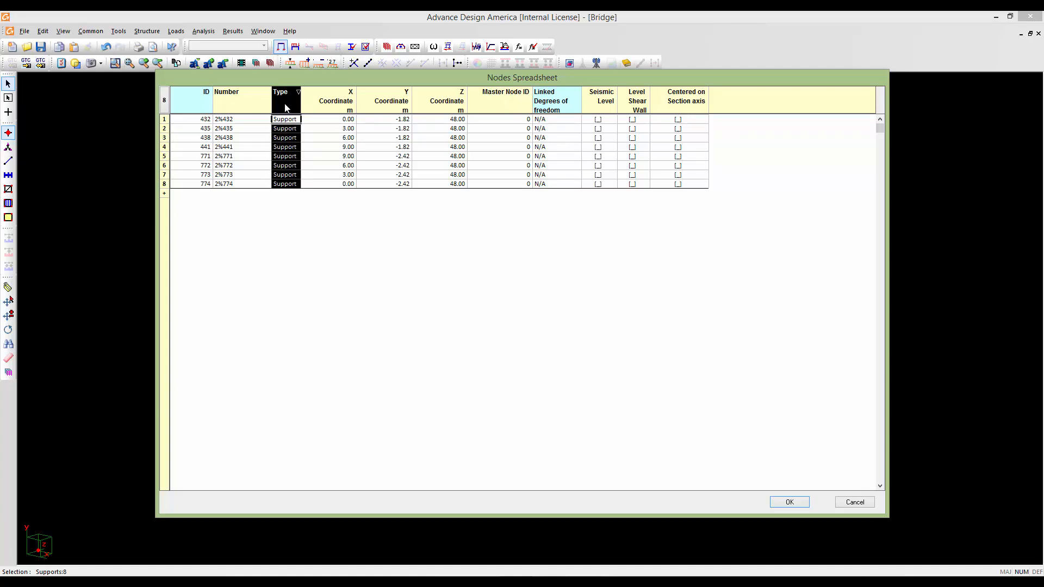
right_click(286, 108)
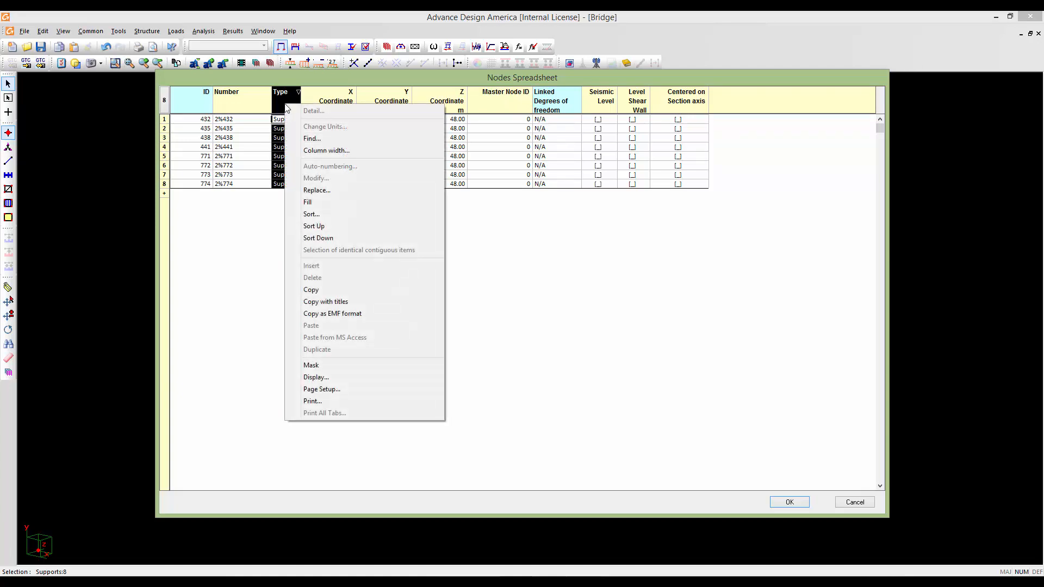
click(321, 201)
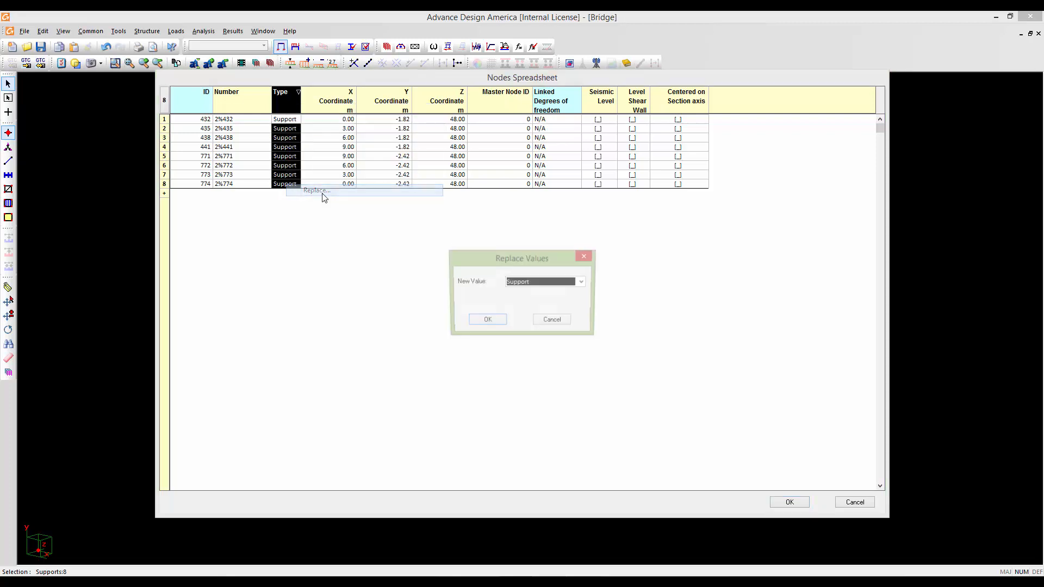
click(530, 283)
click(527, 293)
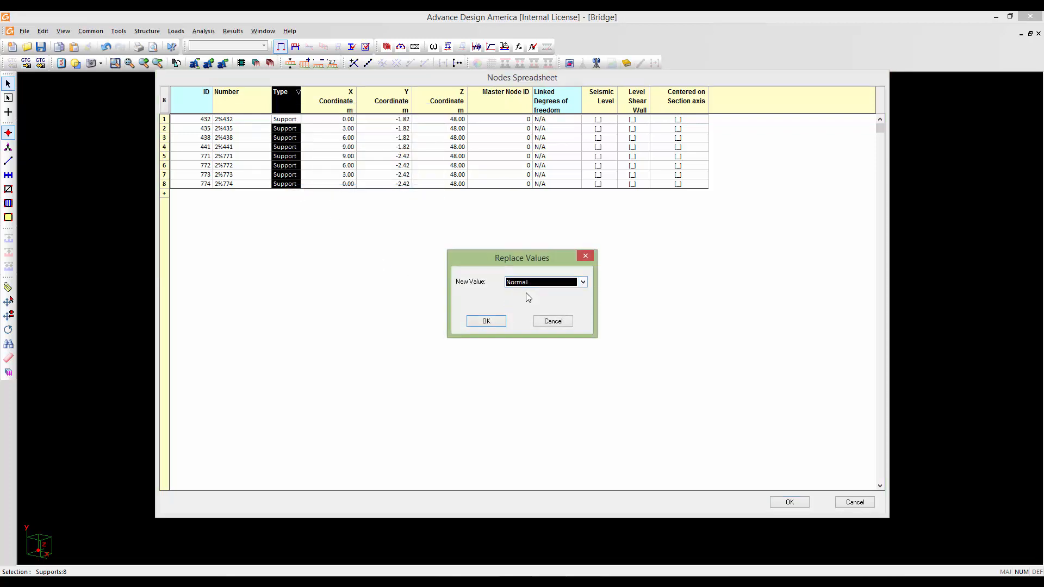
click(498, 323)
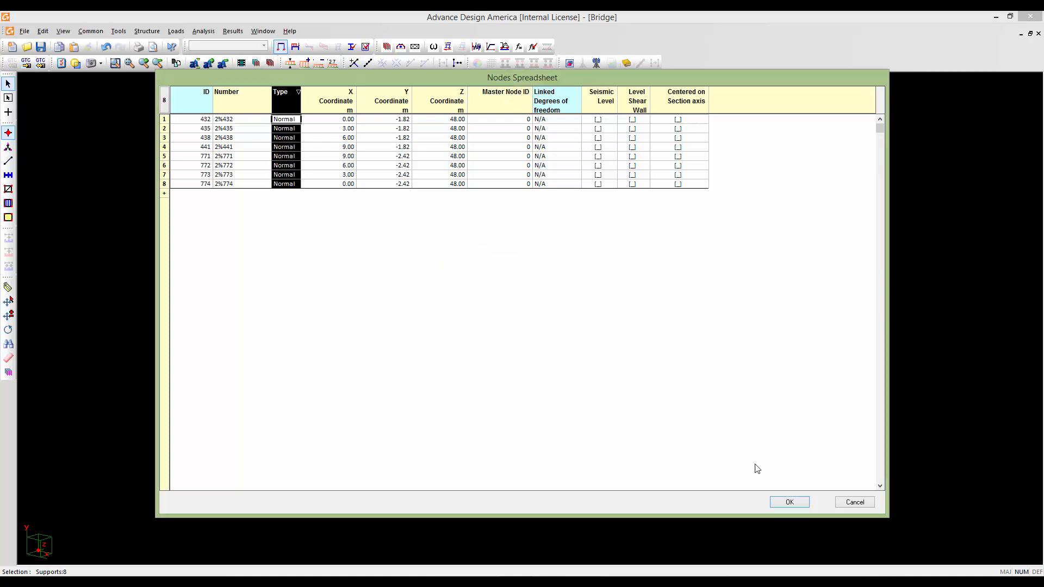
click(789, 503)
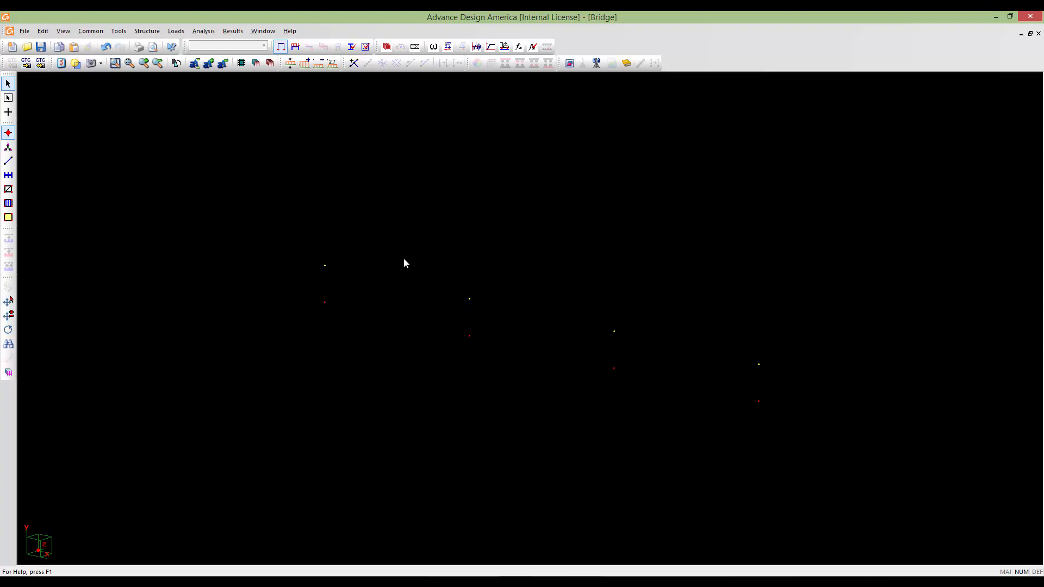
- Enlarge the node symbols and add a member with Rigid behavior from the lower to the upper node of the first pair
click(304, 63)
click(10, 162)
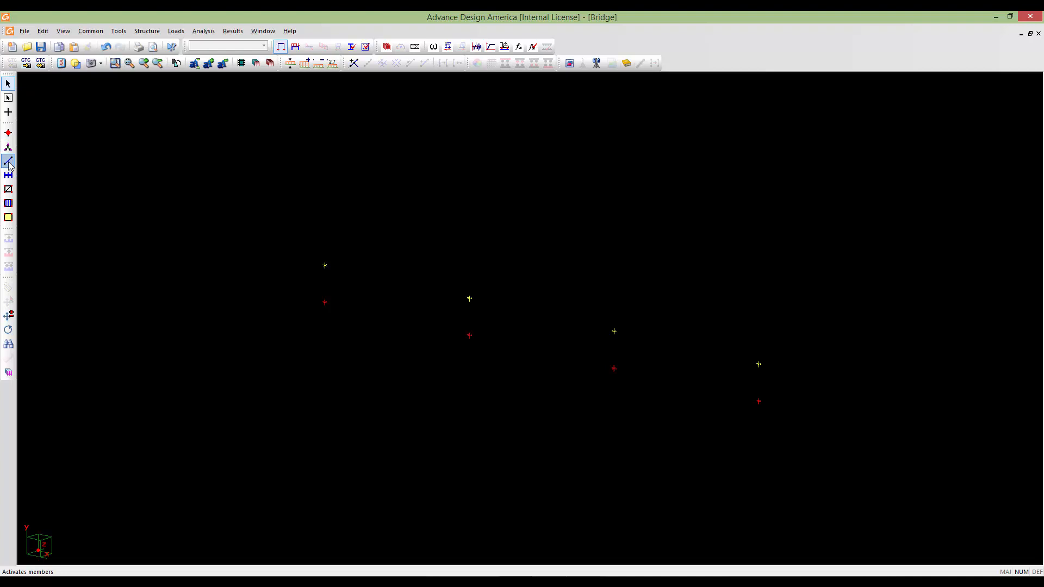
click(9, 114)
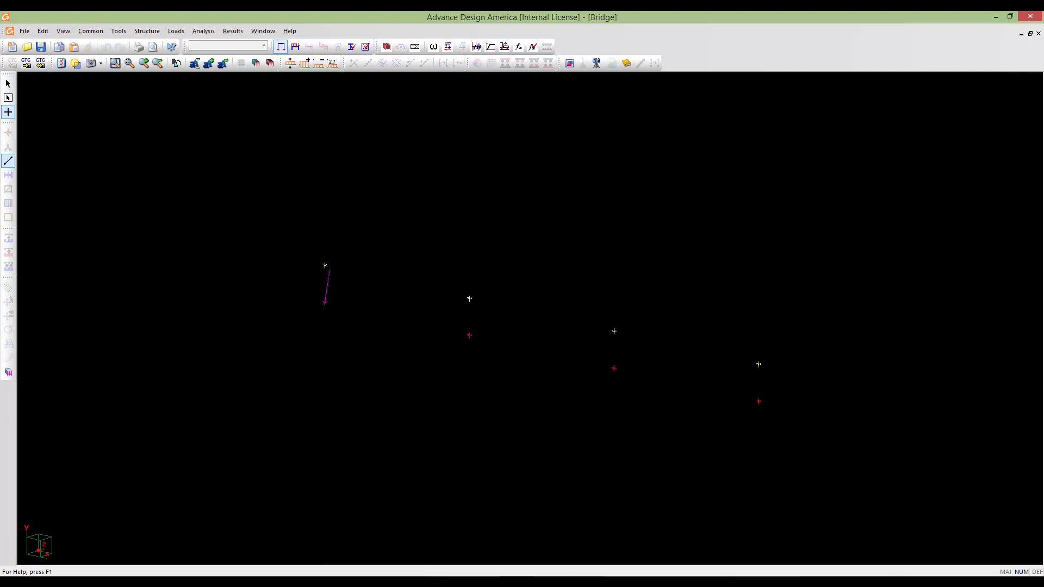
click(324, 266)
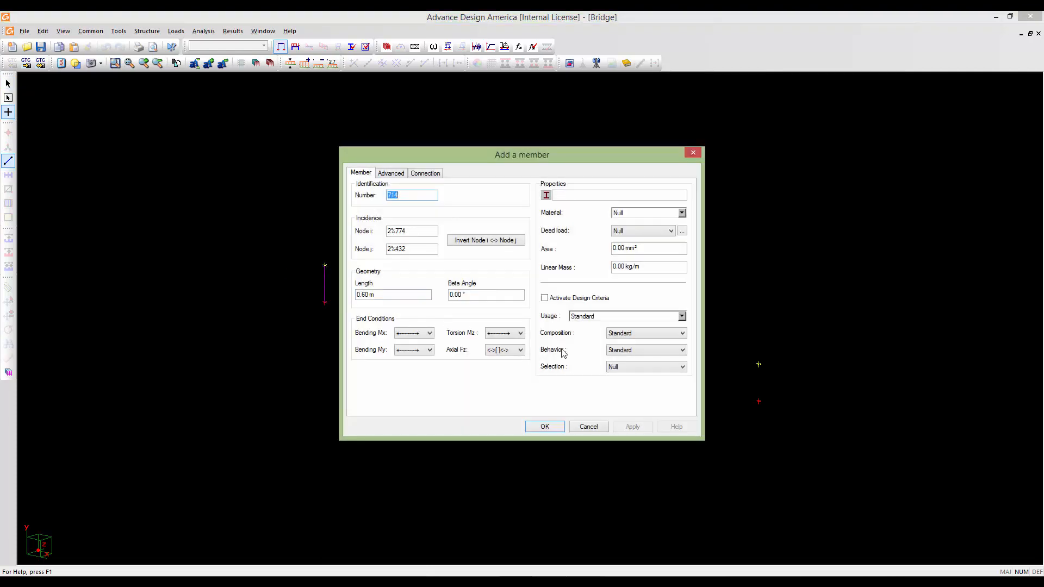
click(623, 351)
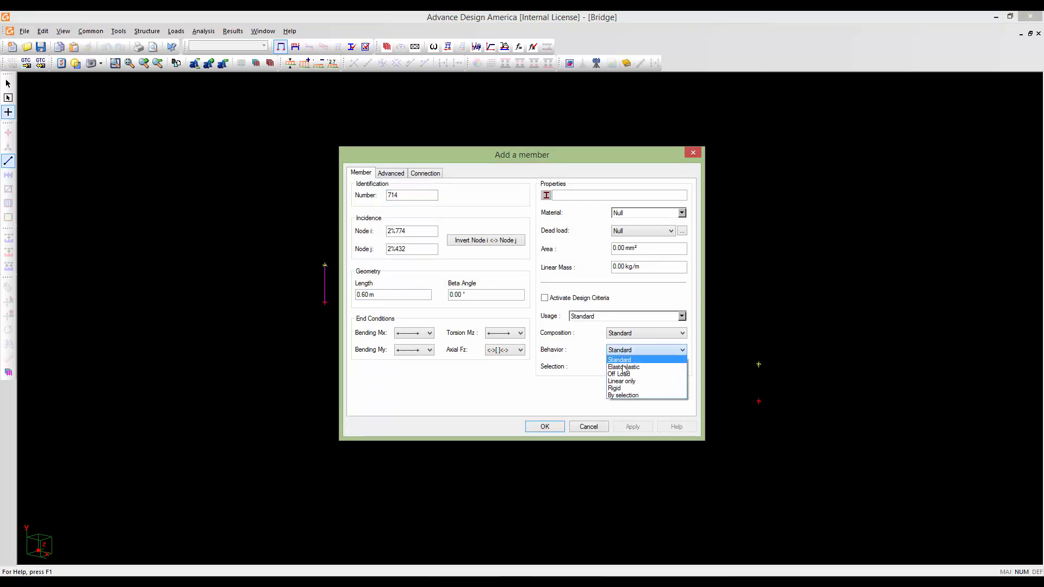
click(624, 390)
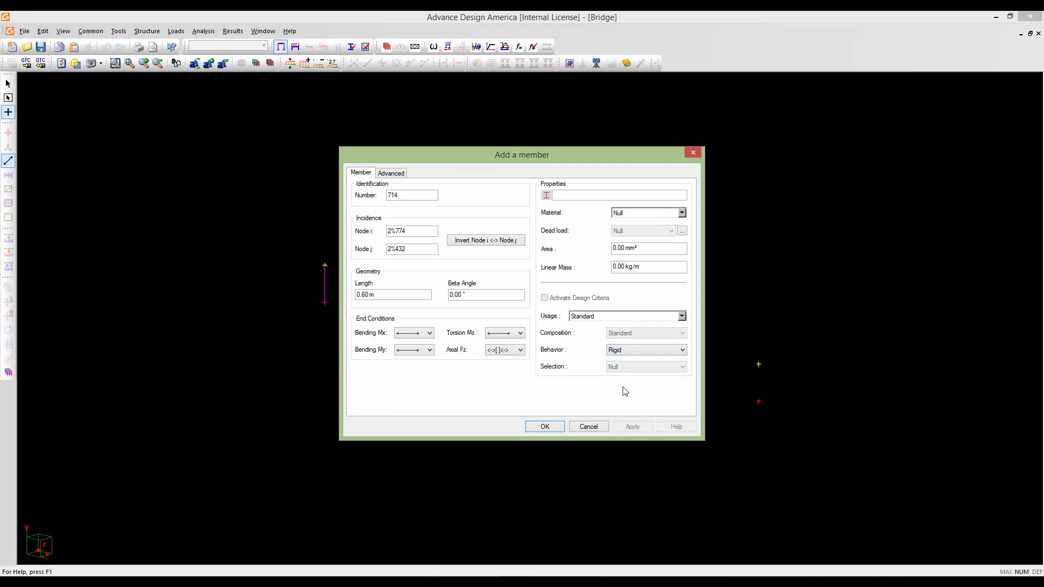
click(545, 427)
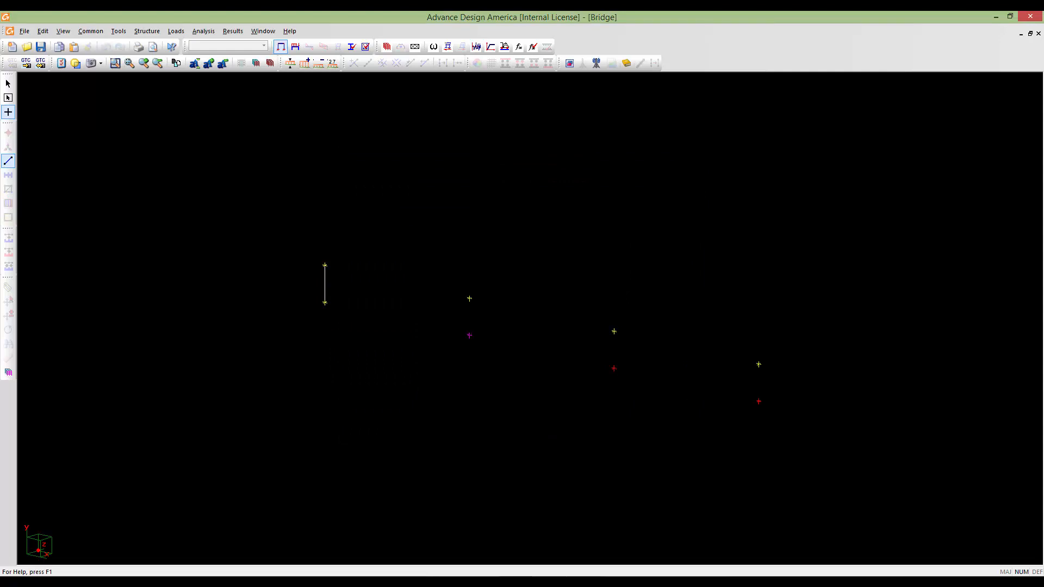
- Add rigid members from the lower to the upper node of the three remaining mid-span pairs
click(469, 299)
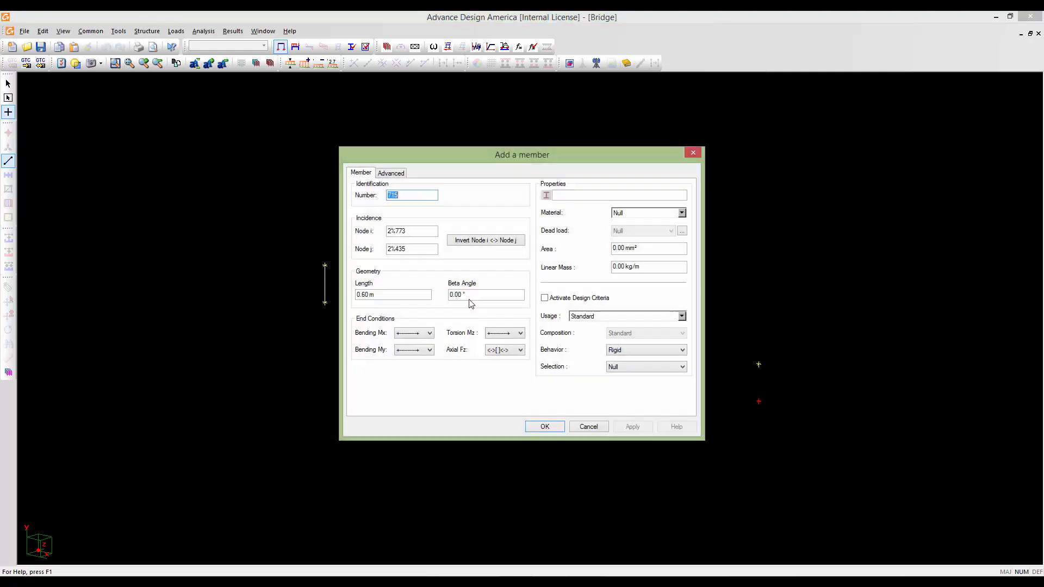
click(541, 426)
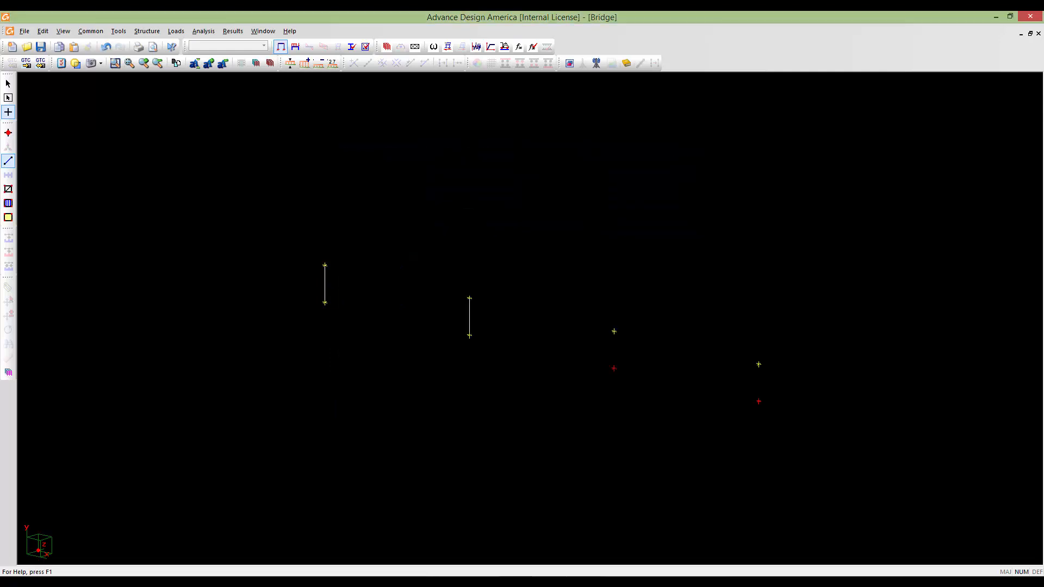
click(614, 368)
click(614, 331)
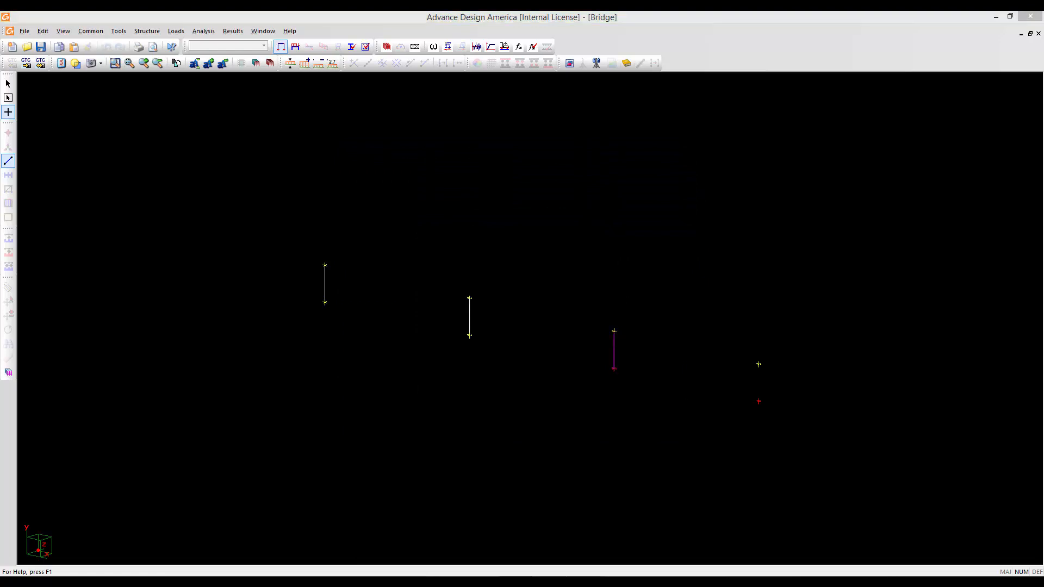
click(543, 427)
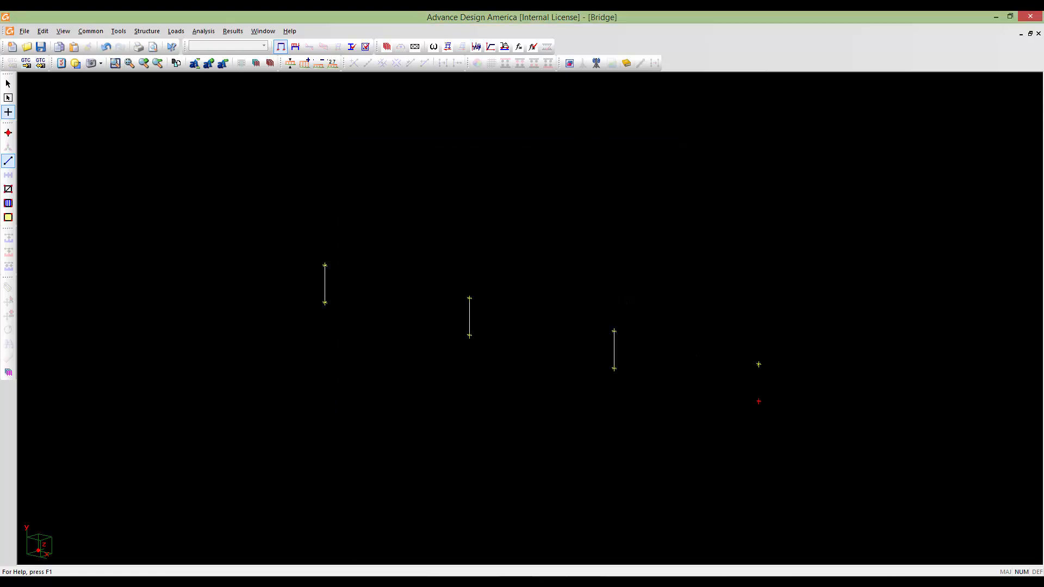
click(758, 401)
click(758, 364)
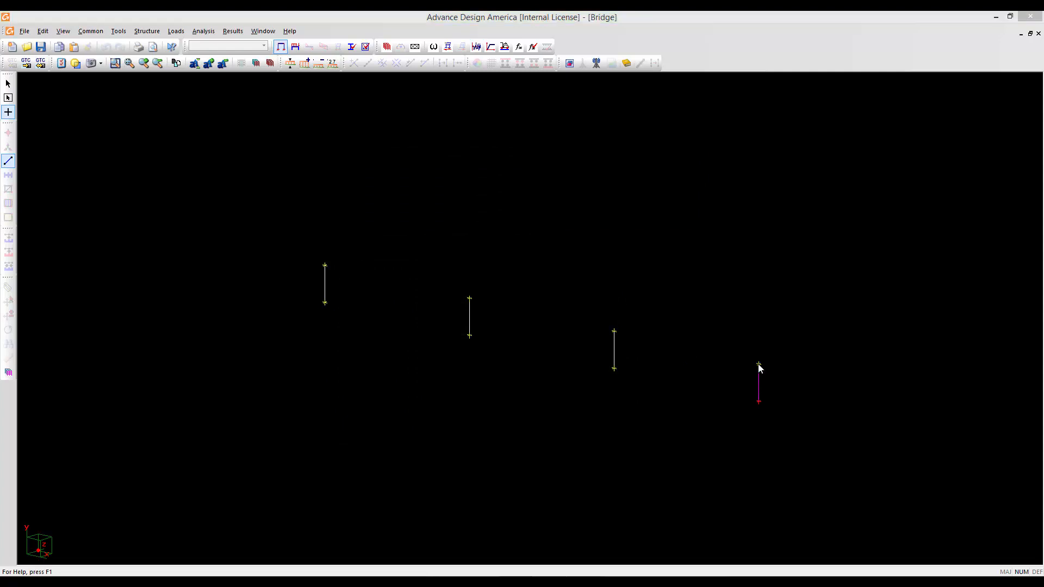
click(542, 426)
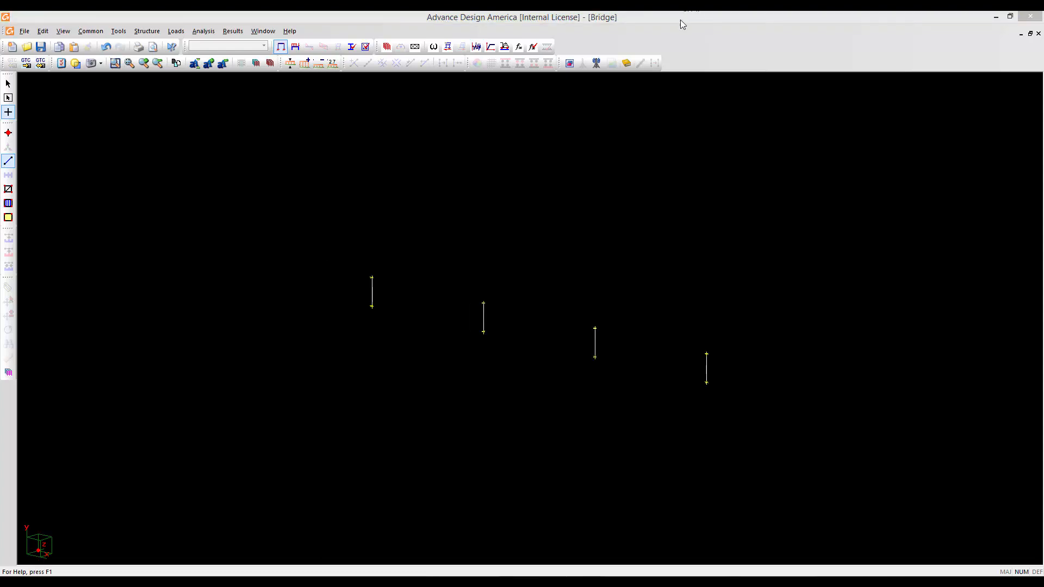
- Add a new node numbered 3000 at the end of the nodes spreadsheet
click(680, 20)
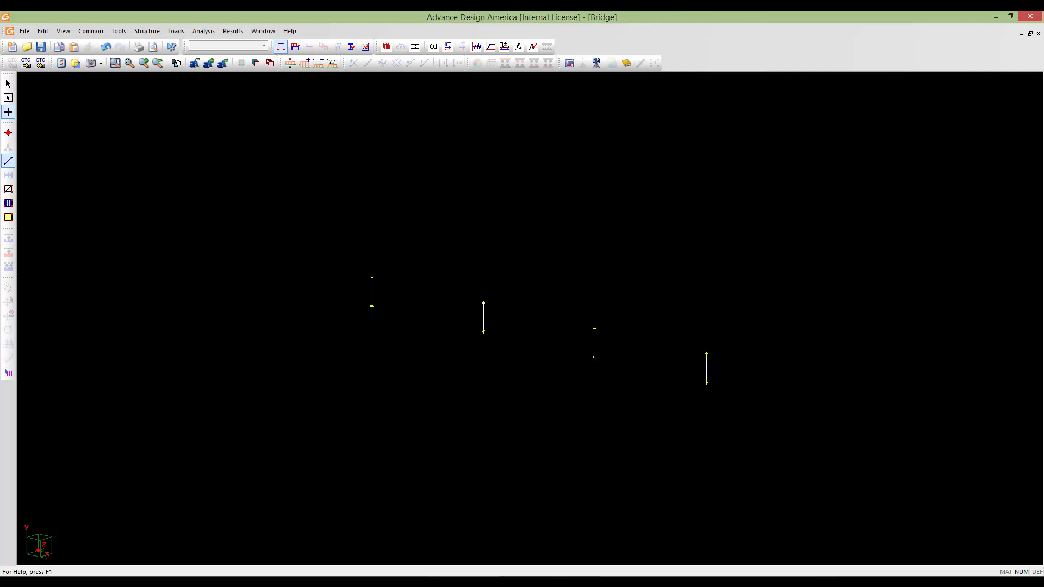
click(8, 133)
double_click(9, 133)
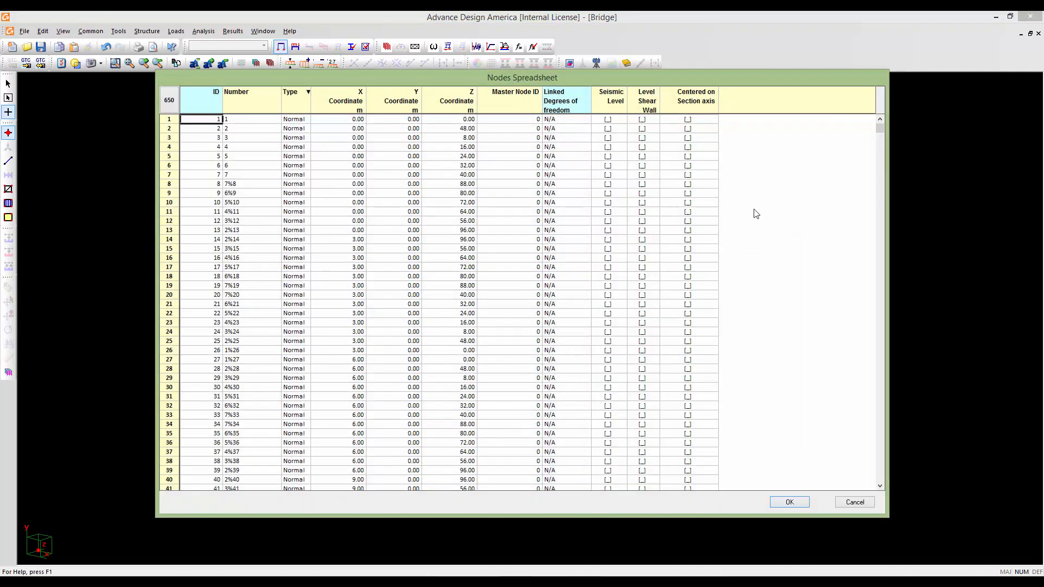
drag(878, 139, 879, 468)
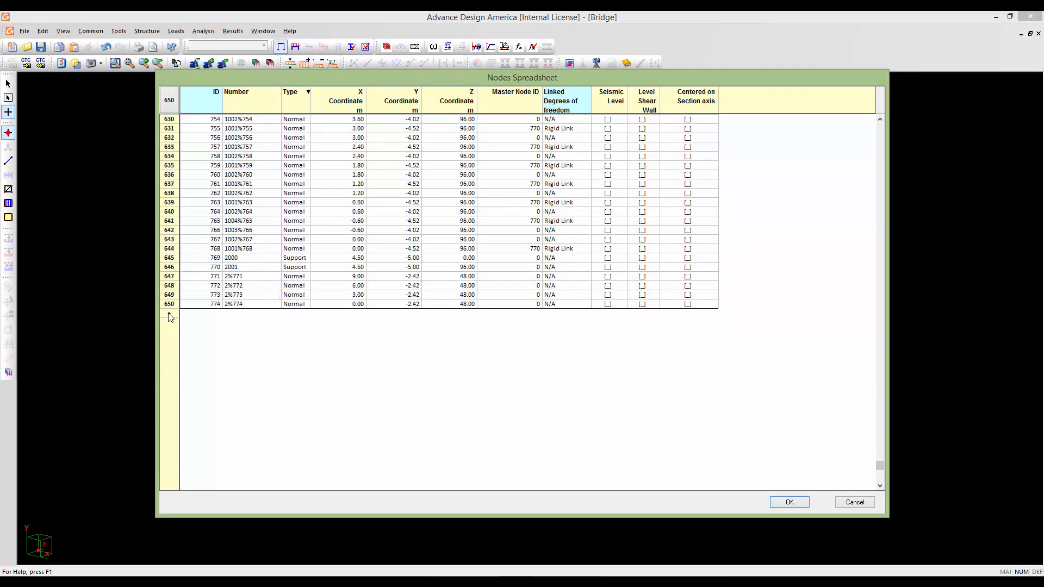
click(170, 317)
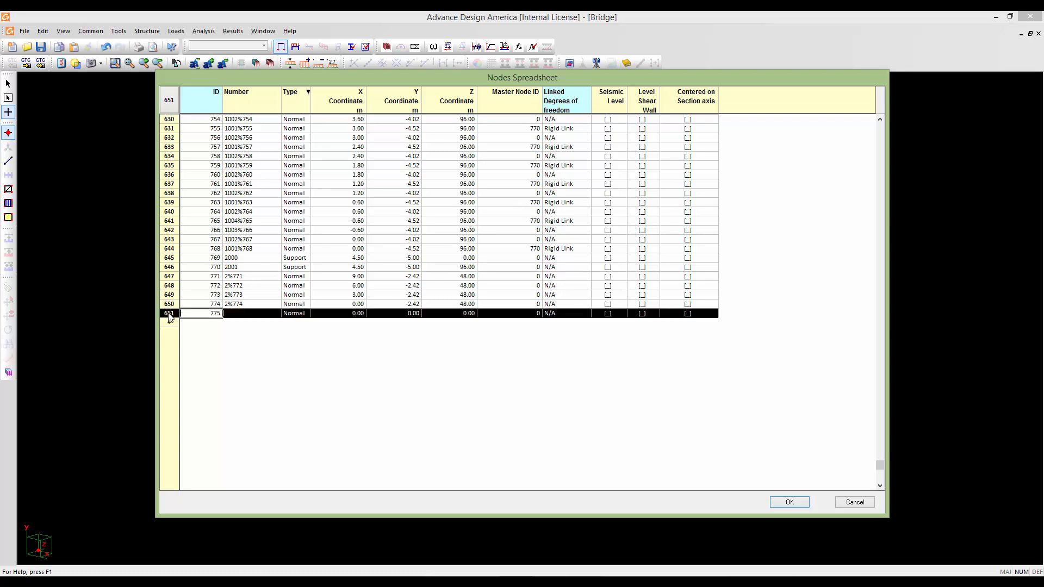
click(256, 315)
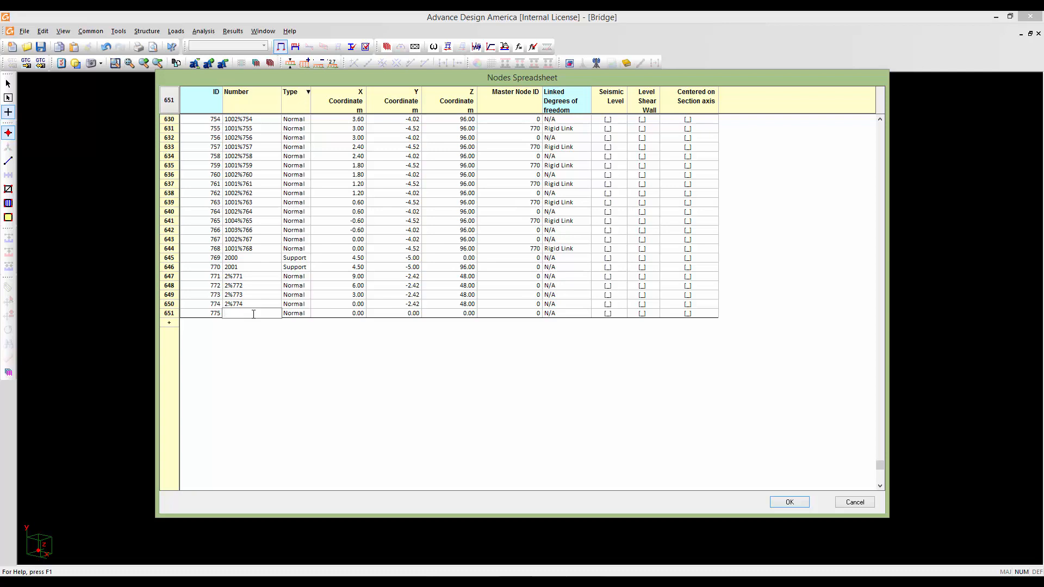
text(3000)
- Set node 3000's coordinates to X 4.5 m, Y -2.42 m and Z 48 m
click(339, 316)
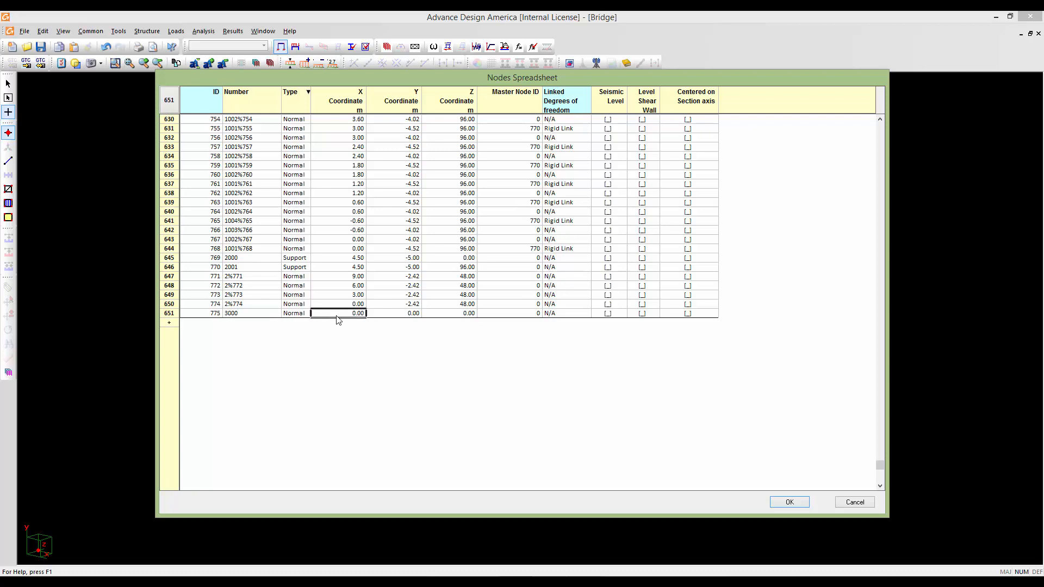
click(342, 315)
text(4.5)
click(405, 315)
click(423, 314)
text(-2.42)
click(444, 316)
drag(463, 314, 478, 314)
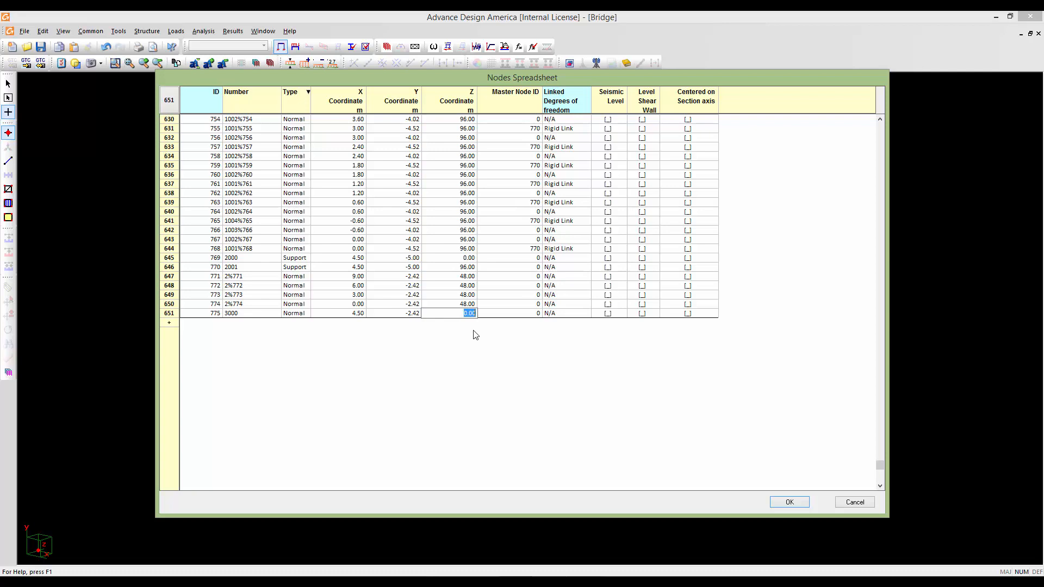
text(48)
- Add node 3001 to the spreadsheet with coordinates X 9.5 m, Y -2.42 m and Z 48 m
click(170, 324)
click(240, 322)
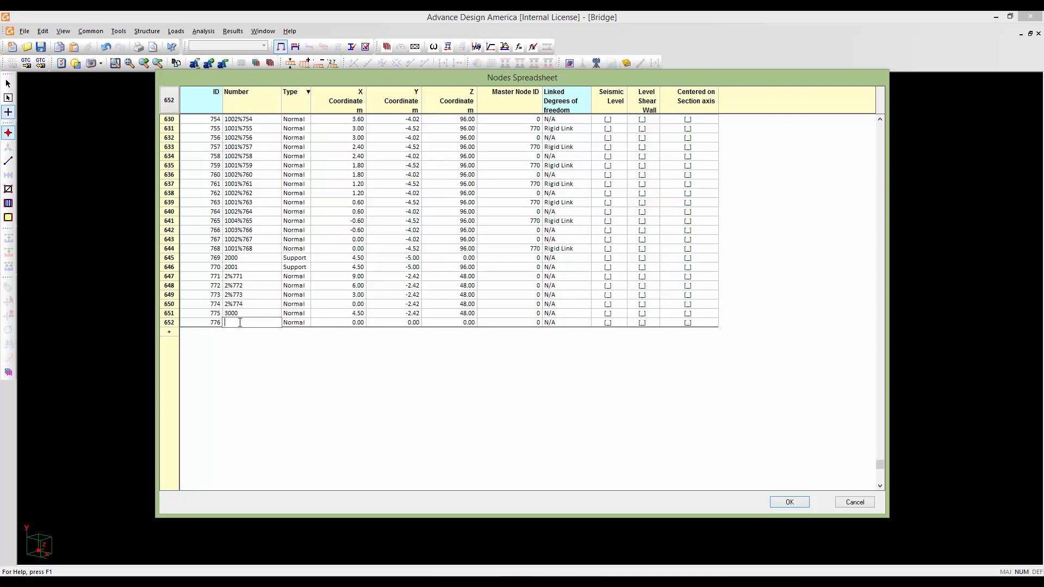
text(3001)
click(350, 325)
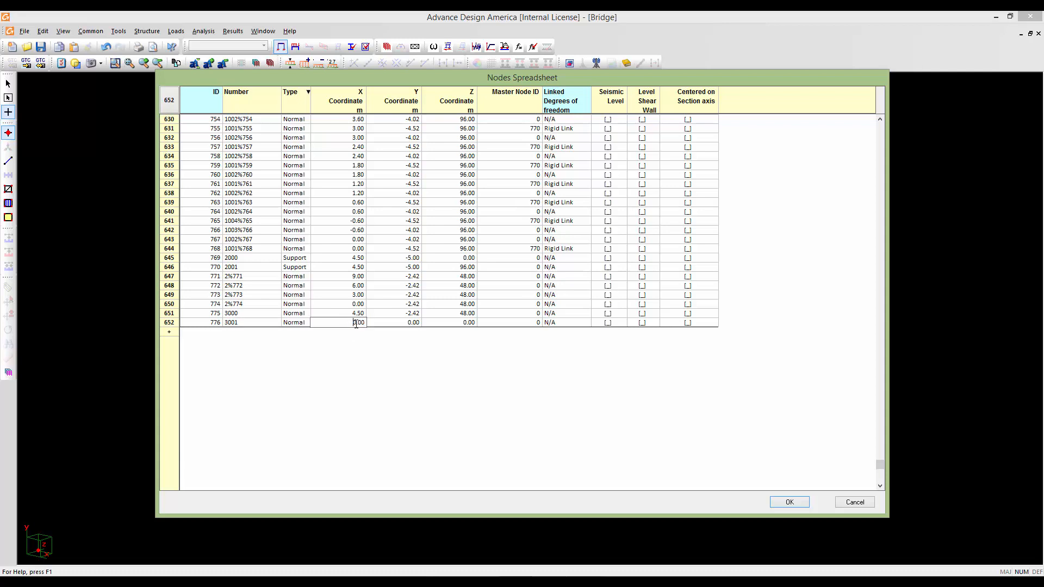
drag(350, 325, 370, 325)
text(9.5)
click(401, 315)
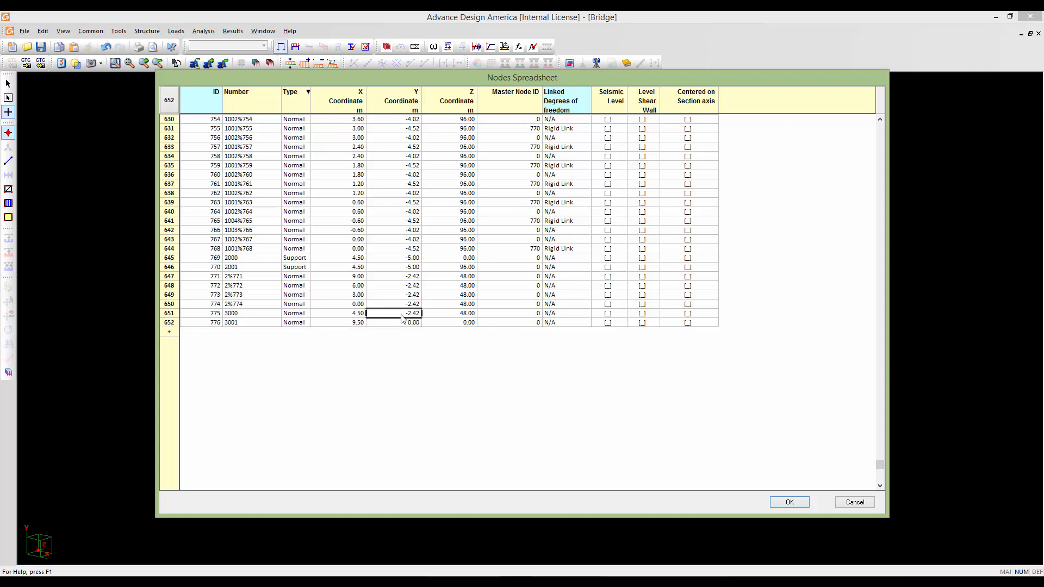
click(402, 322)
click(454, 315)
click(455, 323)
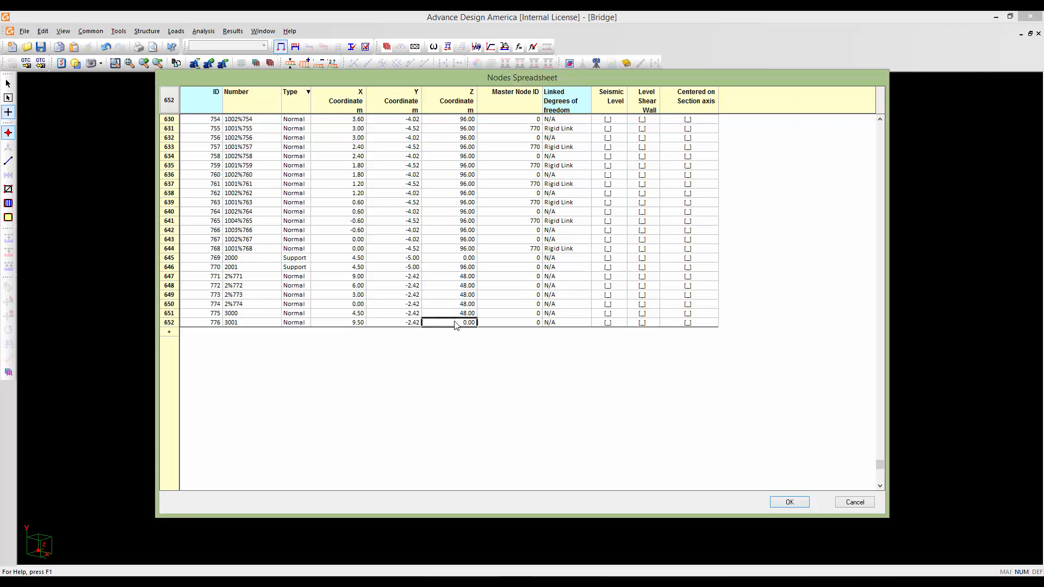
text(48.00)
- Add node 3002 at X -0.5 m, Y -2.42 m and the same Z as node 3001, and accept the spreadsheet
click(169, 333)
click(239, 332)
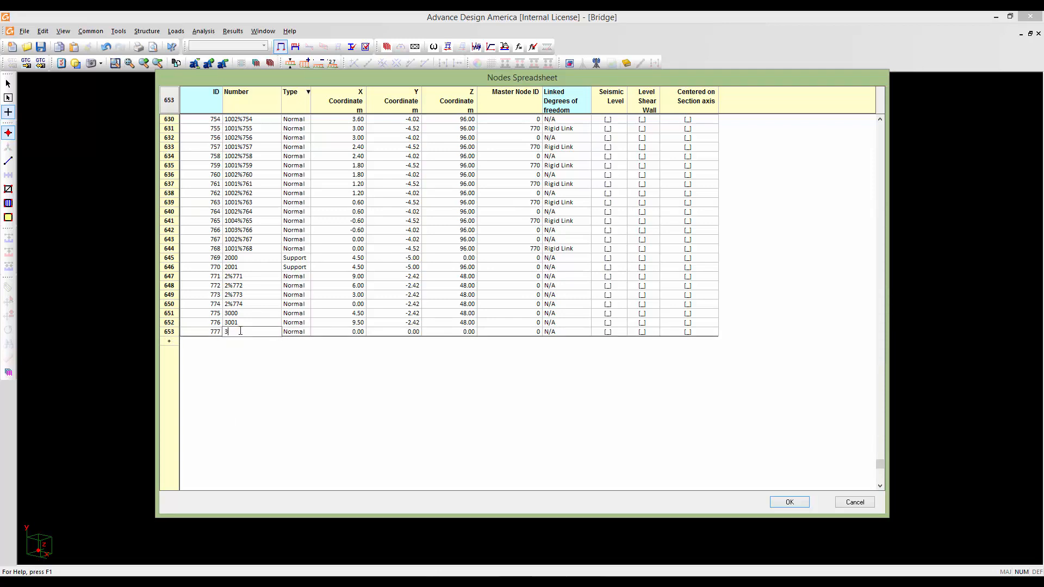
text(3002)
click(341, 333)
text(-0.5)
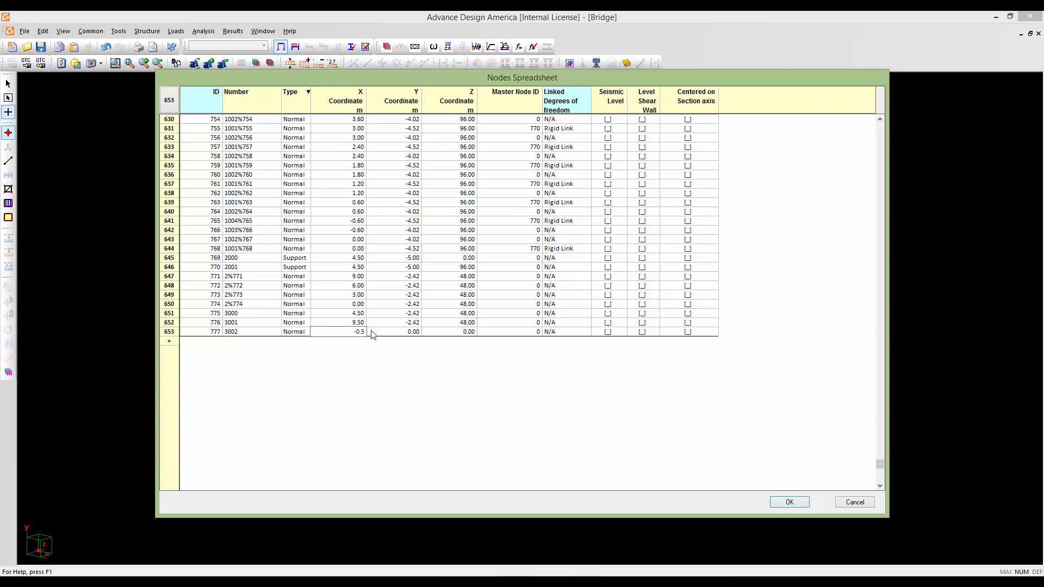
click(399, 324)
click(399, 332)
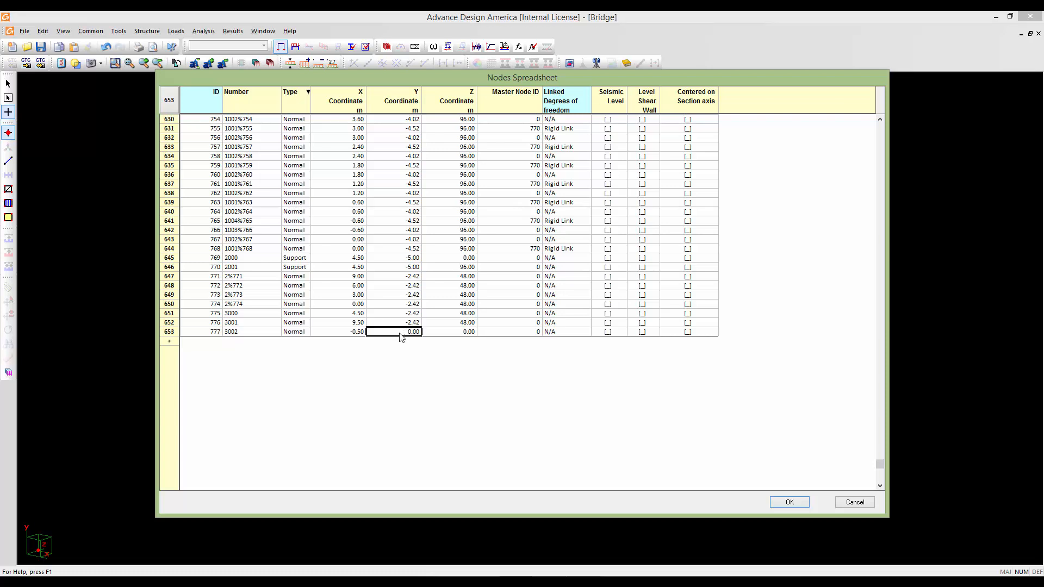
text(-2.42)
click(442, 324)
click(444, 333)
click(784, 503)
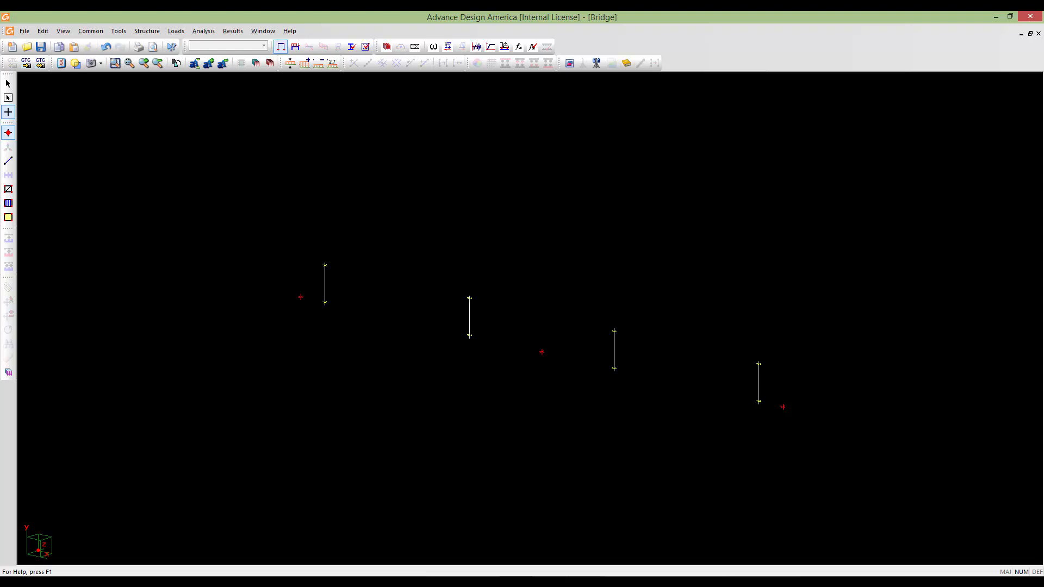
- Copy the three new red nodes by translation with Dy -4.9 m
scroll(313, 345, down, 5)
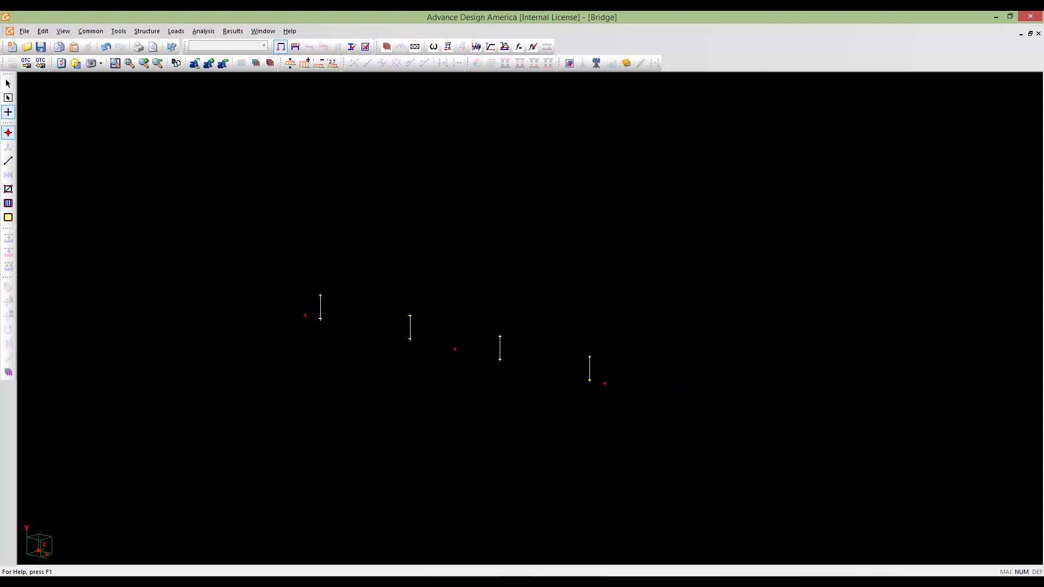
click(9, 84)
middle_drag(501, 421, 605, 286)
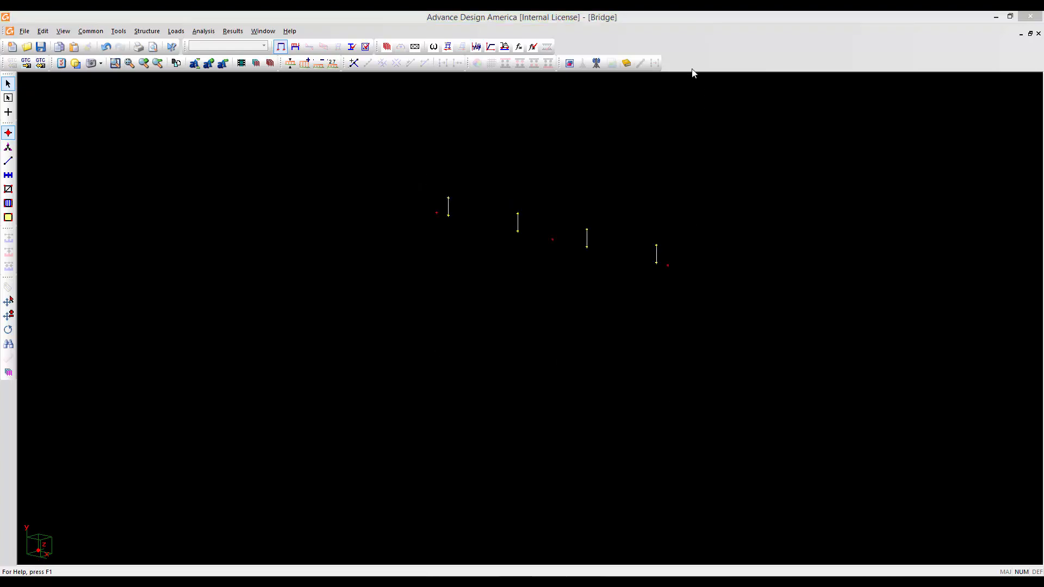
click(687, 17)
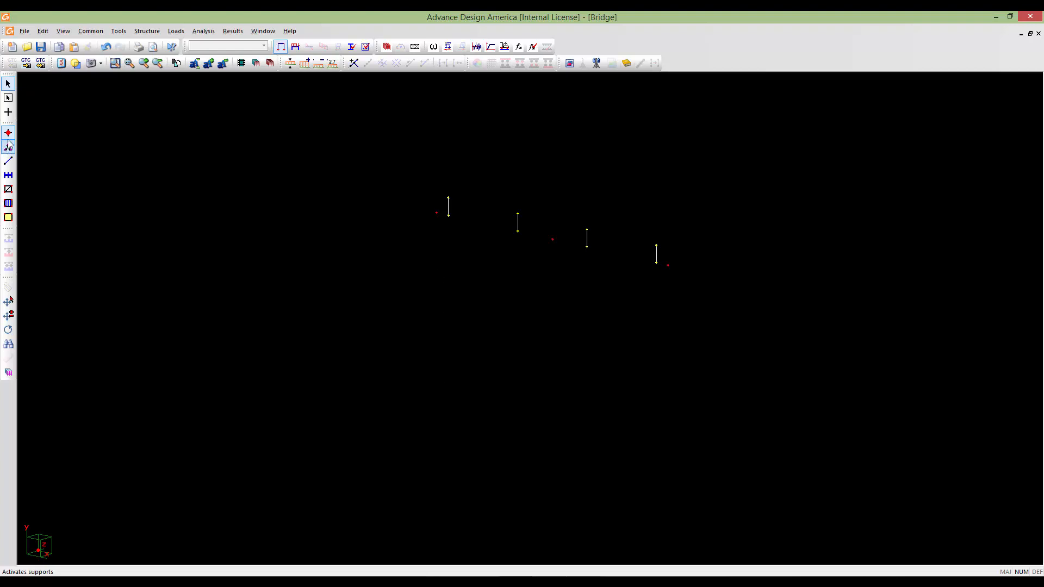
click(436, 212)
click(553, 240)
click(669, 266)
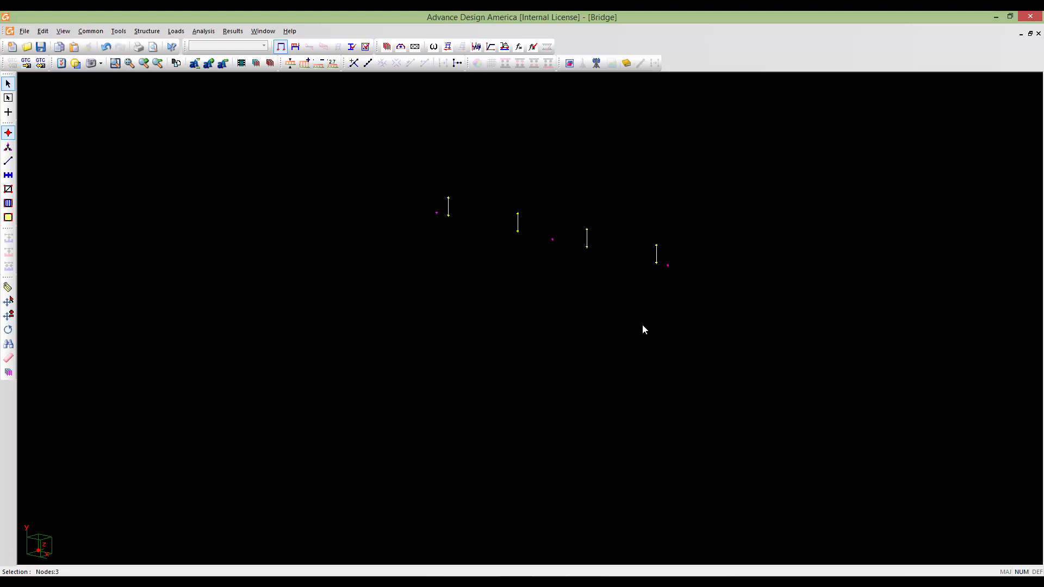
key(ctrl+v)
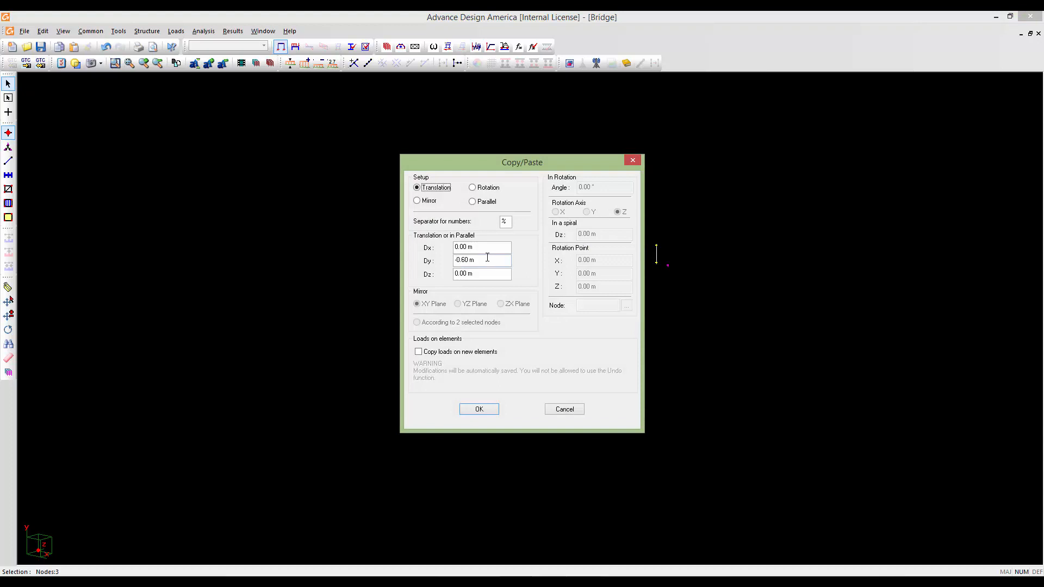
drag(484, 259, 453, 262)
text(+4.9)
click(457, 259)
key(BackSpace)
click(492, 410)
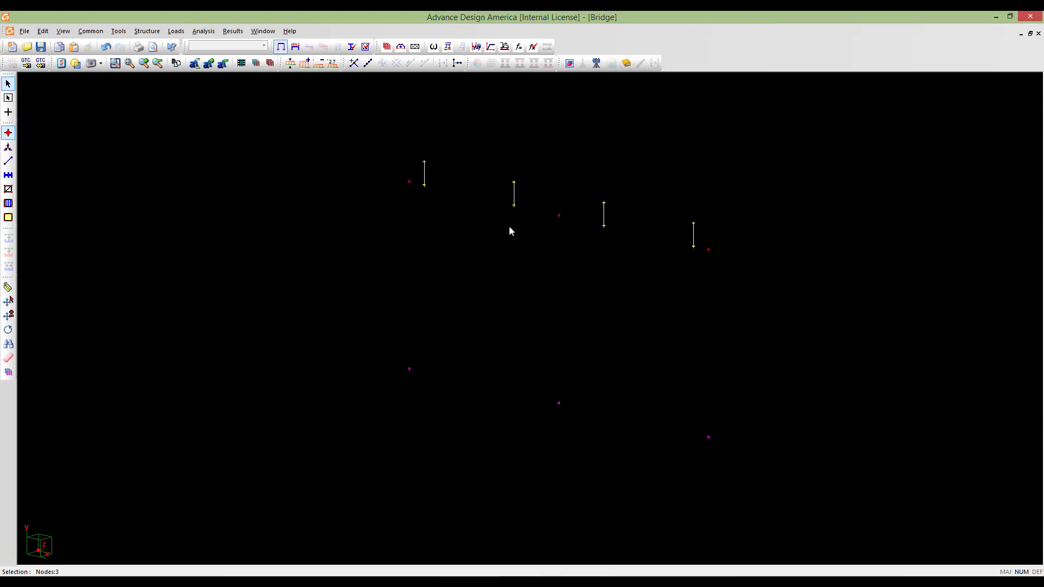
- Start a column member from node 3002%778 up to node 3002 and set its behavior to Standard
middle_drag(637, 388, 617, 381)
click(8, 161)
click(9, 113)
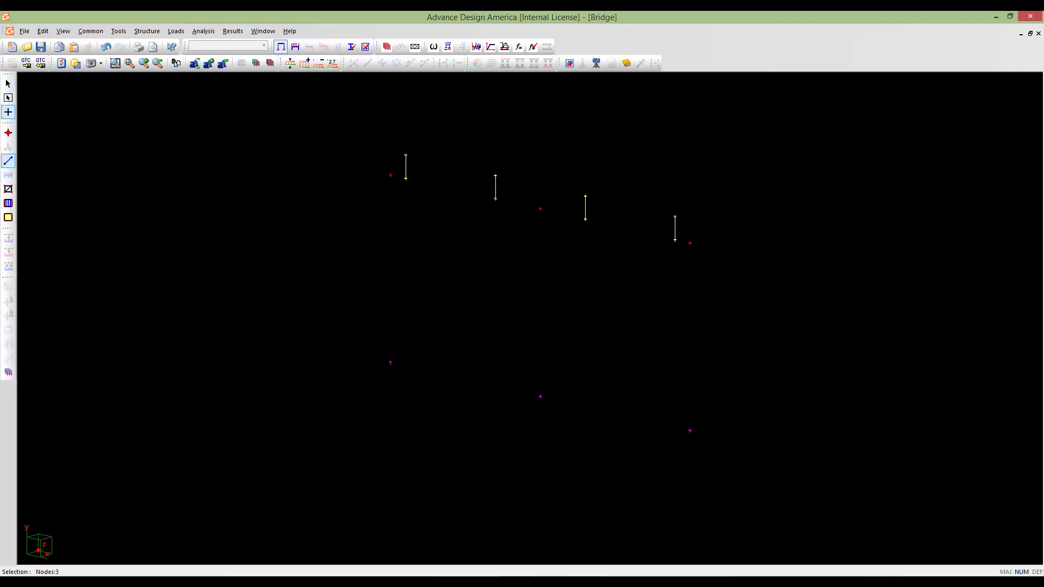
click(390, 363)
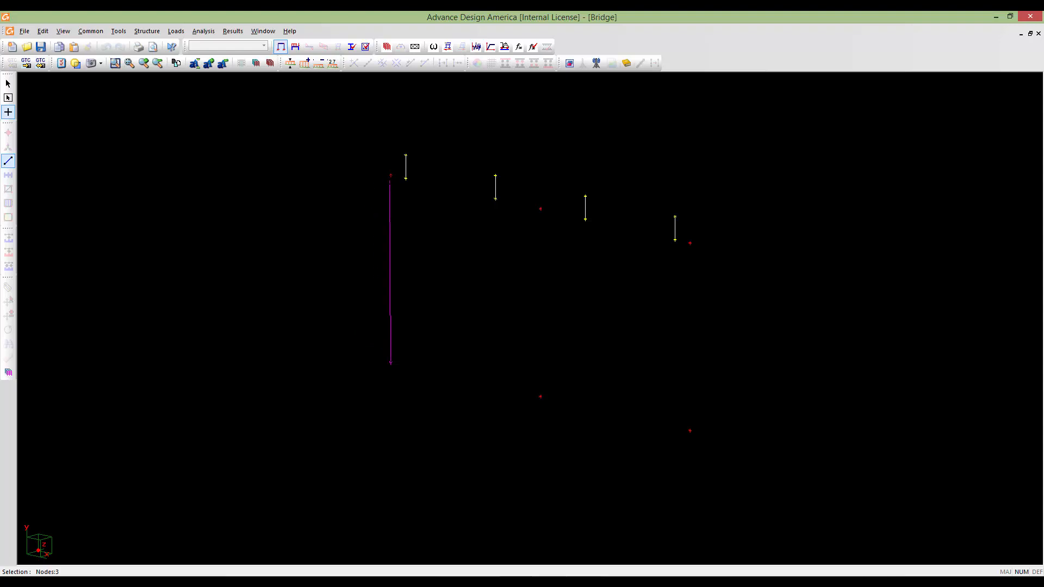
click(390, 175)
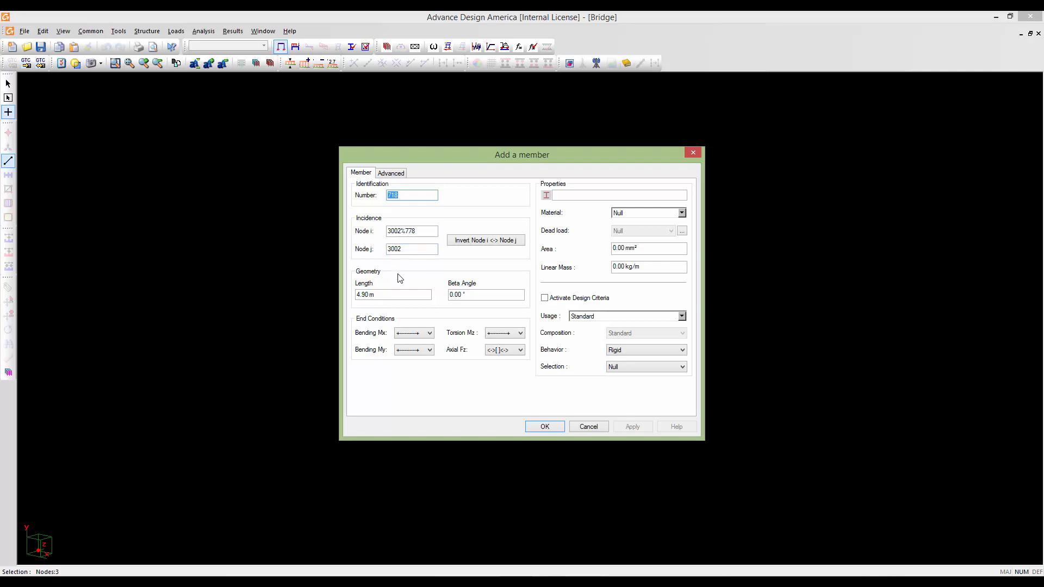
click(612, 351)
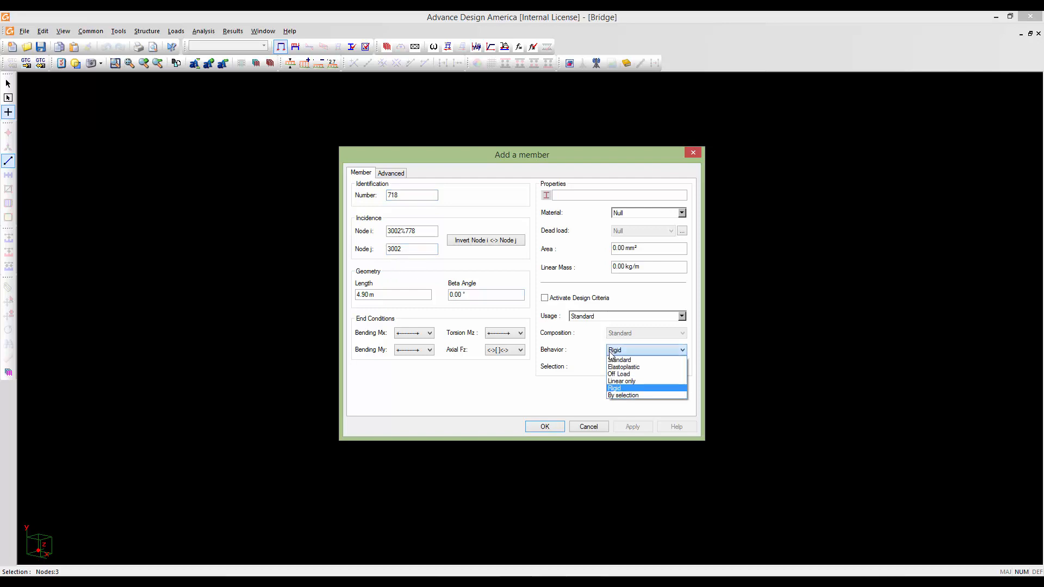
click(630, 360)
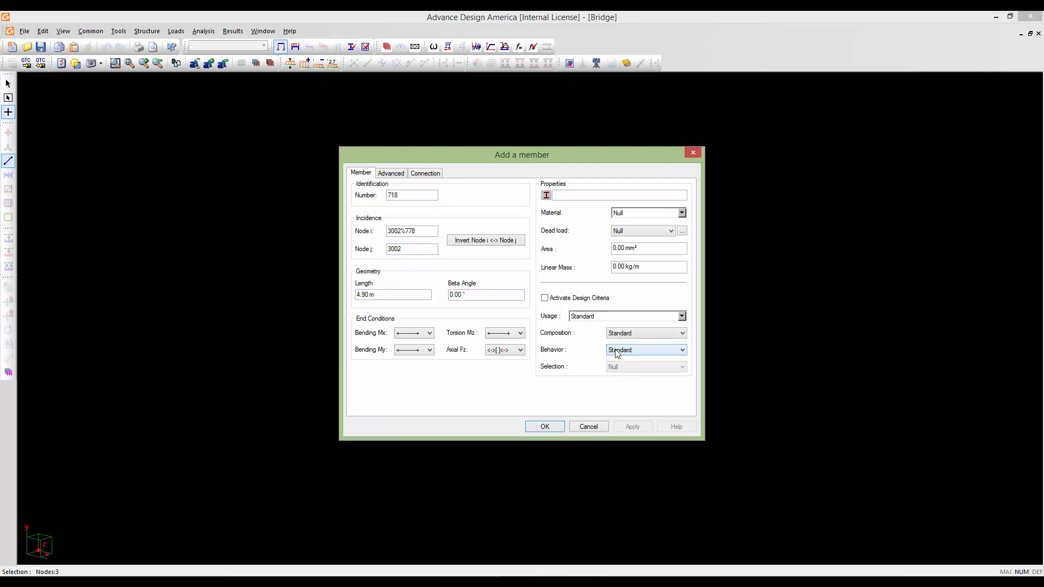
- Assign the round concrete section Con1200 to the column member, reviewing the section's properties before accepting it
click(546, 195)
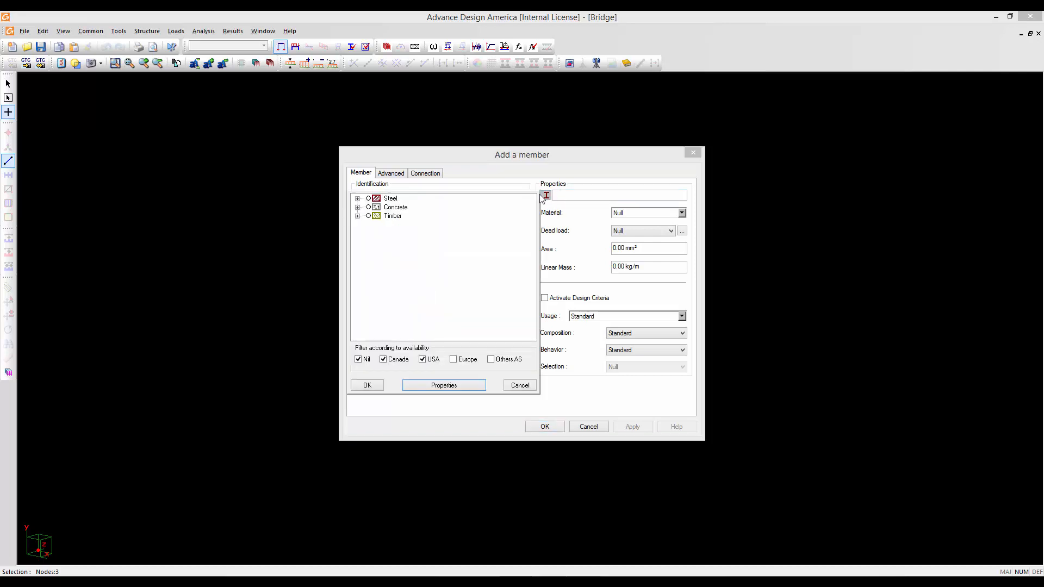
click(358, 207)
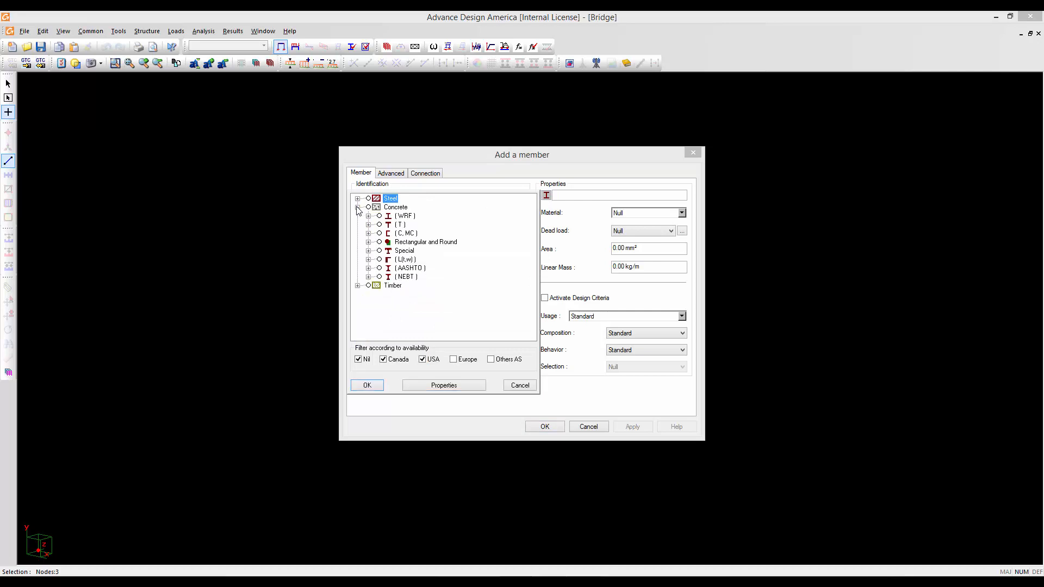
click(368, 242)
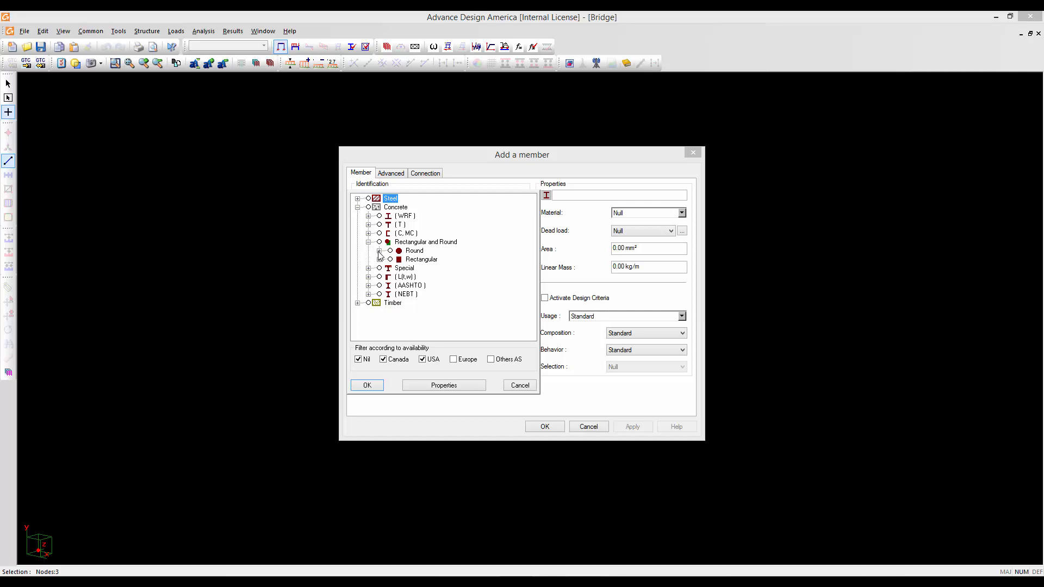
click(379, 250)
click(390, 259)
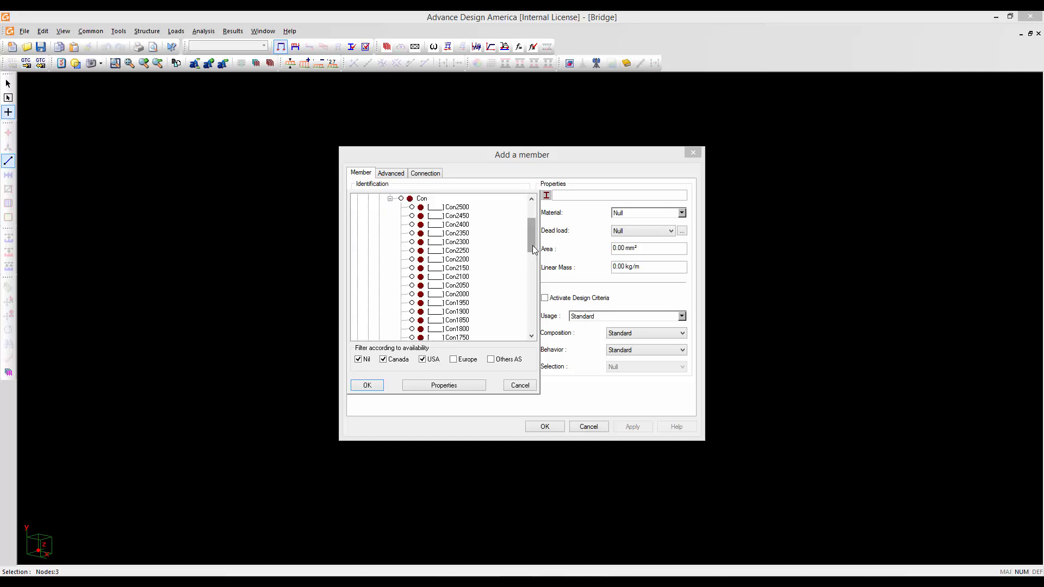
drag(533, 244, 530, 258)
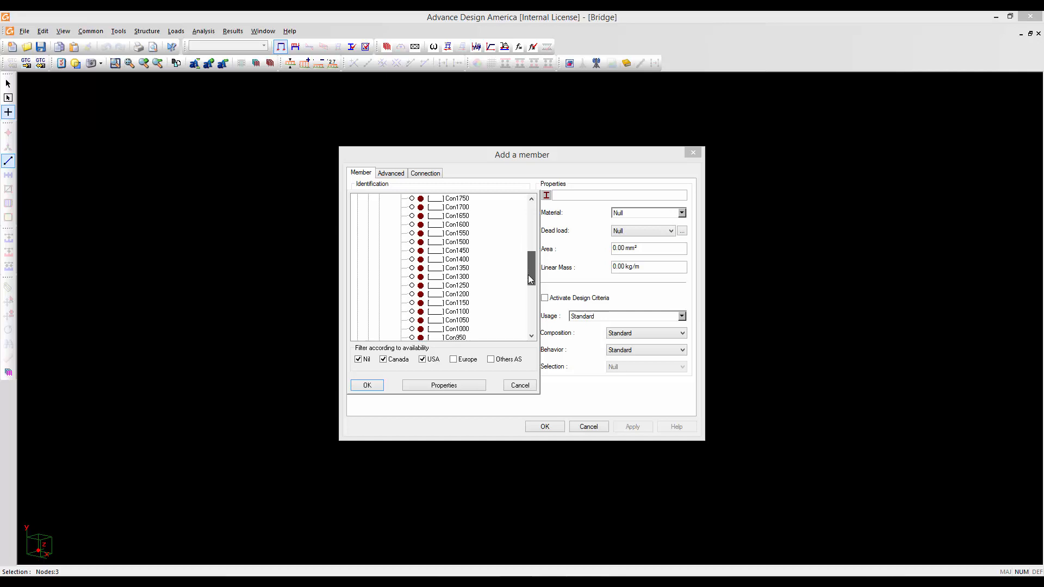
scroll(514, 289, down, 3)
click(455, 294)
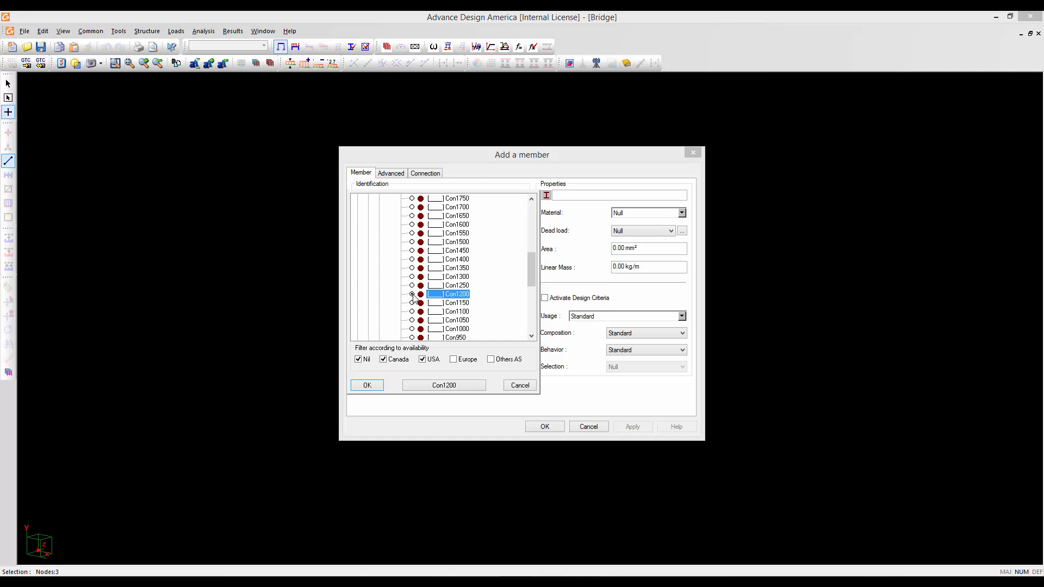
click(464, 386)
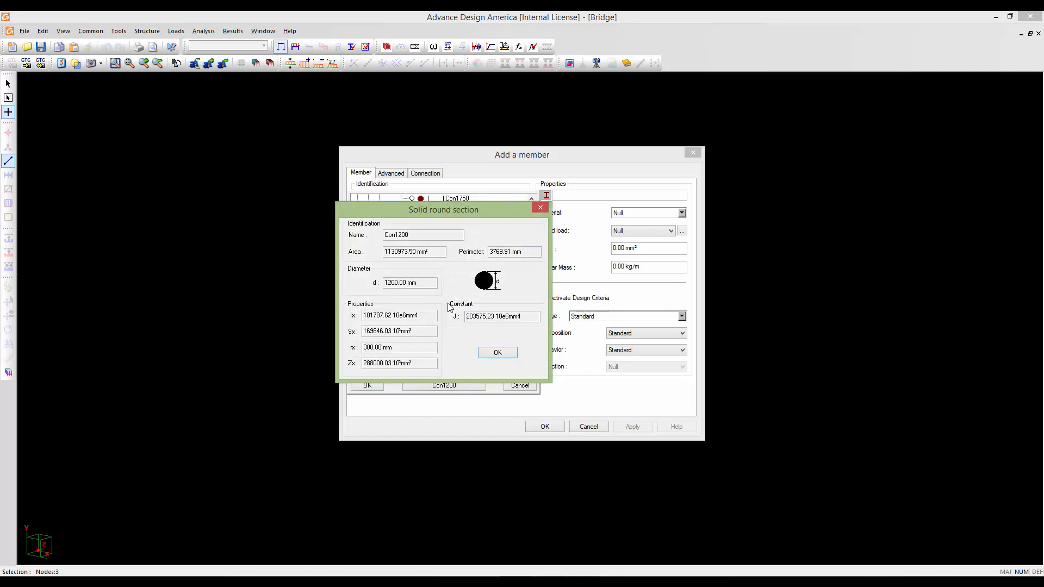
click(496, 352)
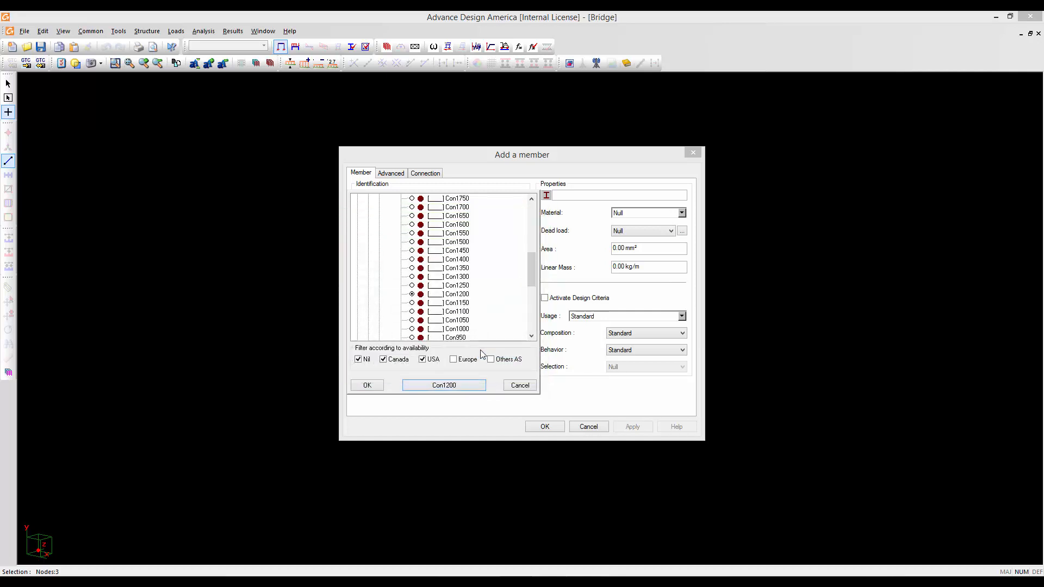
click(372, 387)
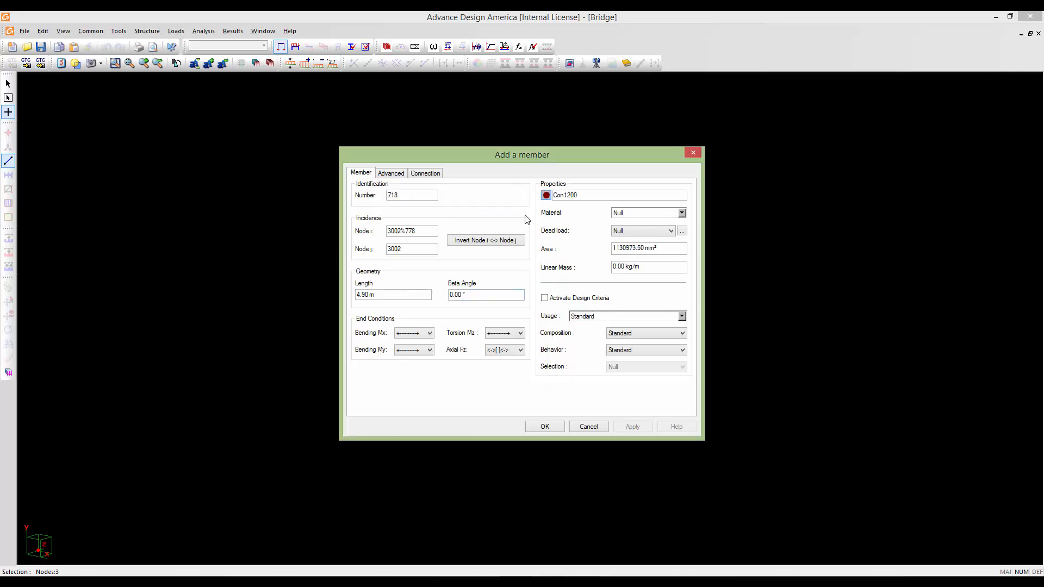
- Set the column's material to concrete Con030 from the 23.5 kN/m³ density group
click(681, 212)
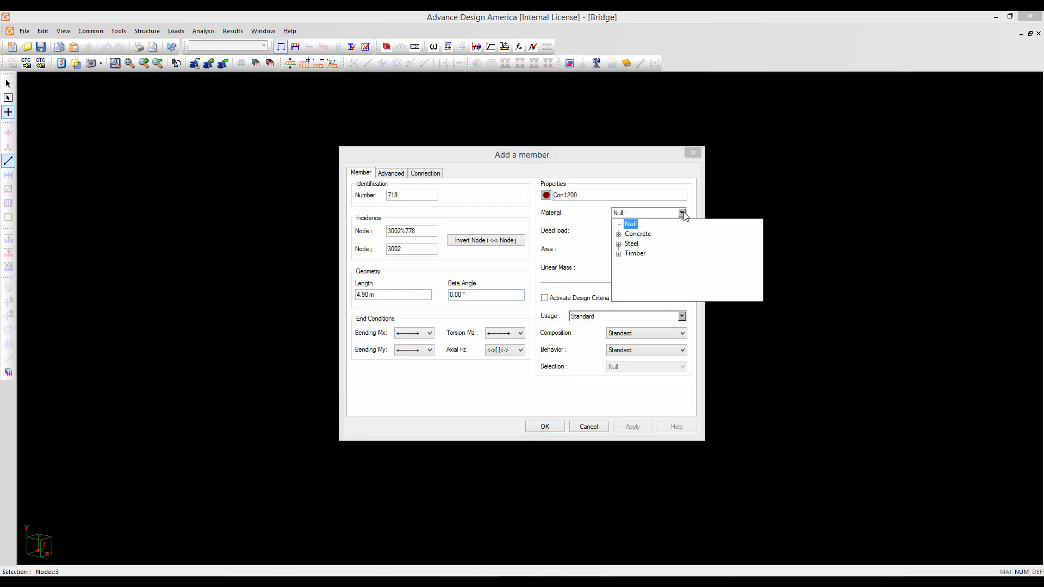
click(618, 234)
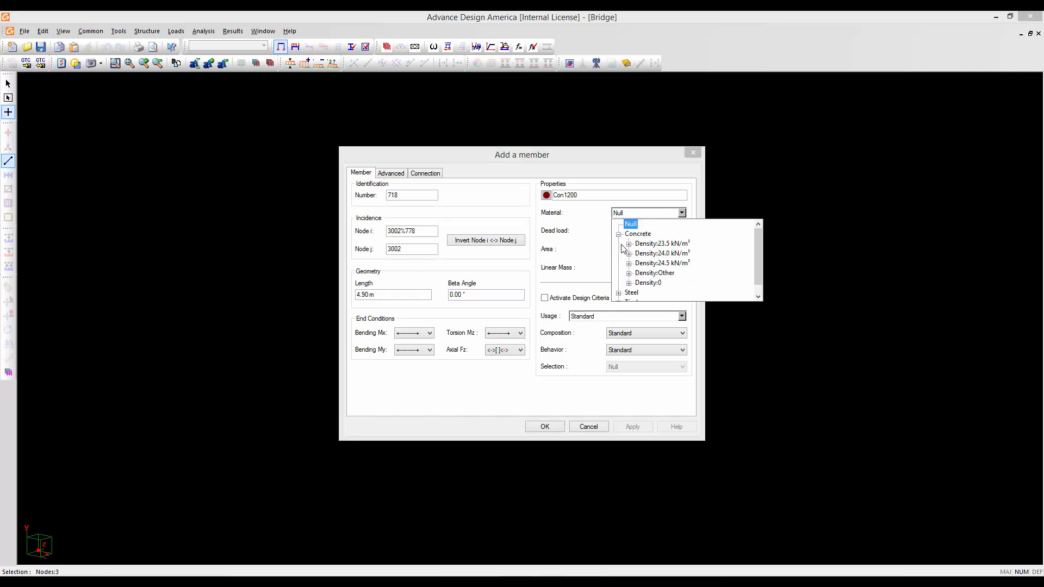
click(628, 244)
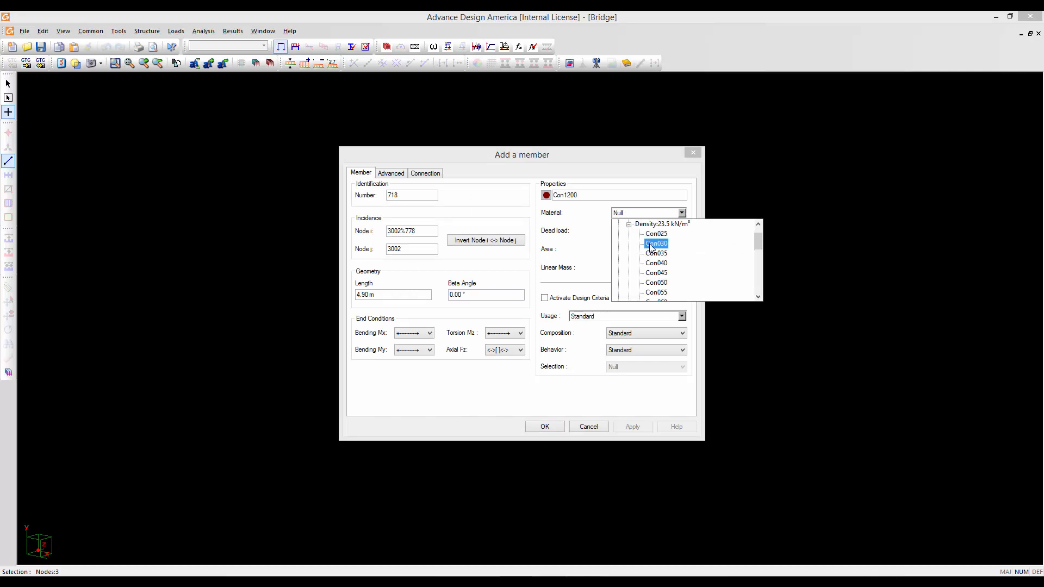
click(654, 244)
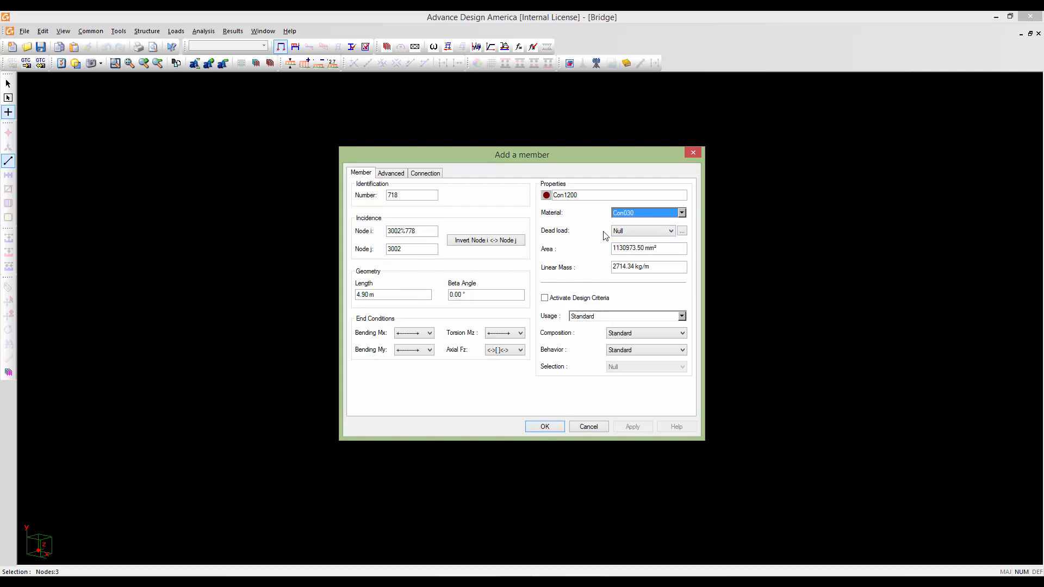
- Set the column's dead load to Dead, activate its design criteria, and create the member
click(632, 232)
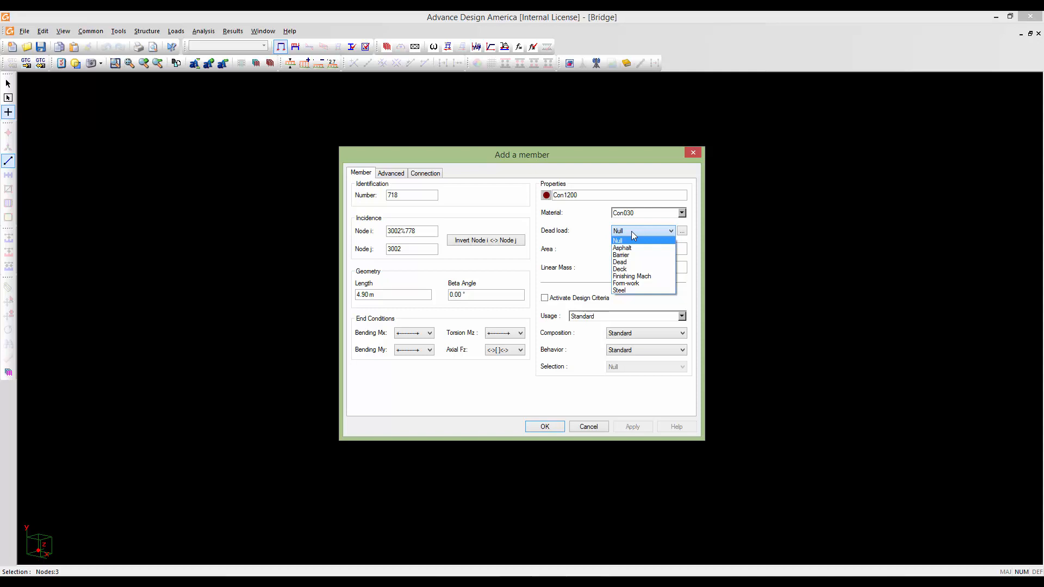
click(632, 230)
click(632, 230)
click(630, 262)
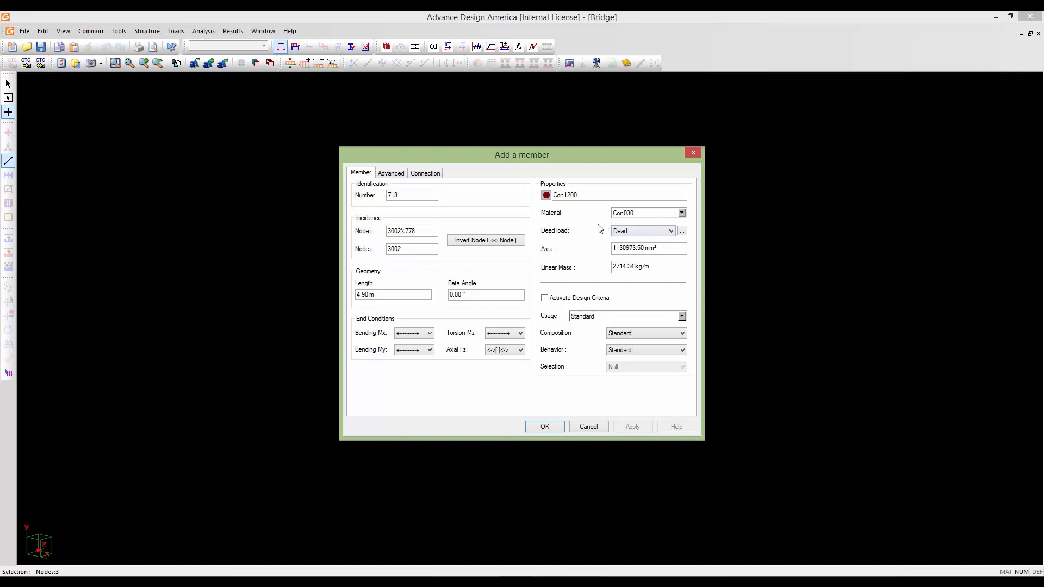
click(544, 298)
click(545, 427)
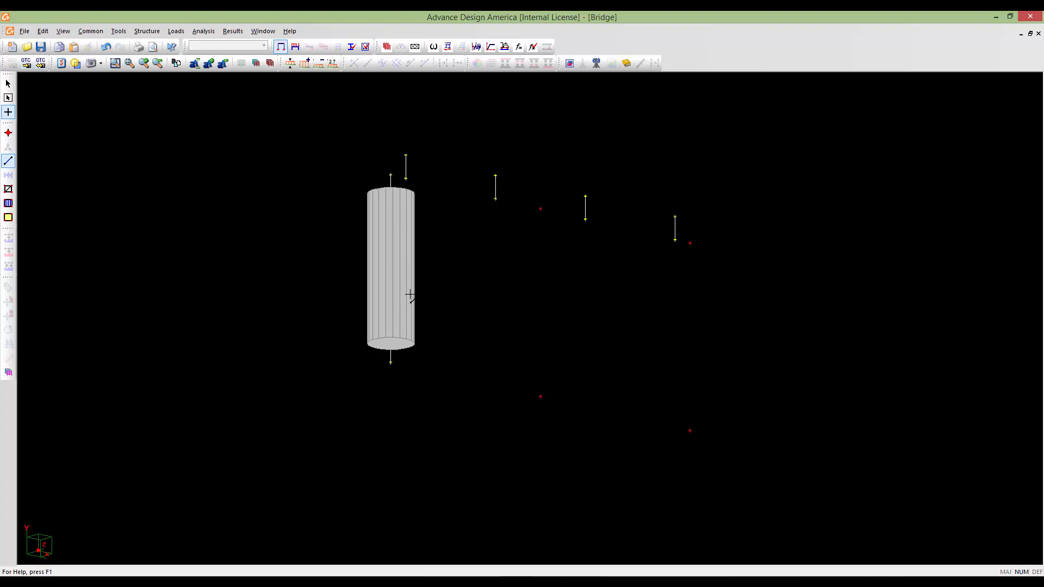
- Add the two remaining columns with the same properties, from node 3000%780 to 3000 and from node 3001%779 to 3001
click(540, 396)
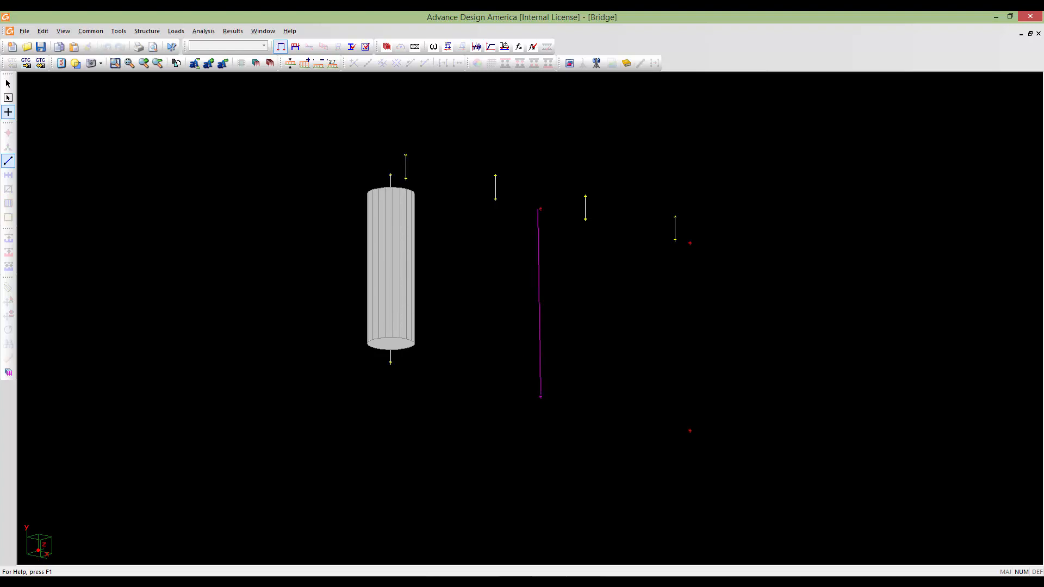
click(540, 209)
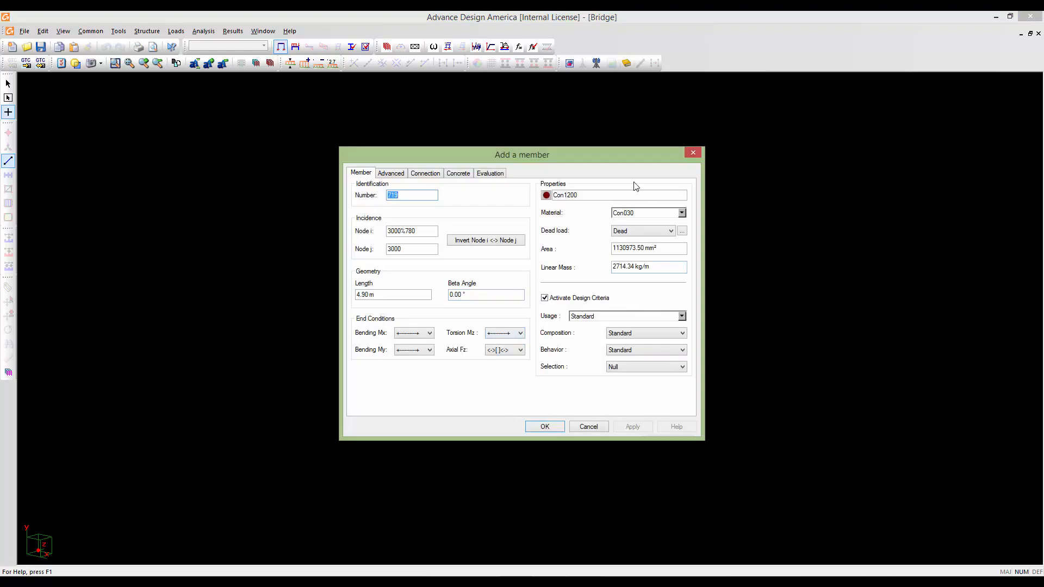
click(544, 427)
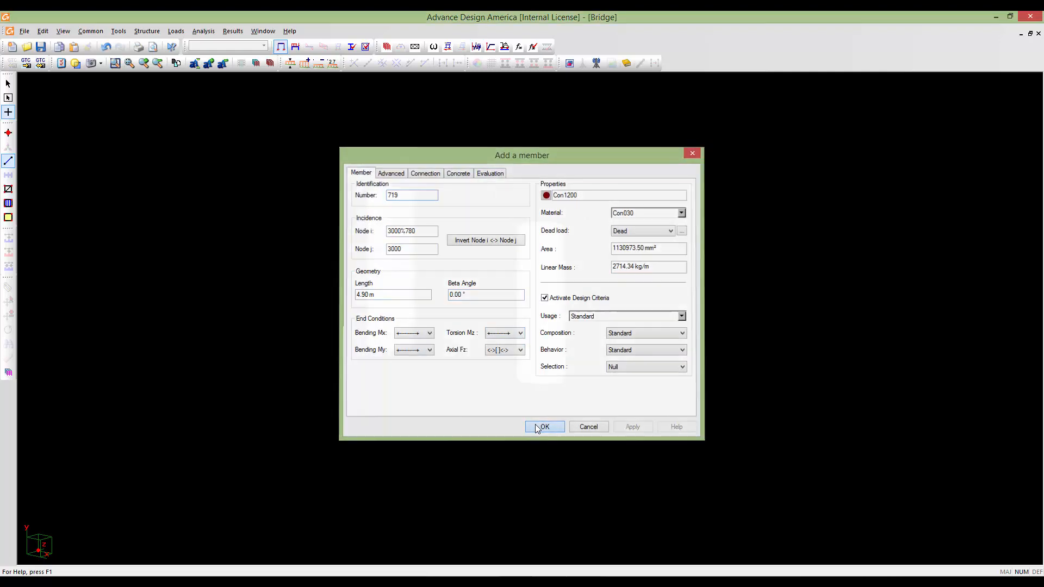
click(690, 430)
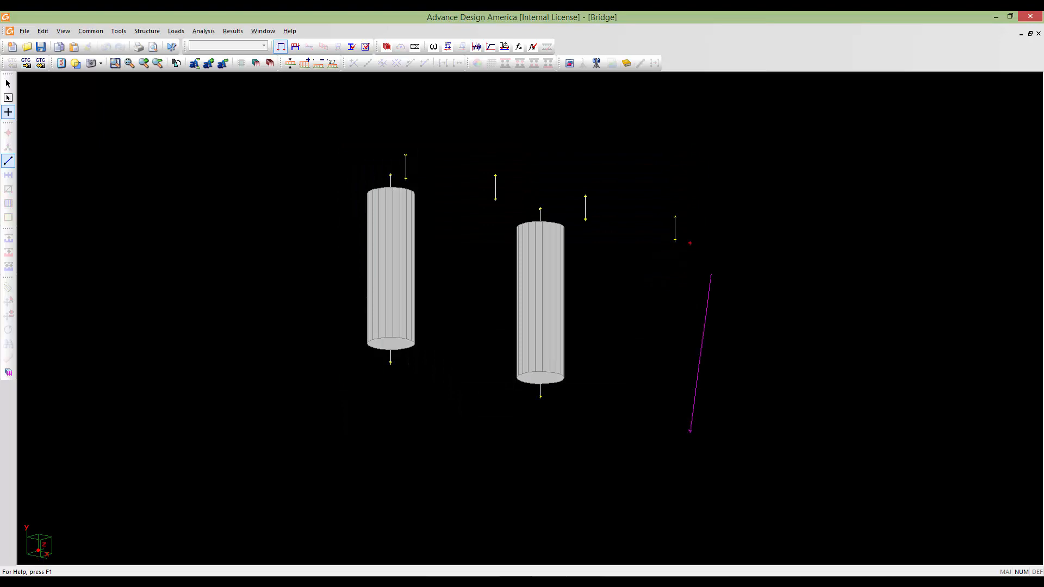
click(689, 243)
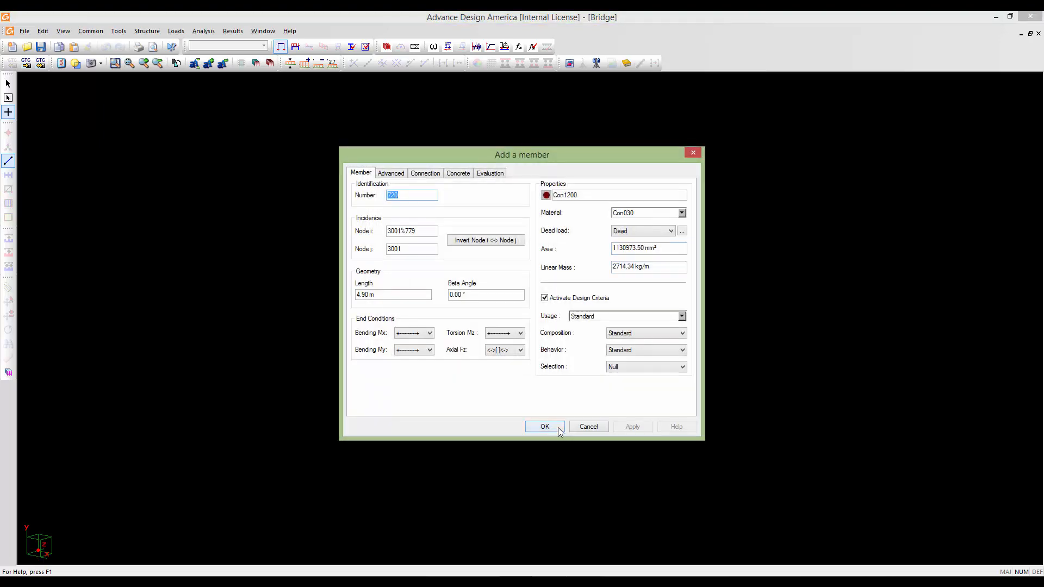
click(541, 426)
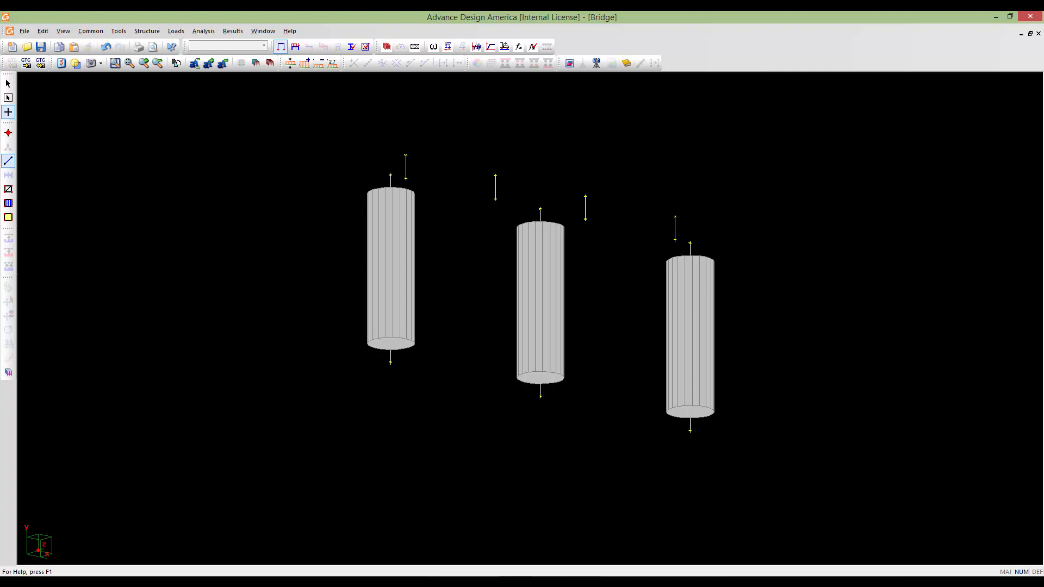
- Start a pier cap member from node 3002 at the column top to node 2%774 at the adjacent rigid link's lower end
scroll(530, 318, down, 2)
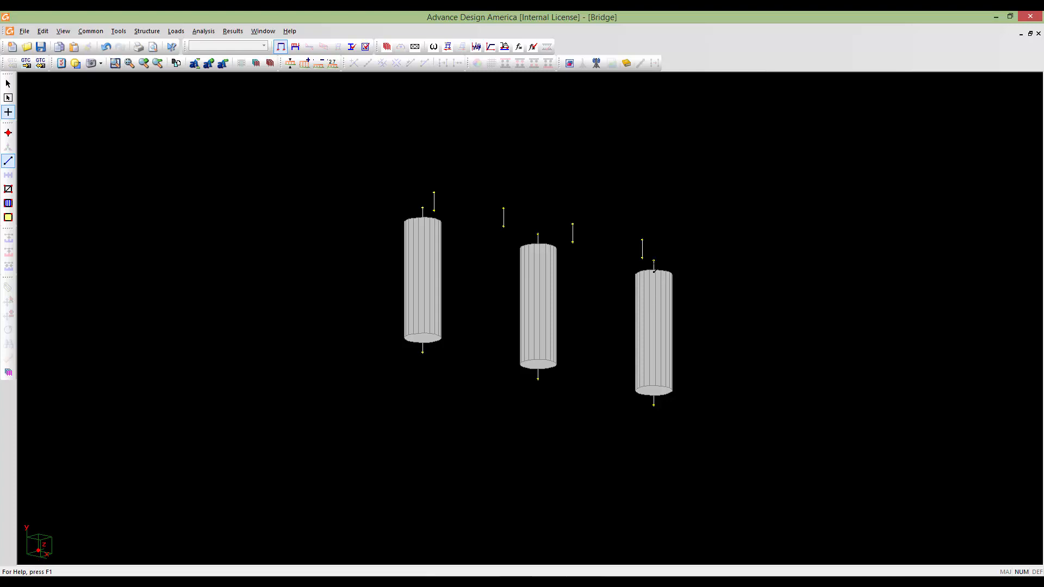
scroll(654, 270, up, 3)
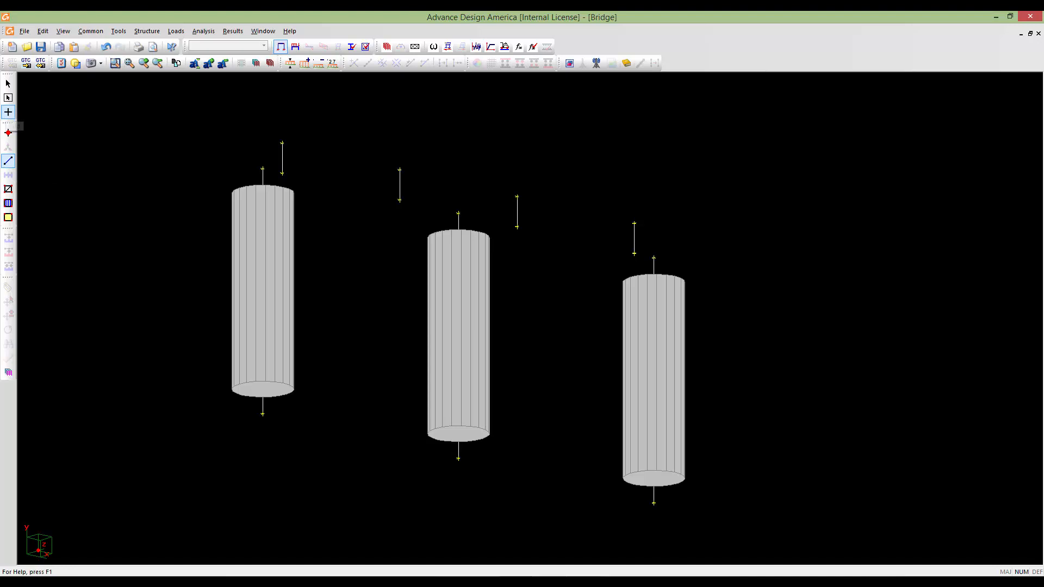
click(263, 169)
click(282, 173)
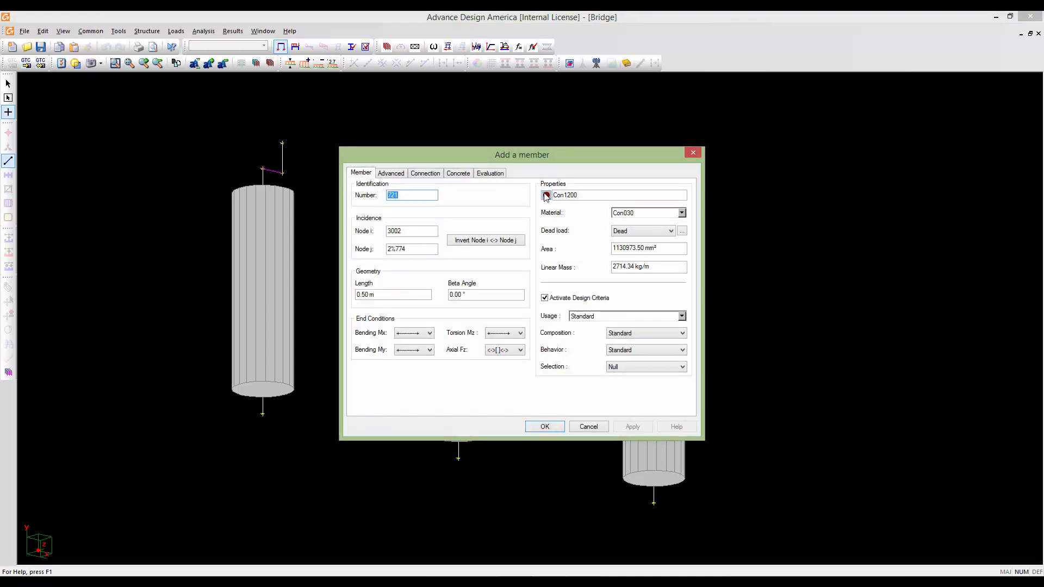
click(547, 196)
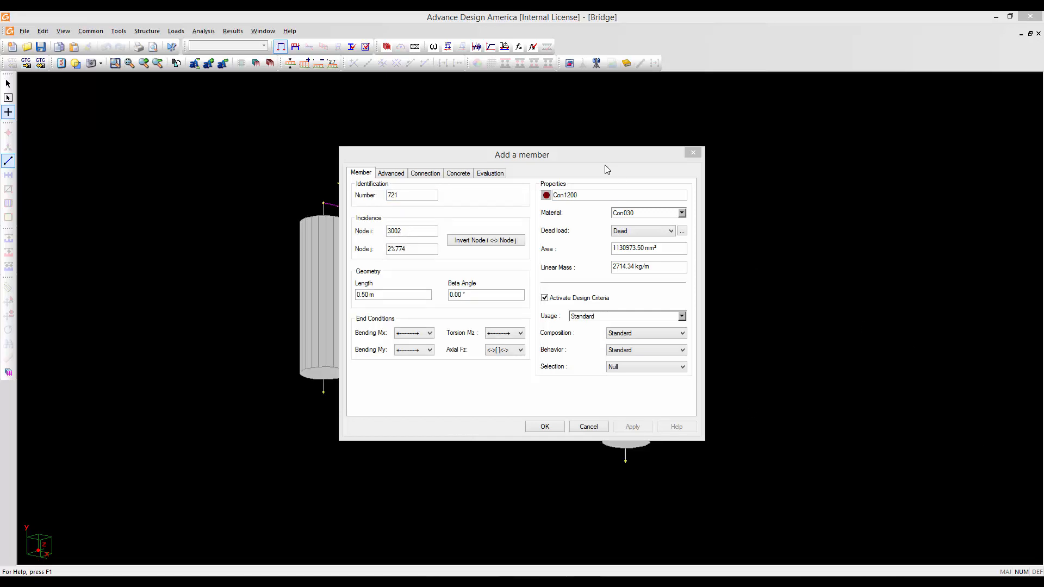
click(592, 152)
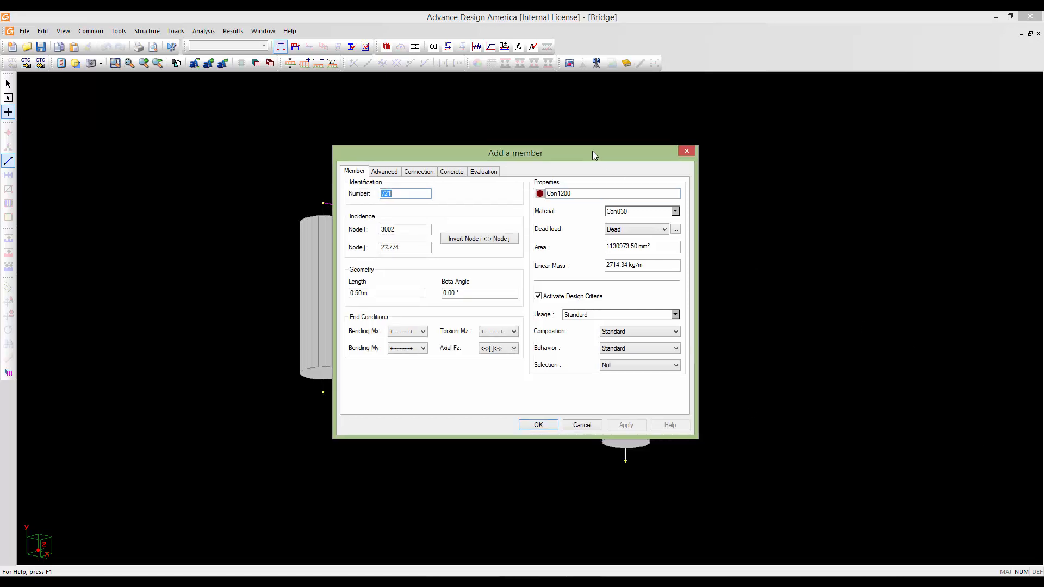
drag(582, 148, 597, 149)
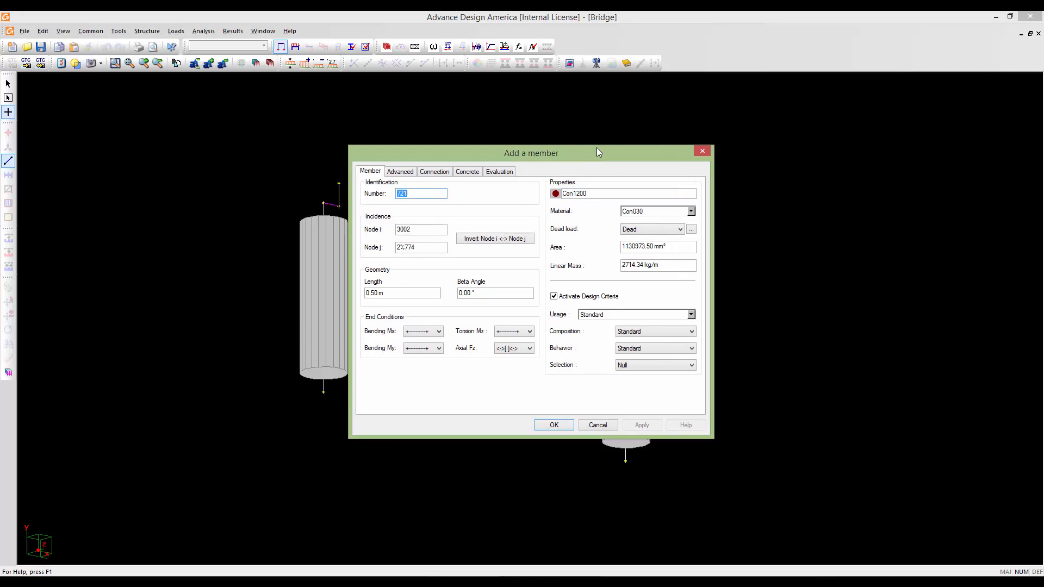
- Choose the rectangular concrete section Con1200x1200 for the new cap member
click(556, 195)
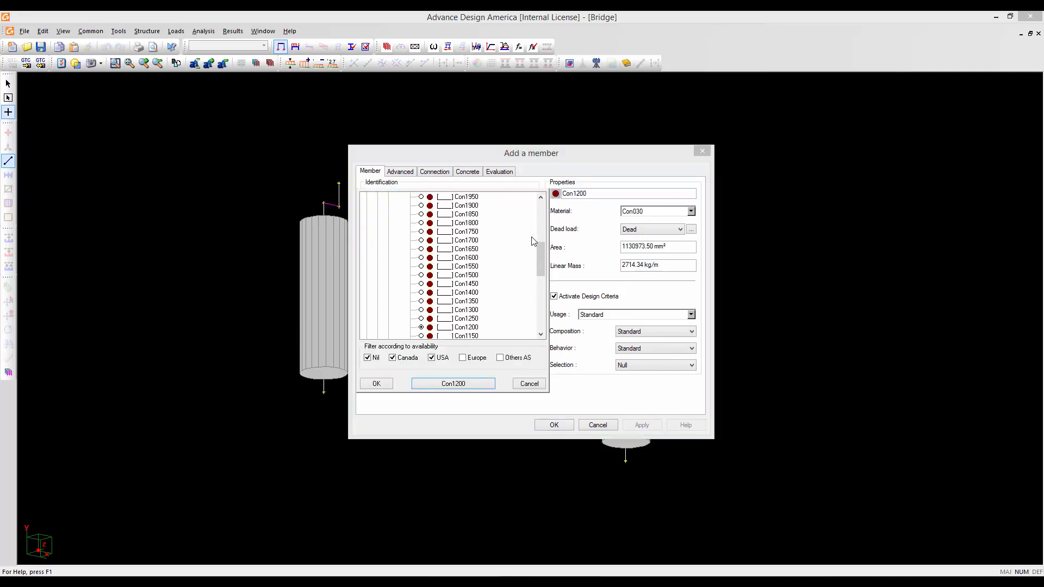
drag(541, 256, 549, 215)
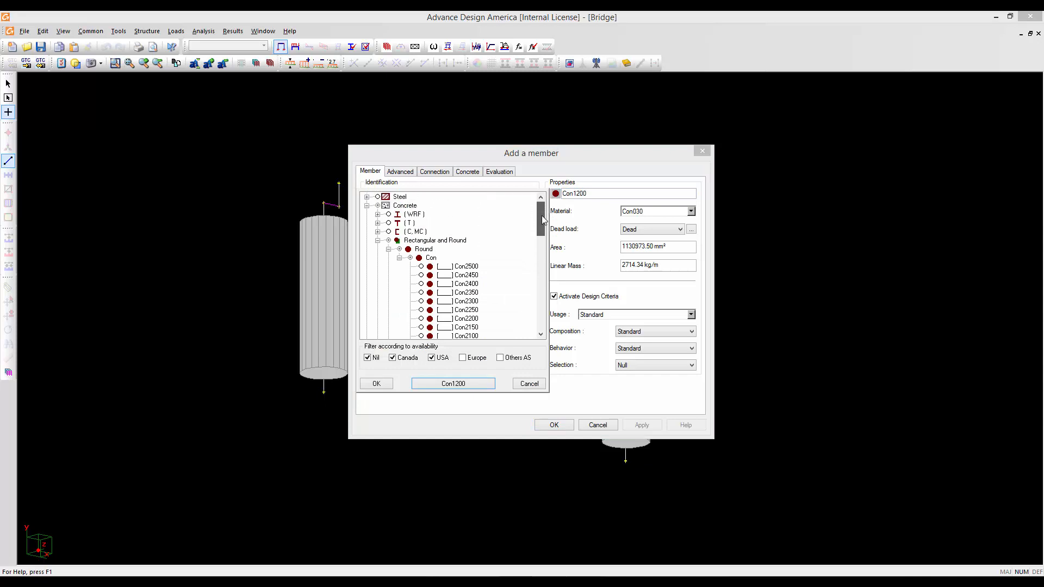
click(399, 258)
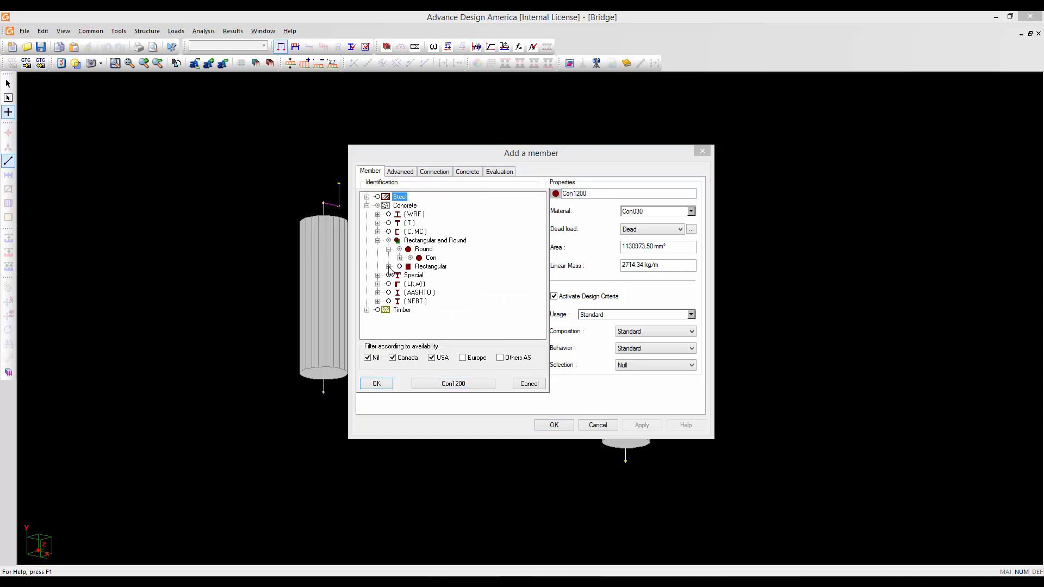
click(388, 267)
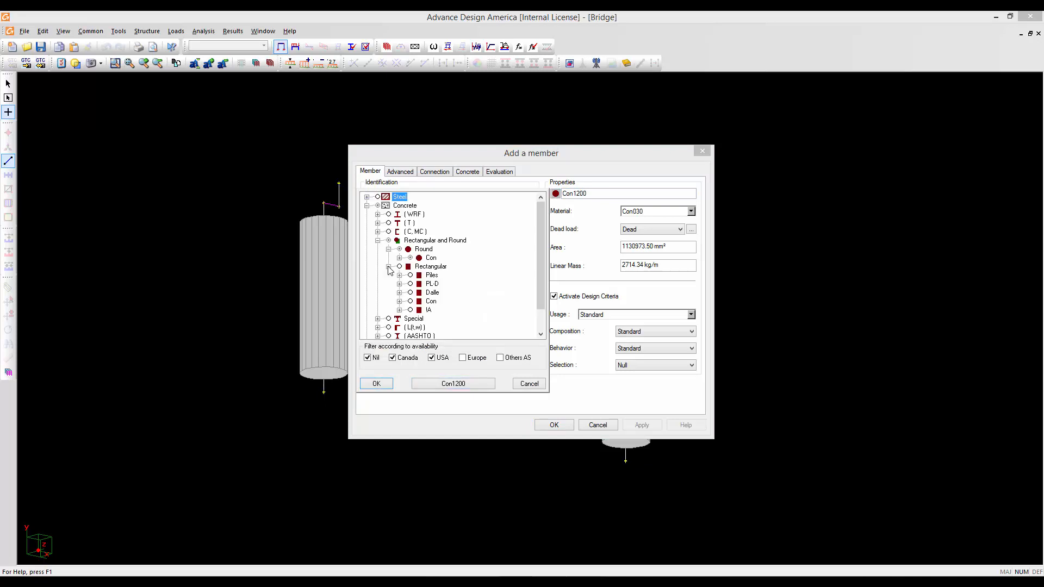
click(399, 301)
drag(541, 251, 539, 265)
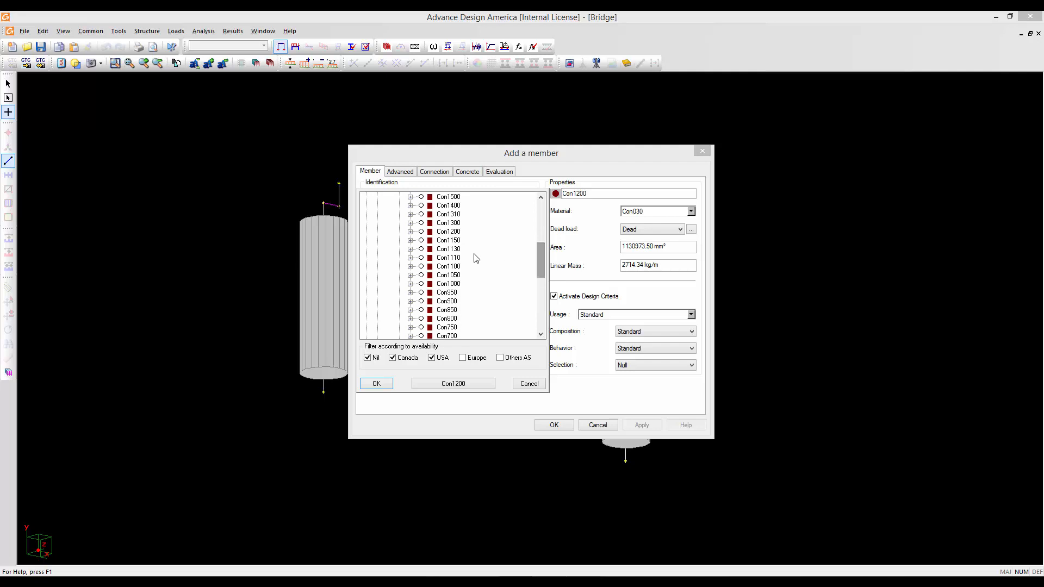
click(410, 232)
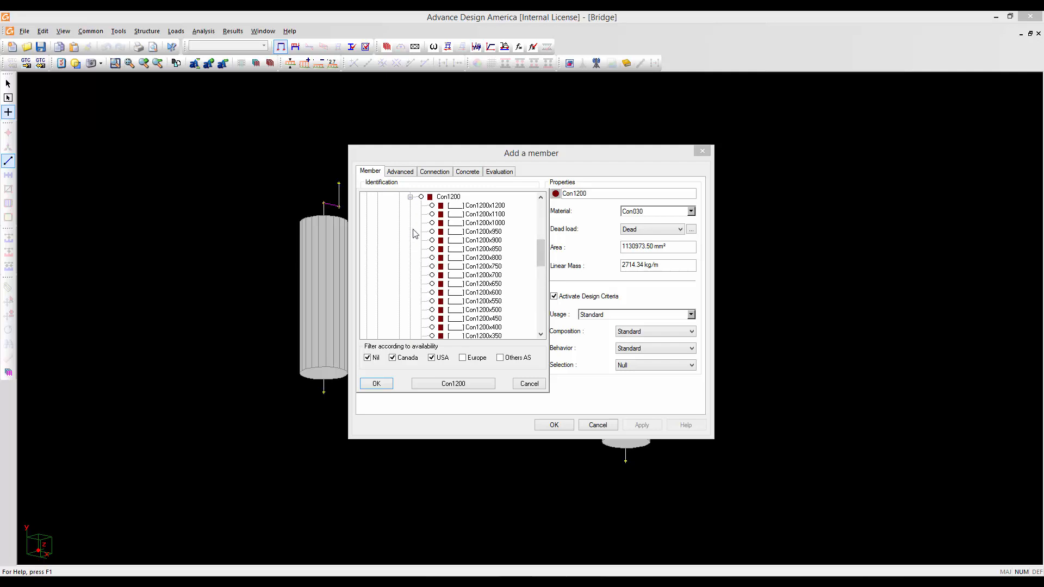
click(433, 206)
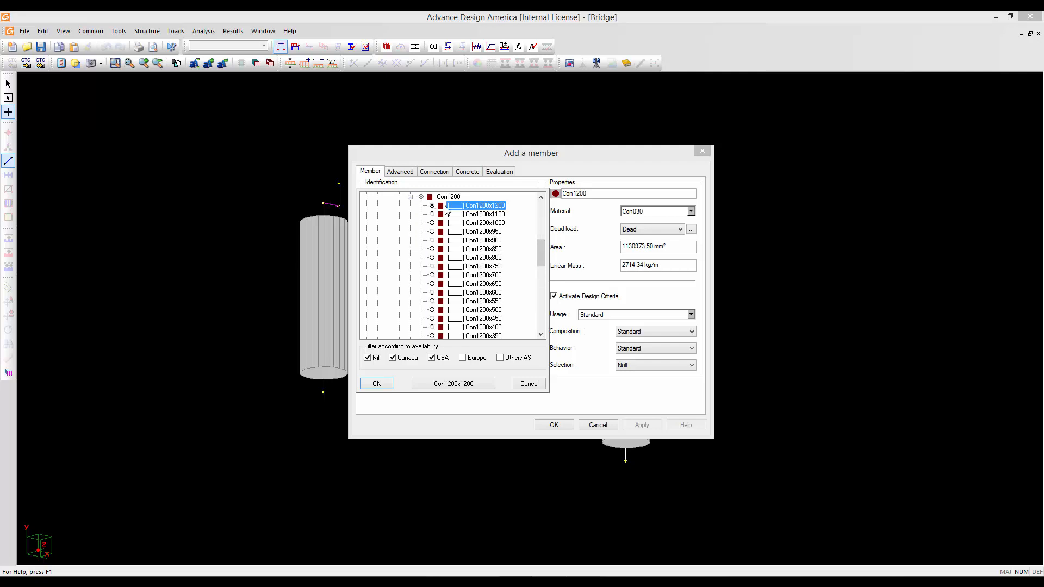
- Review the Con1200x1200 section properties, accept the section, and create the cap member with design criteria active
click(467, 384)
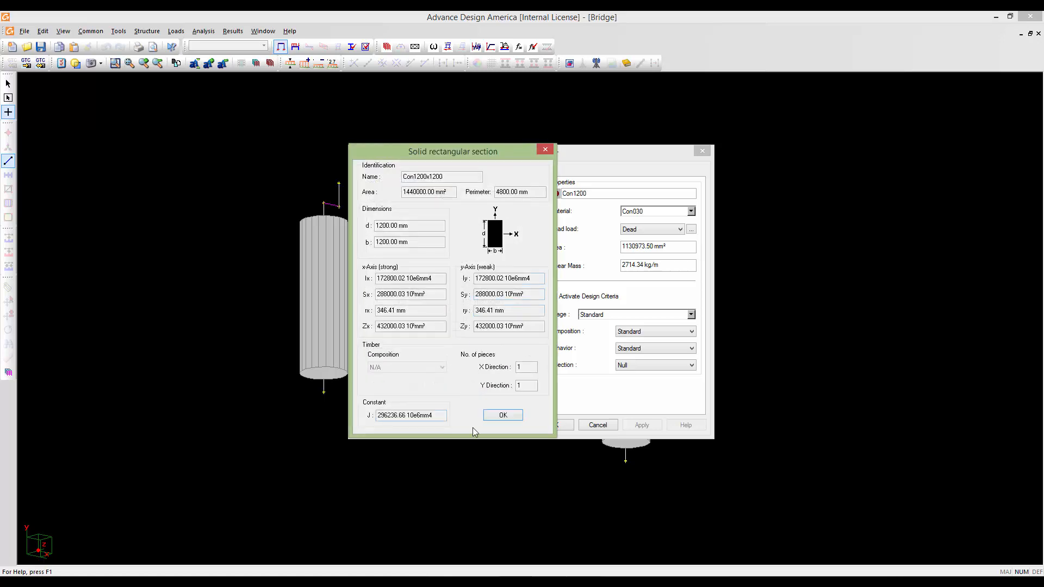
click(497, 415)
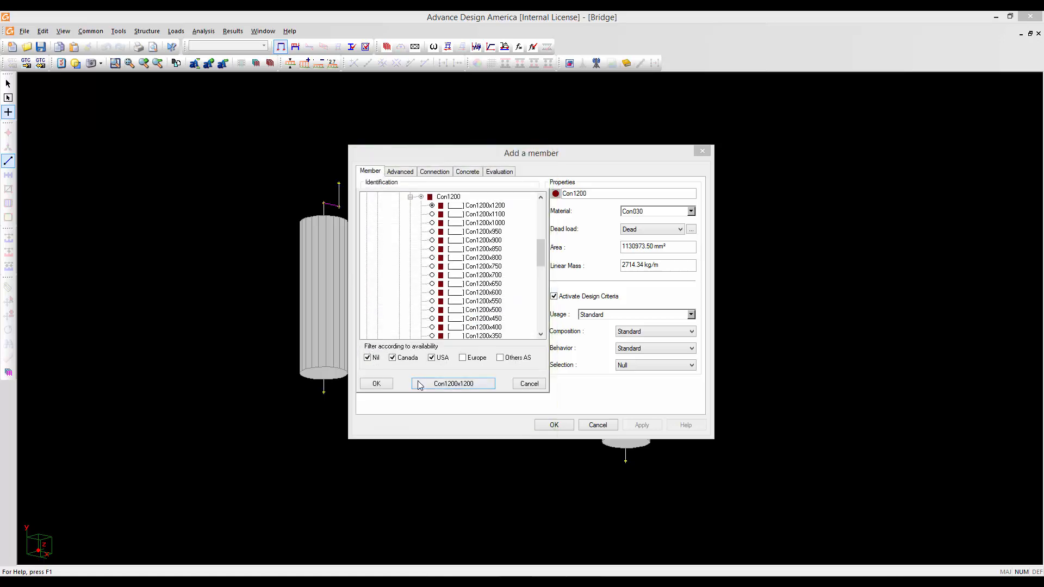
click(388, 387)
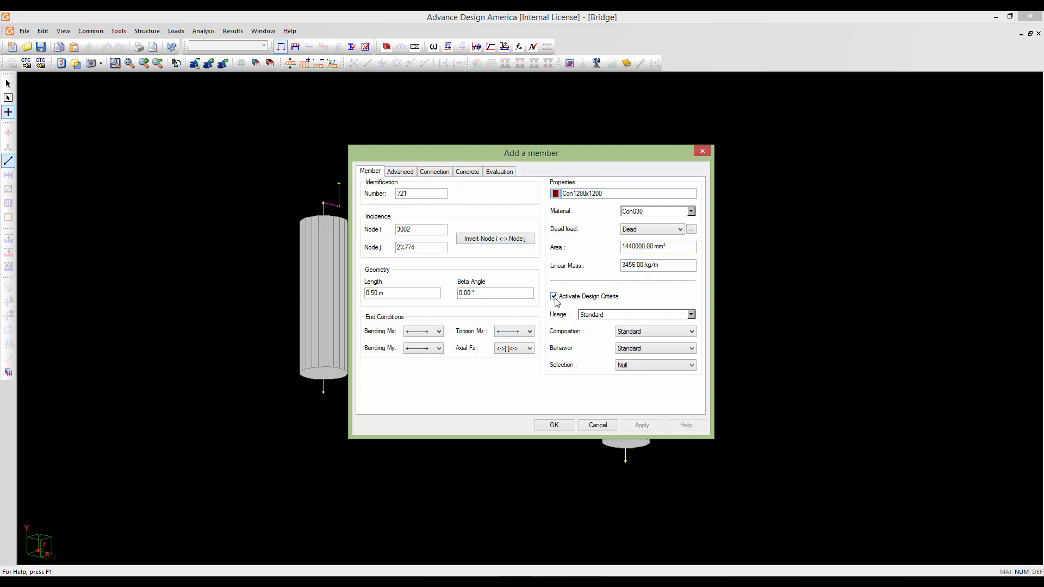
click(553, 424)
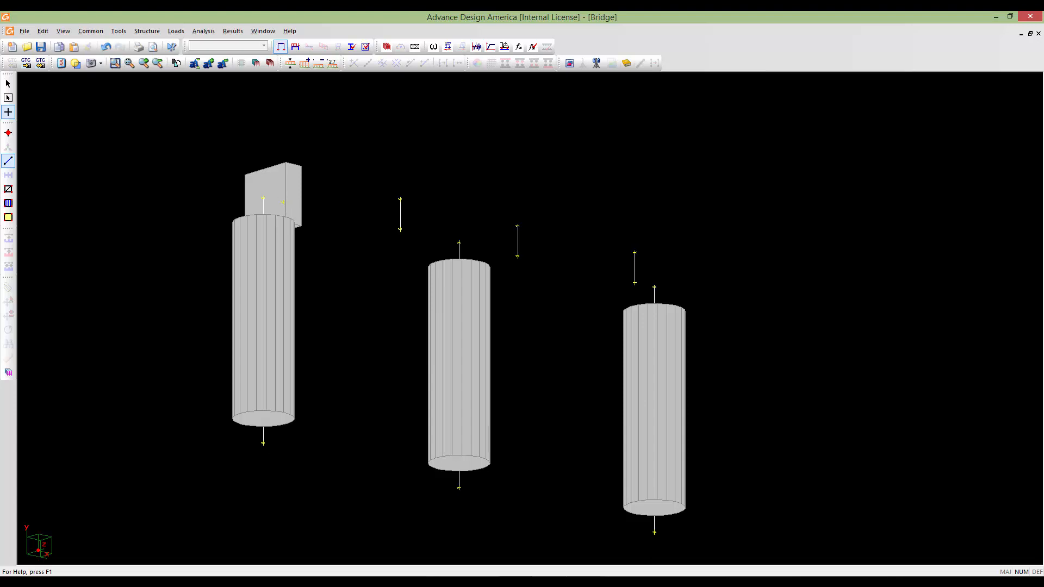
- Add cap members with the same properties from node 2%774 to 2%773 and on to node 3000 at the middle column
key(Down)
key(Down)
shift+middle_drag(503, 250, 405, 330)
scroll(516, 330, down, 1)
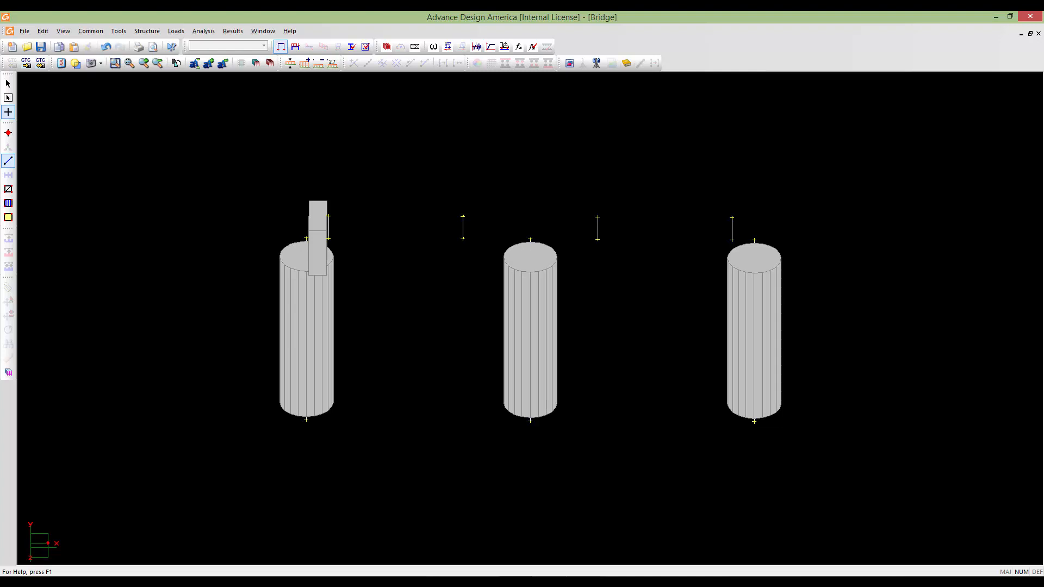
click(328, 238)
click(463, 239)
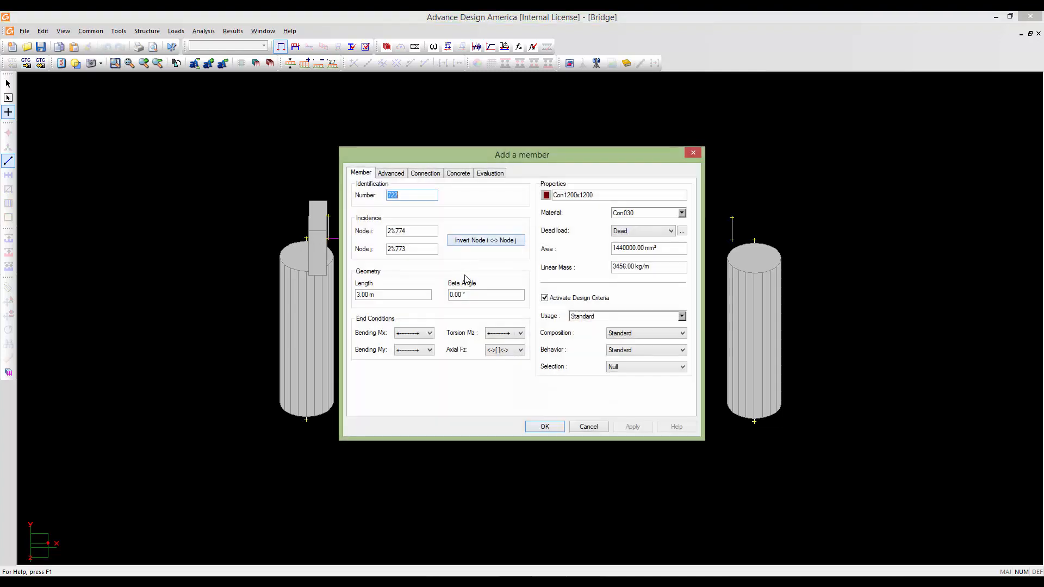
click(545, 426)
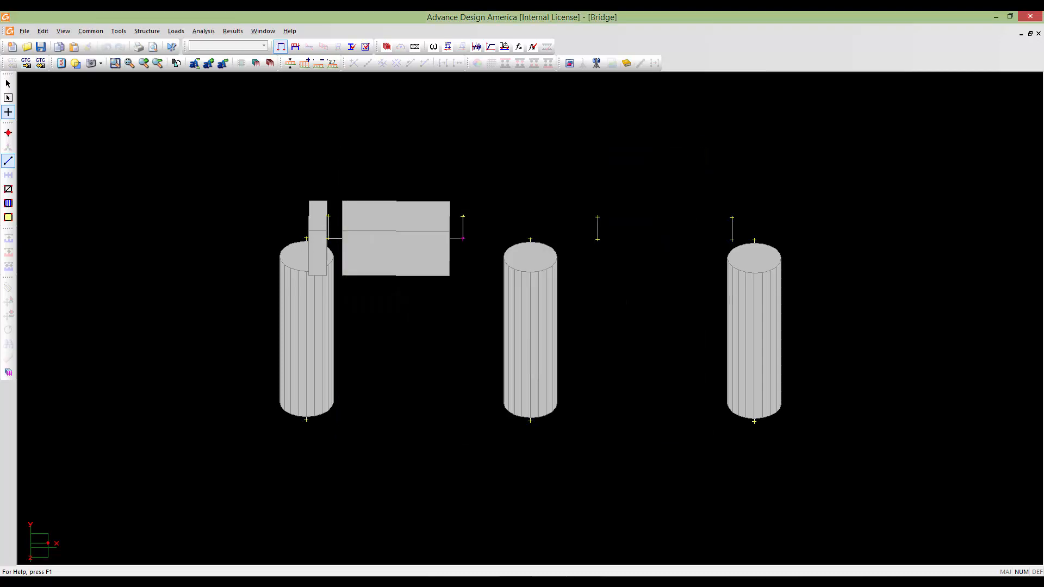
click(530, 239)
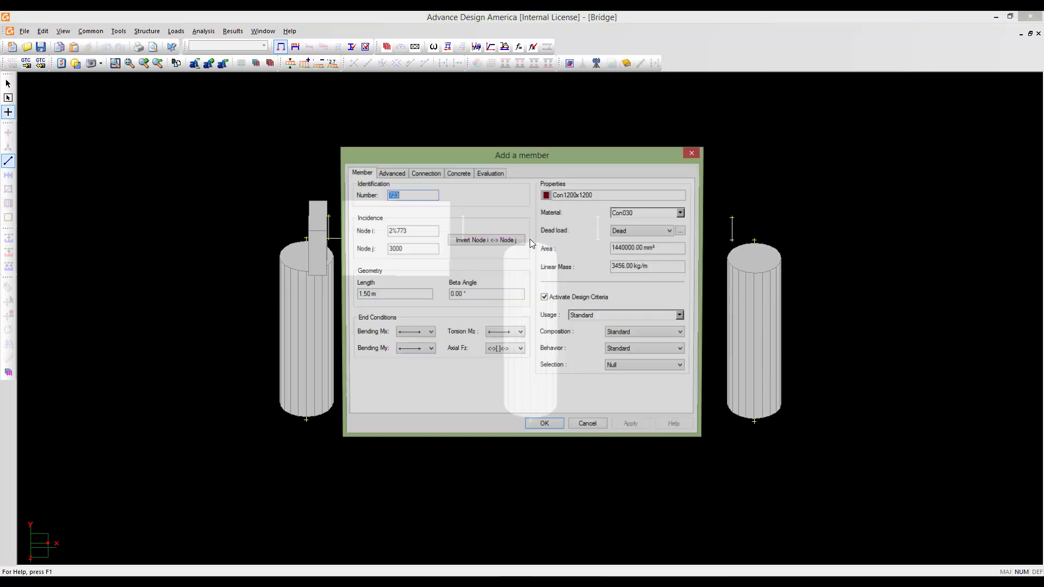
click(527, 425)
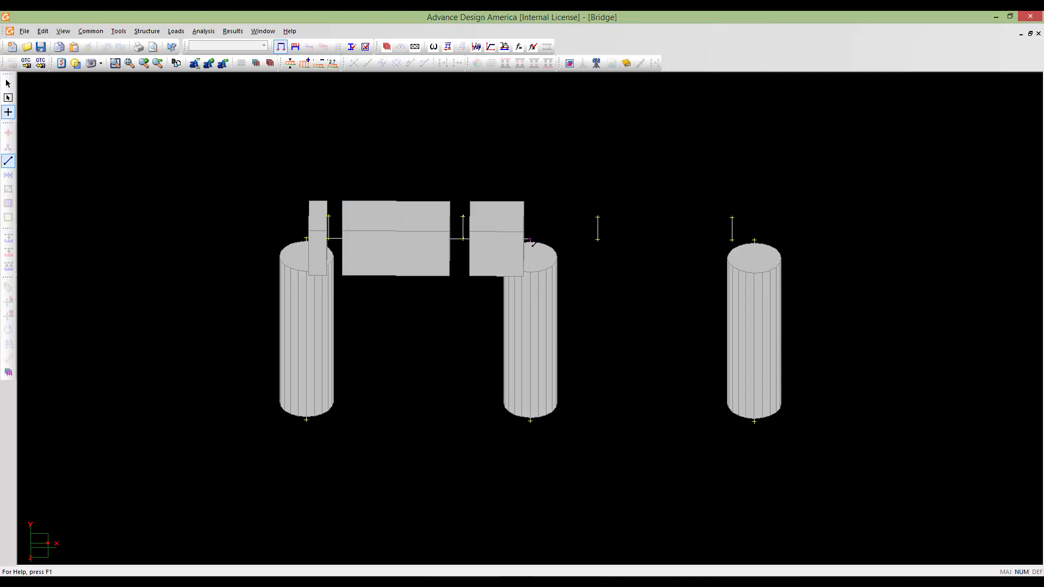
- Continue the cap beam with members from node 3000 to 2%772, 2%772 to 2%771, and 2%771 to 3001
click(598, 240)
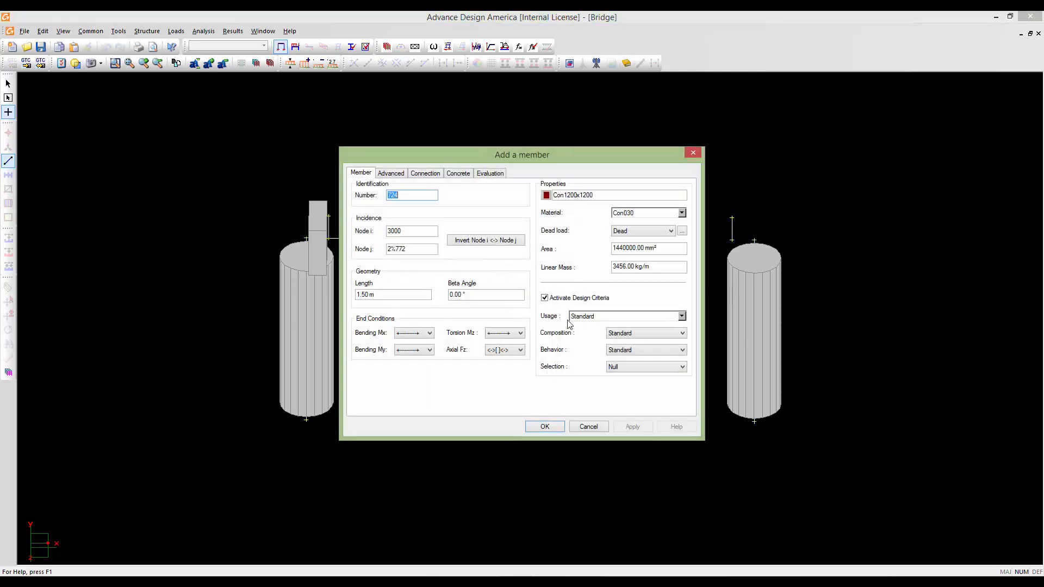
click(551, 426)
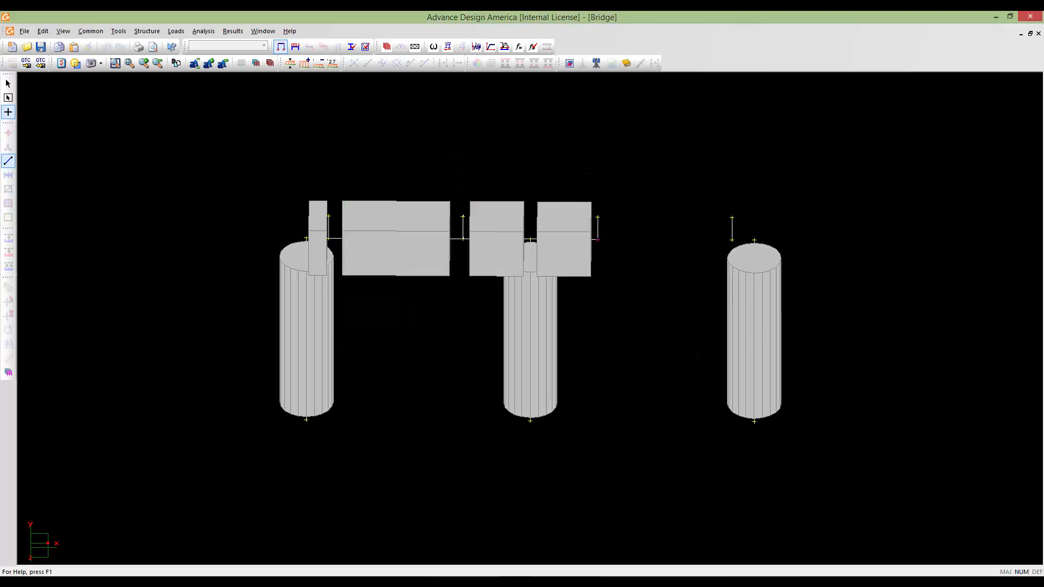
click(731, 239)
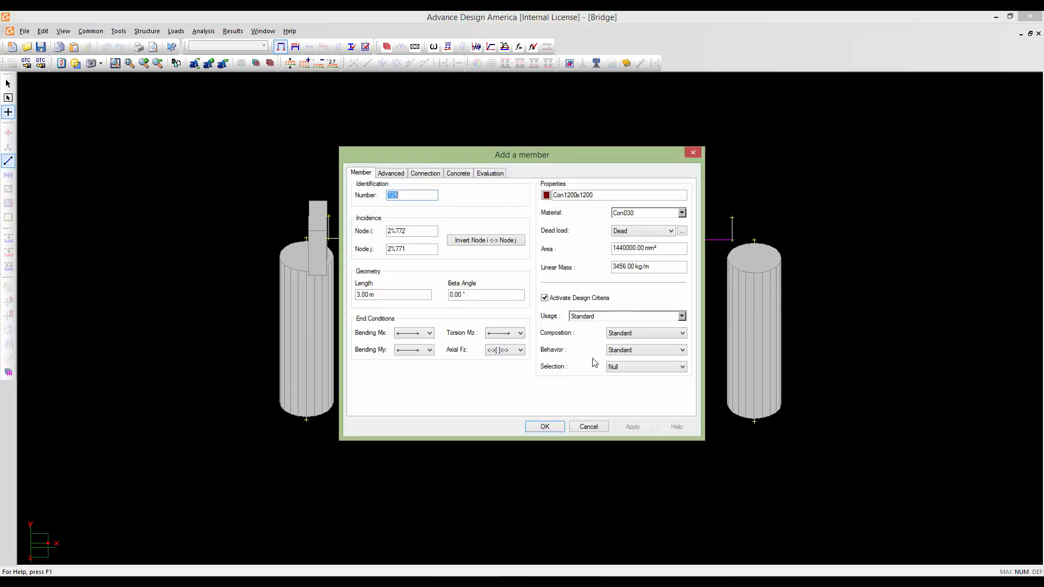
click(558, 428)
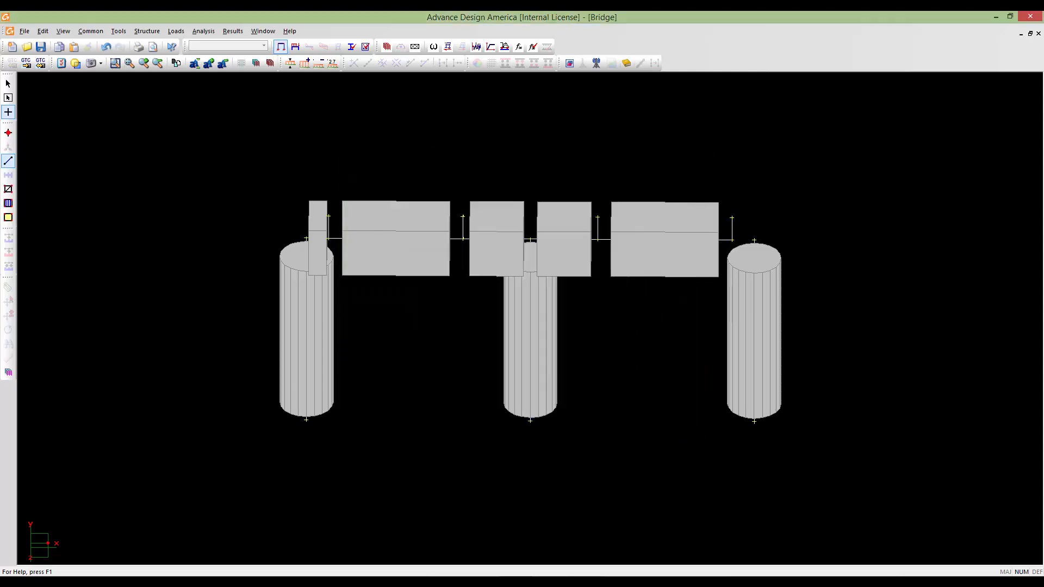
click(755, 241)
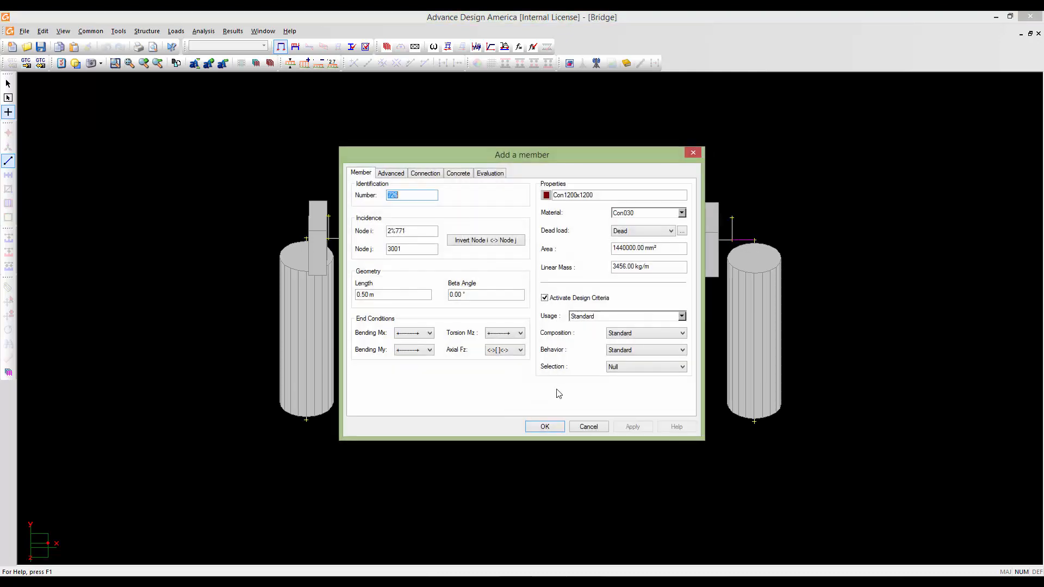
click(546, 427)
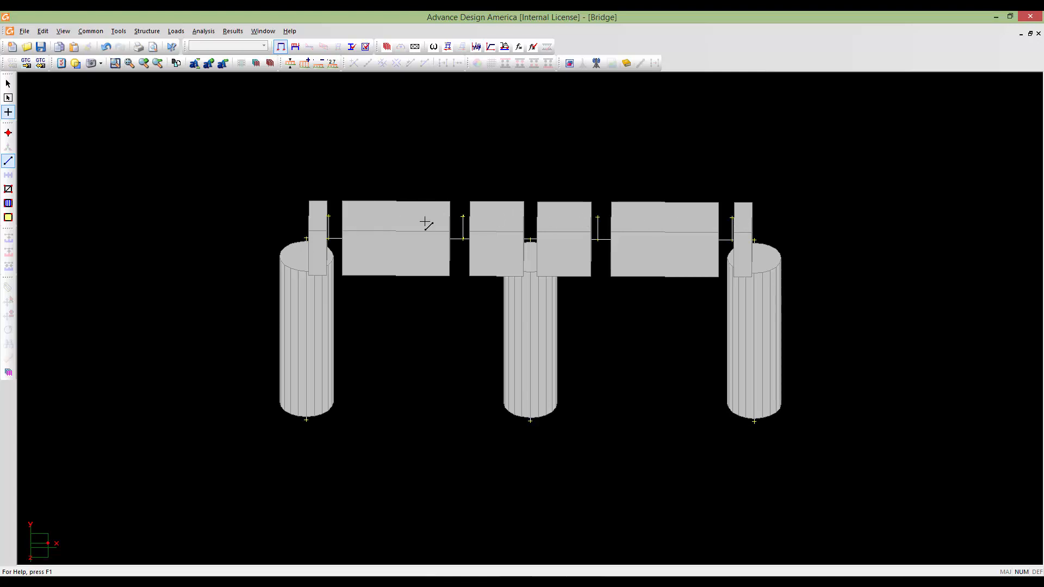
- Select the four vertical rigid links above the cap beam and open them in the Members Spreadsheet
click(9, 85)
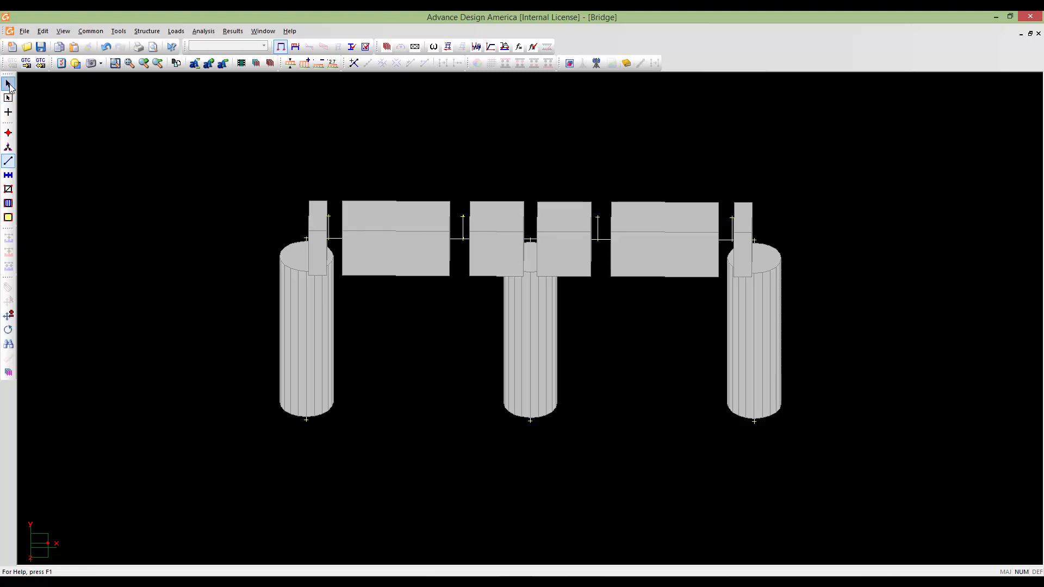
click(8, 162)
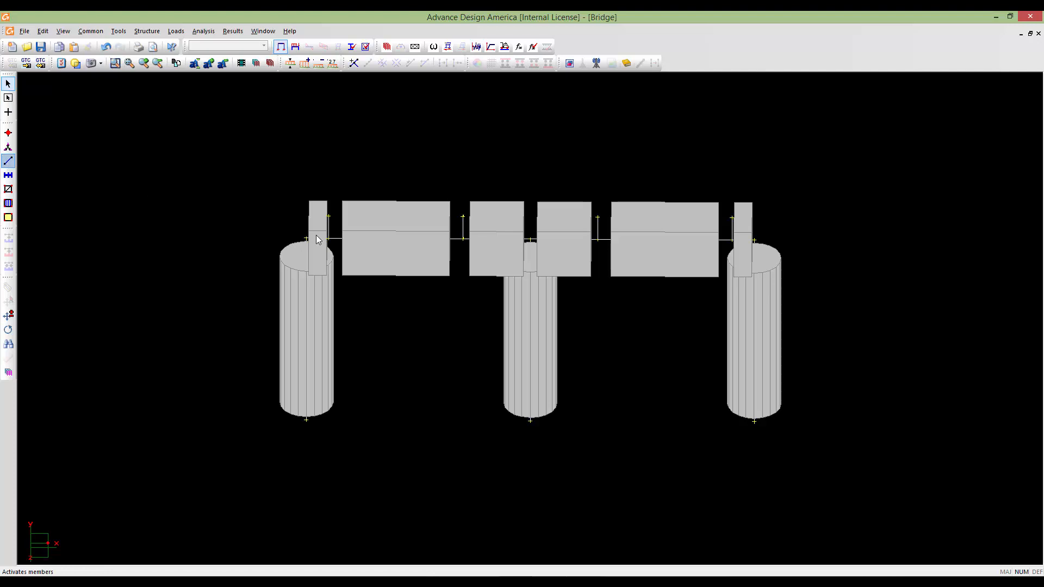
click(328, 231)
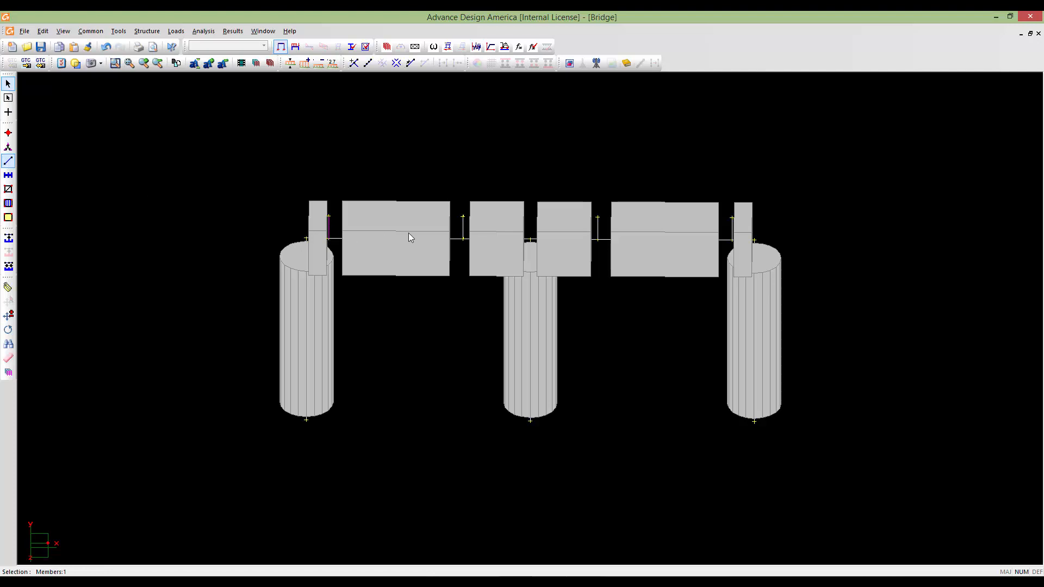
ctrl+click(462, 235)
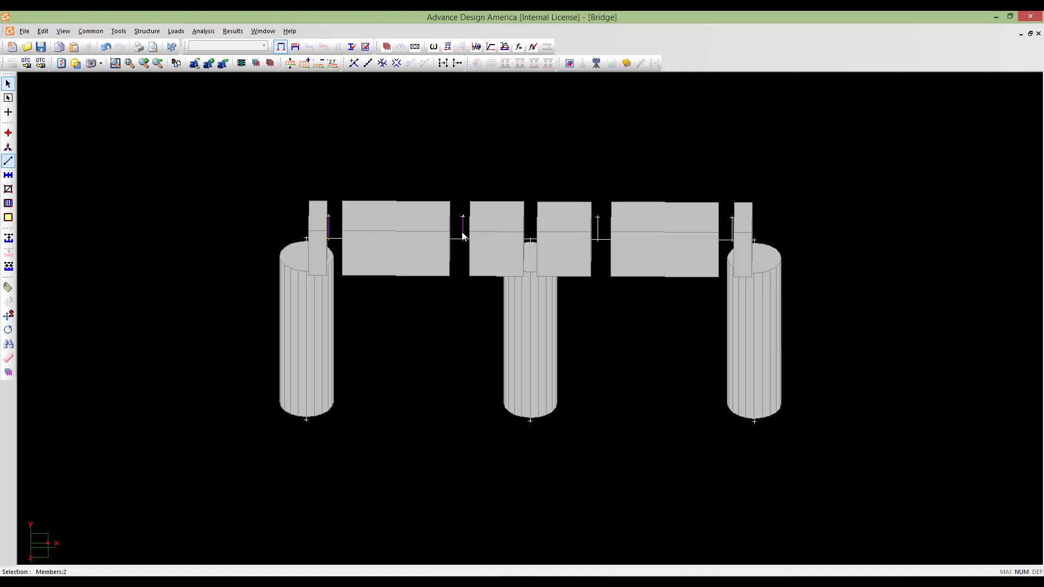
ctrl+click(599, 234)
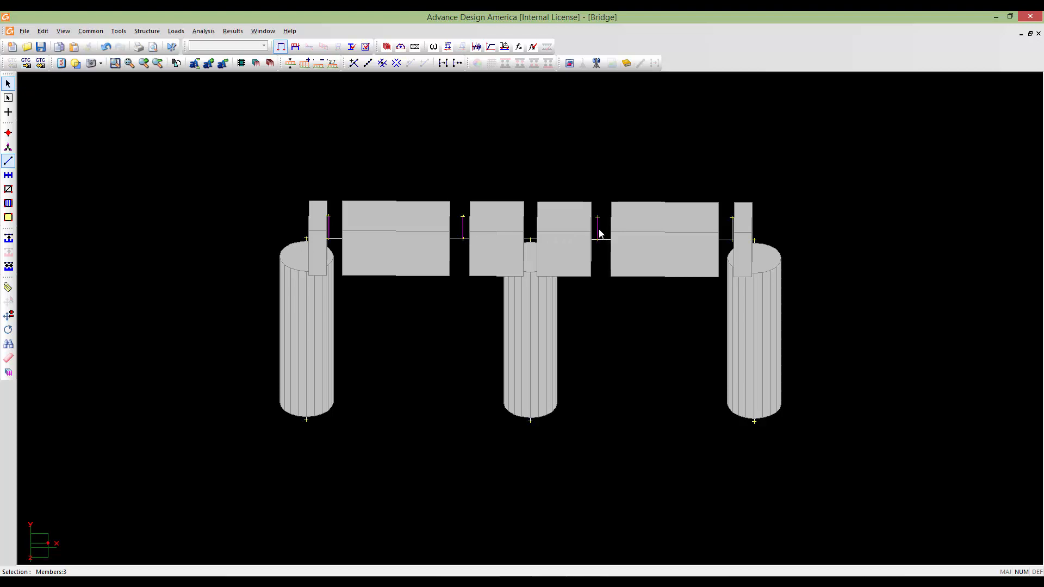
ctrl+click(730, 235)
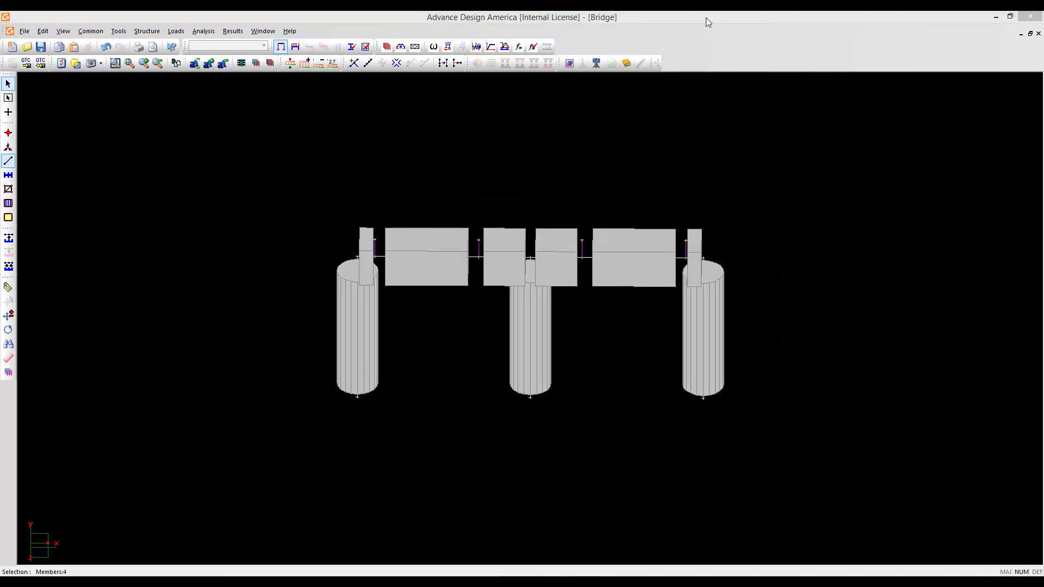
click(705, 18)
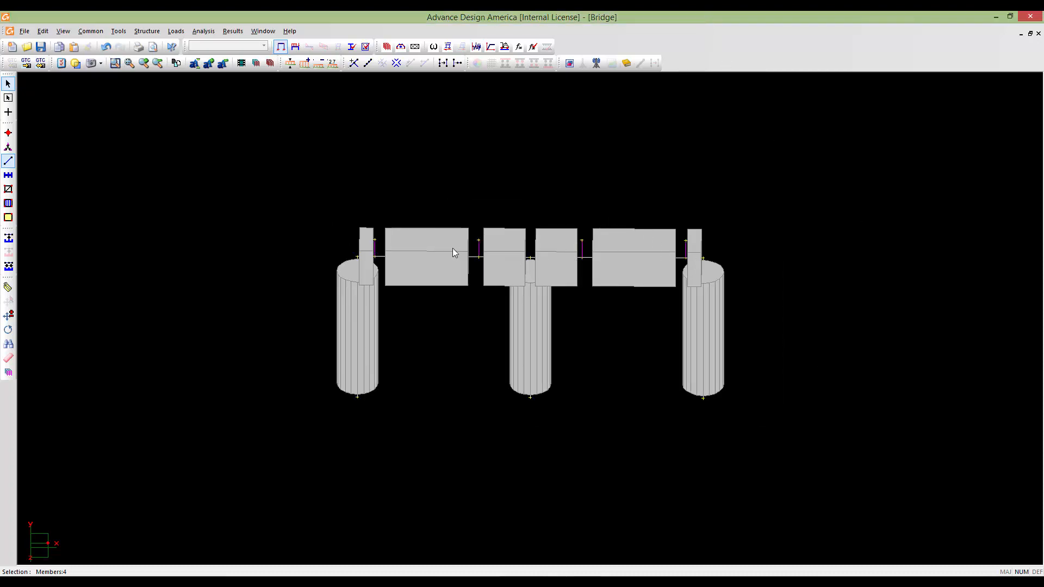
double_click(492, 249)
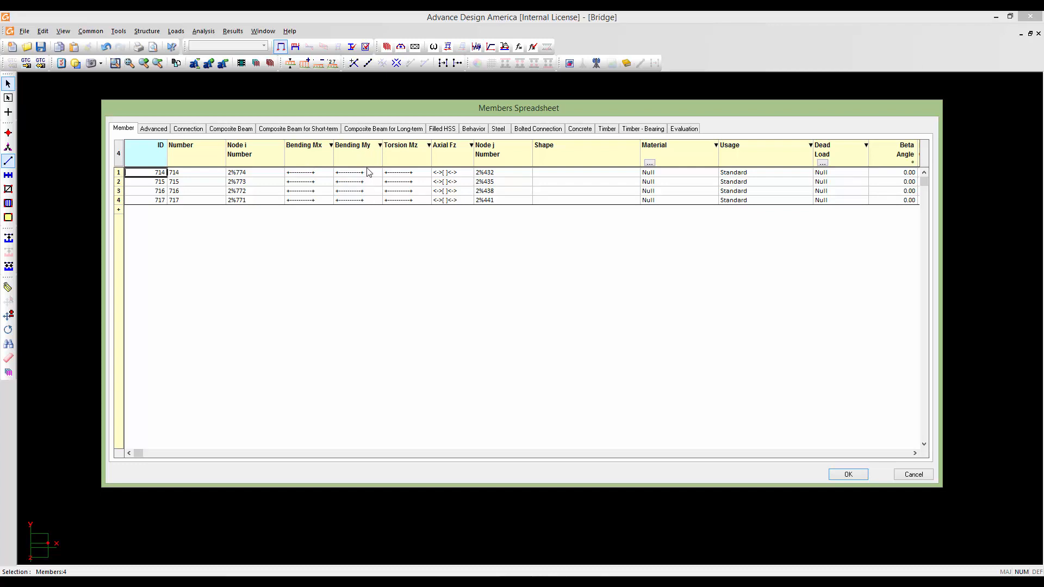
- Replace the Bending Mx end condition of all four rigid links with a release at node j
click(320, 159)
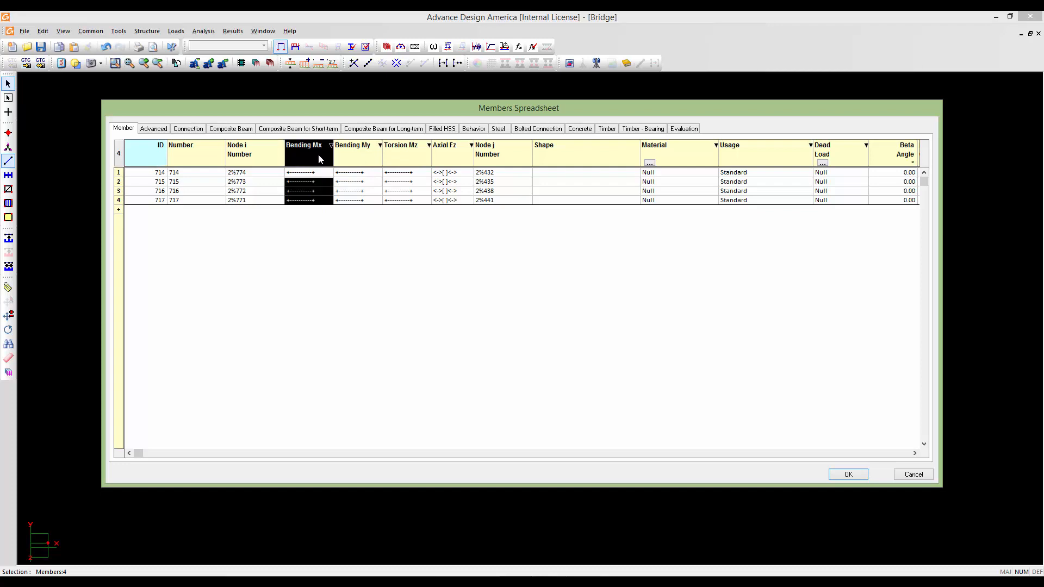
right_click(308, 158)
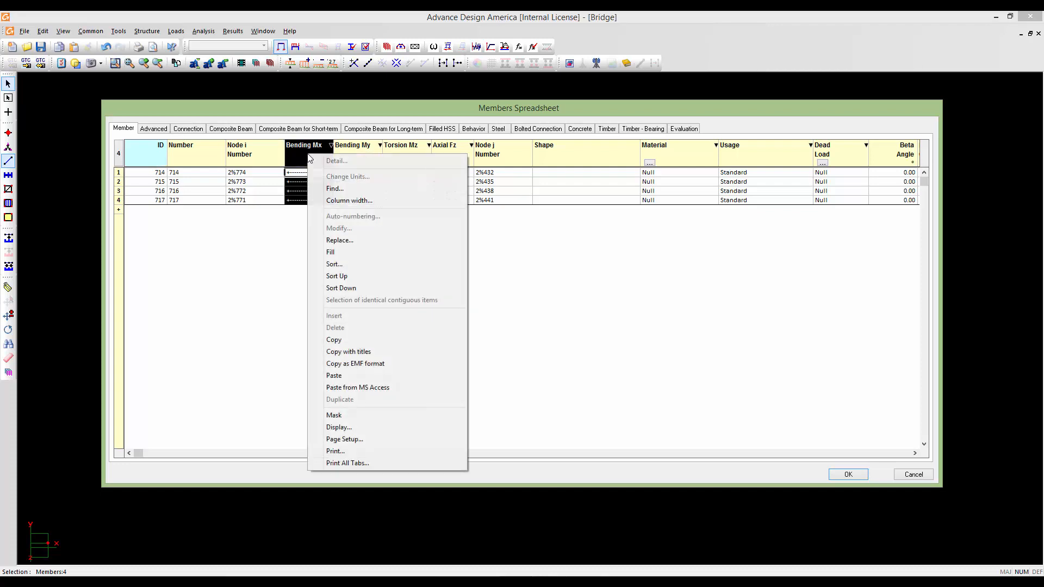
click(341, 241)
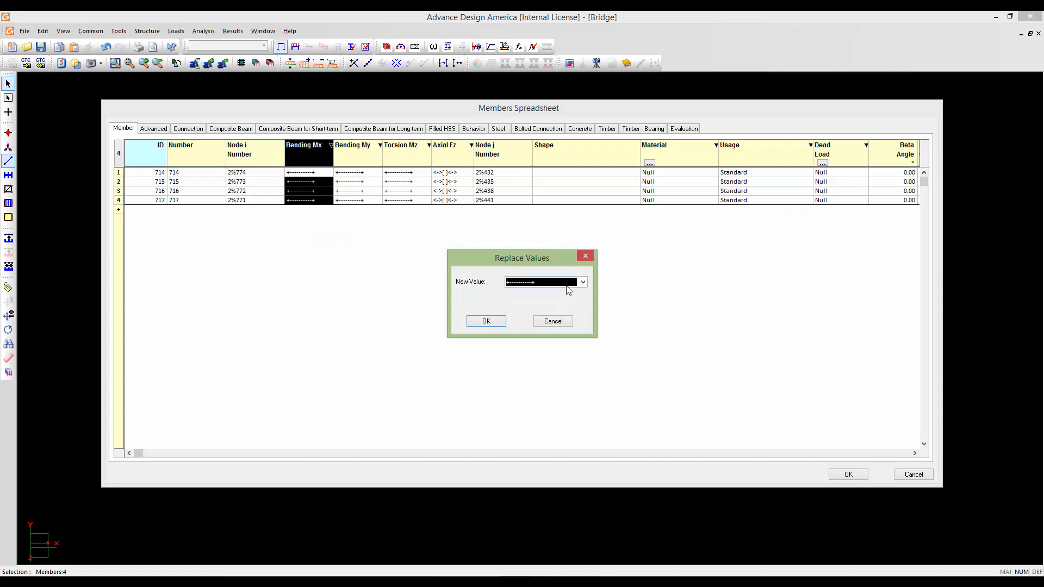
click(568, 282)
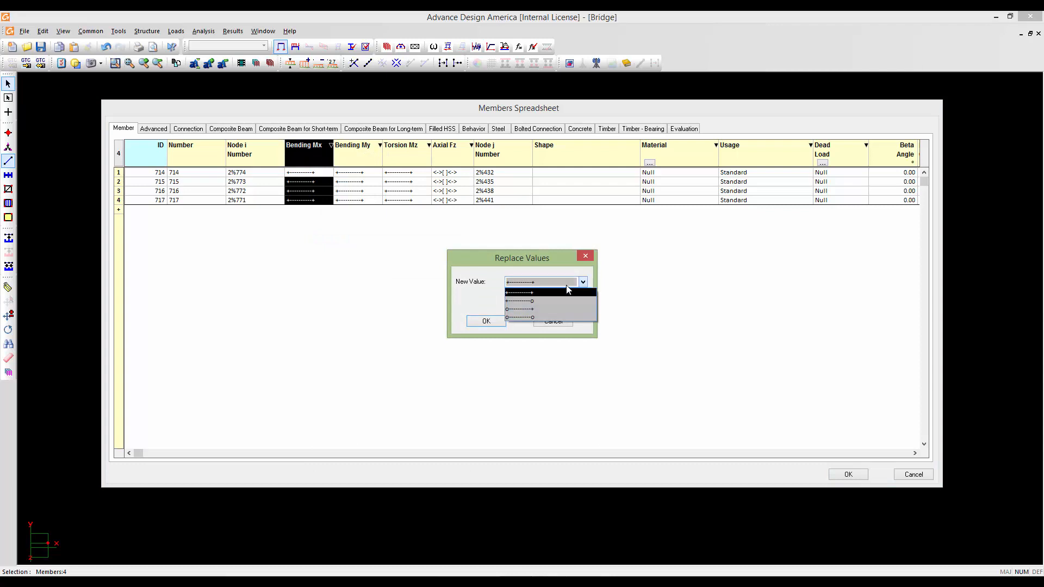
click(532, 301)
click(499, 321)
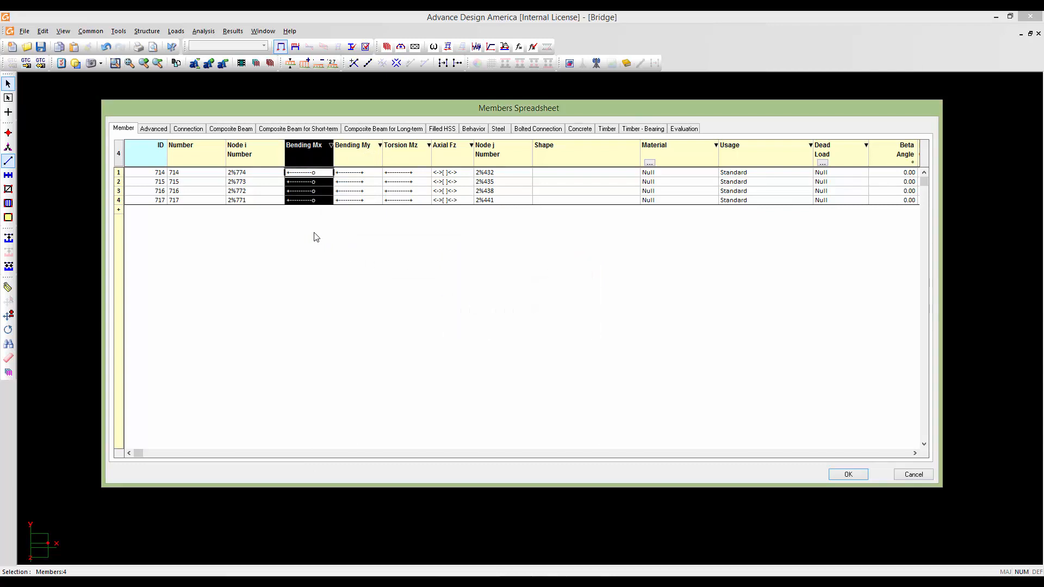
- Replace the Bending My end condition of all four rigid links with a release at node j
click(363, 153)
right_click(363, 154)
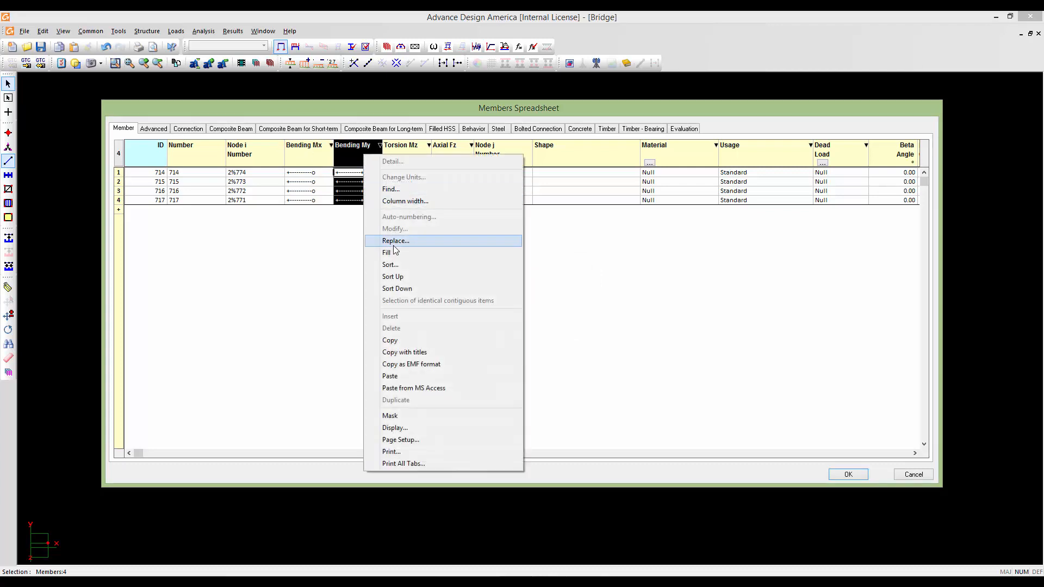
click(394, 245)
click(510, 283)
click(511, 299)
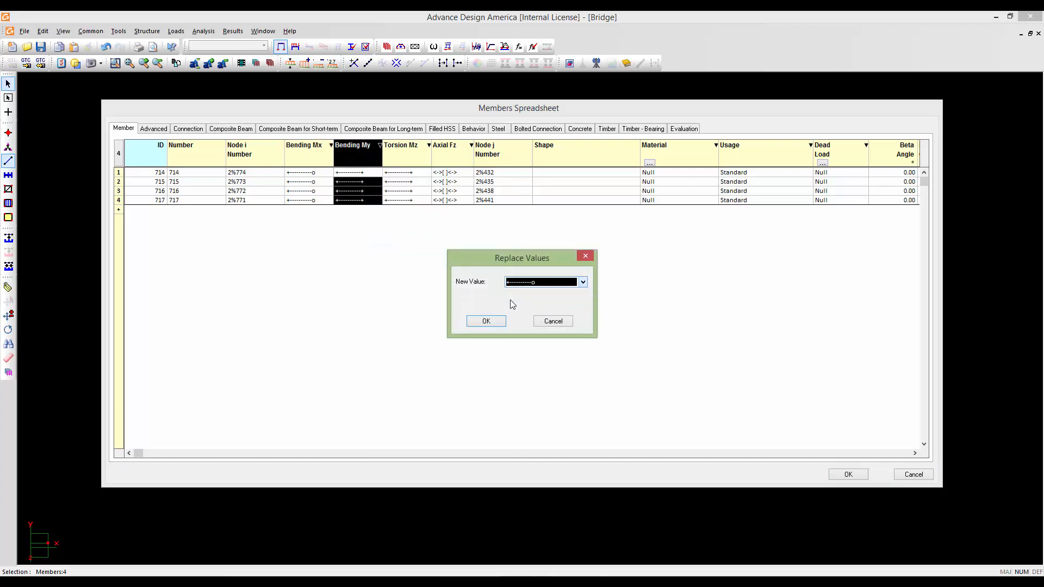
click(487, 320)
- Replace the Torsion Mz end condition of all four rigid links with a release at node j and accept the spreadsheet changes
click(402, 155)
right_click(403, 183)
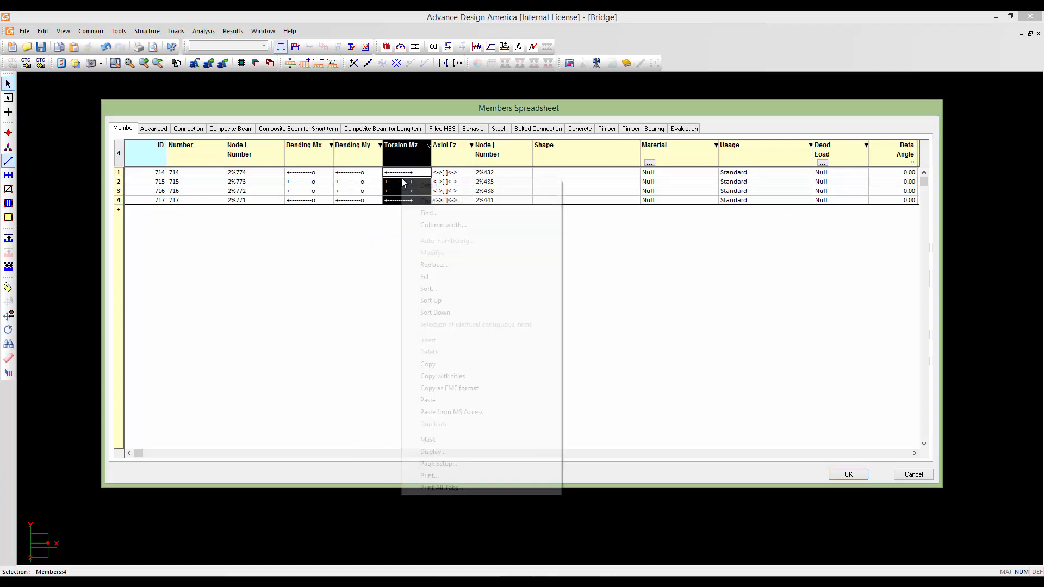
click(433, 264)
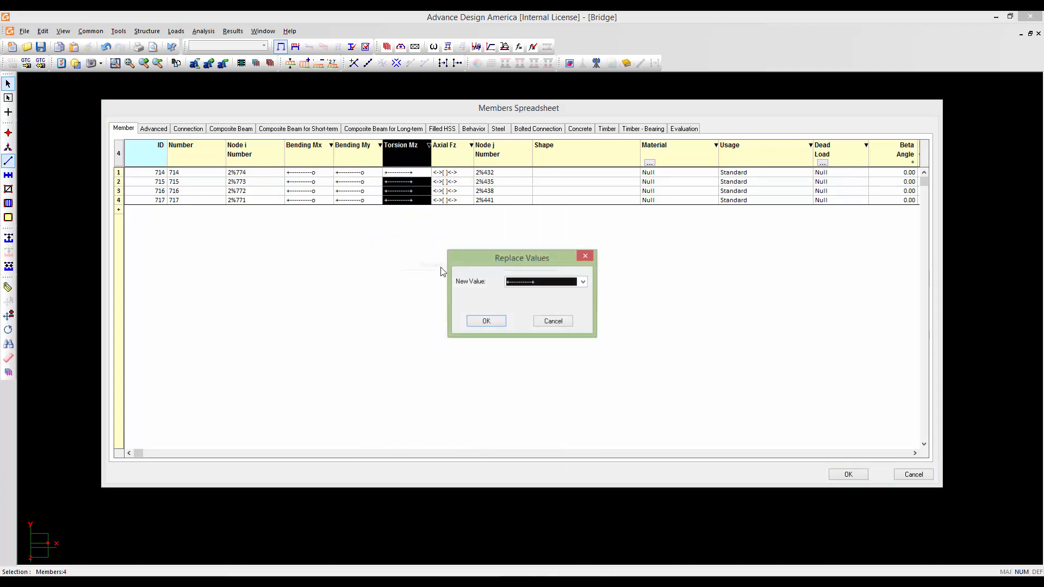
click(514, 282)
click(521, 303)
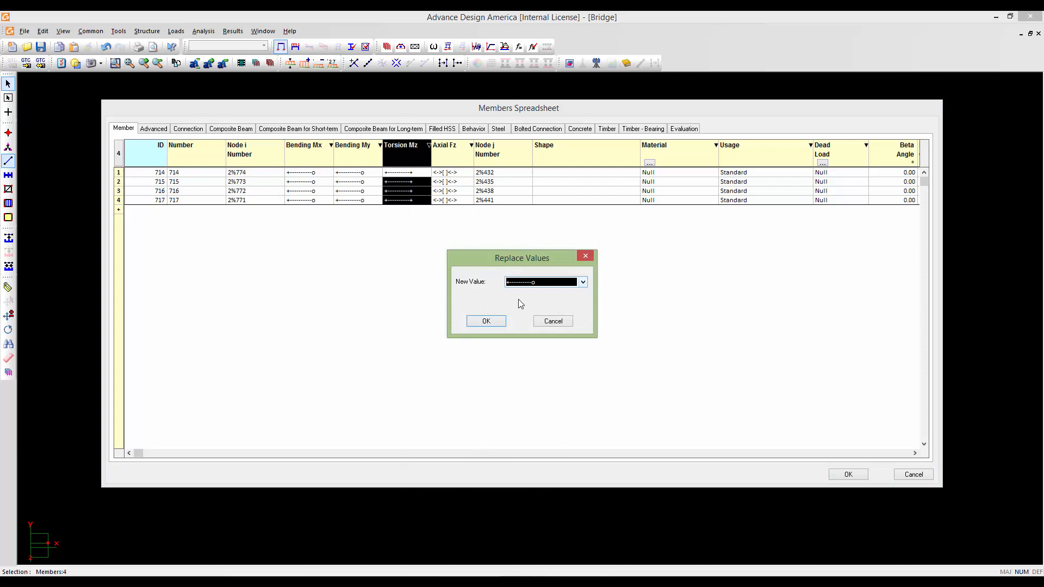
click(494, 325)
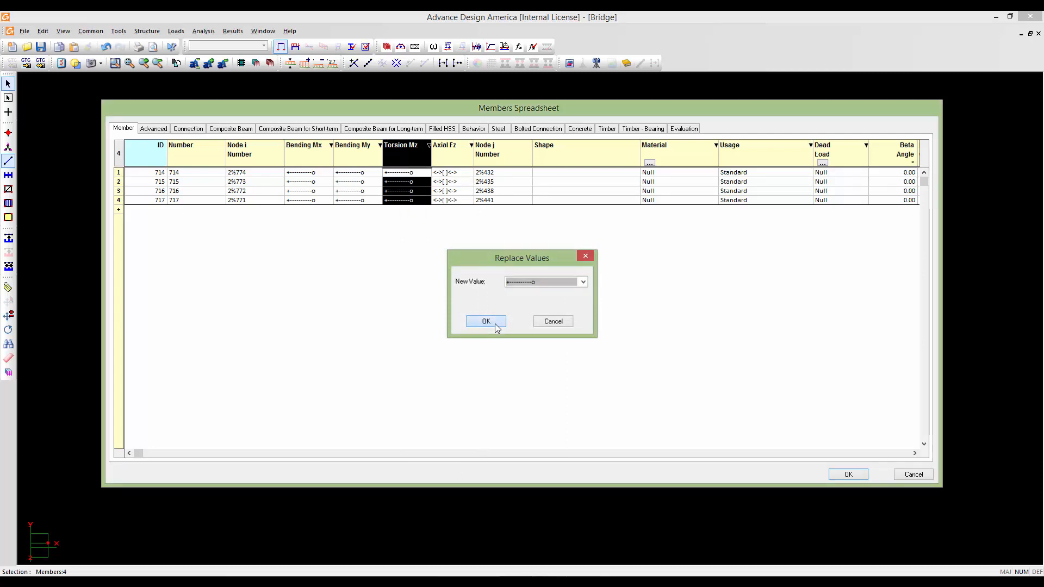
click(851, 475)
- Examine the end releases on the rigid links and the arrangement of the cap beam and columns in 3D
scroll(601, 272, up, 3)
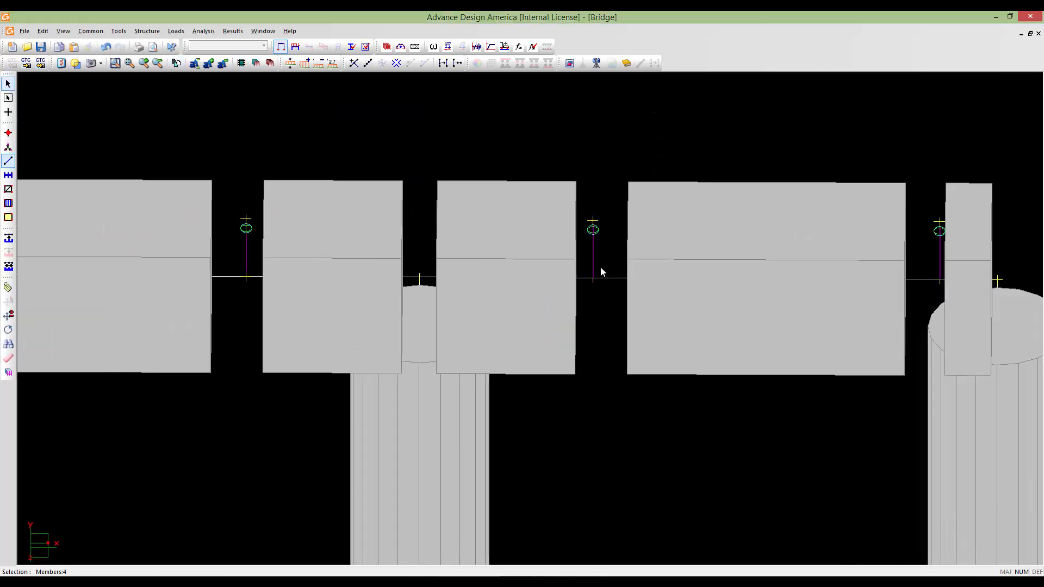
scroll(598, 264, up, 2)
scroll(544, 234, down, 1)
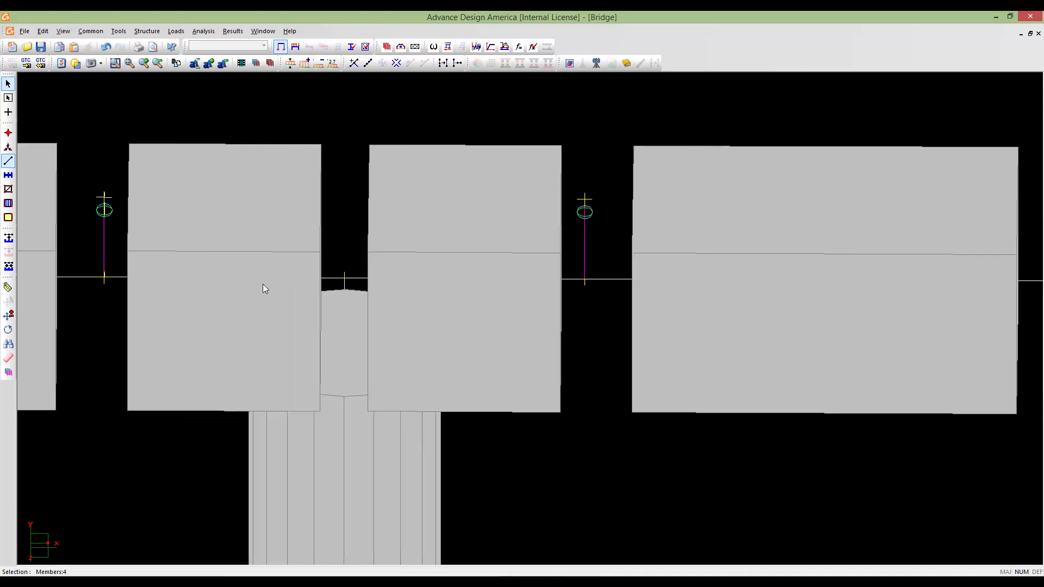
middle_drag(258, 285, 615, 341)
scroll(489, 261, down, 2)
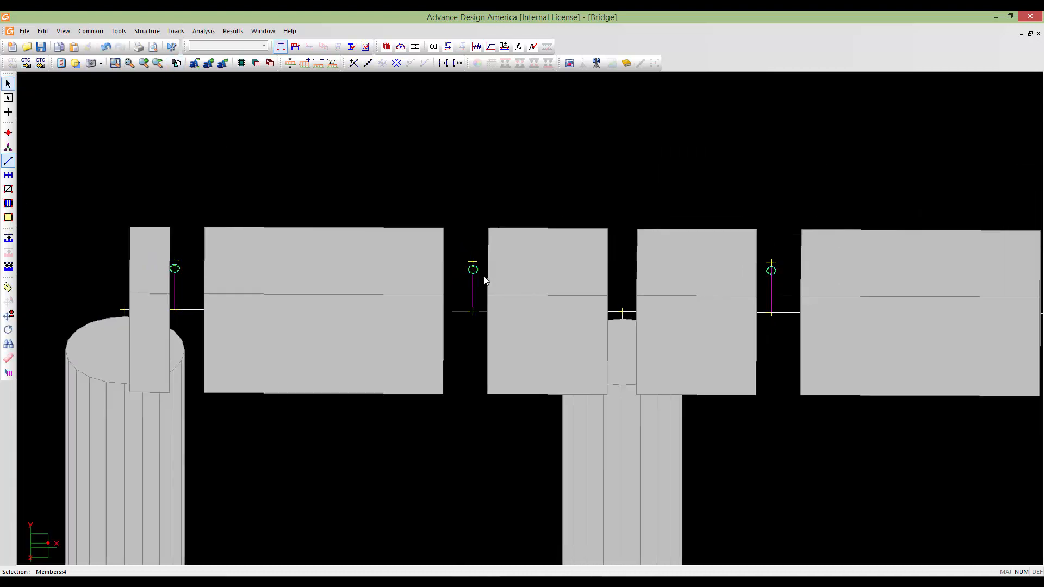
mouse_move(294, 282)
middle_down()
mouse_move(349, 301)
mouse_move(459, 371)
middle_up()
scroll(274, 286, down, 2)
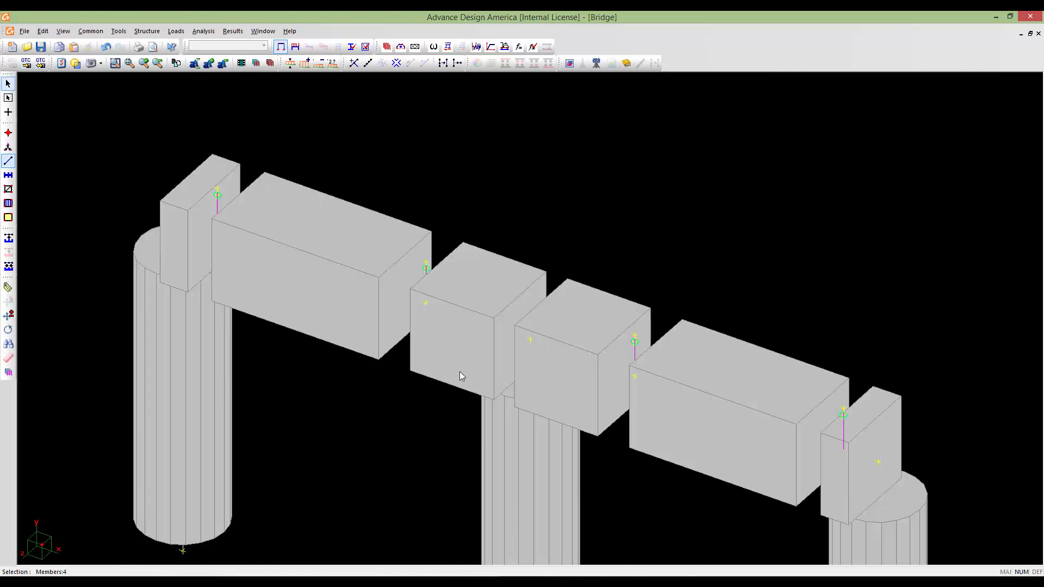
middle_click(413, 327)
middle_drag(519, 354, 336, 291)
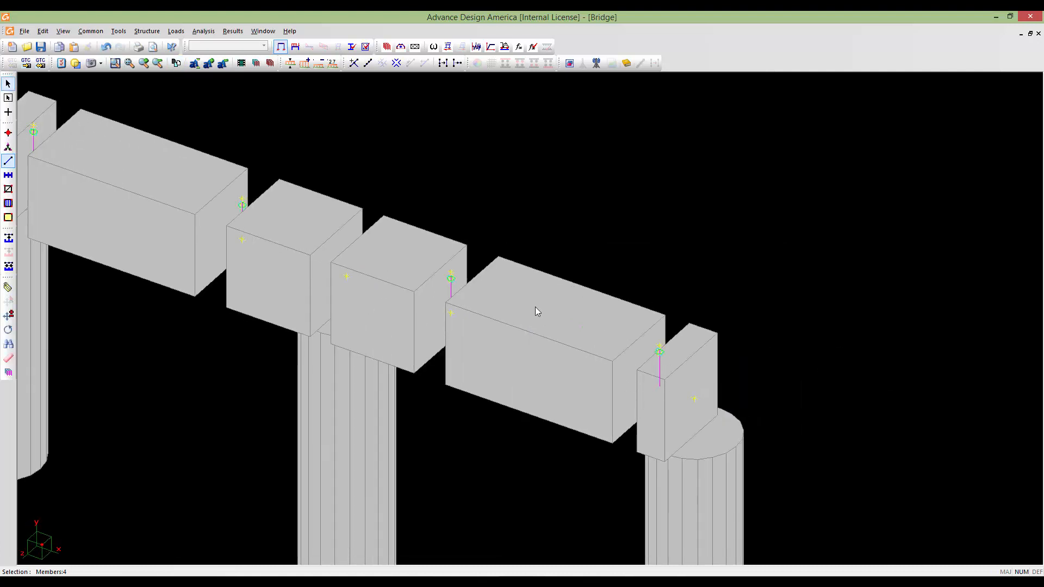
middle_drag(449, 309, 527, 358)
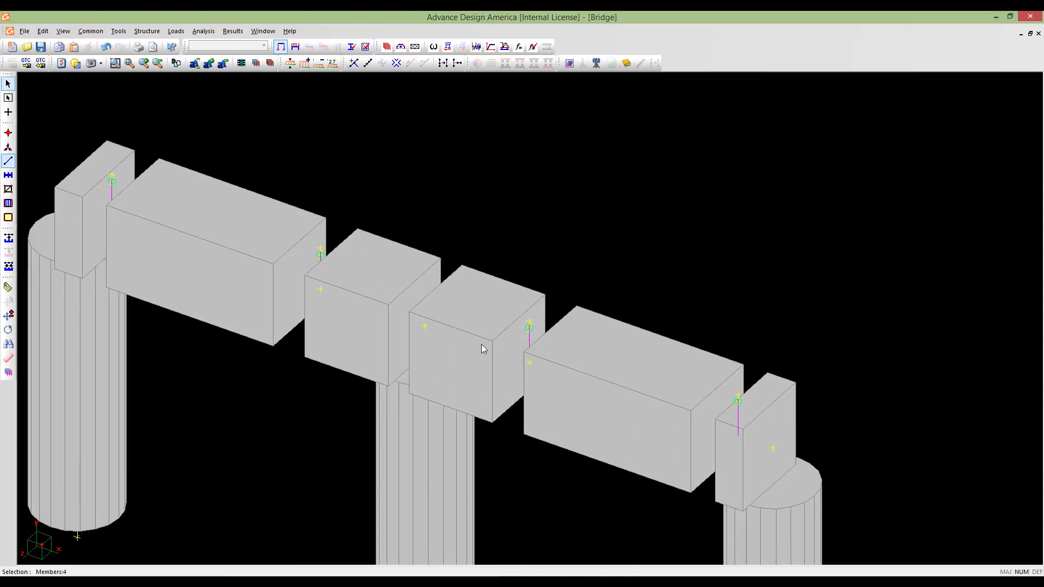
scroll(529, 345, down, 3)
scroll(531, 318, down, 1)
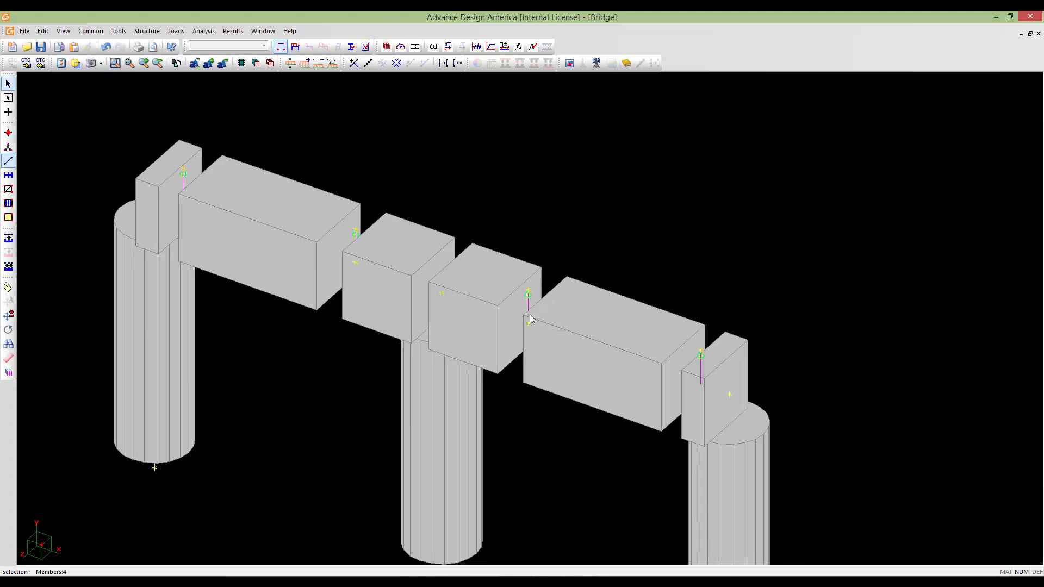
scroll(531, 322, down, 1)
middle_drag(532, 363, 569, 305)
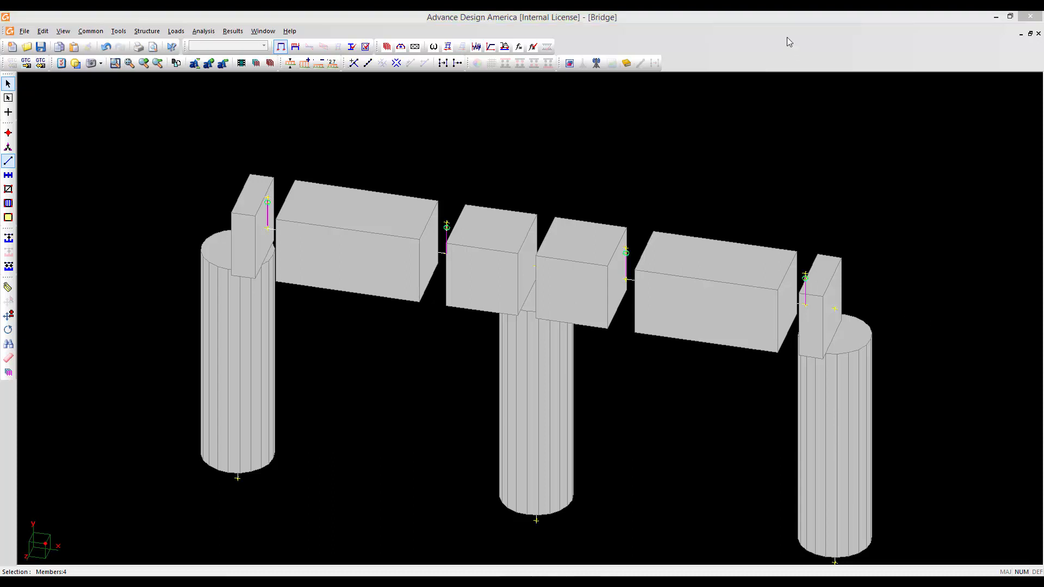
middle_drag(706, 344, 668, 308)
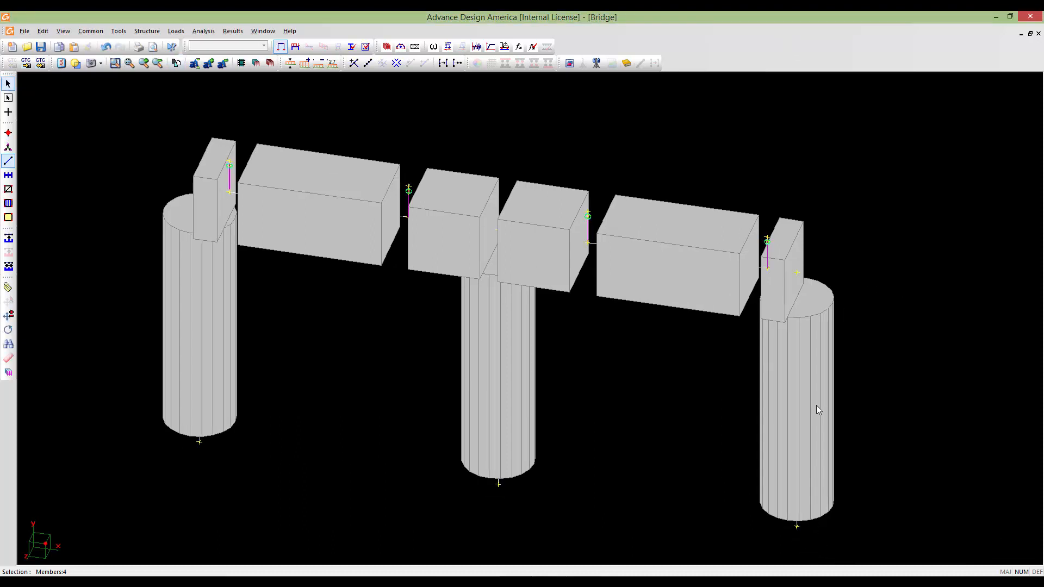
middle_drag(525, 419, 554, 427)
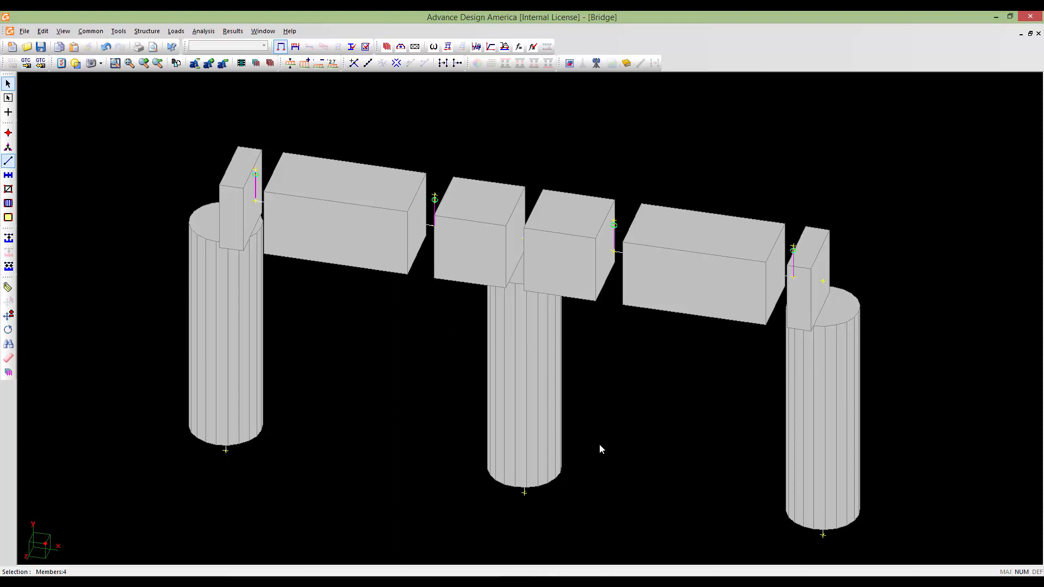
- Select the three round columns of the pier and open them in the Members Spreadsheet
click(217, 367)
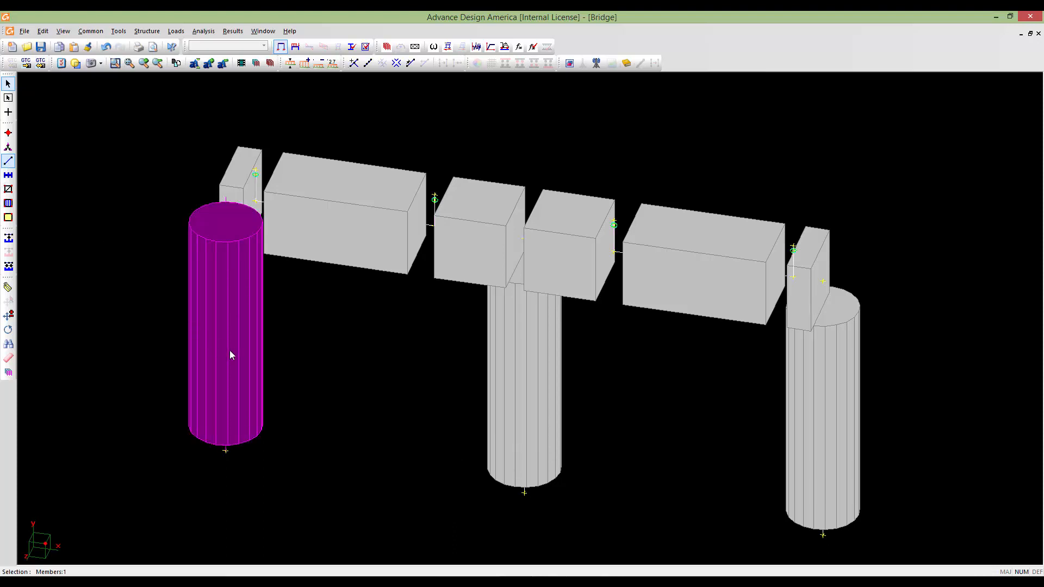
ctrl+click(508, 388)
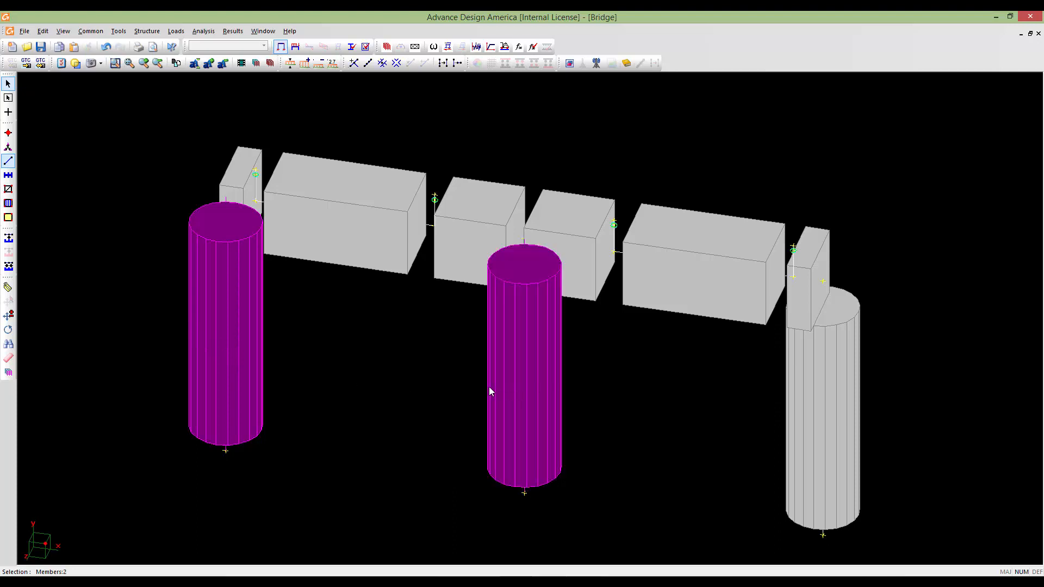
click(820, 405)
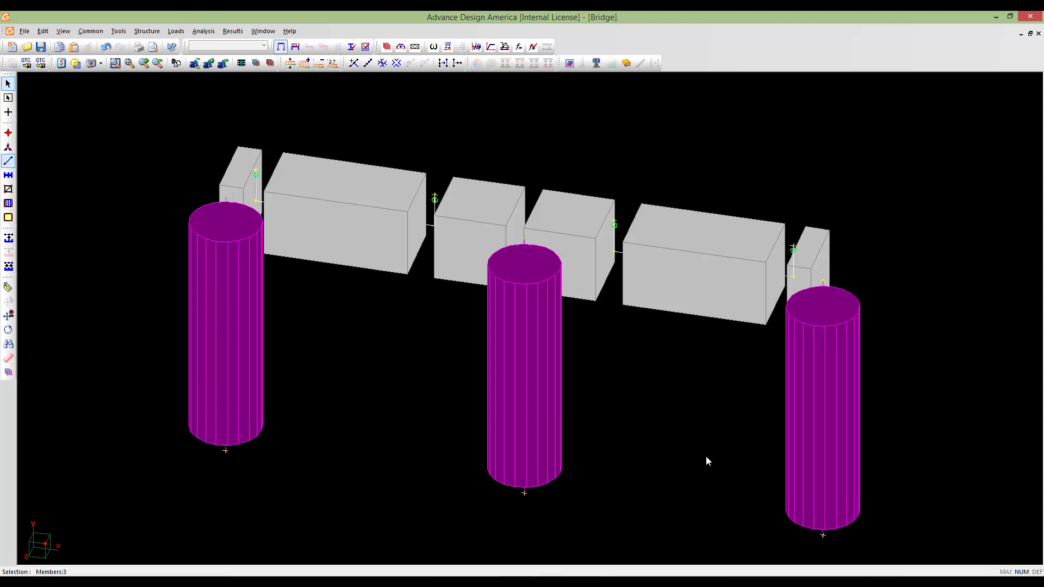
key(alt+Return)
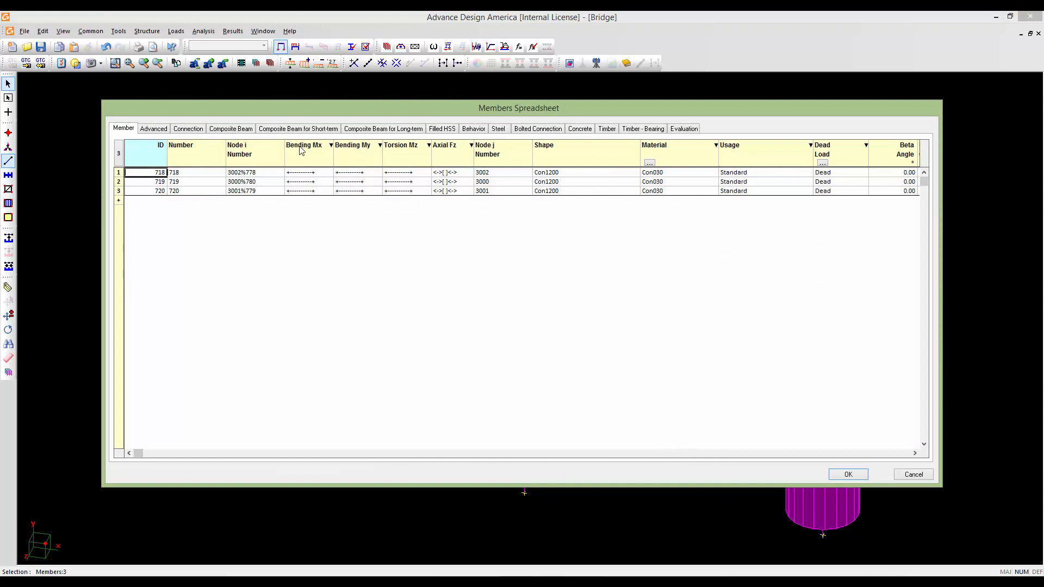
- Replace the ezi rigid extension option at node i of all three columns with Face of support in their connection data
click(183, 130)
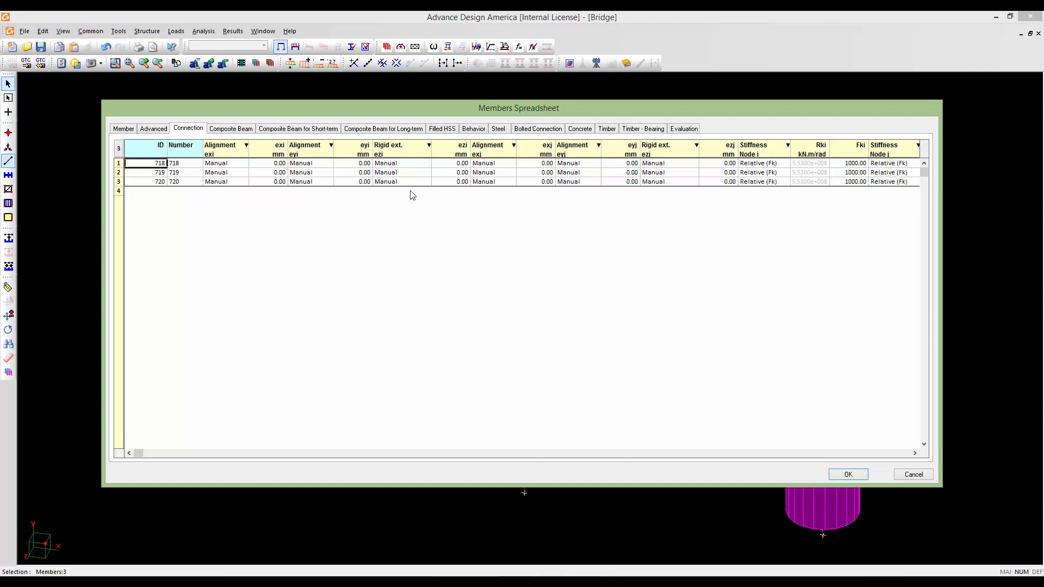
click(404, 156)
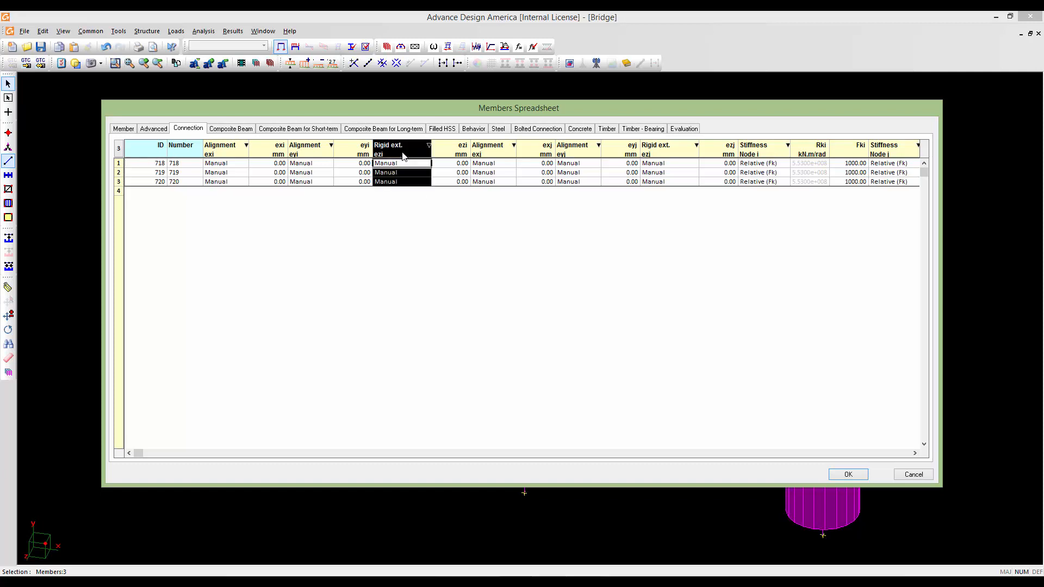
right_click(402, 171)
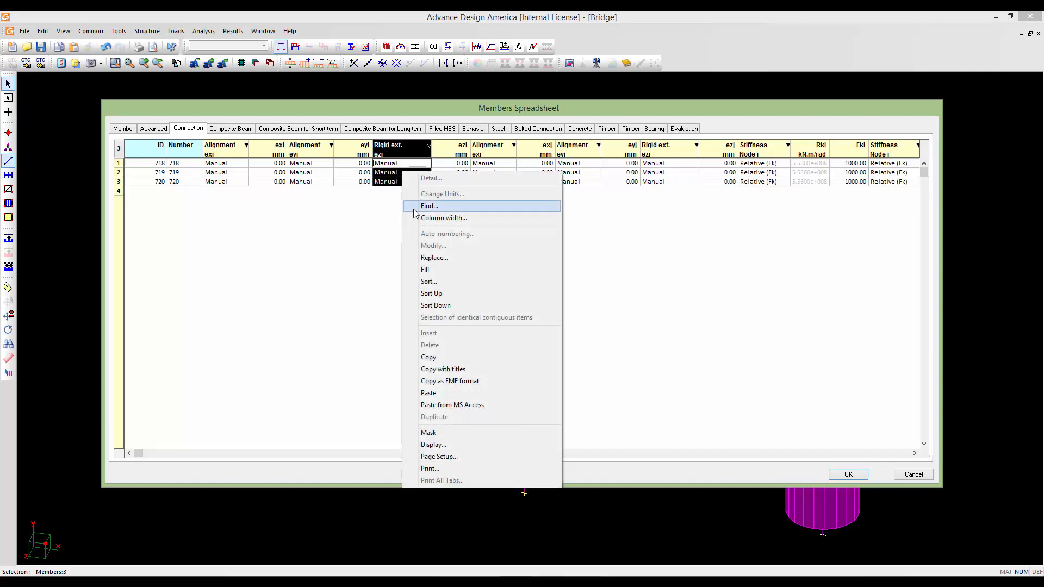
click(433, 257)
click(525, 284)
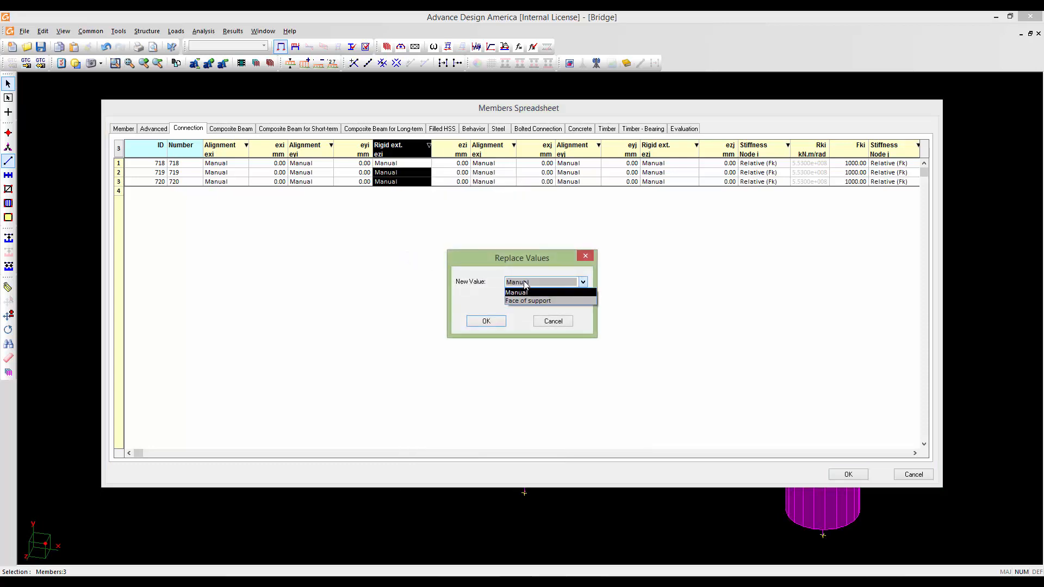
click(528, 300)
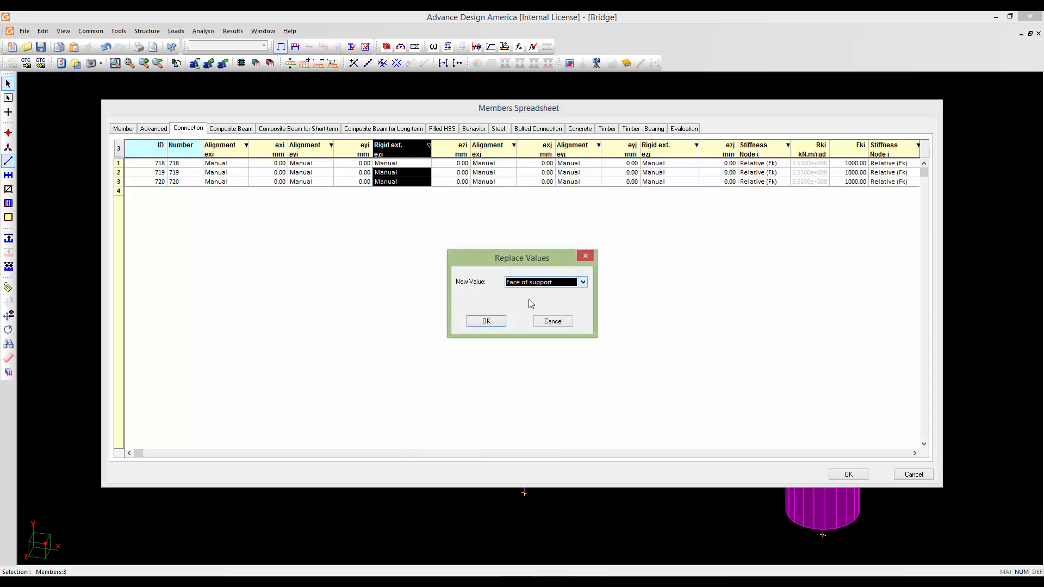
click(502, 314)
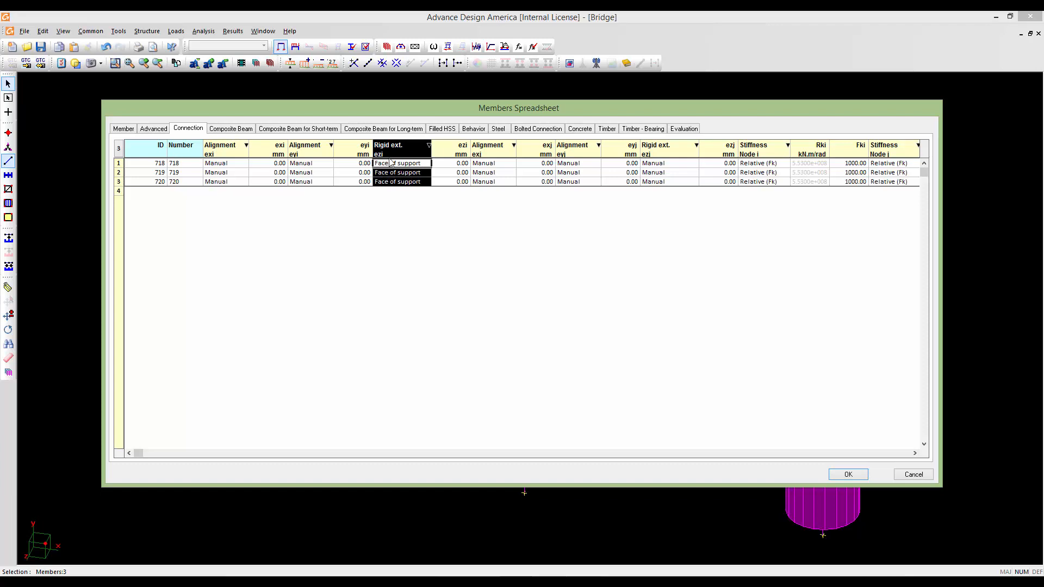
- Replace the ezj rigid extension option at node j of the three columns with Face of support and accept the spreadsheet changes
click(661, 150)
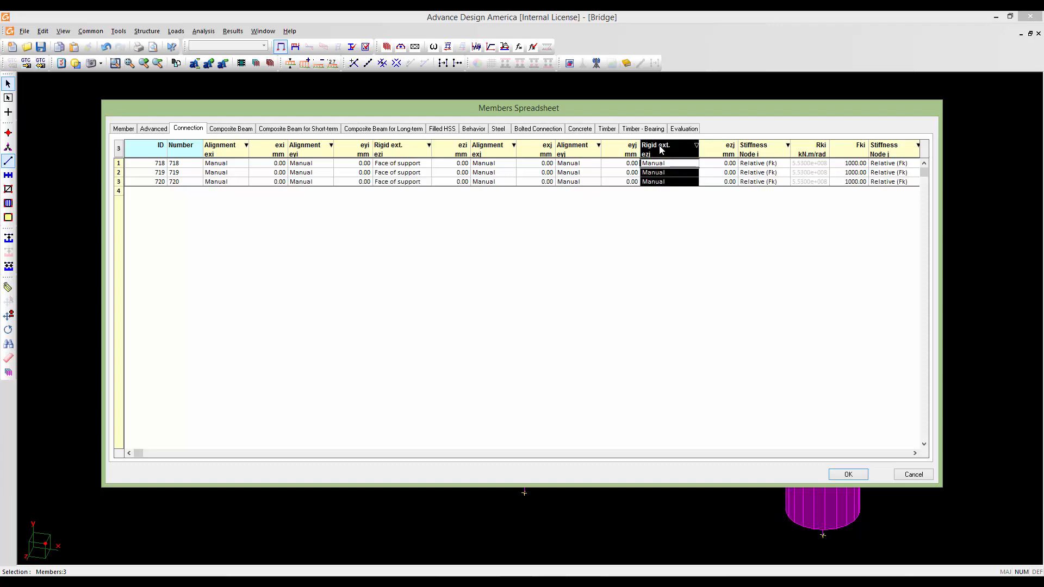
right_click(663, 180)
click(691, 261)
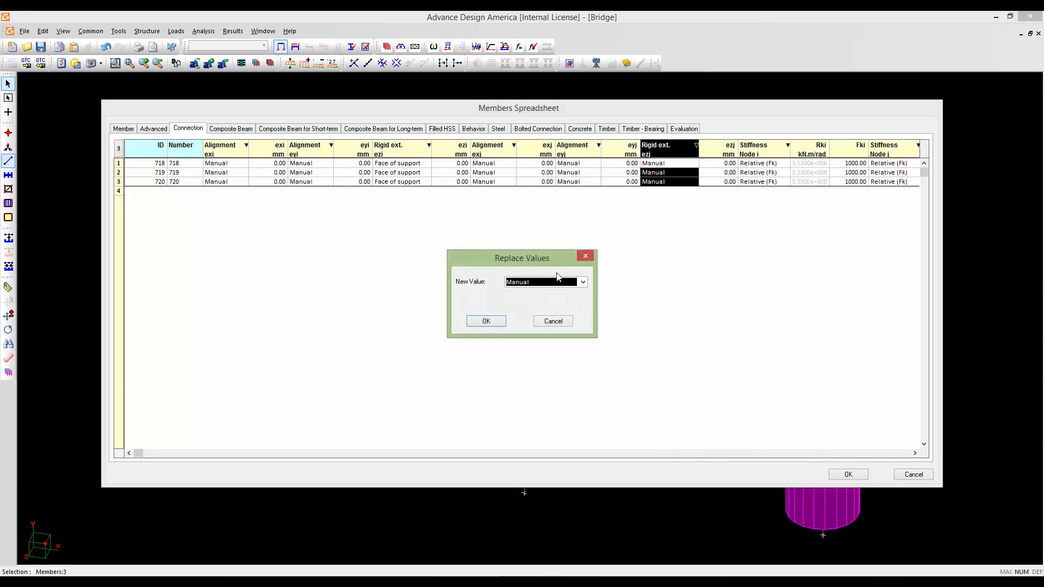
click(546, 281)
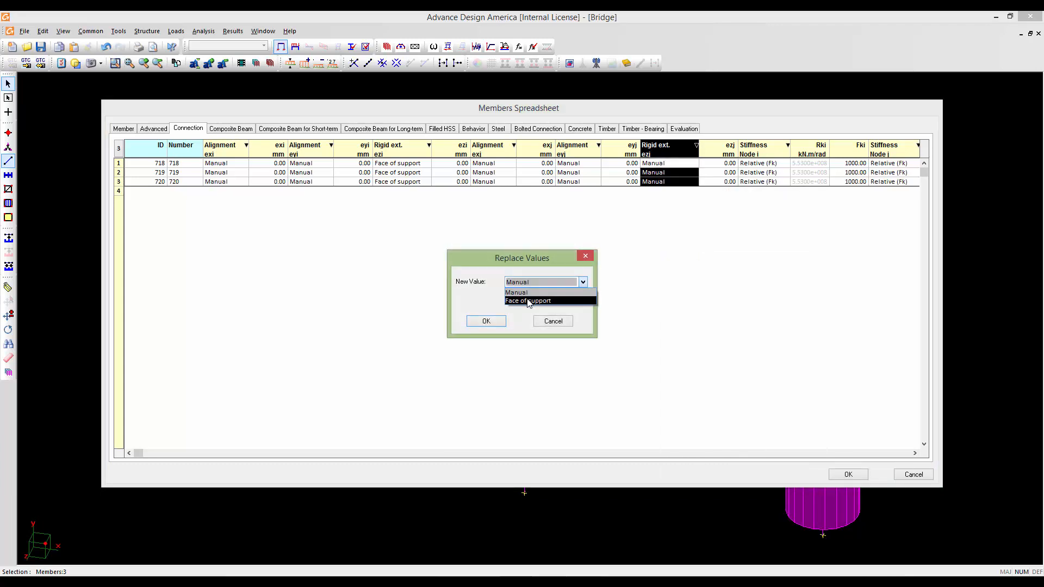
click(528, 302)
click(489, 325)
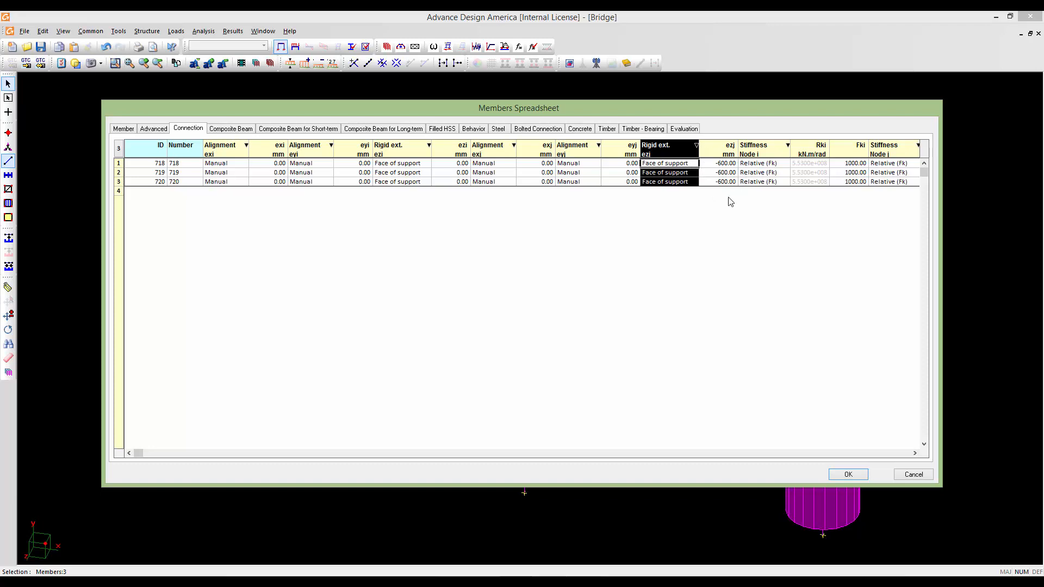
drag(698, 110, 700, 111)
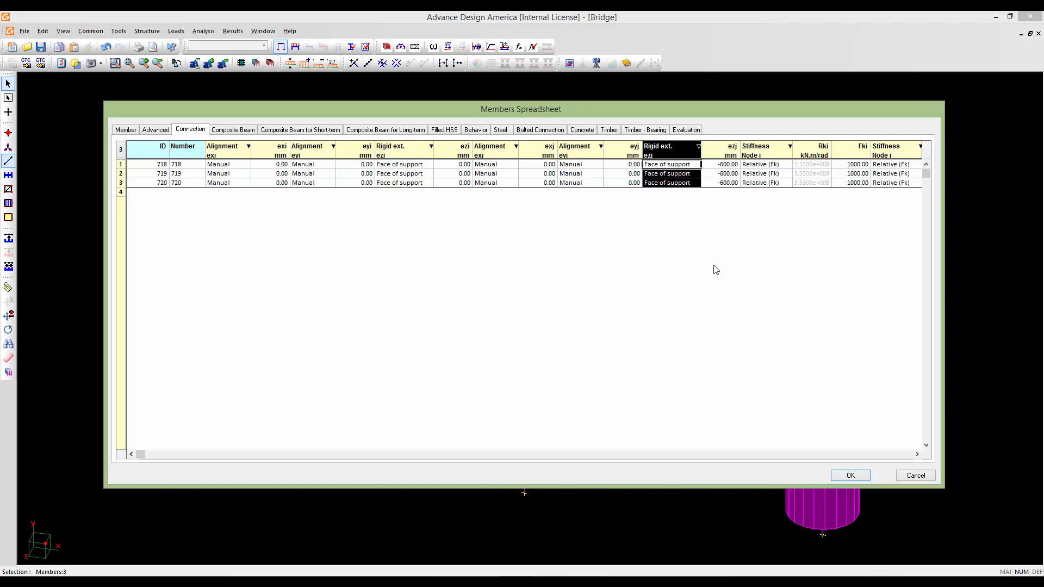
click(850, 475)
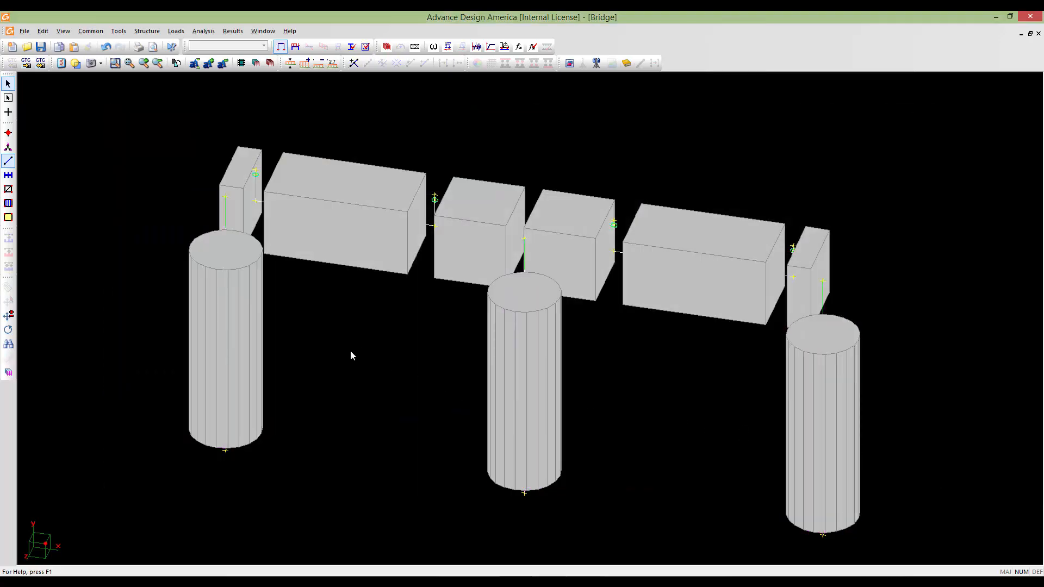
- Check the rigid extension settings in the middle column's connection characteristics
double_click(517, 383)
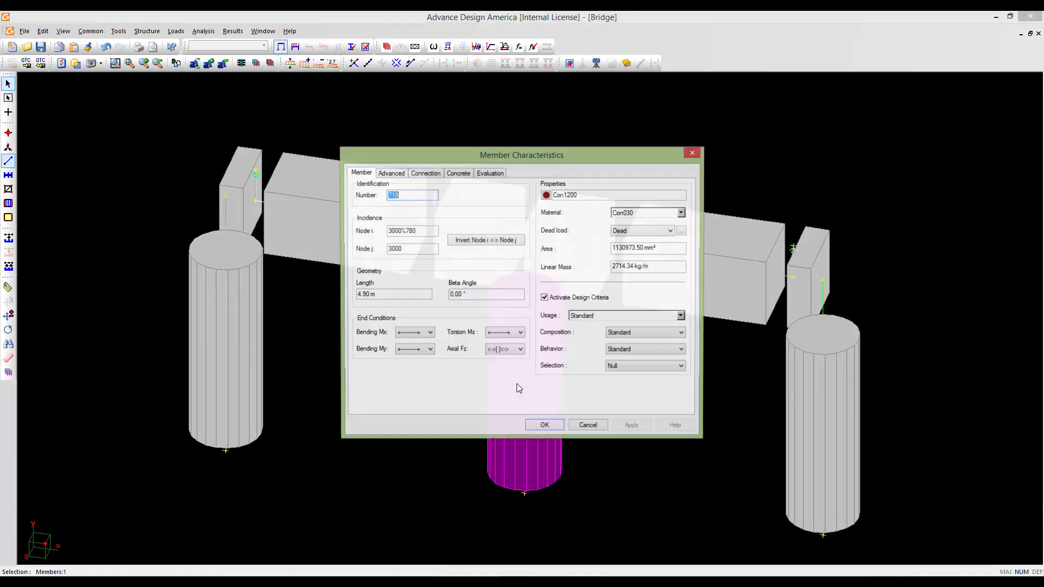
click(424, 174)
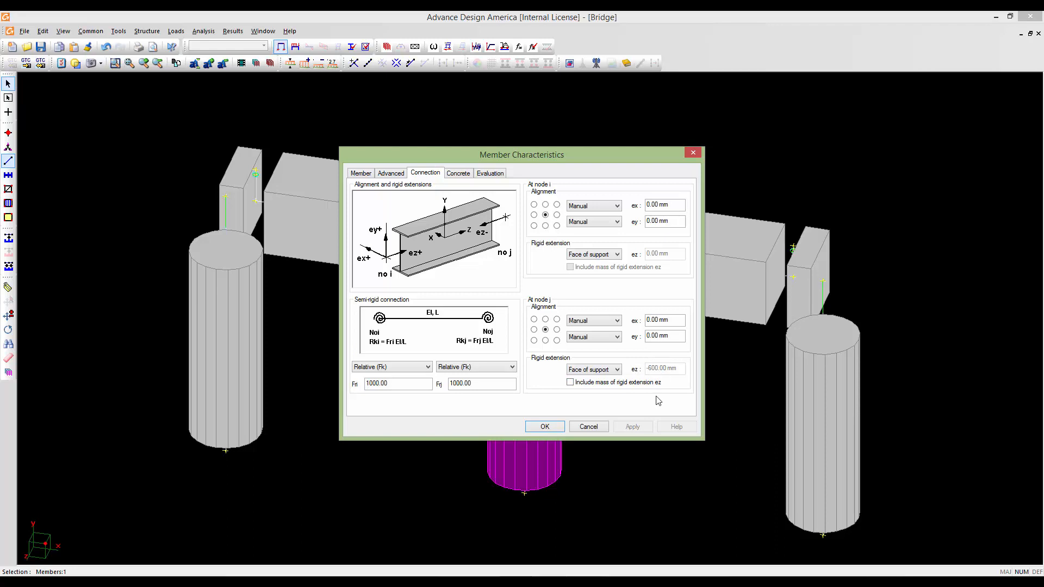
click(544, 426)
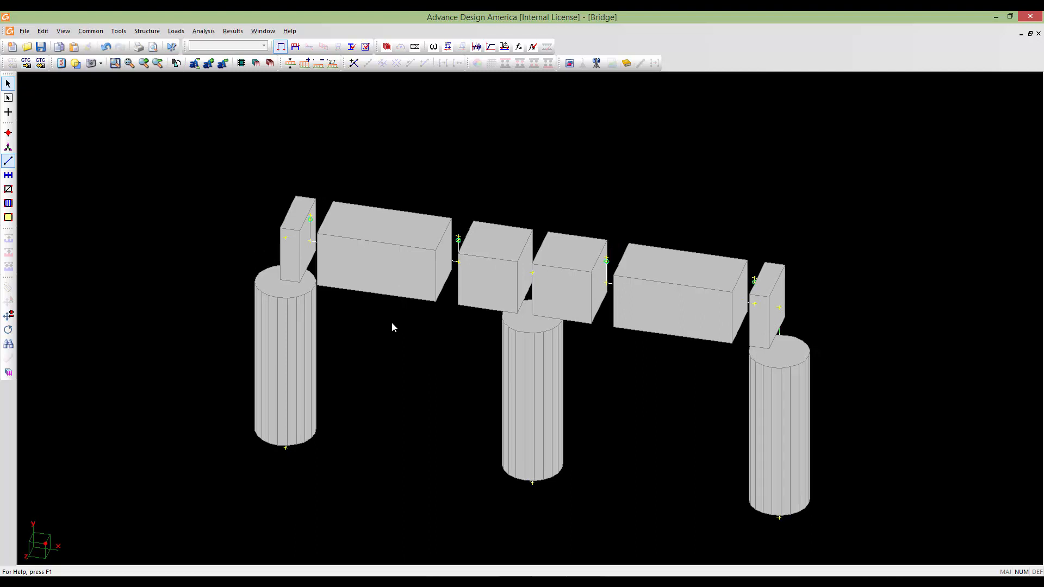
- Select the six cap beam segments of the pier and open them in the Members Spreadsheet
click(298, 246)
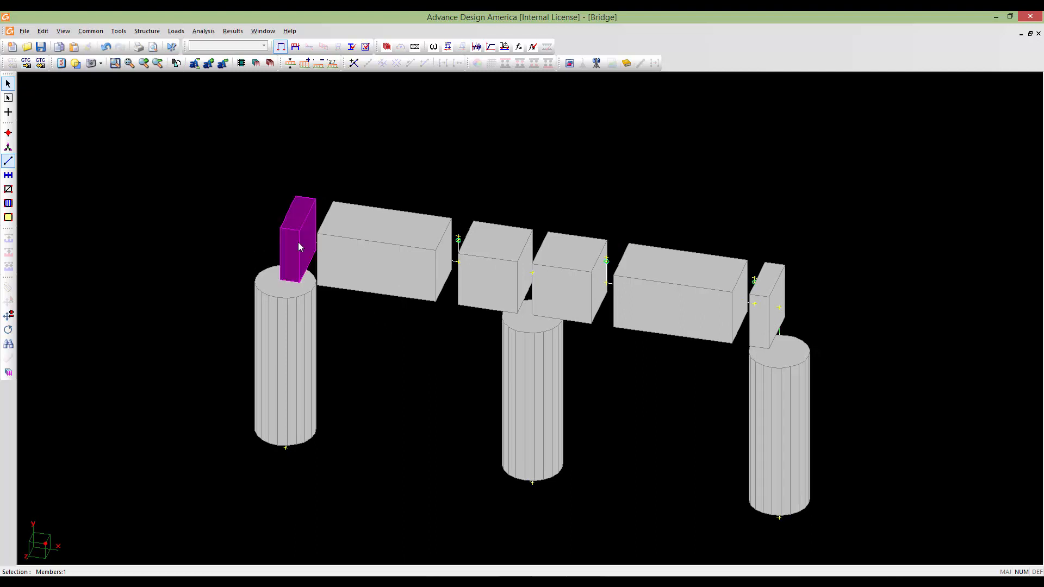
click(380, 257)
click(487, 258)
click(556, 269)
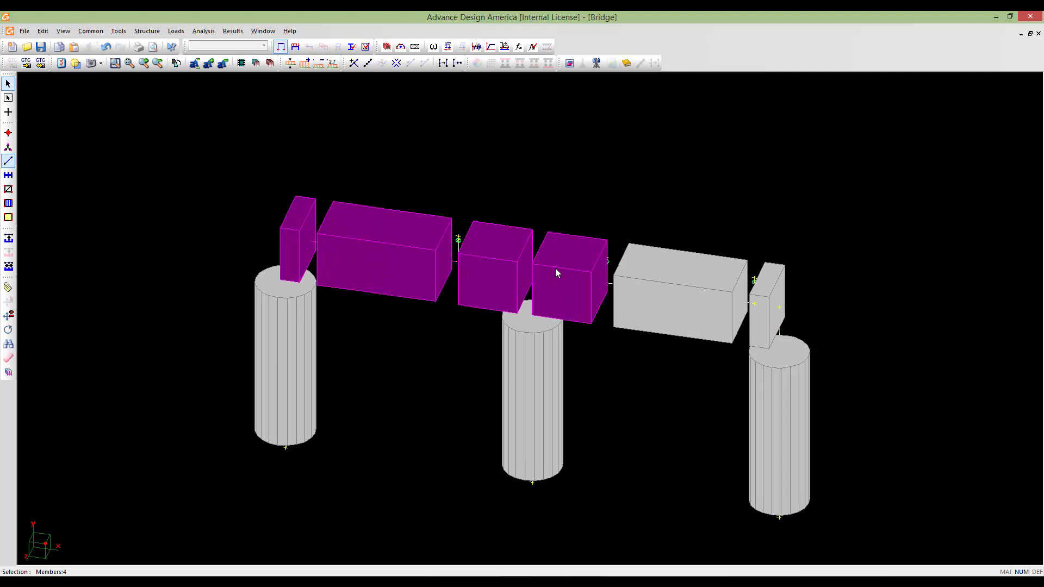
click(674, 285)
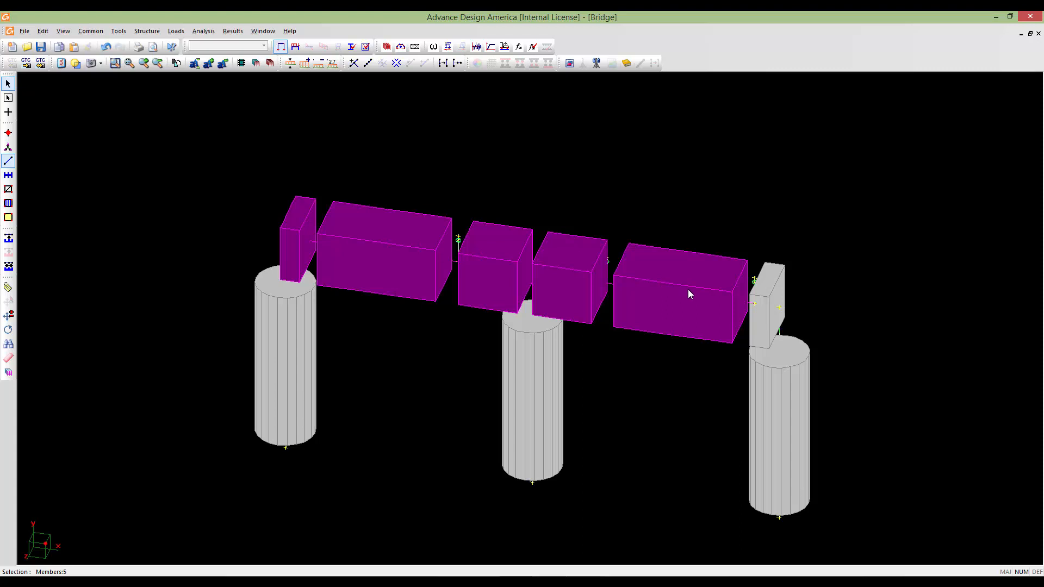
click(771, 307)
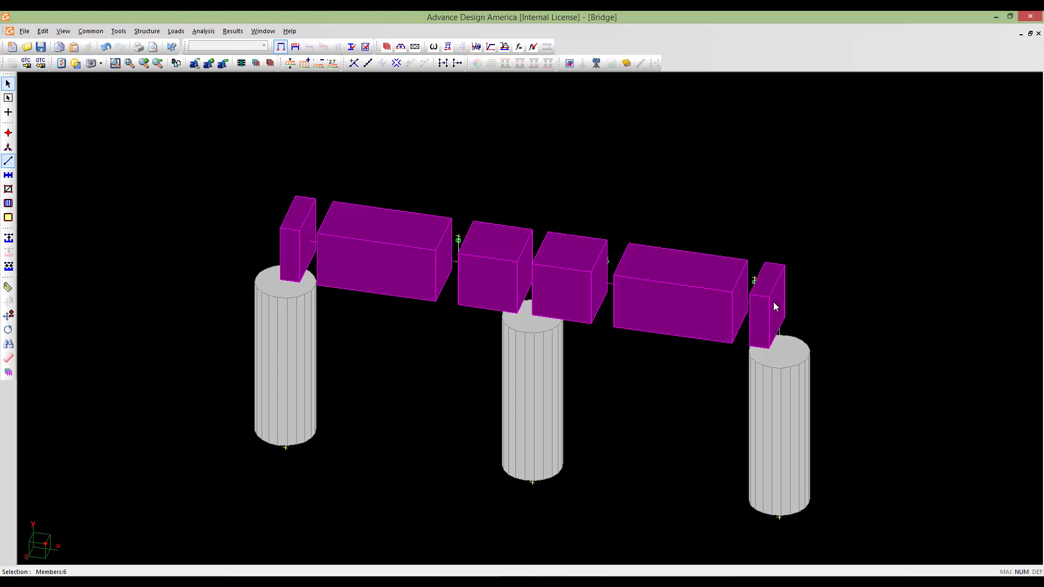
double_click(774, 302)
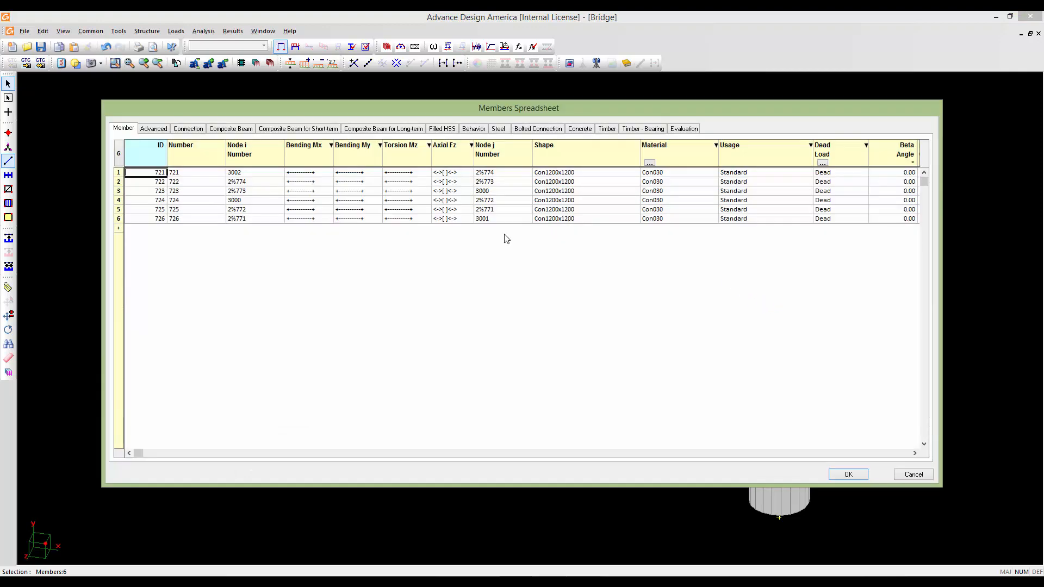
- Replace the ezi rigid extension option at node i of all six cap beam segments with Face of support
click(181, 131)
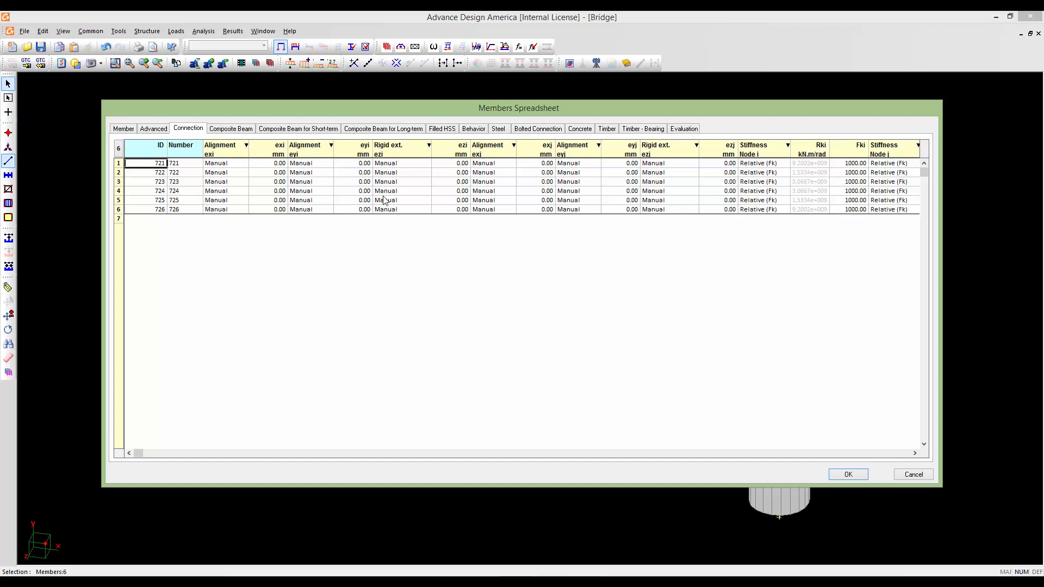
click(403, 152)
right_click(401, 180)
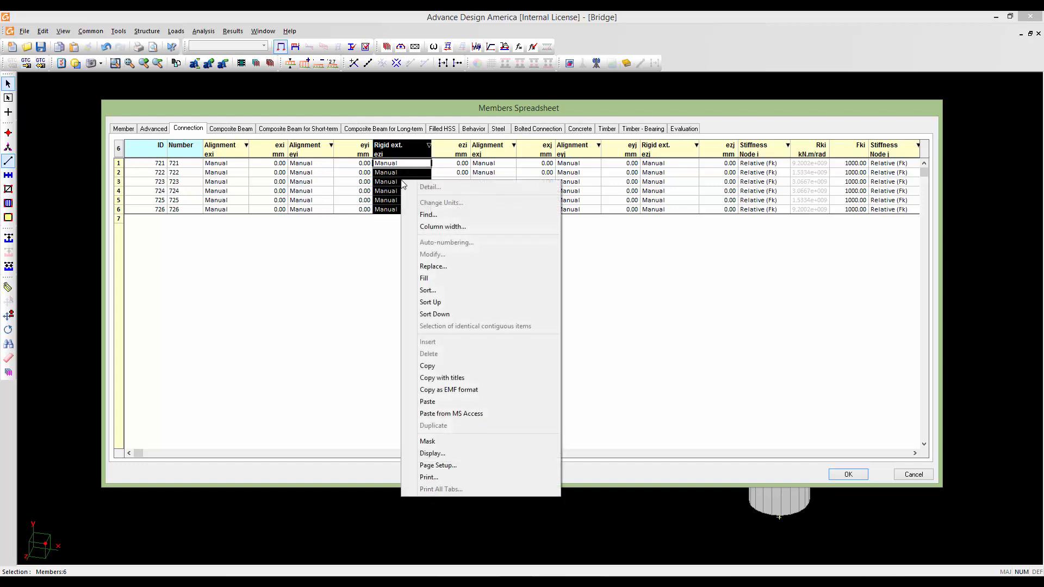
click(429, 266)
click(519, 283)
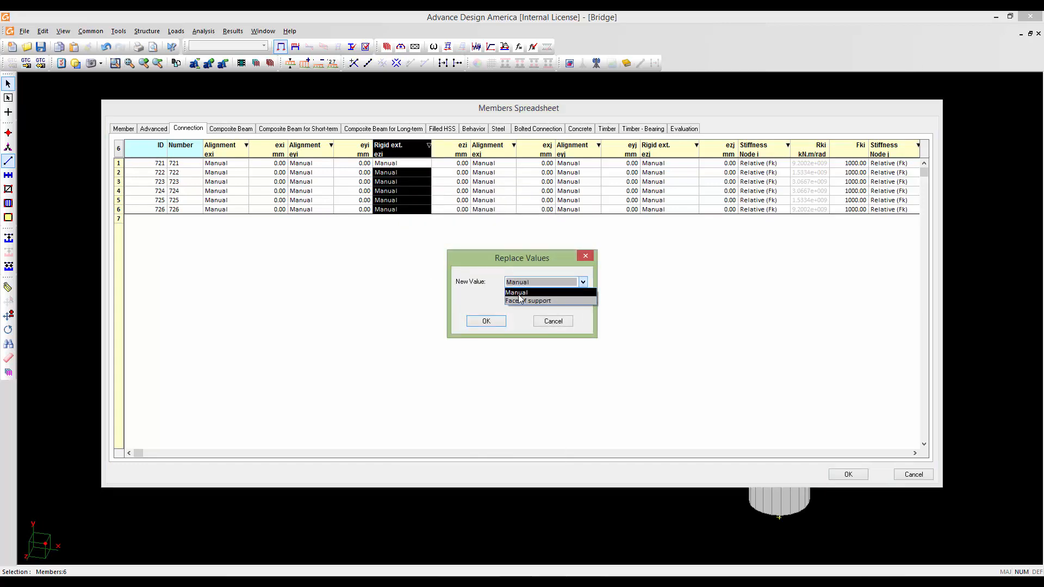
click(524, 300)
click(485, 320)
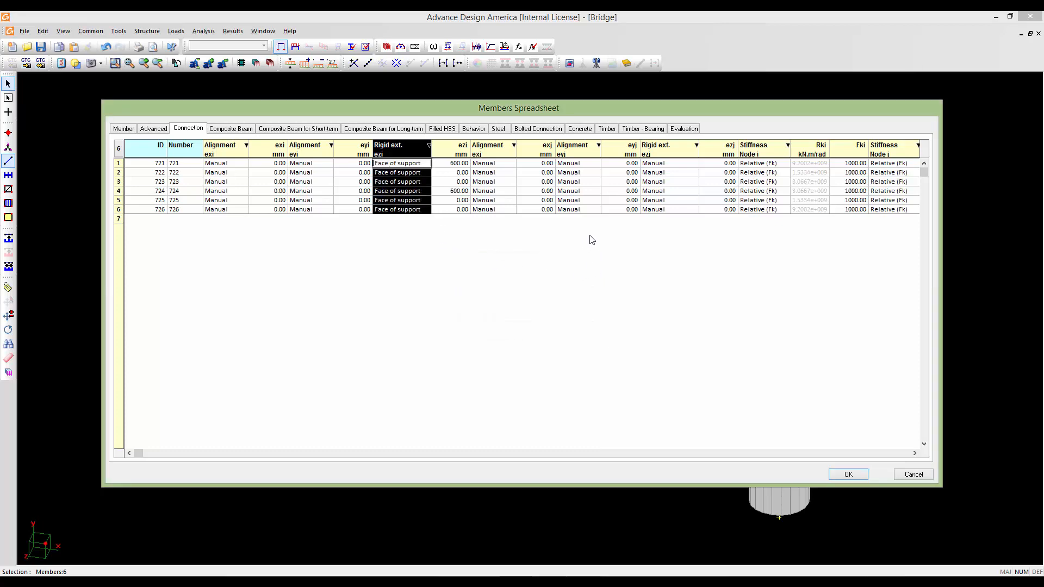
- Replace the ezj rigid extension option at node j of the six cap beam segments with Face of support, accept the changes and clear the selection
click(668, 155)
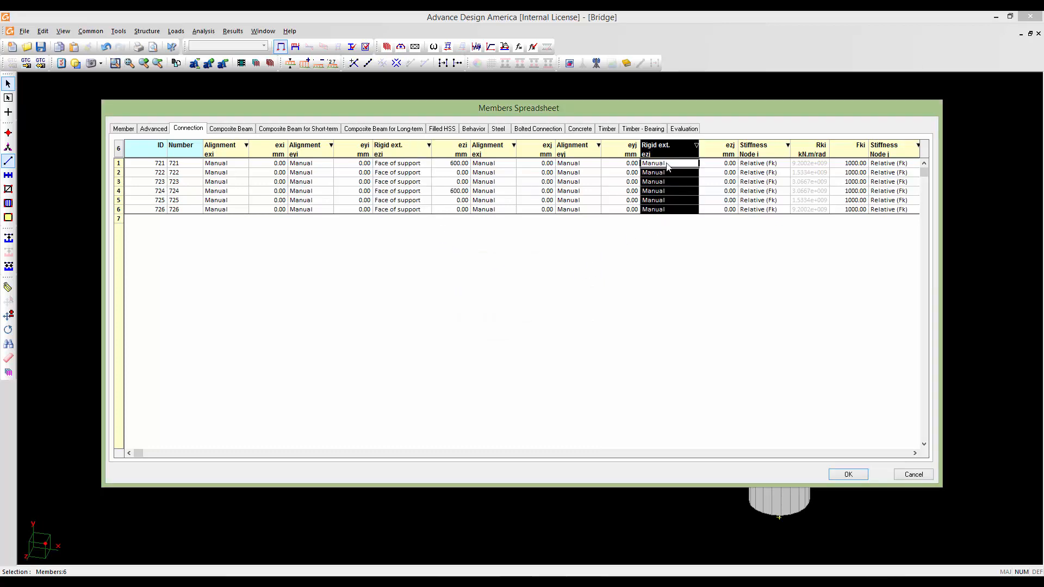
right_click(666, 166)
click(698, 255)
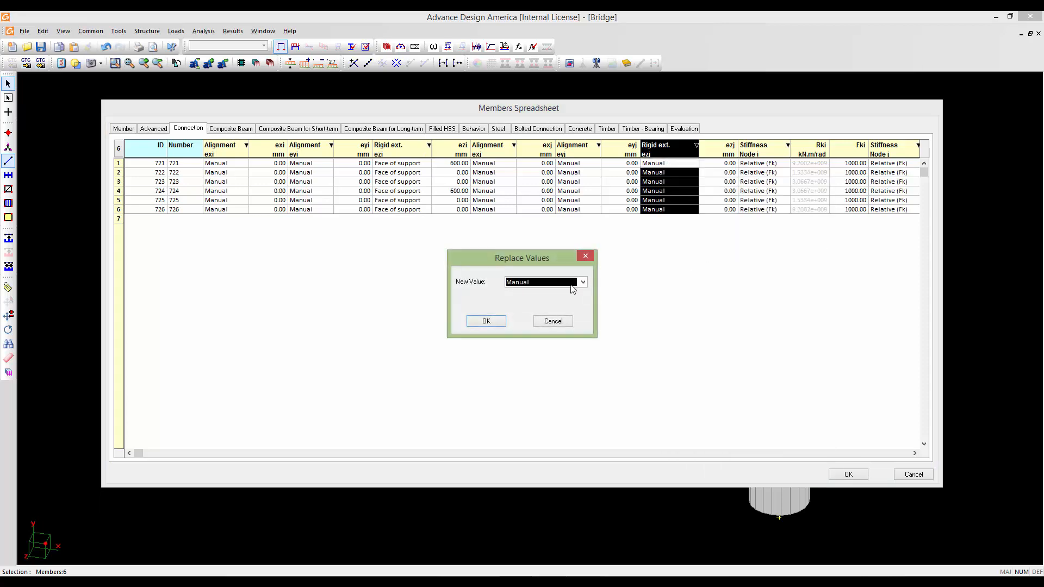
click(583, 282)
click(544, 300)
click(486, 320)
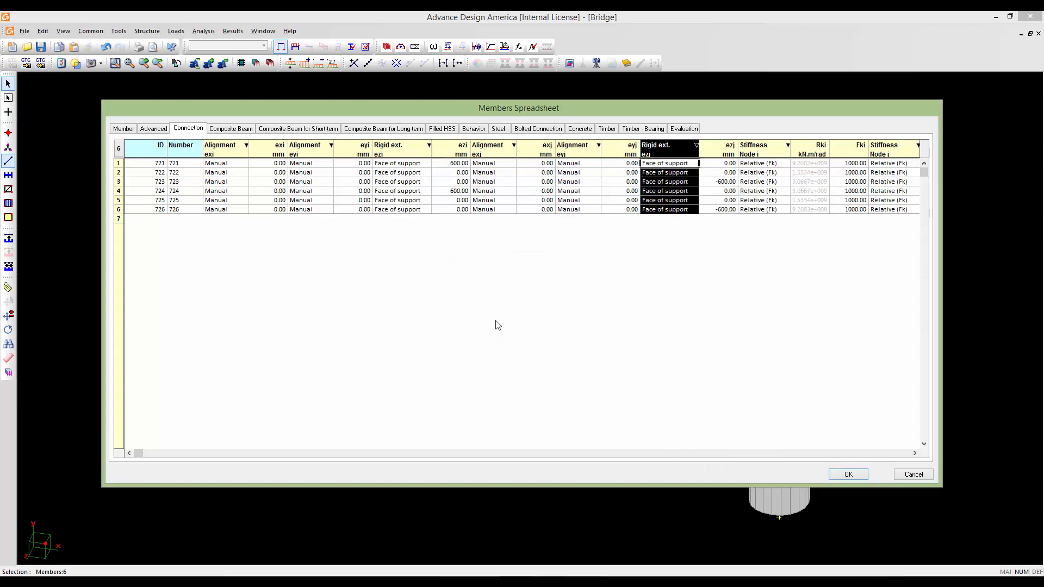
click(852, 474)
scroll(620, 391, up, 2)
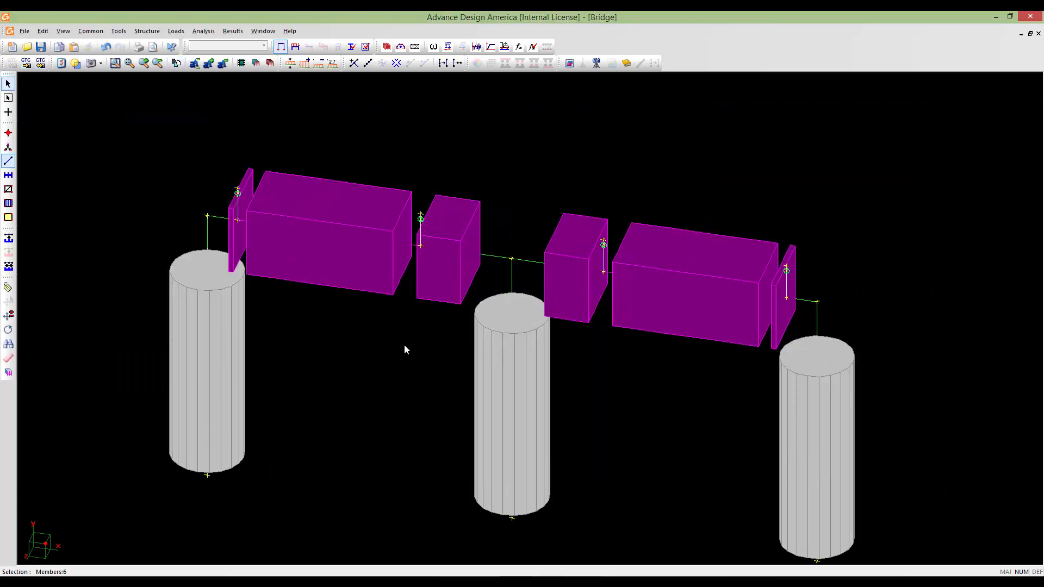
click(402, 345)
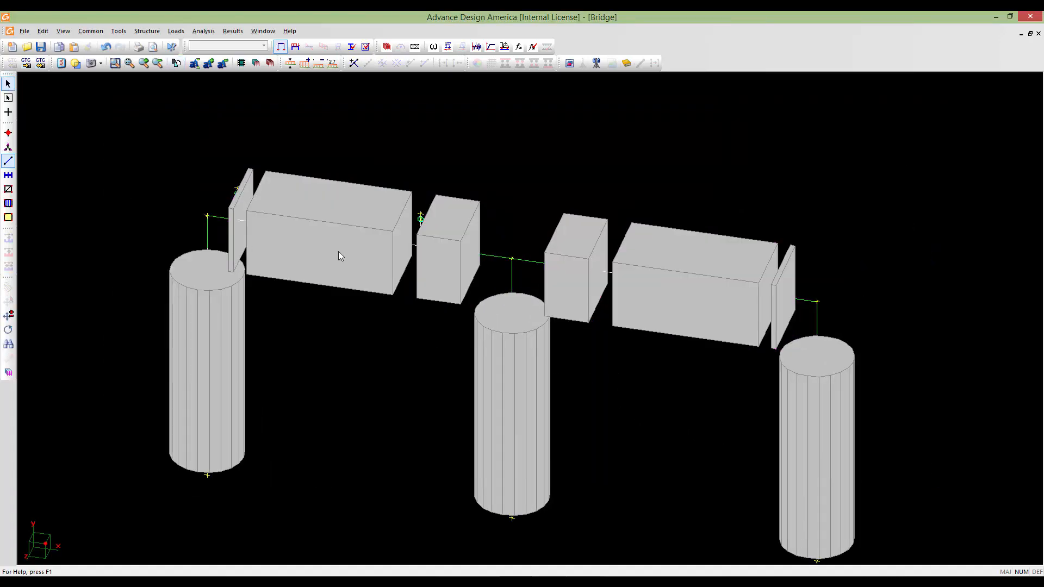
- Check the rigid extension settings of the short cap beam segment above the first column in its connection characteristics
double_click(238, 227)
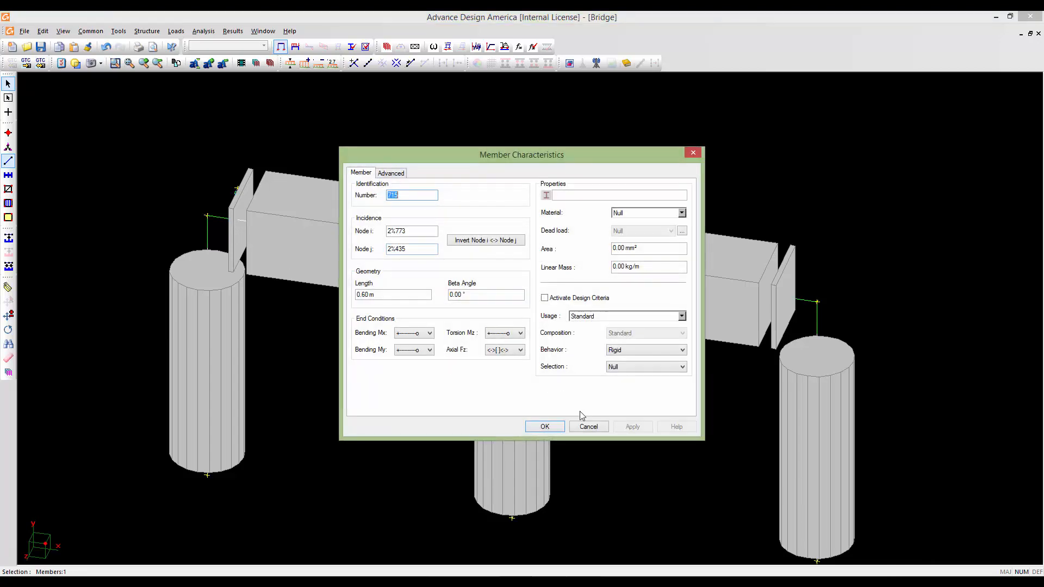
click(588, 427)
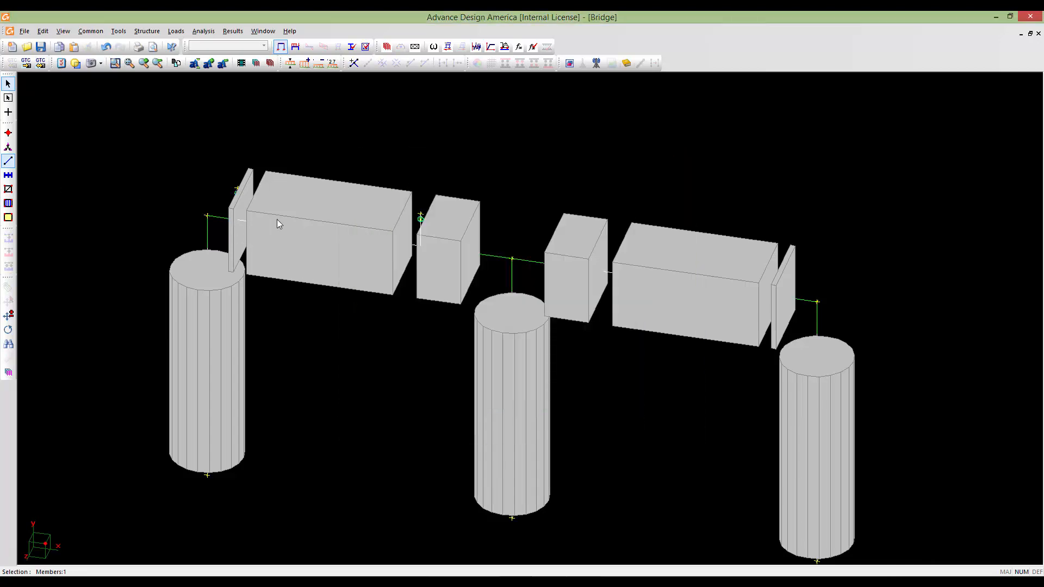
click(276, 220)
click(232, 215)
key(Tab)
scroll(235, 226, up, 5)
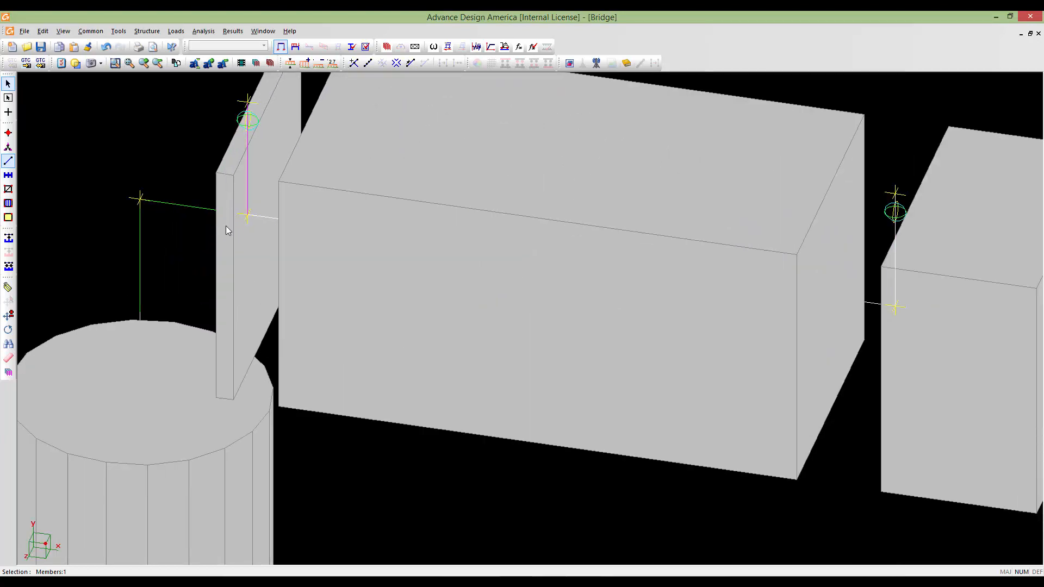
key(Tab)
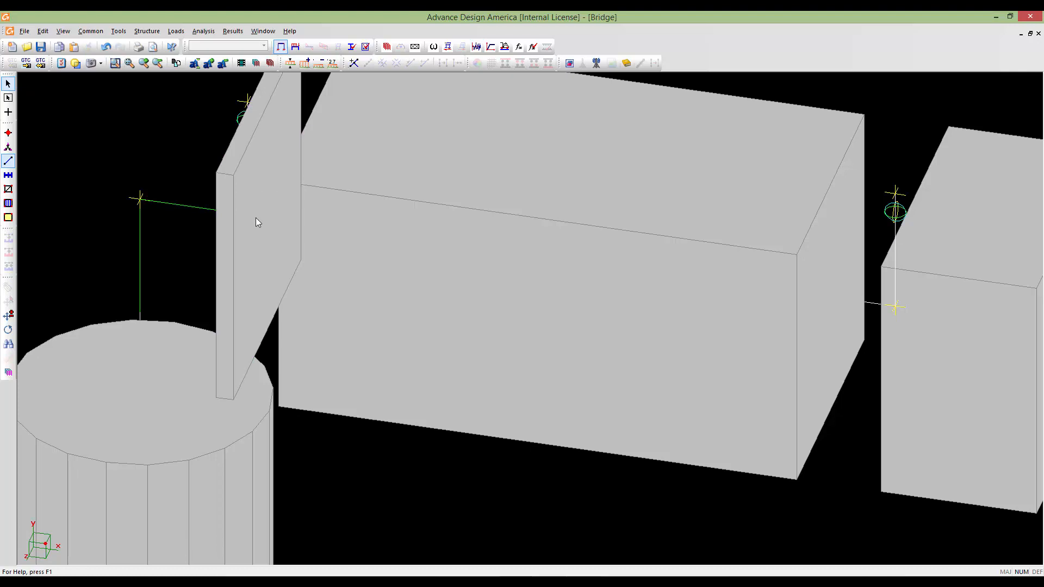
double_click(256, 218)
click(425, 174)
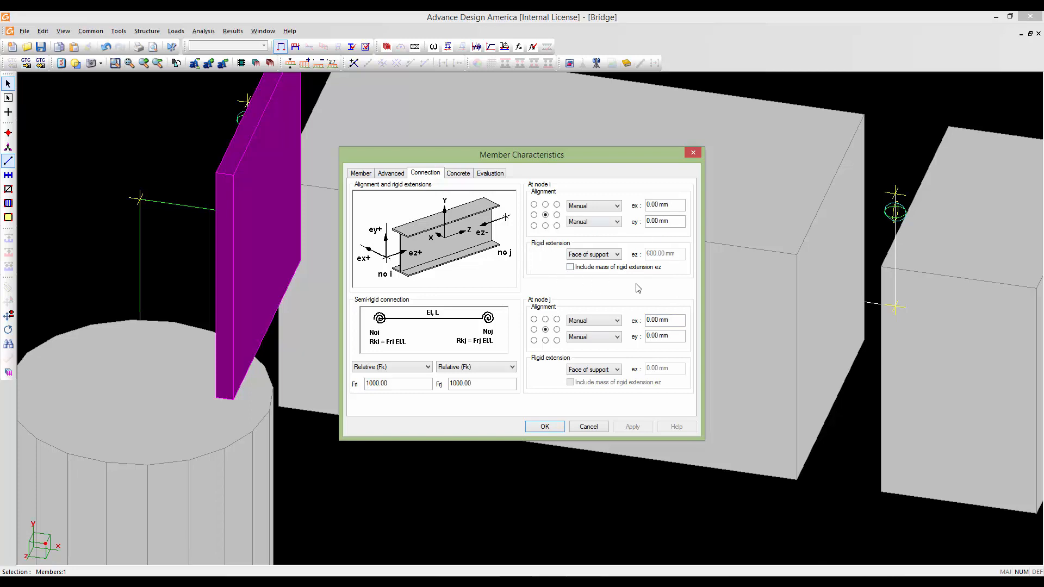
click(545, 426)
- Select all pier members, including the columns, cap beam segments and rigid links, and open them in the Members Spreadsheet
scroll(405, 368, down, 8)
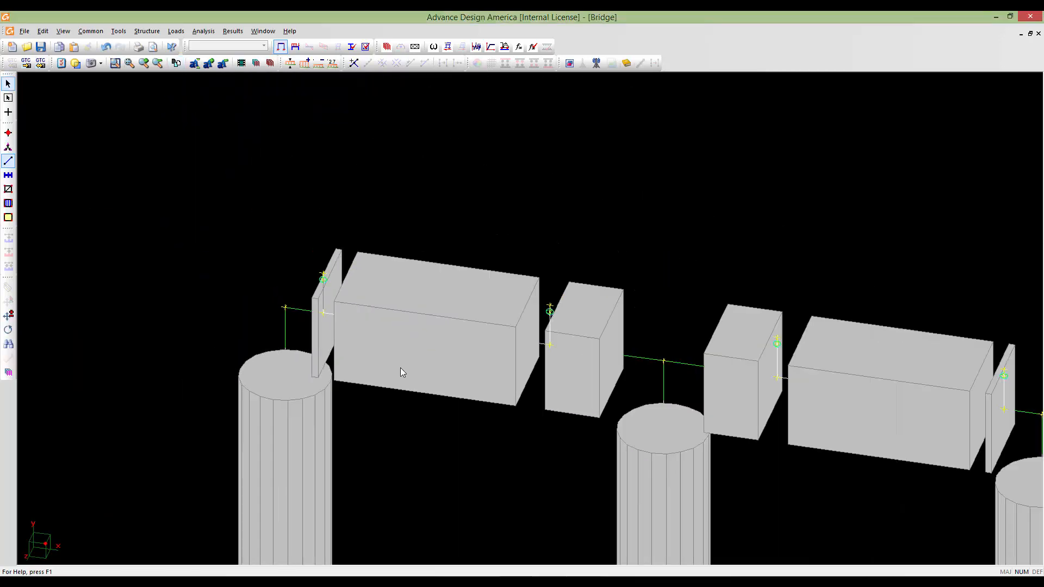
middle_drag(419, 376, 399, 341)
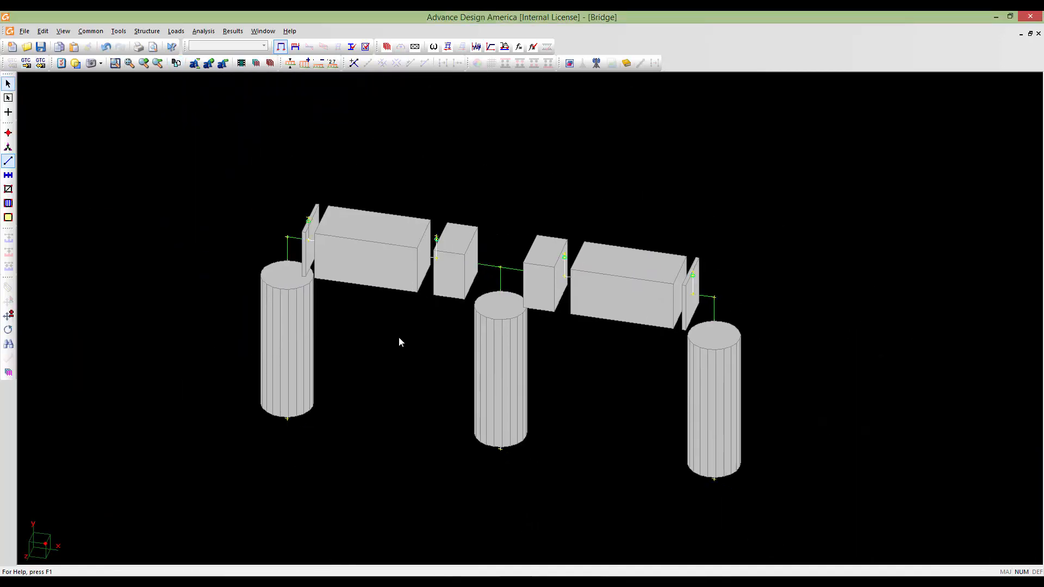
scroll(399, 342, up, 1)
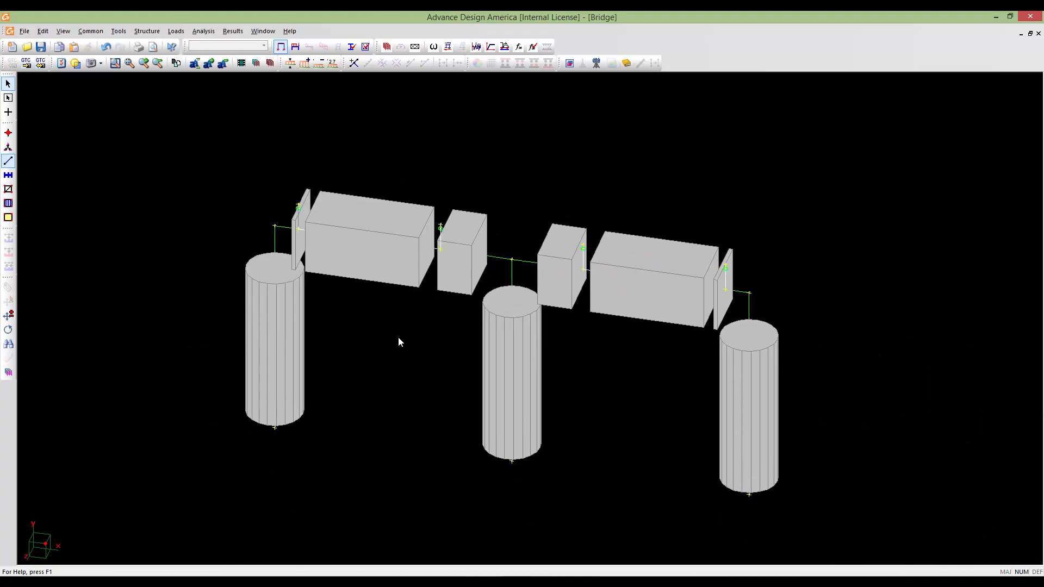
scroll(398, 341, up, 1)
middle_drag(399, 342, 355, 337)
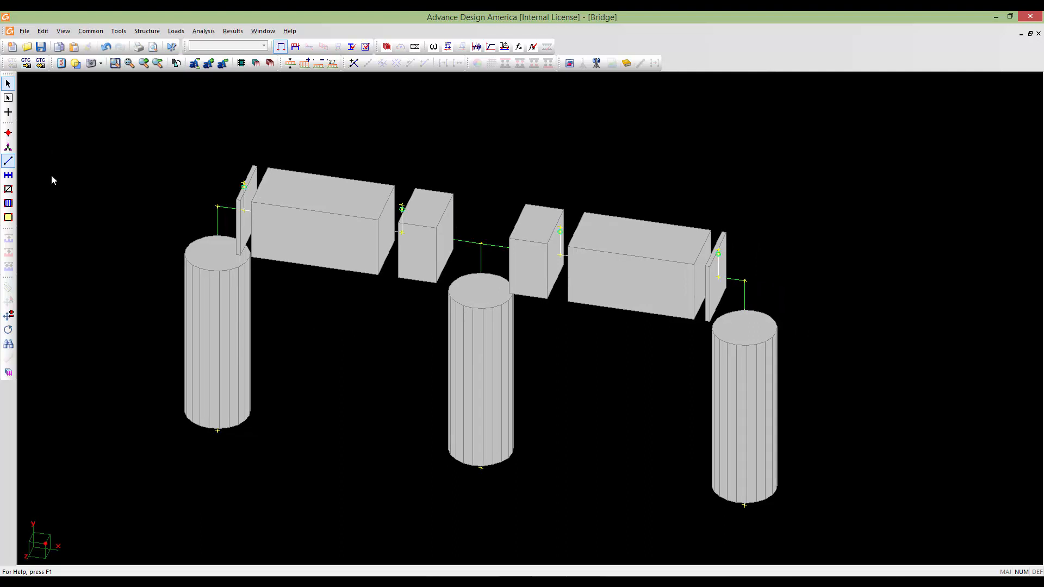
click(198, 319)
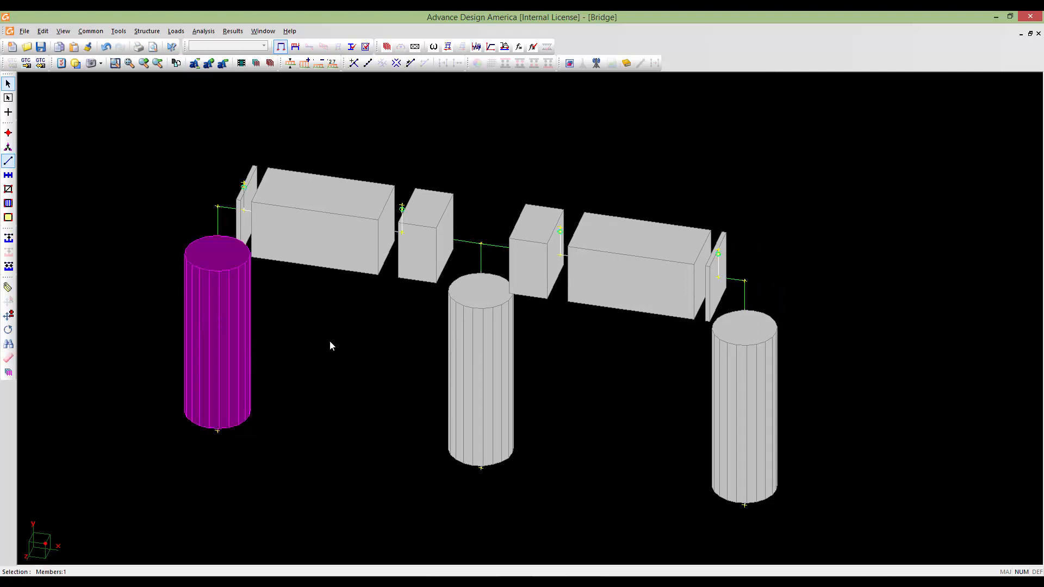
click(462, 351)
click(726, 398)
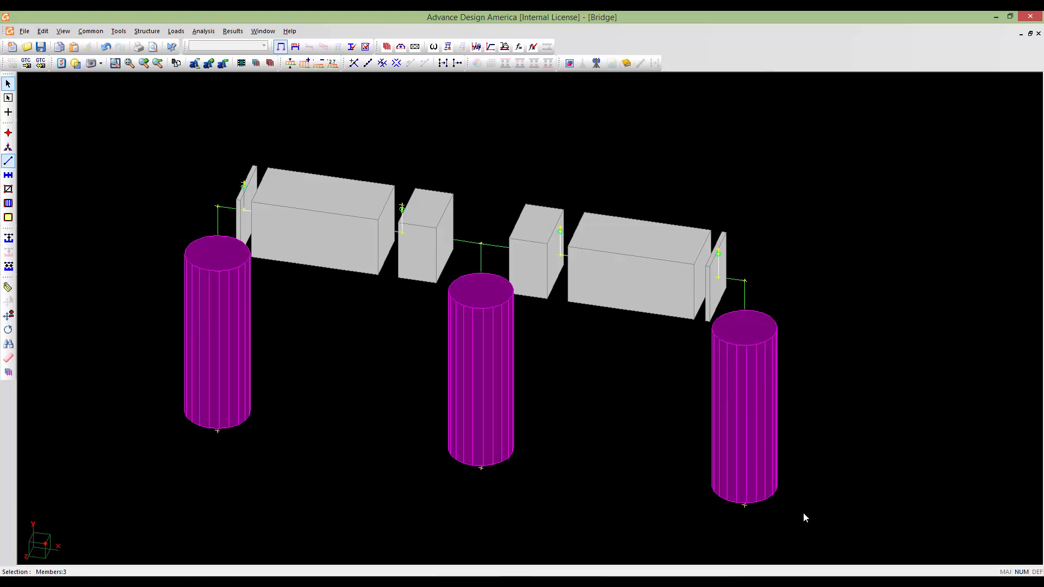
drag(820, 521, 208, 132)
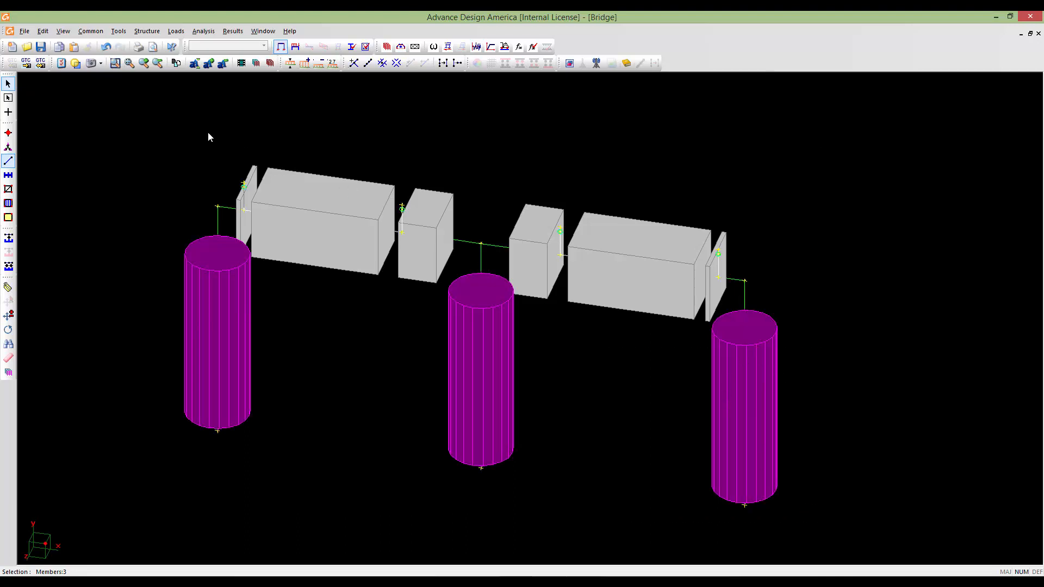
double_click(130, 149)
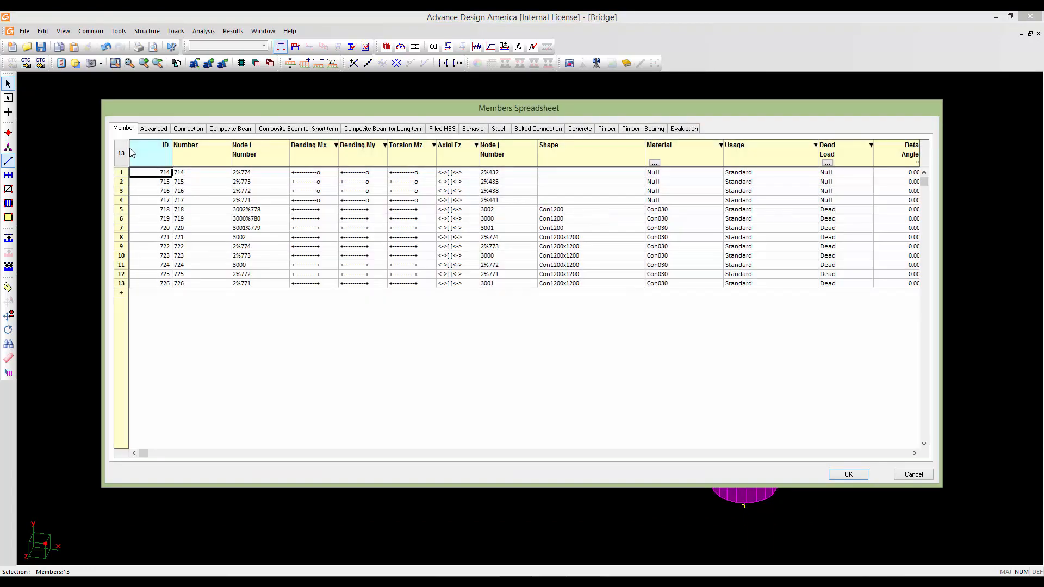
- Replace the Consider Vy option with At face of support for all the concrete pier members in their concrete data
click(581, 129)
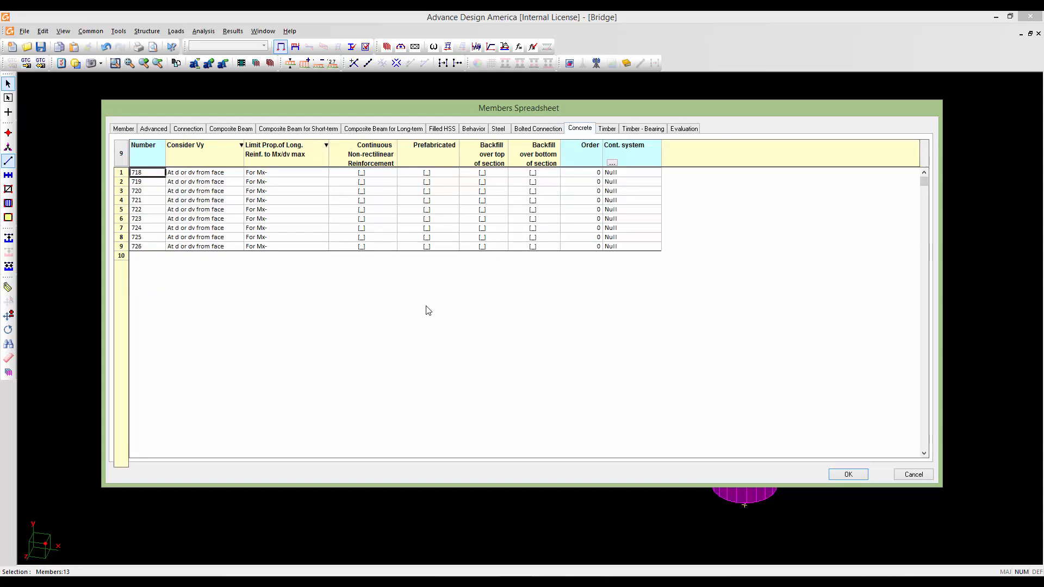
click(218, 178)
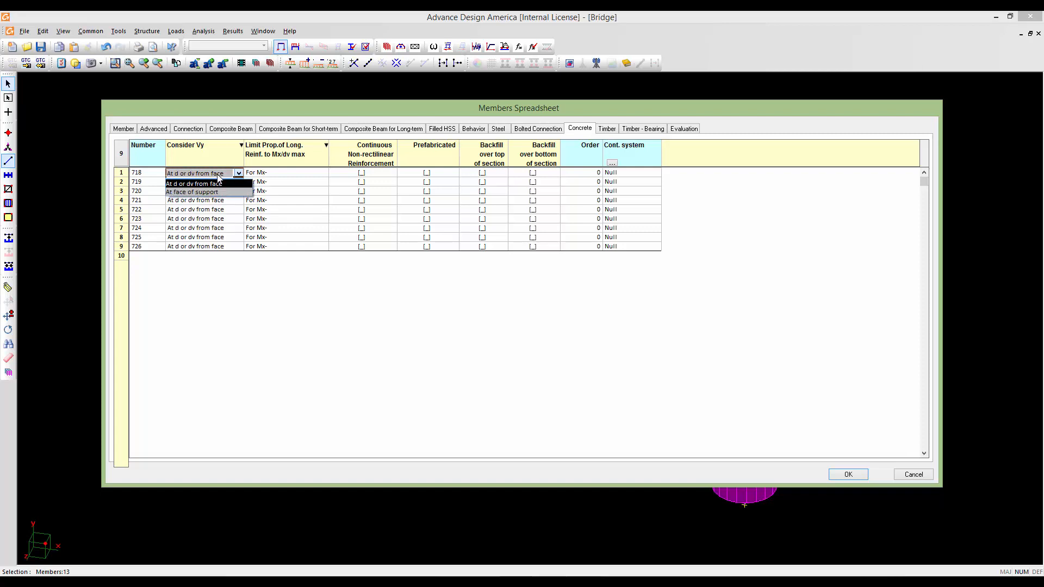
click(217, 176)
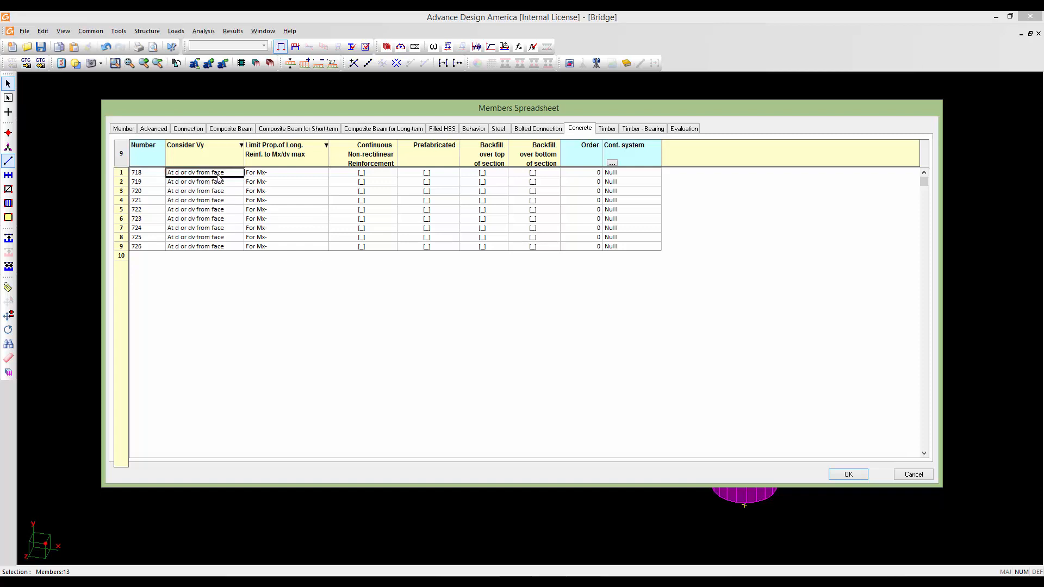
click(195, 157)
right_click(205, 196)
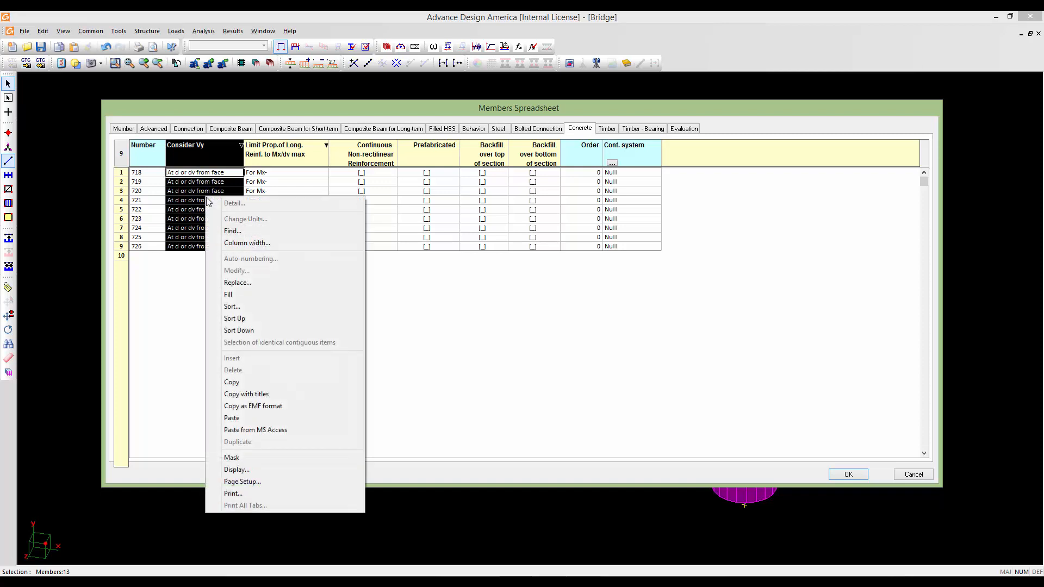
click(237, 282)
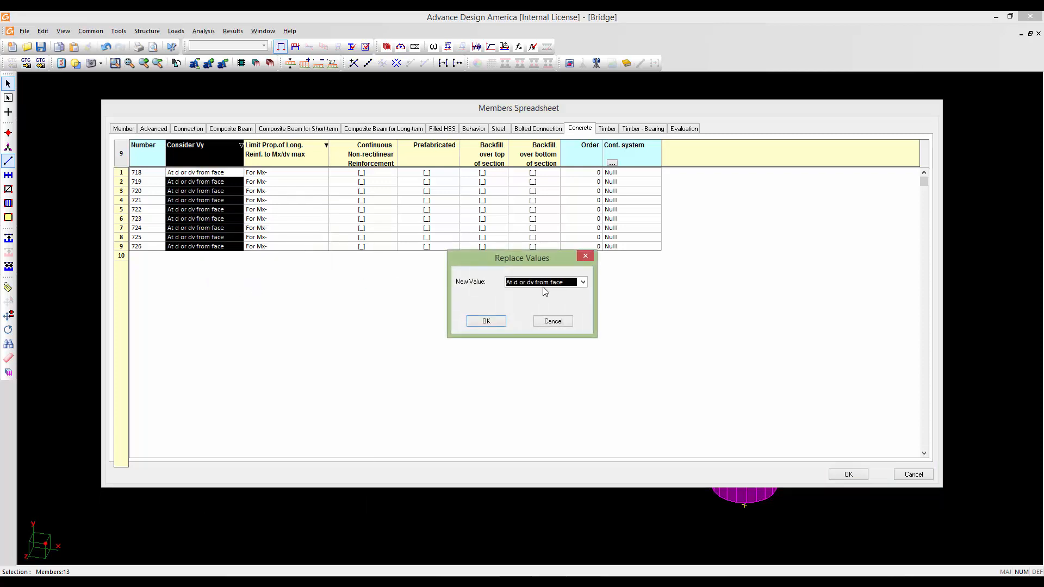
click(544, 283)
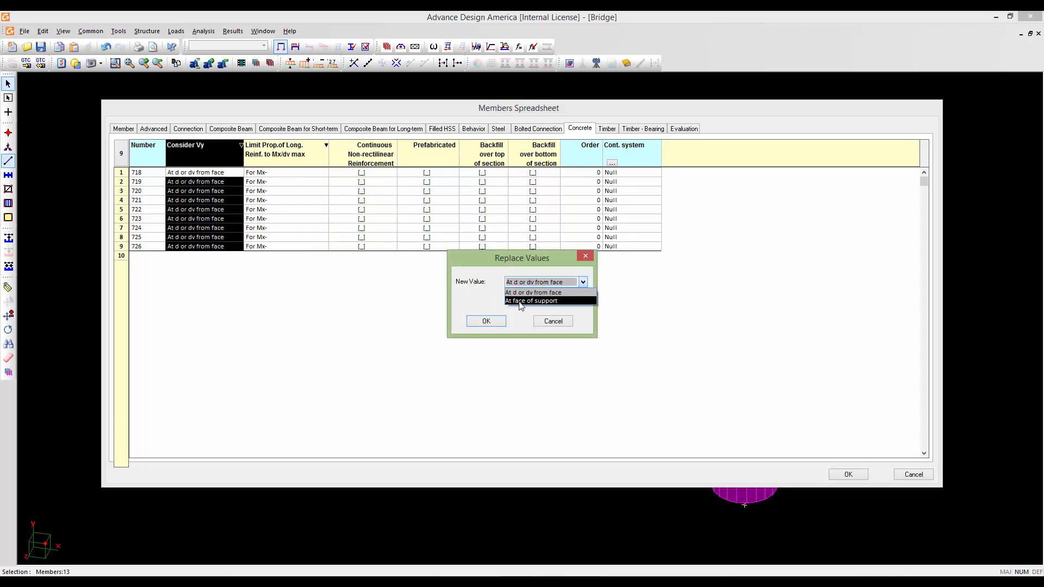
click(531, 301)
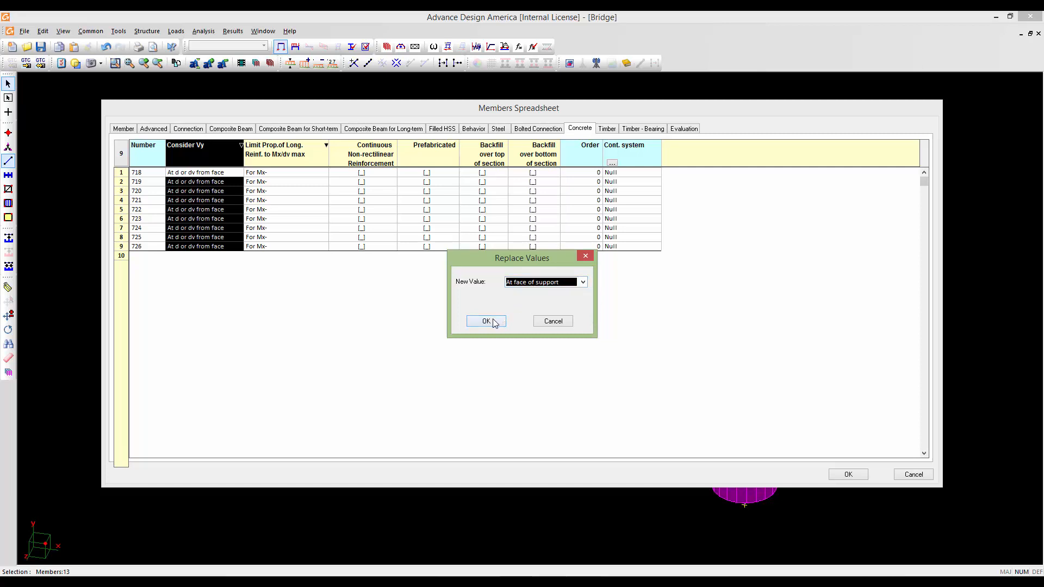
click(486, 320)
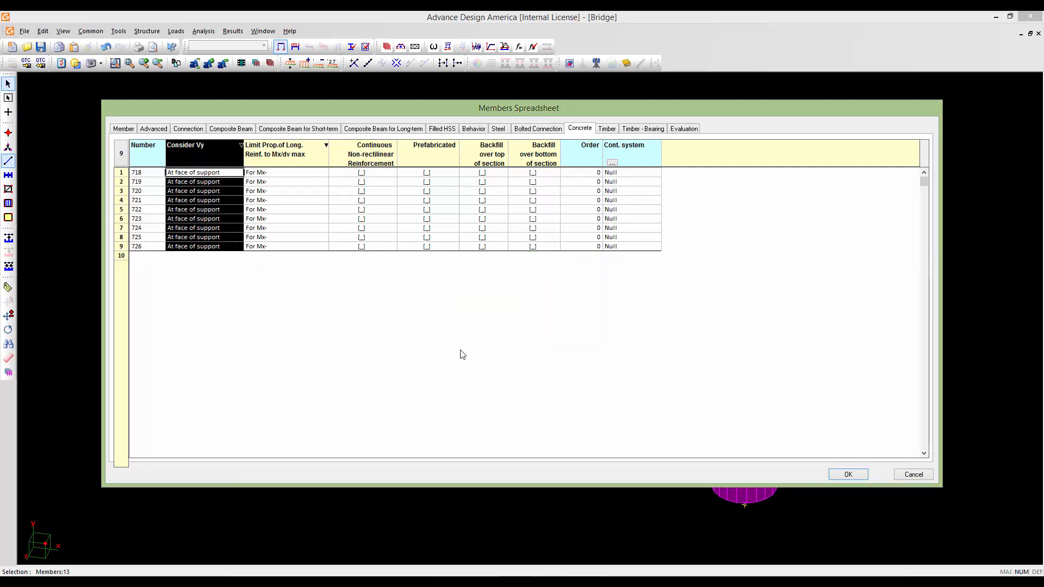
- Accept the concrete data changes in the Members Spreadsheet and clear the selection of pier members
click(849, 474)
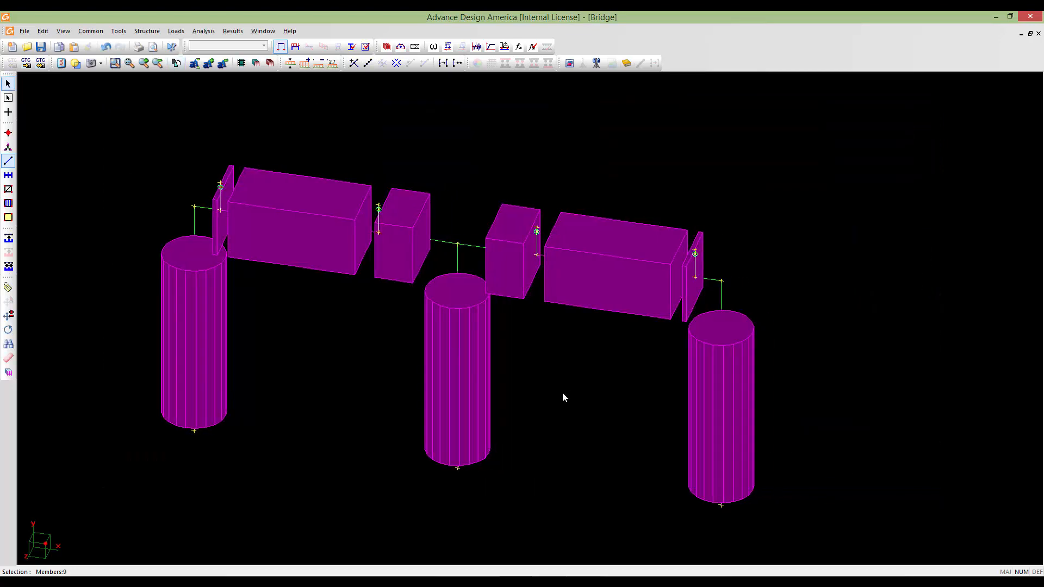
scroll(556, 402, down, 3)
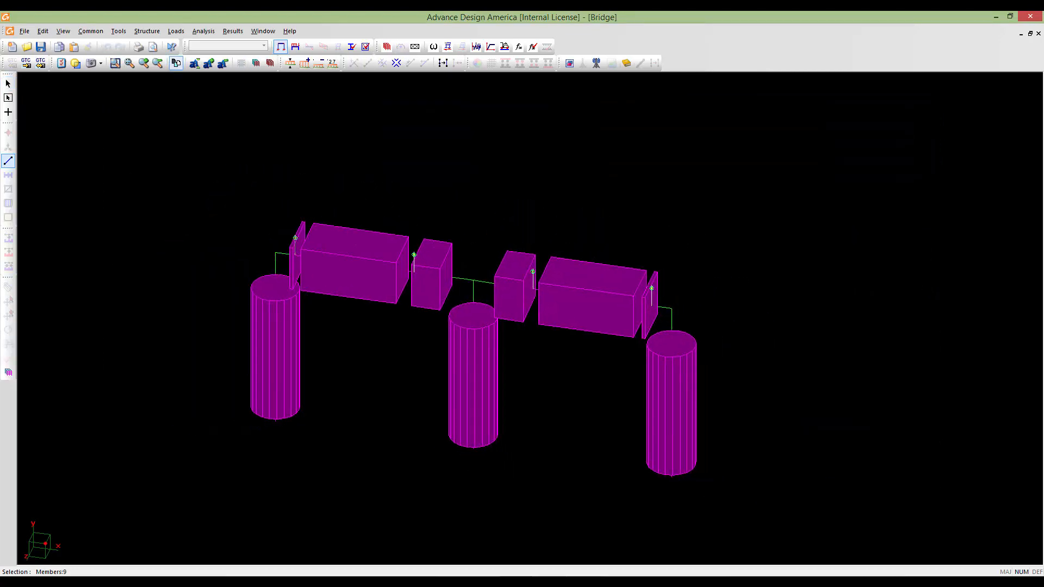
middle_drag(548, 398, 522, 386)
click(591, 401)
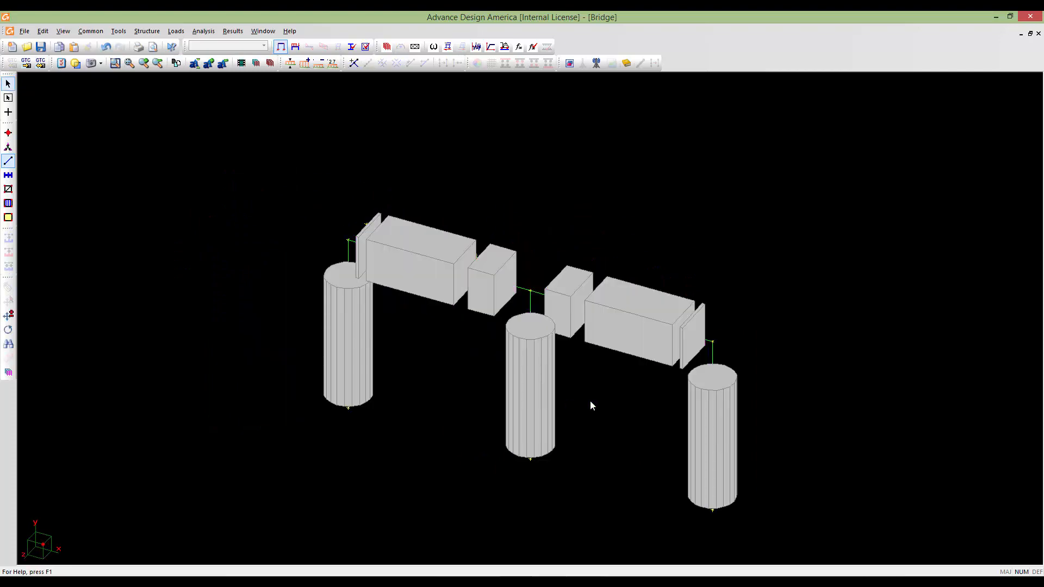
- Bring the whole bridge back into view and examine how the new pier sits beneath the girders at mid-span
scroll(590, 402, down, 3)
middle_drag(590, 401, 556, 377)
scroll(555, 377, up, 2)
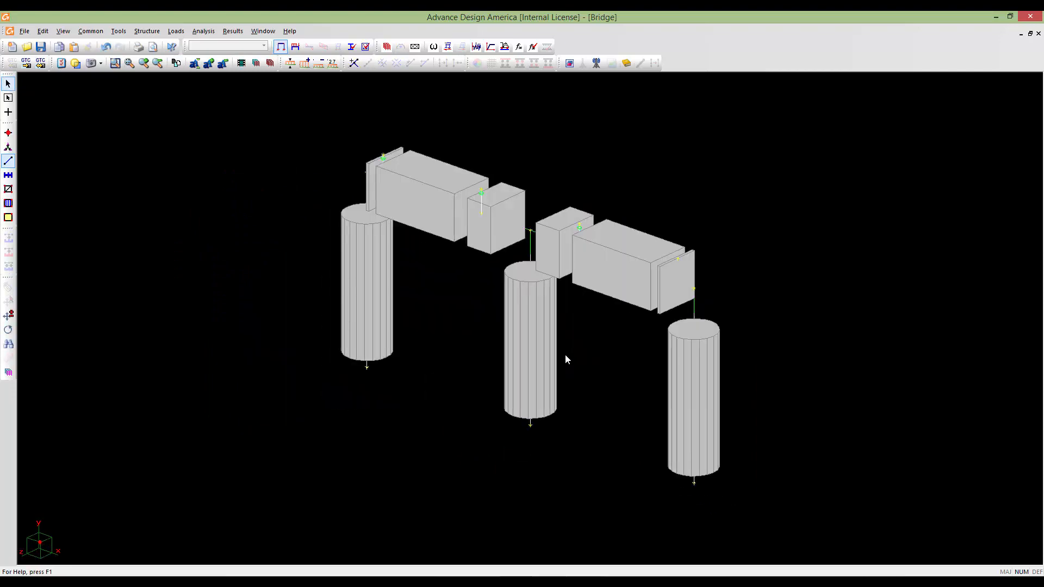
scroll(565, 361, down, 3)
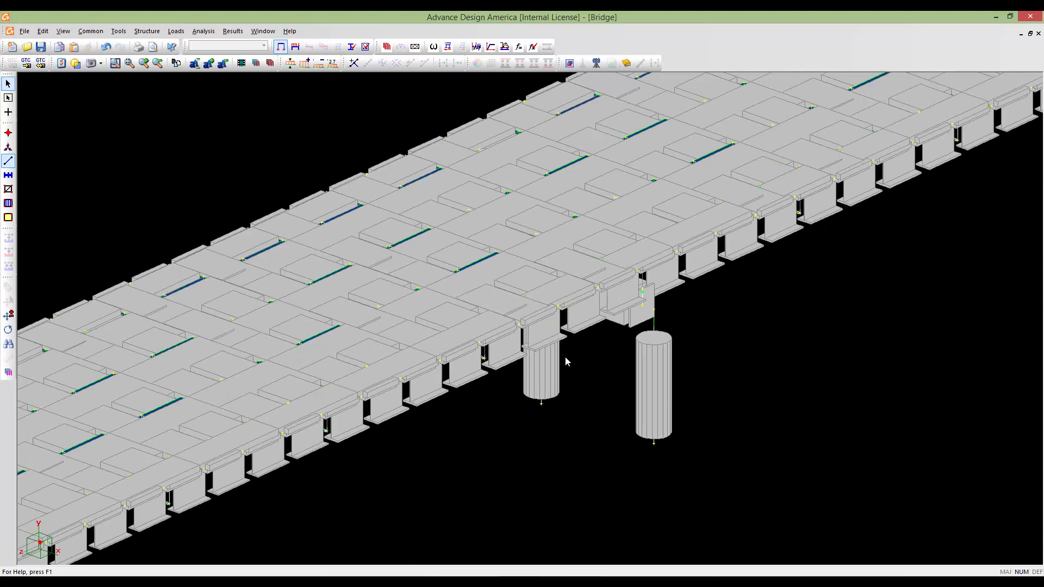
scroll(565, 357, down, 5)
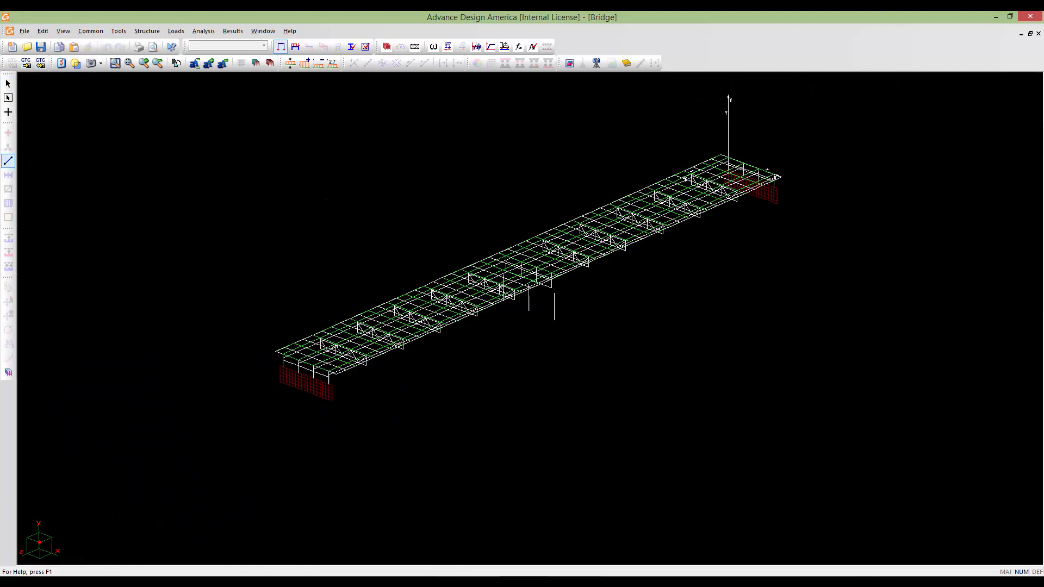
middle_drag(517, 314, 505, 259)
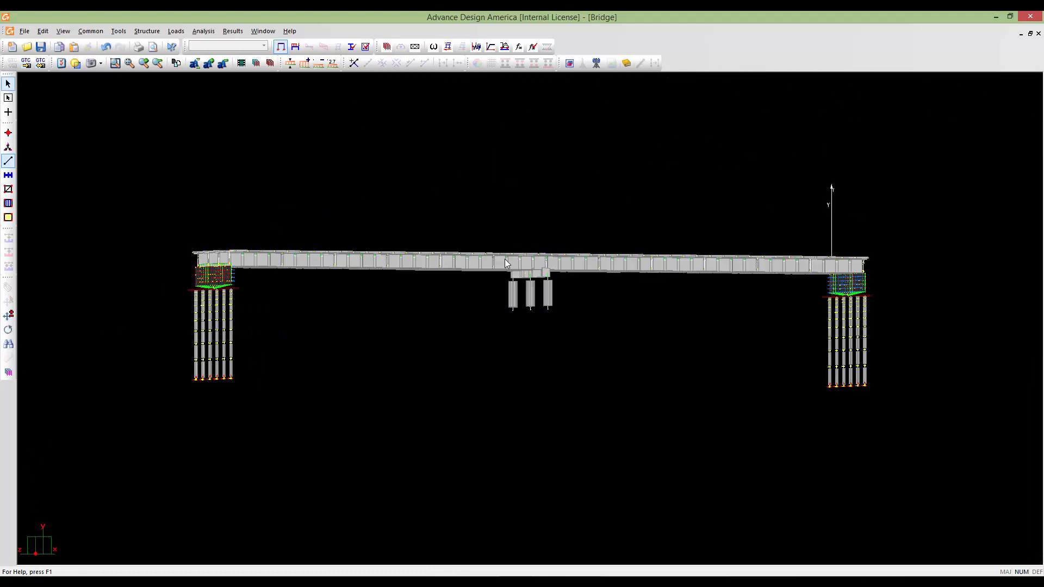
scroll(508, 283, up, 3)
scroll(558, 315, down, 3)
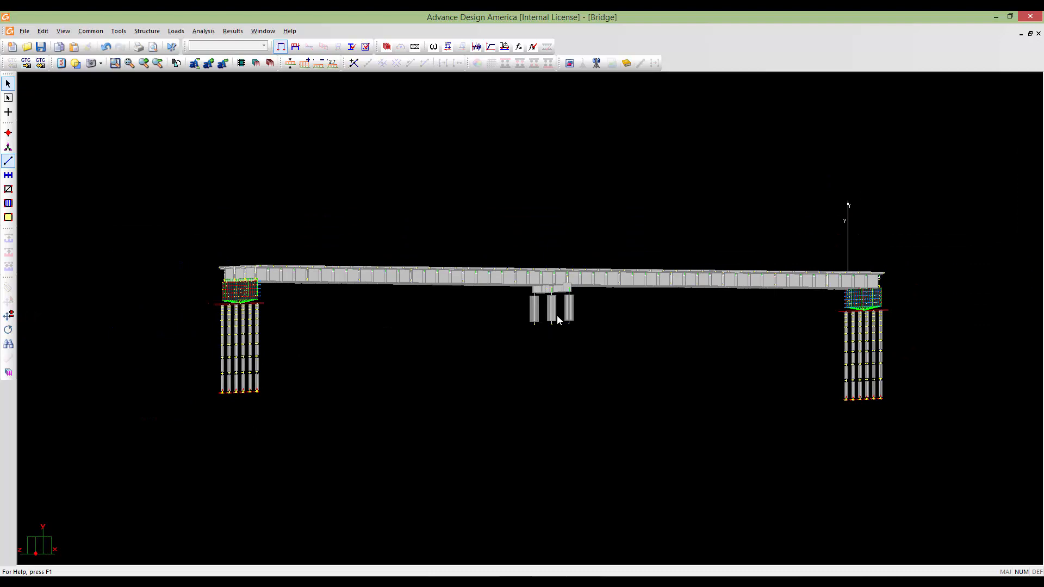
mouse_move(558, 316)
middle_down()
mouse_move(536, 338)
mouse_move(560, 308)
mouse_move(540, 306)
middle_up()
scroll(537, 318, up, 3)
scroll(539, 317, down, 3)
scroll(540, 306, up, 3)
scroll(540, 307, up, 3)
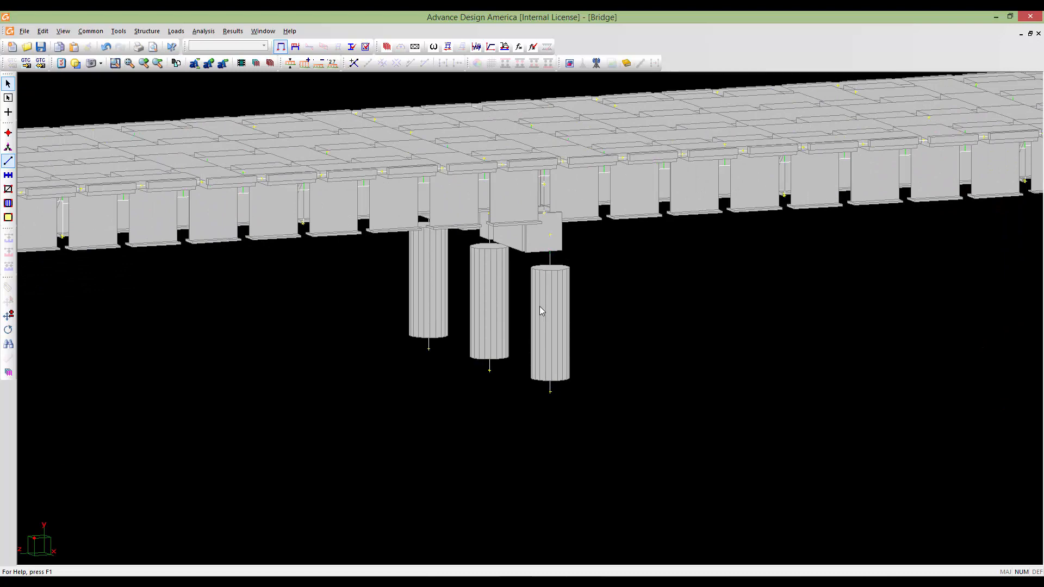
scroll(539, 307, down, 3)
scroll(549, 319, down, 3)
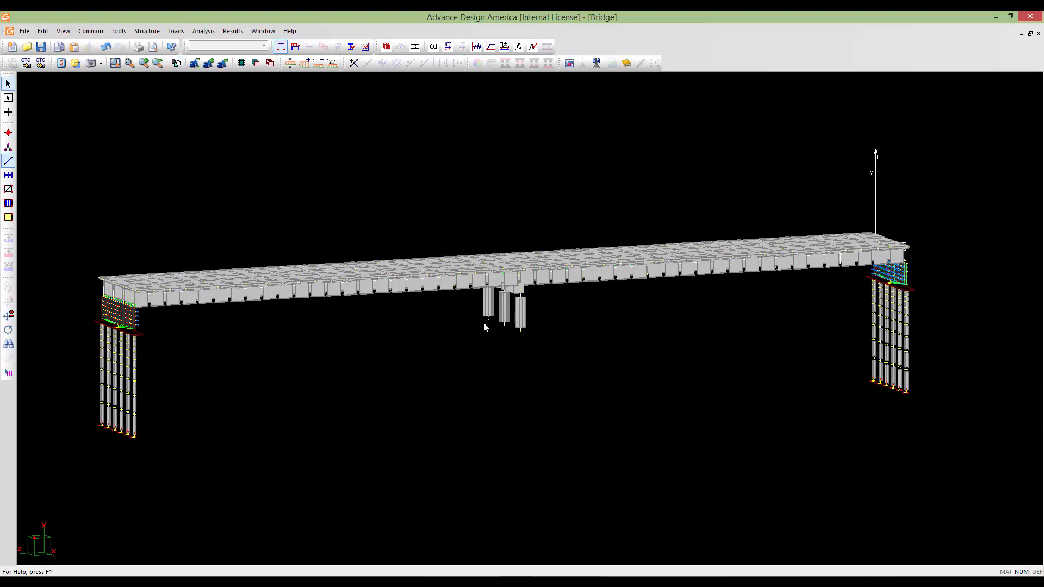
scroll(544, 334, up, 3)
scroll(544, 334, up, 2)
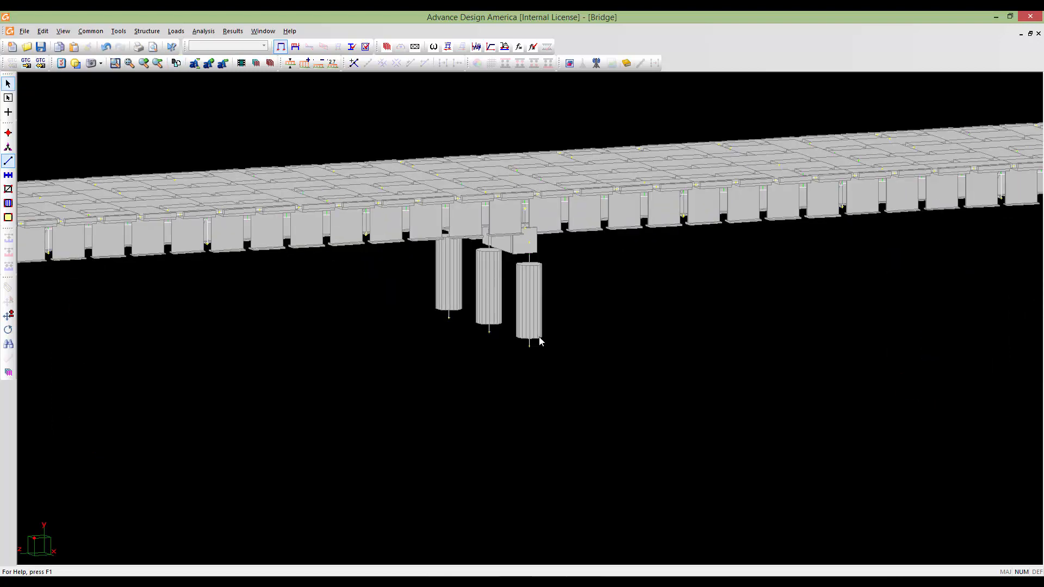
- Check the characteristics of the girder segment above the pier and the coordinates of the middle column's base node
click(8, 112)
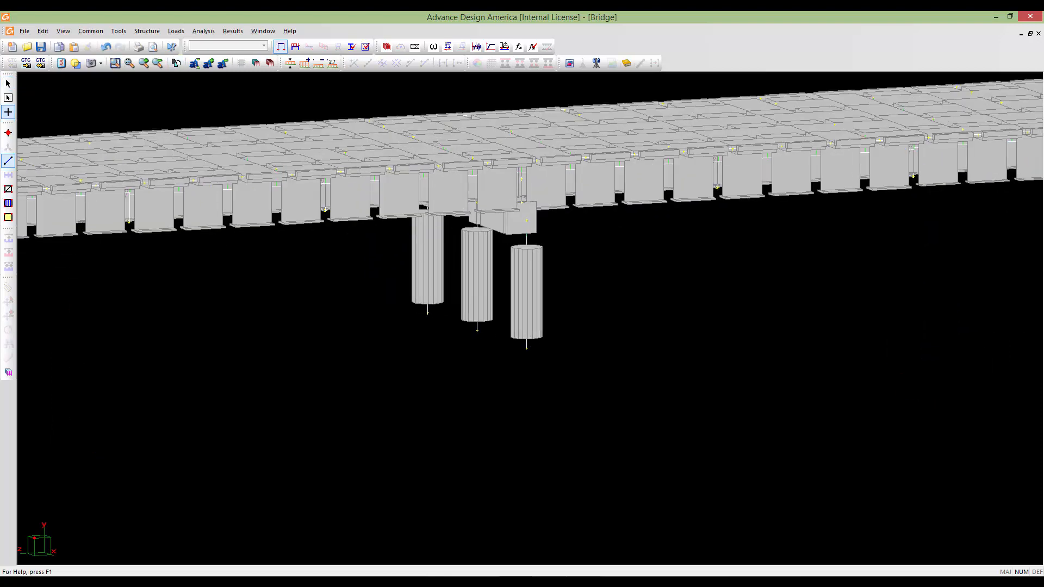
key(Escape)
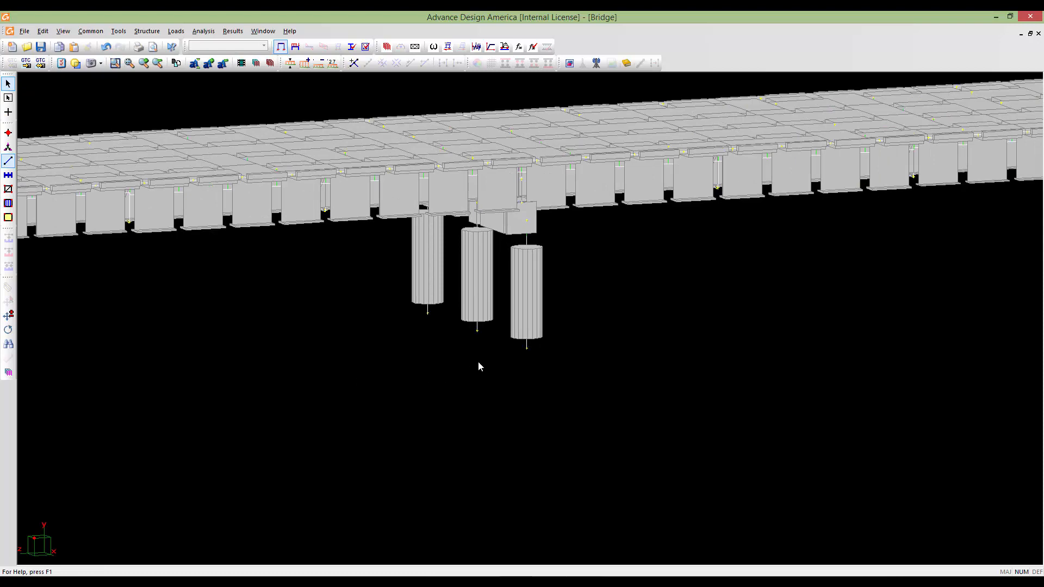
double_click(492, 179)
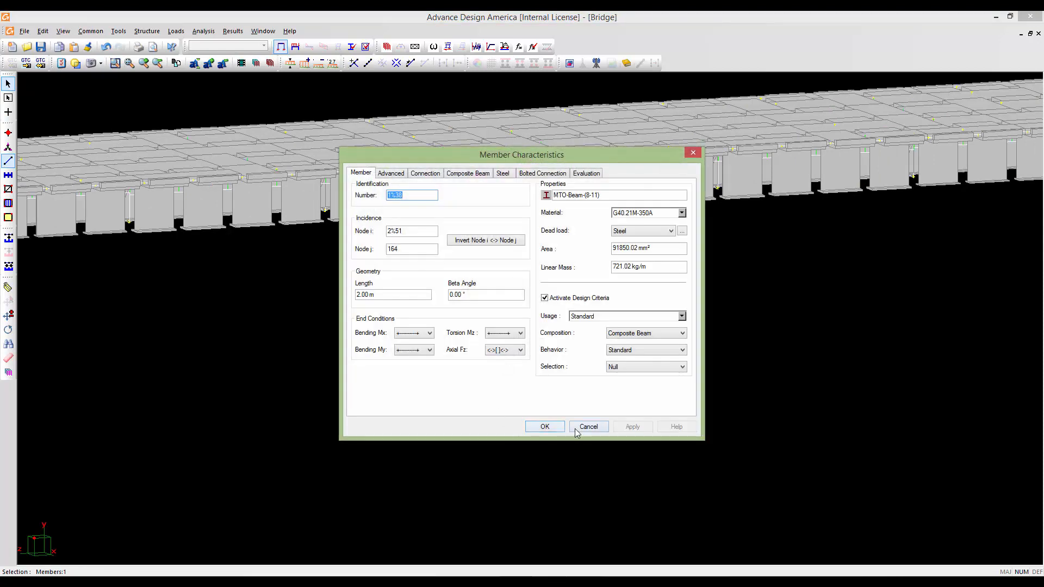
click(575, 427)
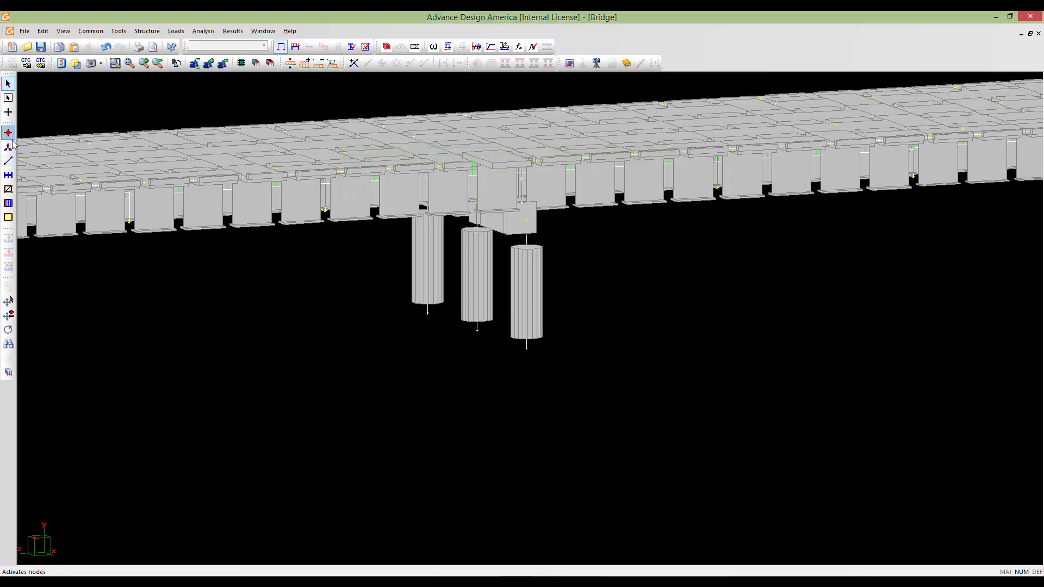
double_click(475, 329)
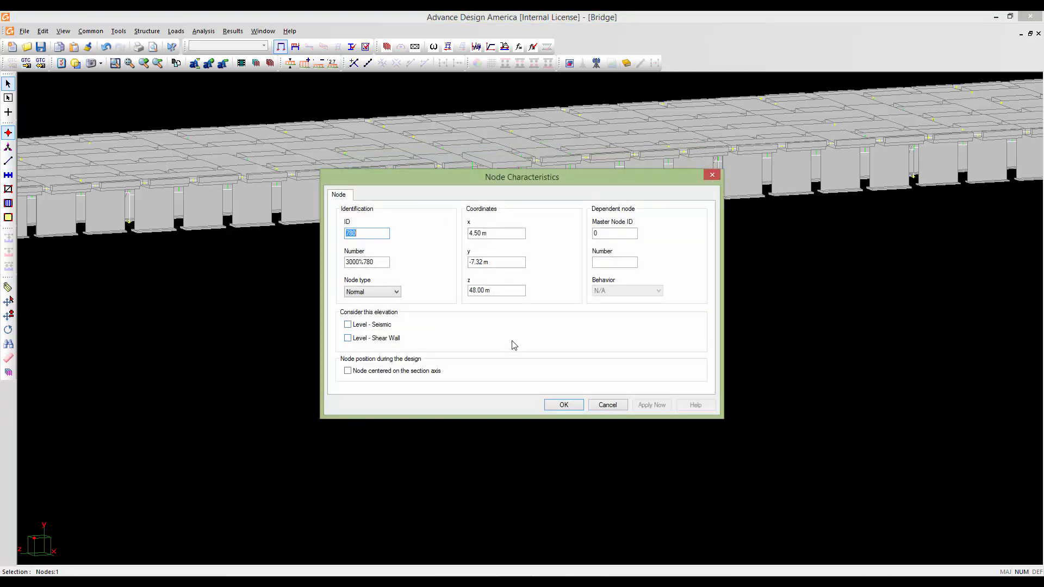
click(607, 405)
- Save the bridge model with the new concrete pier
scroll(611, 401, down, 5)
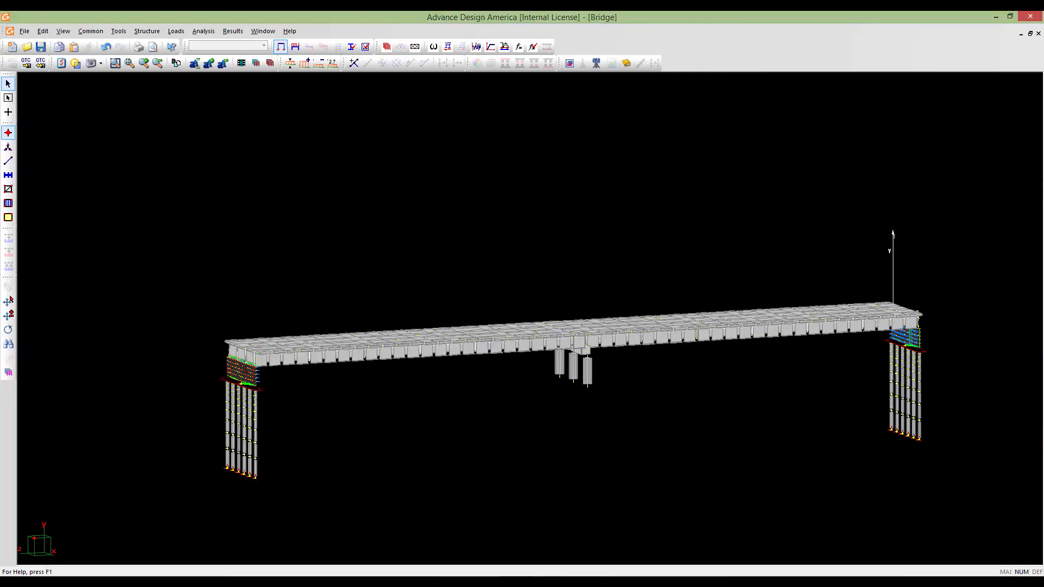
scroll(560, 338, up, 1)
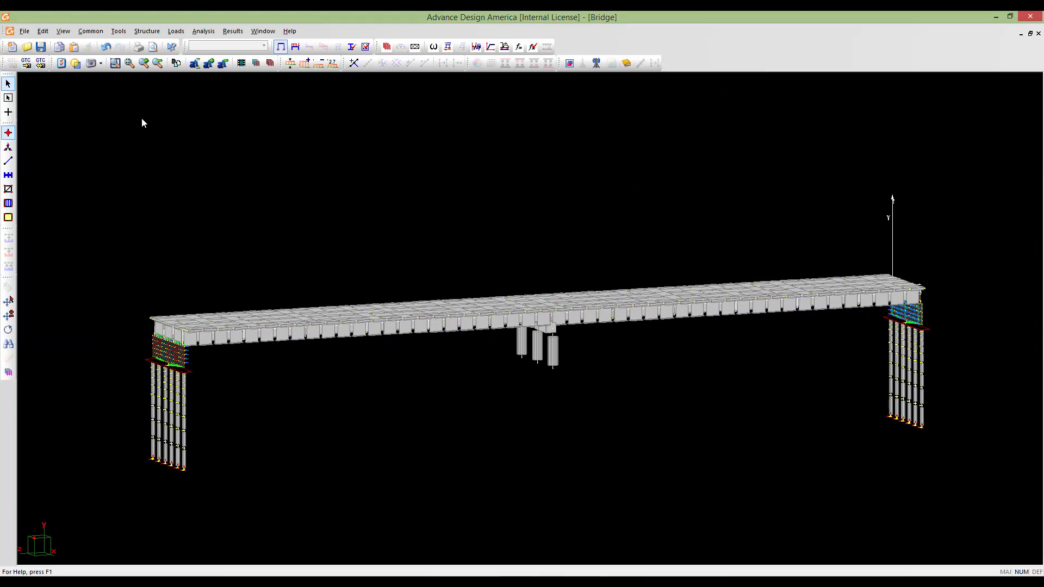
click(42, 46)
click(727, 14)
- Examine the pier's columns and cap beam in relation to the deck and abutments of the whole bridge
scroll(678, 344, up, 5)
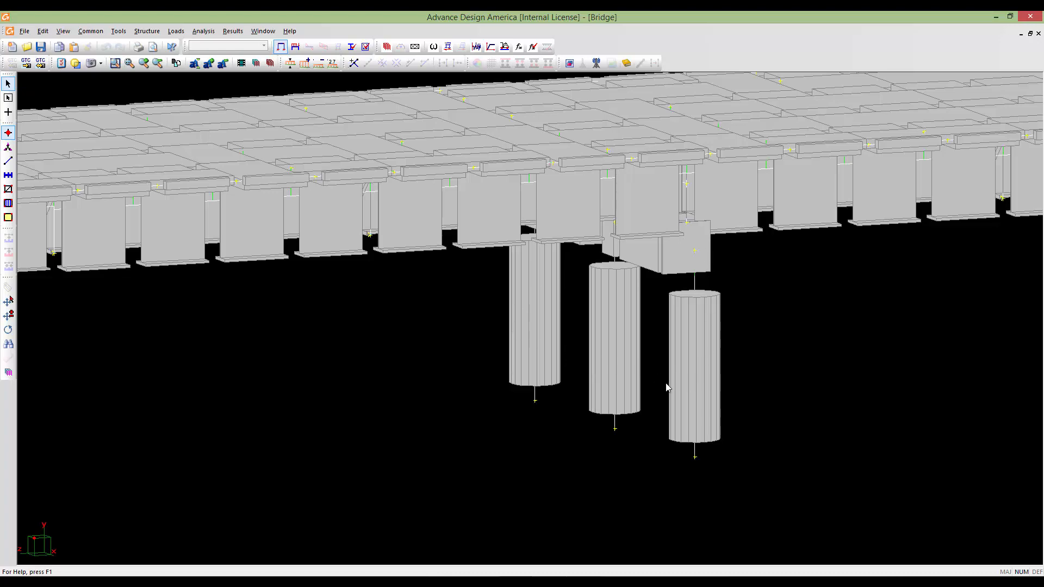
scroll(619, 366, down, 5)
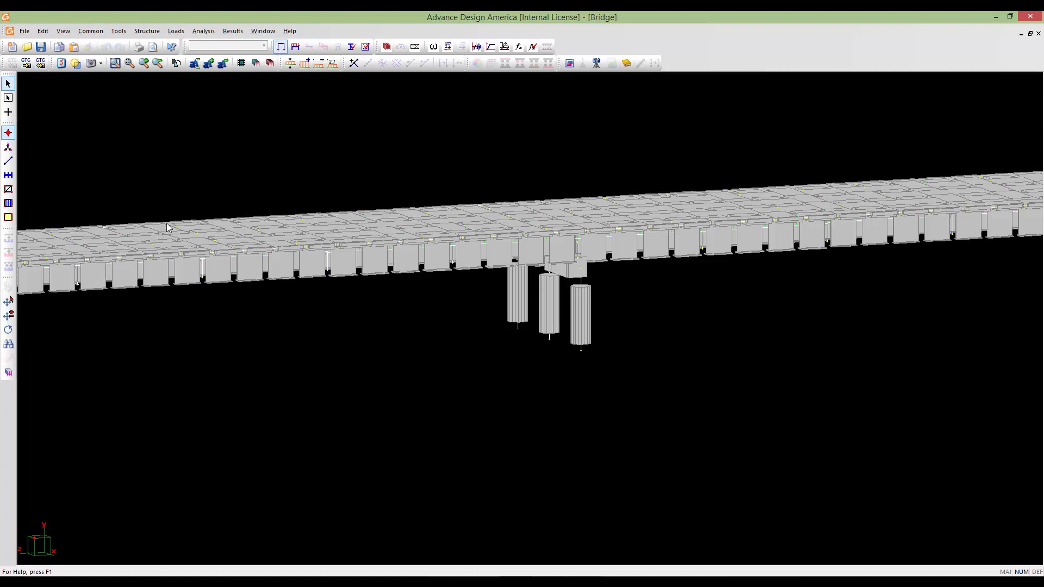
scroll(778, 256, down, 2)
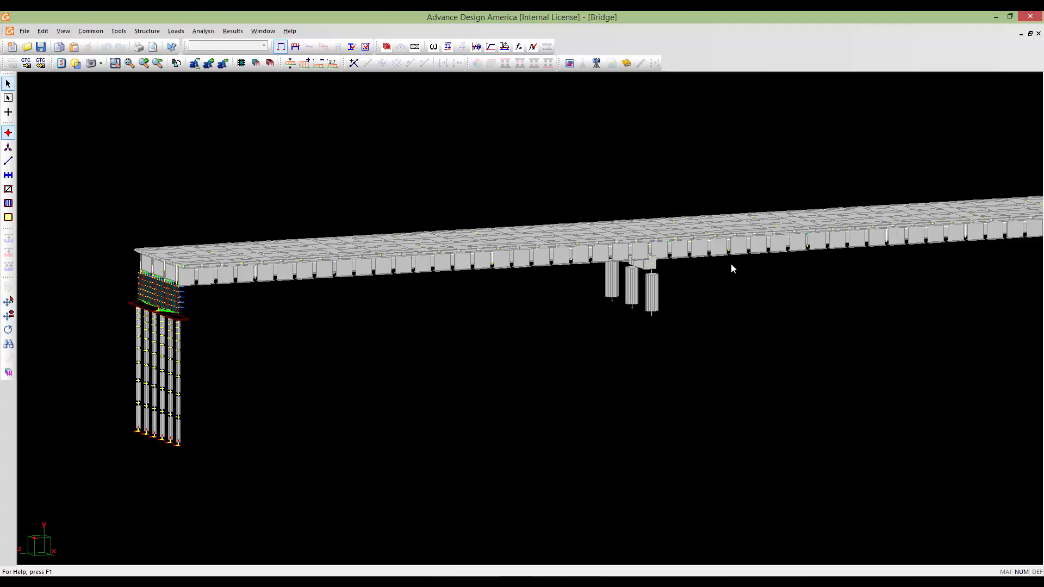
middle_drag(656, 278, 628, 330)
scroll(635, 310, up, 4)
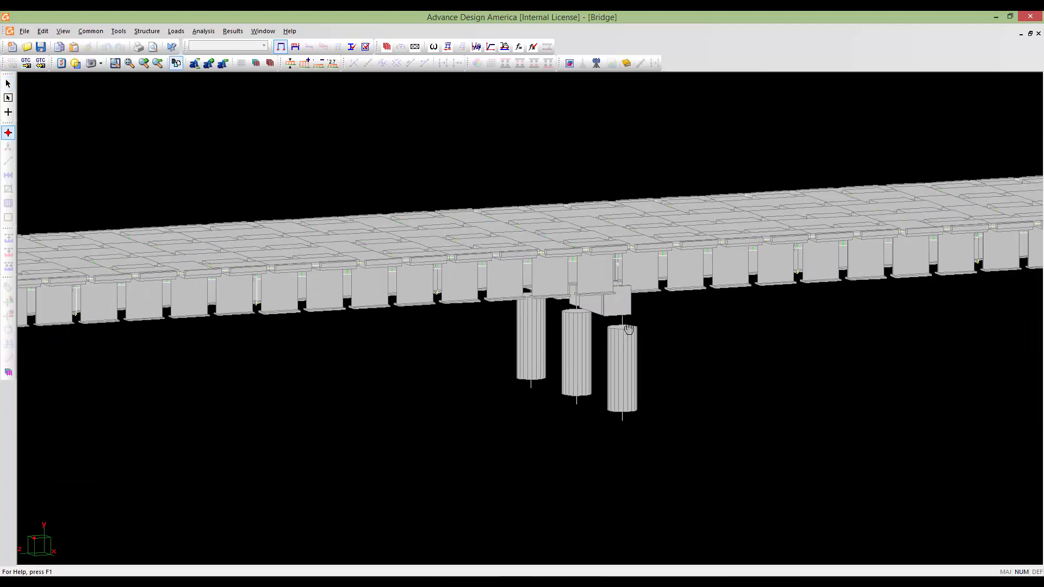
scroll(628, 330, up, 2)
middle_click(630, 346)
middle_click(630, 345)
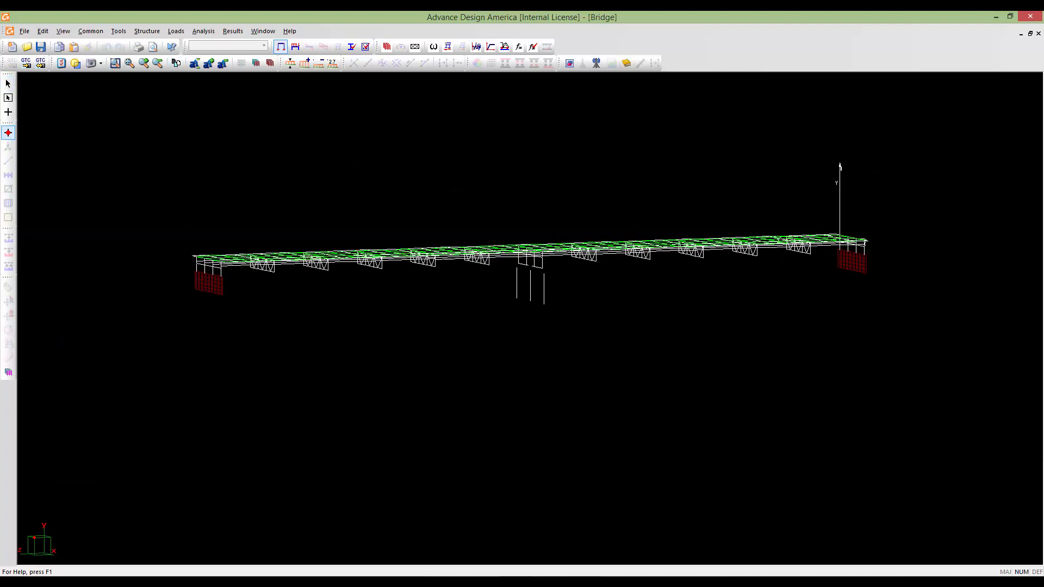
scroll(599, 328, up, 5)
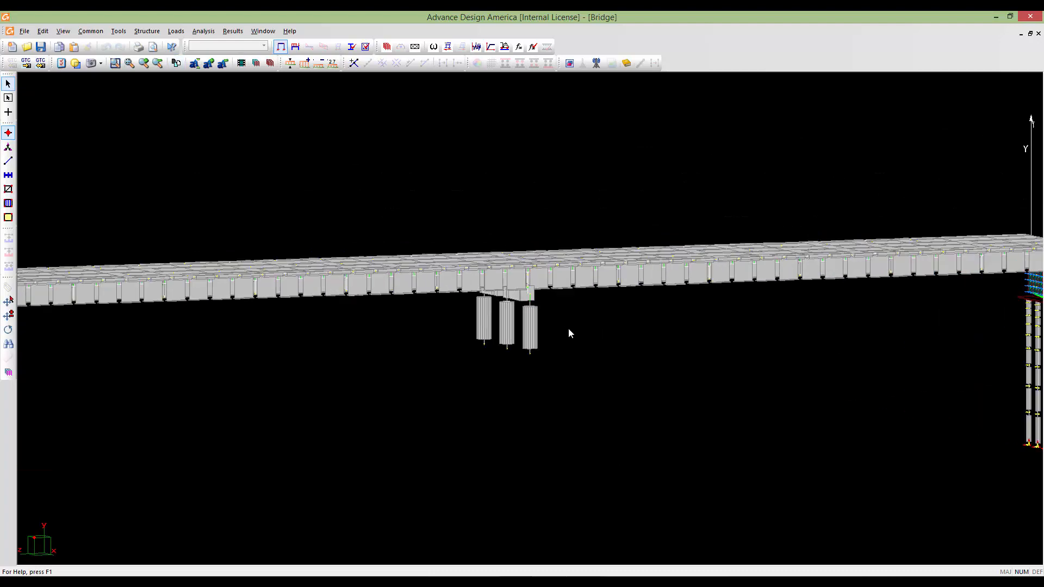
scroll(569, 332, up, 2)
middle_drag(559, 324, 678, 342)
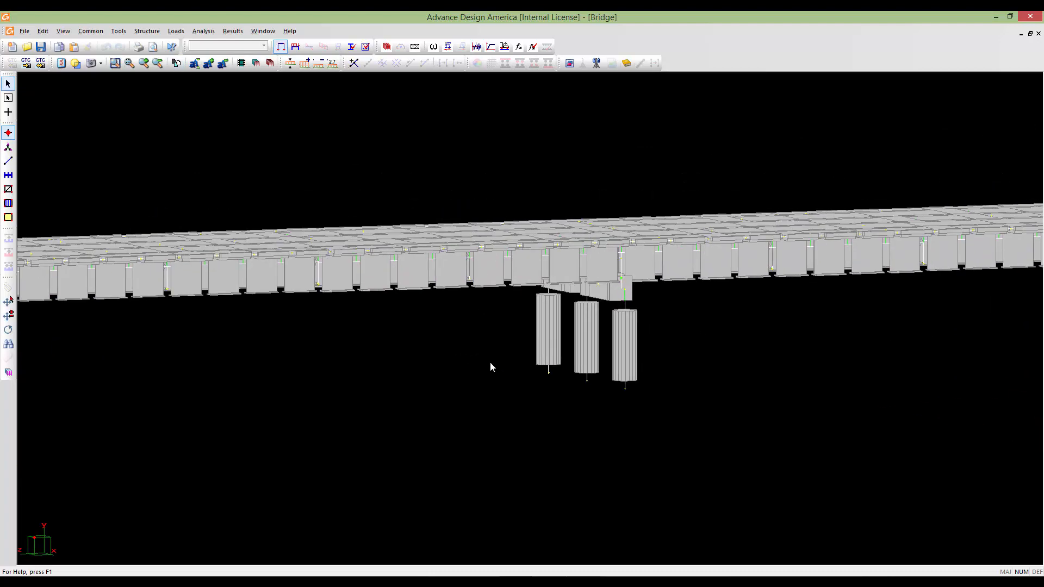
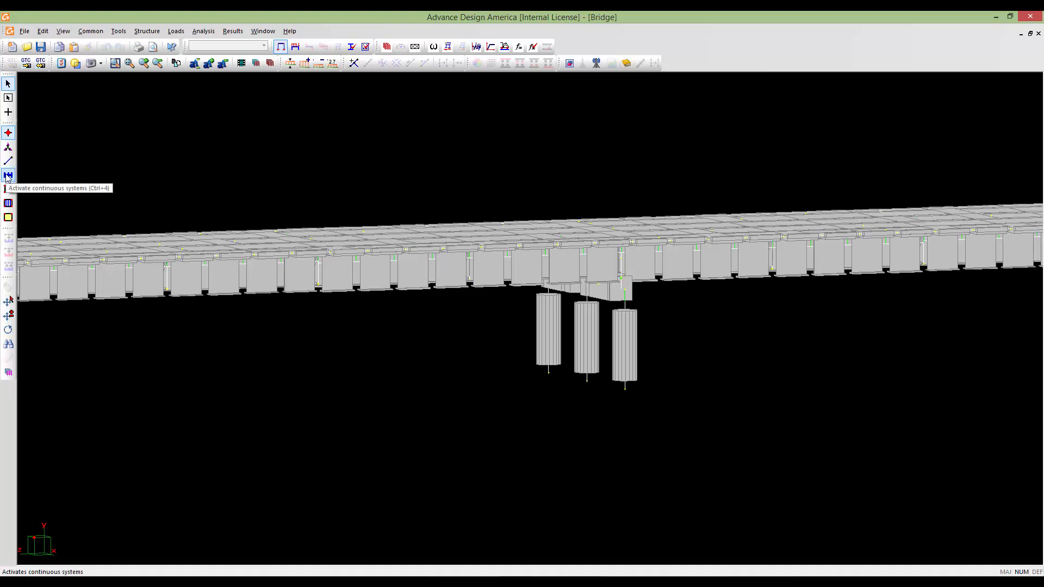
- Activate continuous systems, select all those of the pier columns and cap beam, and show only them
click(8, 176)
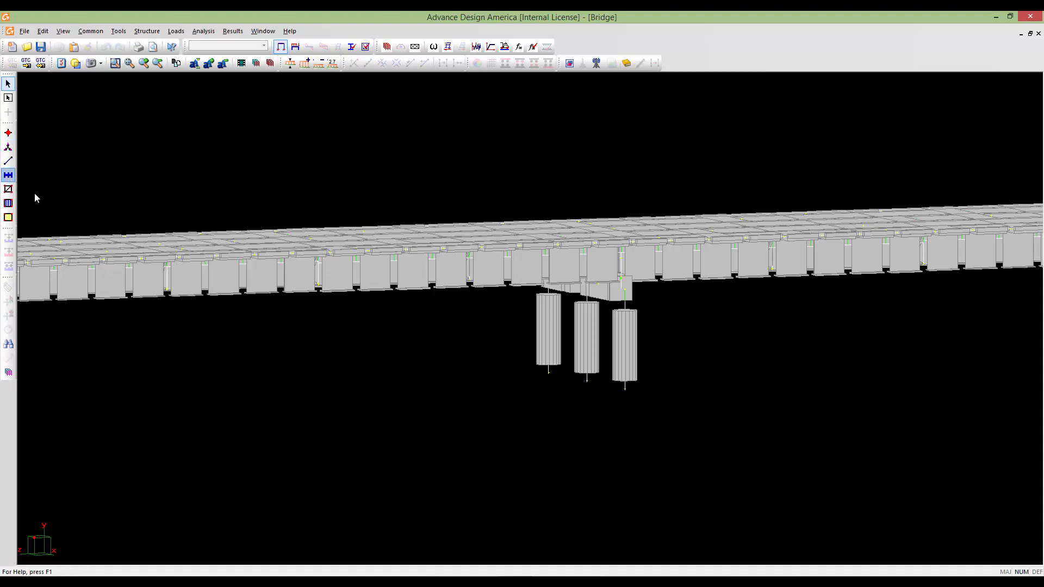
key(ctrl+a)
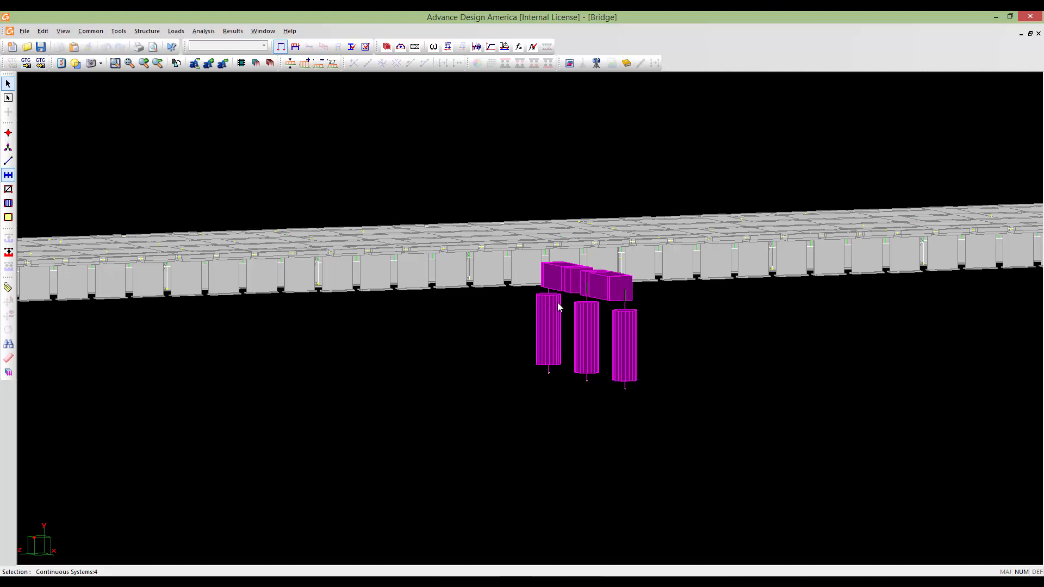
key(ctrl+h)
middle_drag(601, 329, 698, 372)
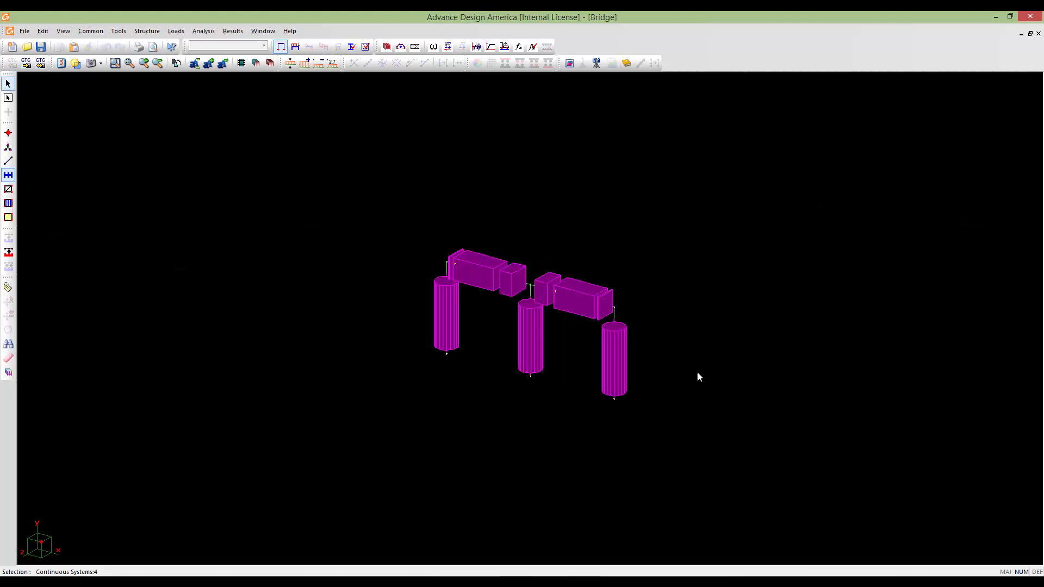
scroll(592, 338, up, 3)
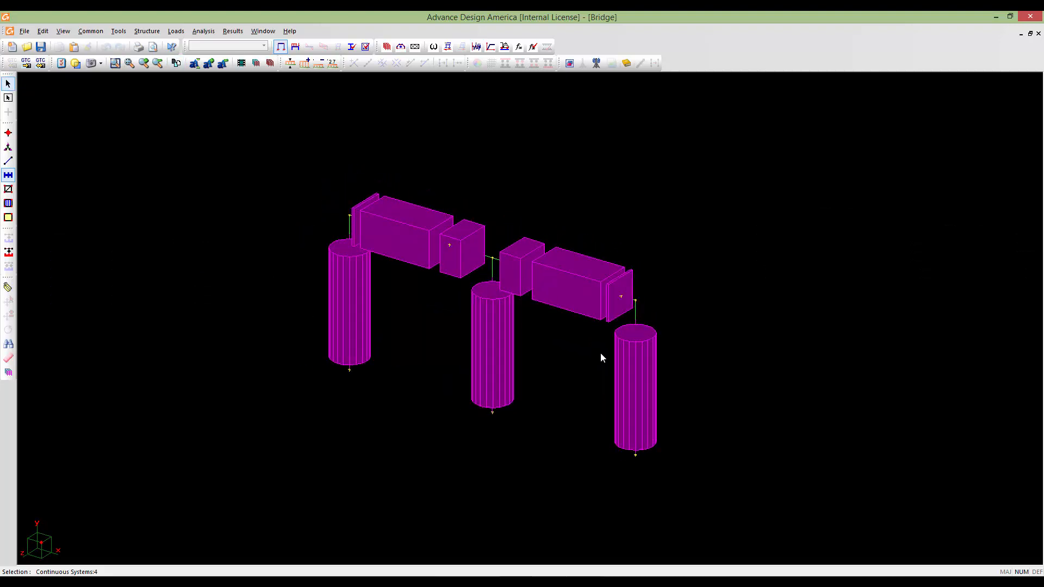
- Review the specification, type, interaction and exposure of the selected systems in the Continuous Systems Spreadsheet, then cancel it
double_click(482, 304)
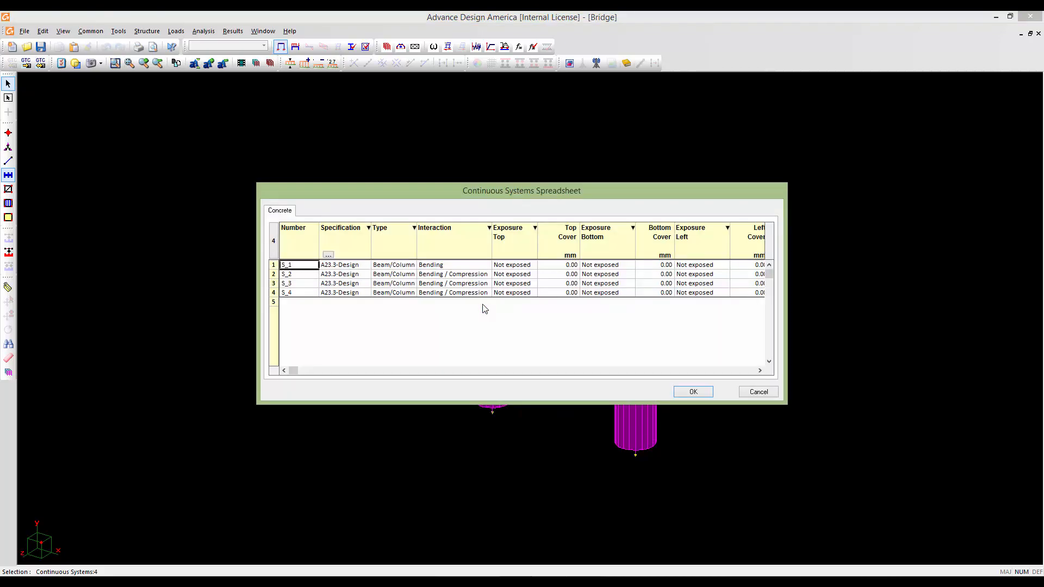
drag(411, 193, 429, 192)
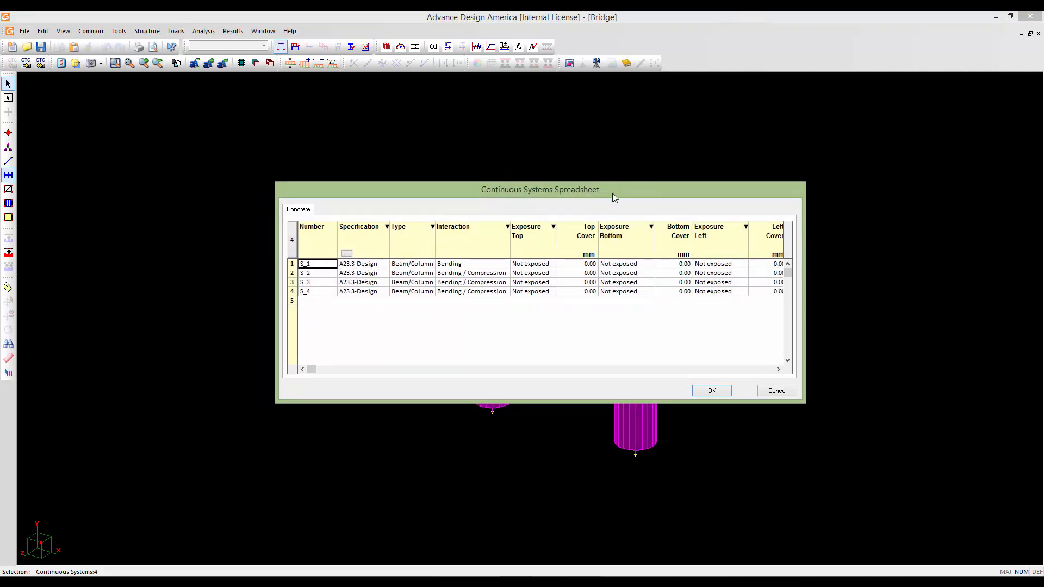
drag(612, 193, 719, 156)
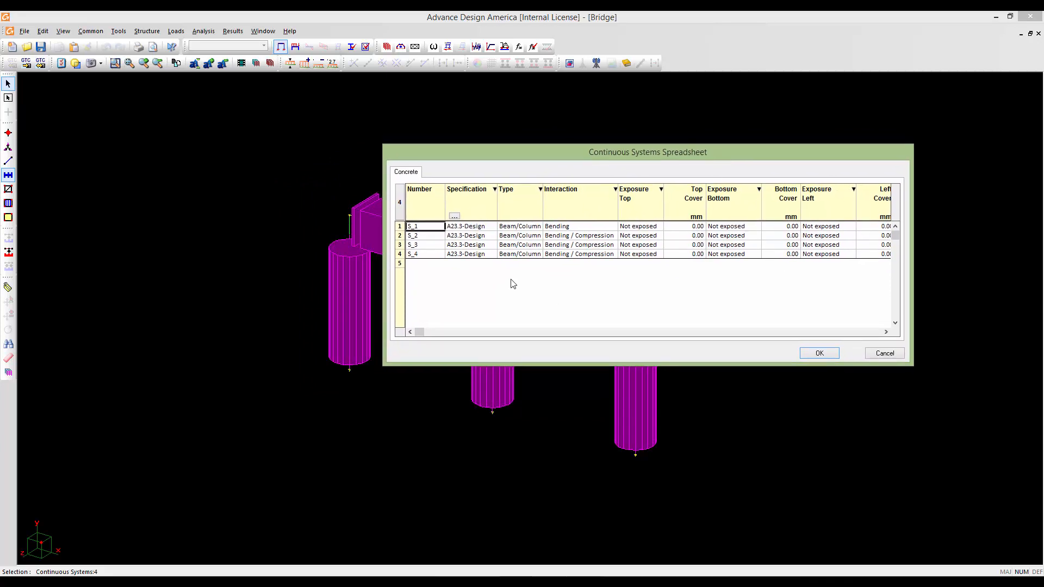
drag(470, 155, 635, 126)
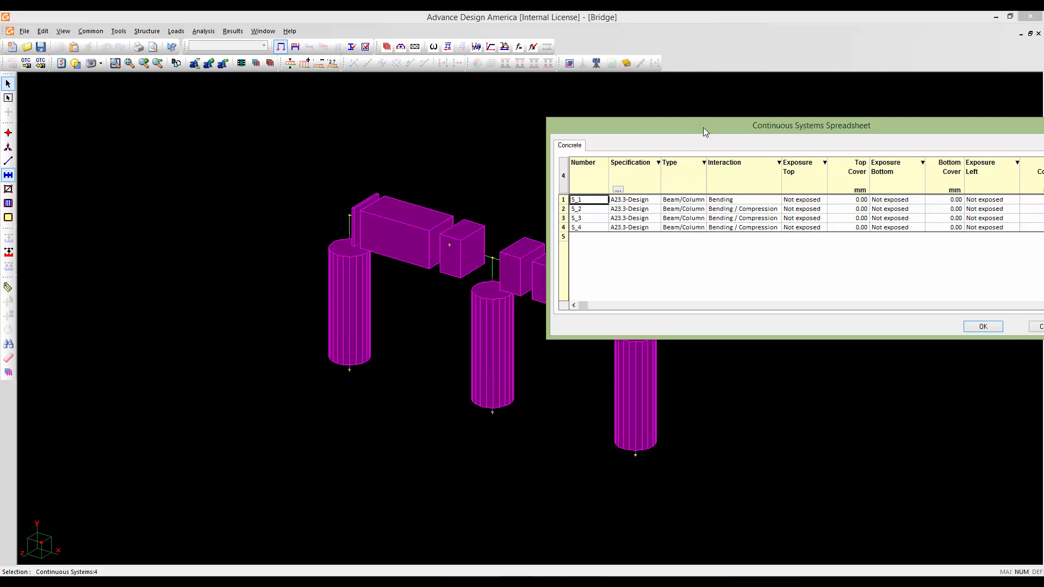
drag(703, 128, 524, 137)
click(869, 336)
scroll(526, 359, up, 5)
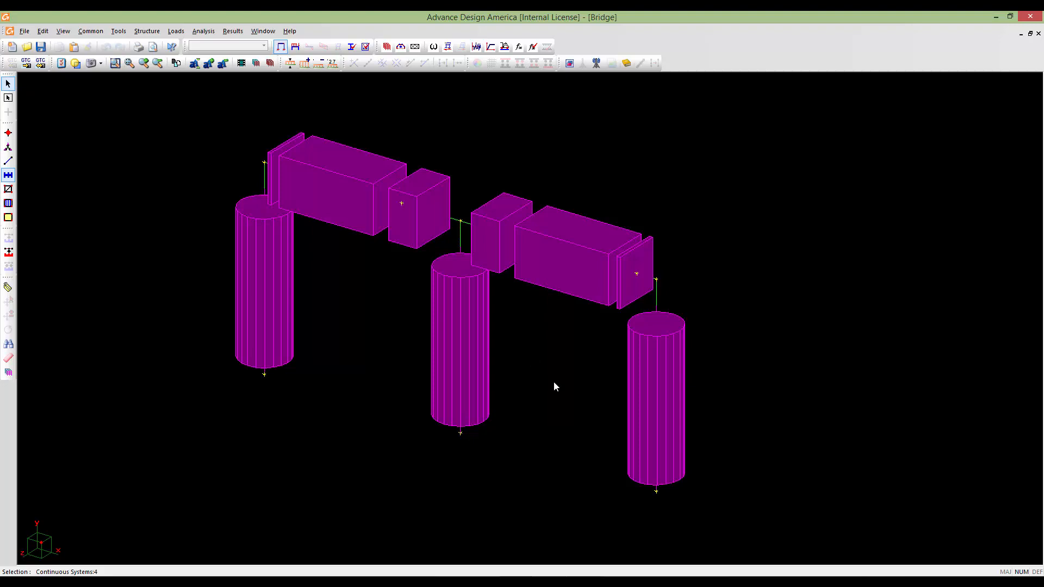
- Clear the selection and display the continuous system numbers on the pier members
middle_drag(555, 385, 591, 389)
key(Escape)
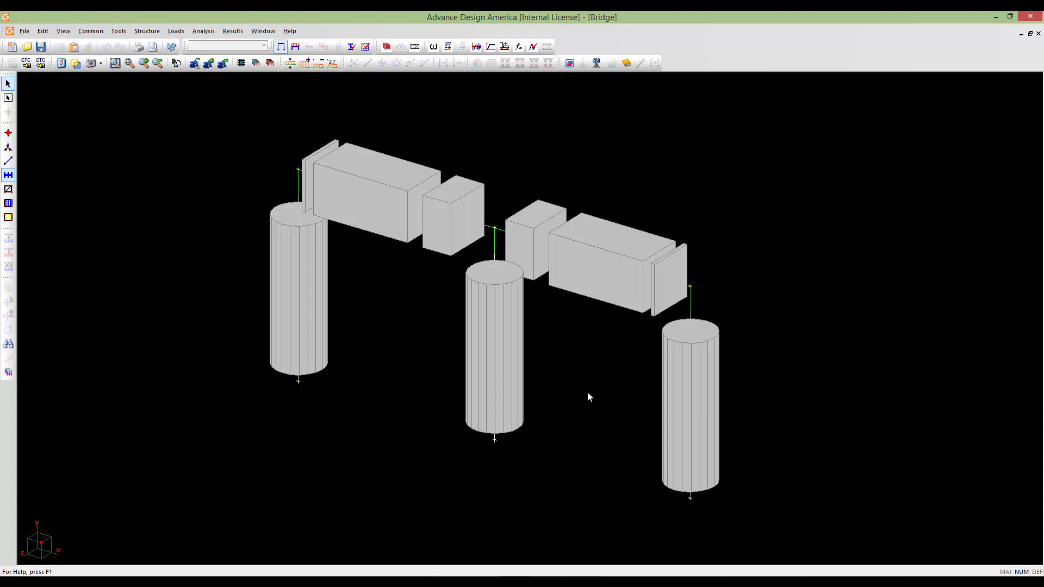
double_click(587, 392)
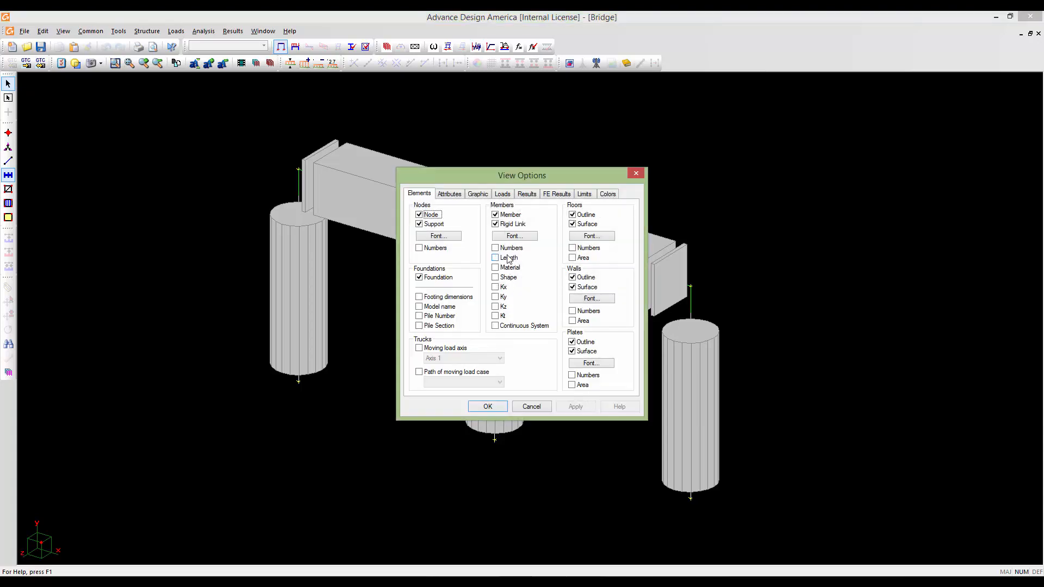
drag(517, 175, 533, 175)
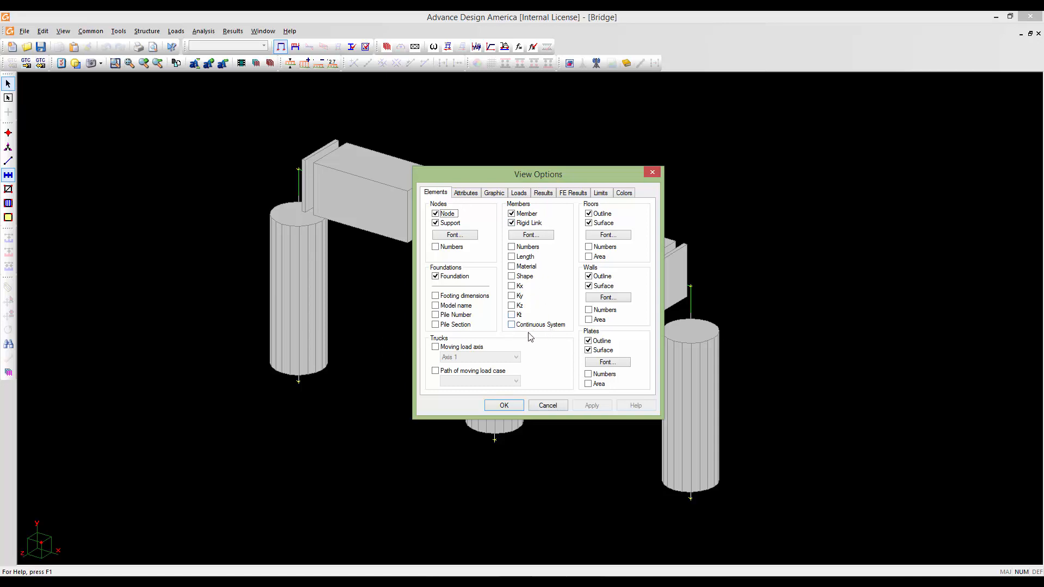
click(511, 325)
click(503, 406)
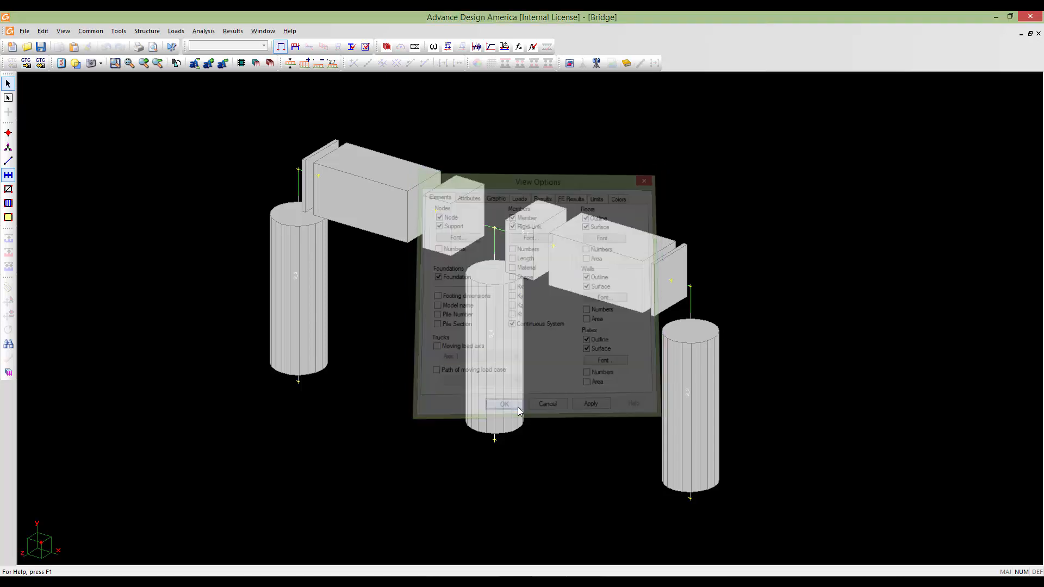
click(309, 66)
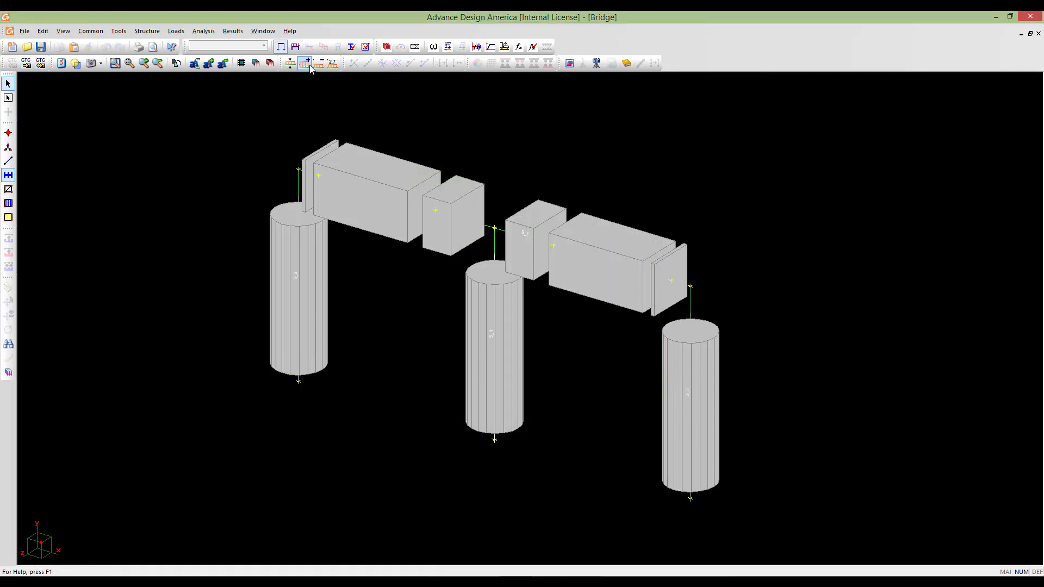
click(309, 66)
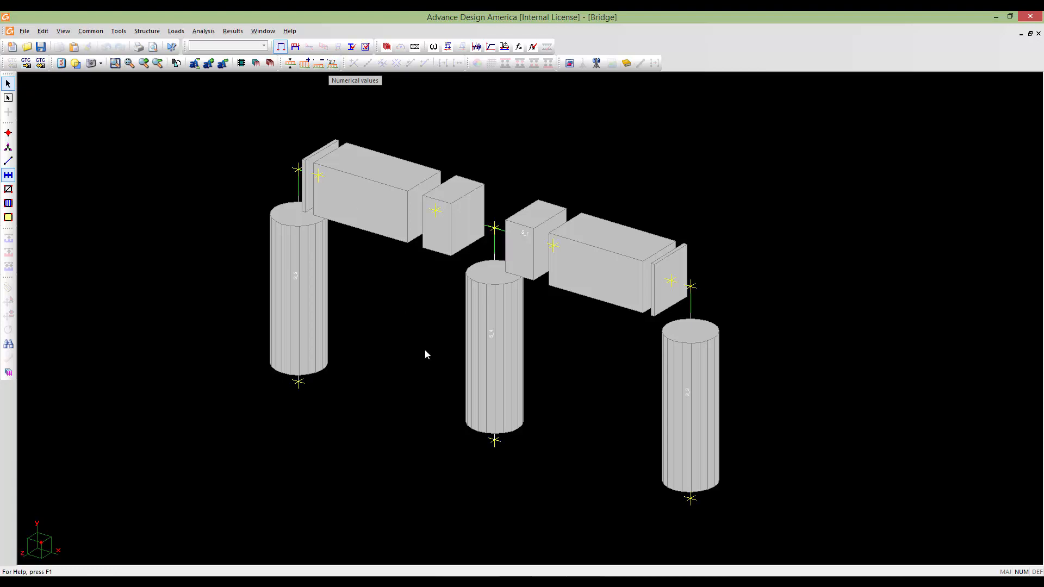
middle_drag(482, 367, 463, 360)
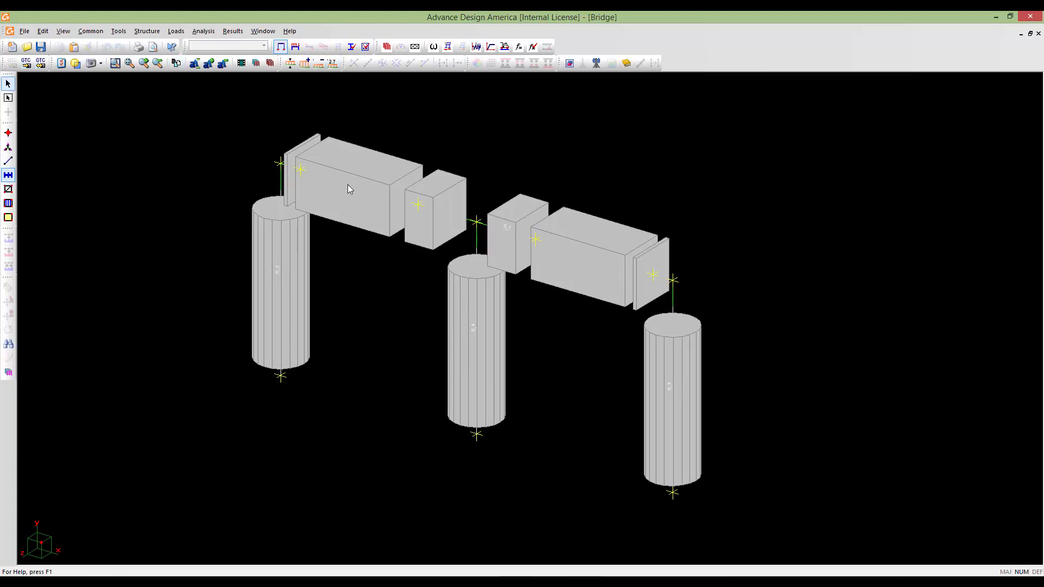
click(290, 64)
- Enlarge the continuous system numbers shown on the pier columns and cap beam so they are readable across the whole pier
scroll(709, 401, up, 5)
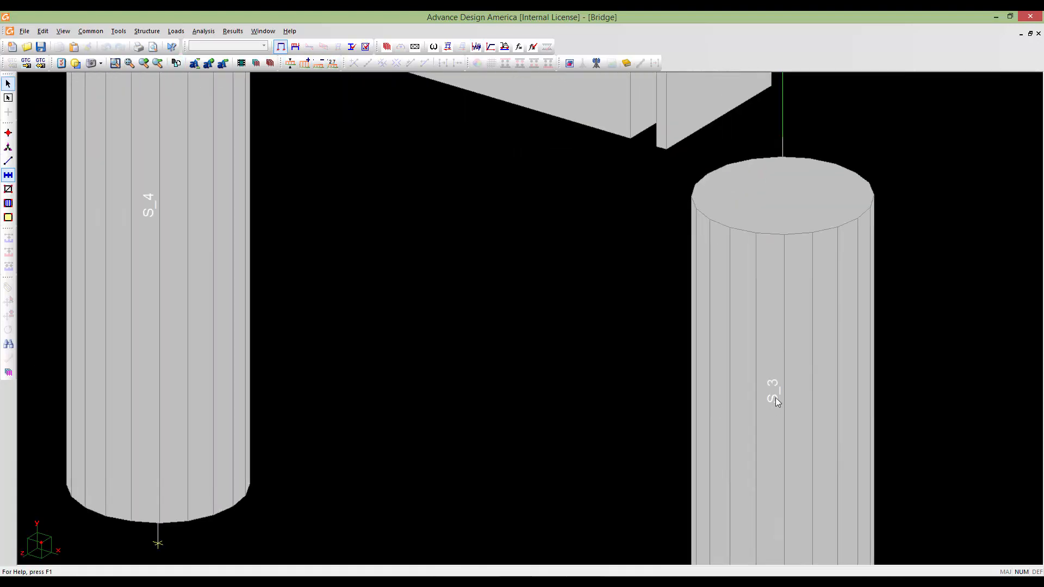
middle_drag(478, 328, 700, 422)
scroll(494, 345, down, 4)
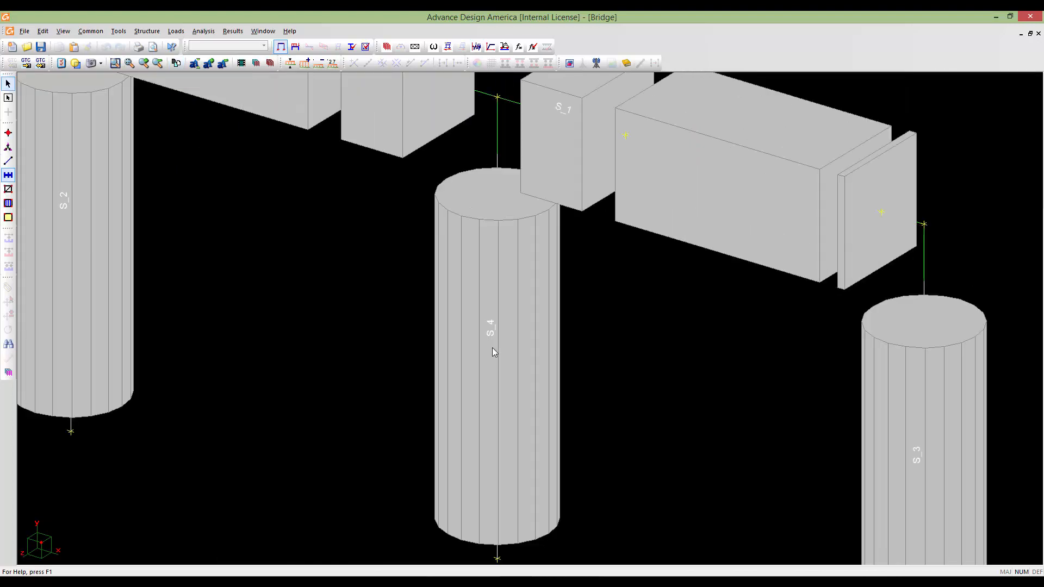
middle_drag(475, 402, 559, 485)
middle_drag(618, 240, 577, 302)
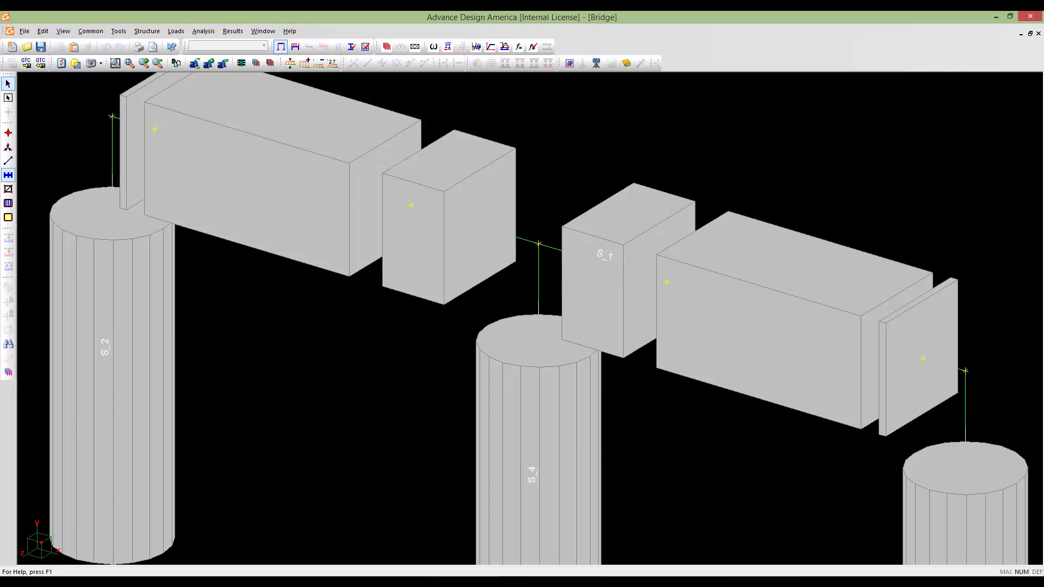
scroll(694, 327, down, 2)
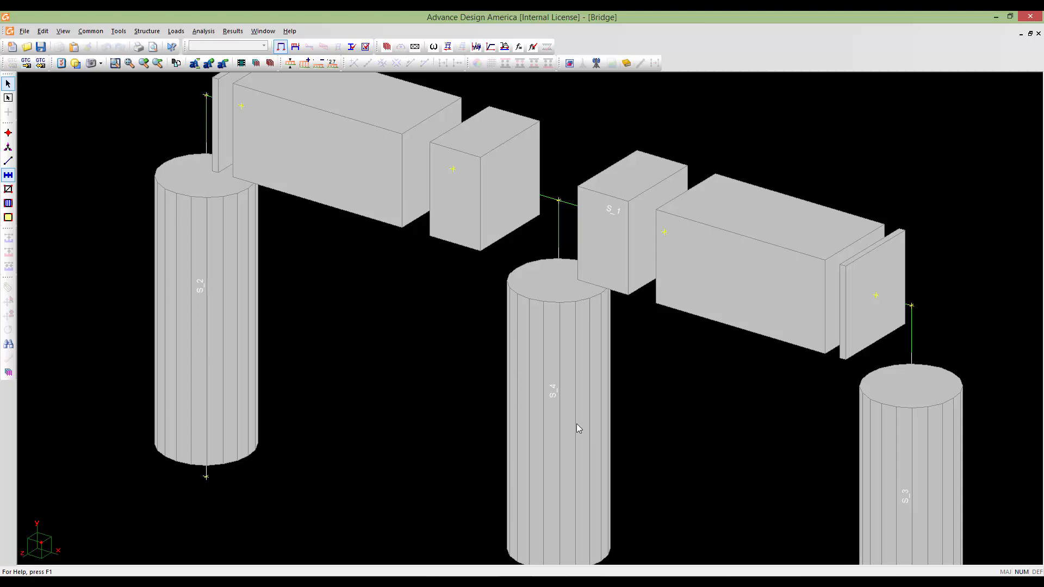
click(208, 64)
scroll(387, 278, down, 2)
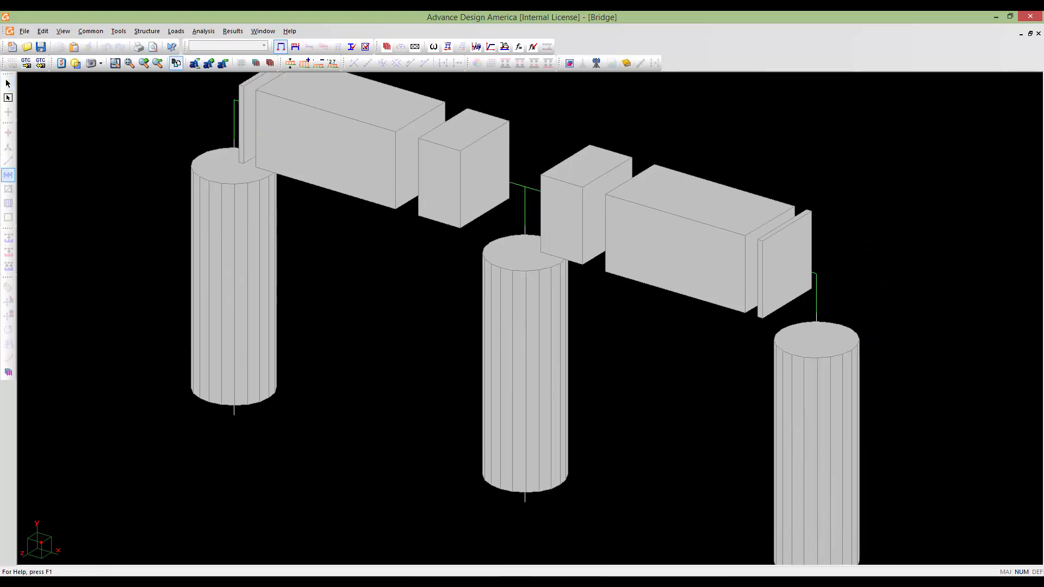
scroll(808, 435, up, 1)
scroll(807, 428, down, 1)
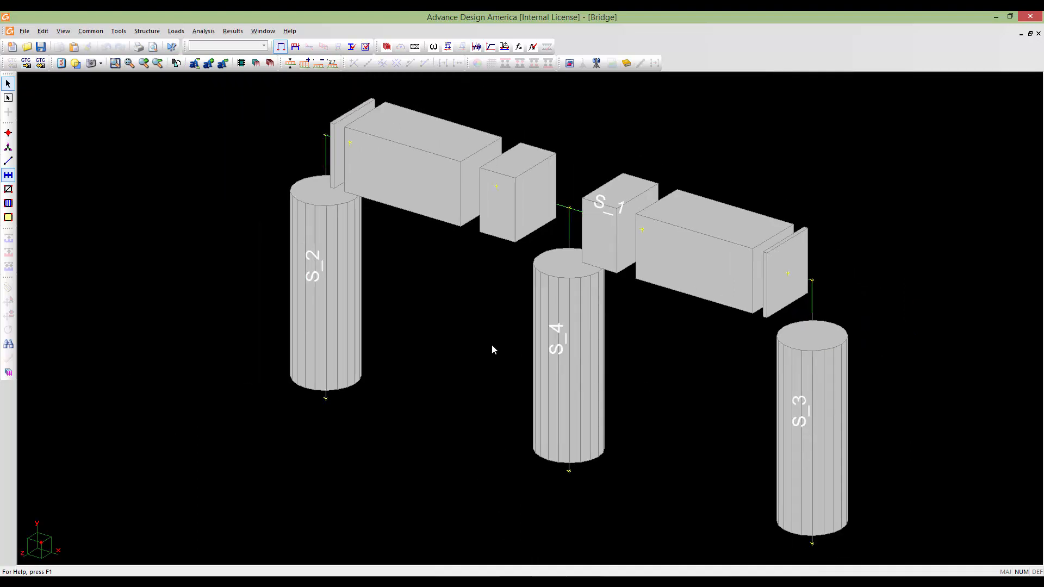
scroll(761, 406, down, 2)
middle_drag(776, 433, 731, 419)
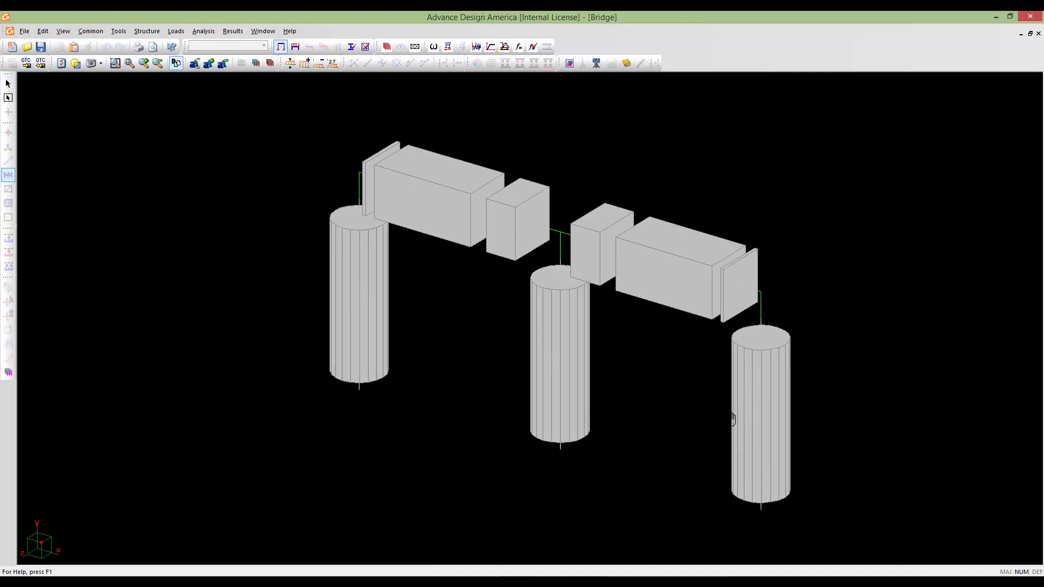
scroll(732, 420, down, 1)
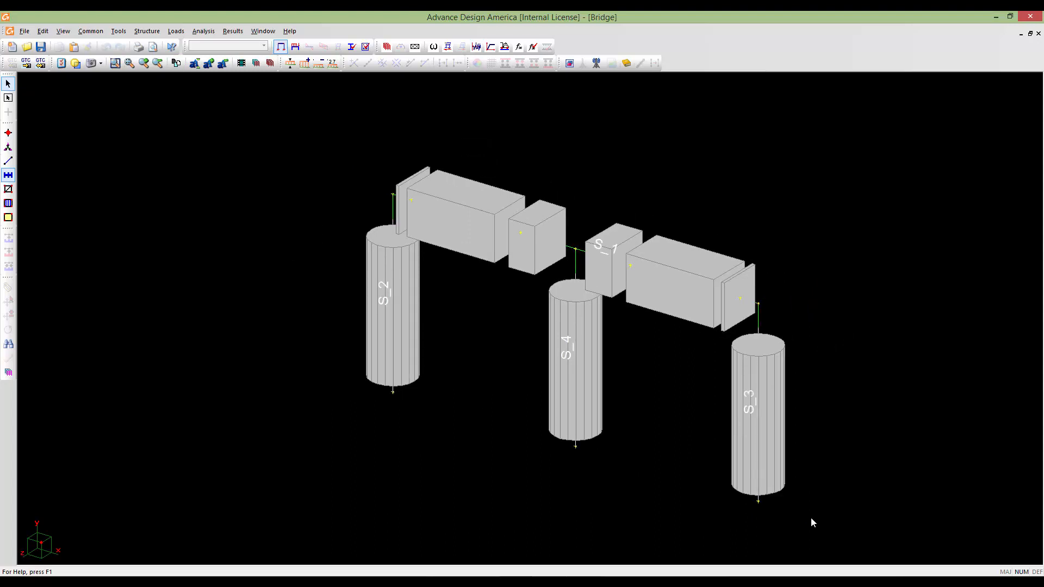
- Select all continuous systems of the pier columns and cap beam and open their Continuous Systems Spreadsheet
drag(811, 518, 232, 102)
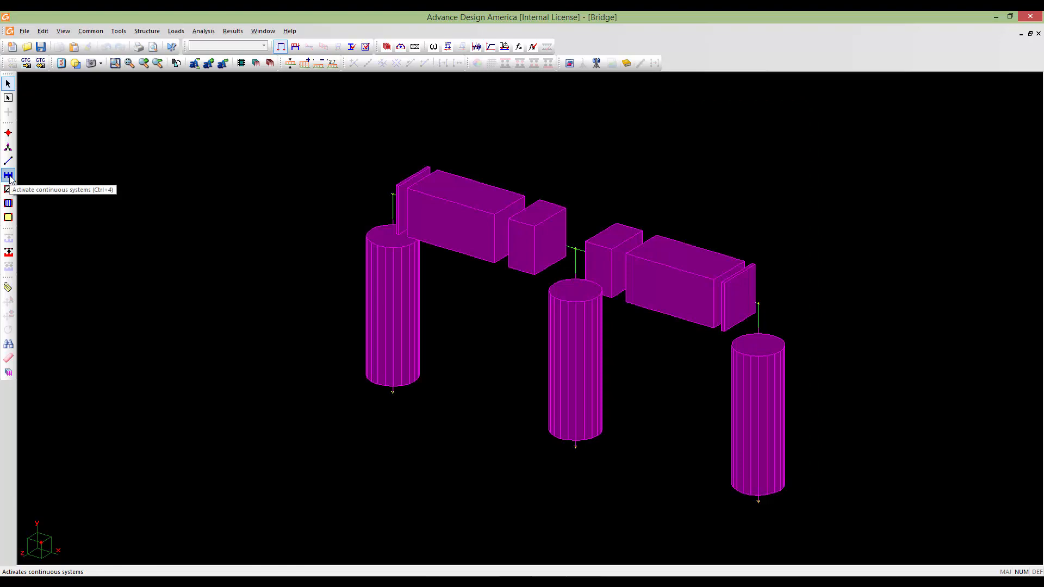
click(8, 175)
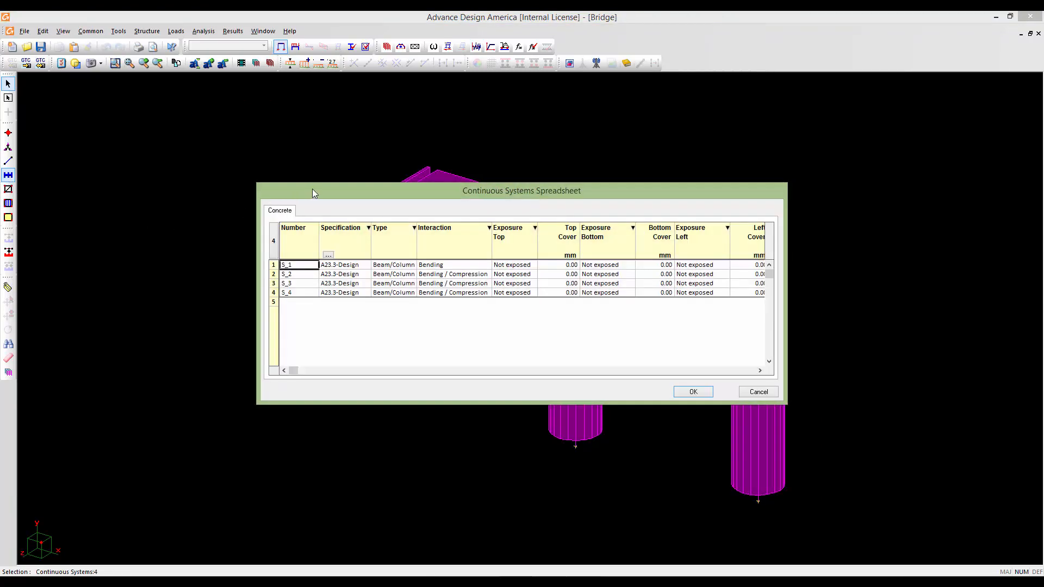
drag(312, 190, 513, 127)
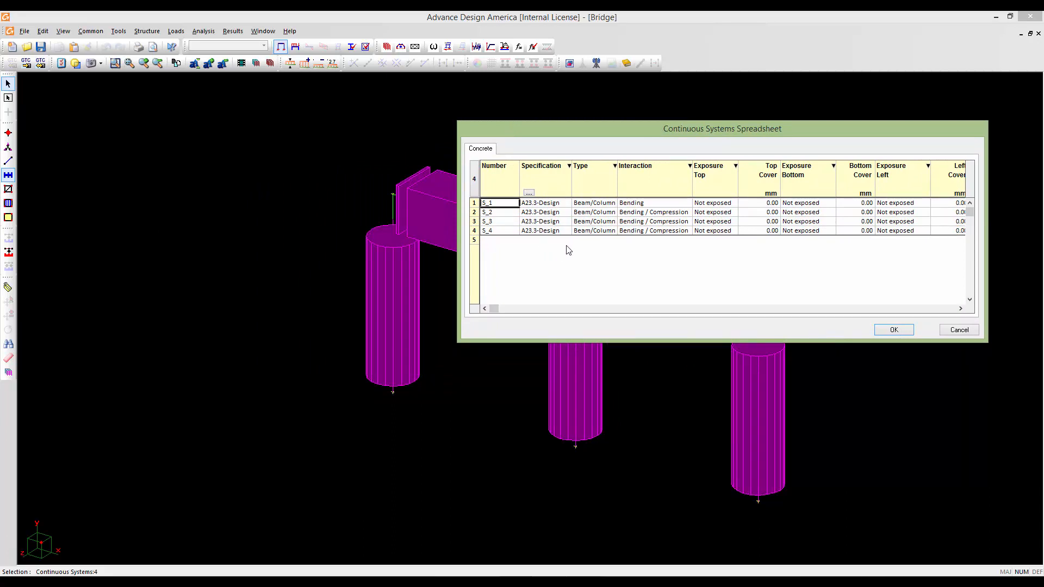
- Replace the specification of all the listed continuous systems with S6-06-Design
click(546, 188)
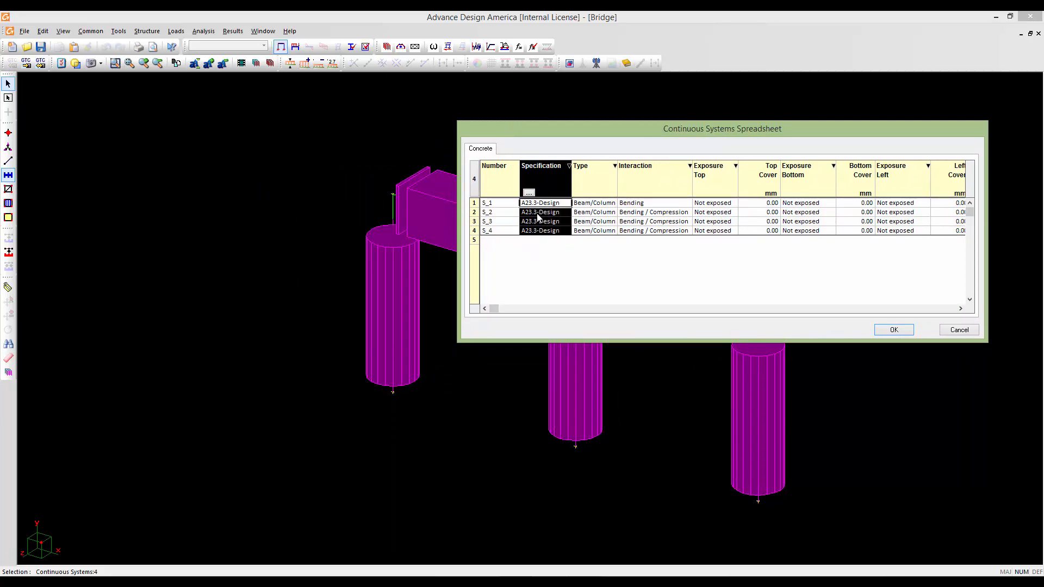
right_click(549, 178)
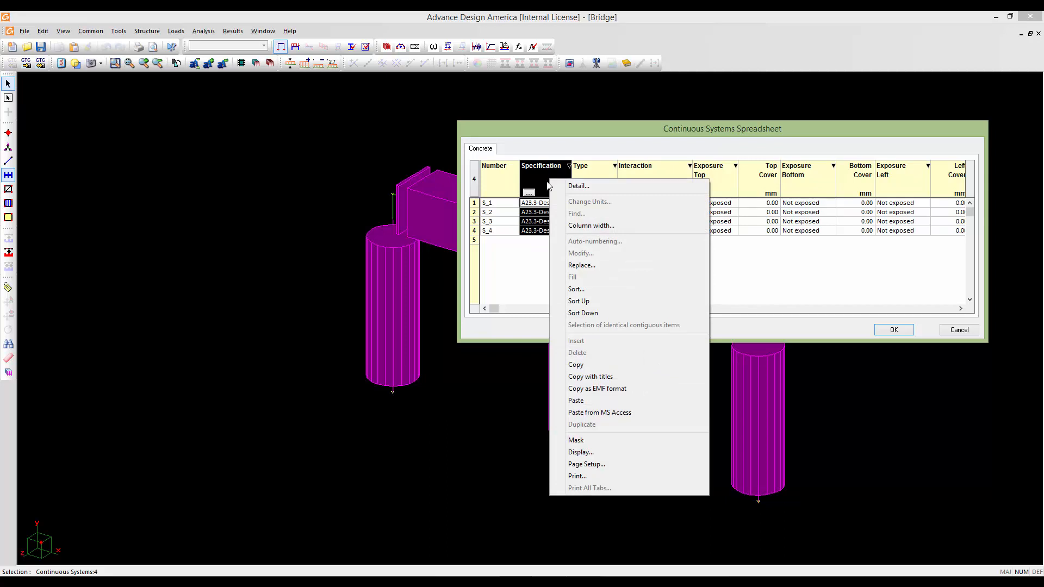
click(582, 265)
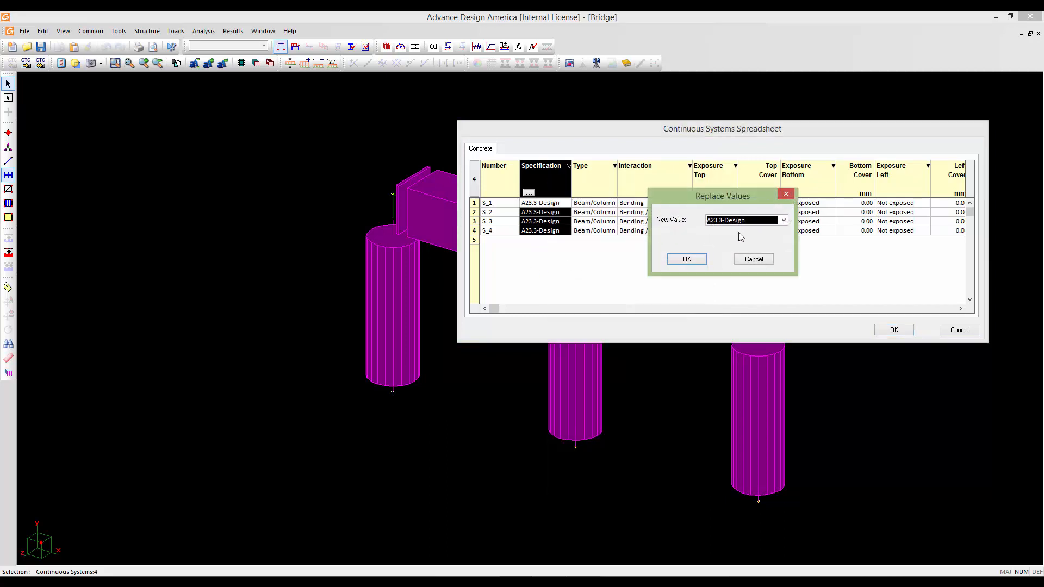
click(783, 221)
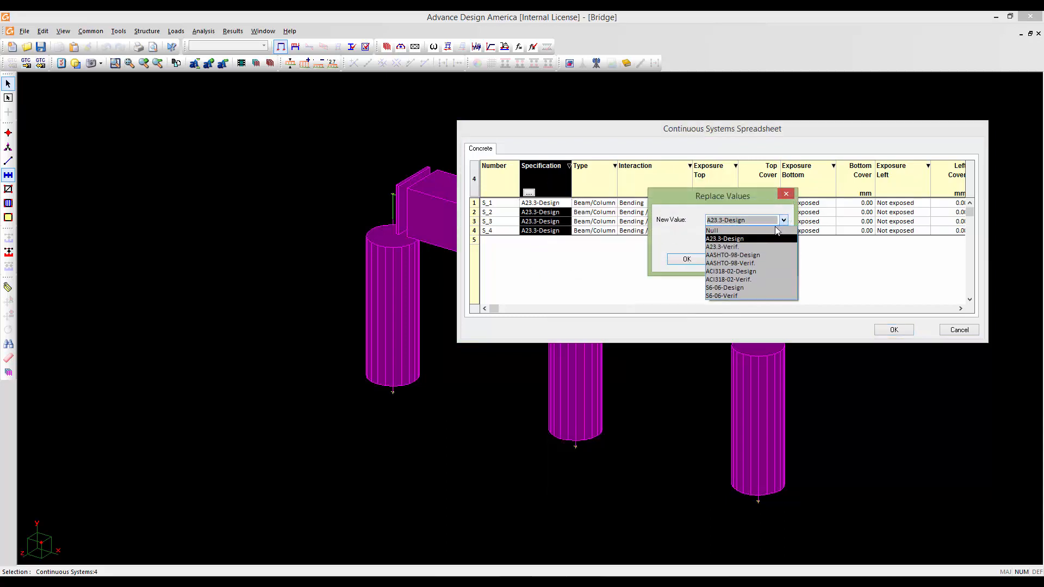
click(736, 288)
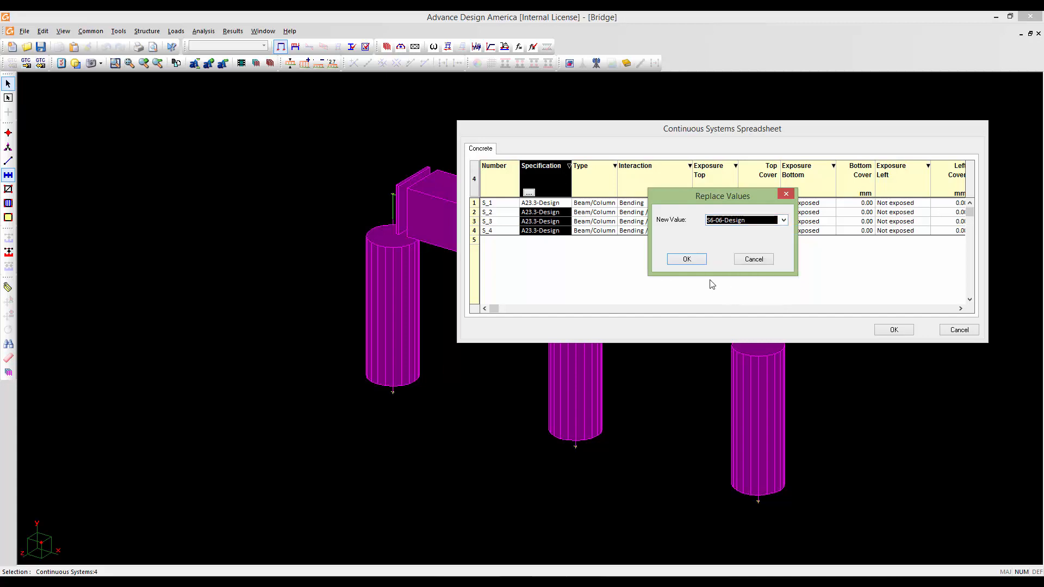
click(687, 260)
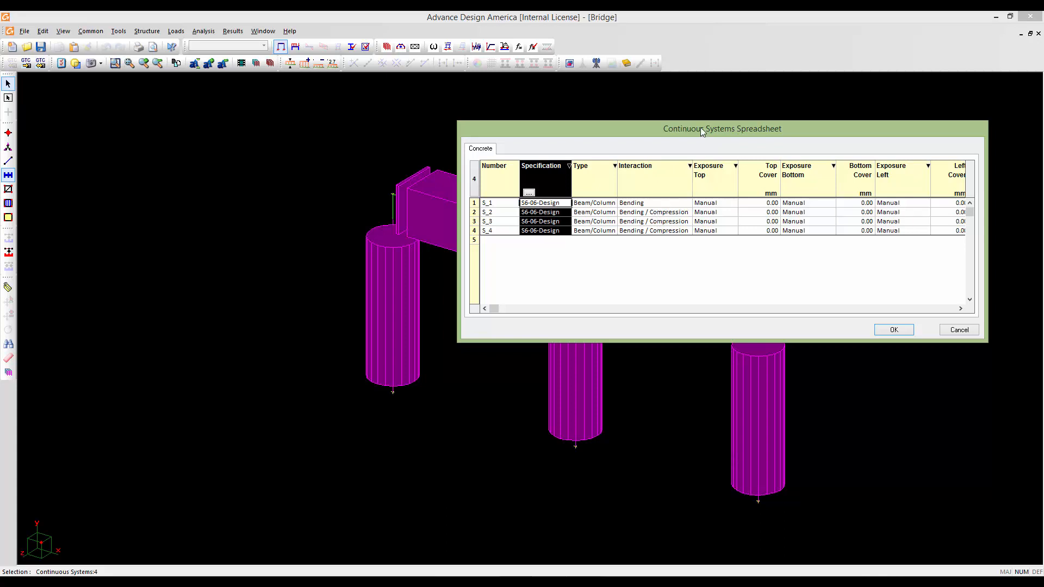
- Set the top cover of all the continuous systems to 70 mm
drag(700, 128, 634, 126)
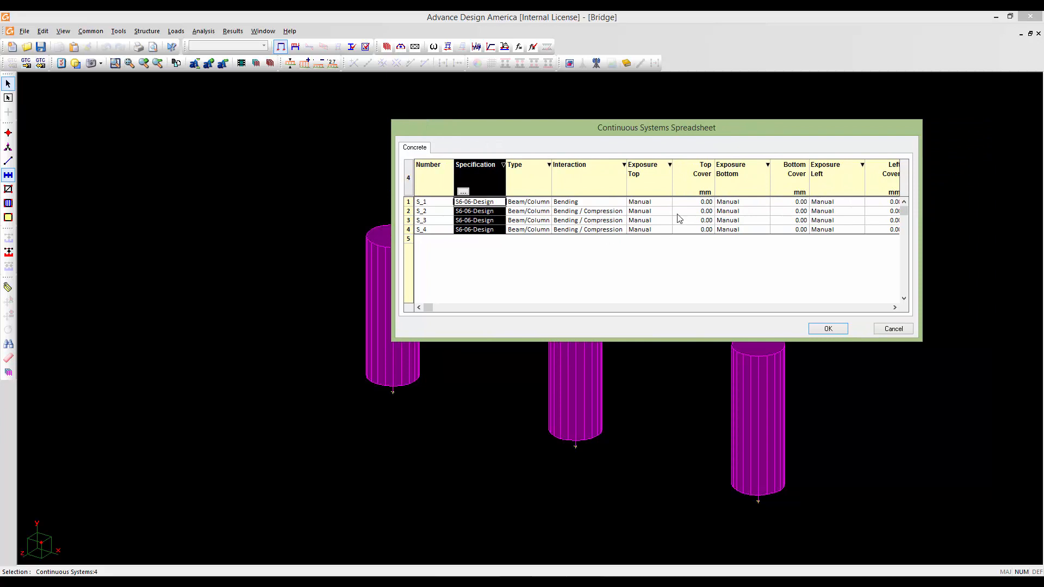
drag(704, 132, 572, 132)
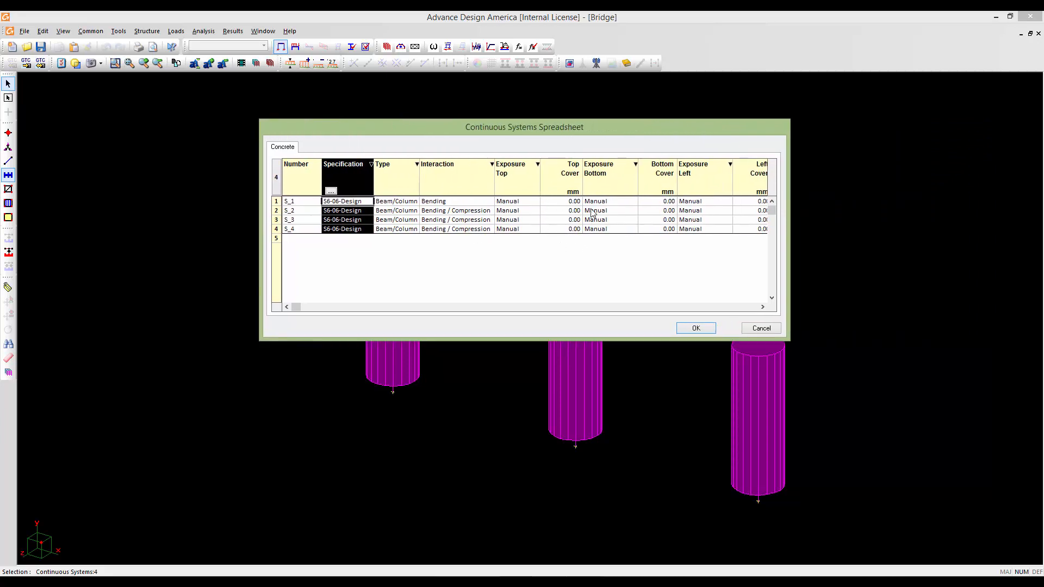
click(561, 189)
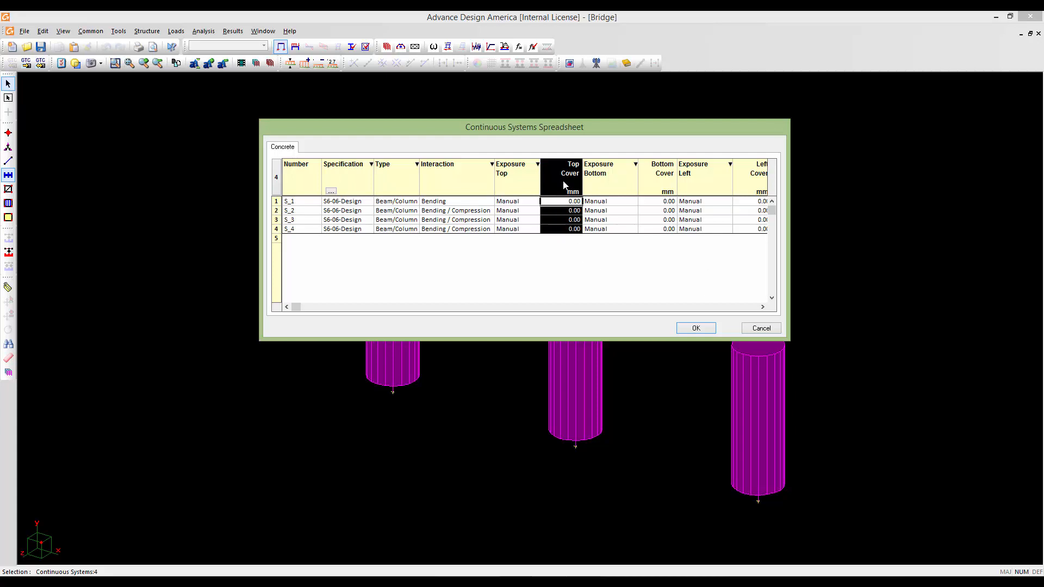
right_click(559, 183)
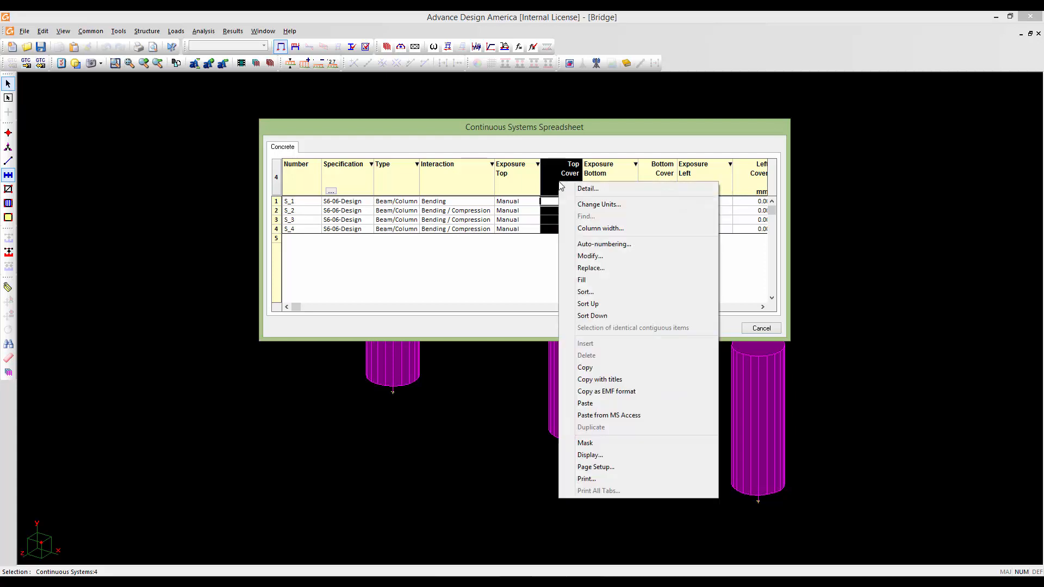
click(616, 268)
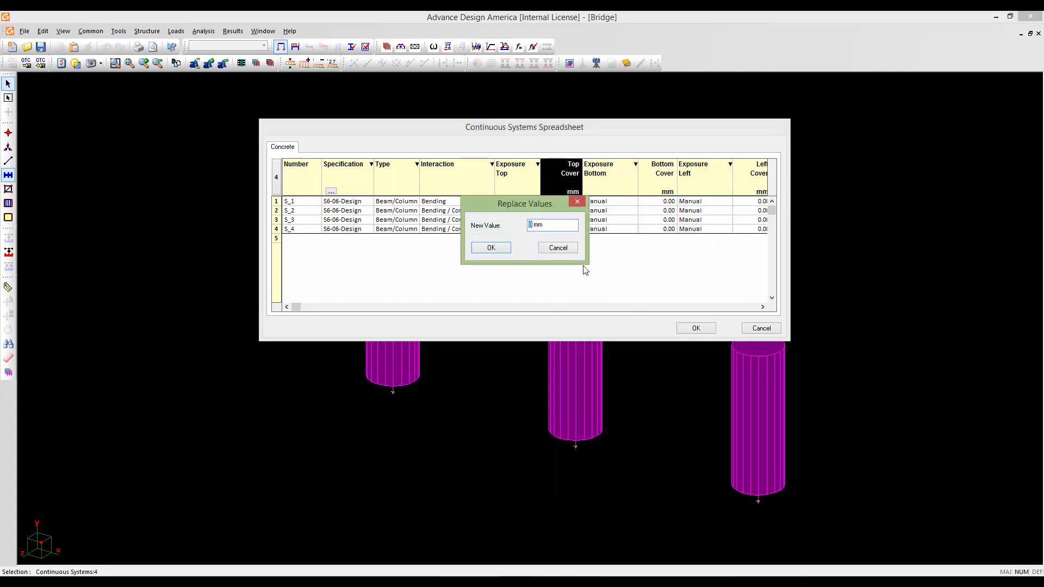
text(70)
click(492, 248)
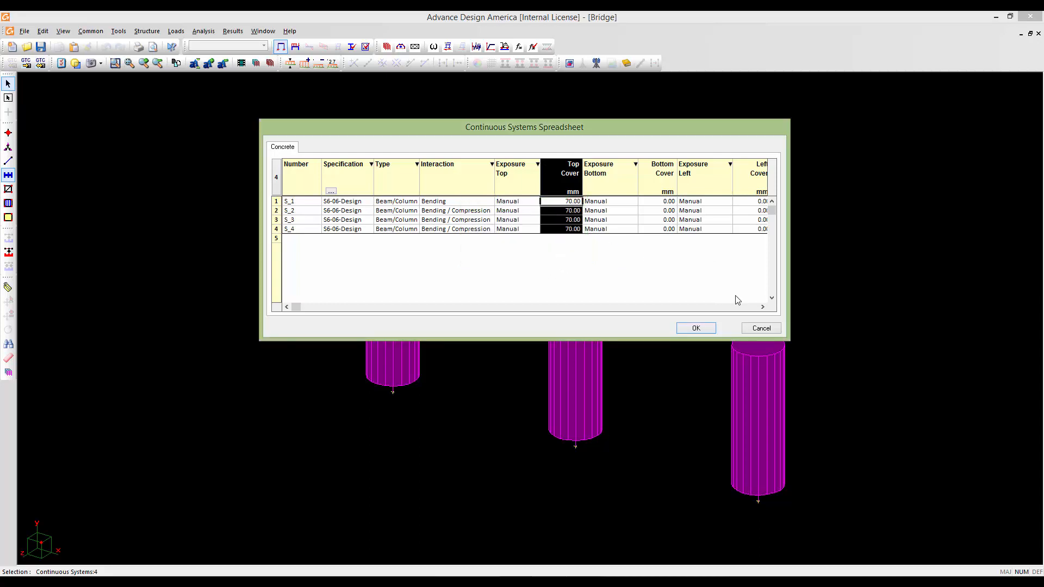
- Replace the bottom cover of all the continuous systems with 70 mm
click(653, 187)
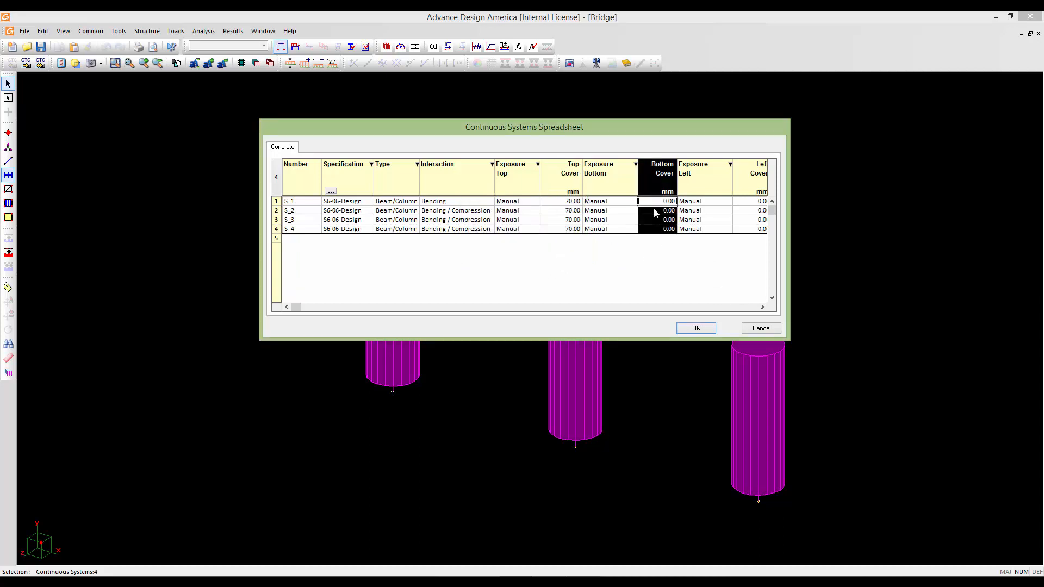
right_click(654, 211)
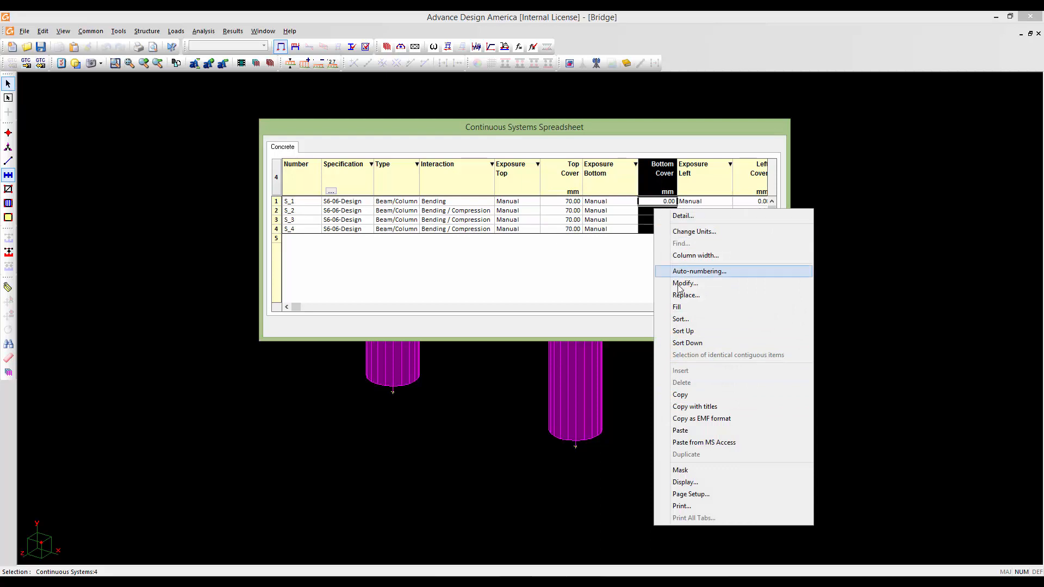
click(683, 295)
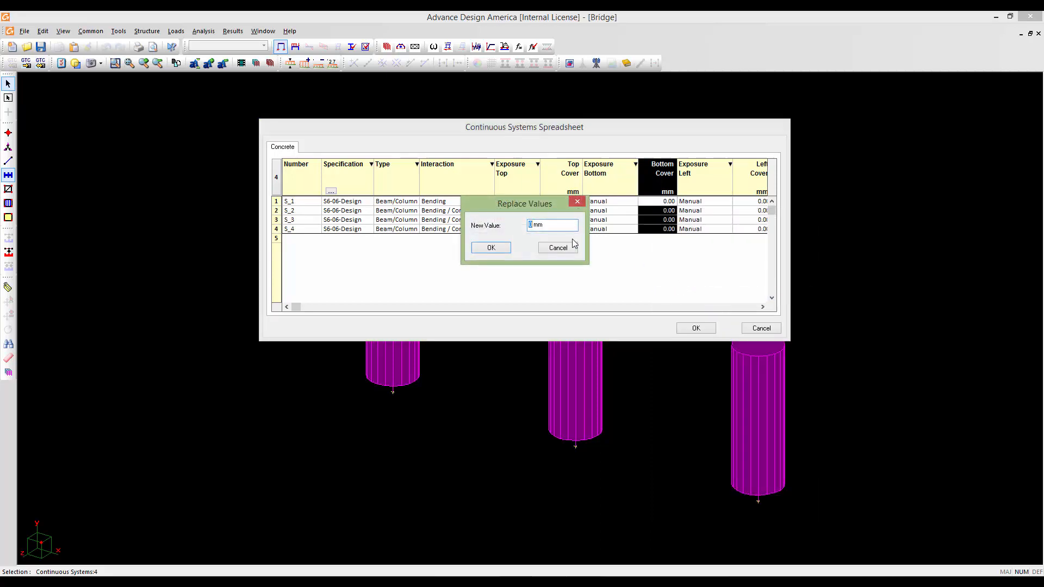
click(491, 247)
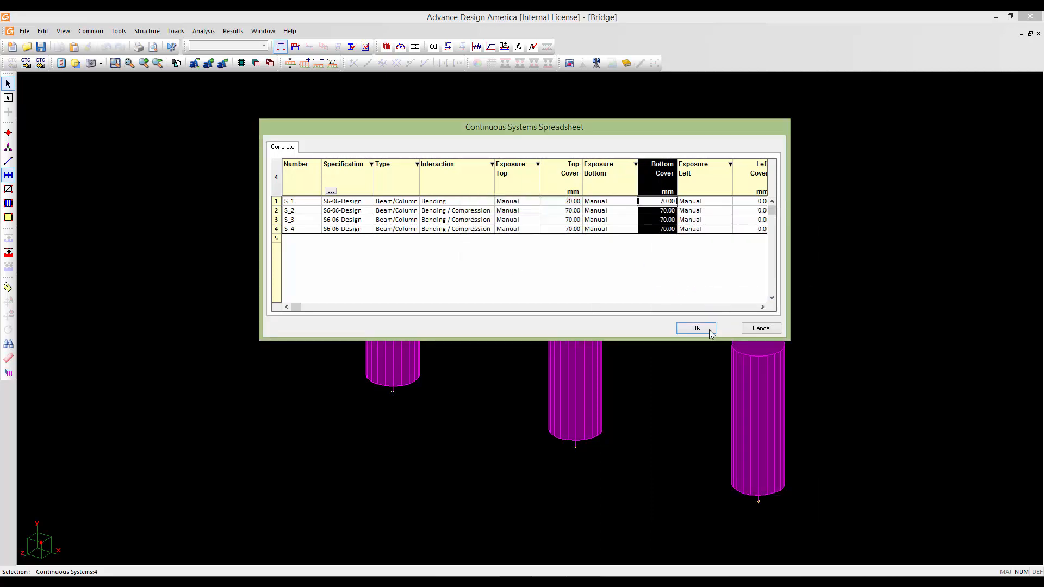
- Replace the left cover of all the listed continuous systems with 70 mm
click(763, 306)
click(762, 307)
click(762, 306)
click(761, 307)
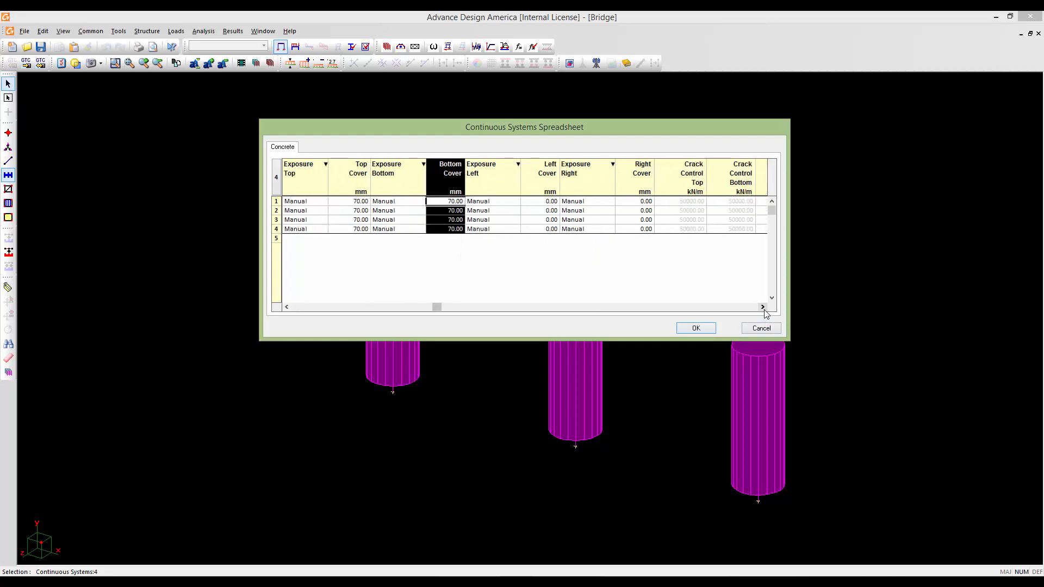
click(761, 306)
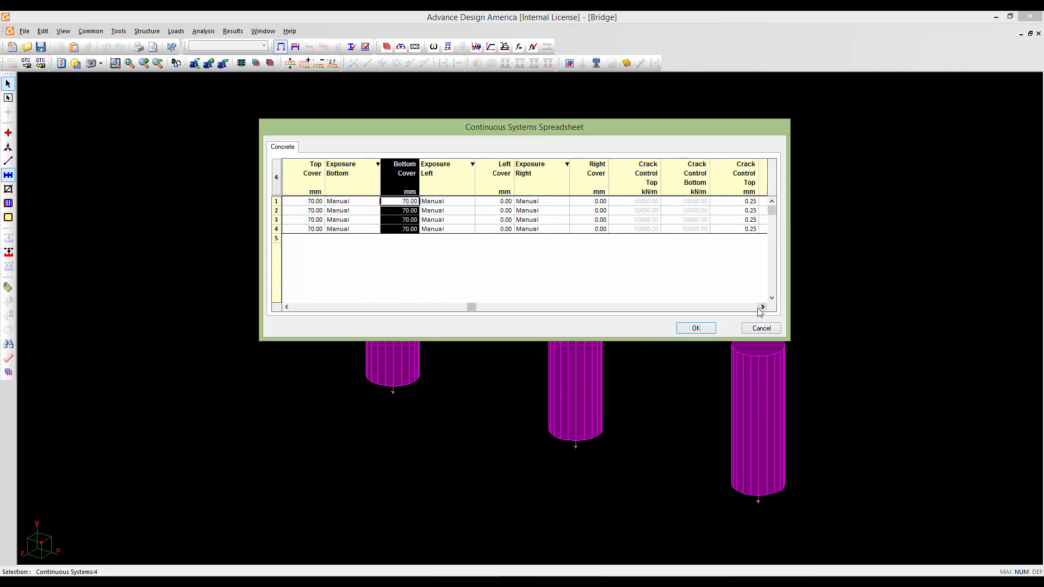
click(503, 182)
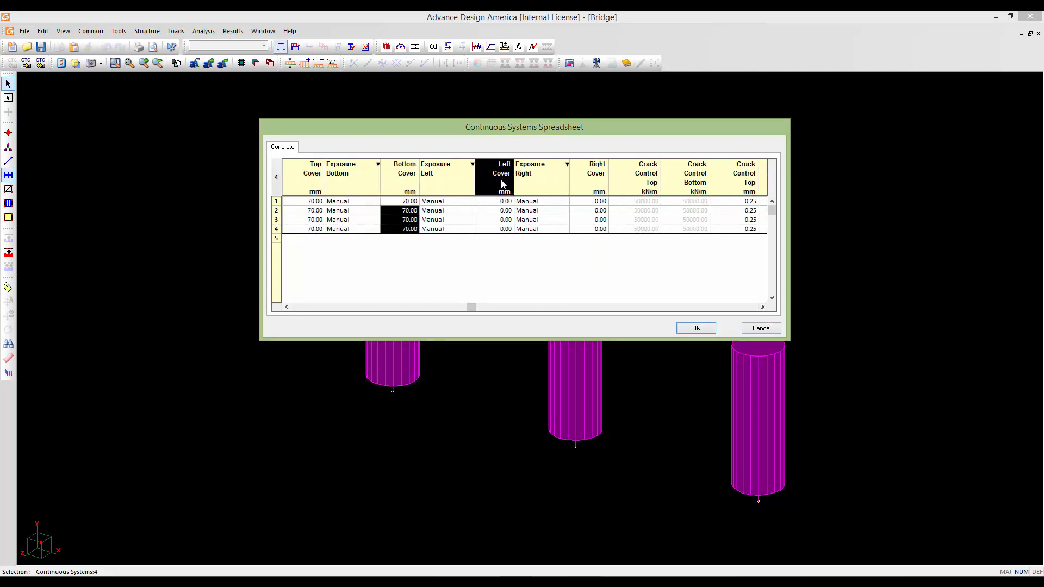
right_click(498, 207)
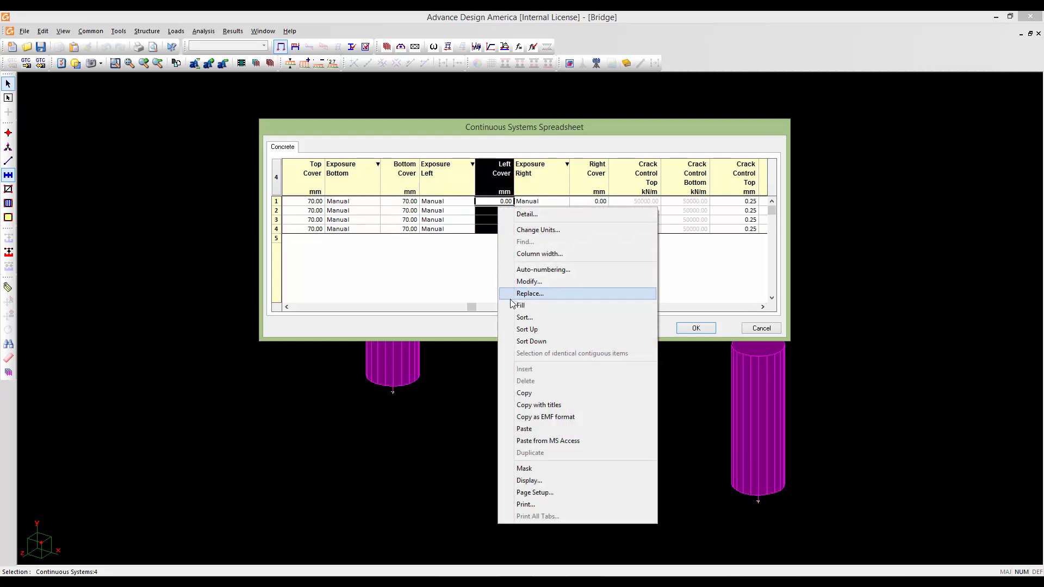
click(512, 294)
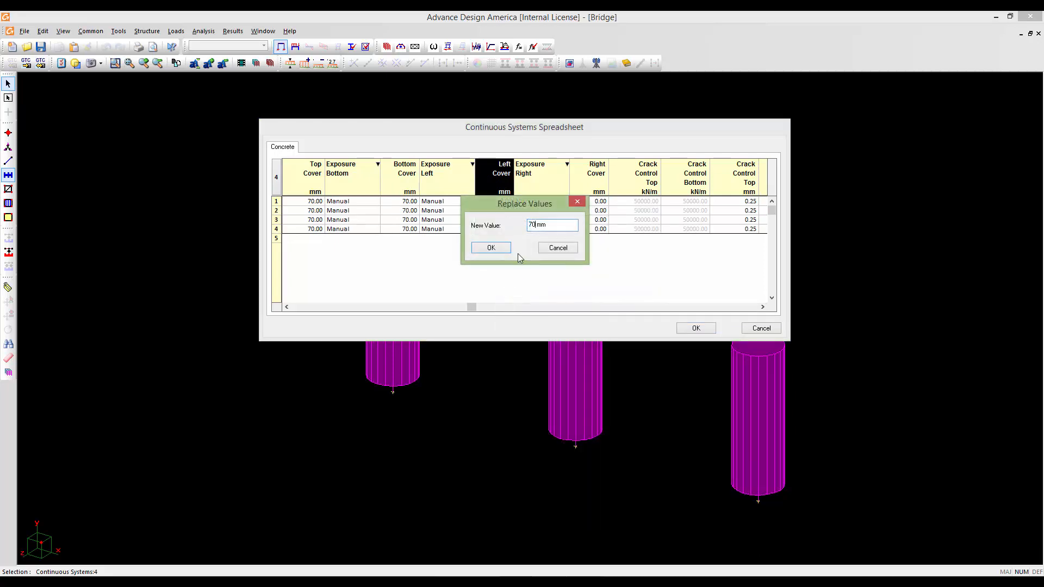
text(70)
click(490, 247)
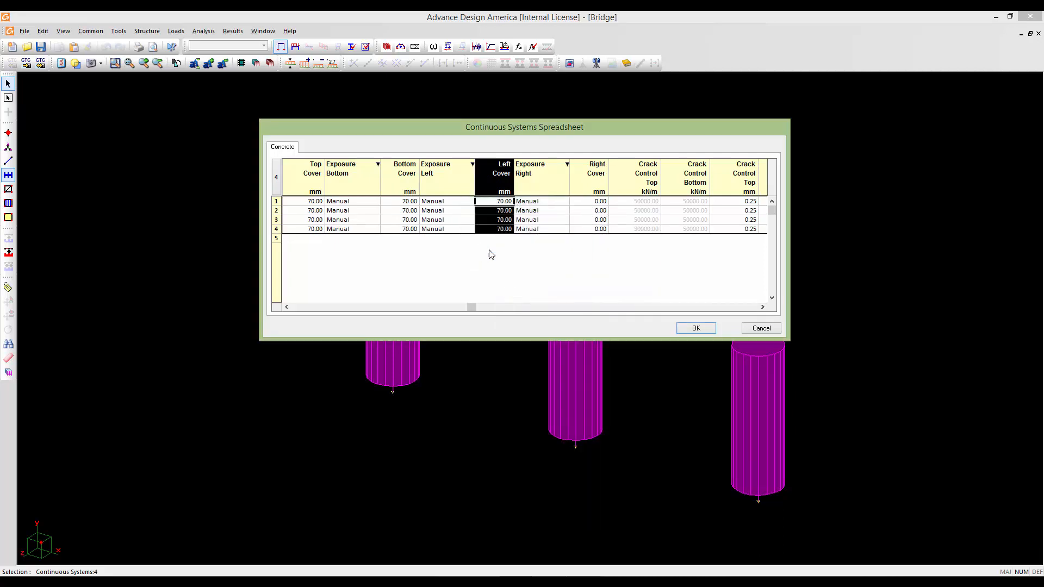
- Select the right cover values of all the listed continuous systems for replacement
click(596, 175)
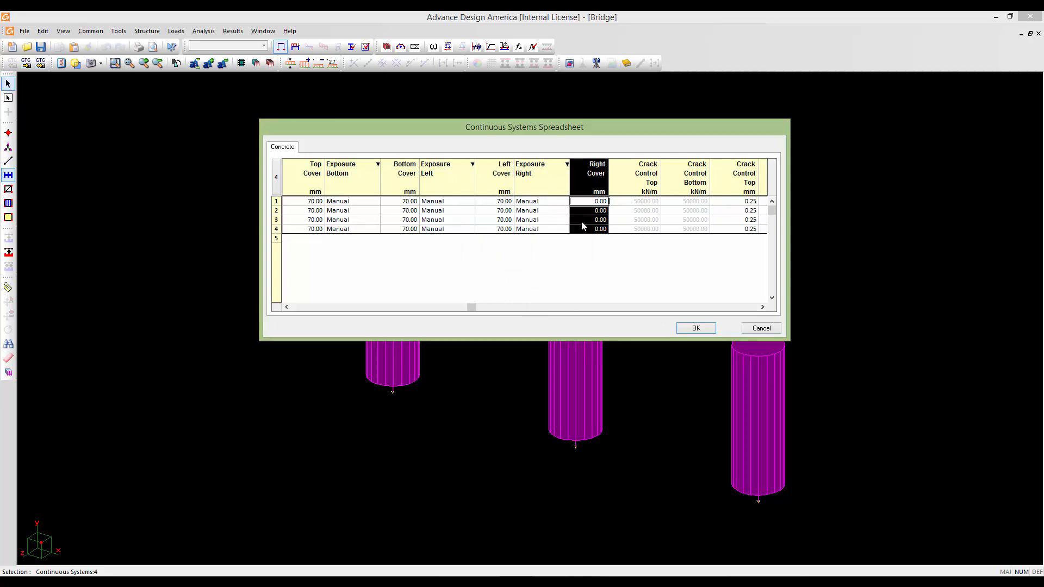
- Replace the right concrete cover of all four continuous systems with 70 mm
right_click(583, 225)
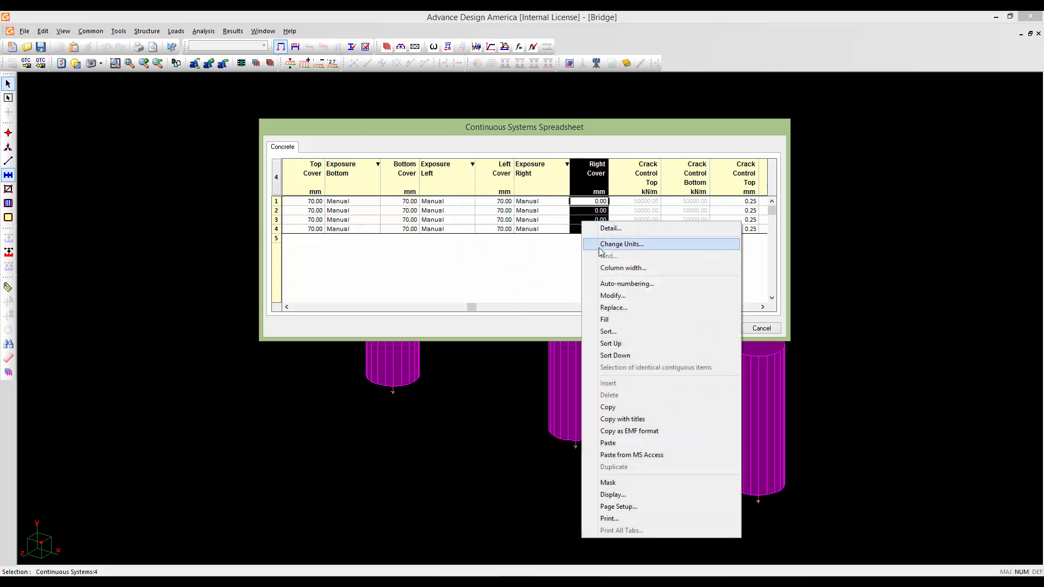
click(604, 307)
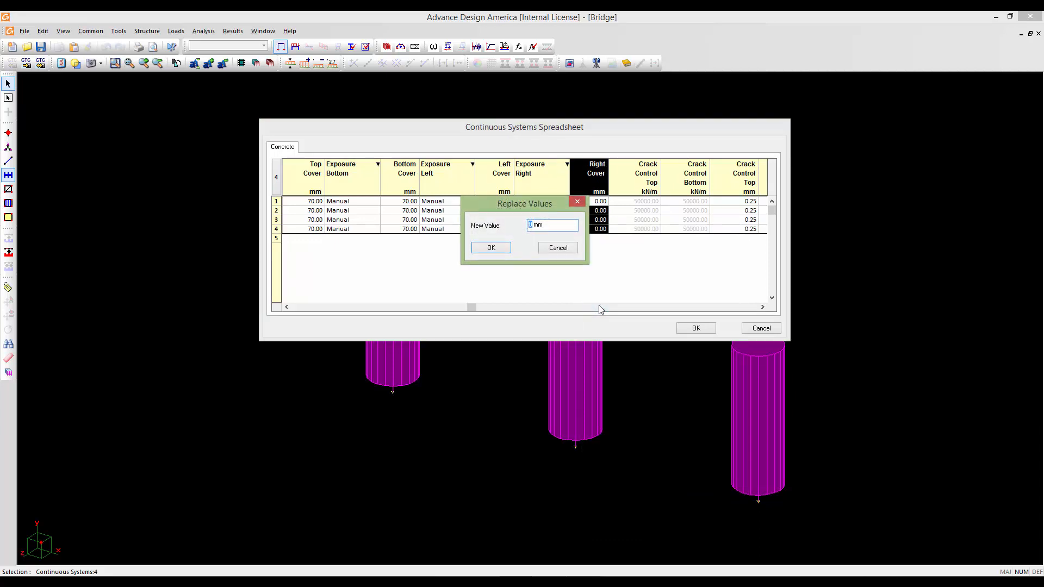
text(70)
click(491, 248)
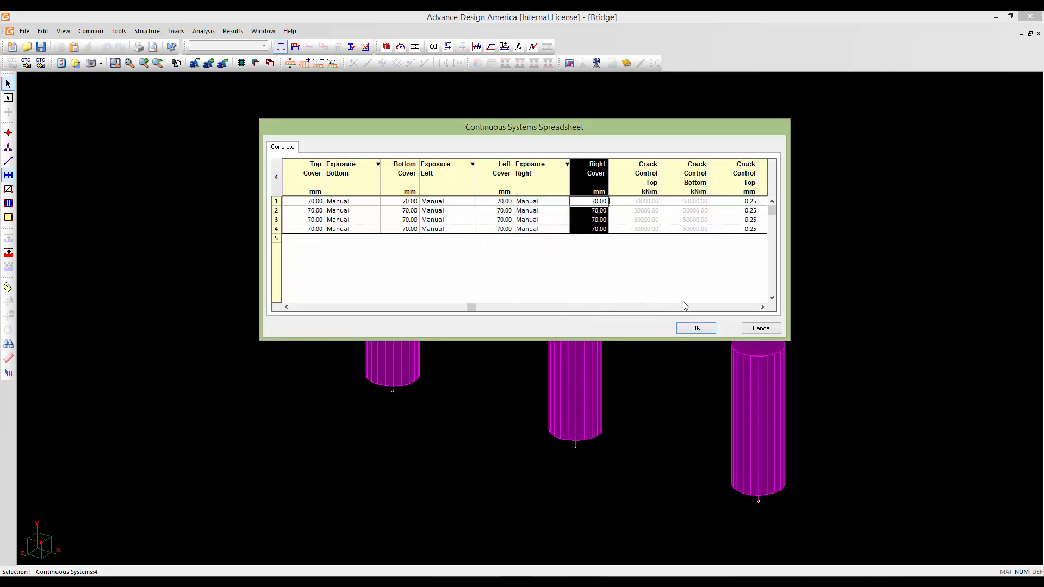
- Review the remaining concrete design parameters of the continuous systems and accept the spreadsheet
click(763, 307)
click(763, 307)
click(763, 307)
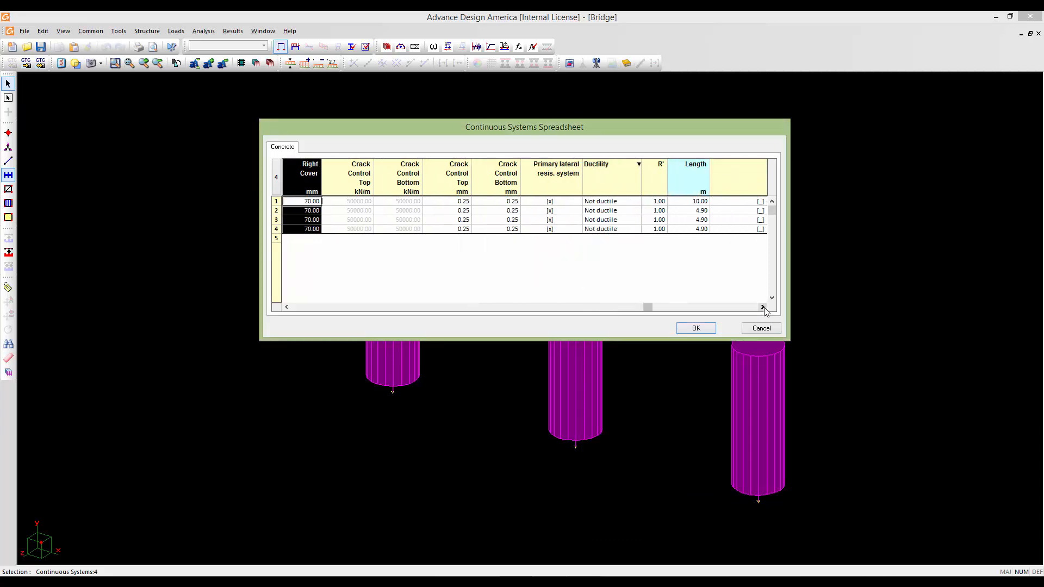
click(762, 307)
click(763, 307)
drag(753, 307, 296, 307)
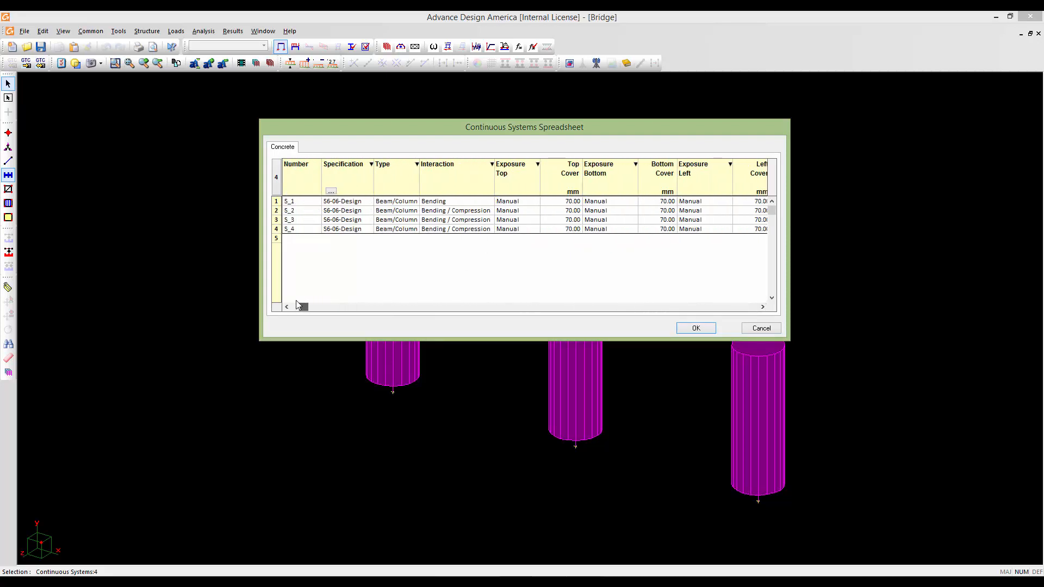
click(763, 307)
drag(328, 309, 296, 307)
click(695, 329)
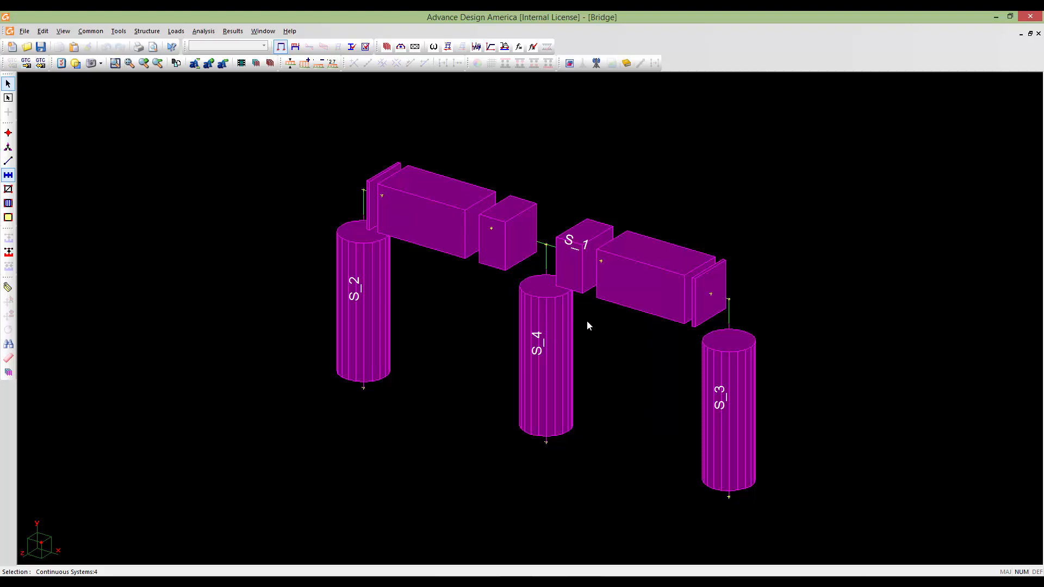
- Examine the deep foundation models defined for the bridge and close their spreadsheet without changes
middle_drag(603, 402, 579, 372)
scroll(605, 396, down, 1)
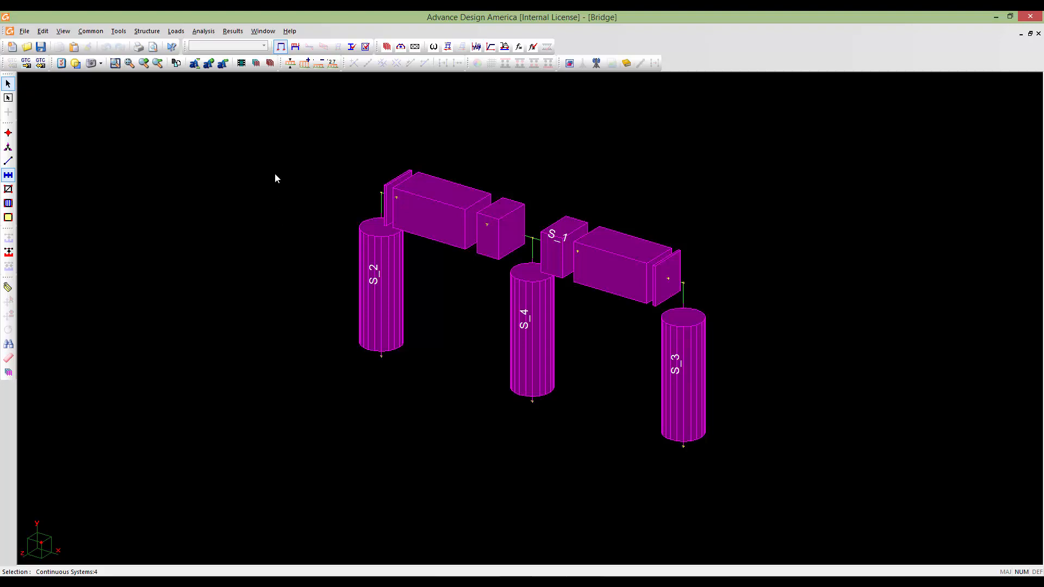
click(147, 31)
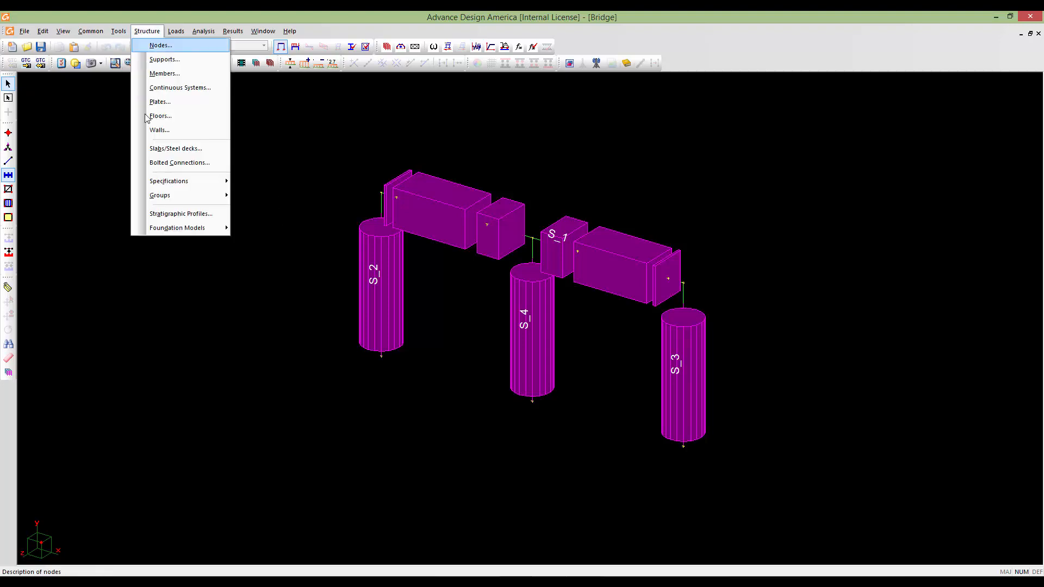
mouse_move(169, 229)
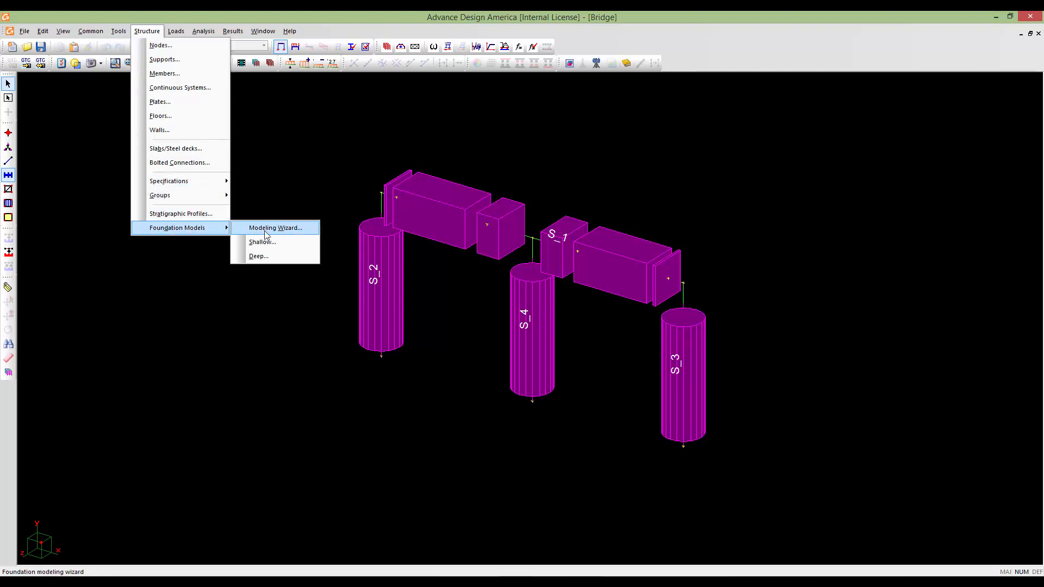
click(261, 257)
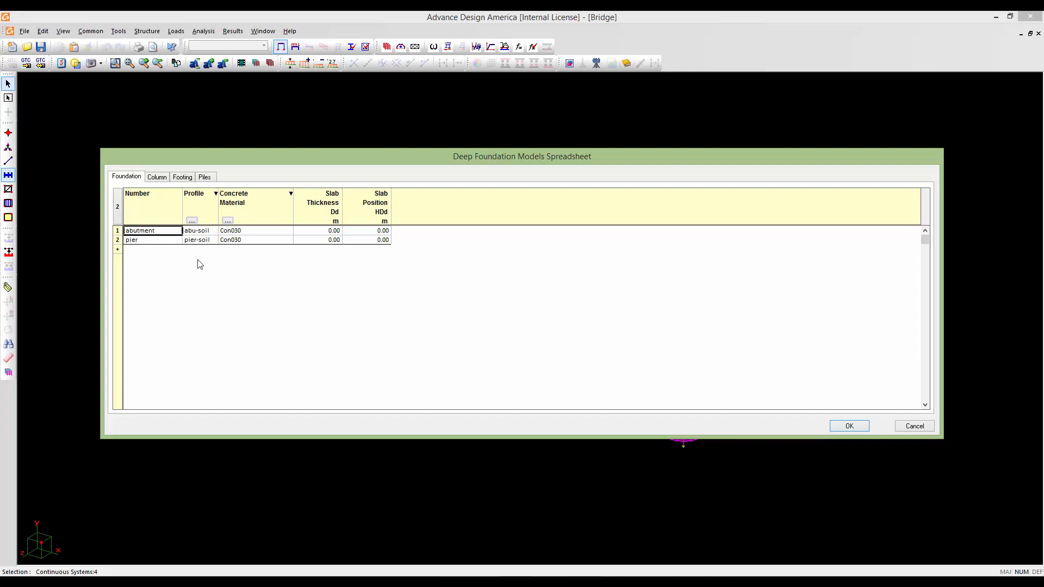
click(914, 426)
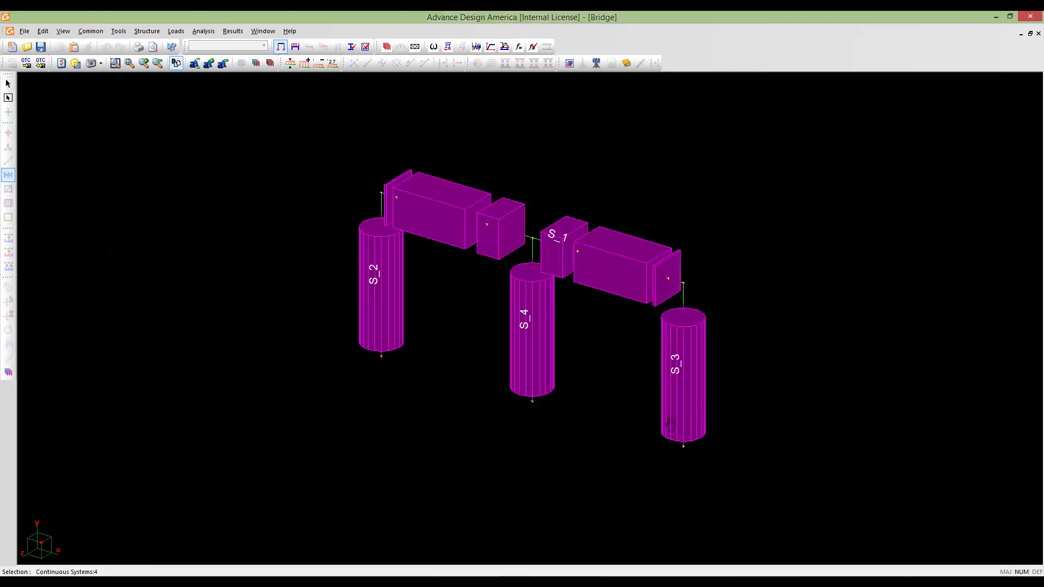
- Change the type of the base nodes under columns S_2, S_4 and S_3 to Support in the nodes spreadsheet
scroll(582, 399, up, 2)
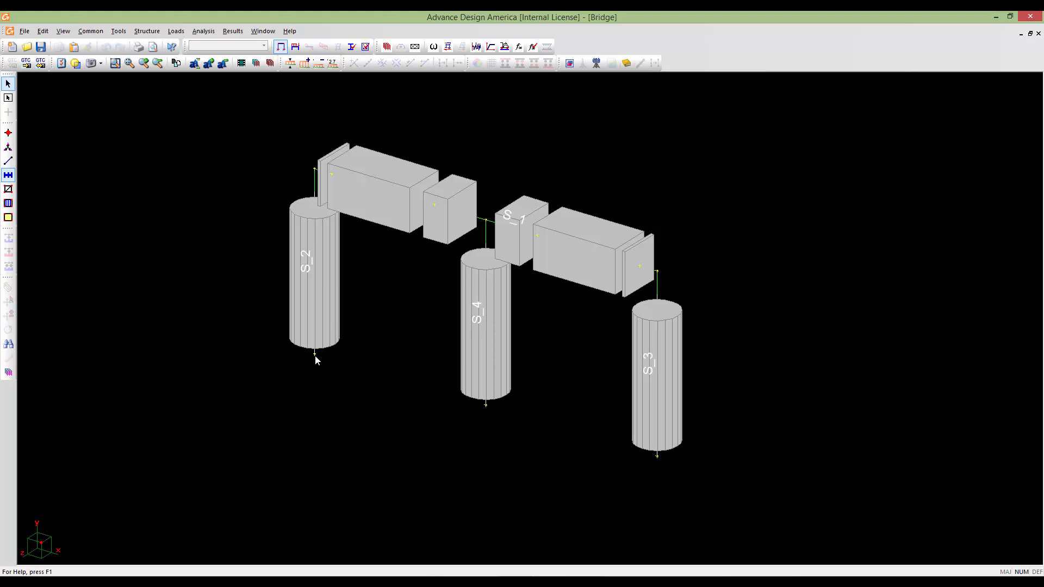
click(8, 133)
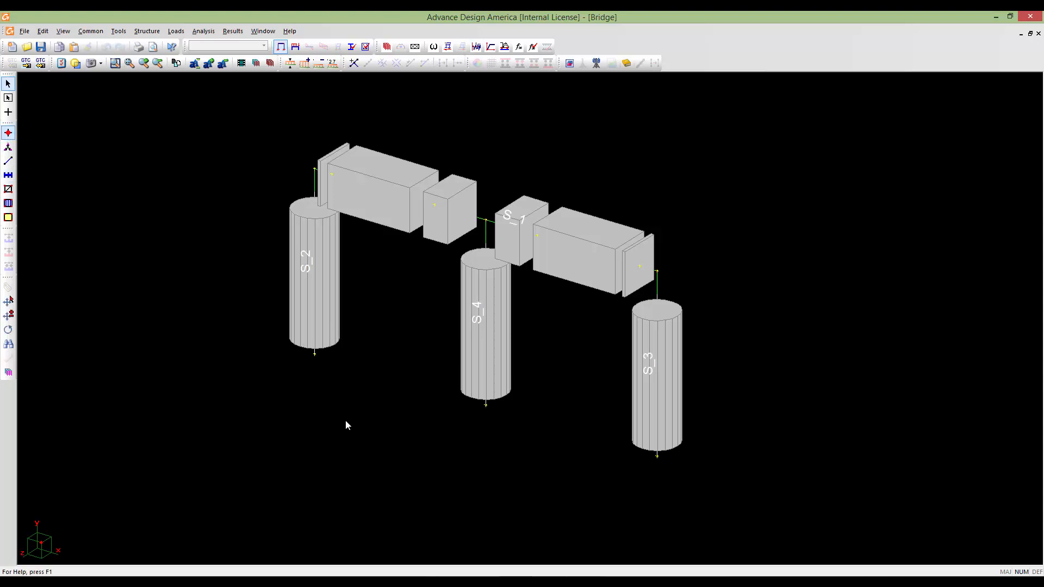
click(313, 353)
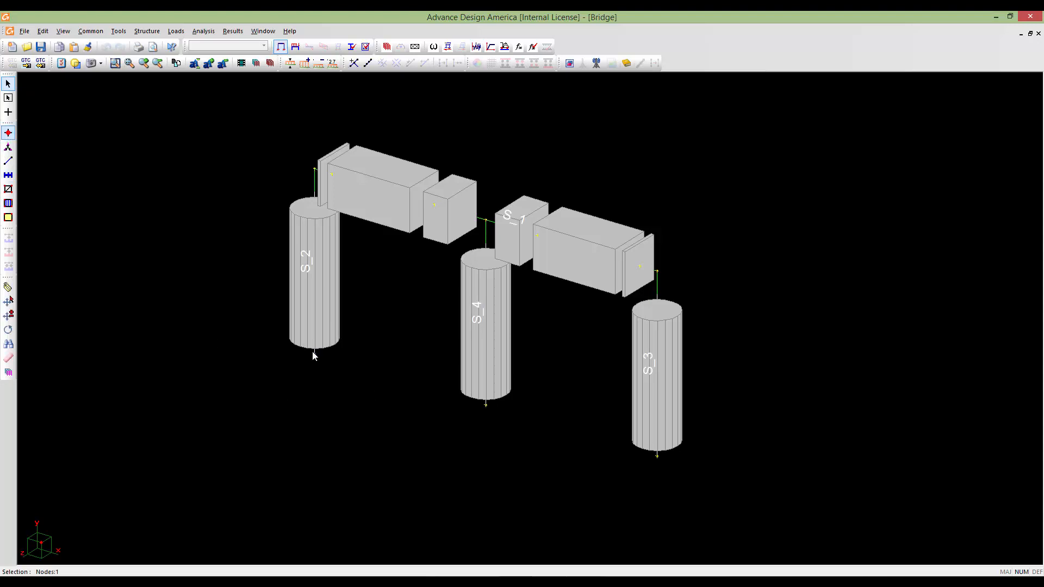
click(485, 408)
click(656, 457)
double_click(655, 459)
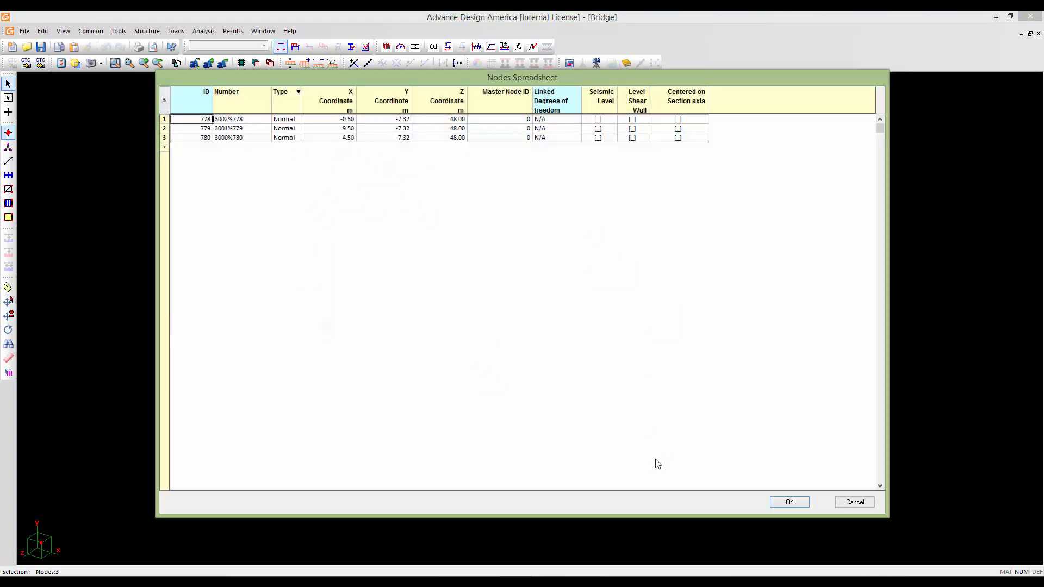
click(289, 103)
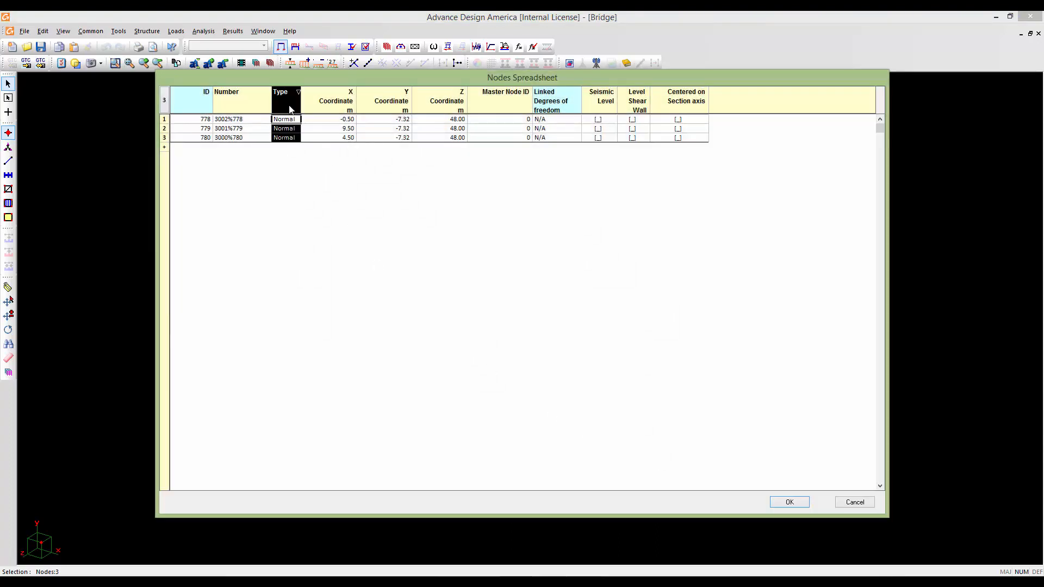
right_click(289, 130)
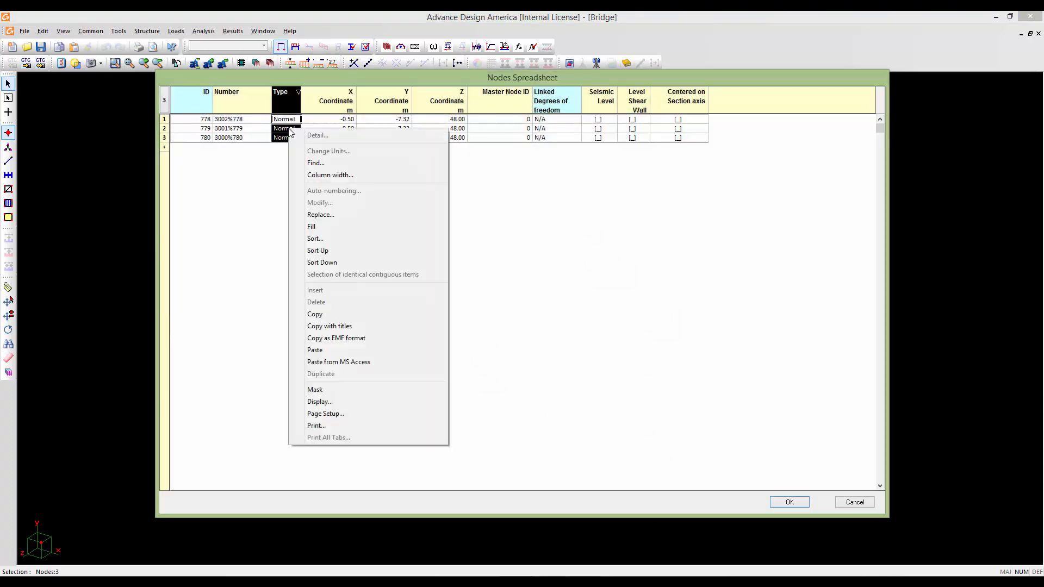
click(308, 216)
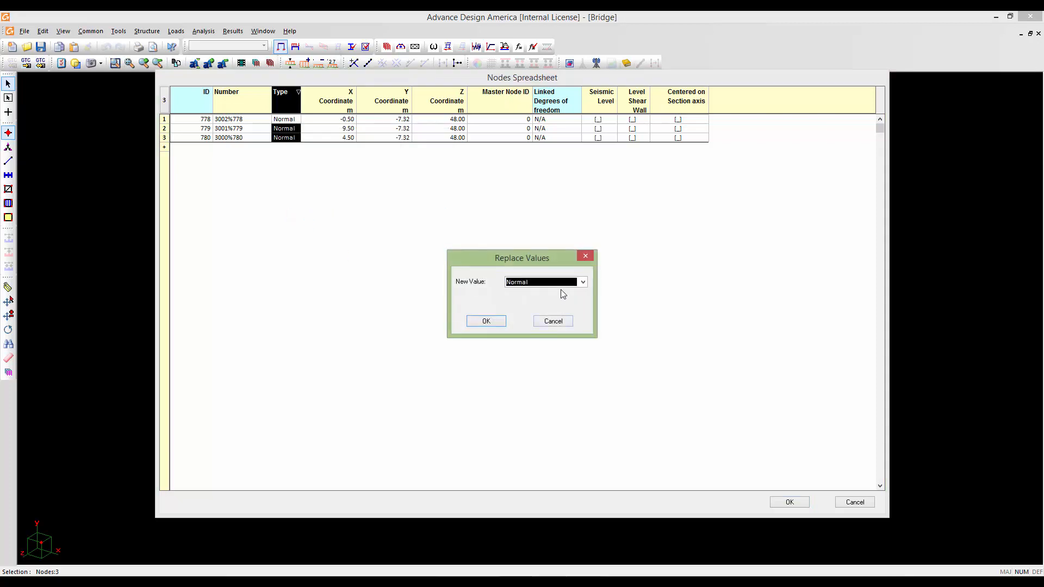
click(562, 283)
click(538, 297)
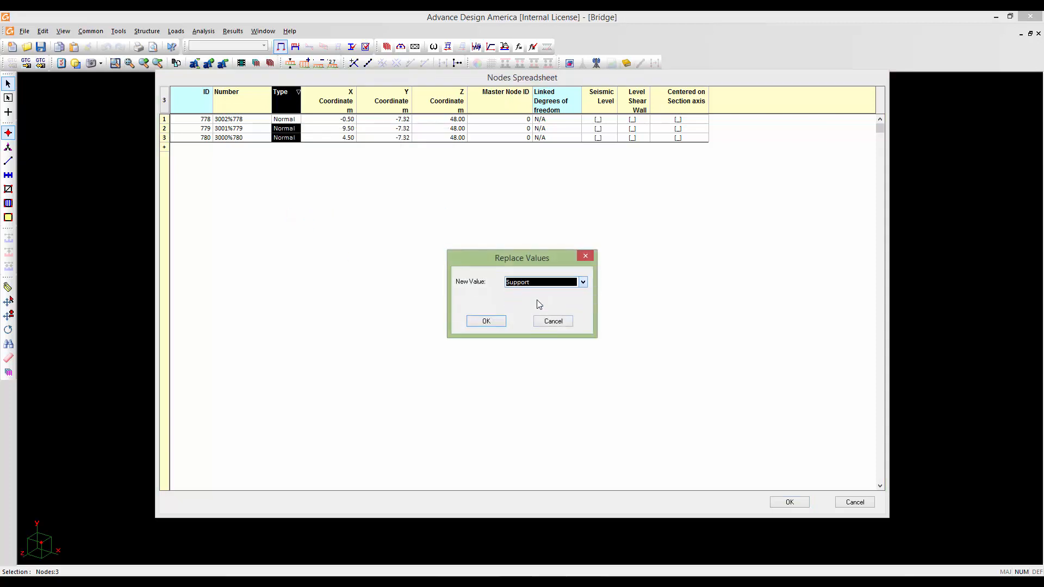
click(493, 322)
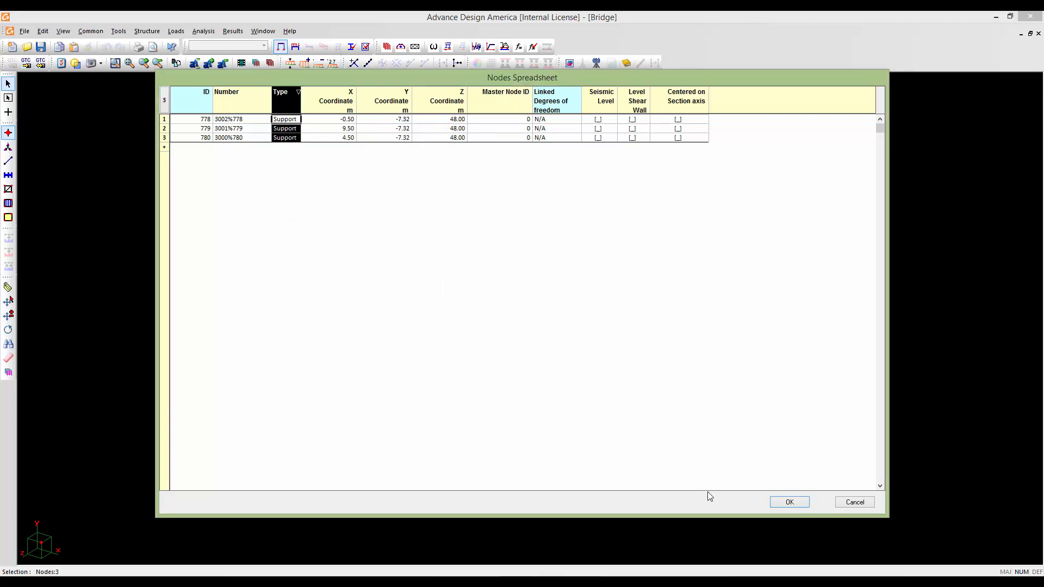
click(789, 502)
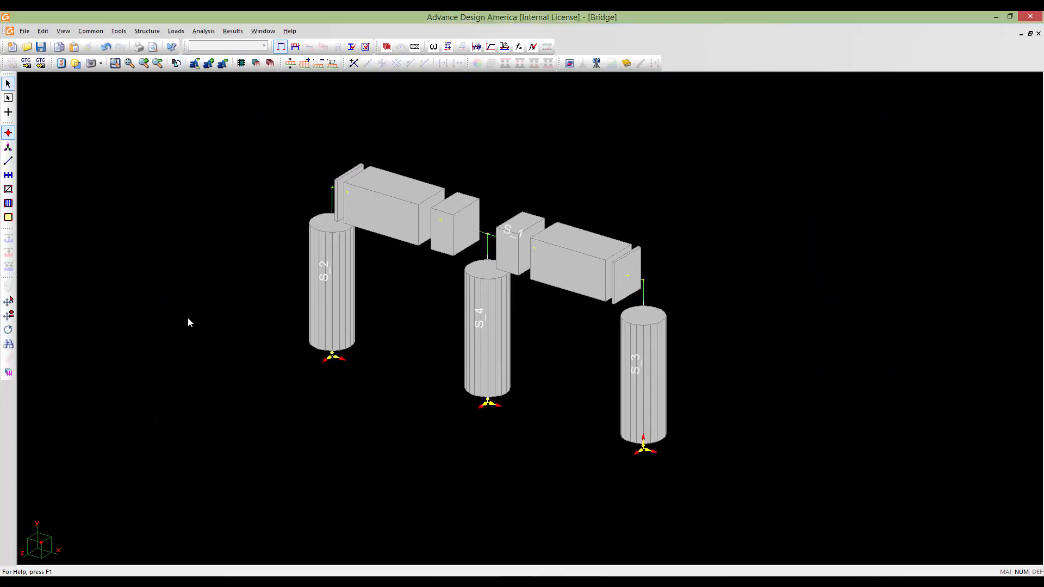
- Assign the foundation model pier to the support under column S_2
click(9, 147)
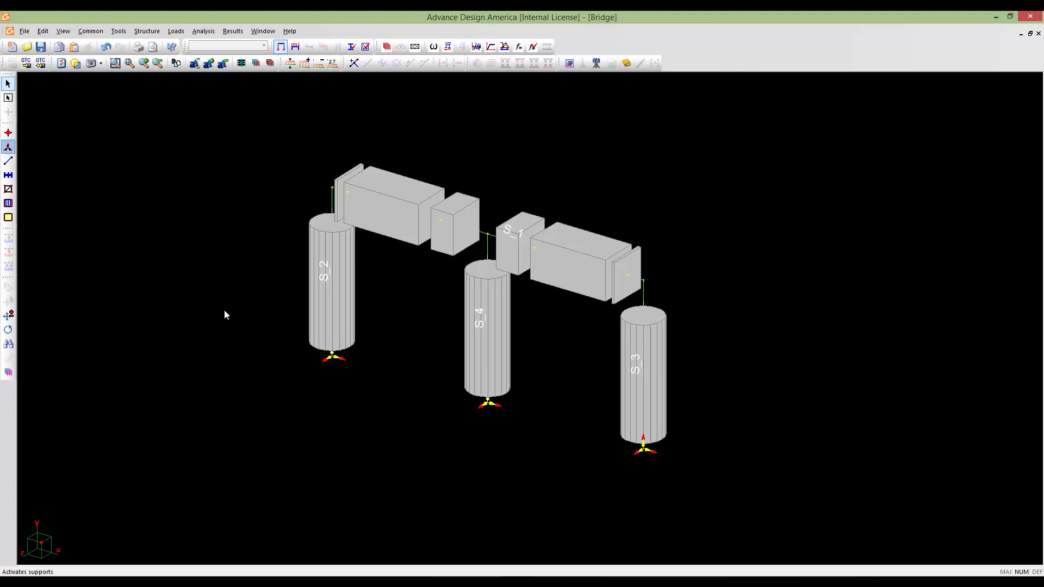
double_click(330, 359)
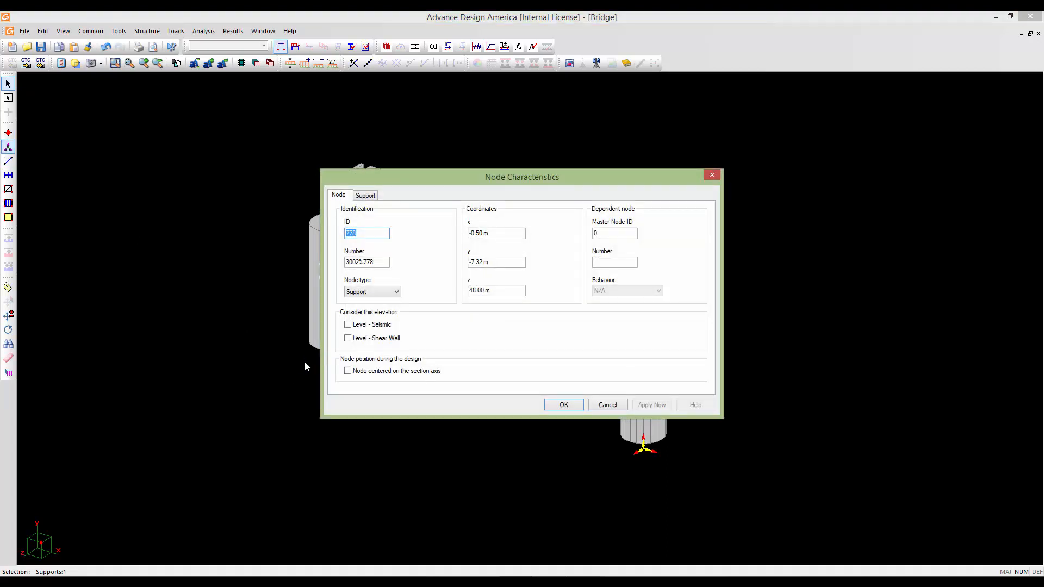
click(367, 197)
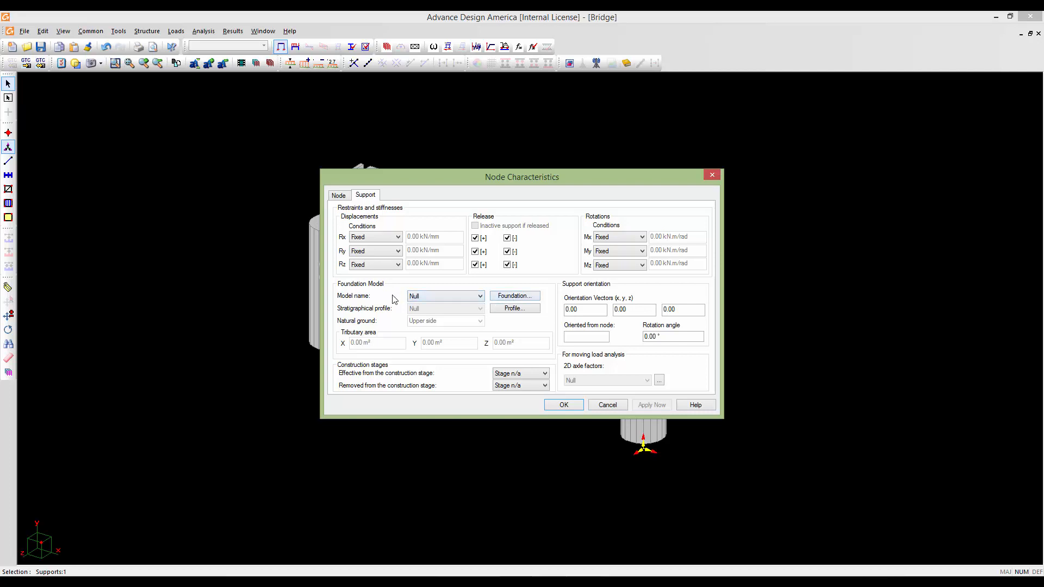
click(481, 296)
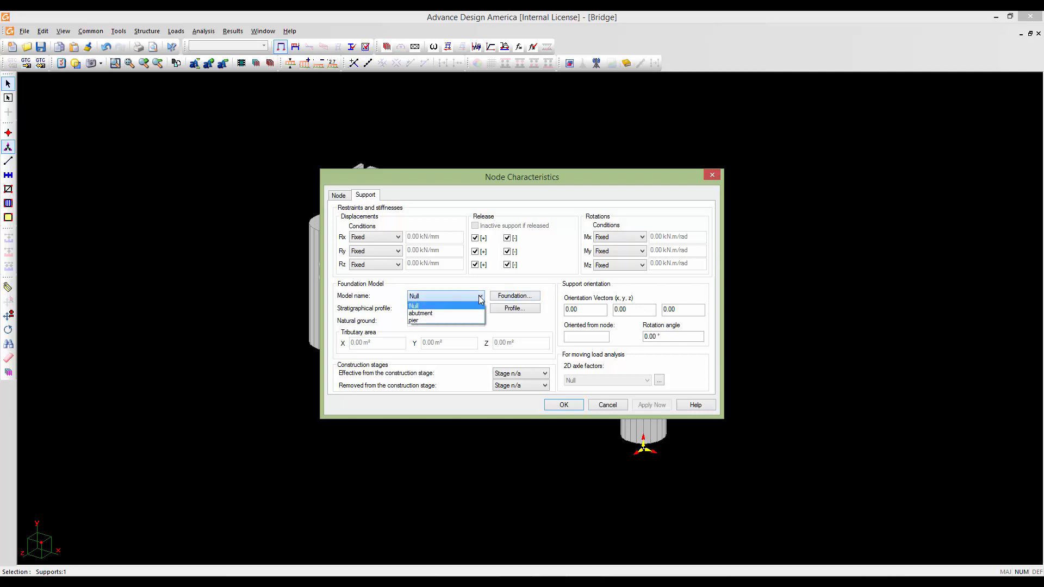
click(436, 321)
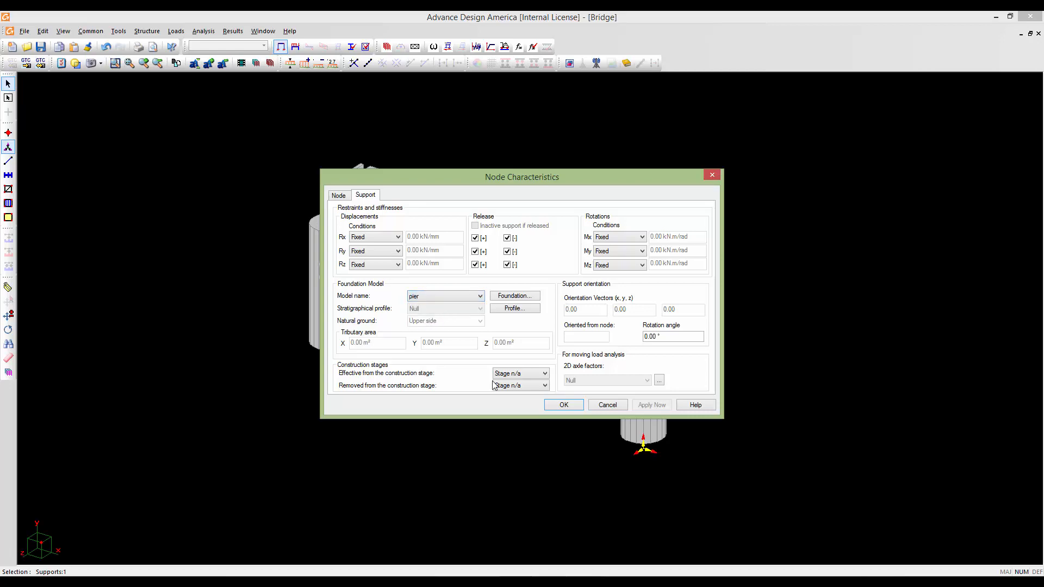
click(555, 407)
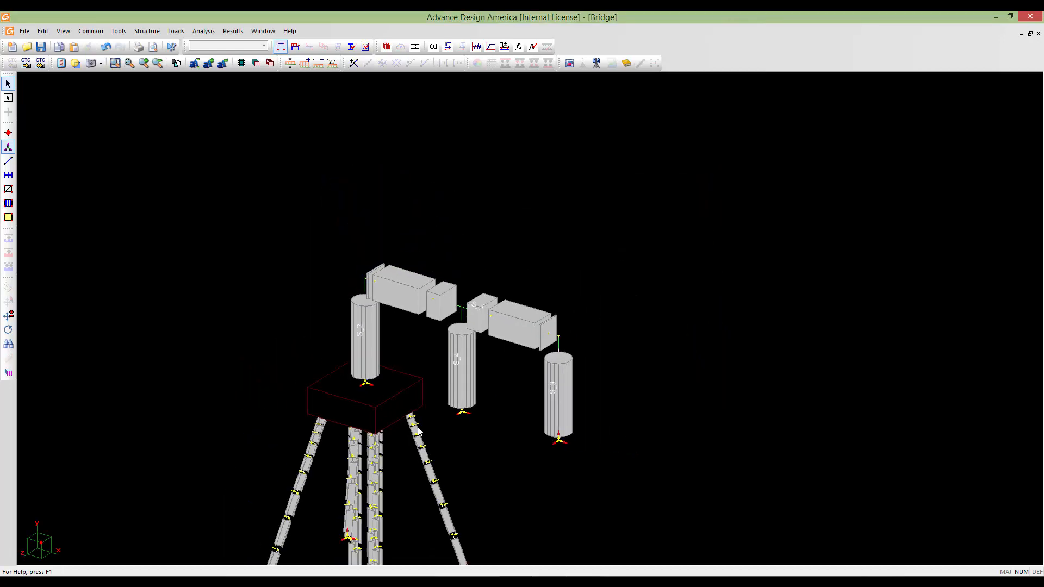
- Assign the foundation model abutment to the support under column S_4
scroll(417, 430, down, 4)
middle_drag(416, 430, 413, 340)
scroll(375, 394, up, 5)
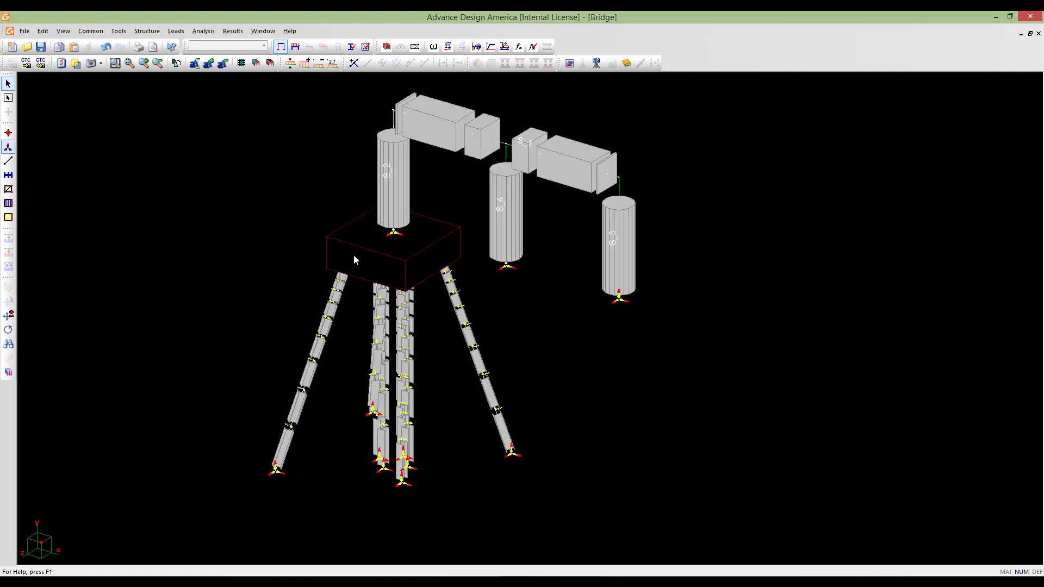
scroll(446, 275, up, 3)
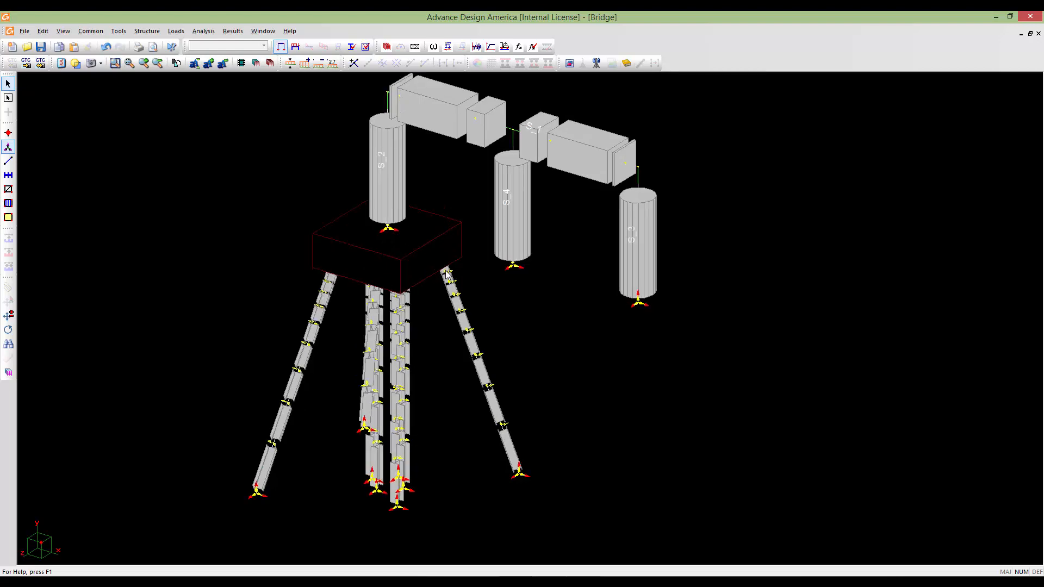
scroll(382, 218, down, 4)
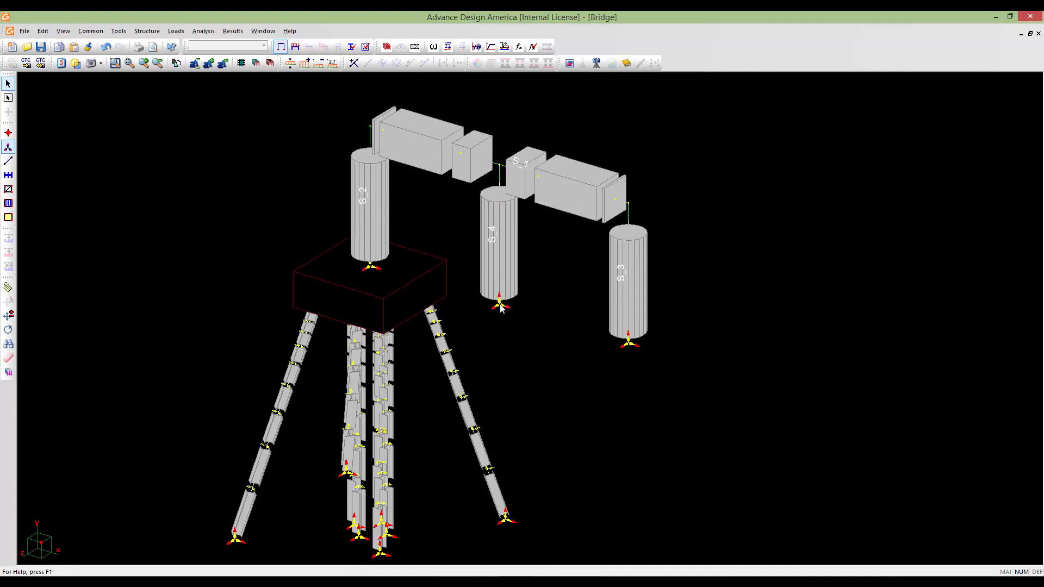
double_click(501, 307)
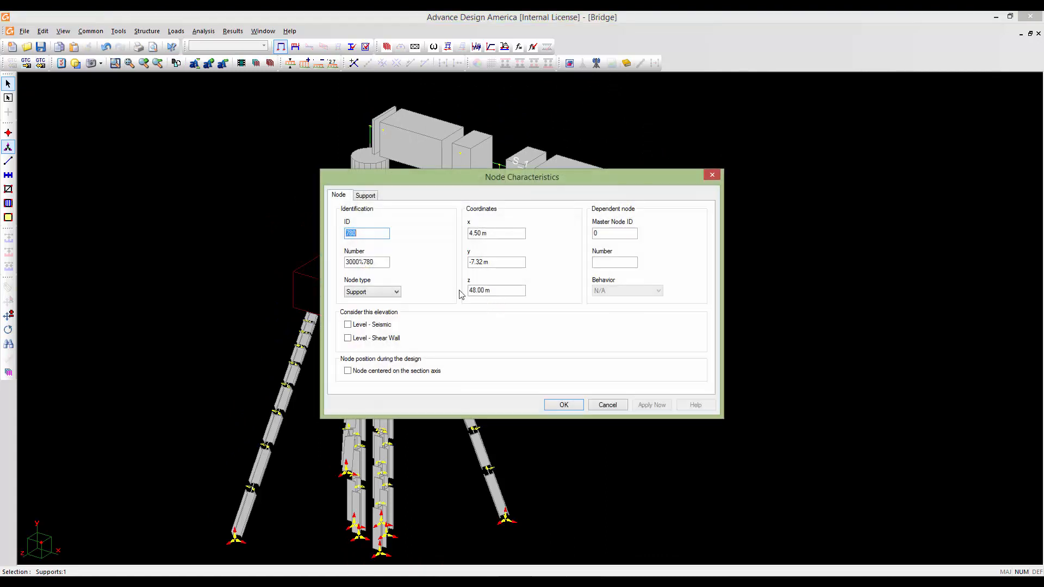
click(365, 195)
click(464, 296)
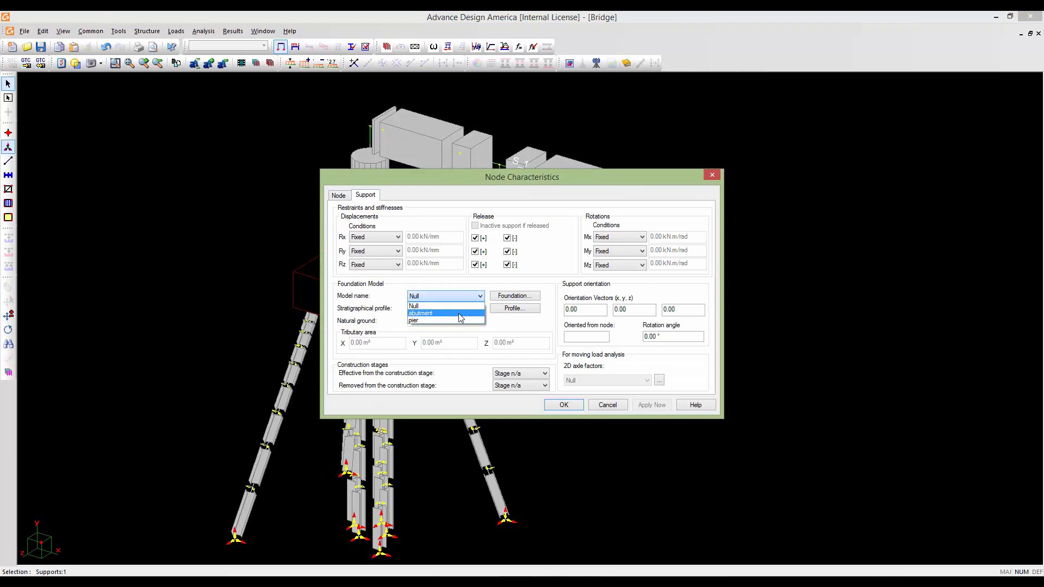
click(458, 313)
click(562, 403)
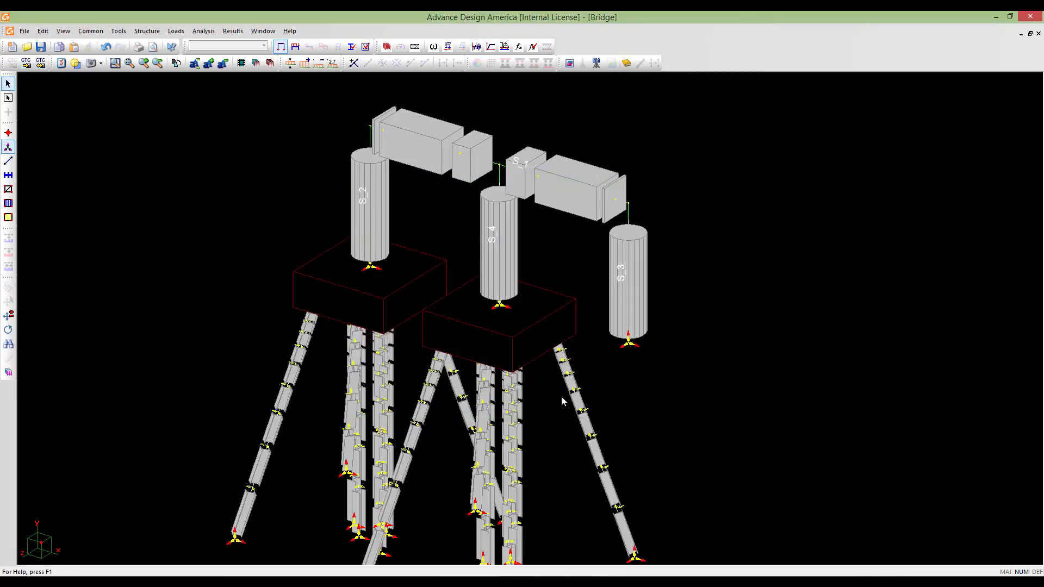
- Assign a deep foundation model to the support under column S_3
double_click(626, 349)
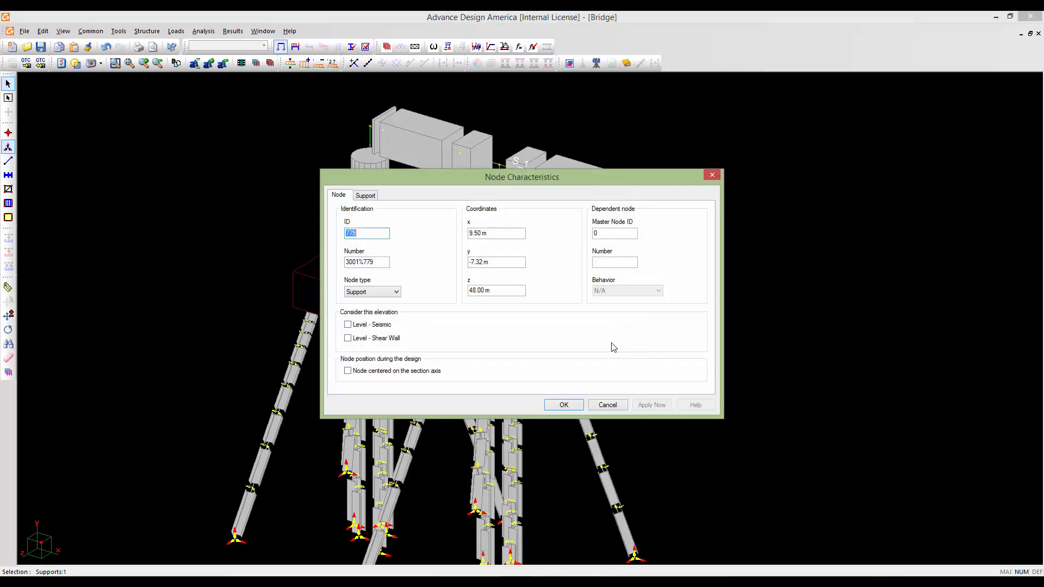
click(365, 196)
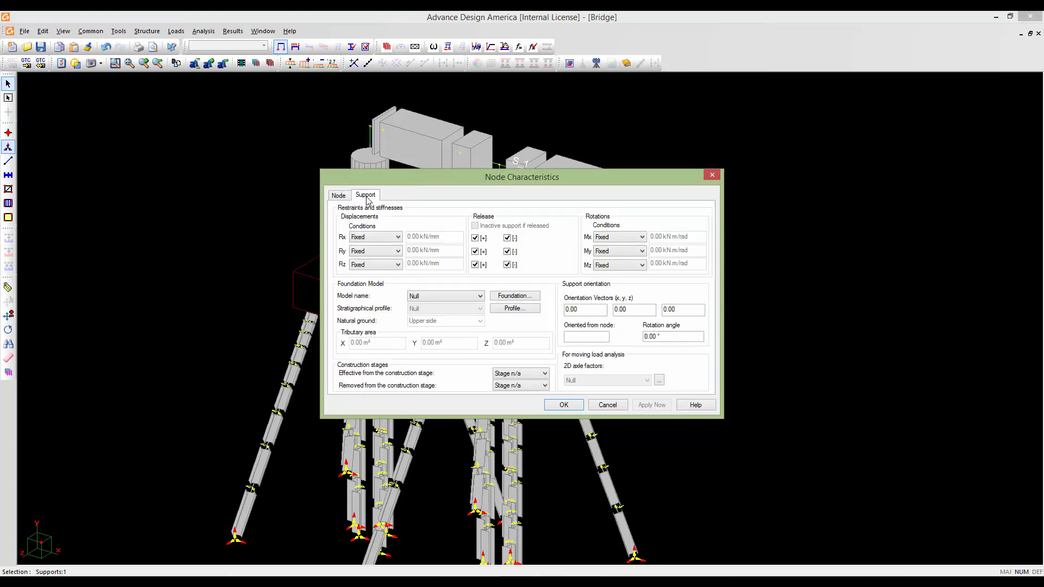
click(463, 298)
click(463, 312)
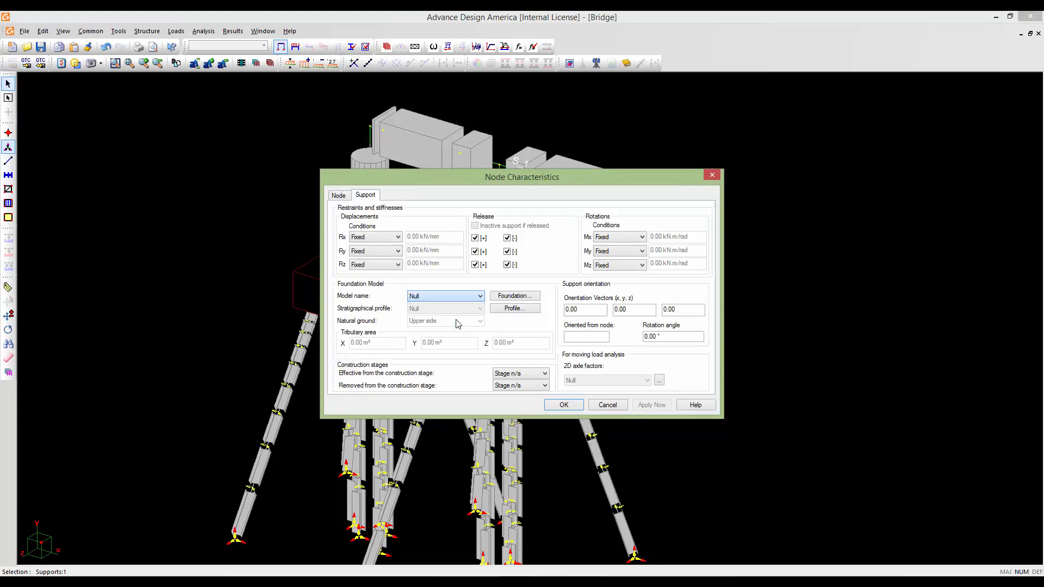
click(558, 408)
- Examine the pile caps and pile groups under the three pier columns
scroll(557, 380, down, 11)
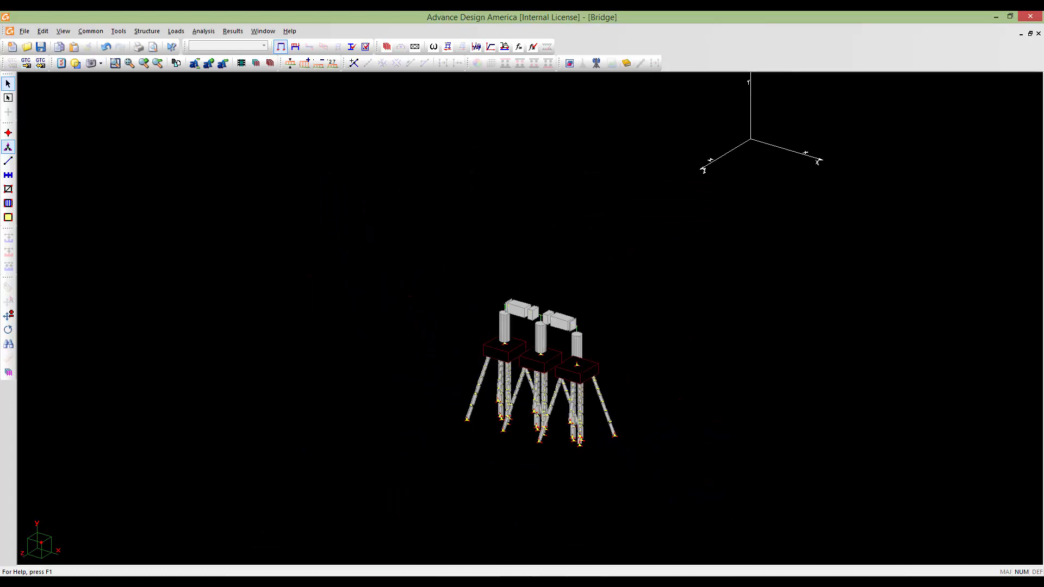
scroll(576, 364, up, 1)
middle_drag(575, 364, 519, 346)
scroll(520, 349, up, 5)
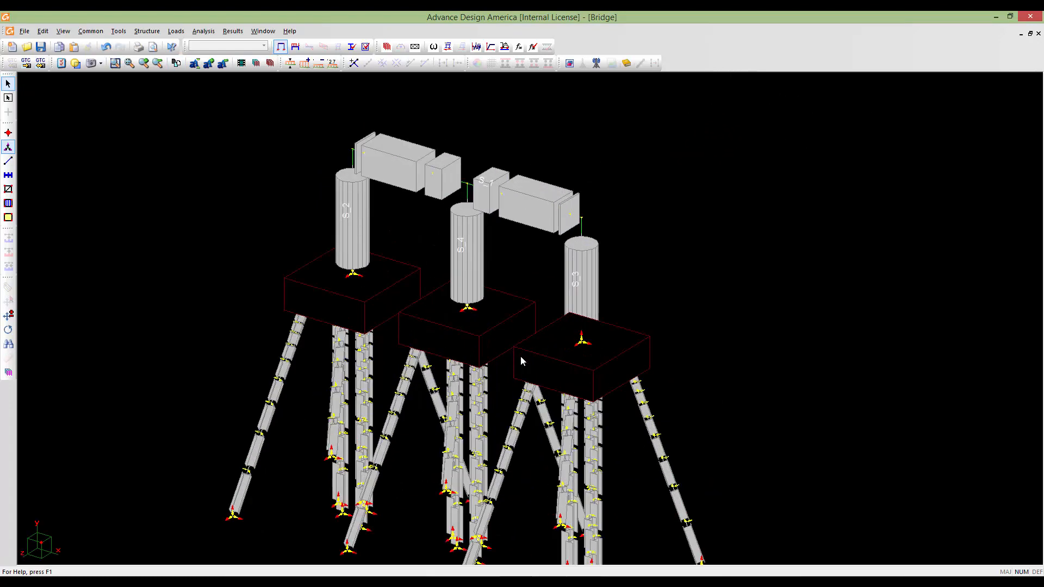
scroll(501, 472, down, 3)
middle_drag(501, 472, 511, 311)
scroll(538, 372, up, 1)
middle_drag(520, 275, 501, 310)
scroll(502, 315, down, 4)
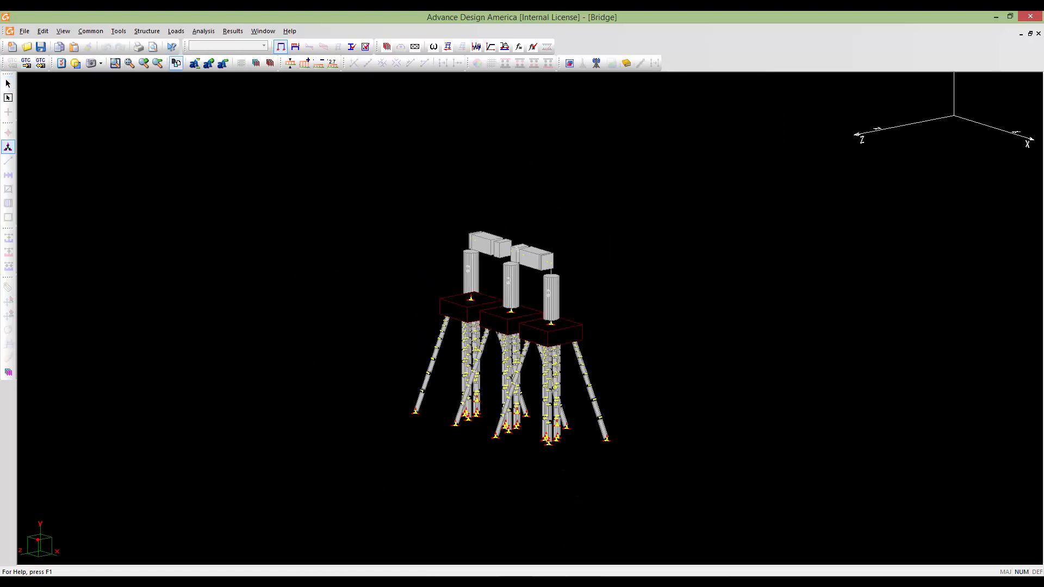
- Display the complete bridge model again, including the deck and both abutments
click(266, 66)
scroll(442, 188, down, 3)
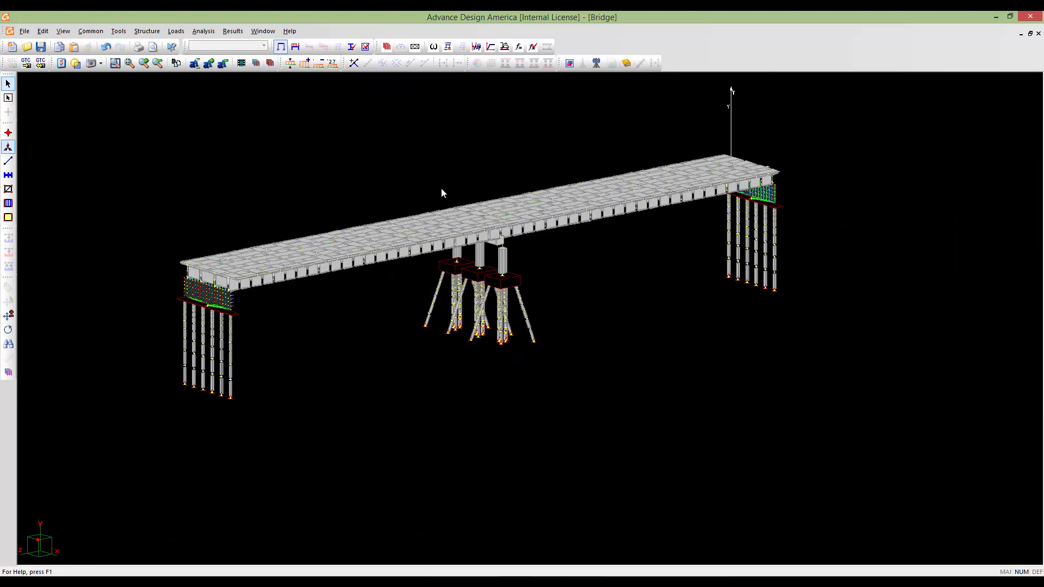
middle_drag(538, 228, 634, 279)
- Examine the piles and soil springs of the pier foundations up close, along with their connection to the bridge
scroll(634, 279, up, 5)
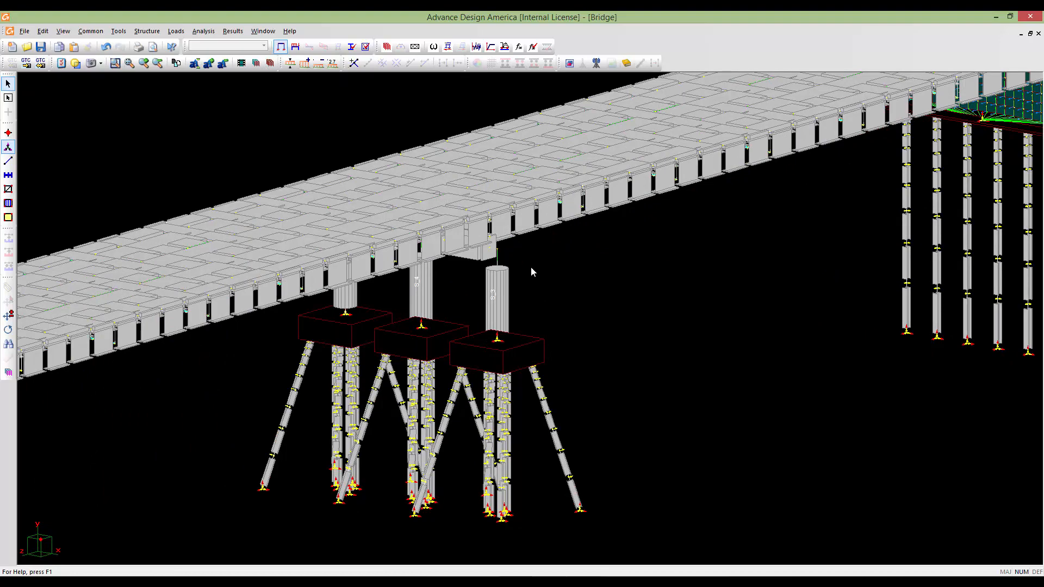
scroll(535, 273, down, 6)
middle_drag(530, 267, 523, 220)
scroll(535, 273, up, 10)
scroll(583, 279, down, 5)
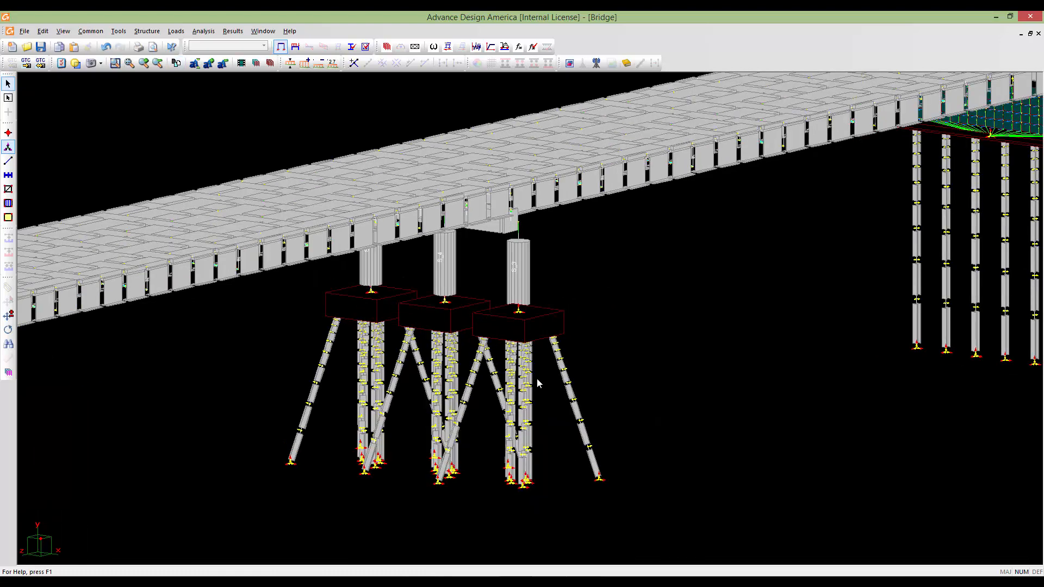
scroll(549, 344, up, 5)
scroll(643, 326, up, 2)
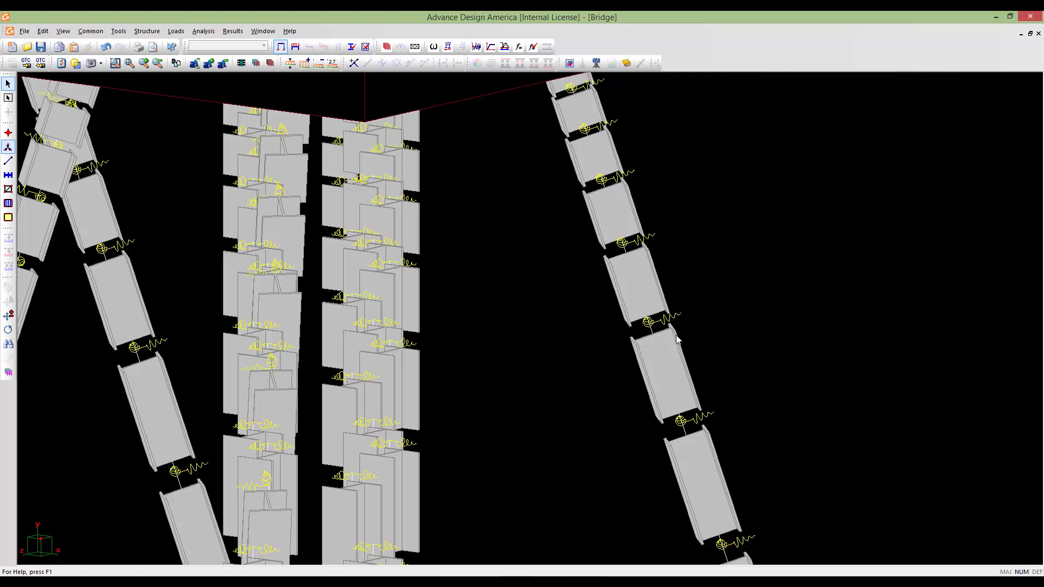
scroll(630, 317, down, 5)
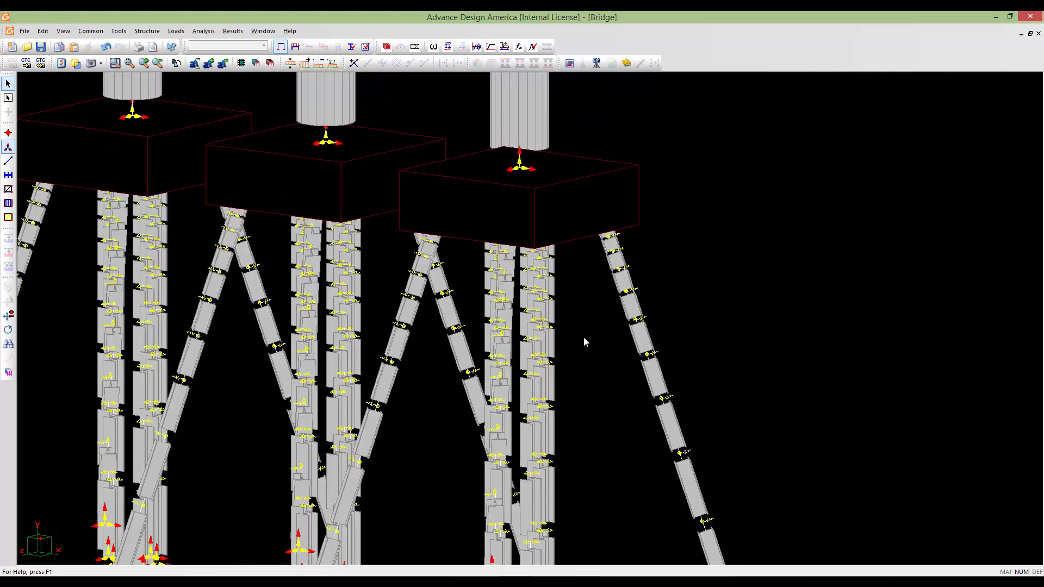
middle_drag(583, 337, 583, 335)
middle_drag(573, 429, 592, 377)
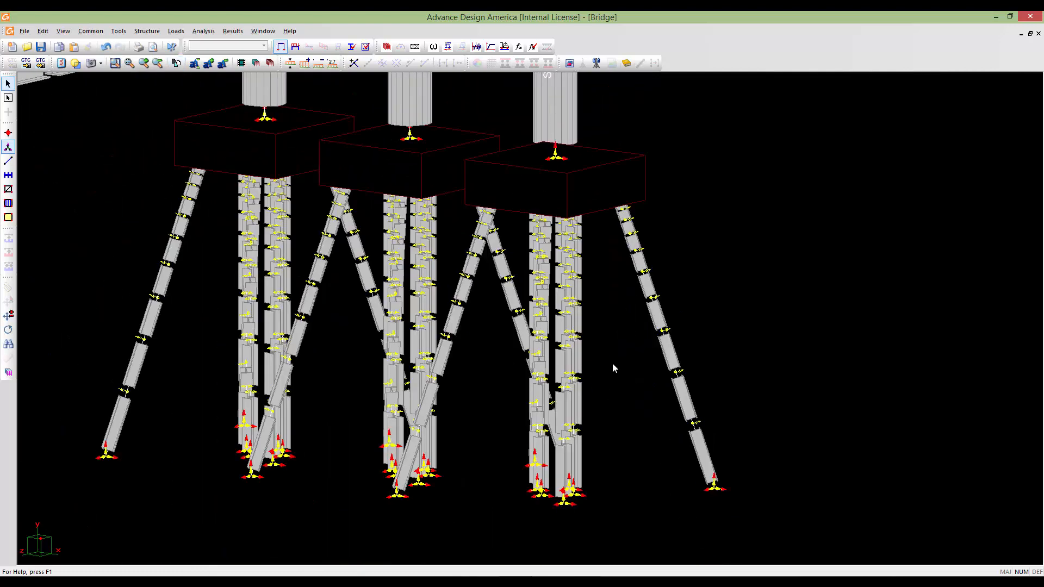
scroll(562, 386, down, 1)
middle_drag(605, 419, 563, 399)
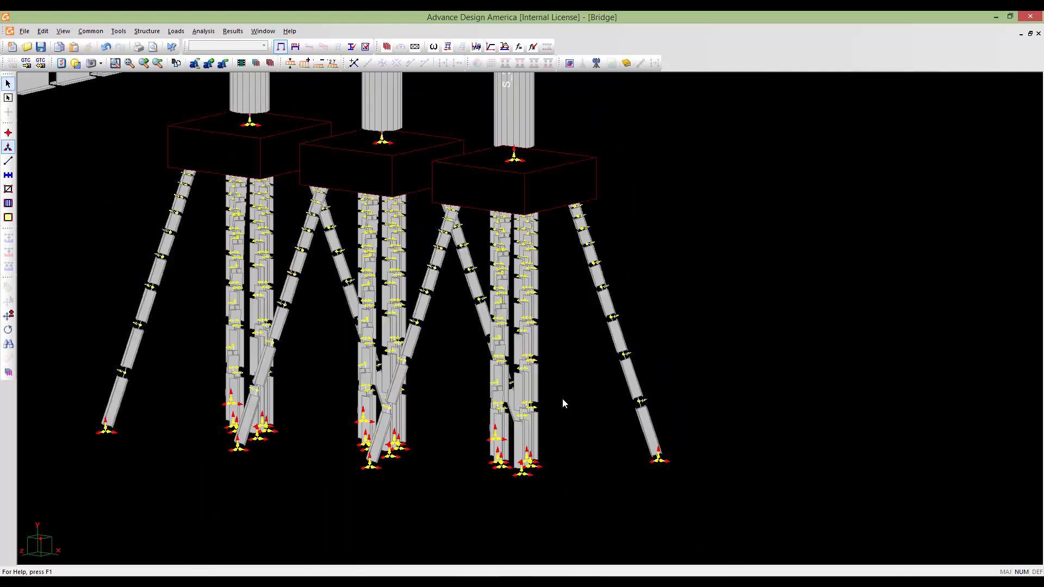
middle_drag(479, 370, 648, 387)
scroll(516, 370, down, 2)
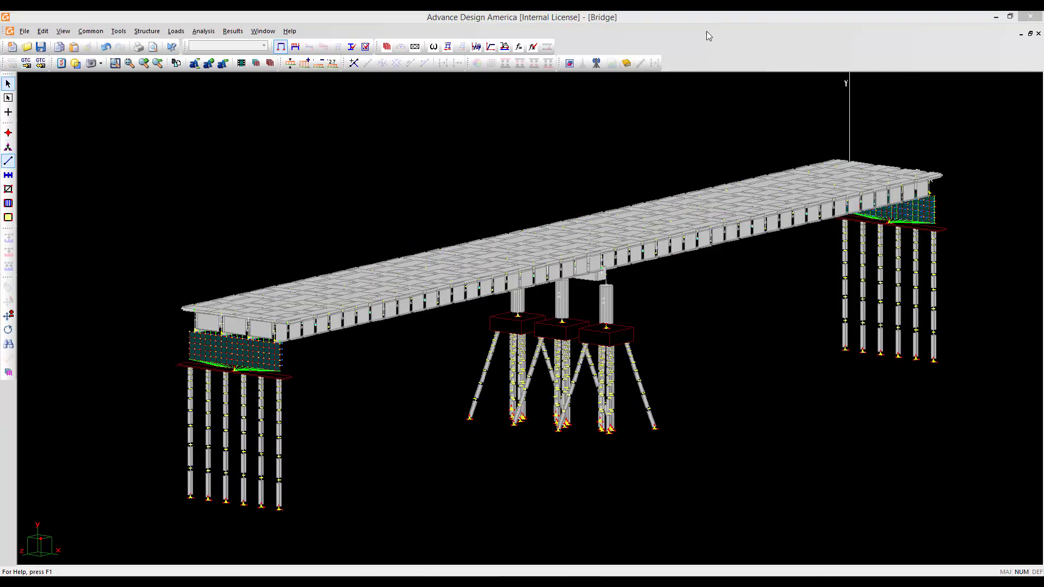
- Examine the abutment wall with its pile foundation and the bridge as a whole
click(701, 22)
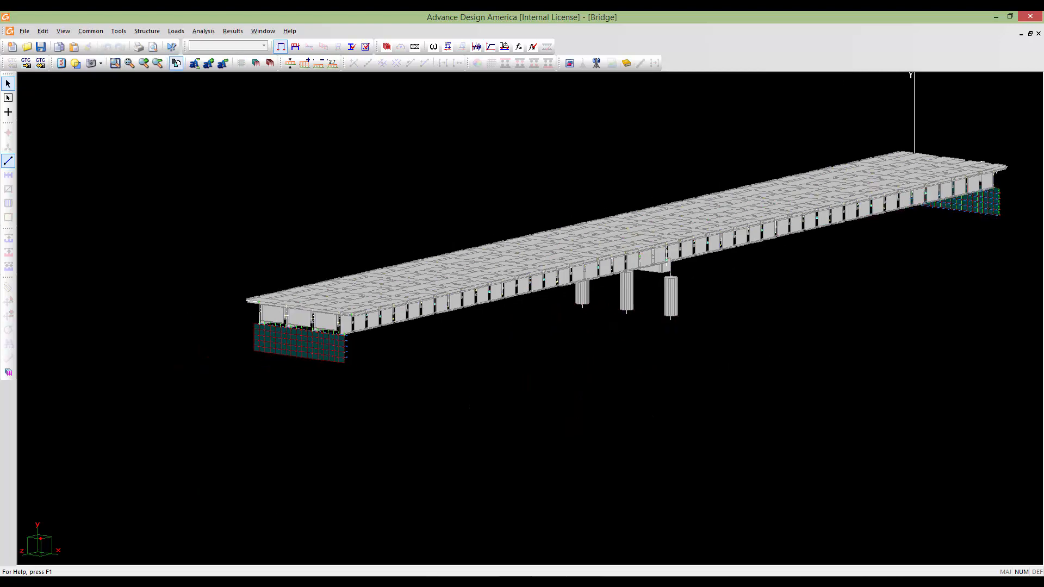
scroll(323, 349, up, 3)
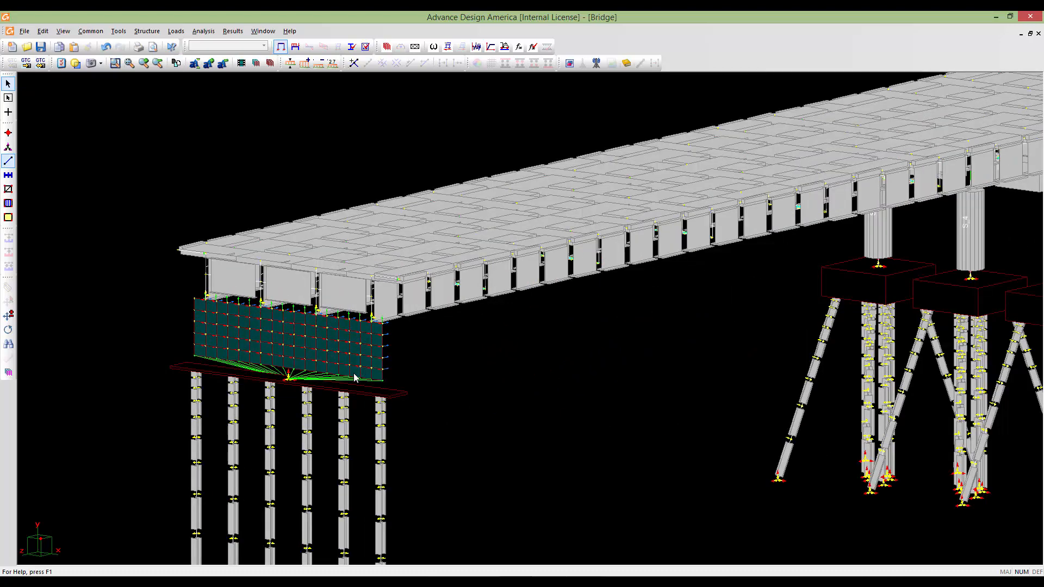
scroll(354, 377, down, 1)
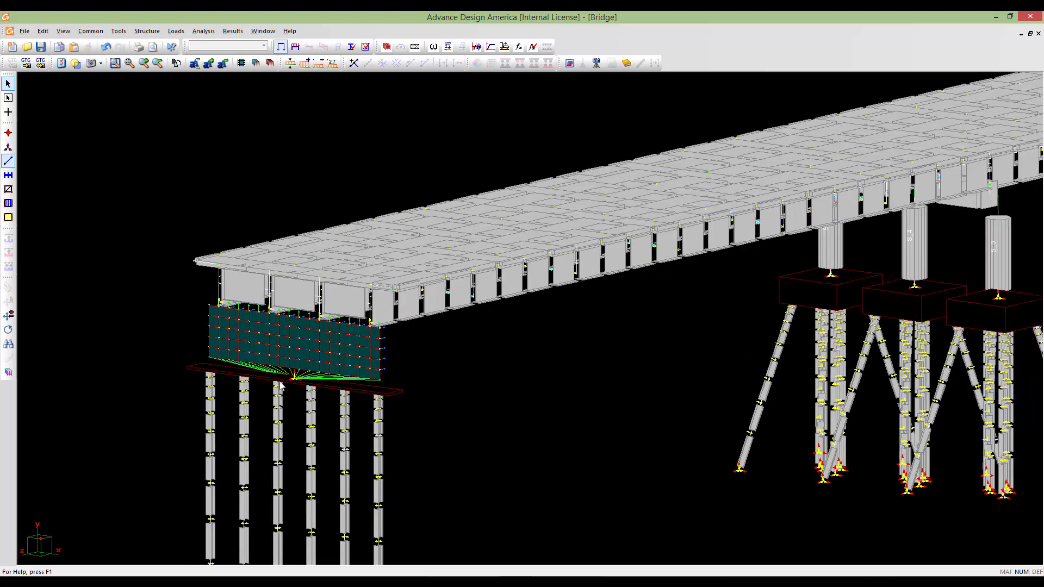
scroll(350, 386, down, 2)
middle_drag(695, 298, 543, 362)
scroll(544, 361, down, 2)
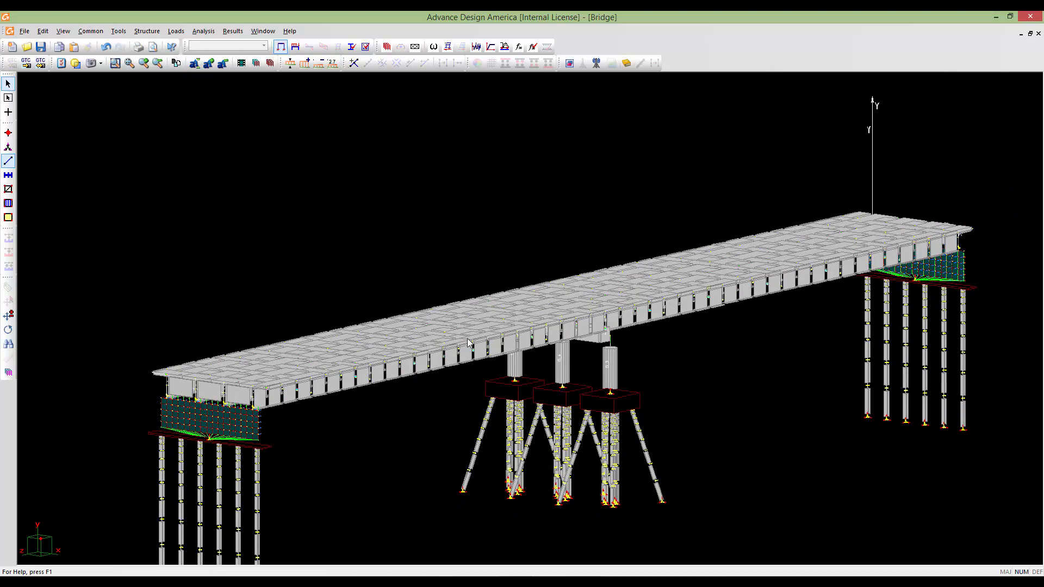
middle_drag(471, 337, 481, 315)
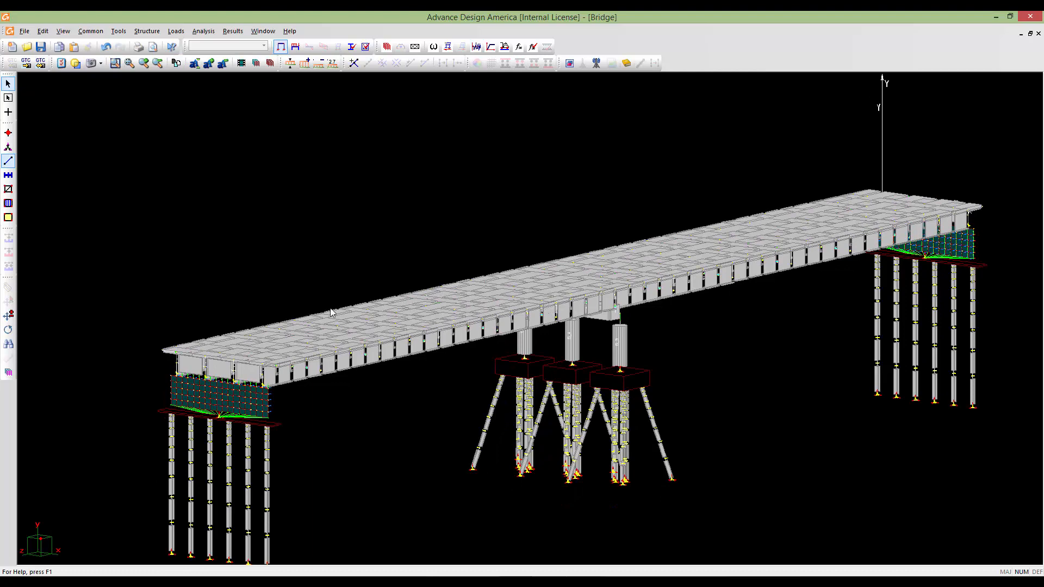
- Add a load case named K+ with the CAN/CSA-S6-00/06 type (K) Temperature to the load definitions
click(176, 31)
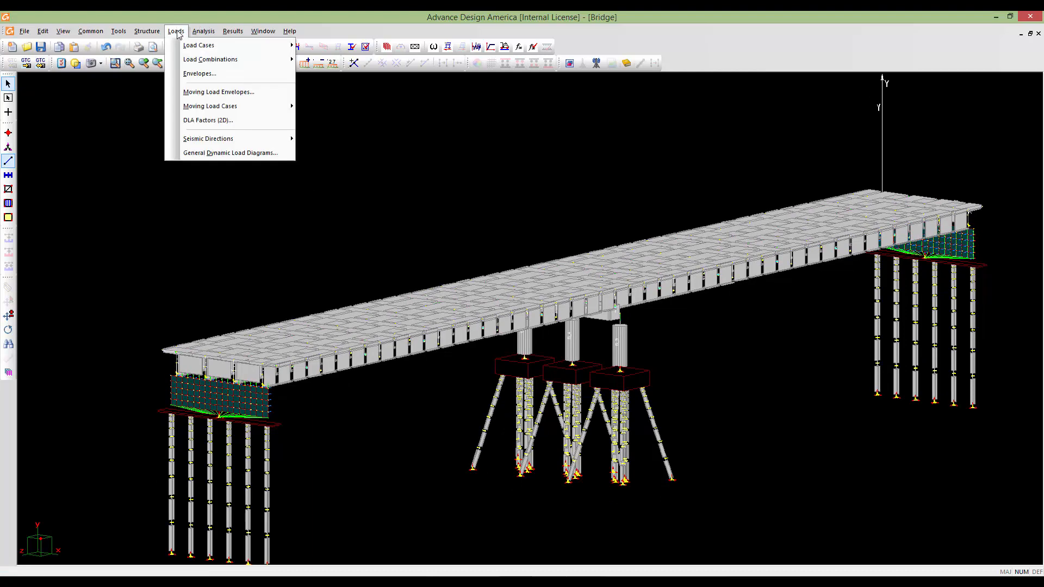
mouse_move(185, 48)
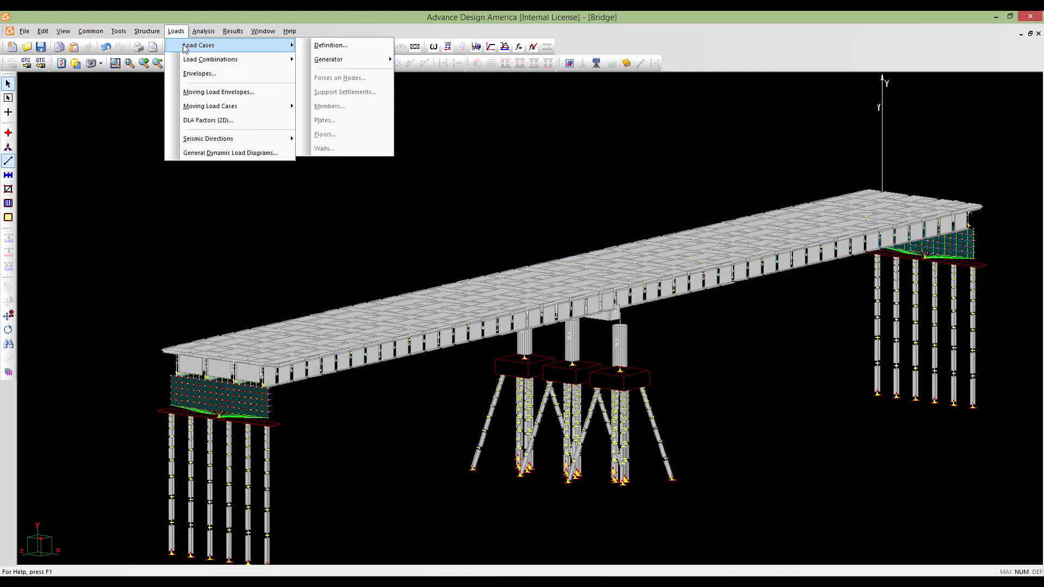
click(319, 45)
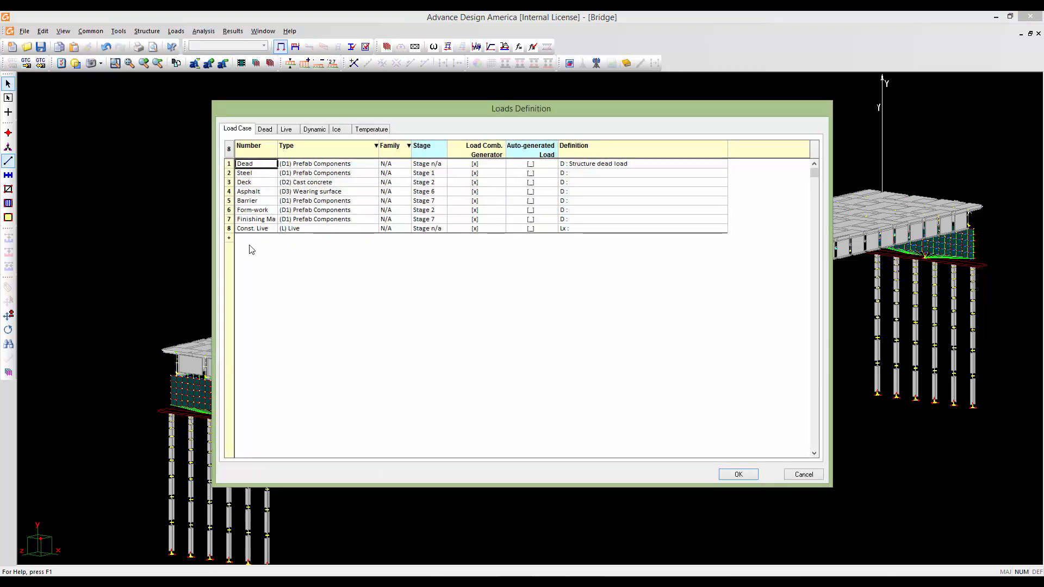
drag(310, 108, 323, 108)
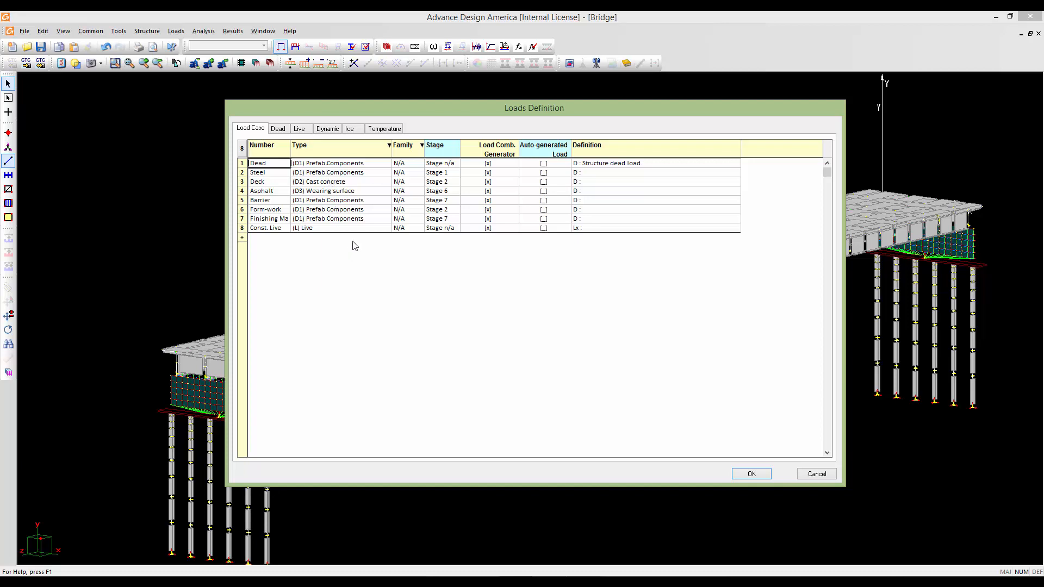
drag(364, 116, 372, 113)
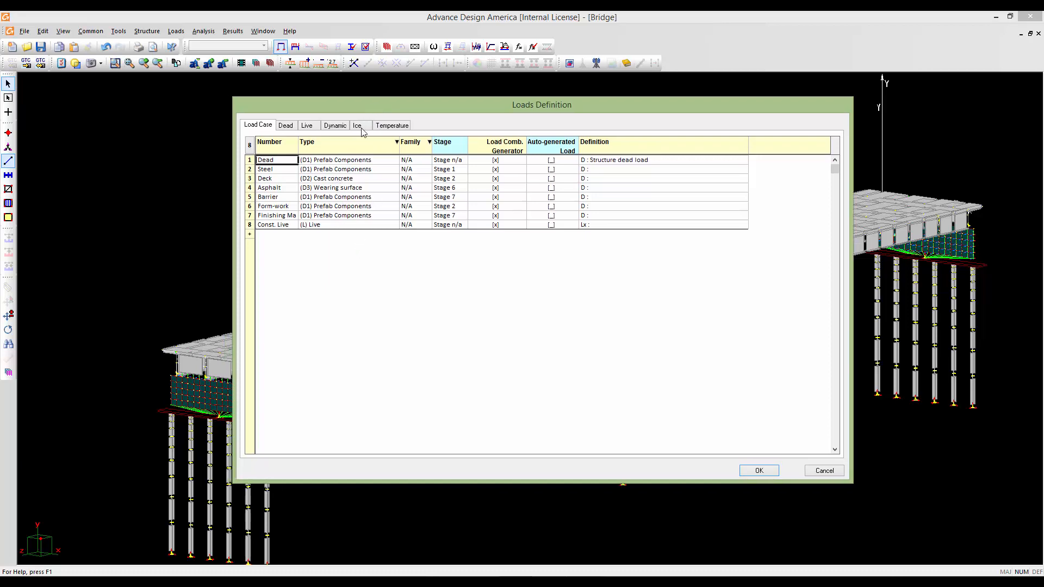
click(250, 235)
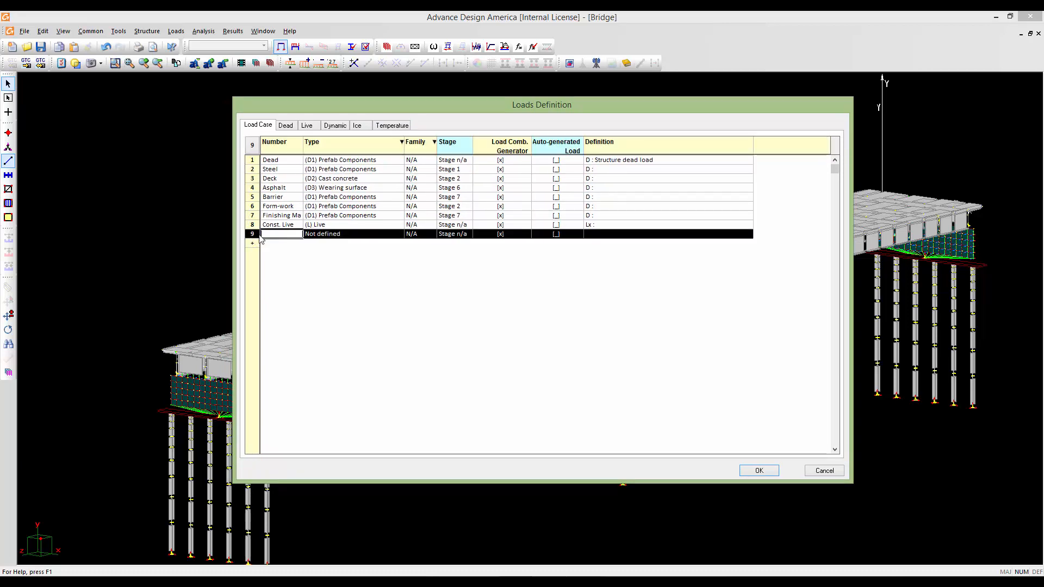
click(278, 236)
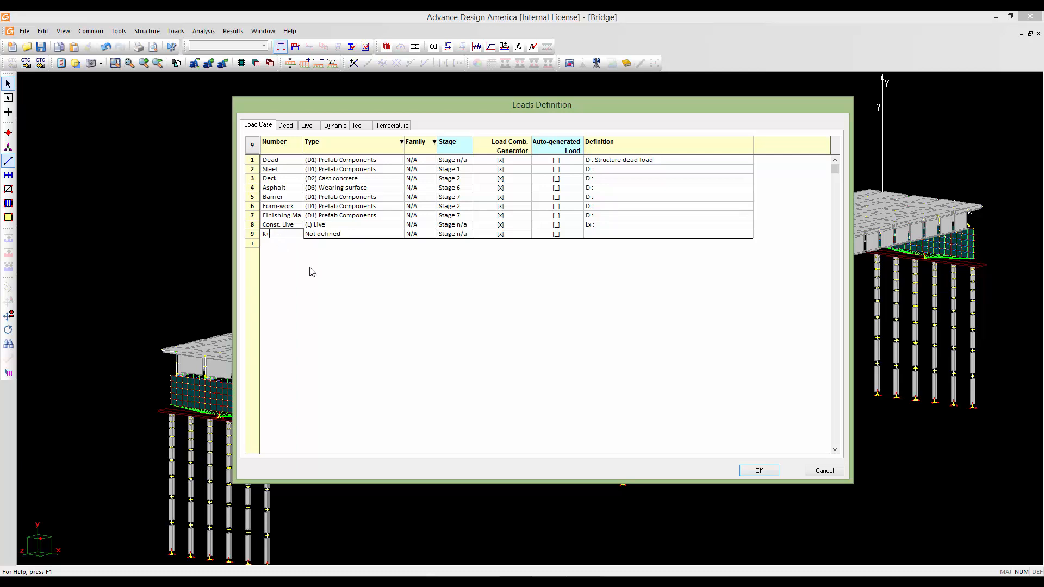
click(320, 235)
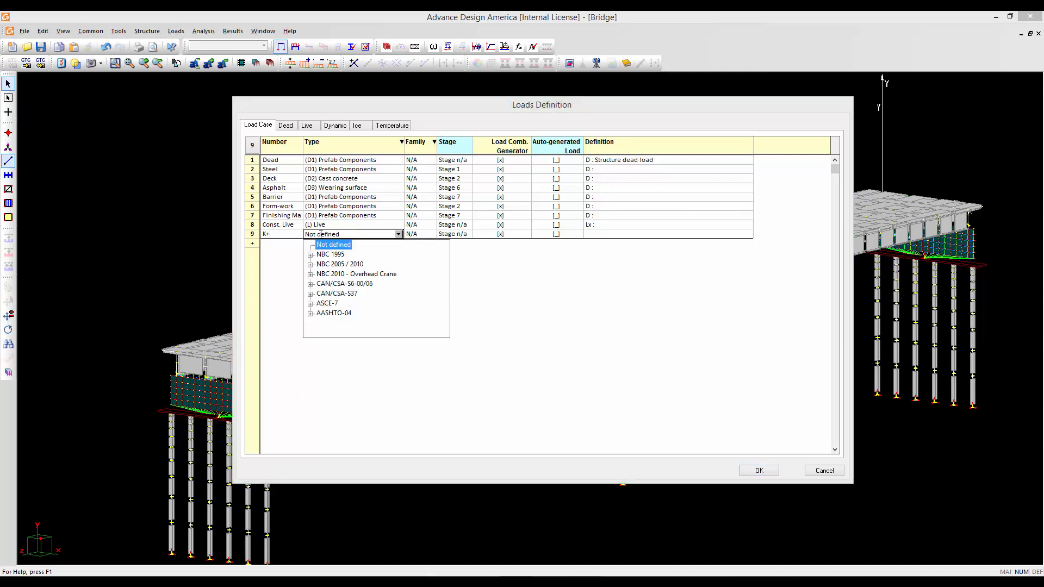
click(310, 285)
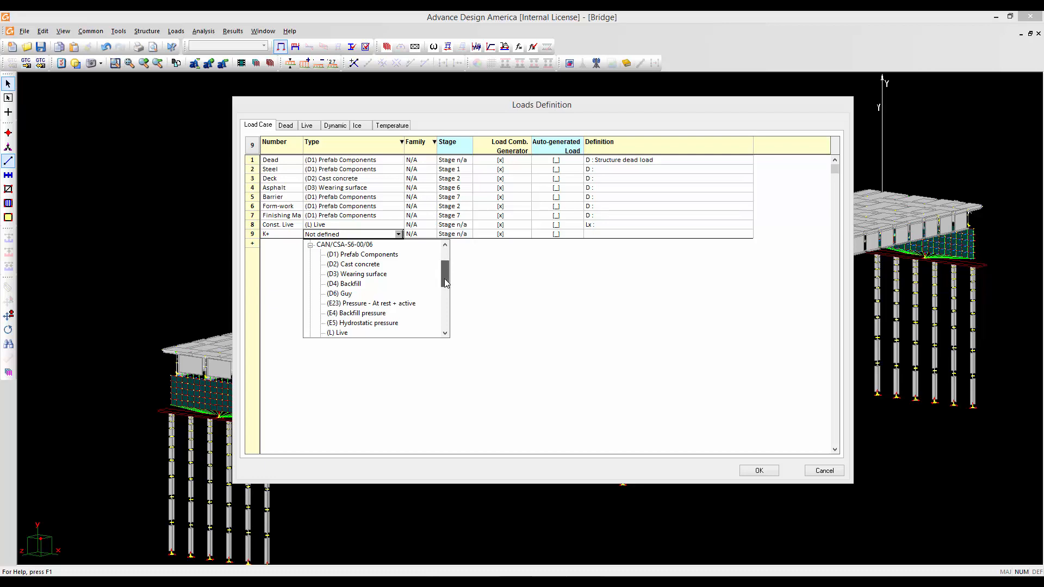
drag(444, 281, 445, 292)
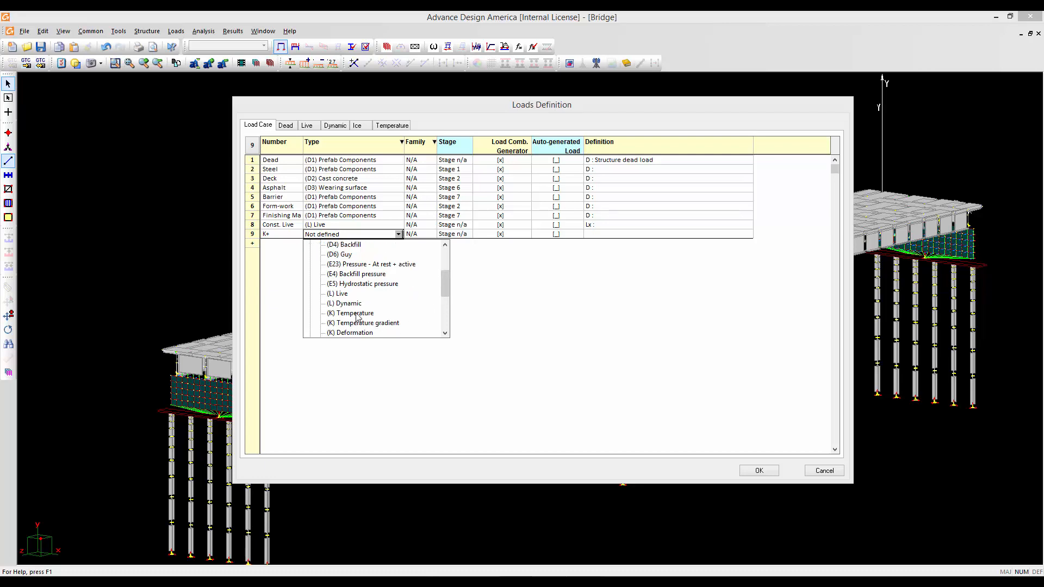
click(357, 314)
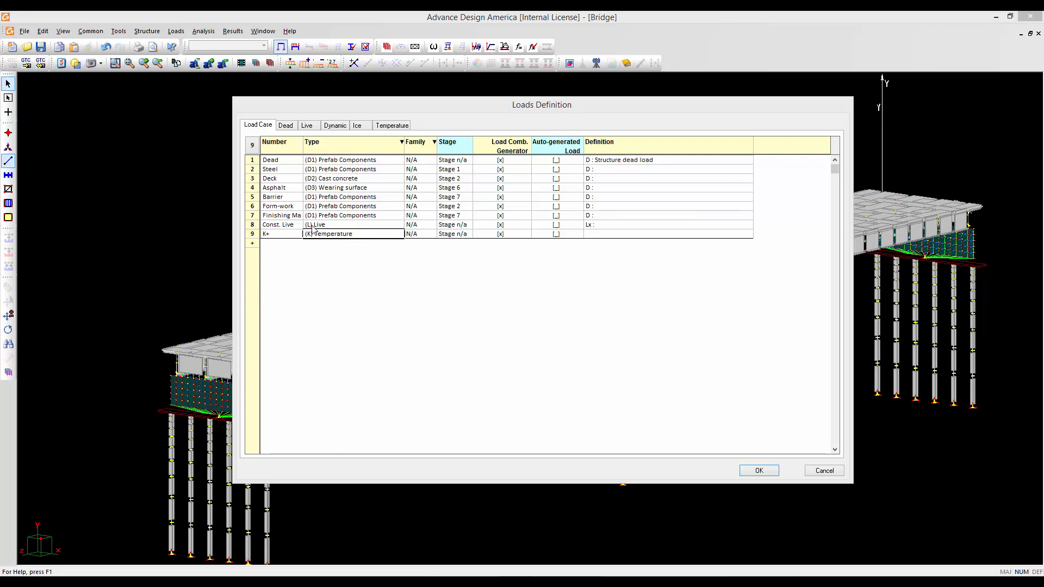
- Turn off the Snow / Ice possible option for the K+ temperature load case
click(390, 126)
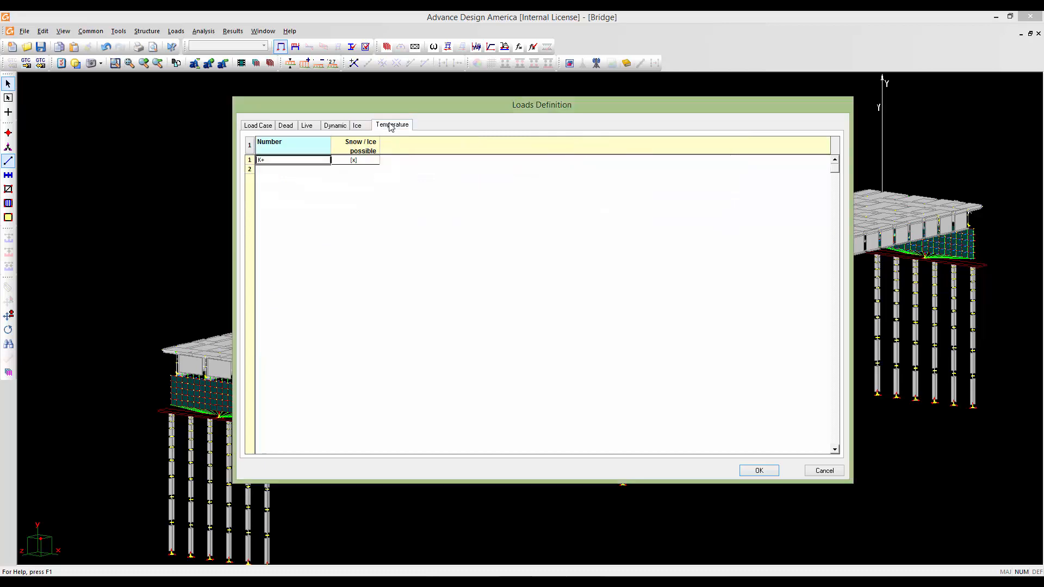
click(353, 161)
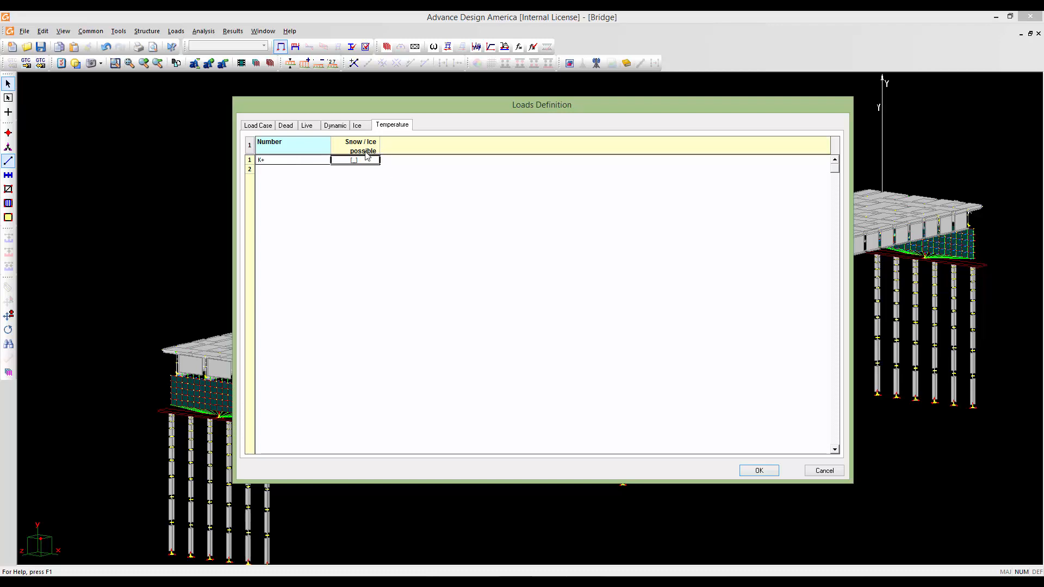
click(261, 126)
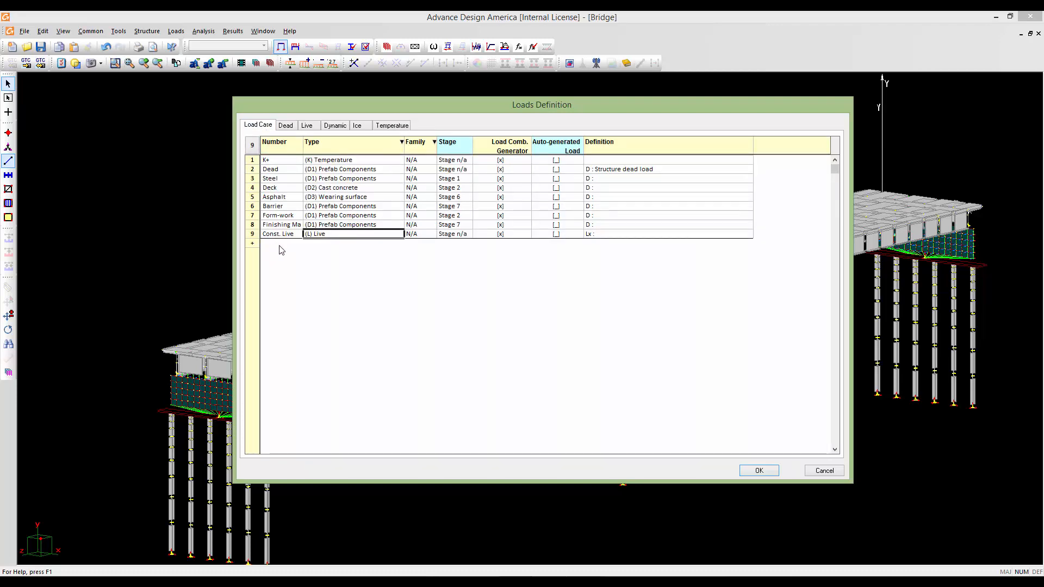
- Add a load case named K- with the CAN/CSA-S6-00/06 type (K) Temperature
click(254, 243)
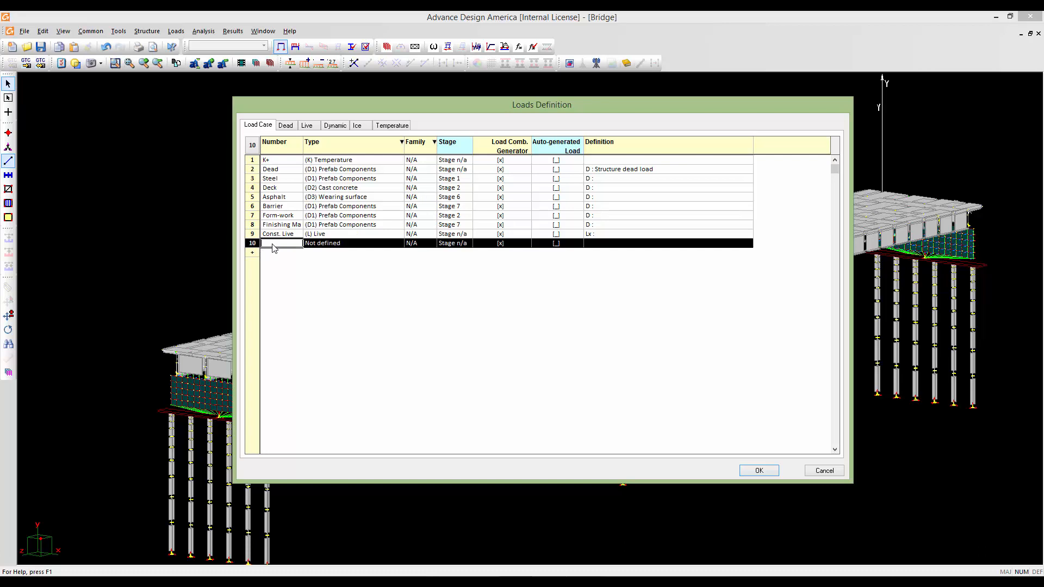
click(273, 245)
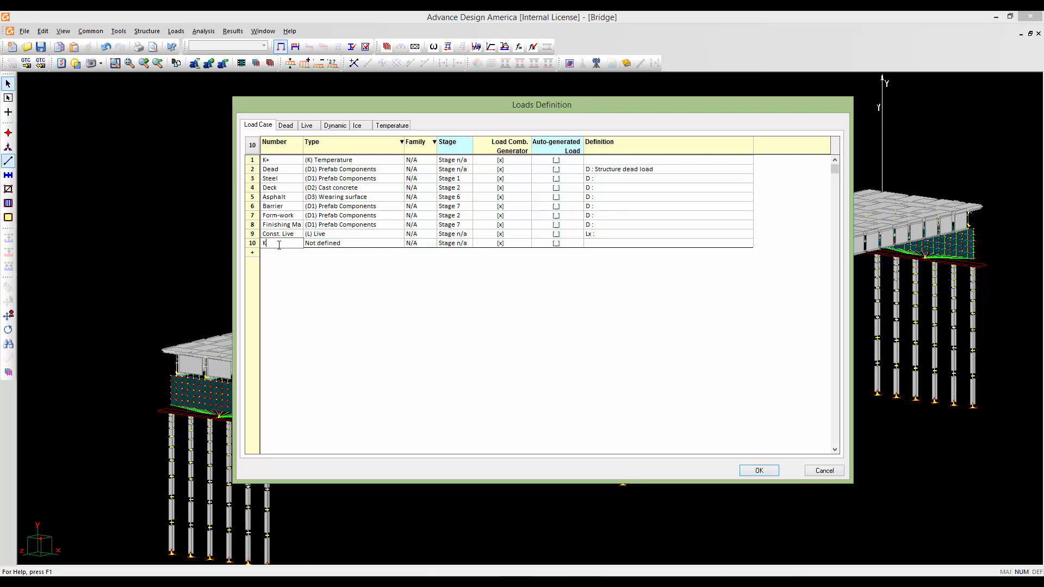
click(326, 244)
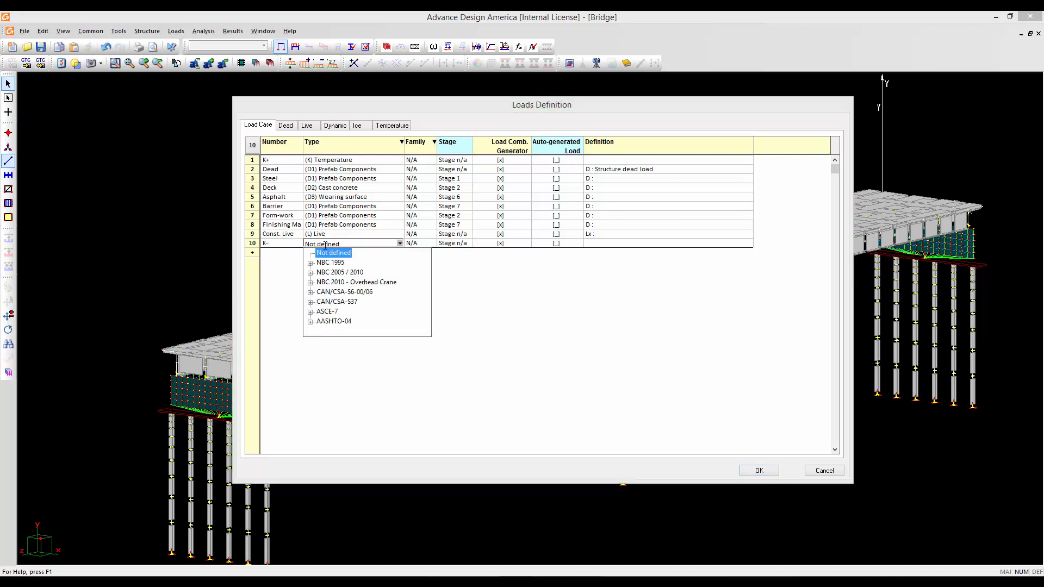
click(311, 292)
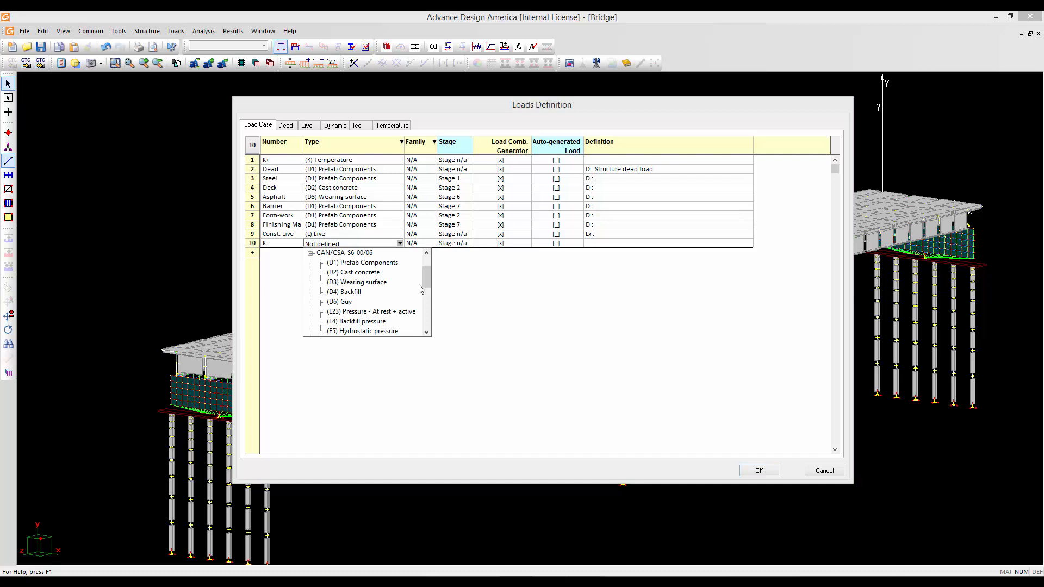
drag(425, 283, 426, 293)
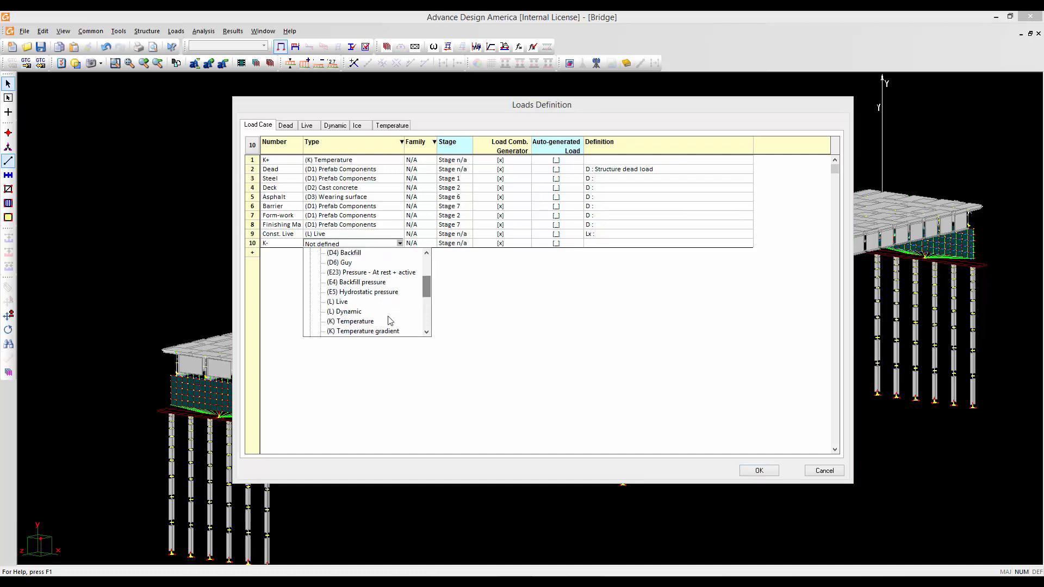
click(365, 323)
- Check the Snow / Ice possible option of the K- temperature load case and return to the load case list
click(400, 125)
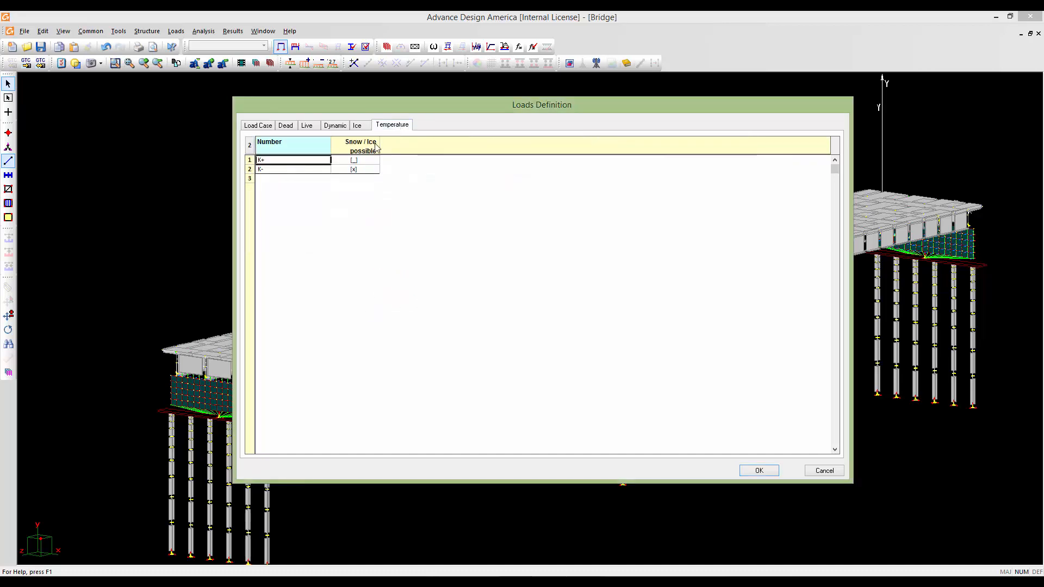
click(354, 170)
click(353, 170)
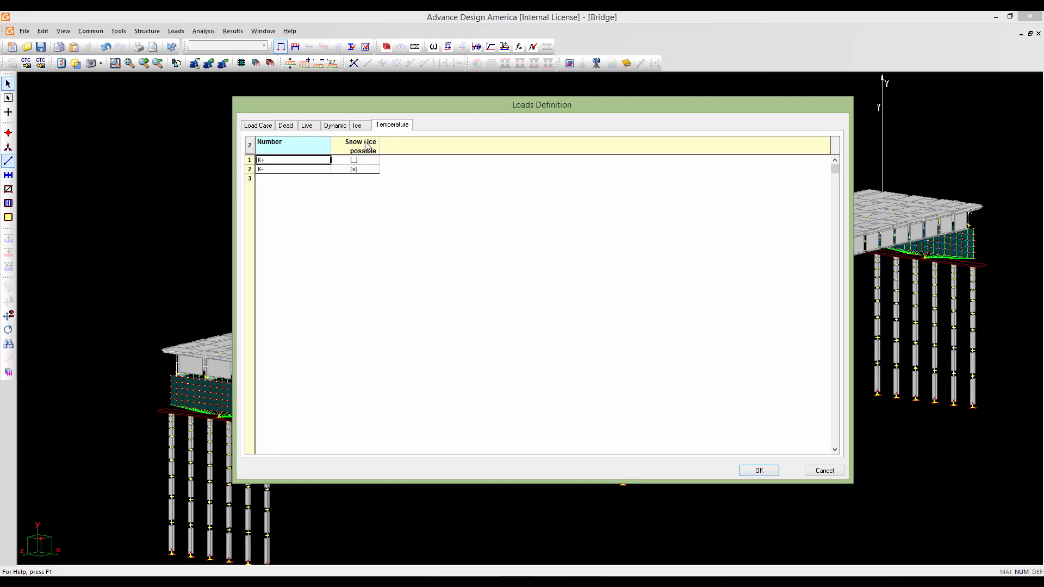
click(254, 129)
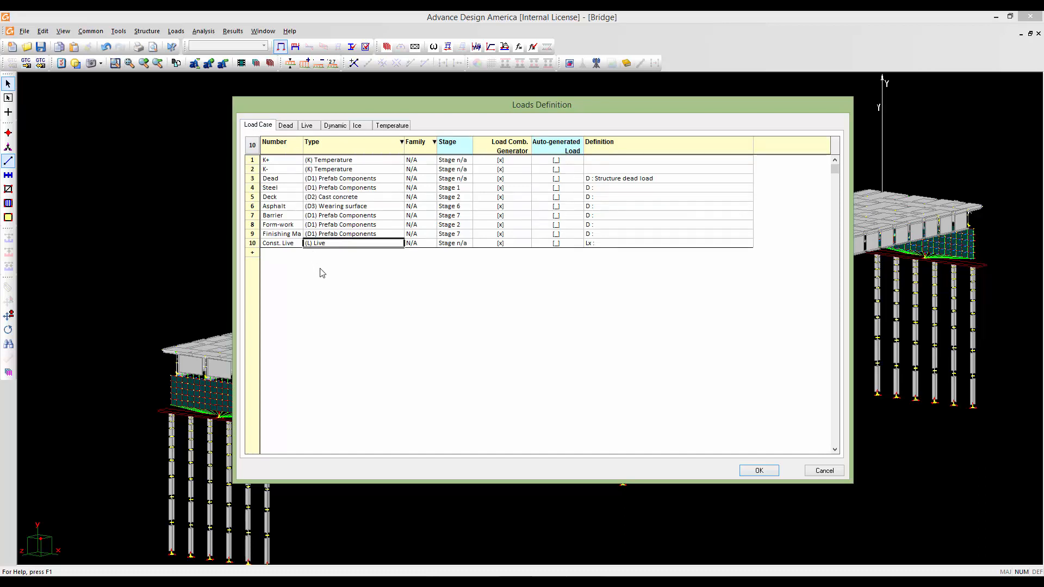
- Add a load case named T-Grad with the CAN/CSA-S6-00/06 type (K) Temperature gradient
click(253, 253)
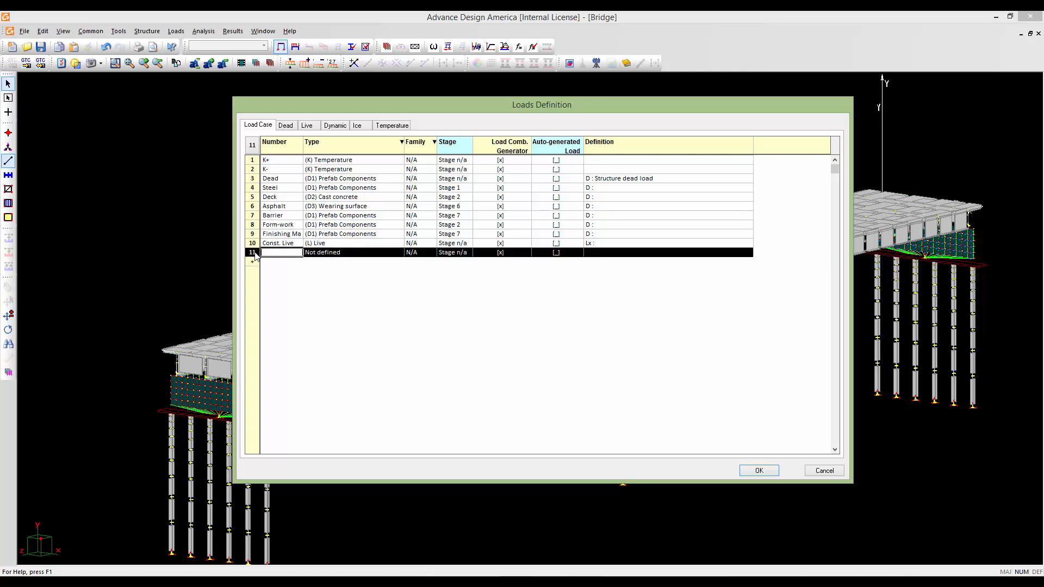
click(282, 255)
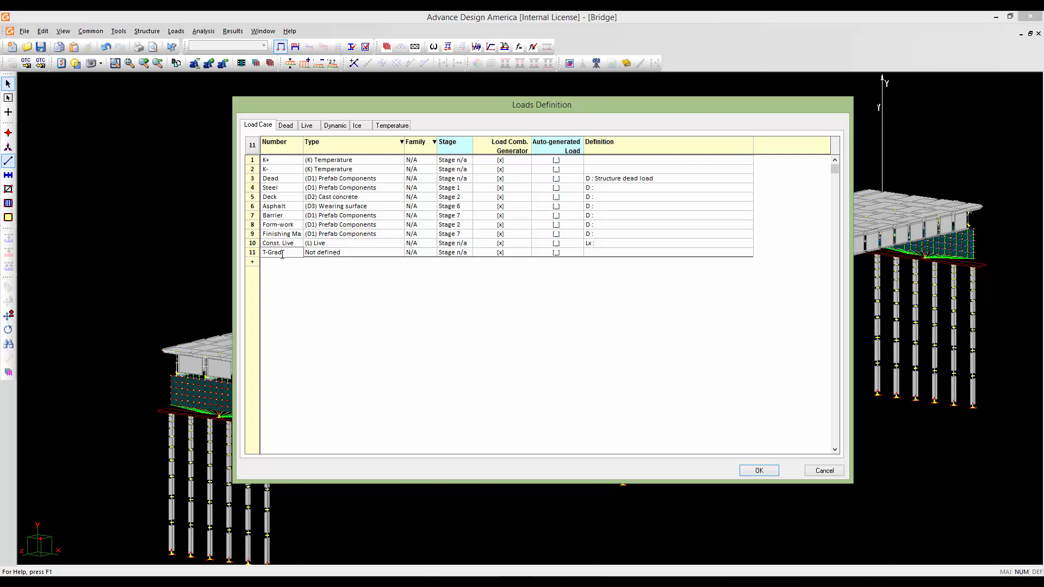
click(335, 253)
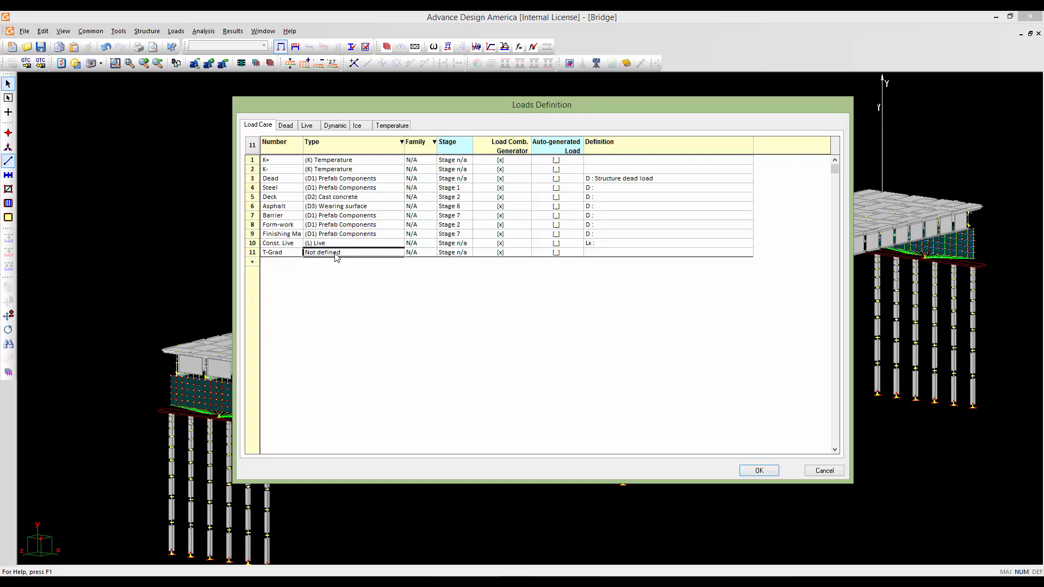
click(334, 252)
click(310, 309)
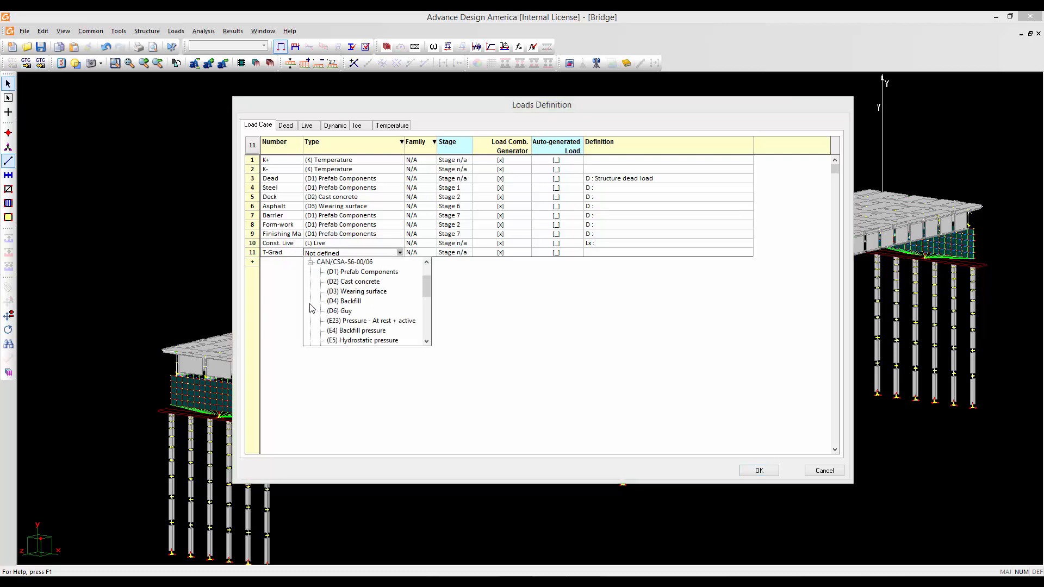
click(426, 342)
click(426, 341)
click(426, 342)
click(426, 341)
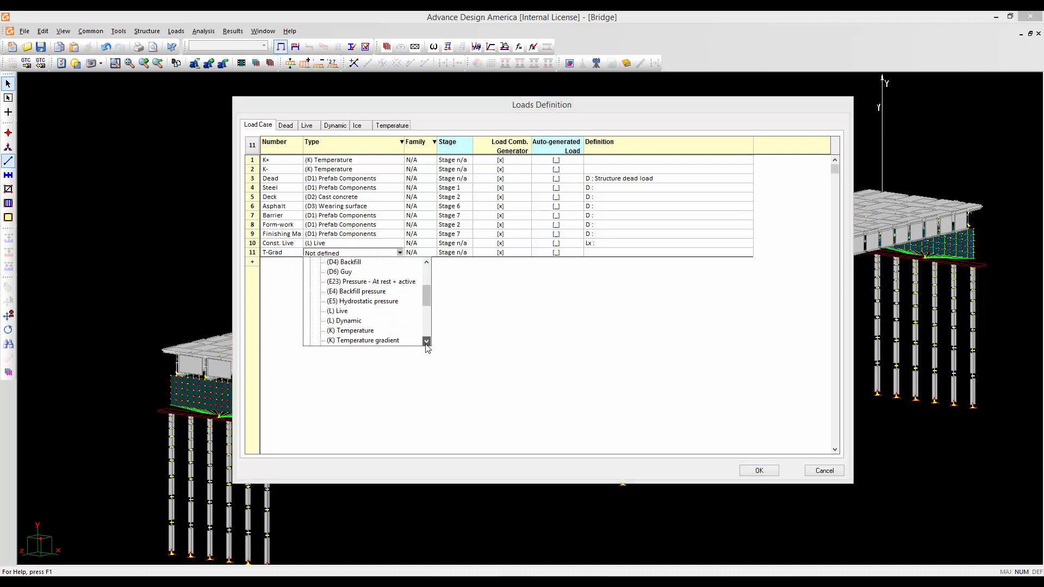
click(426, 341)
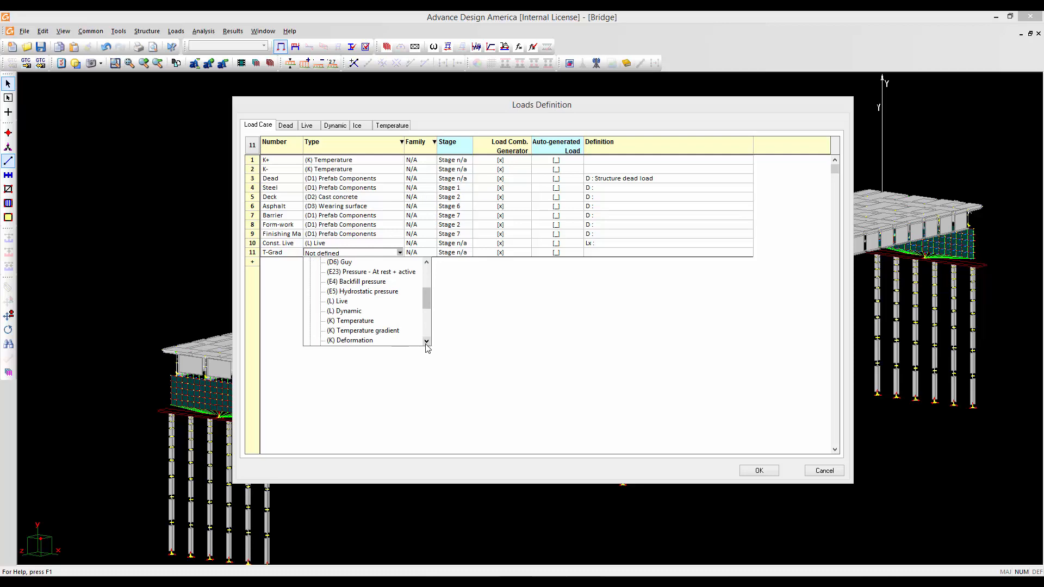
click(363, 332)
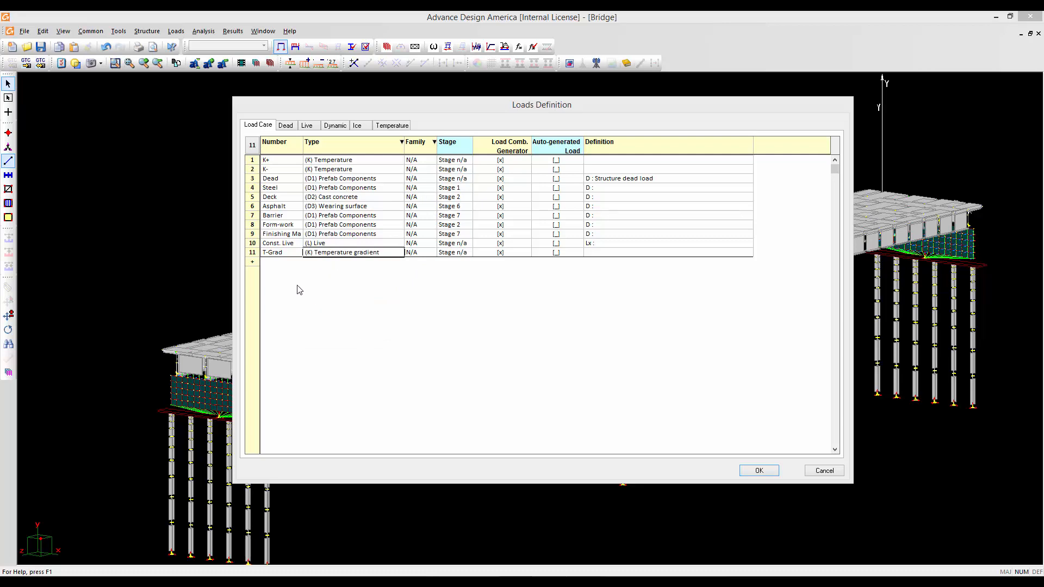
- Add a load case named Soil-press with the CAN/CSA-S6-00/06 type (E23) Pressure - At rest + active, and accept the load definitions
click(253, 264)
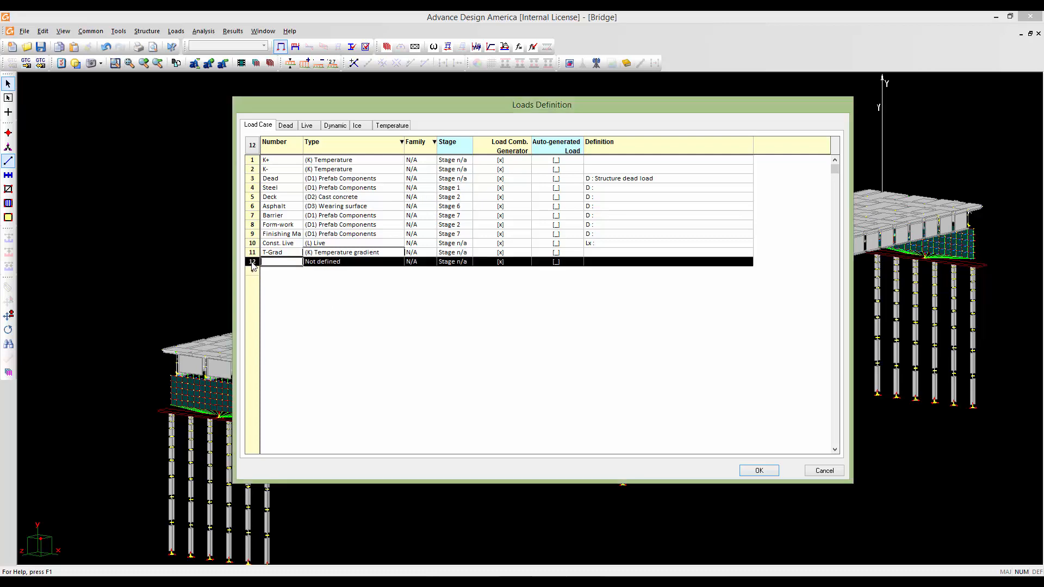
click(284, 263)
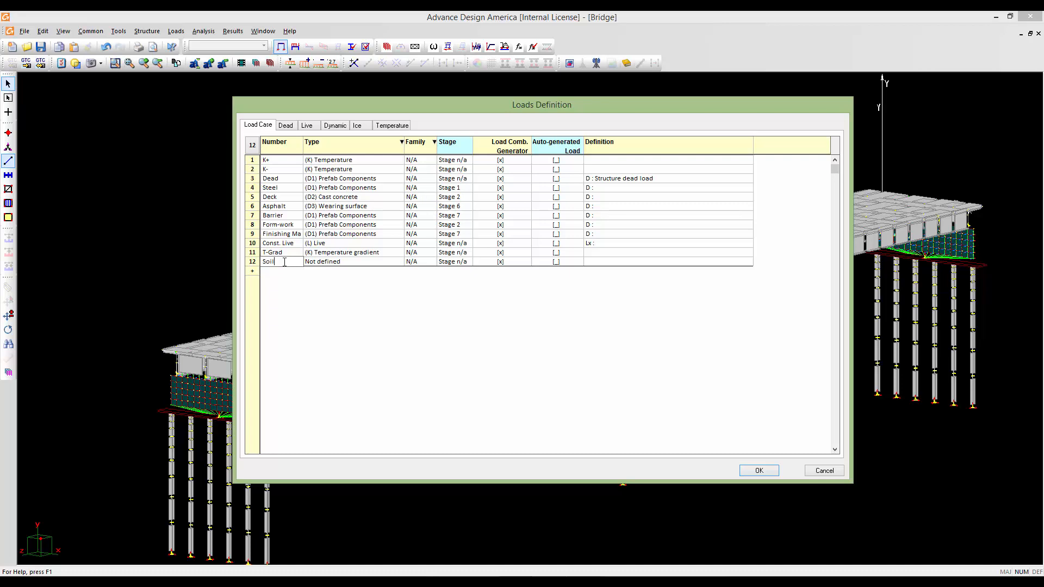
text(Soil-press)
click(352, 263)
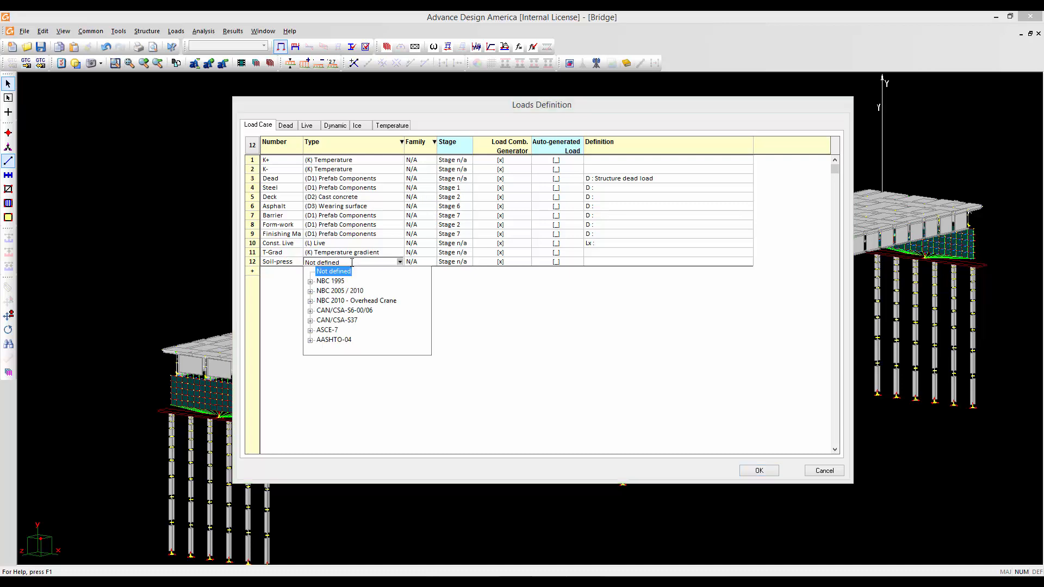
click(311, 310)
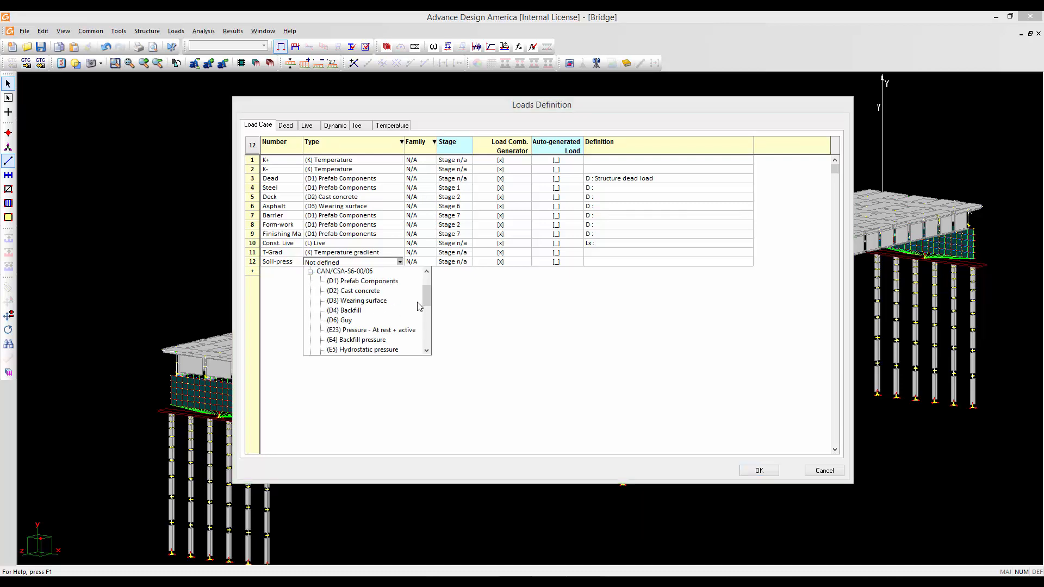
click(426, 351)
drag(426, 352, 428, 304)
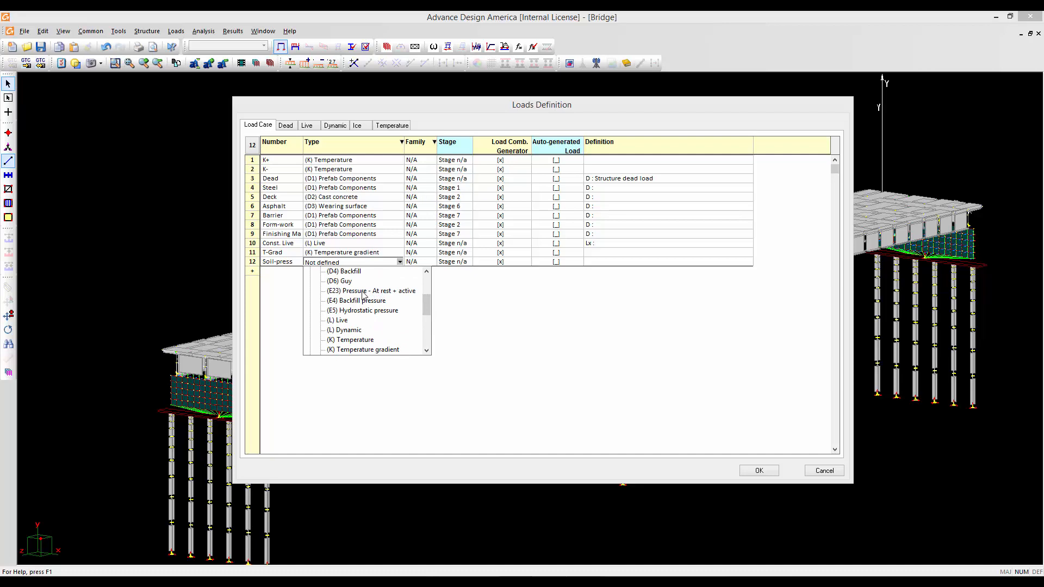
click(362, 293)
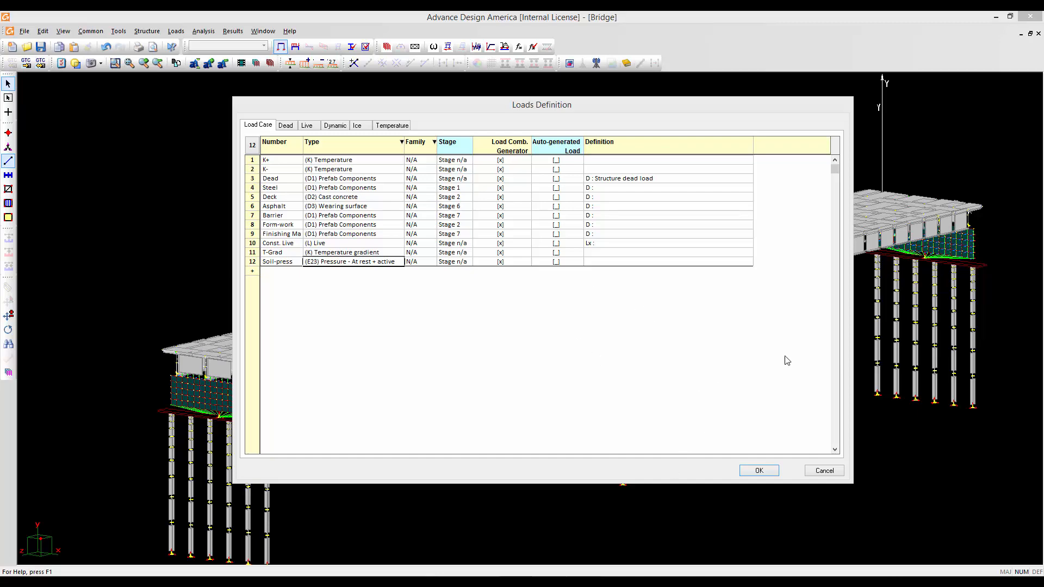
click(759, 471)
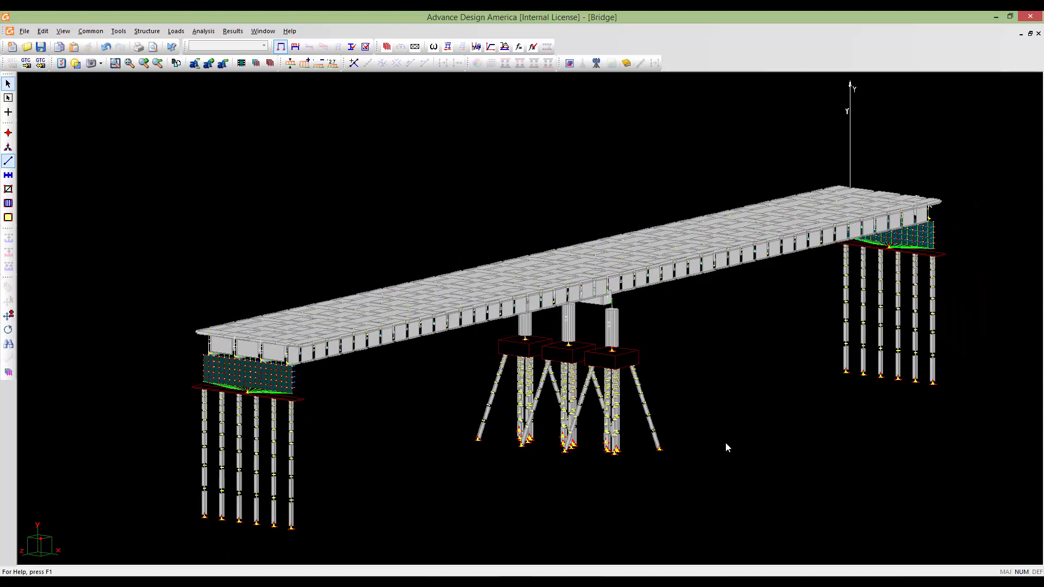
- Activate load case K+ for load editing and save the project
click(295, 47)
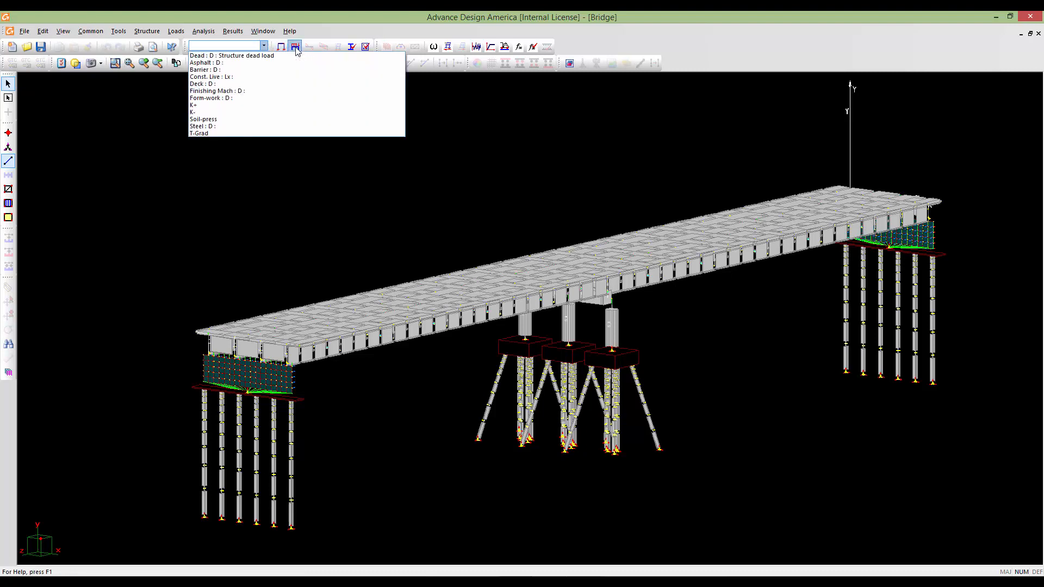
click(208, 106)
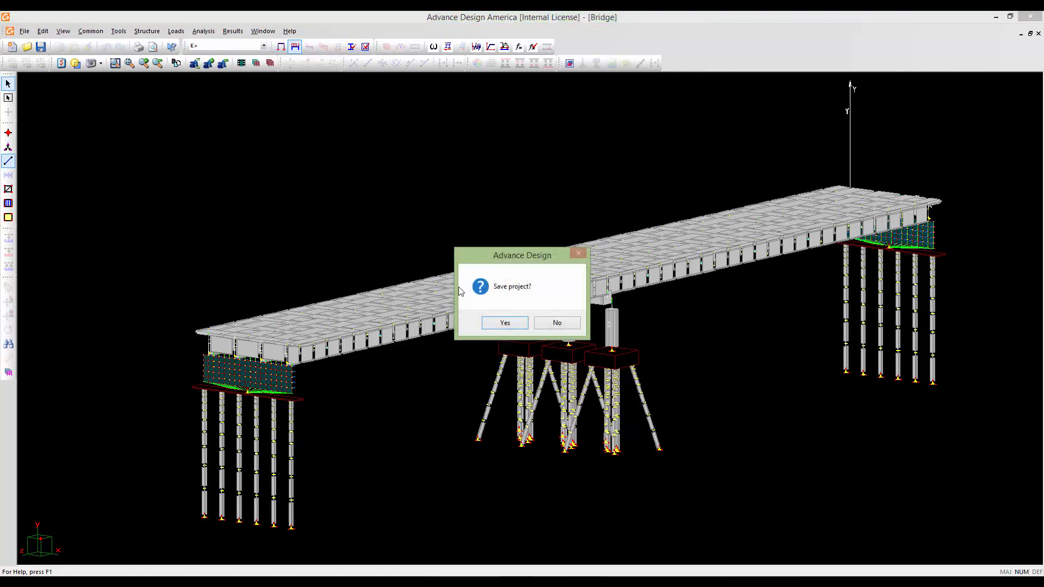
click(504, 322)
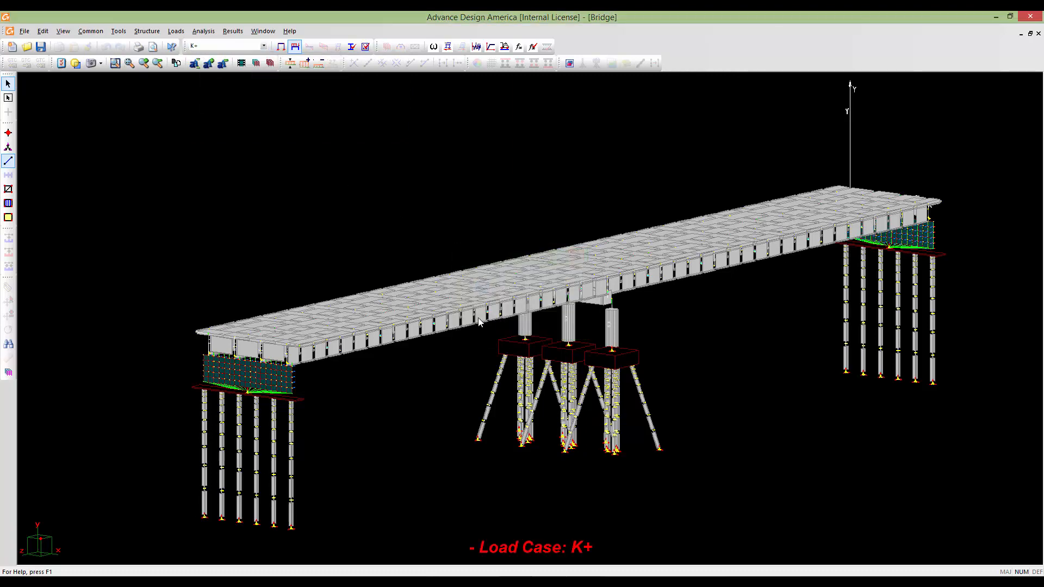
- Load the saved selection beams, show only those members and clear the selection
scroll(478, 322, down, 1)
middle_drag(479, 318, 475, 319)
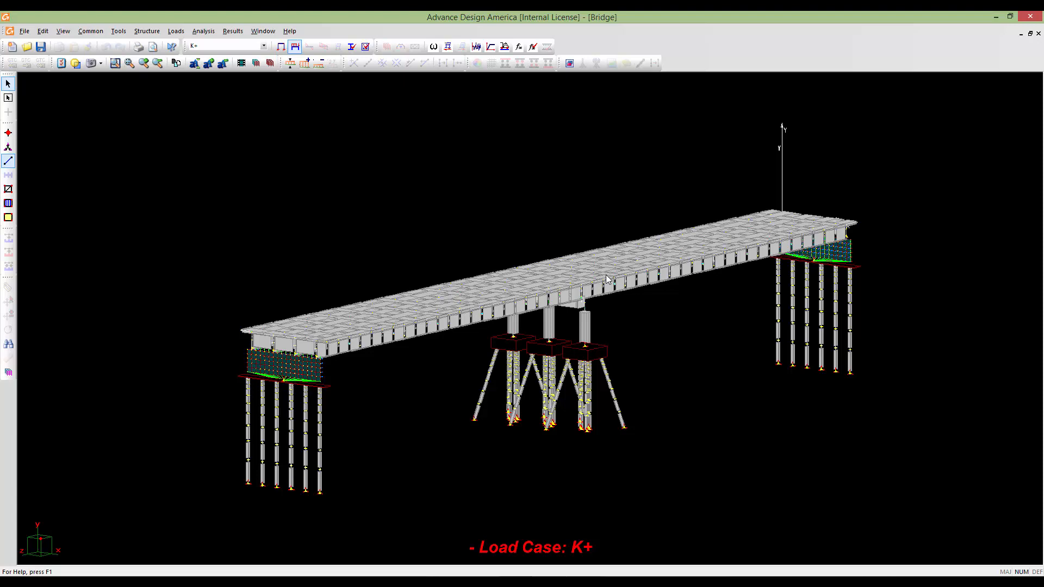
key(ctrl+l)
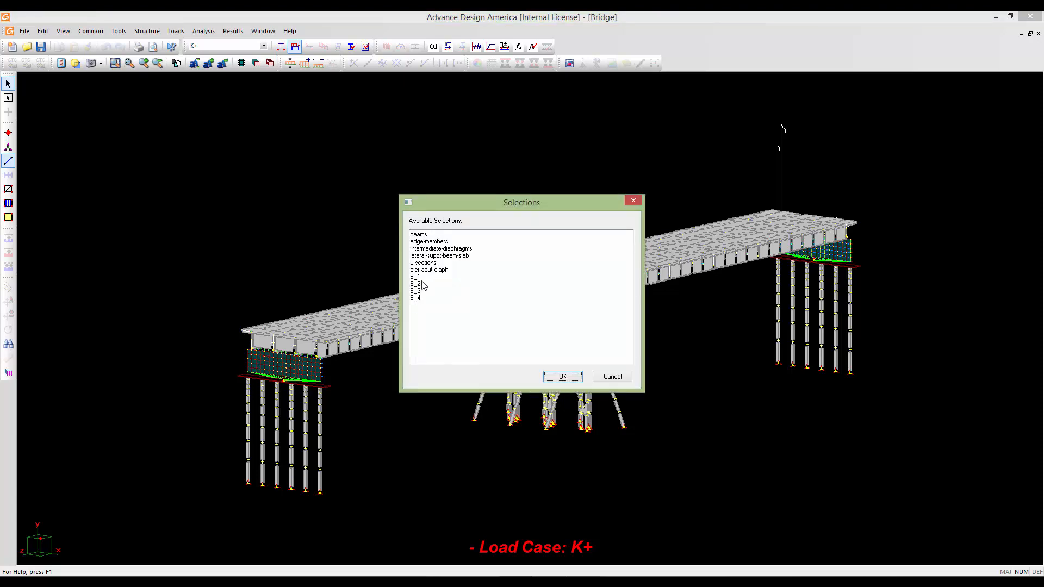
click(418, 235)
click(563, 376)
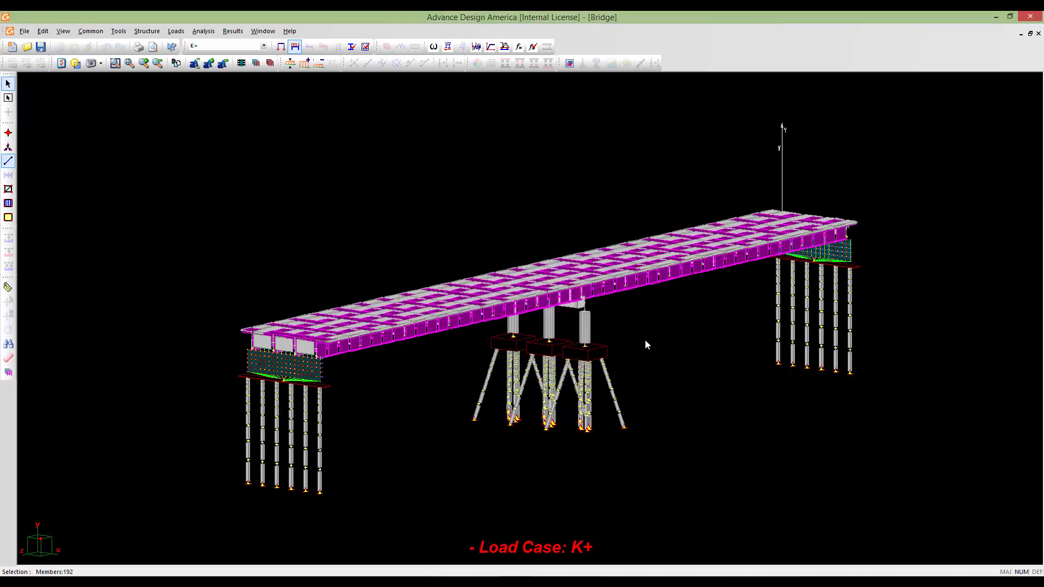
key(ctrl+i)
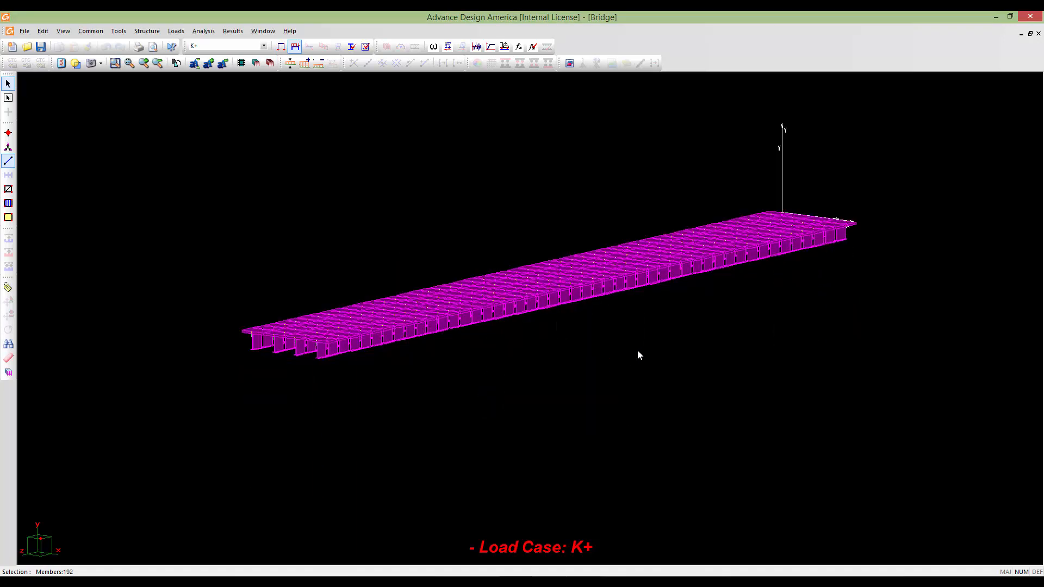
click(637, 350)
middle_drag(601, 355, 669, 298)
mouse_move(605, 289)
middle_down()
mouse_move(579, 306)
mouse_move(583, 349)
mouse_move(546, 350)
middle_up()
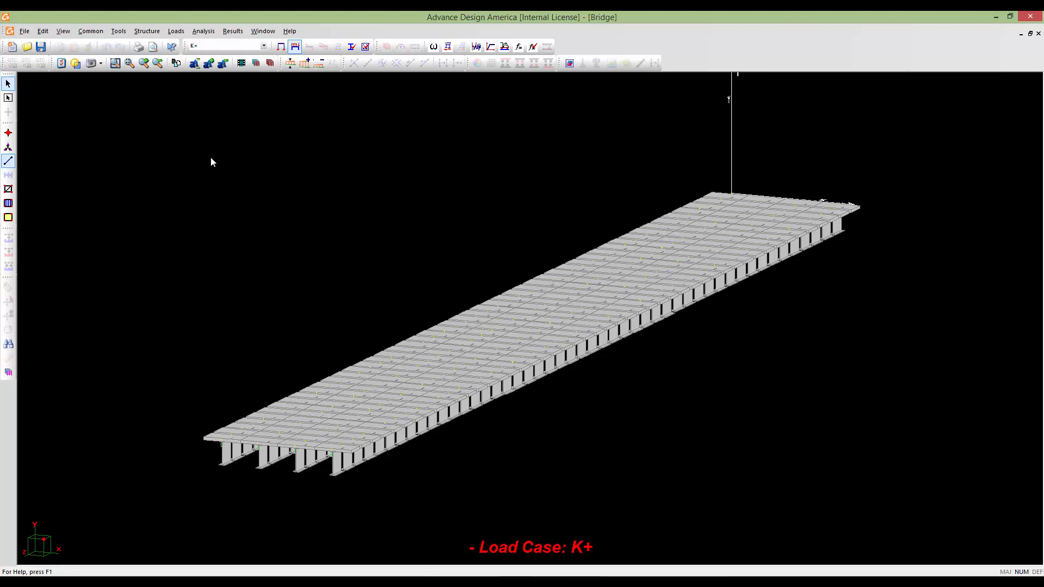
- Select all the displayed beam members, leaving their member loads spreadsheet without making any entries
drag(211, 162, 163, 156)
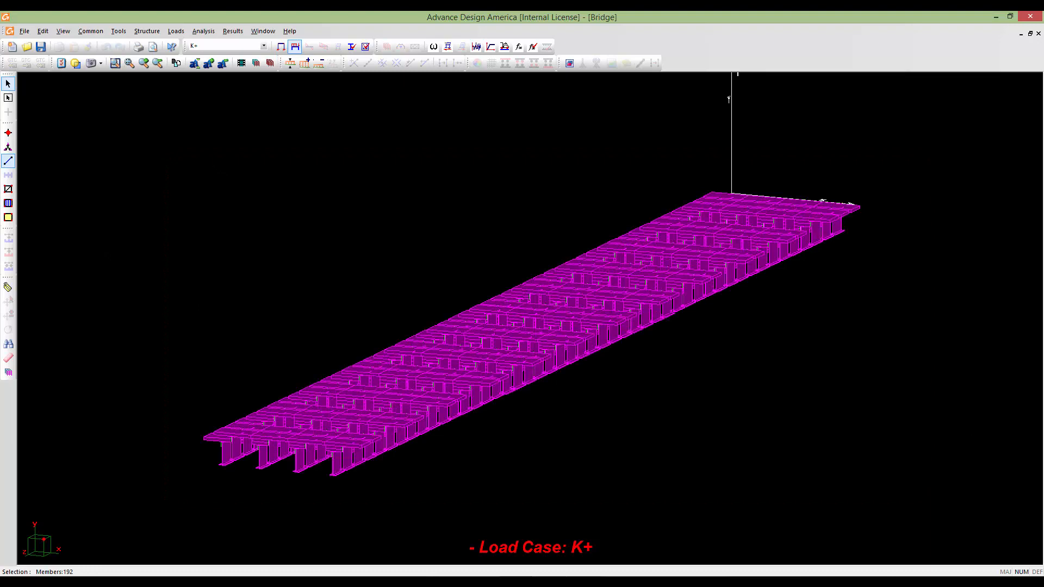
scroll(881, 240, down, 1)
click(651, 18)
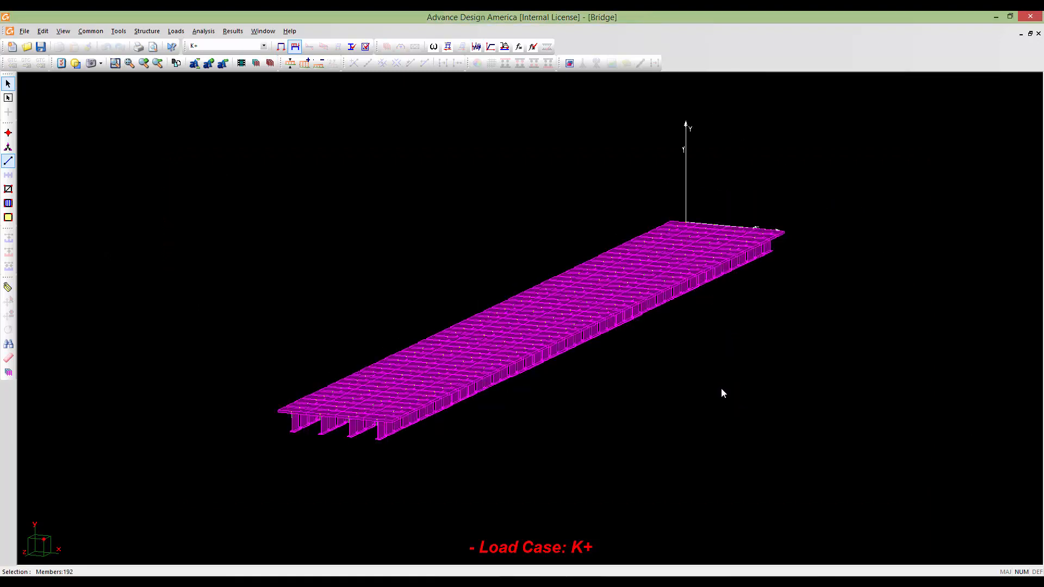
double_click(363, 417)
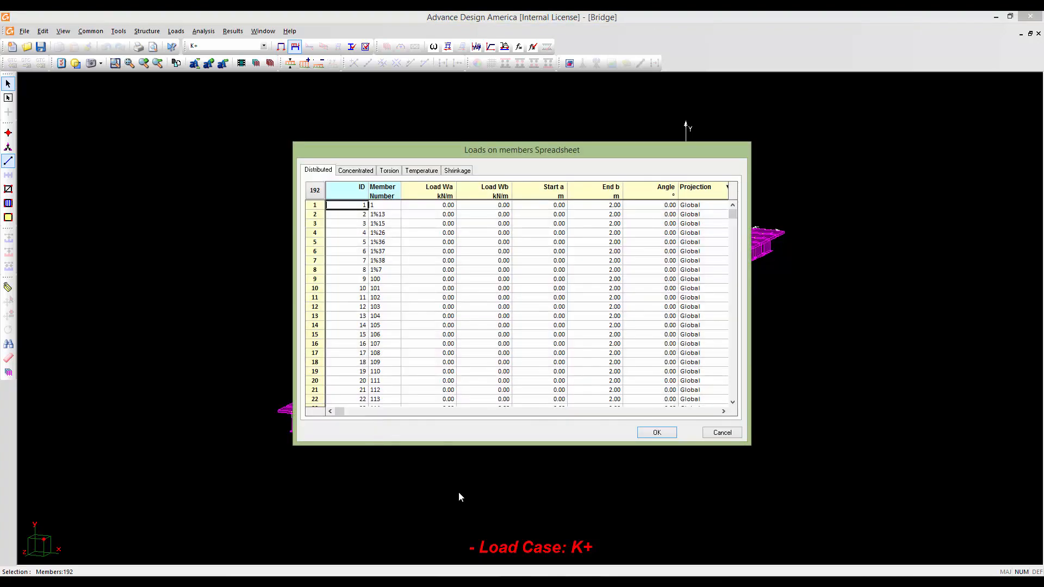
click(723, 434)
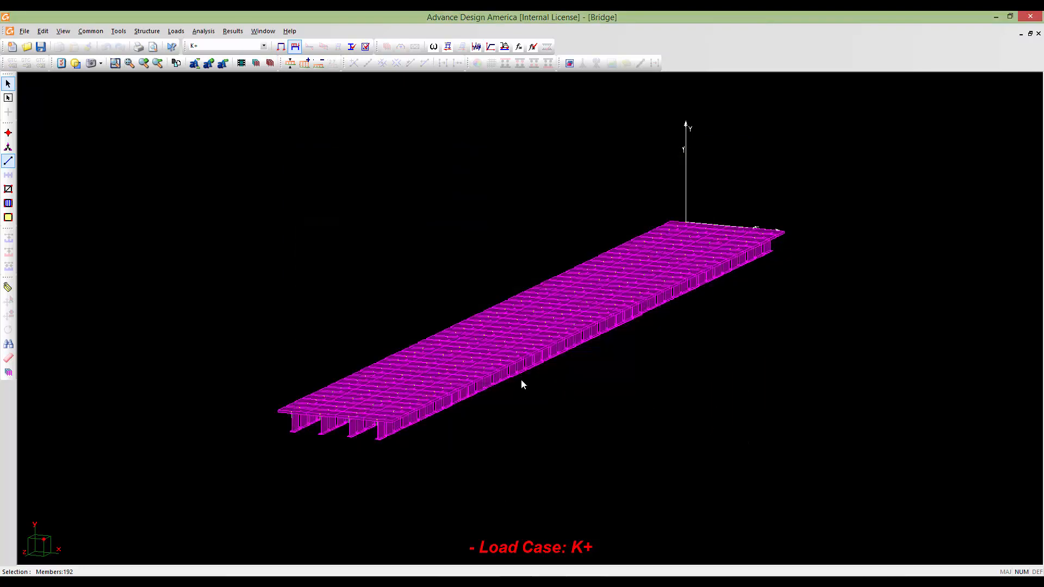
- Apply a temperature variation of 28 °C at the top and bottom fibers to the selected beams in load case K+
click(8, 287)
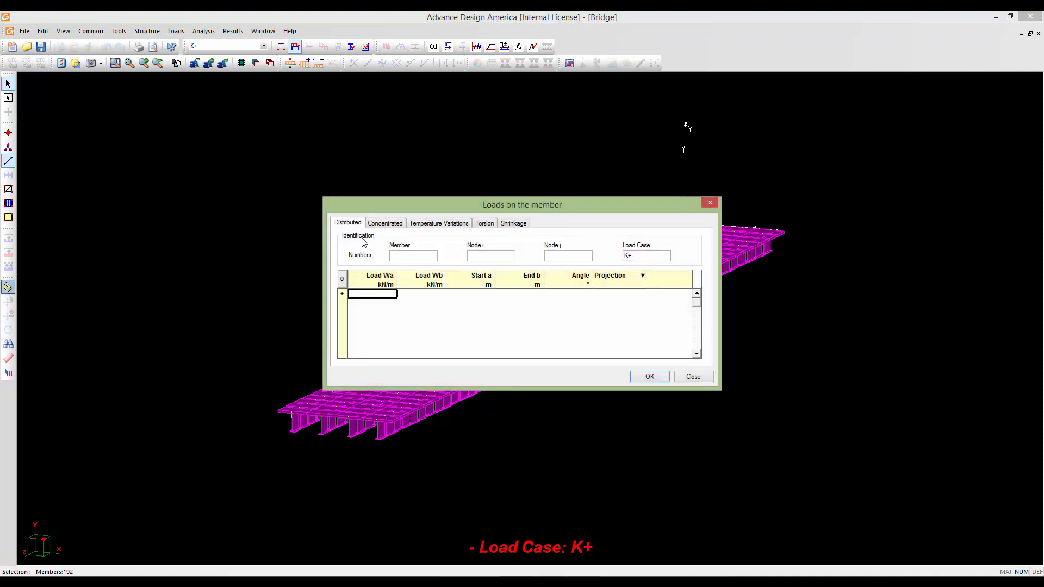
drag(389, 200, 394, 153)
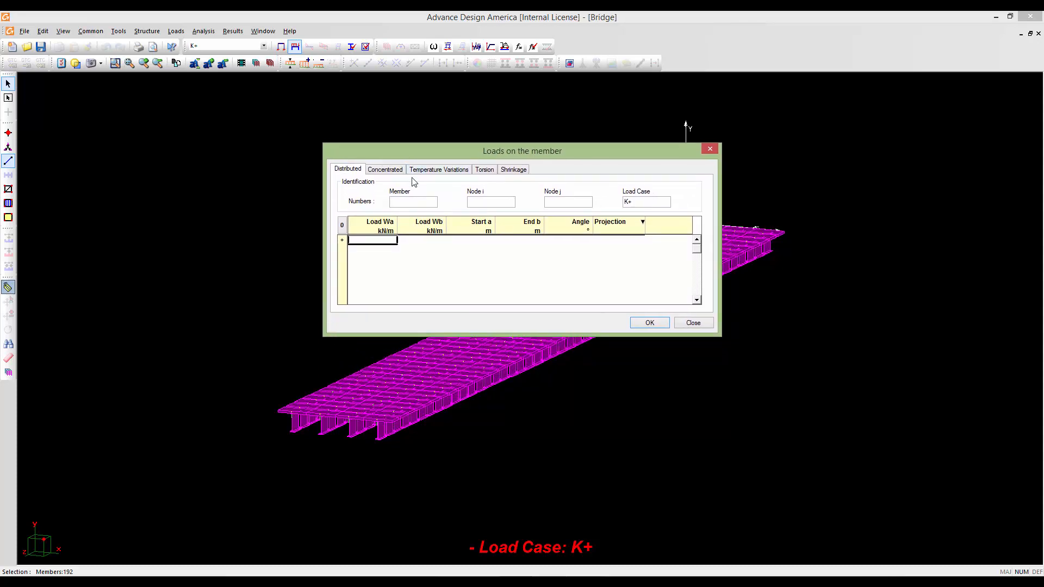
click(430, 170)
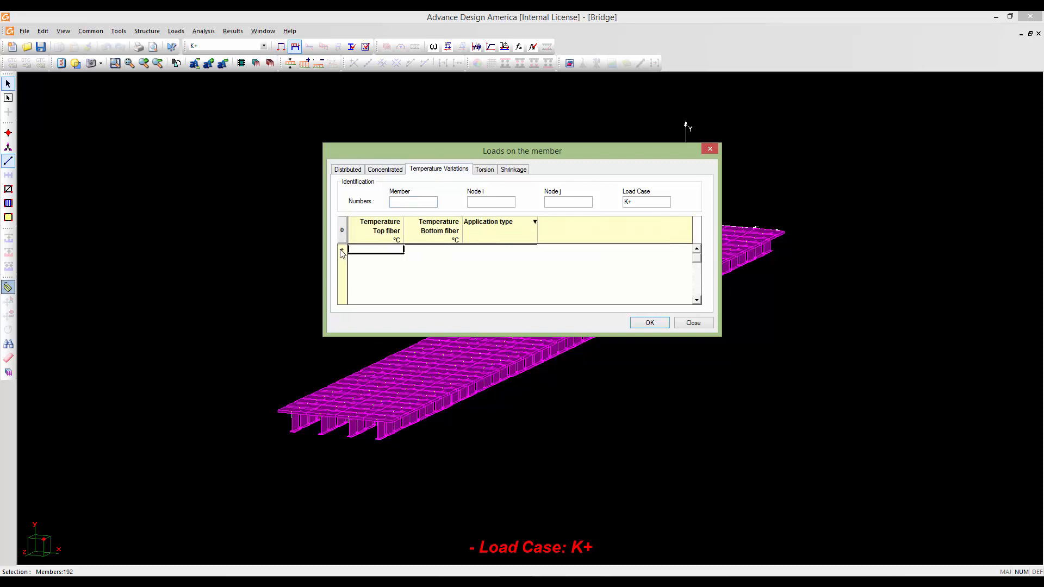
click(341, 252)
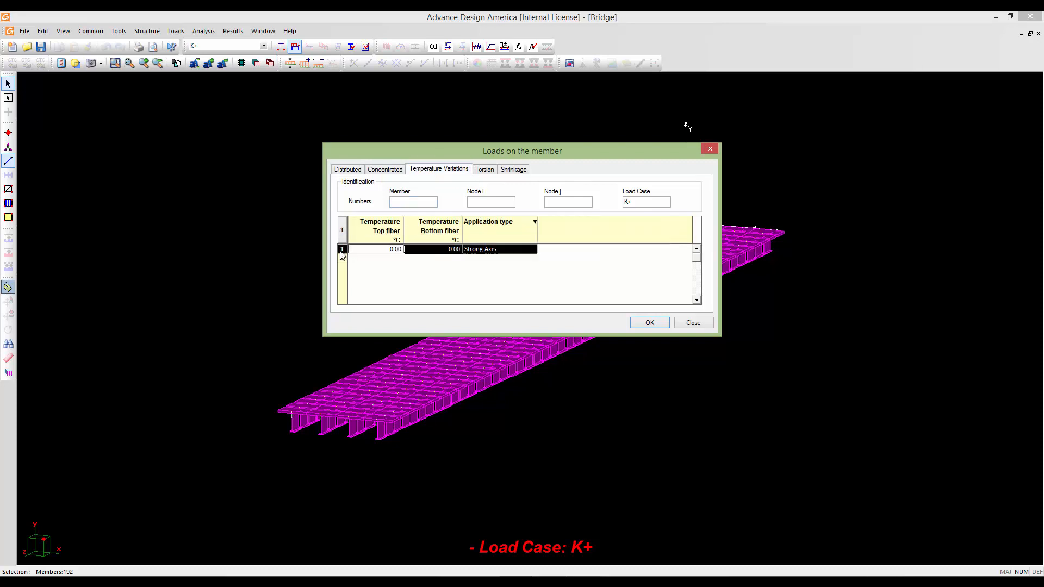
click(387, 249)
drag(384, 249, 407, 251)
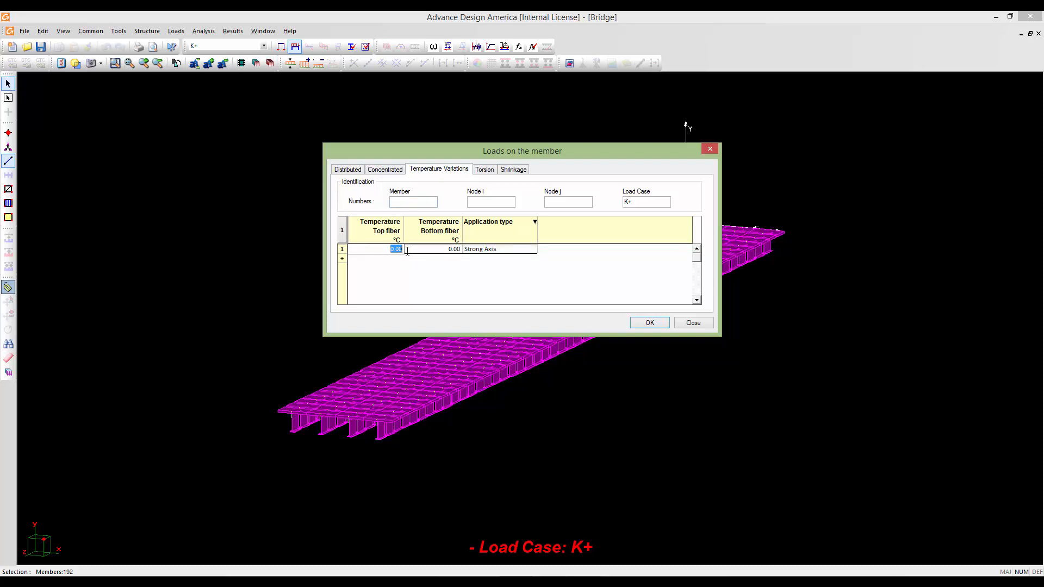
text(28)
click(427, 250)
drag(427, 250, 460, 254)
text(28)
click(646, 323)
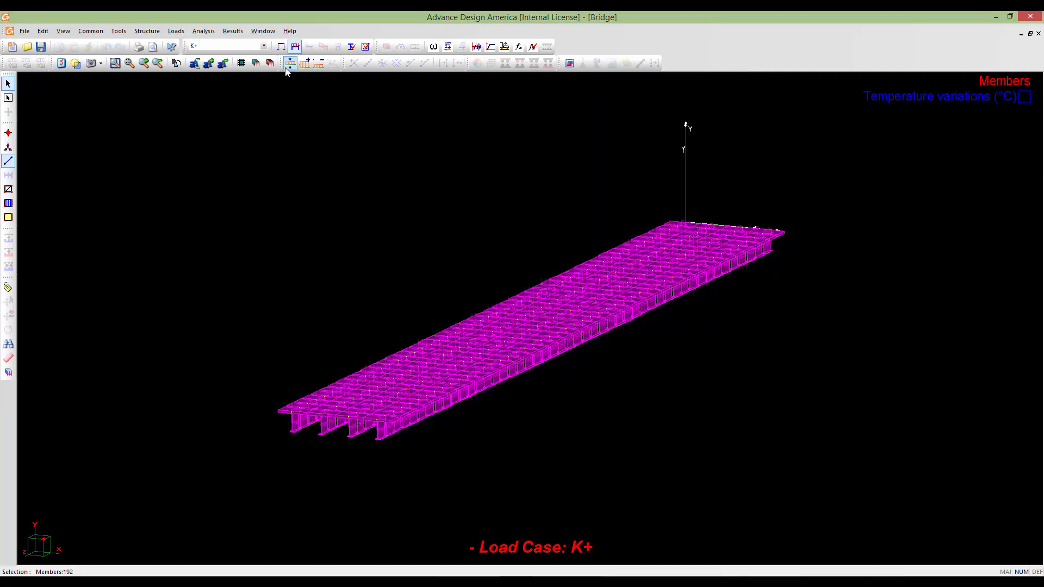
- Activate load case K- for load editing, keeping the beams selected
scroll(469, 394, up, 6)
scroll(474, 416, down, 5)
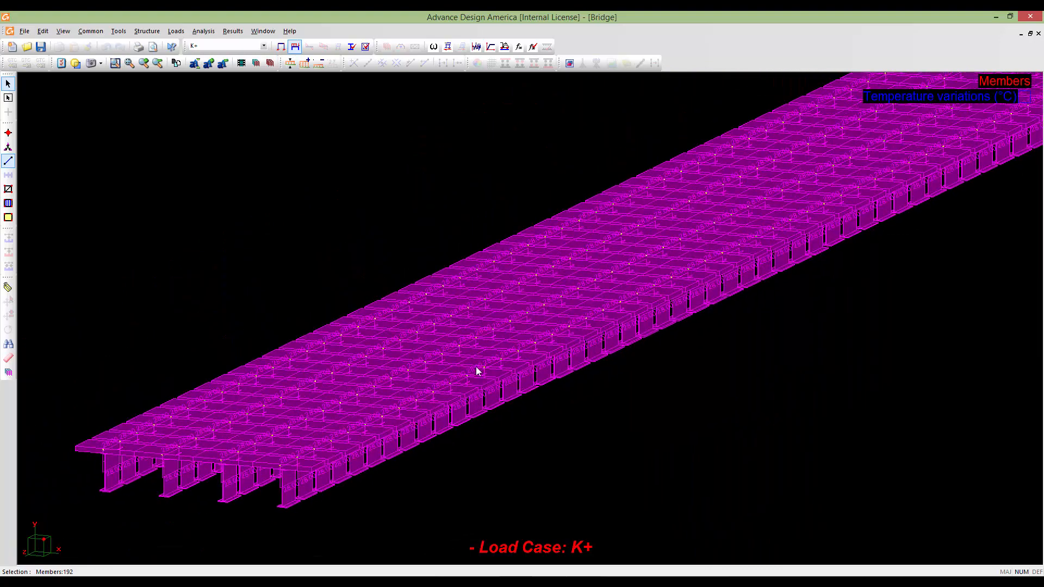
scroll(527, 351, down, 2)
scroll(488, 412, up, 3)
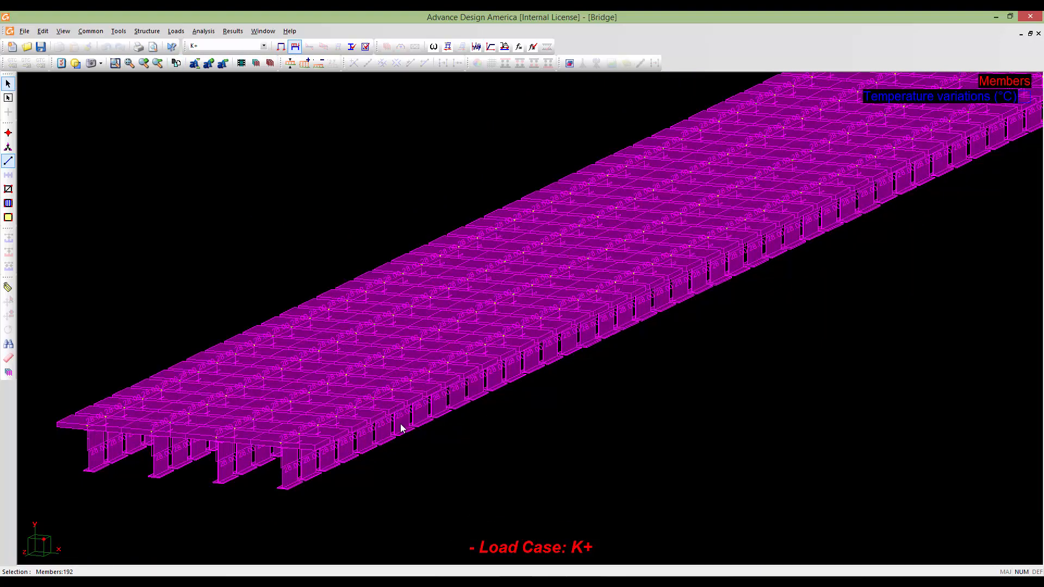
click(249, 47)
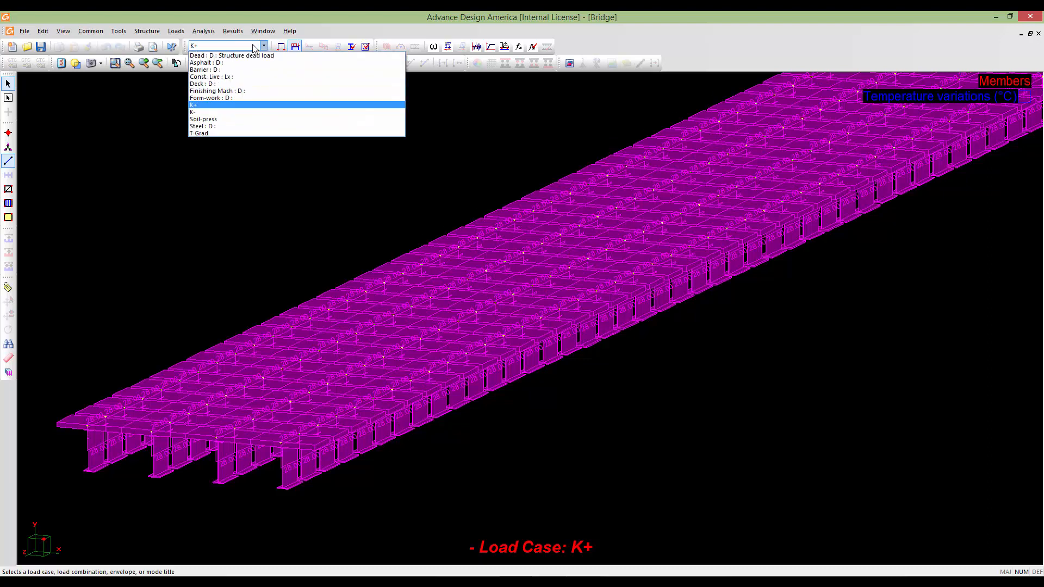
click(201, 113)
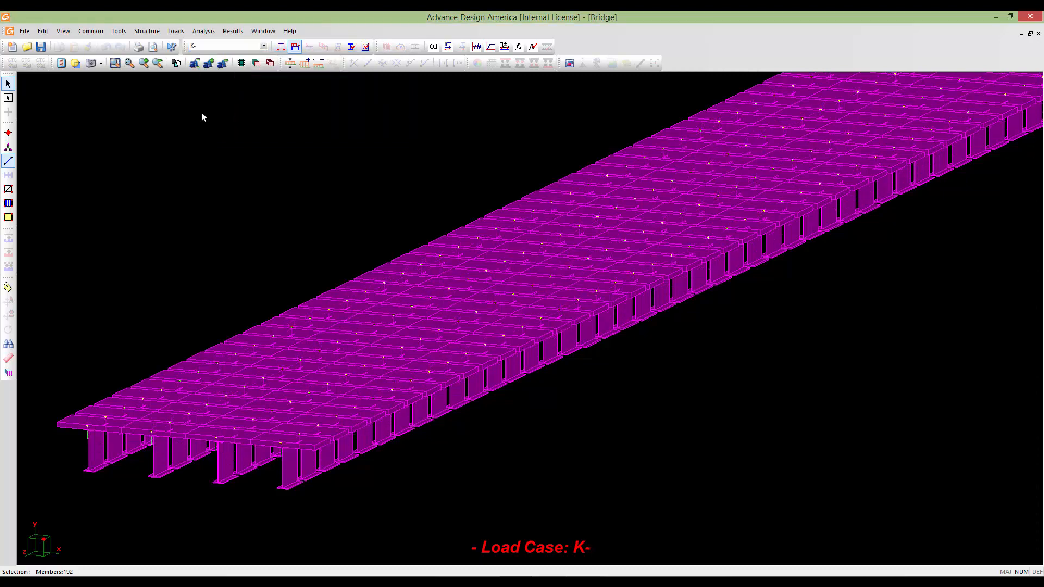
scroll(311, 240, down, 3)
middle_drag(314, 229, 326, 307)
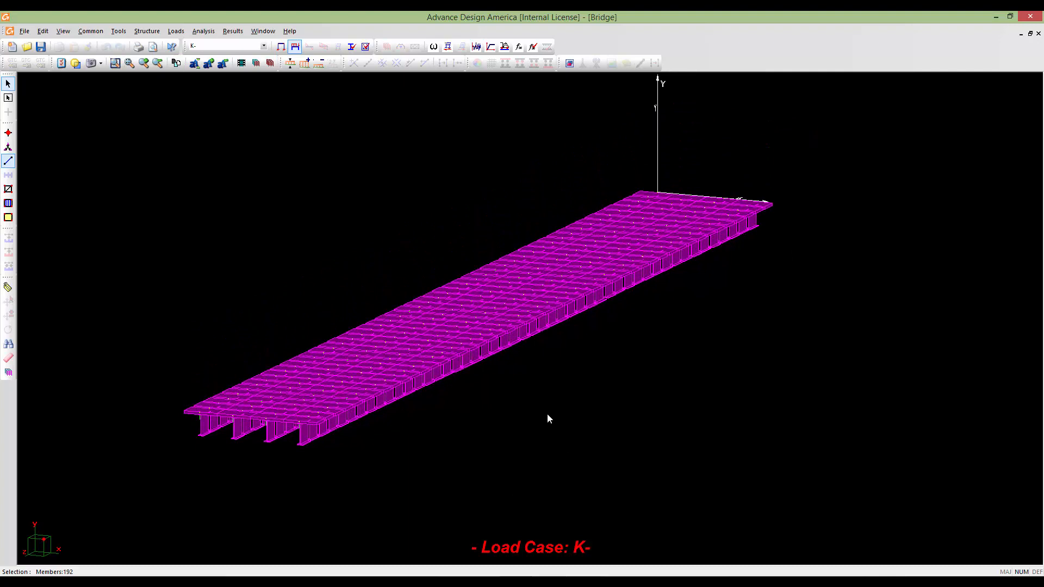
- Apply a temperature variation of -40 °C at the top and bottom fibers to the selected beams in load case K-
click(8, 288)
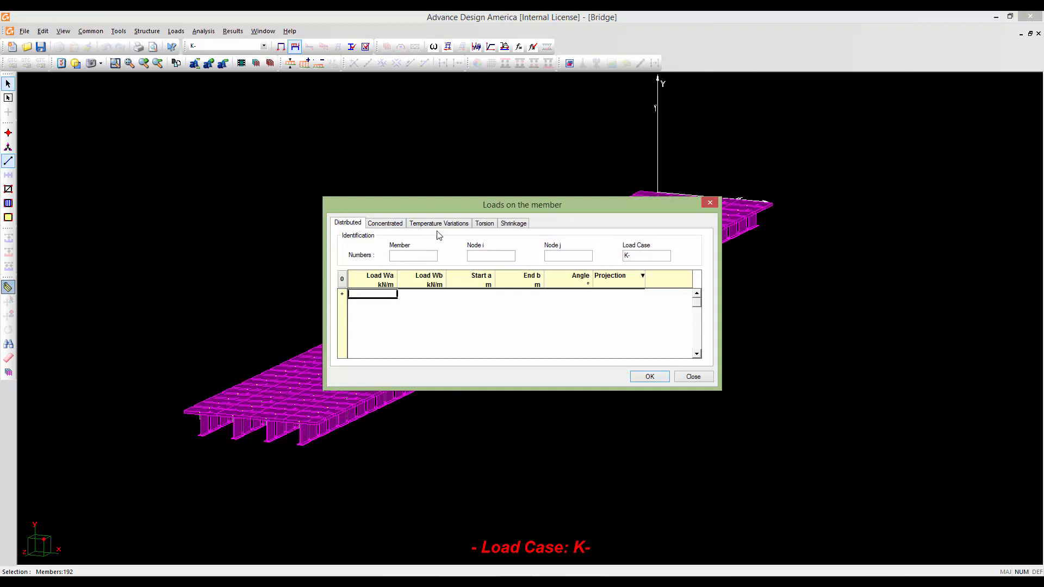
click(441, 224)
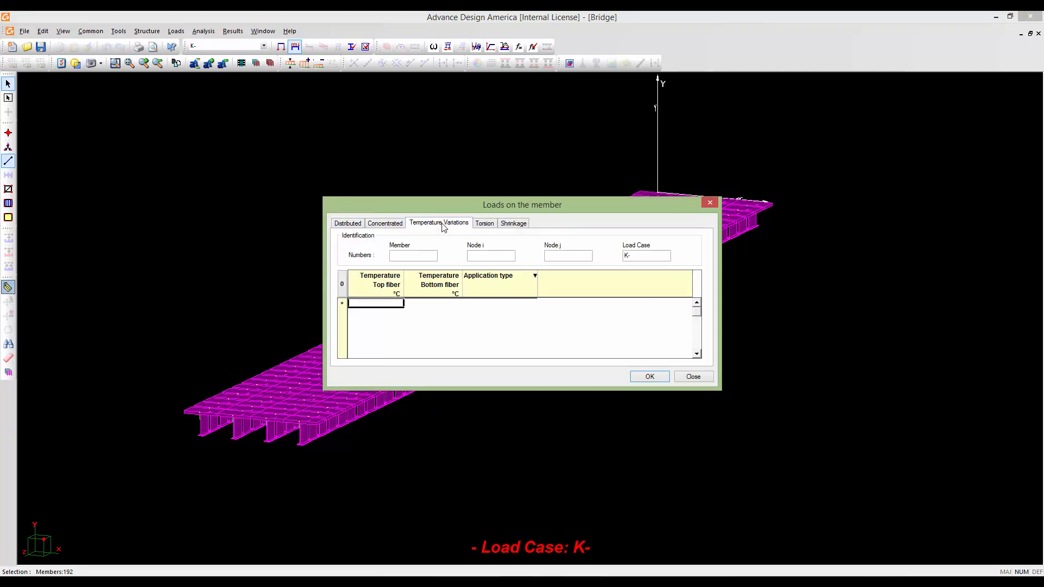
click(342, 307)
click(375, 304)
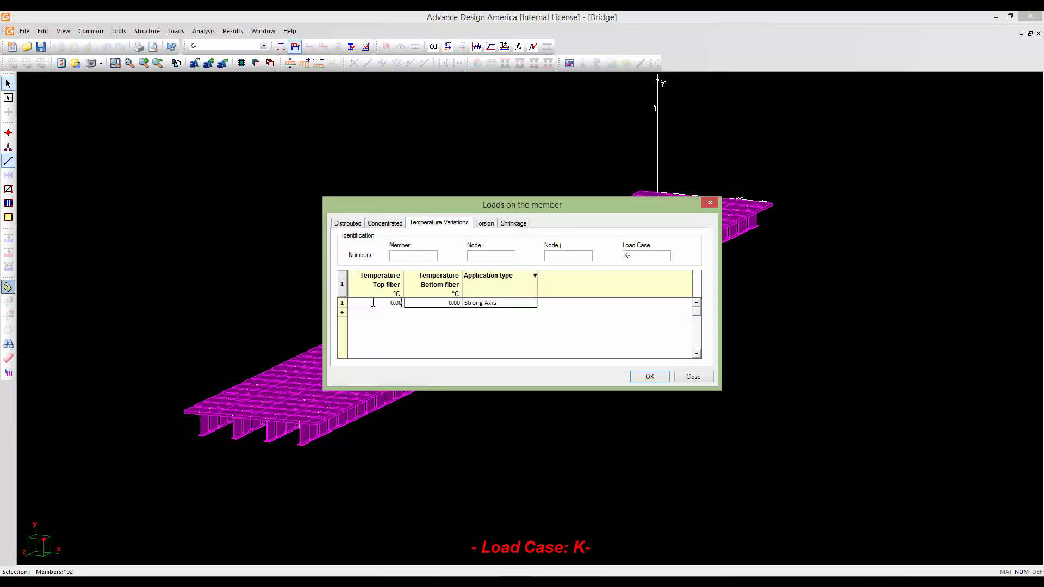
key(BackSpace)
text(-40)
click(442, 304)
drag(441, 303, 479, 304)
text(-)
click(650, 376)
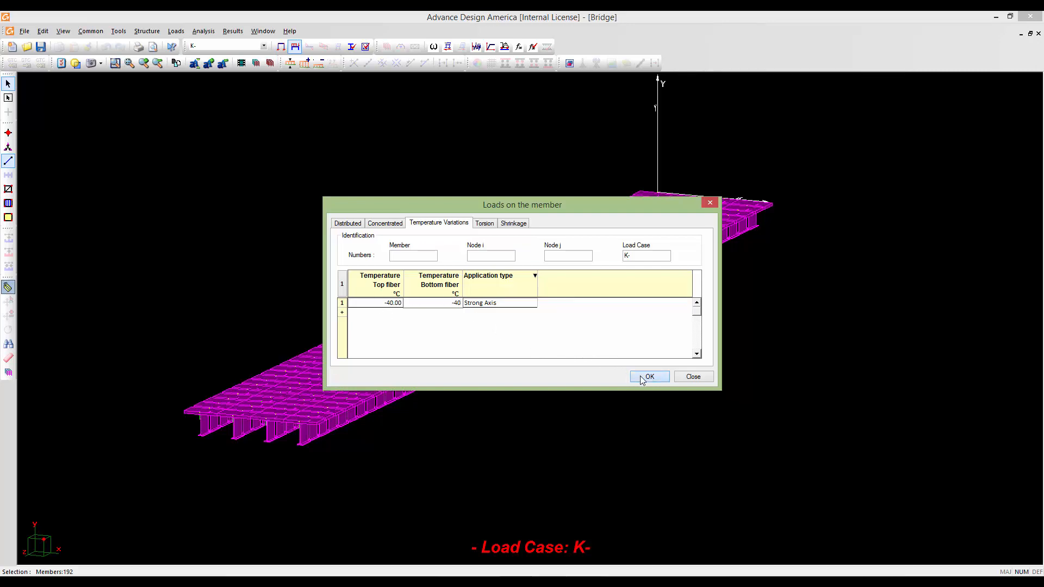
- Activate load case T-Grad for load editing with the beams still selected
scroll(334, 412, up, 3)
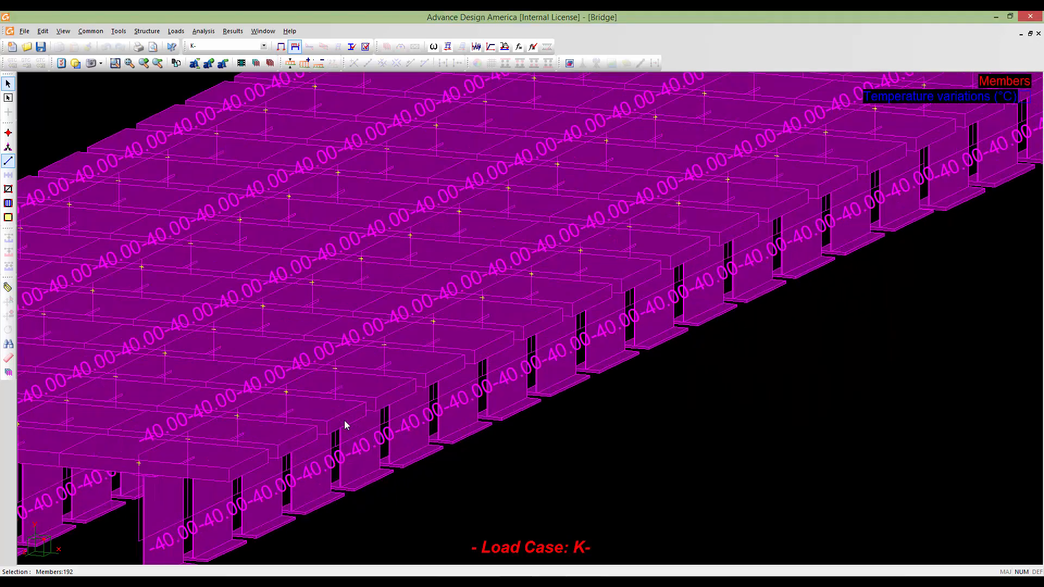
scroll(345, 425, down, 2)
scroll(325, 380, down, 2)
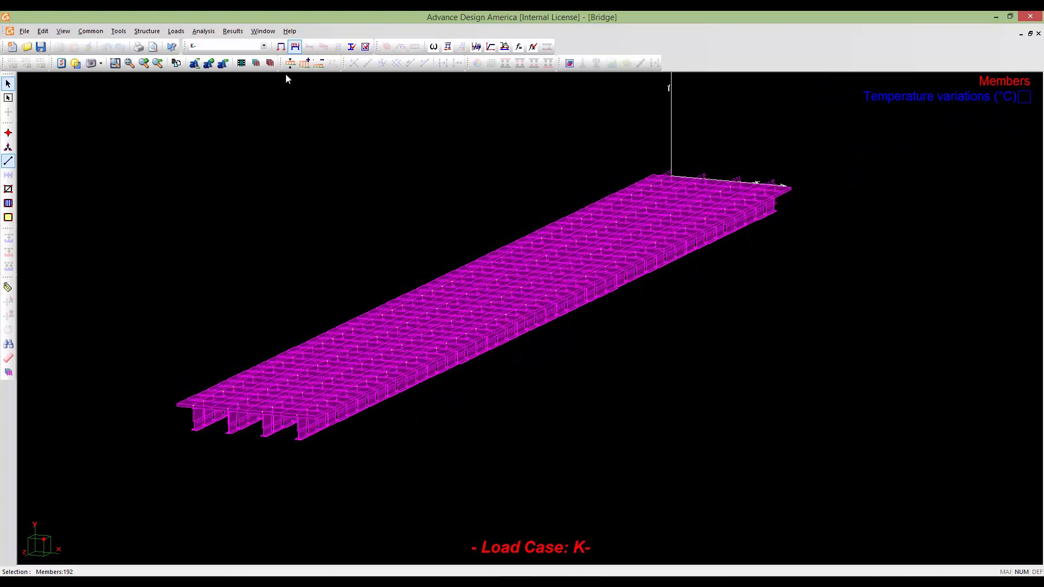
click(264, 47)
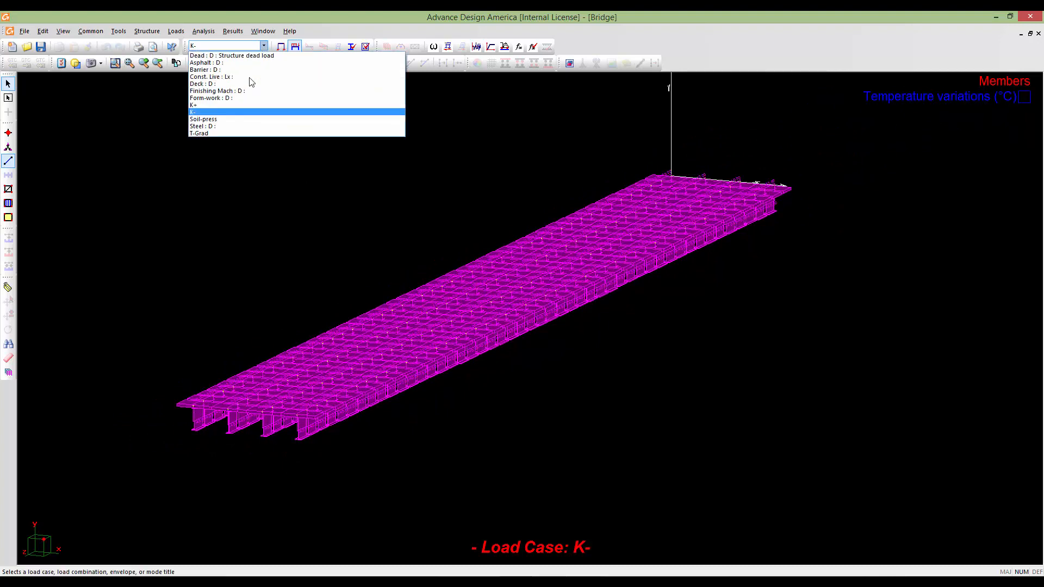
click(216, 133)
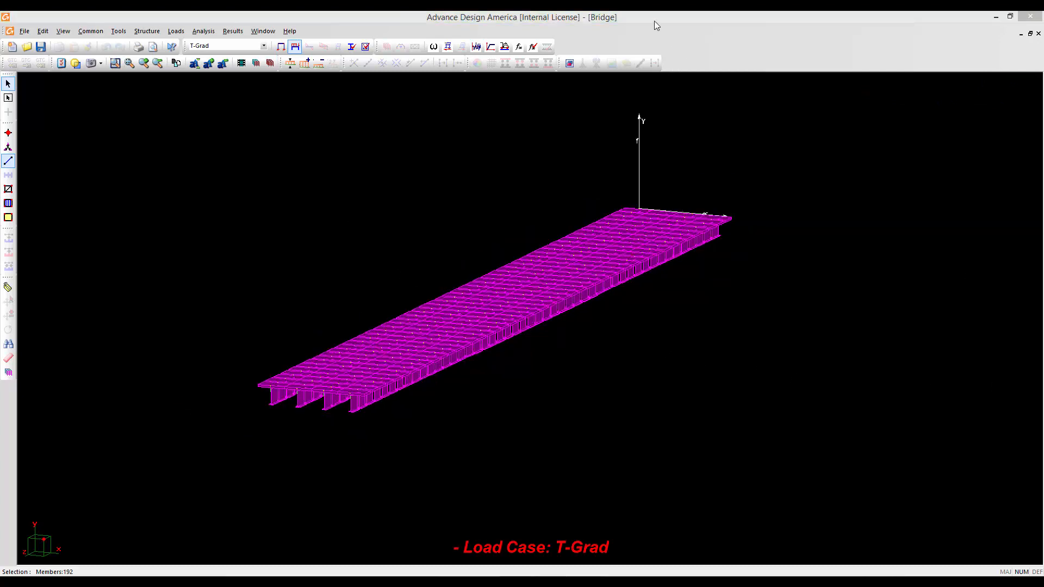
click(654, 22)
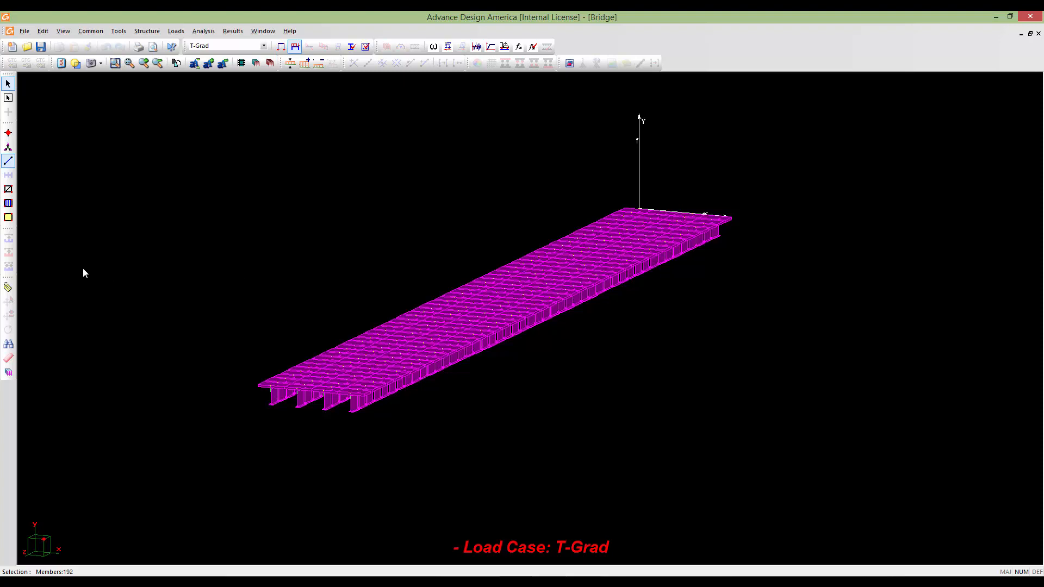
- Apply a Thermal Gradient temperature variation with a top fiber temperature of 30 °C to the selected beams in load case T-Grad
click(9, 288)
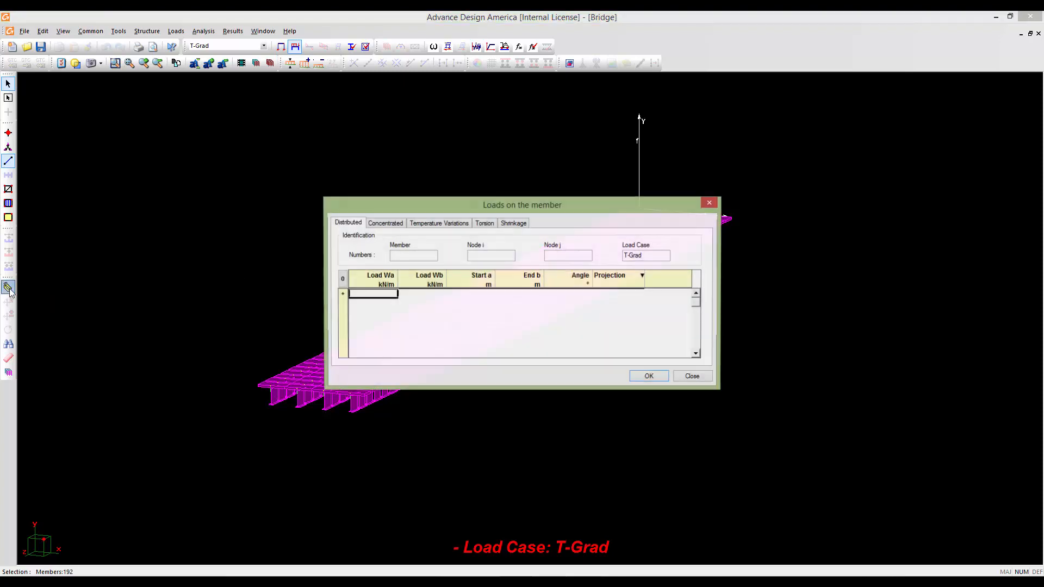
click(435, 223)
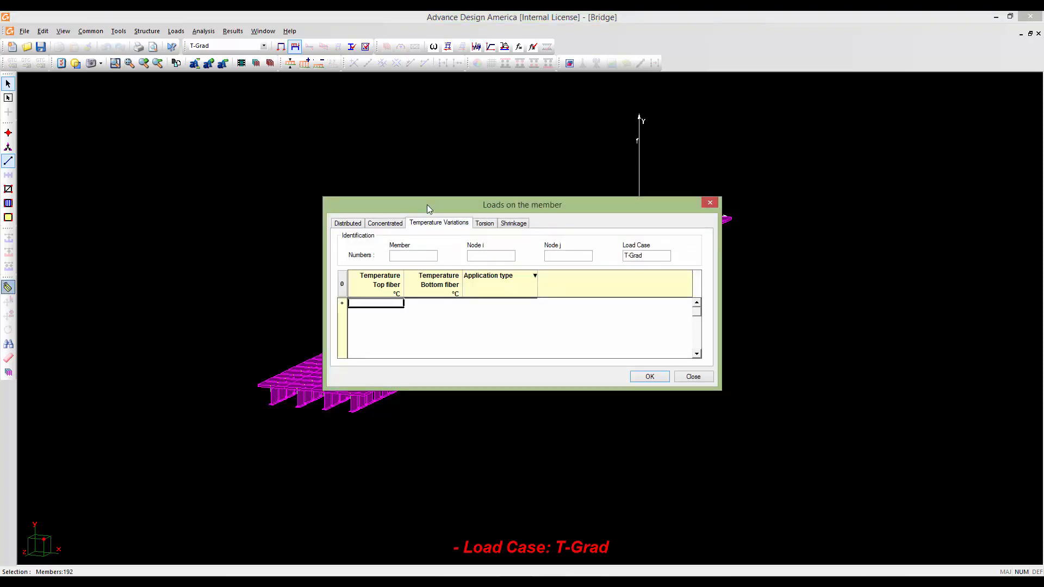
drag(426, 204, 663, 129)
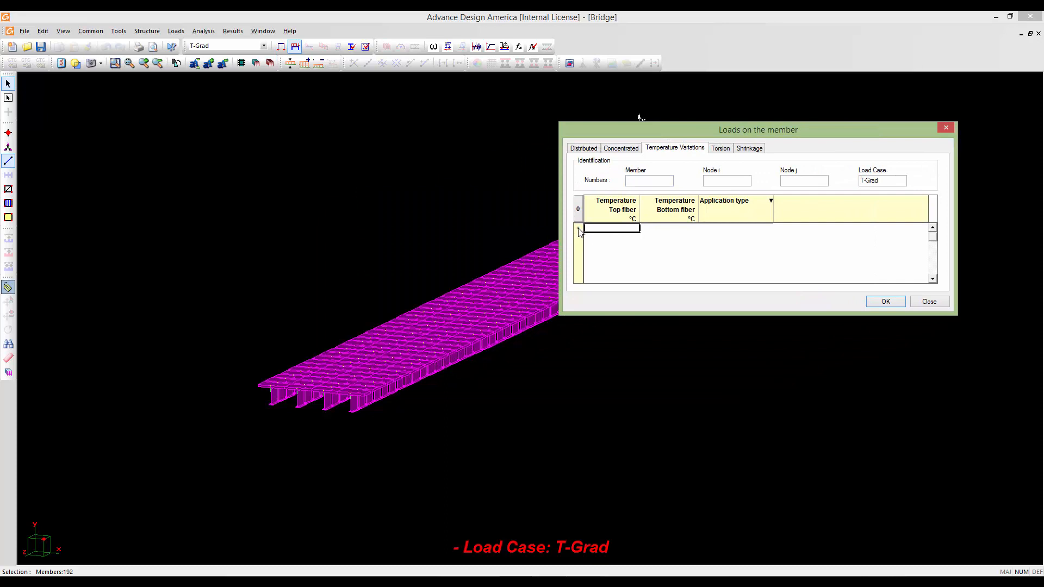
click(608, 229)
click(607, 229)
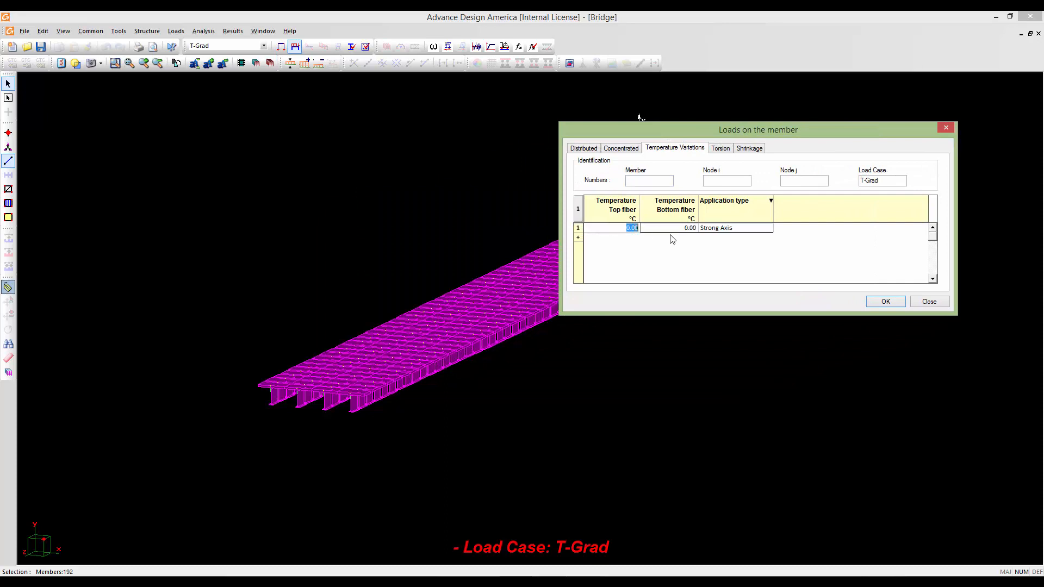
text(30)
key(Tab)
click(729, 228)
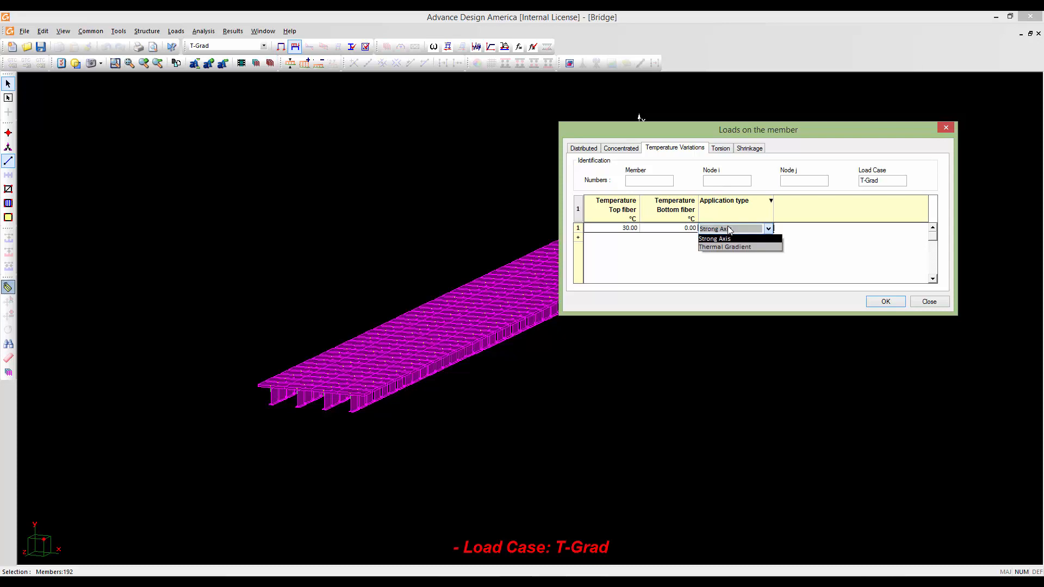
click(729, 256)
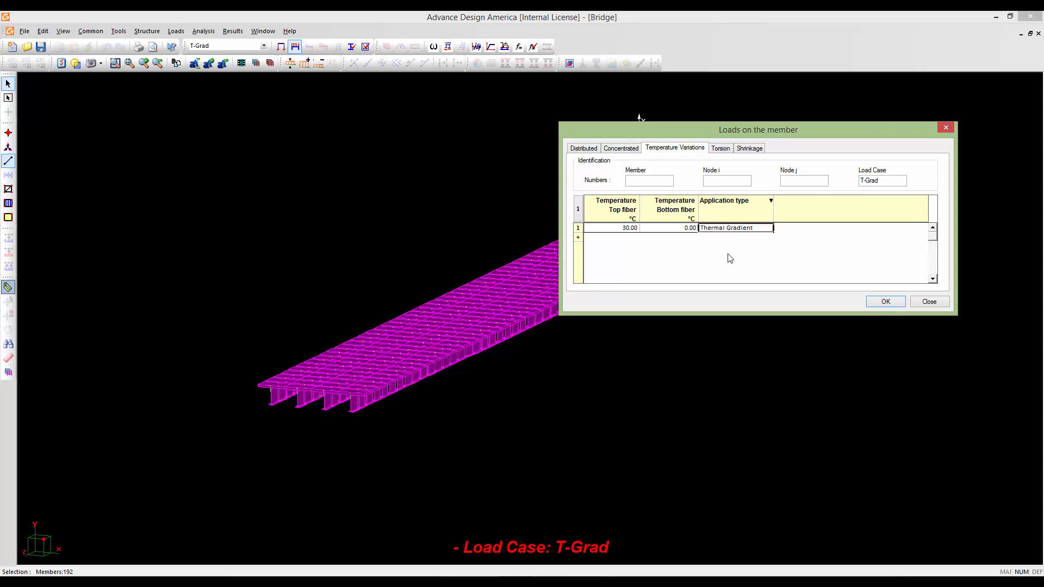
click(879, 302)
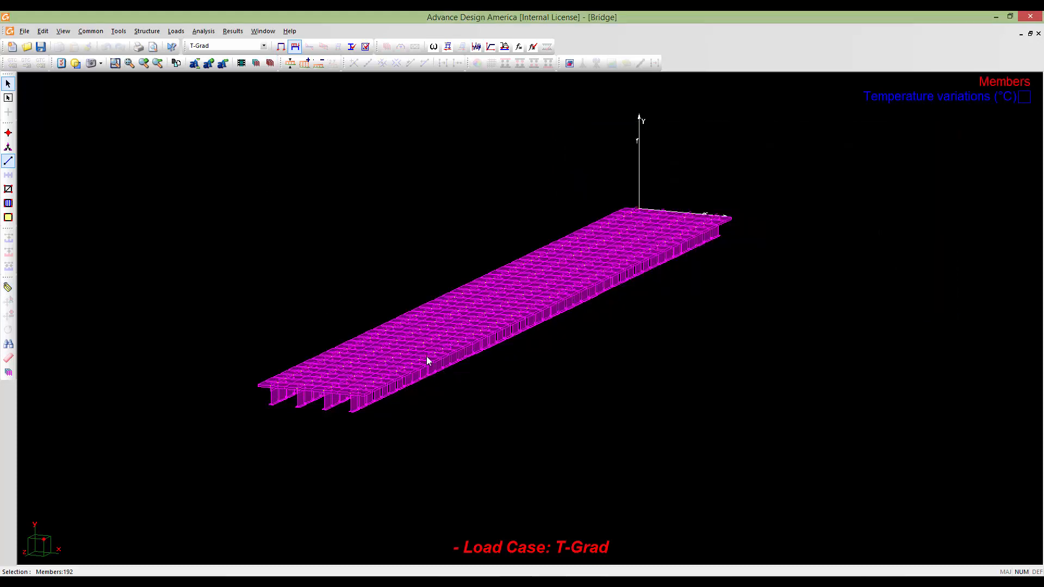
- Make Soil-press the active load case for load editing
middle_drag(415, 332, 413, 310)
scroll(413, 310, up, 6)
scroll(413, 309, down, 4)
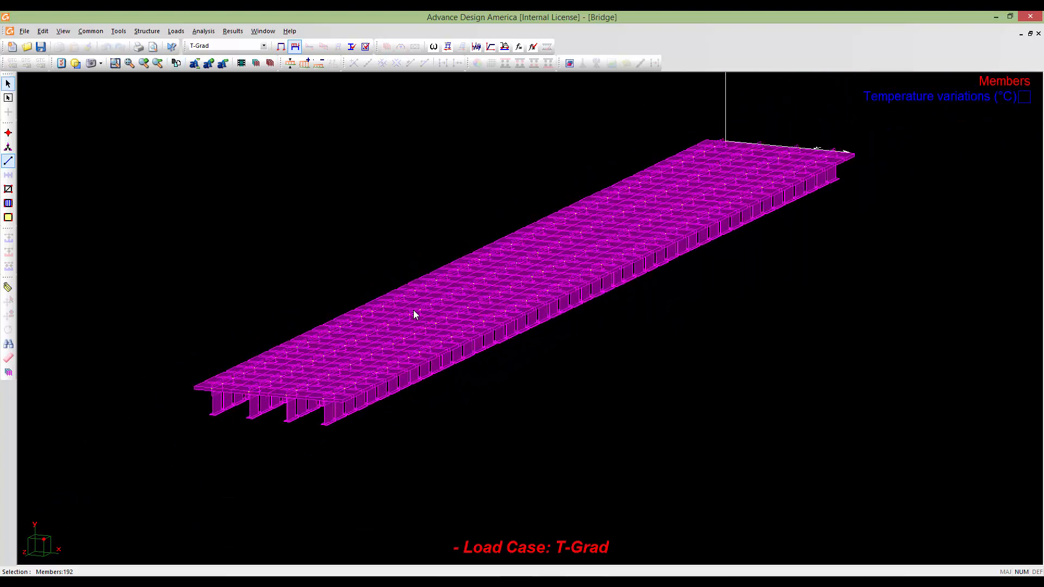
scroll(413, 313, down, 1)
middle_drag(282, 169, 312, 164)
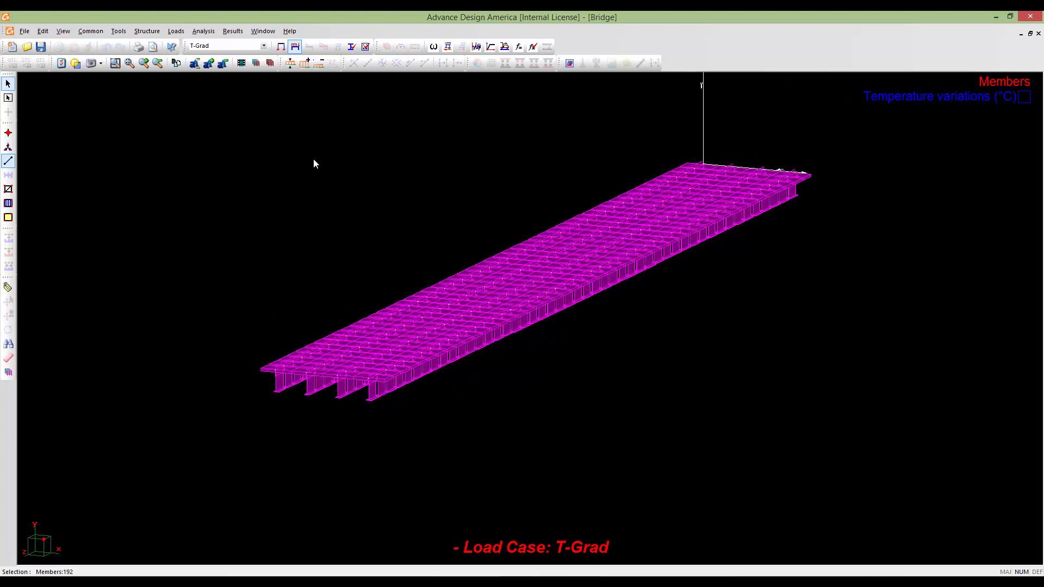
click(263, 46)
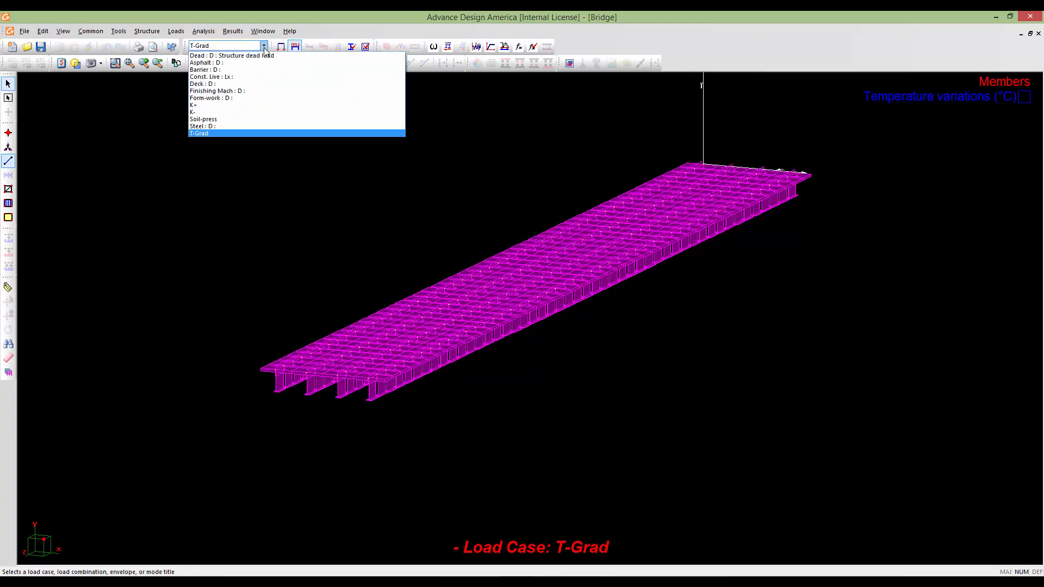
click(236, 119)
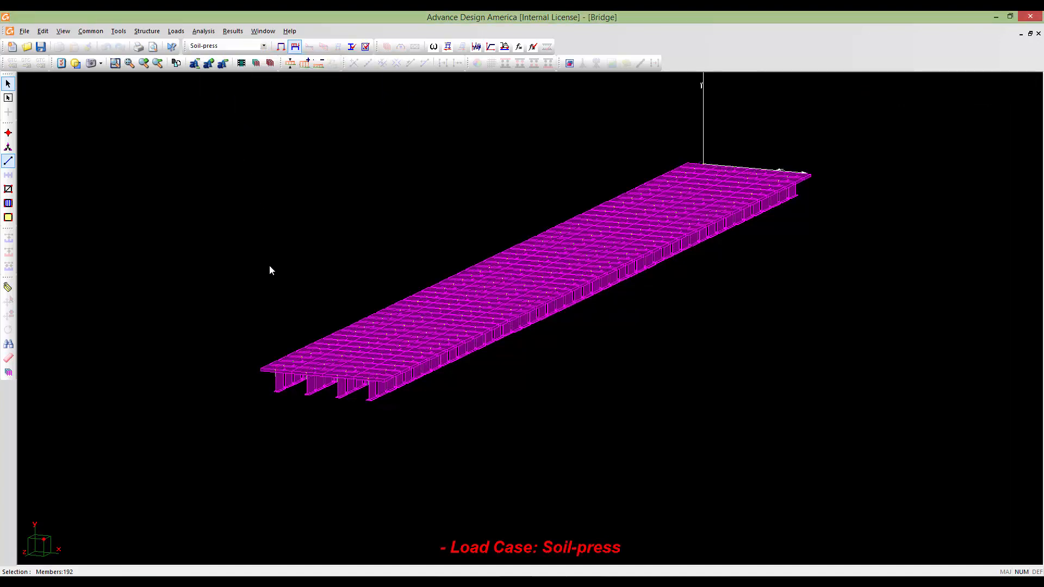
- Select all plates of the near abutment wall and isolate them in the view
scroll(288, 292, down, 2)
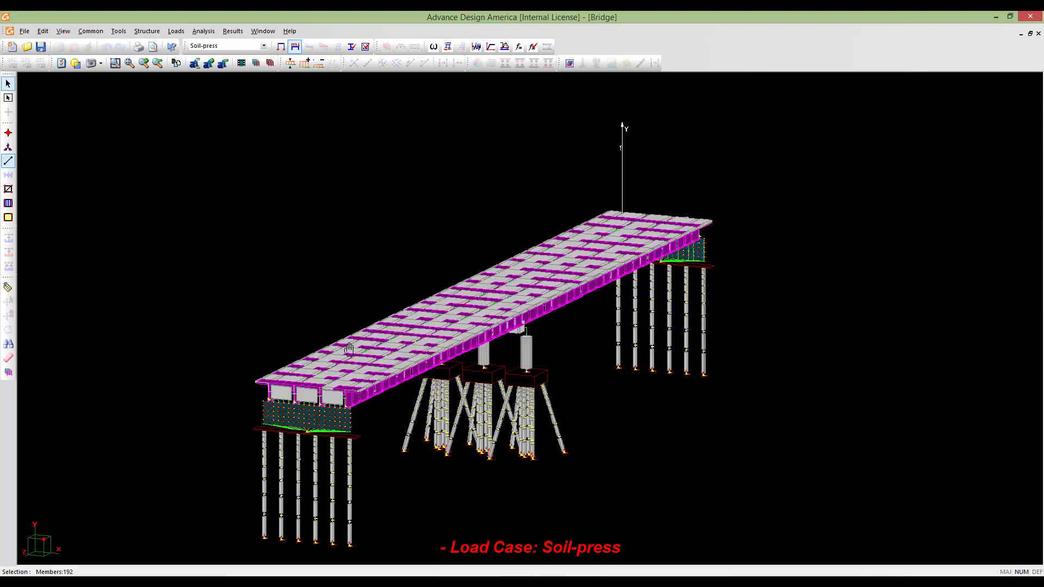
middle_drag(348, 349, 365, 301)
scroll(361, 329, up, 4)
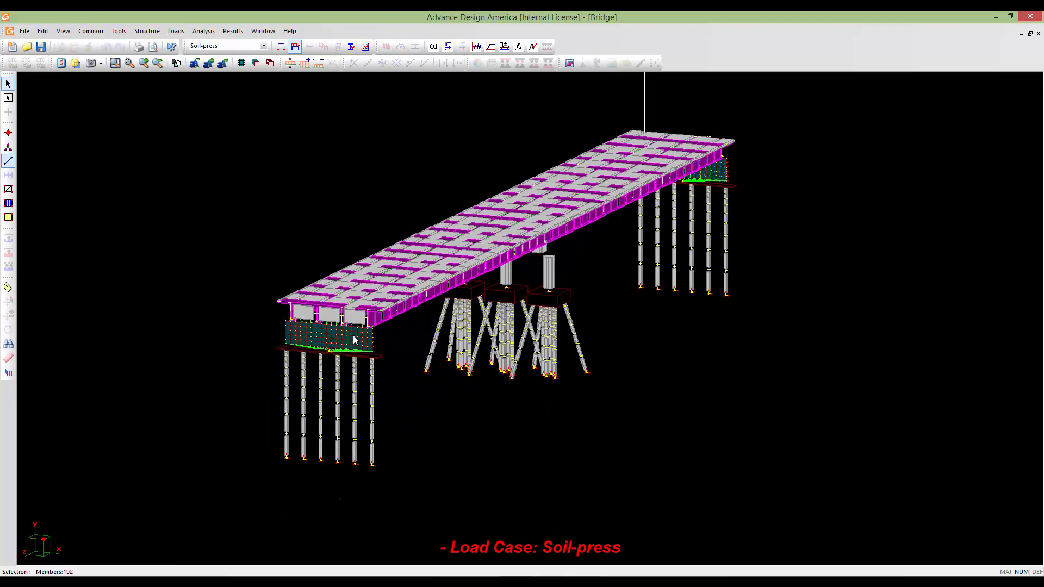
scroll(341, 313, up, 5)
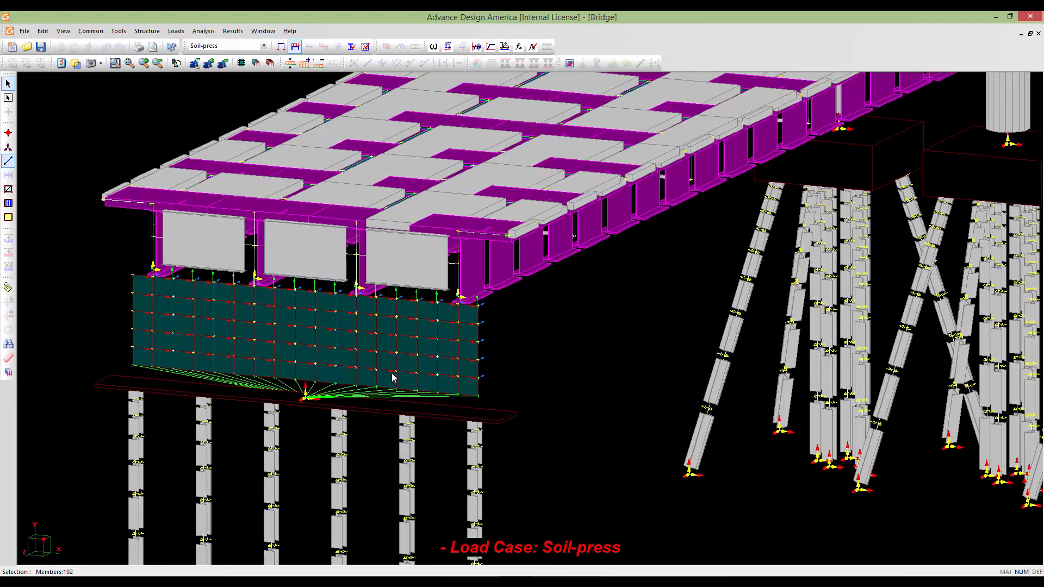
scroll(238, 370, down, 6)
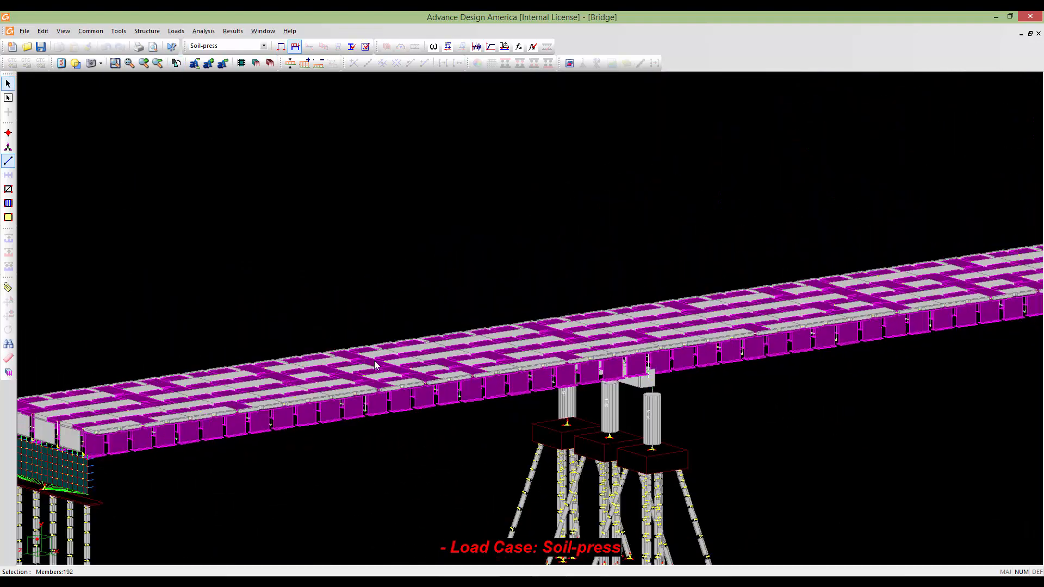
scroll(311, 355, up, 5)
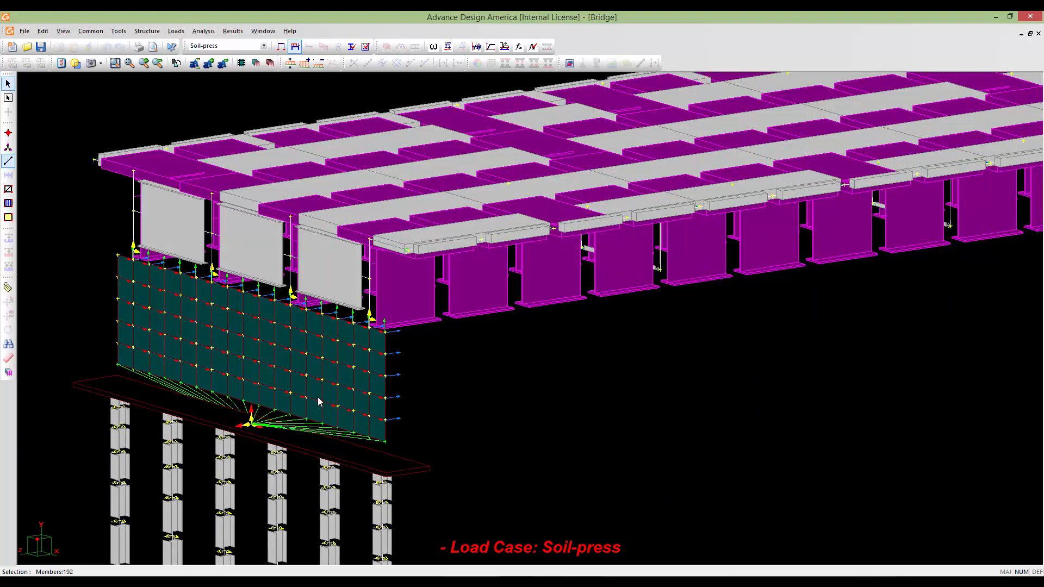
middle_drag(318, 401, 481, 357)
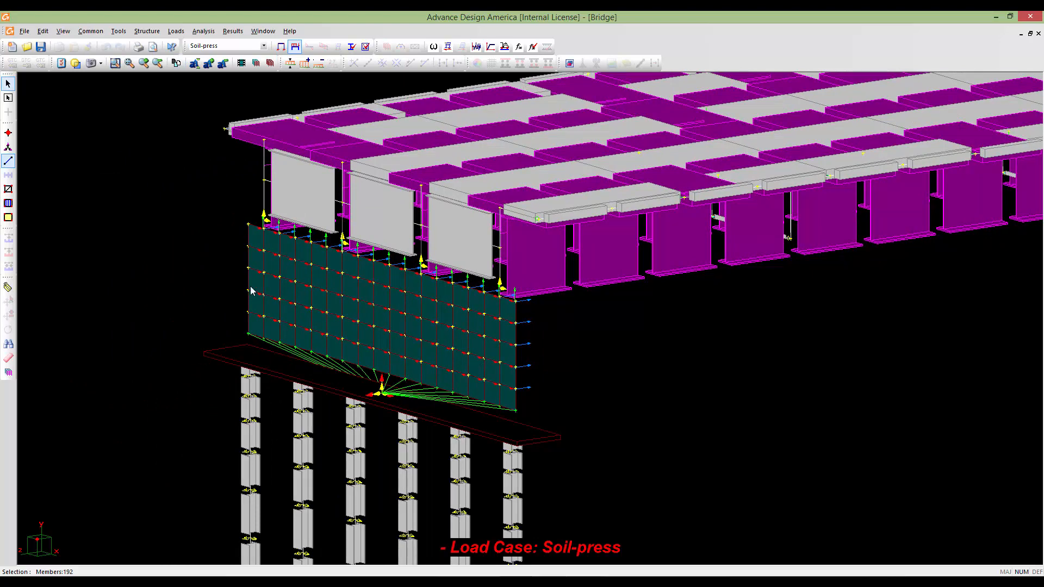
click(8, 190)
drag(623, 502, 172, 120)
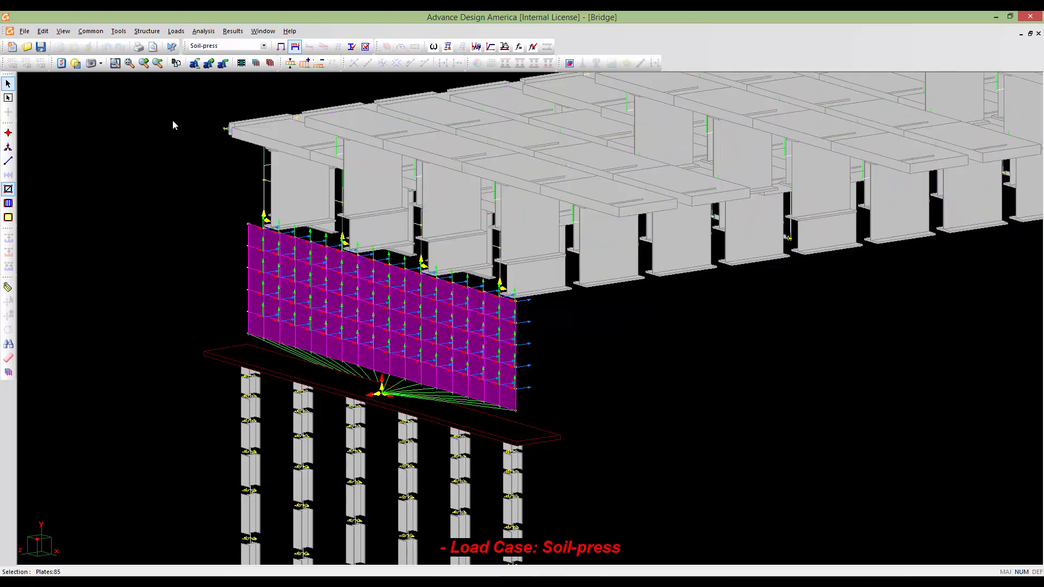
key(ctrl+h)
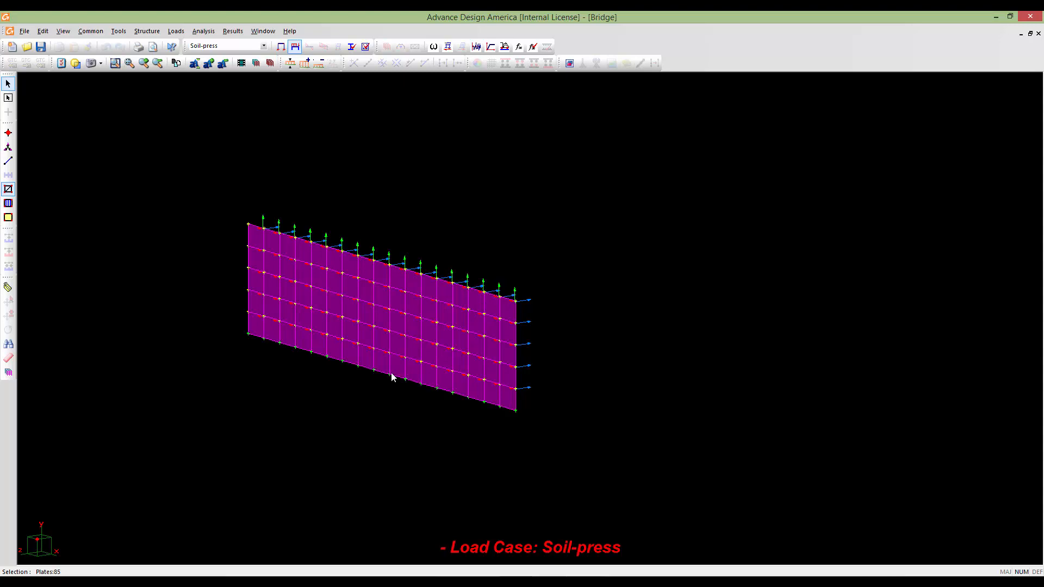
- Examine the isolated abutment wall's plate mesh and the direction of the plates' local axes from both sides
shift+middle_drag(391, 373, 453, 379)
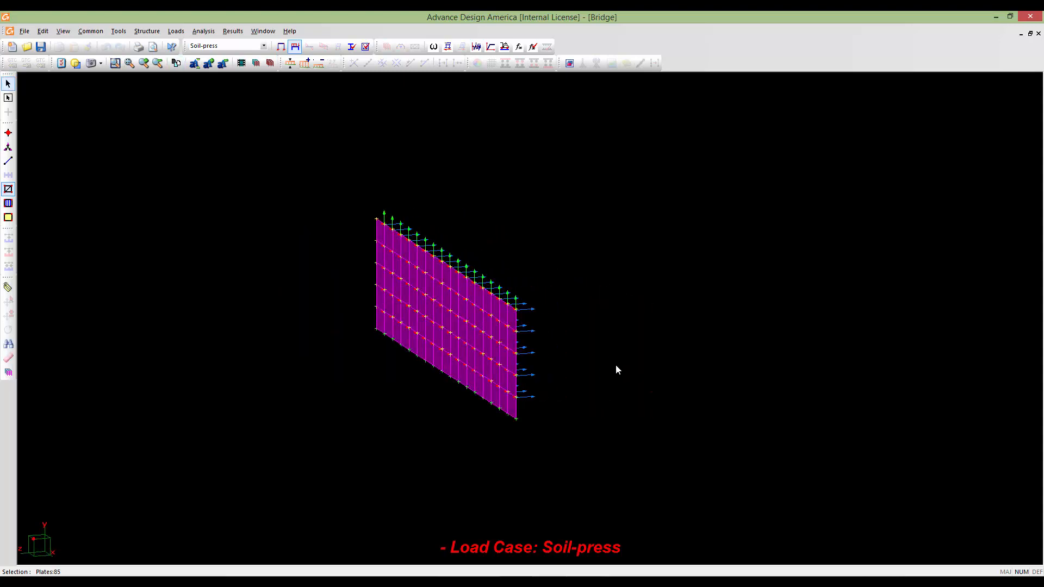
scroll(593, 362, up, 1)
click(592, 362)
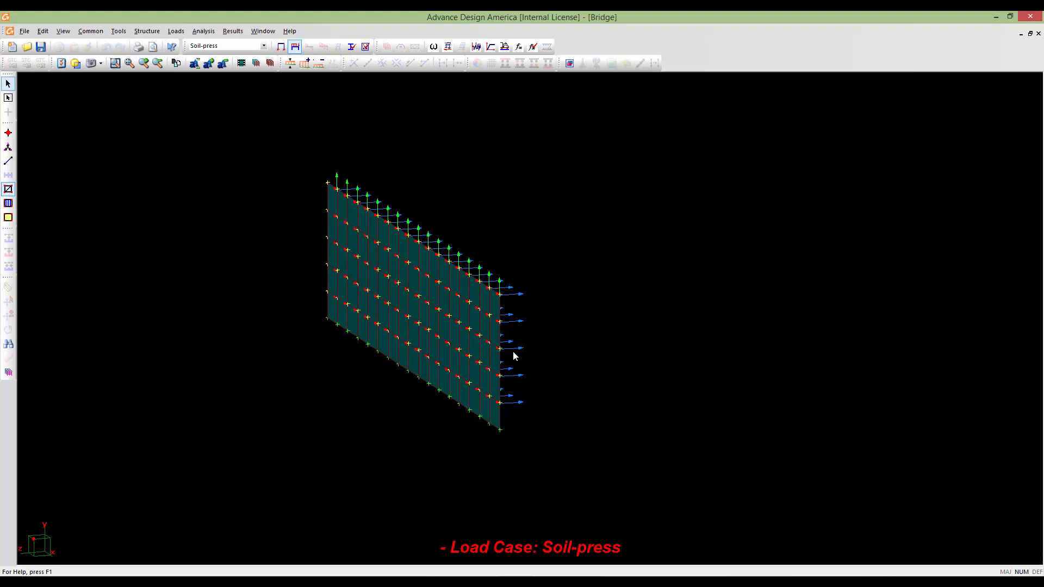
middle_drag(516, 380, 527, 406)
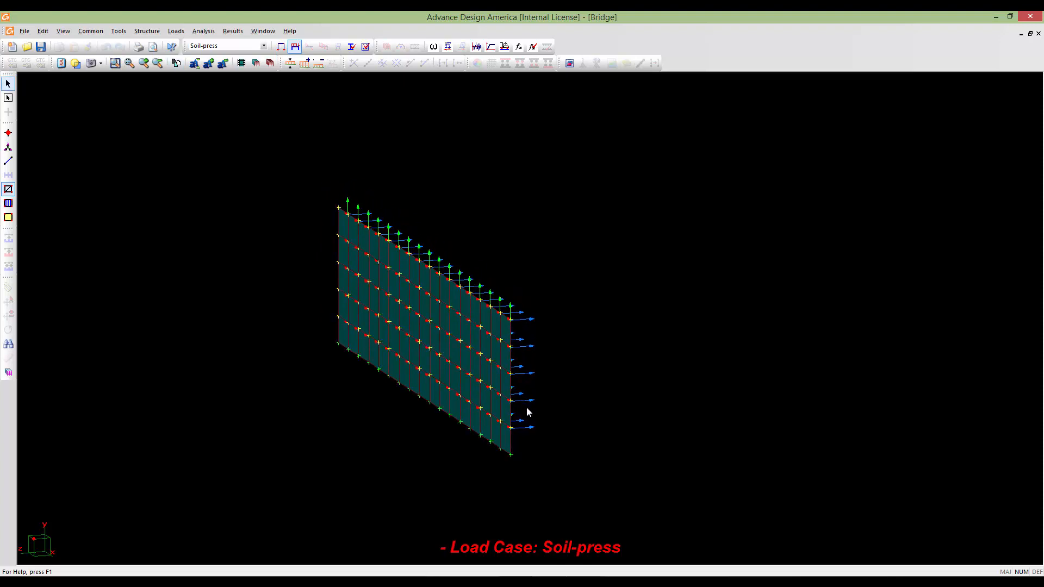
scroll(528, 411, up, 3)
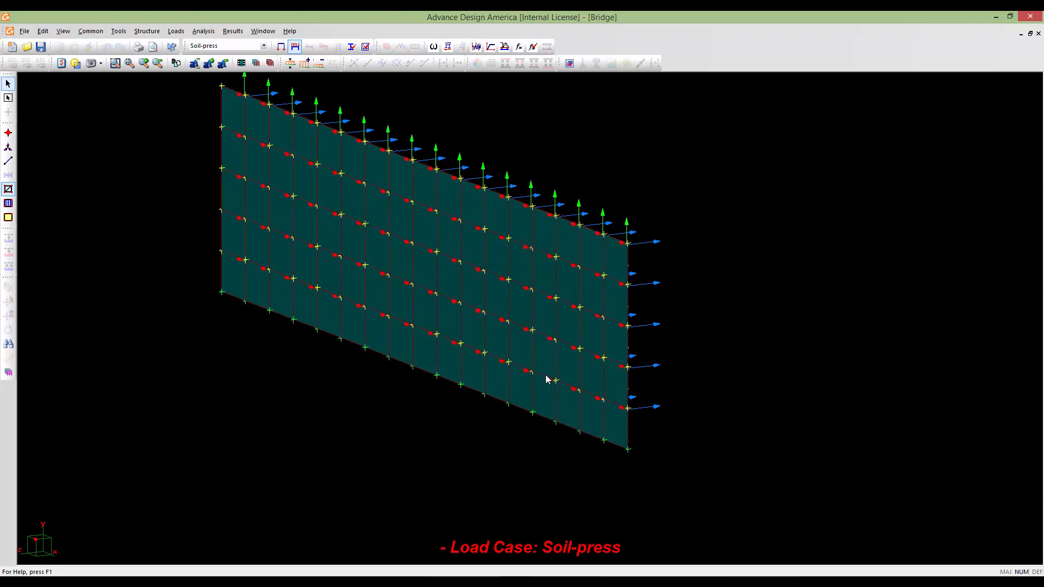
shift+middle_drag(545, 377, 544, 357)
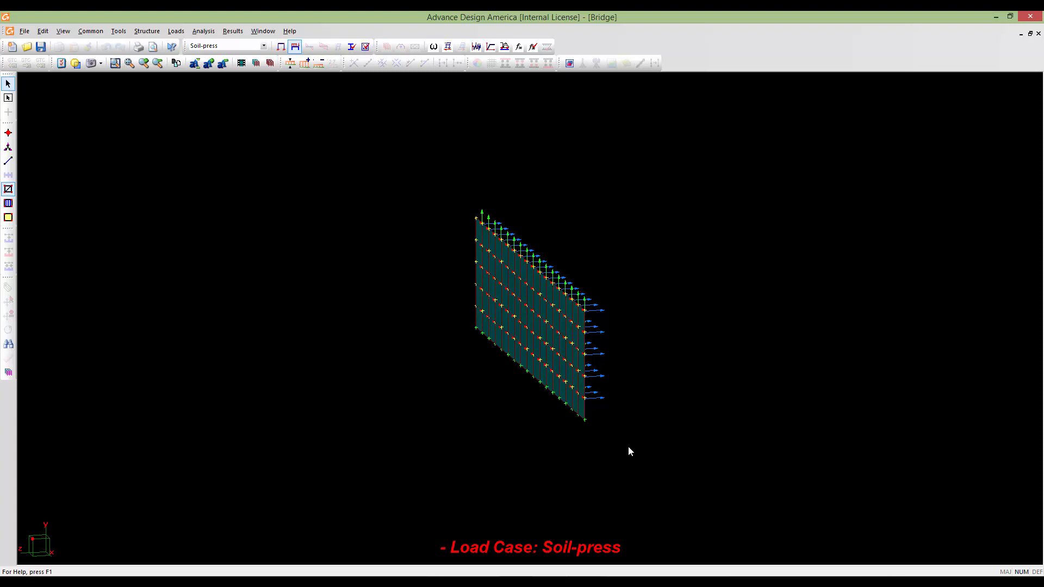
middle_drag(628, 447, 594, 448)
scroll(542, 387, up, 2)
middle_drag(542, 387, 538, 417)
scroll(538, 416, down, 1)
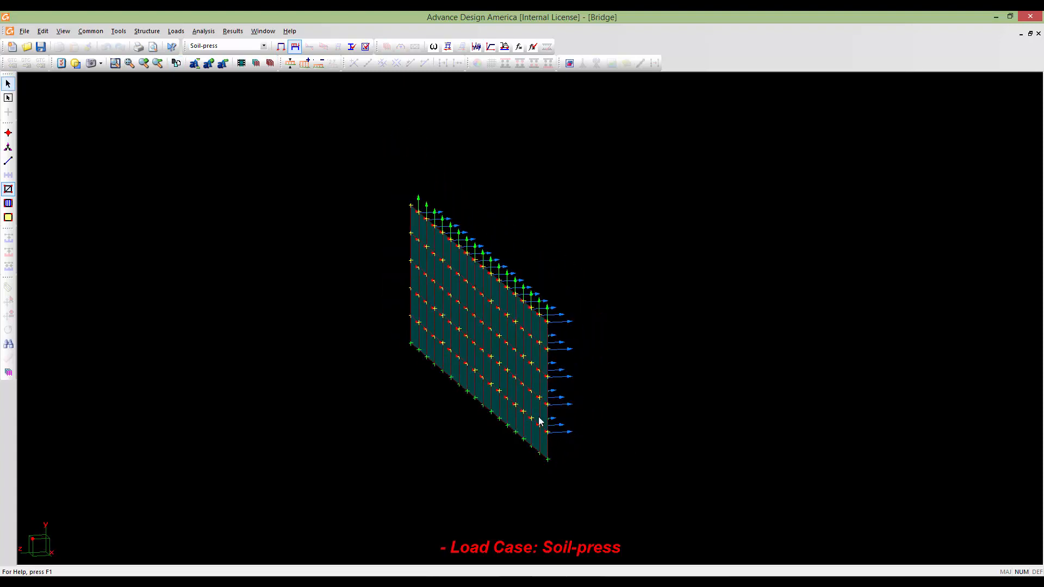
scroll(539, 421, up, 2)
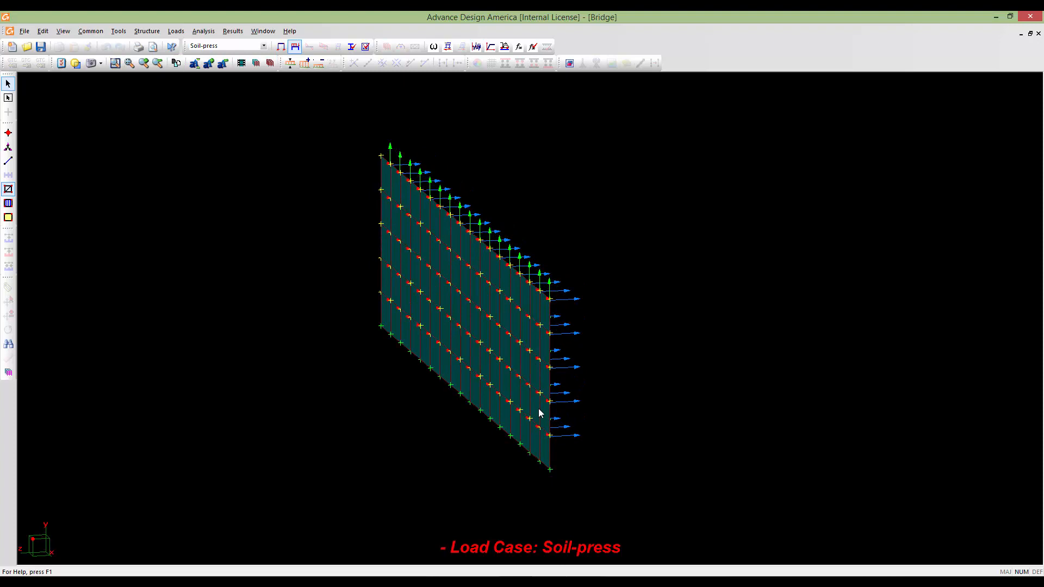
shift+middle_drag(540, 422, 618, 388)
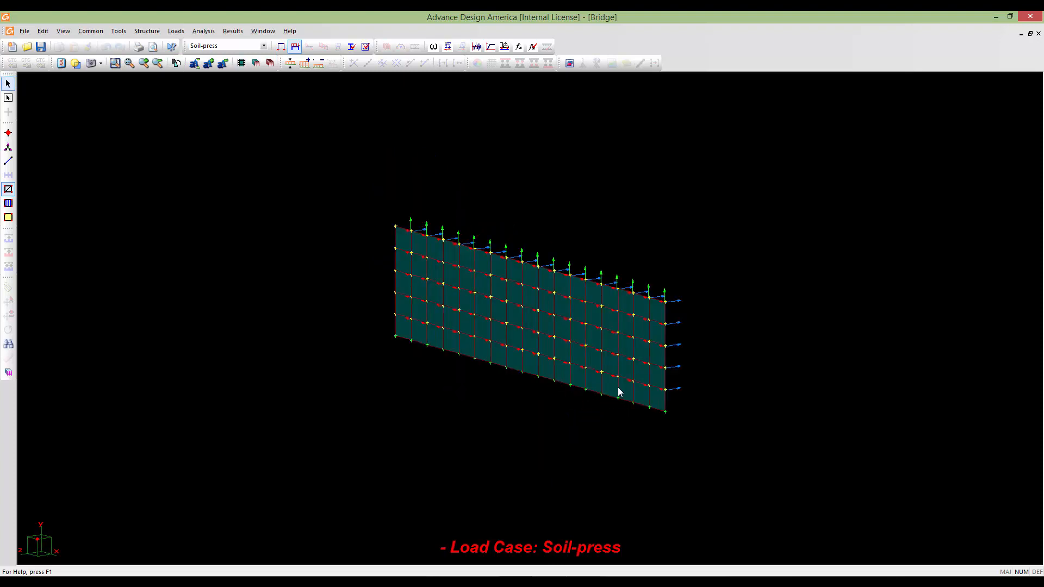
scroll(592, 392, up, 2)
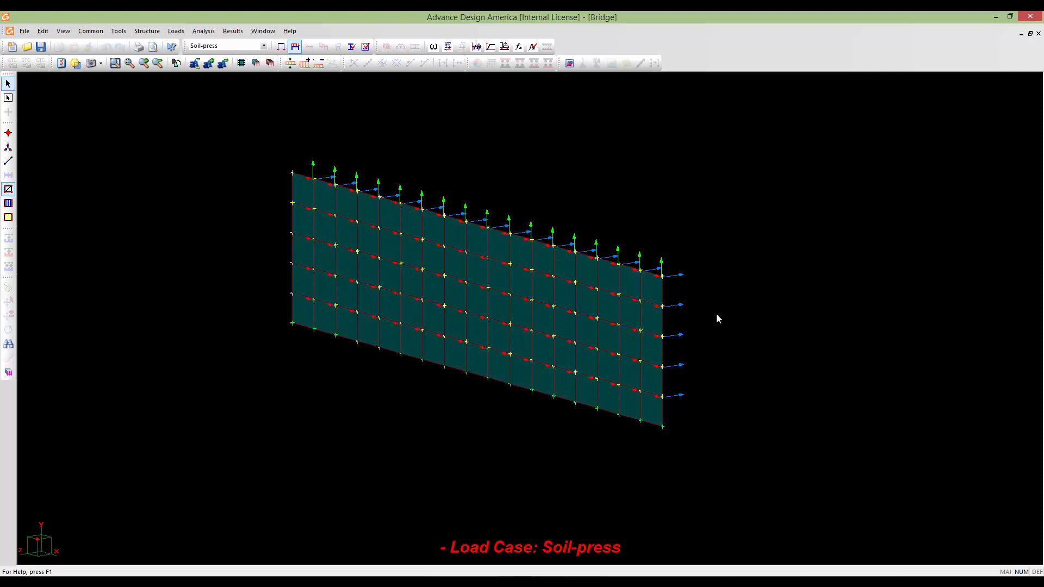
key(Left)
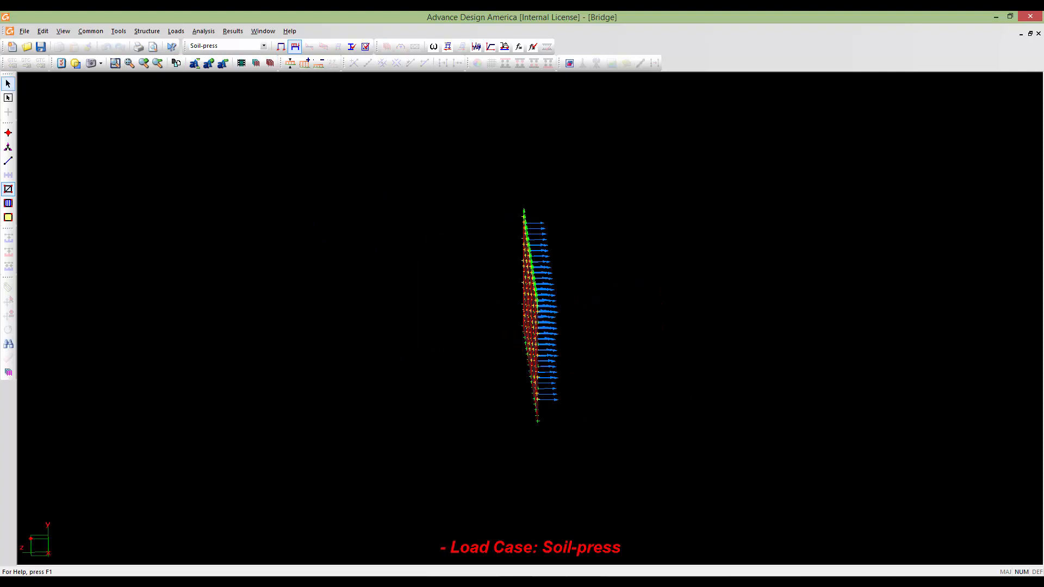
key(Left)
key(Left)
scroll(545, 338, up, 2)
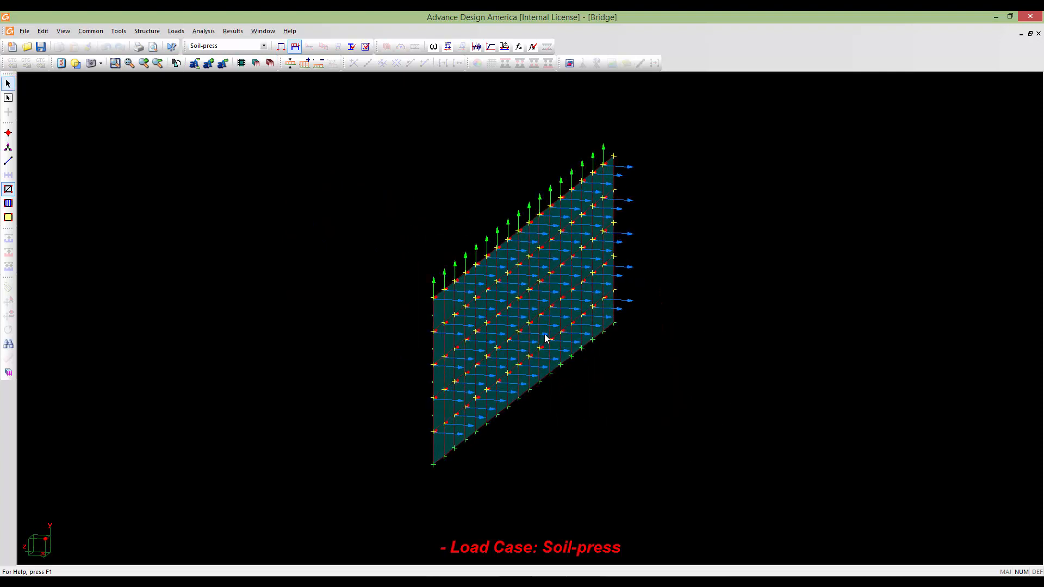
middle_drag(564, 367, 586, 380)
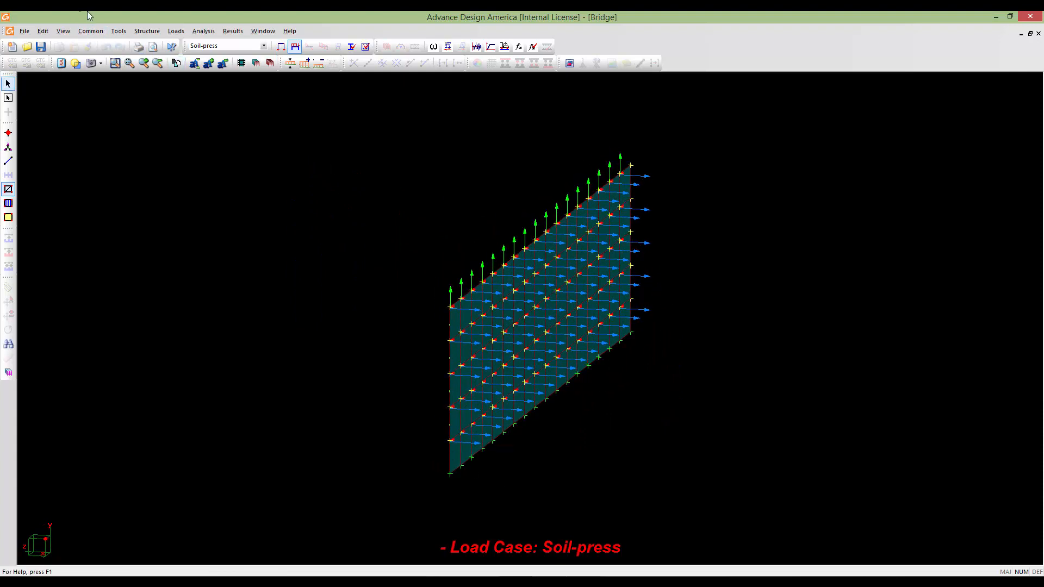
click(118, 31)
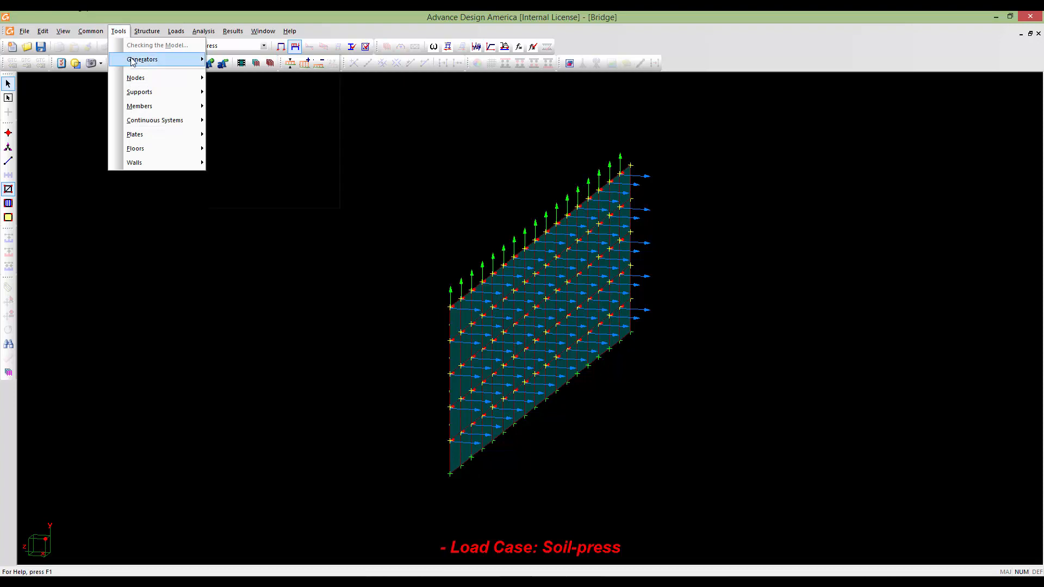
mouse_move(143, 60)
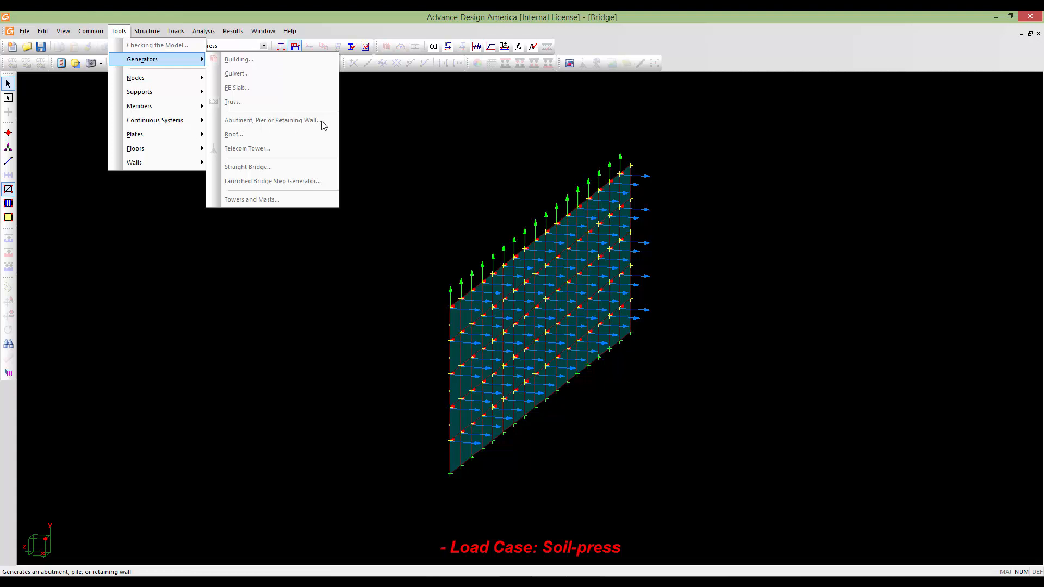
click(400, 262)
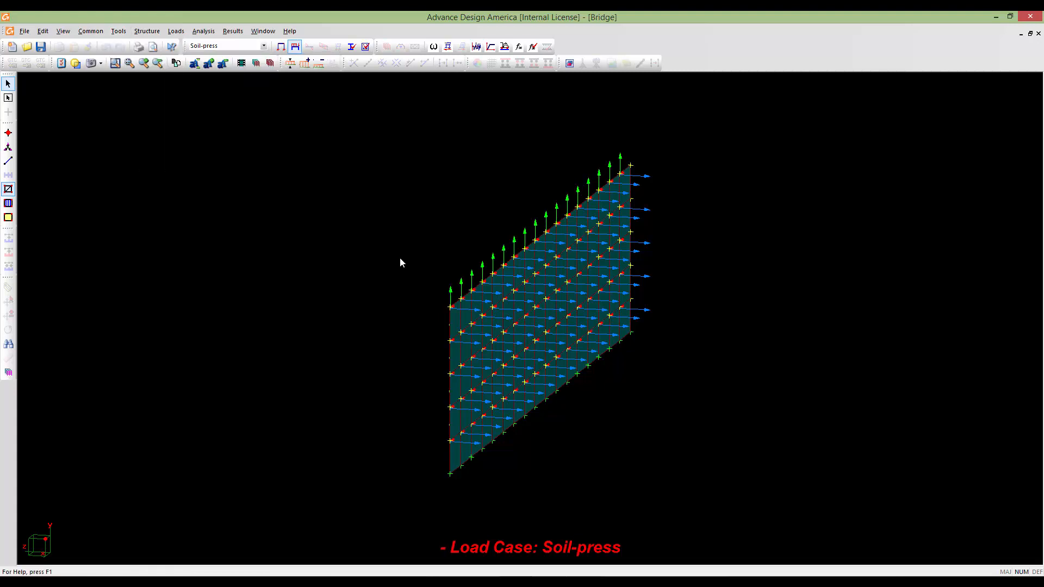
middle_drag(391, 287, 446, 302)
scroll(454, 288, up, 6)
scroll(455, 288, down, 3)
key(Escape)
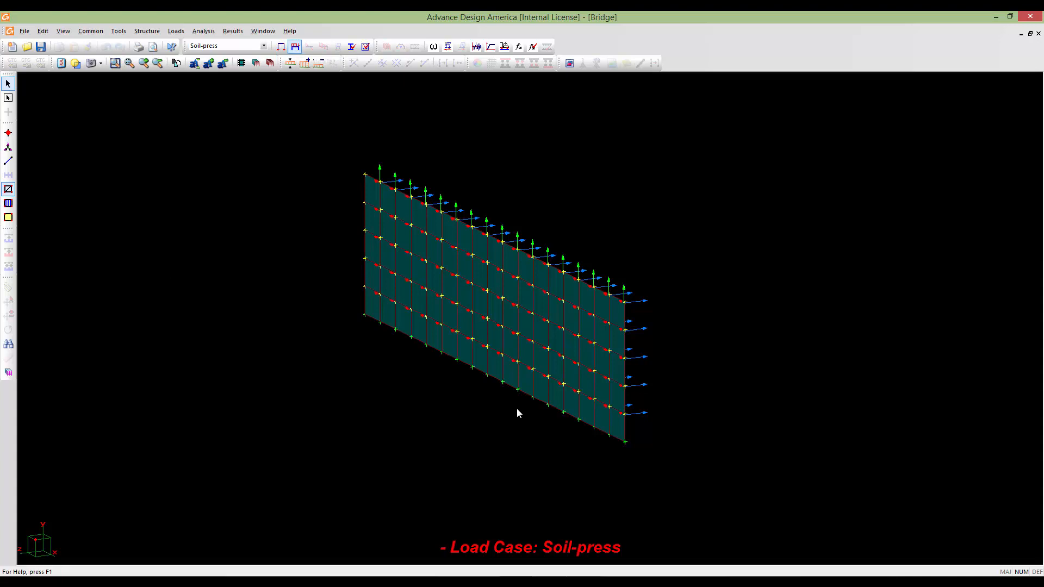
middle_drag(617, 422, 646, 407)
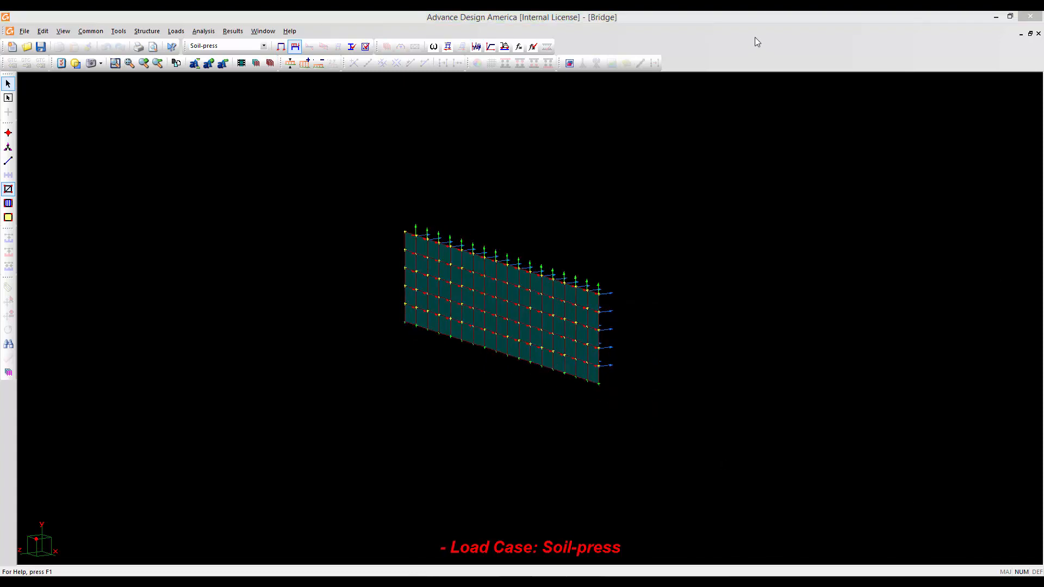
click(746, 24)
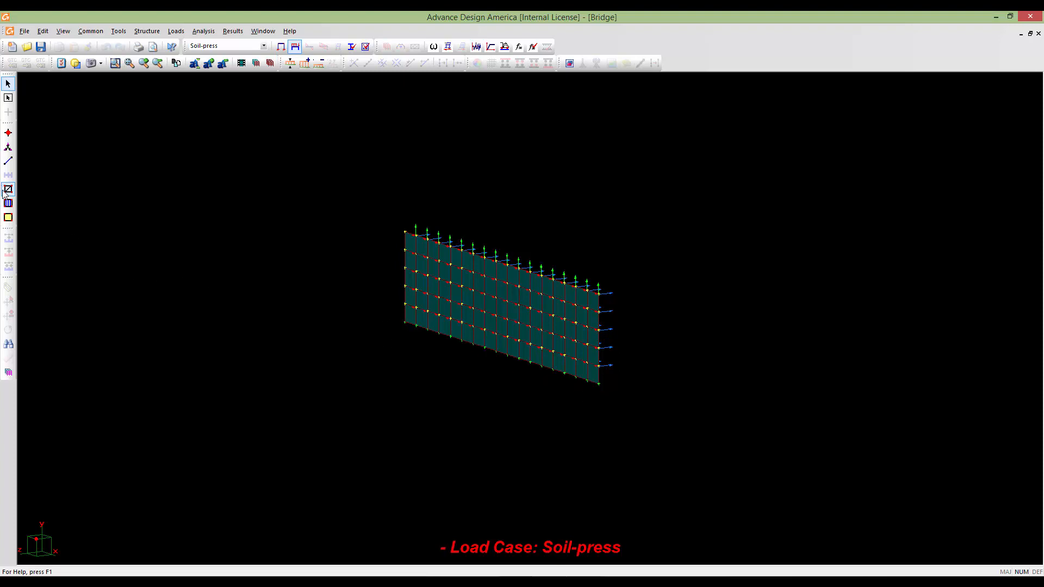
- Try selecting only the bottom row of plates on the isolated abutment wall
click(591, 374)
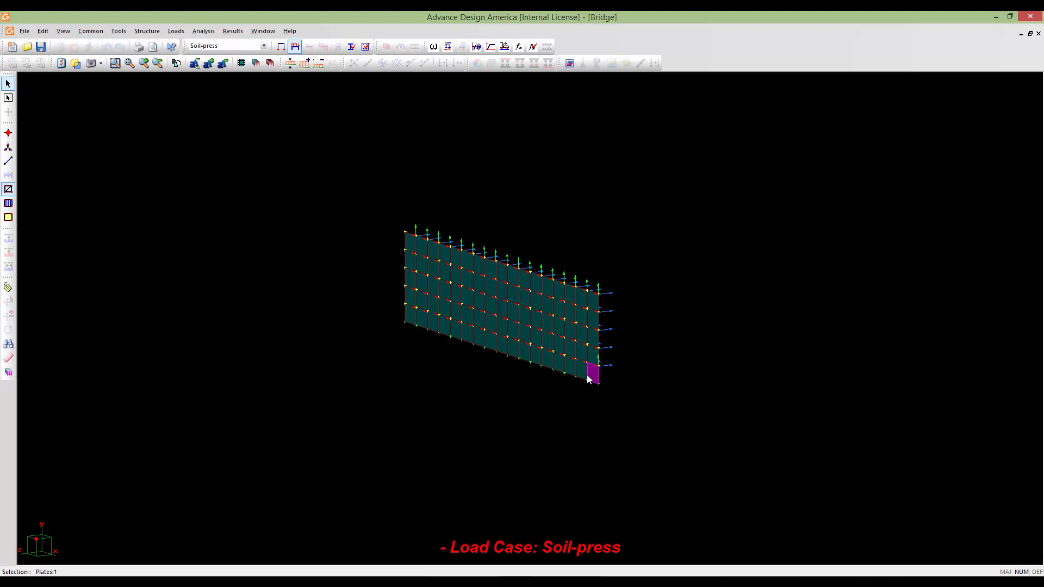
ctrl+click(580, 371)
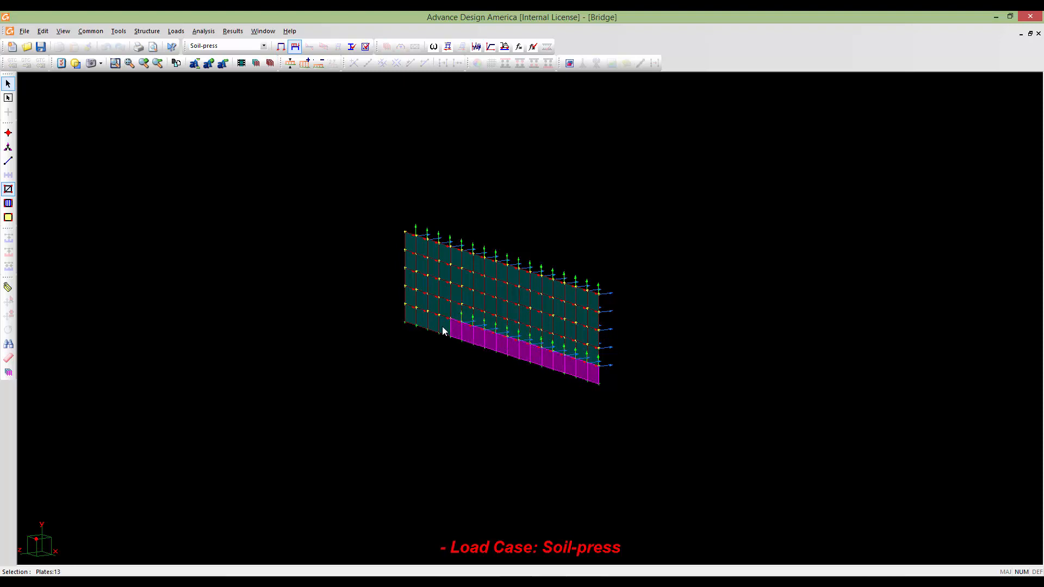
ctrl+click(425, 322)
ctrl+click(422, 320)
ctrl+click(412, 316)
scroll(644, 399, down, 5)
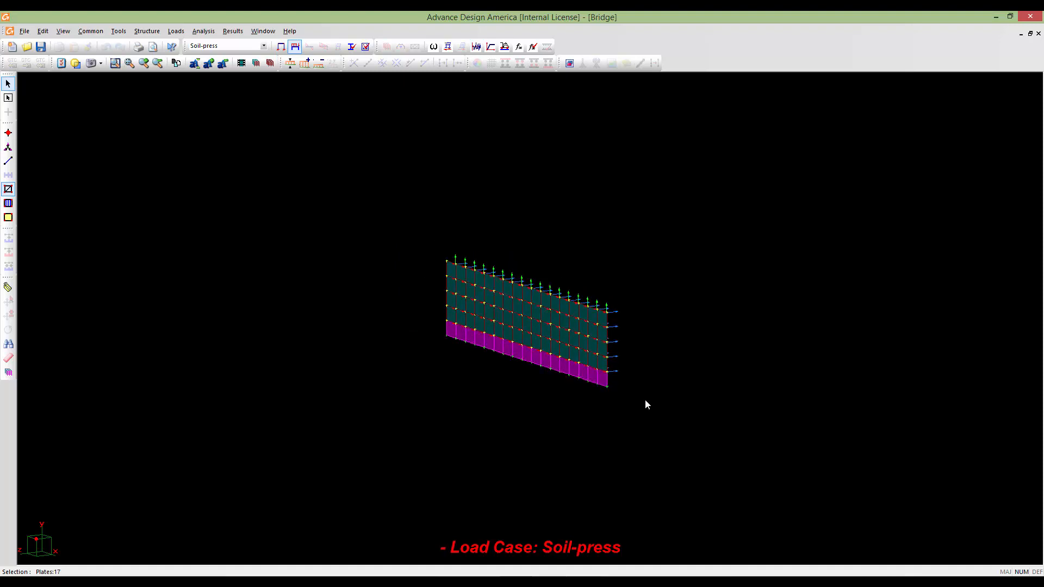
middle_drag(644, 399, 368, 445)
scroll(525, 423, down, 4)
scroll(525, 427, down, 1)
scroll(440, 446, up, 2)
scroll(438, 444, up, 3)
scroll(368, 445, down, 4)
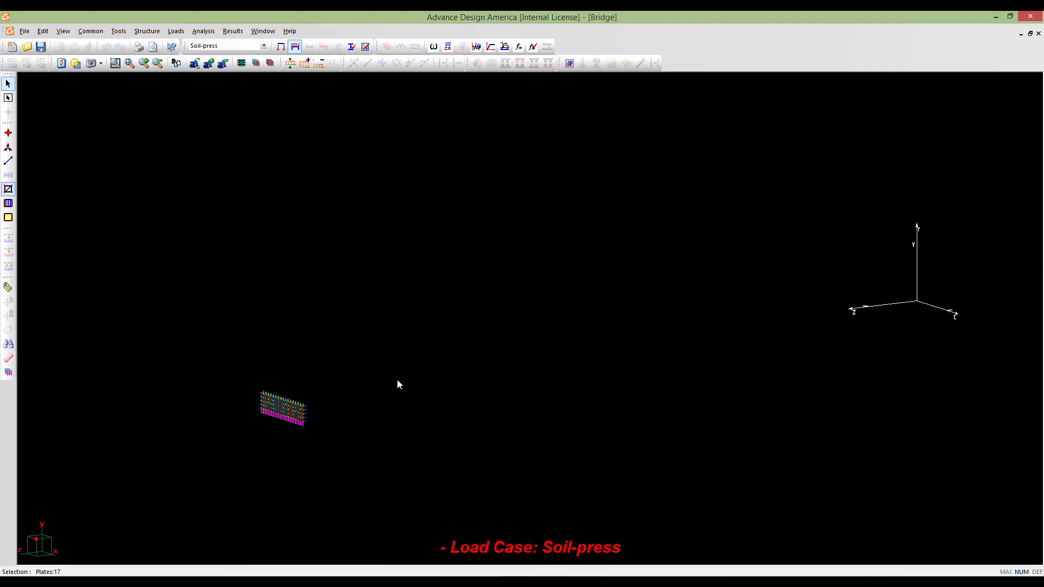
click(417, 422)
middle_drag(435, 429, 430, 434)
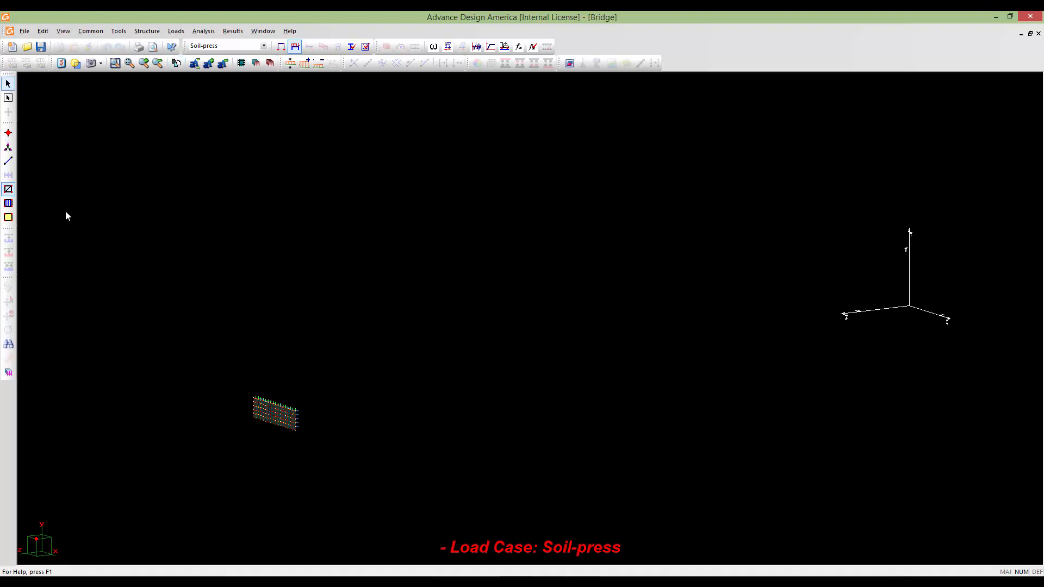
- Redisplay the full bridge and isolate the plates of both abutment walls in the view
middle_drag(339, 297, 306, 287)
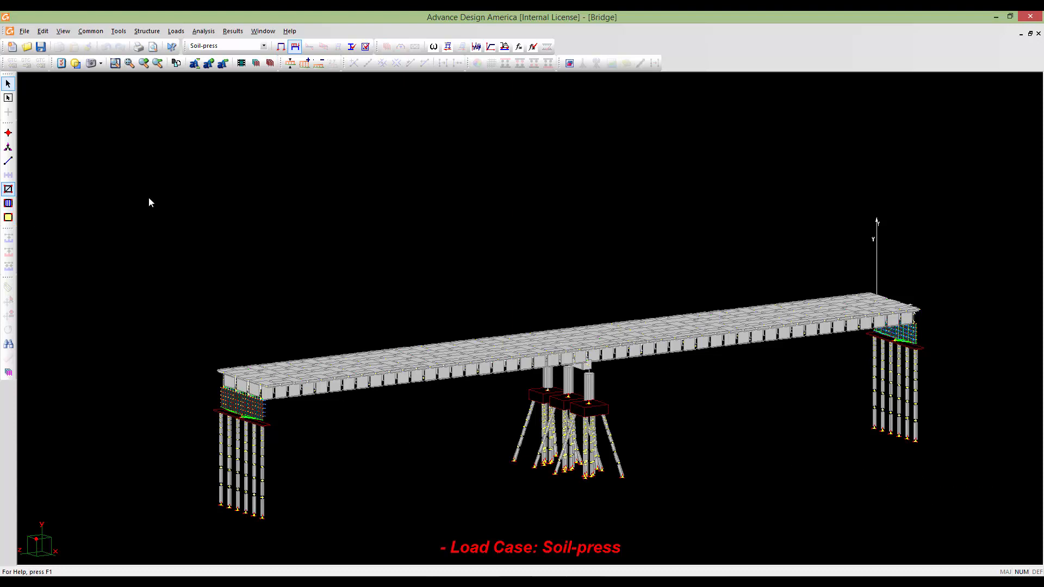
drag(149, 199, 110, 185)
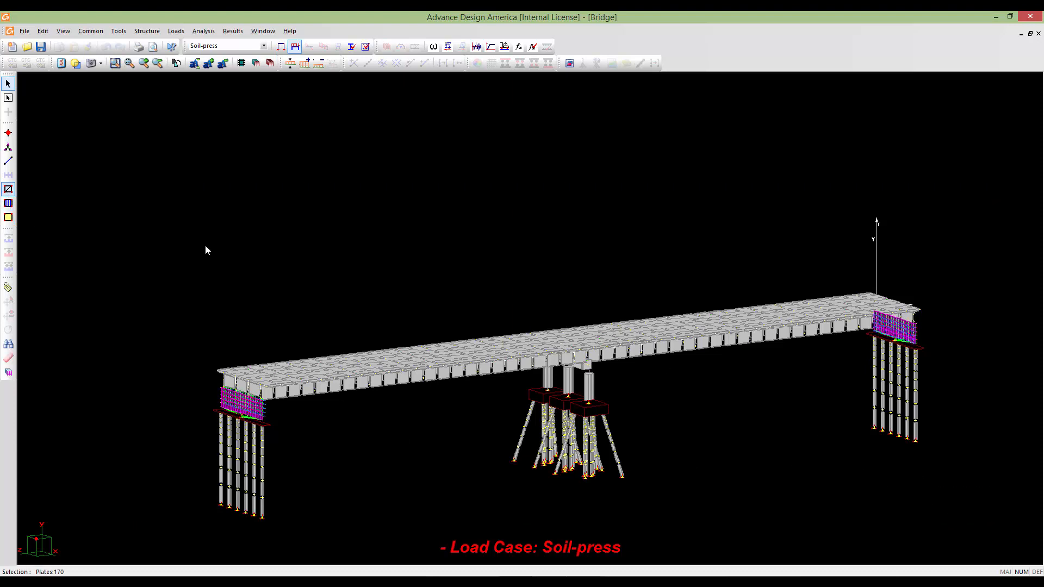
key(ctrl+i)
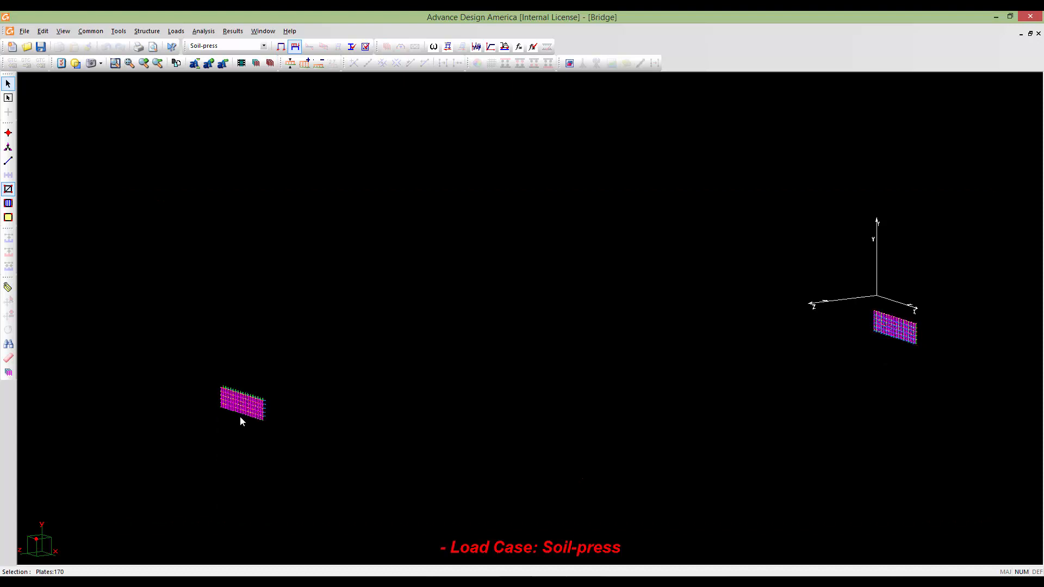
middle_drag(677, 410, 521, 385)
scroll(683, 388, up, 1)
scroll(681, 390, down, 2)
scroll(549, 329, up, 5)
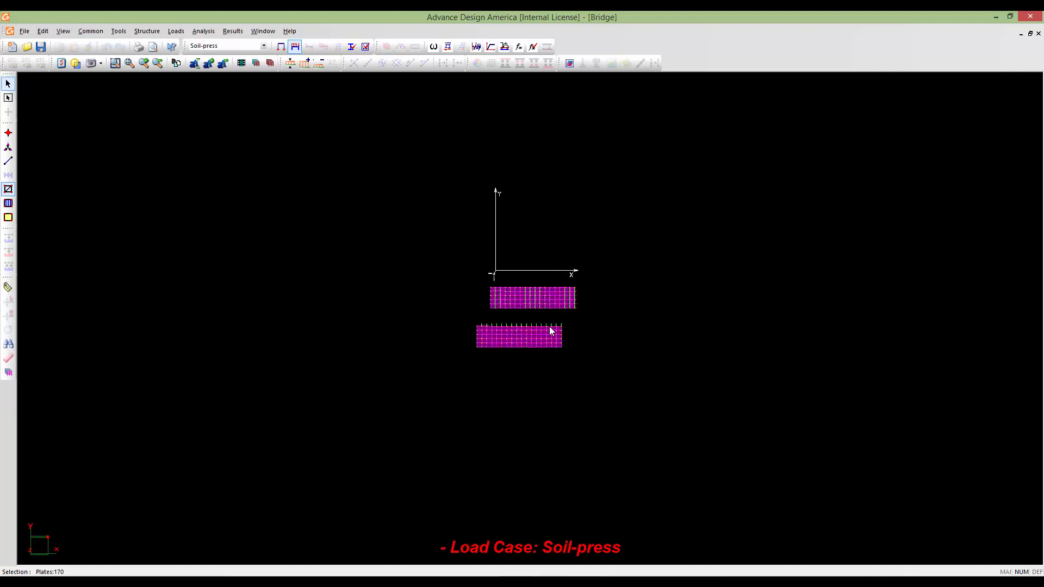
- Apply a 30 kPa pressure with Local orientation to the bottom row of plates on both abutment walls
scroll(550, 330, up, 3)
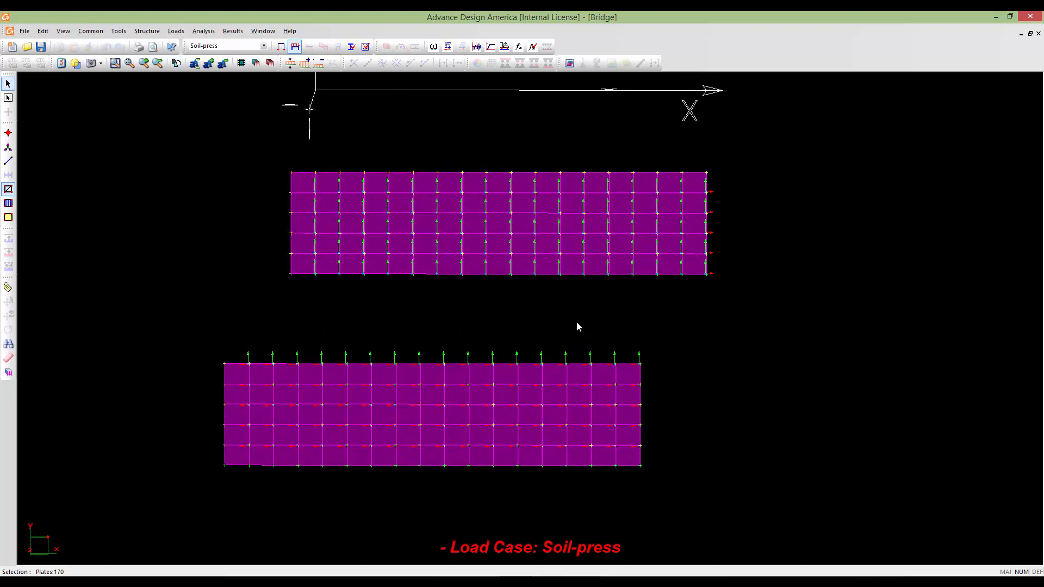
key(Escape)
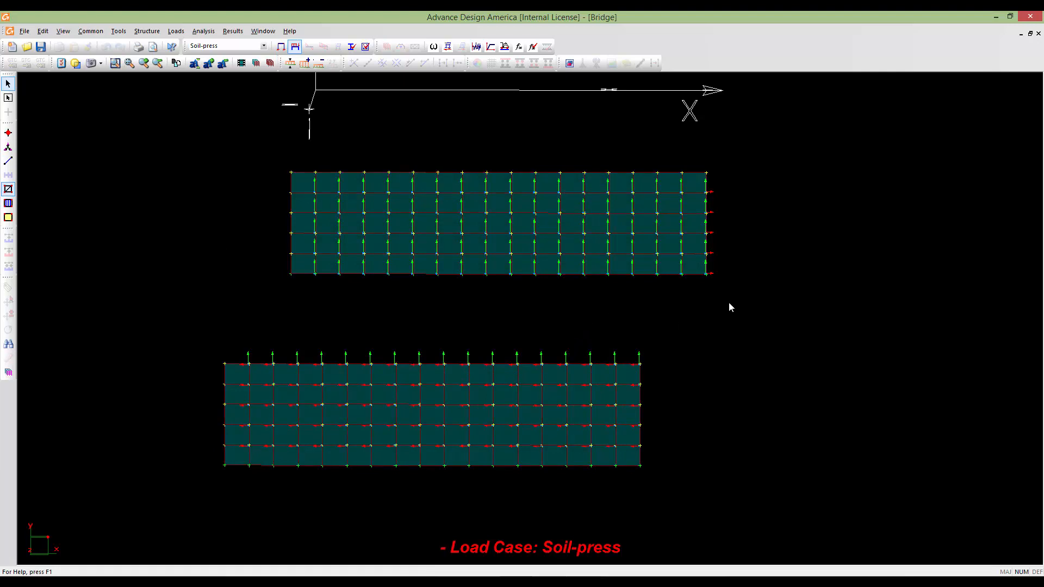
drag(168, 270, 166, 267)
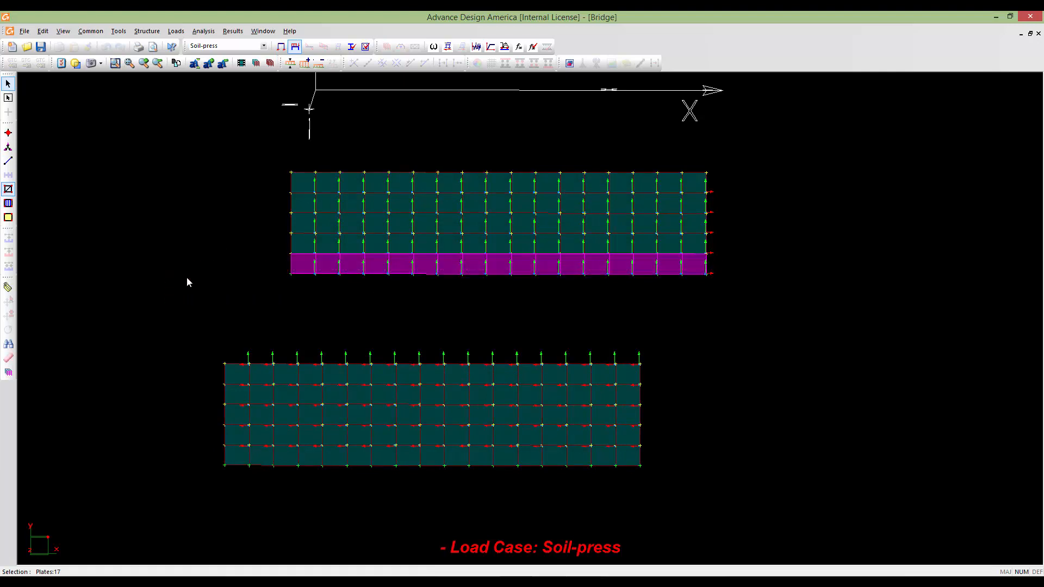
drag(664, 501, 146, 461)
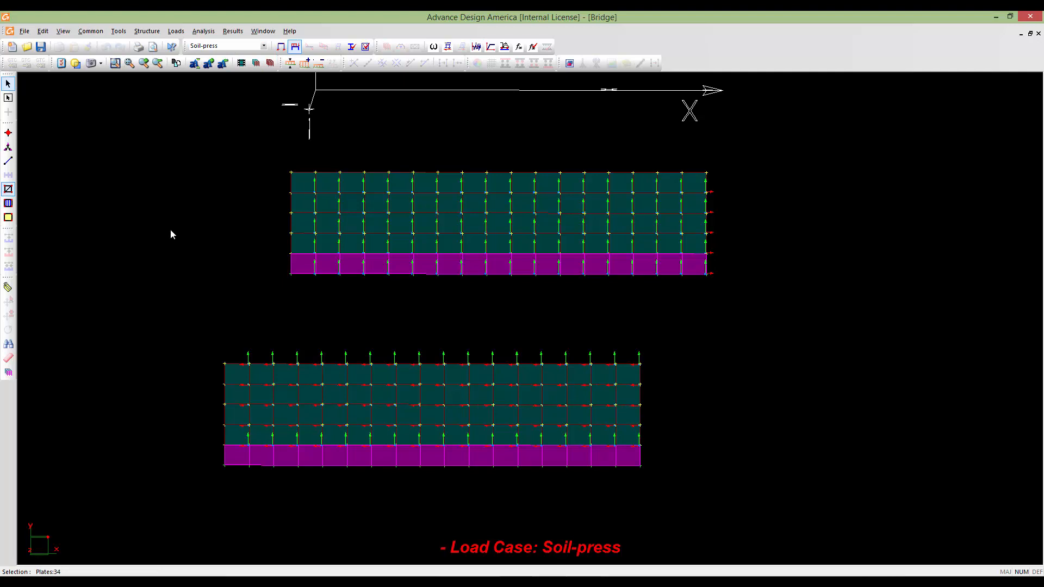
click(8, 288)
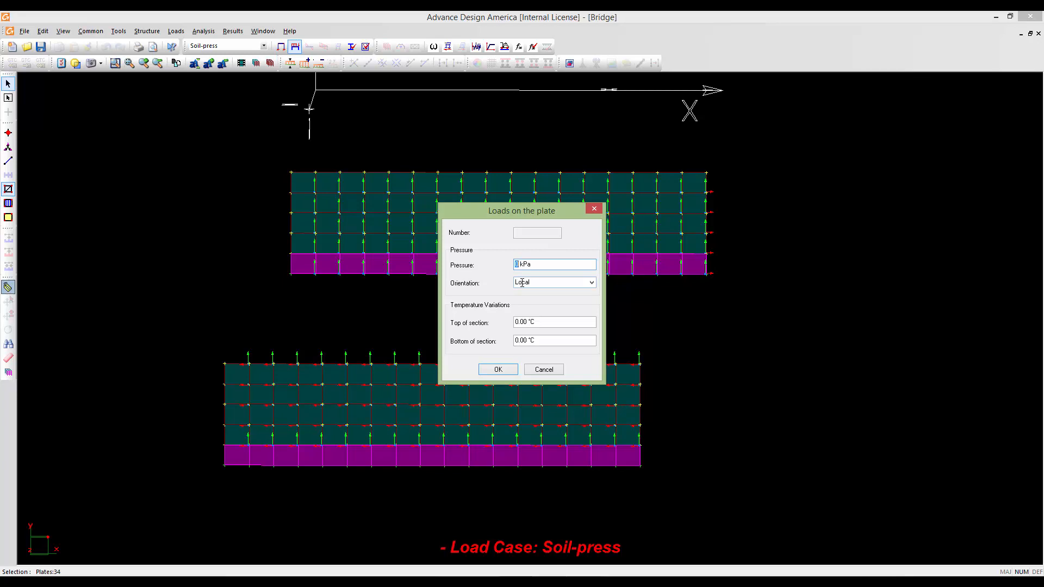
text(30)
click(497, 369)
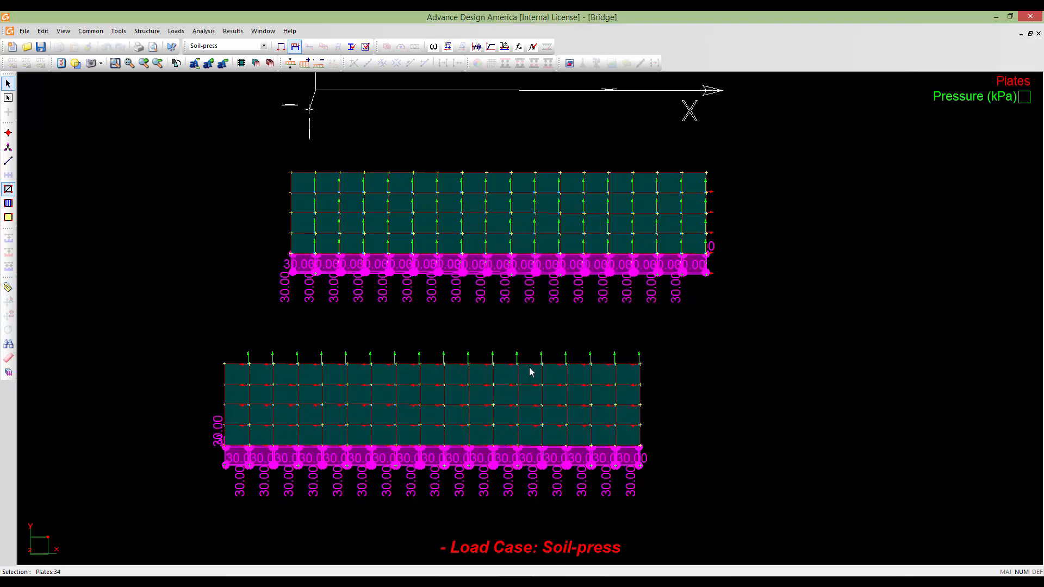
- Reduce the size of the load value labels and enlarge the display scale of the pressure loads, leaving the plates deselected
middle_drag(716, 367, 353, 354)
scroll(626, 381, down, 6)
scroll(409, 380, up, 6)
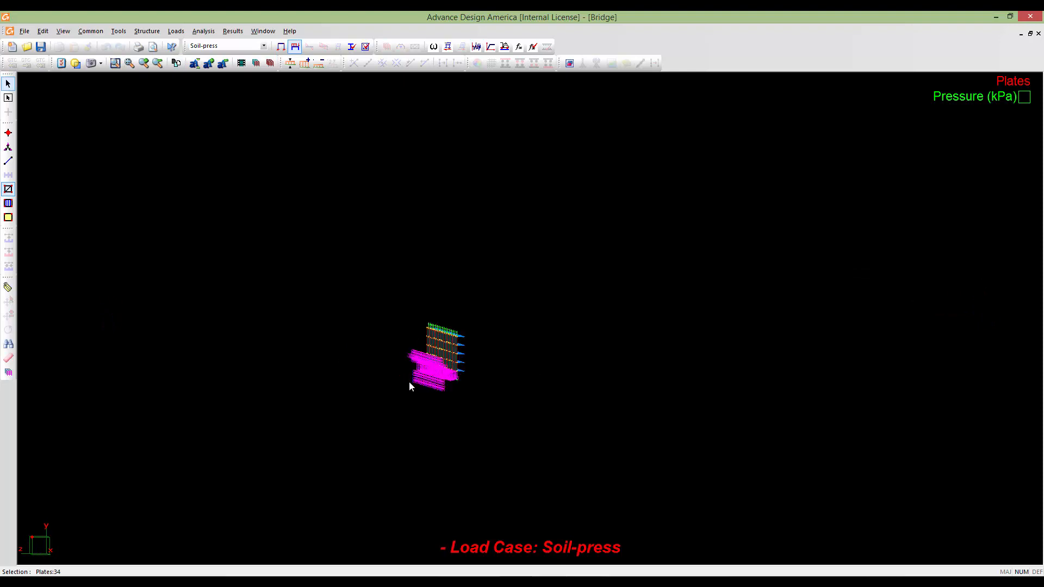
click(223, 63)
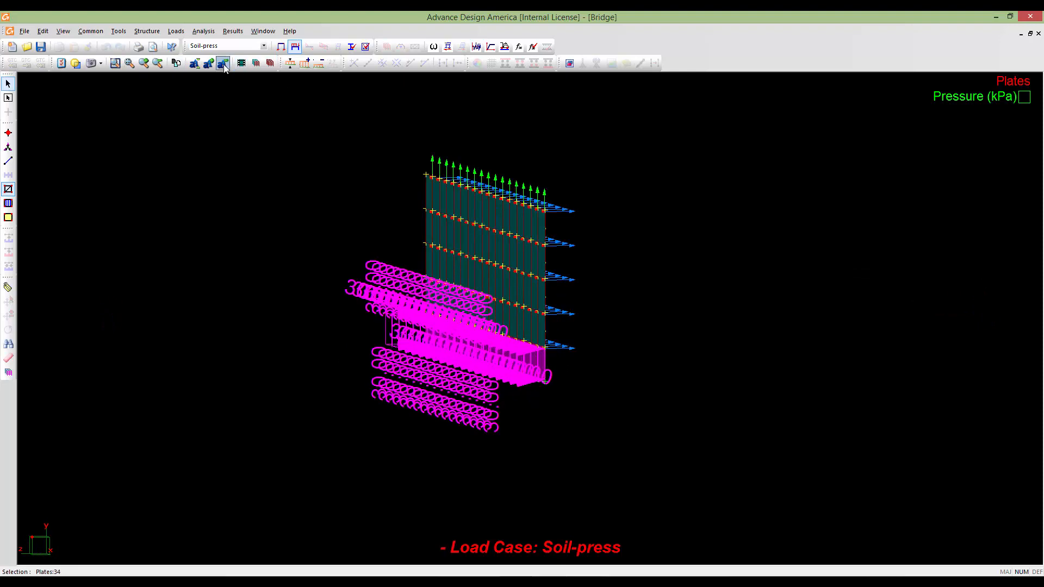
click(304, 63)
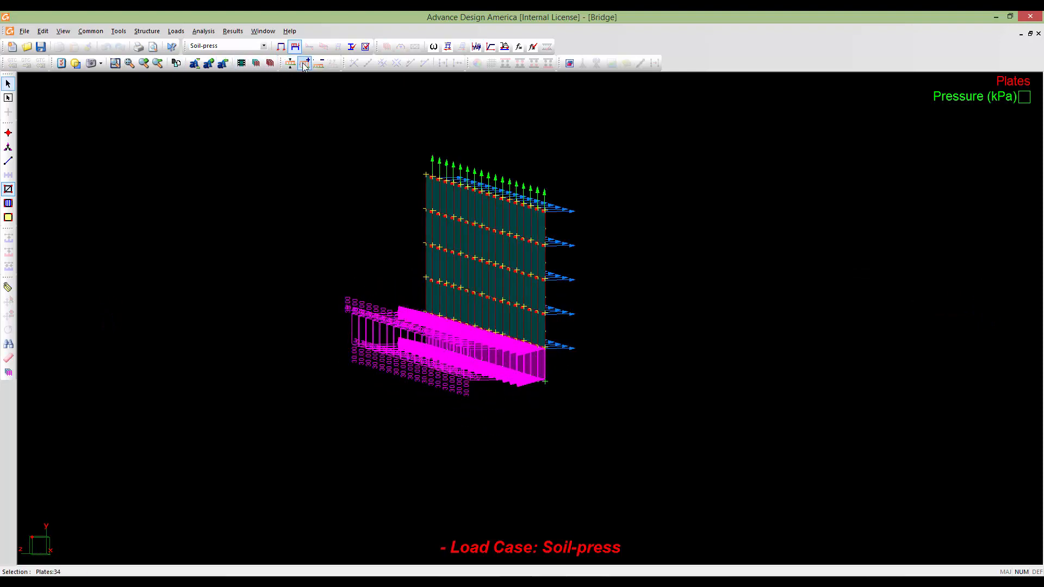
scroll(624, 375, down, 1)
click(619, 373)
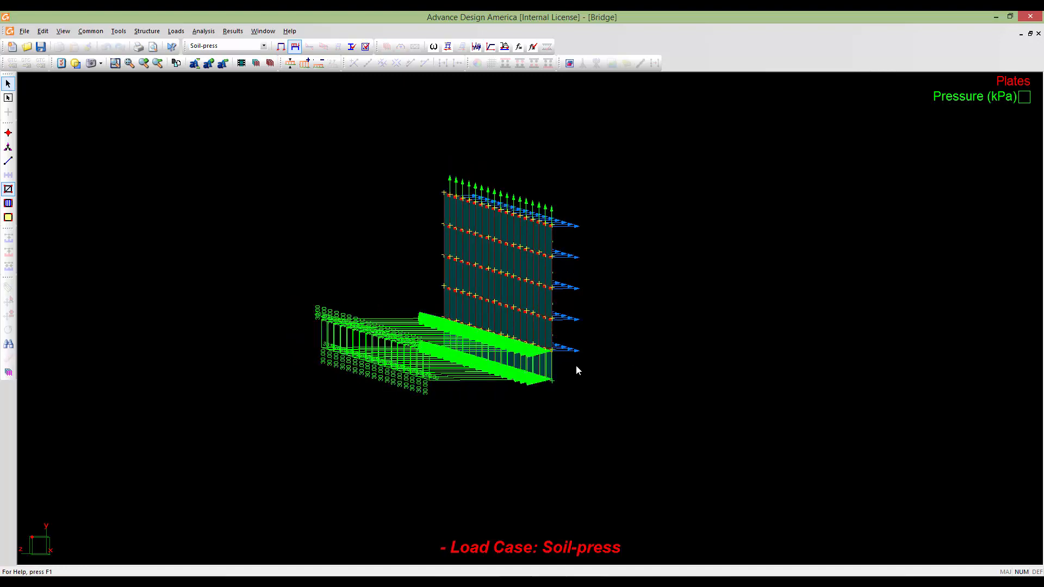
- Examine the pressure direction on the bottom row of the abutment wall far from the origin
scroll(455, 374, up, 4)
scroll(663, 372, down, 2)
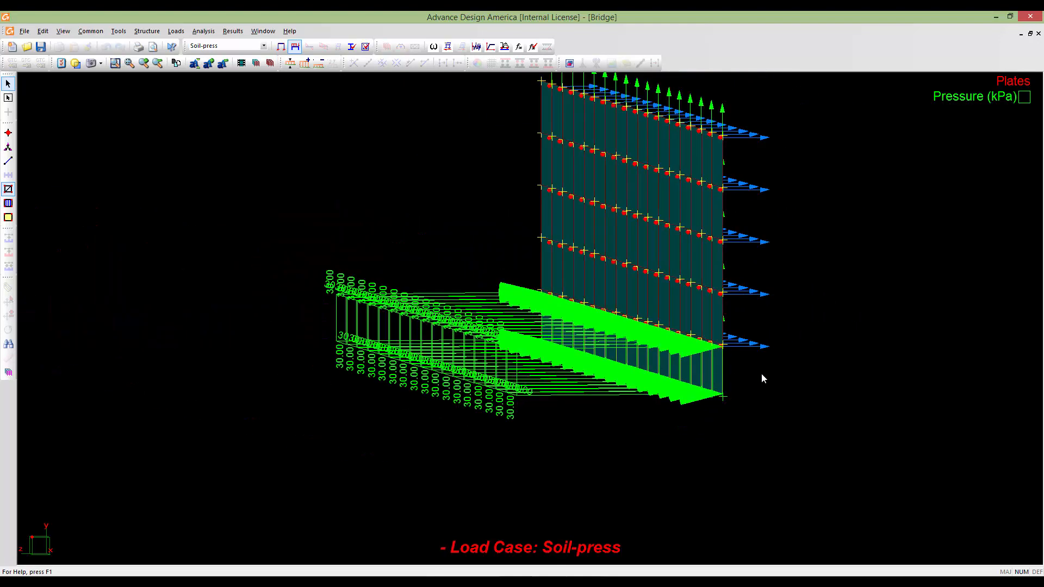
scroll(690, 370, down, 5)
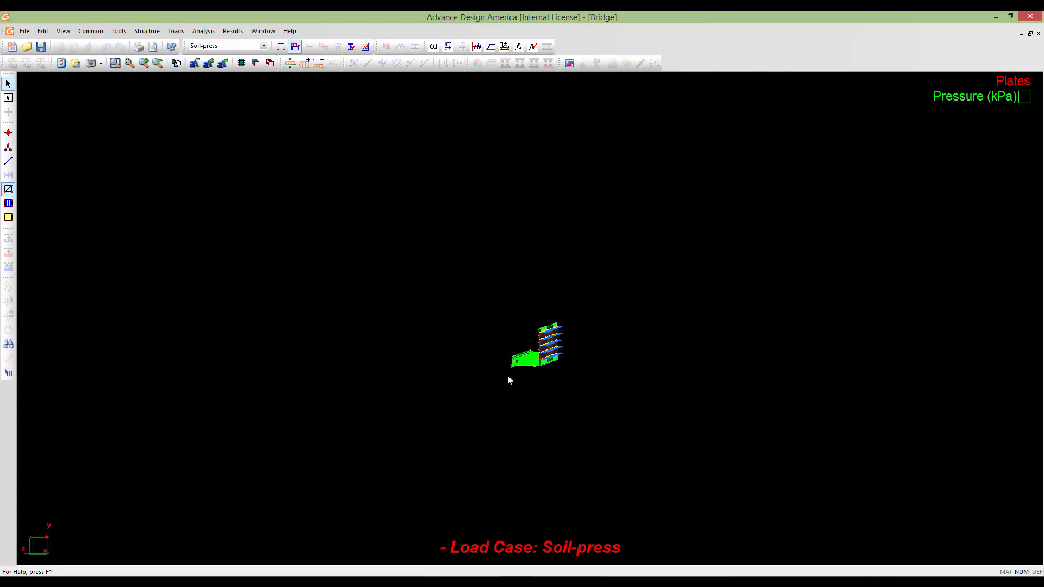
scroll(533, 361, up, 3)
scroll(239, 324, down, 5)
middle_drag(239, 324, 279, 319)
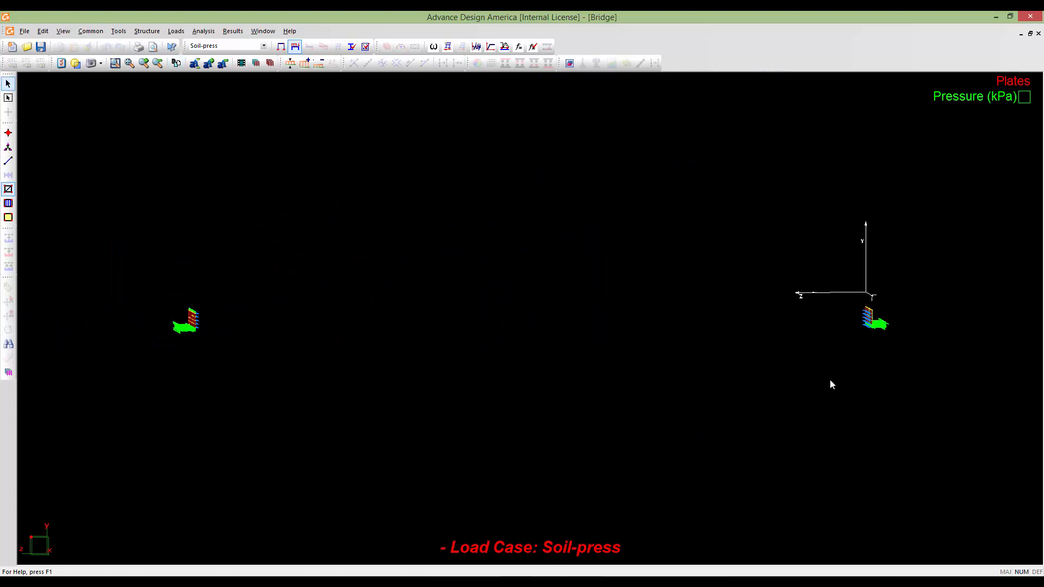
- Compare the pressure direction with the plates' local axes on the abutment wall nearest the origin
scroll(857, 334, up, 3)
scroll(838, 305, up, 5)
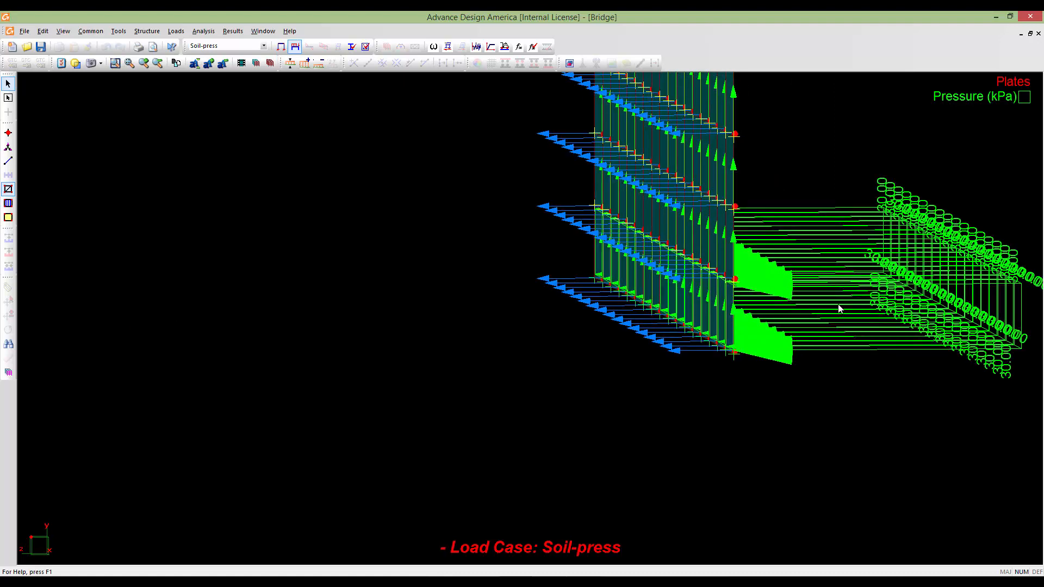
scroll(745, 321, down, 5)
scroll(824, 335, up, 3)
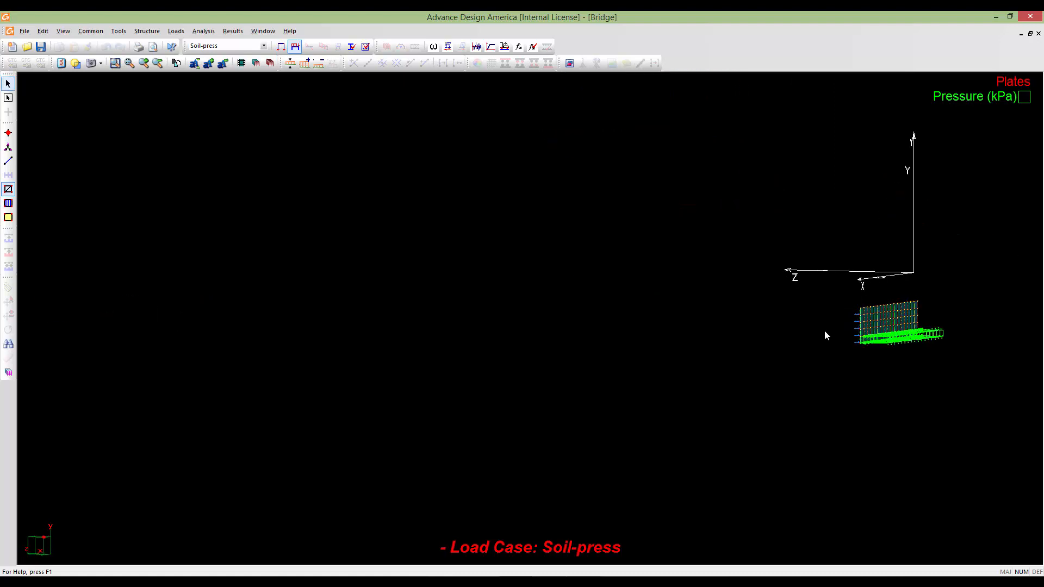
scroll(824, 330, up, 3)
scroll(738, 347, down, 1)
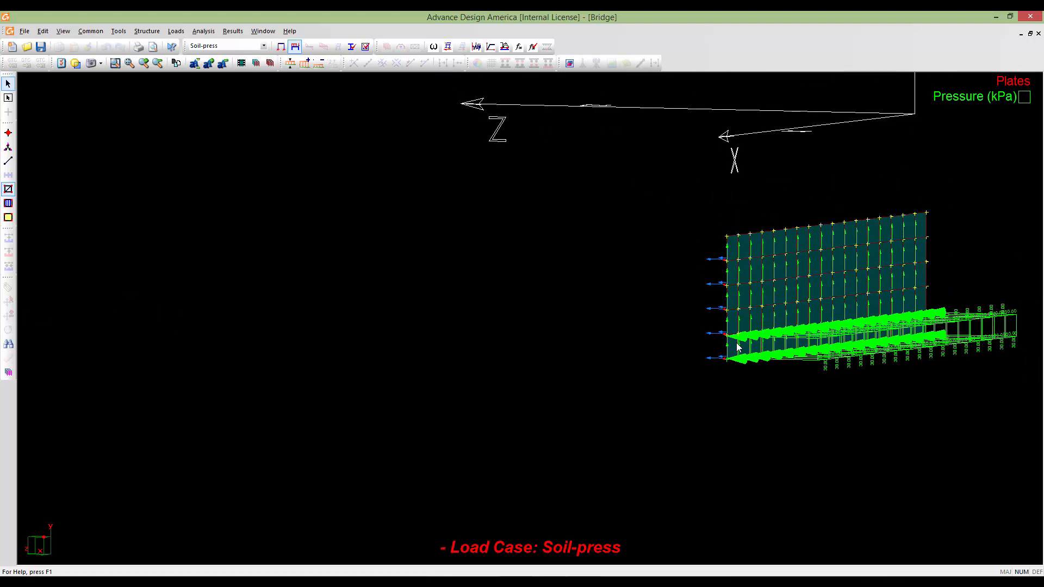
scroll(788, 347, down, 5)
scroll(860, 344, up, 5)
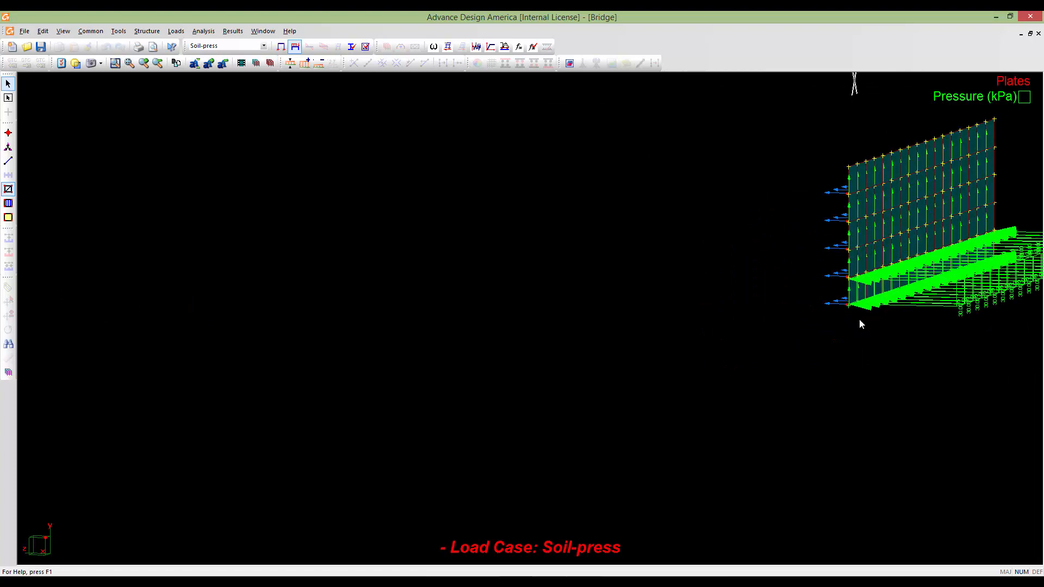
scroll(846, 312, up, 3)
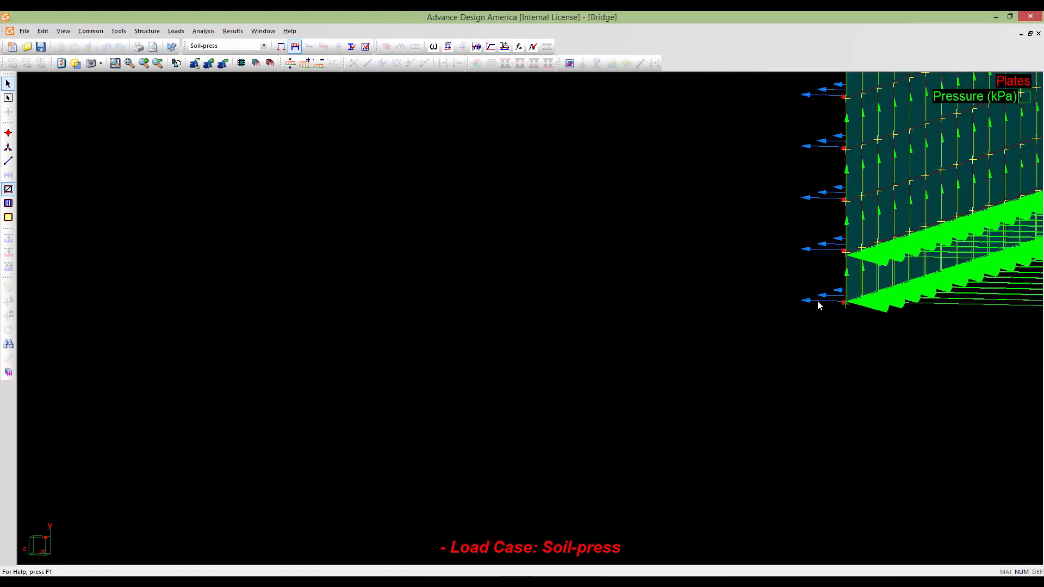
scroll(817, 294, down, 1)
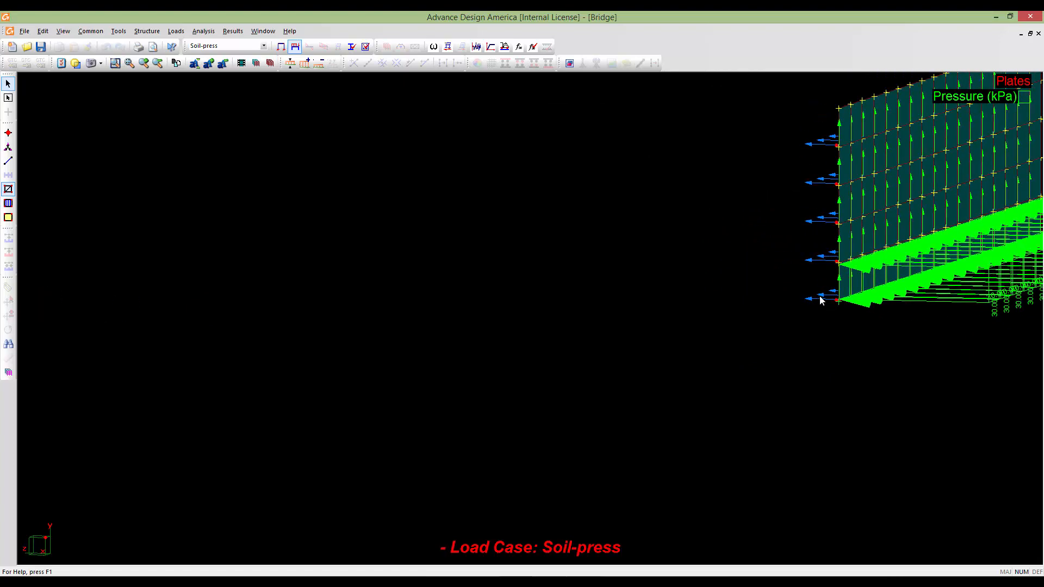
middle_drag(825, 286, 816, 322)
scroll(821, 330, down, 1)
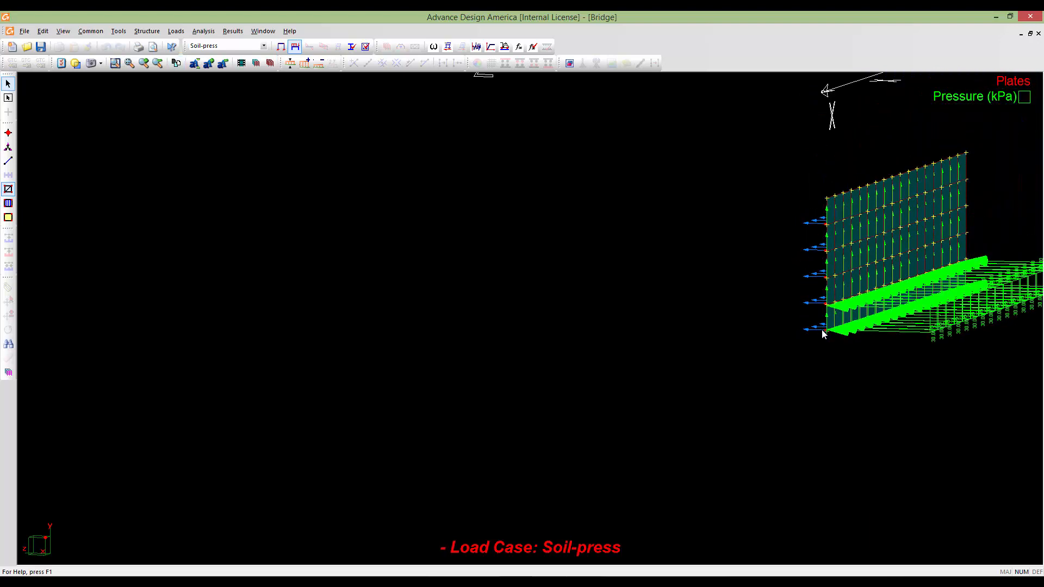
scroll(823, 337, down, 1)
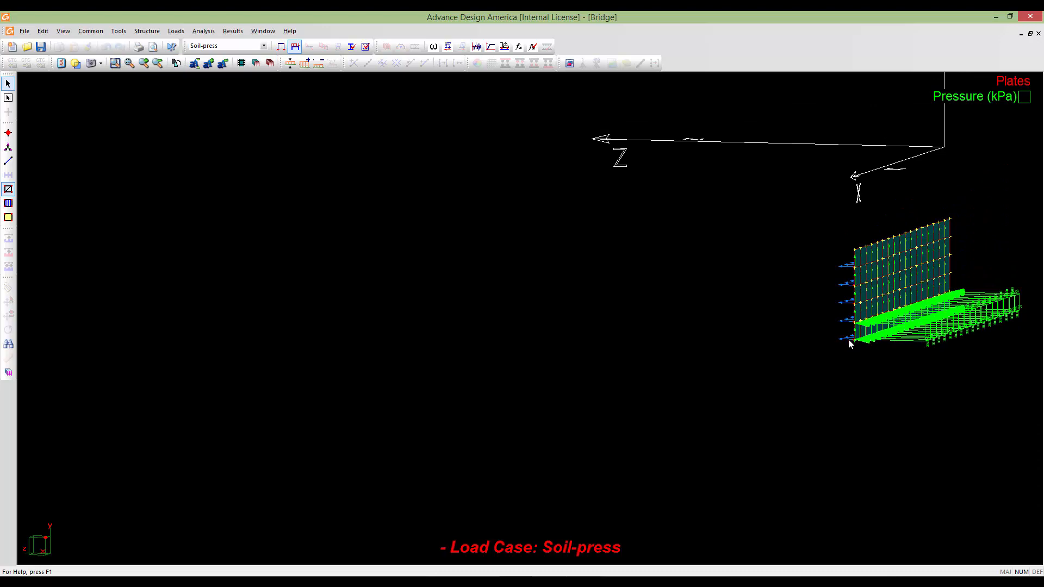
scroll(848, 340, up, 2)
scroll(848, 338, up, 1)
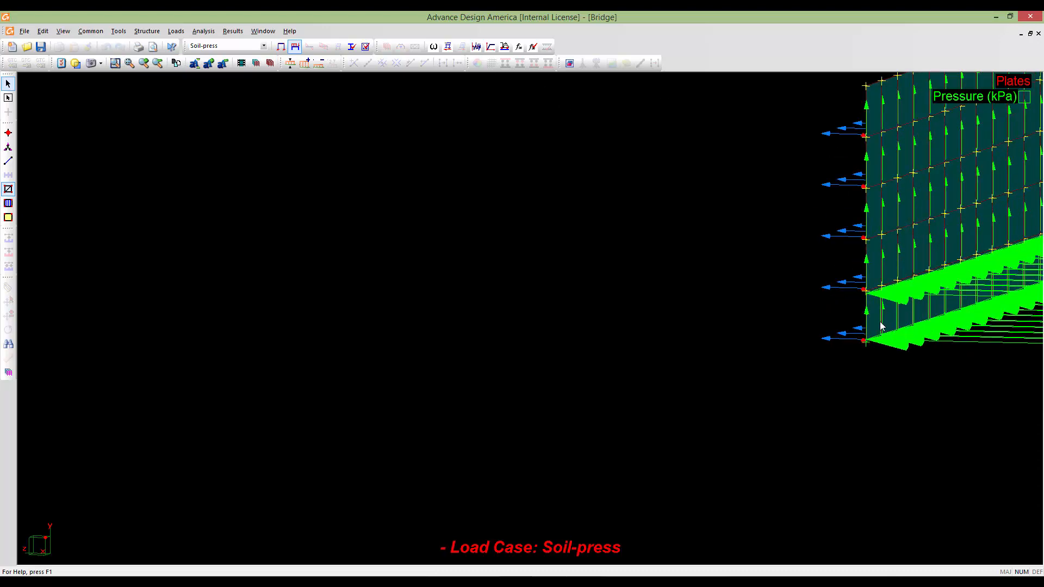
scroll(874, 320, down, 1)
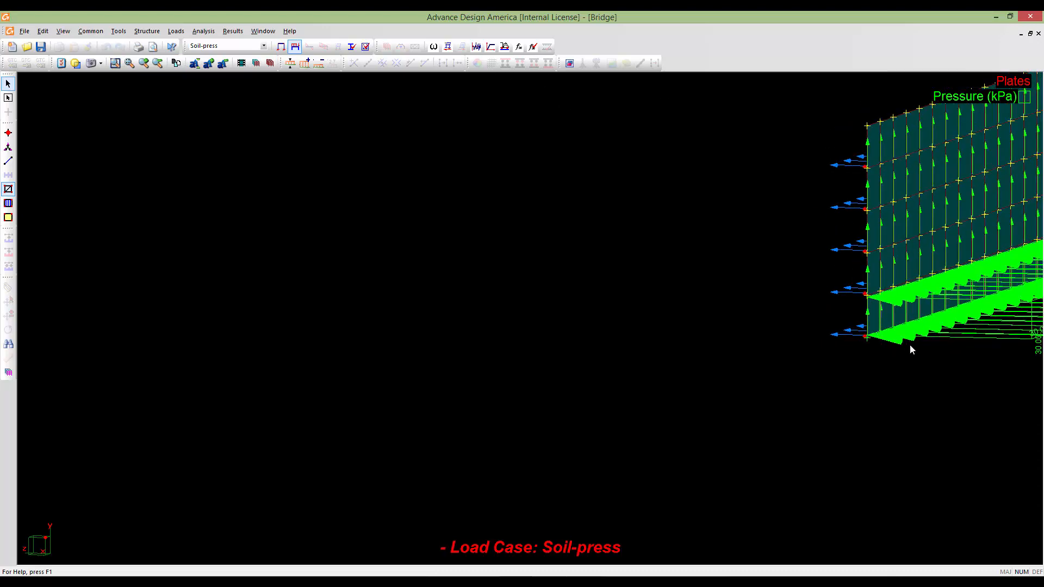
scroll(909, 344, down, 2)
scroll(831, 356, up, 2)
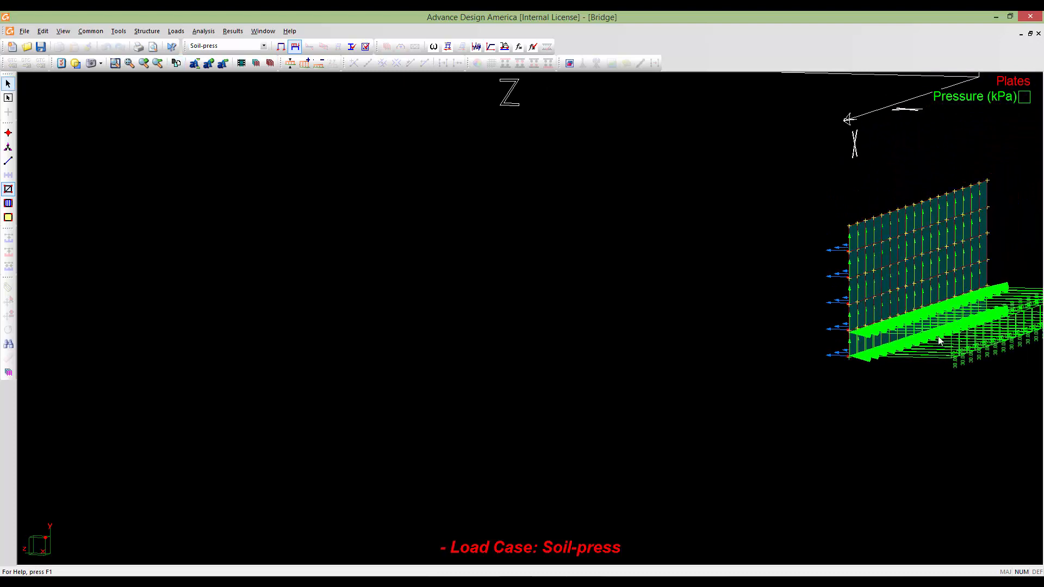
scroll(840, 353, up, 3)
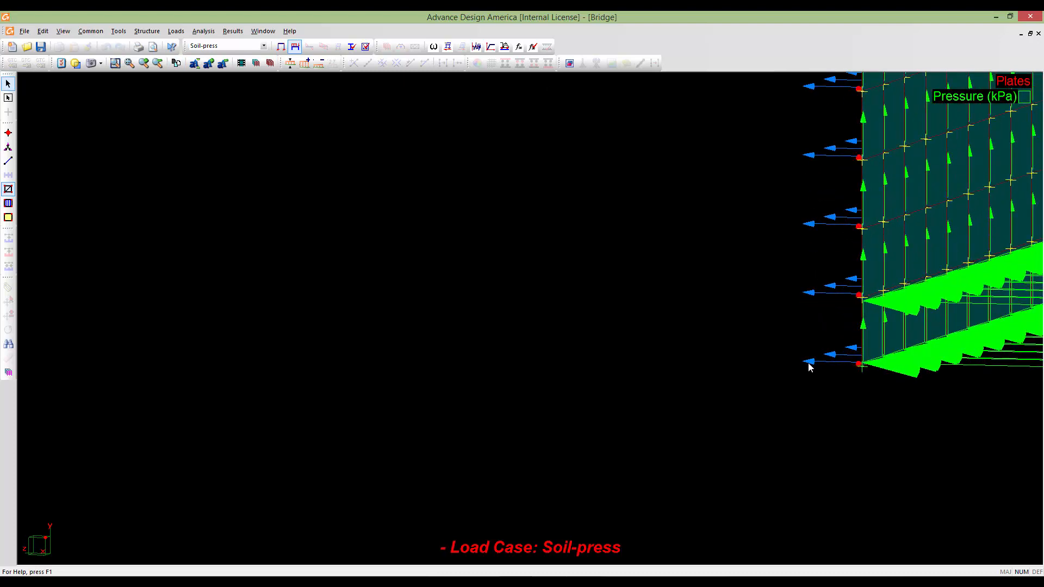
scroll(867, 364, down, 2)
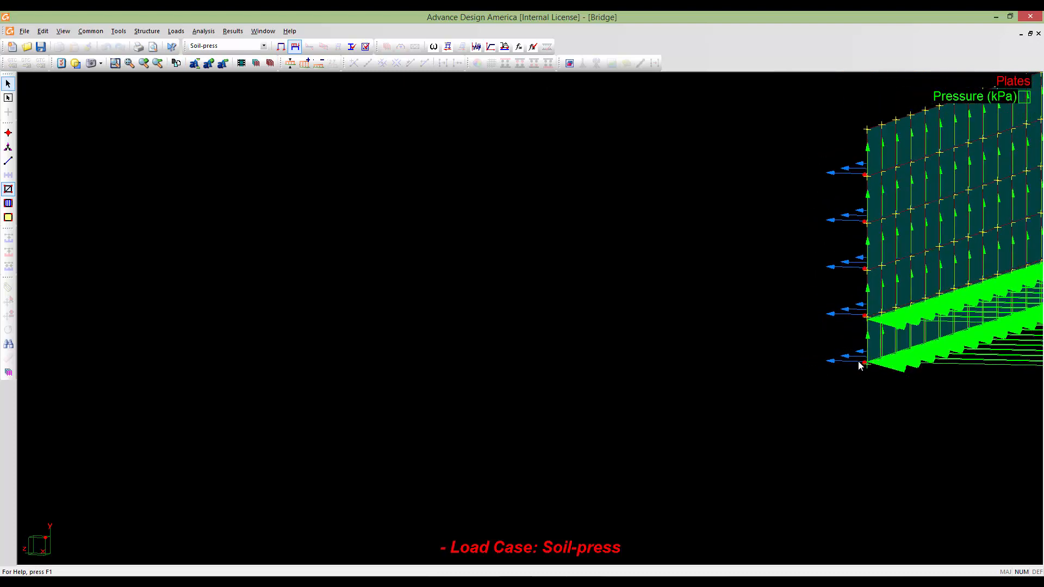
scroll(864, 363, down, 3)
scroll(876, 363, down, 1)
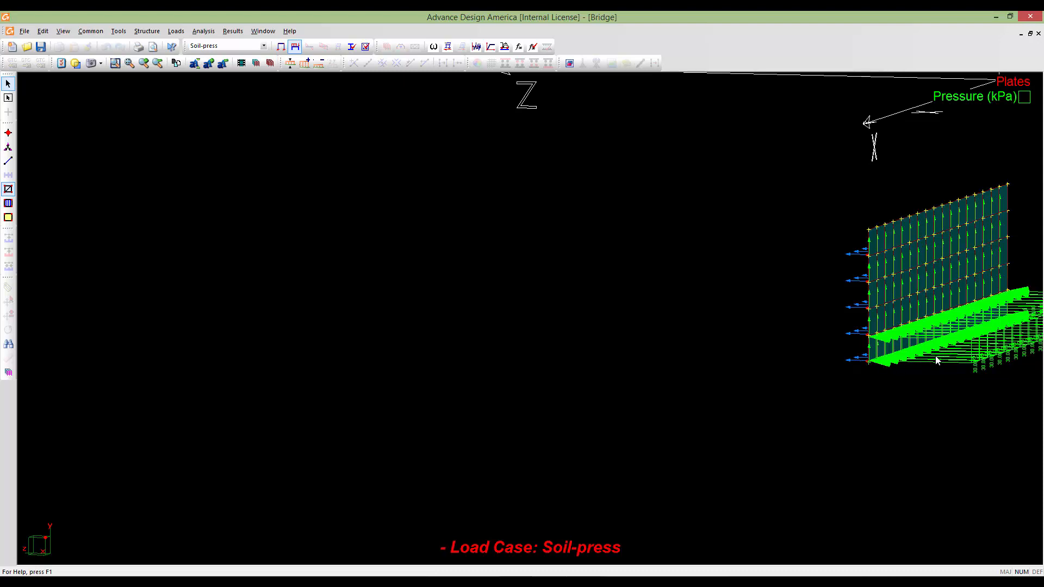
scroll(936, 360, down, 2)
scroll(936, 357, up, 1)
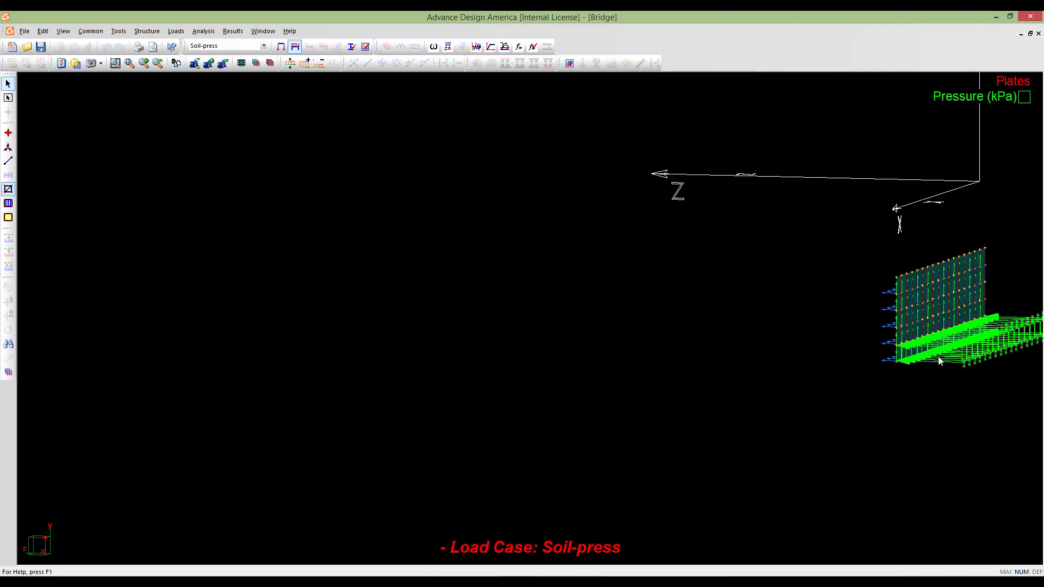
- Return to the abutment wall far from the origin and compare its pressure direction with the plates' local axes
scroll(937, 356, down, 2)
middle_drag(522, 402, 866, 412)
middle_drag(272, 407, 625, 411)
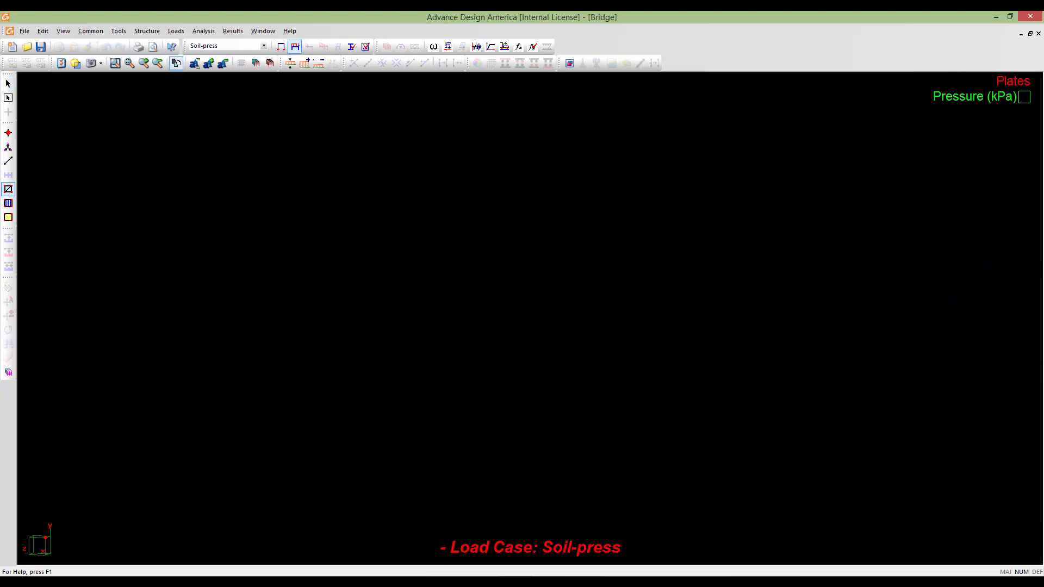
middle_drag(130, 405, 419, 410)
middle_drag(327, 410, 541, 409)
scroll(522, 412, up, 5)
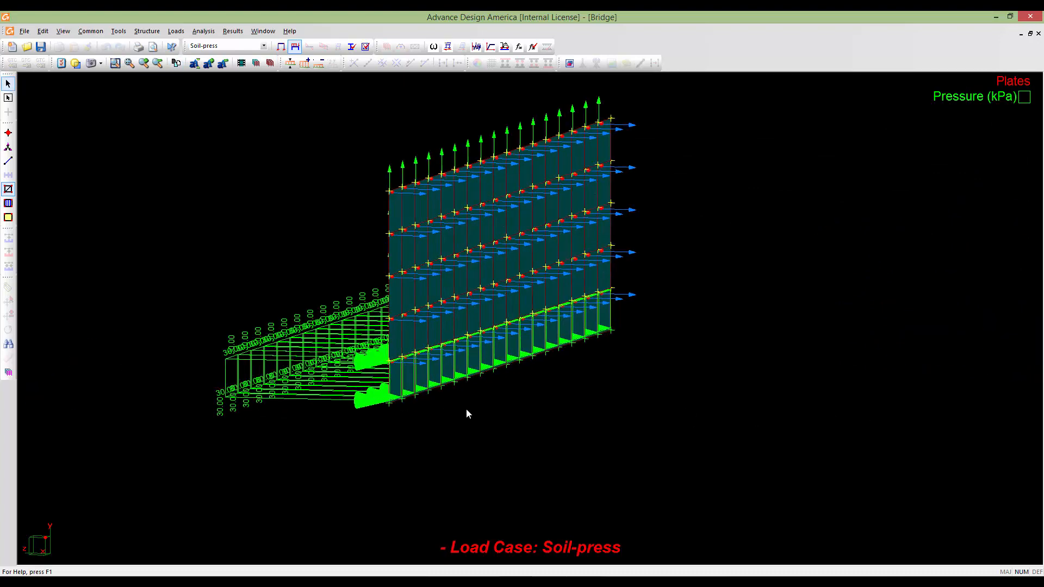
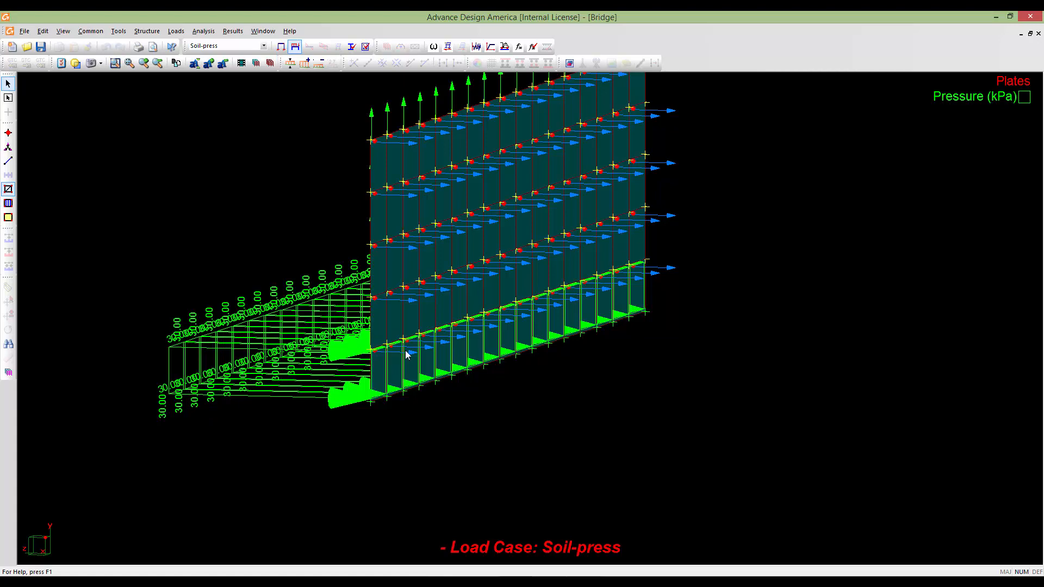
scroll(408, 356, down, 2)
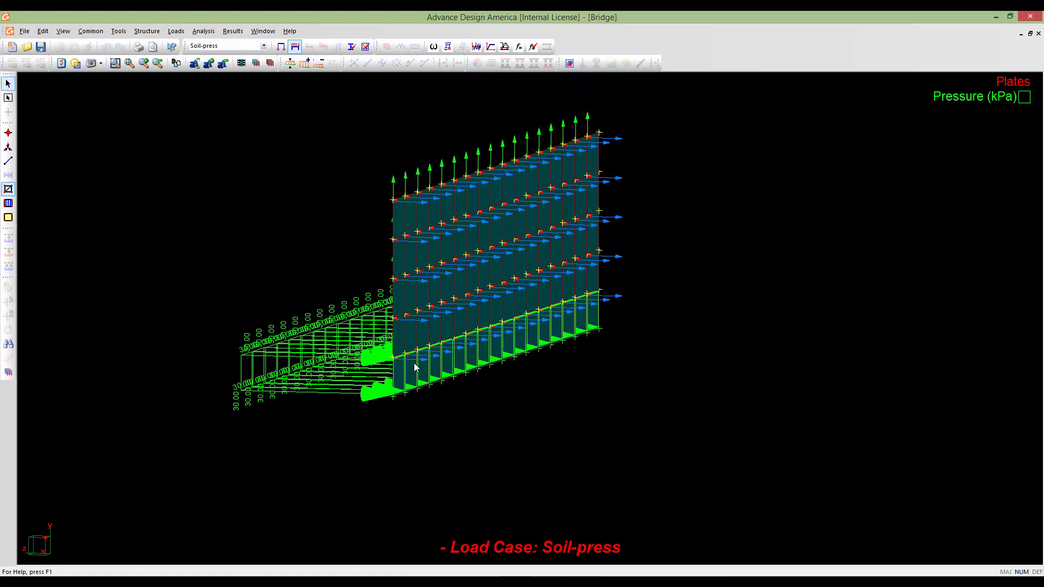
scroll(415, 361, up, 4)
scroll(417, 361, down, 3)
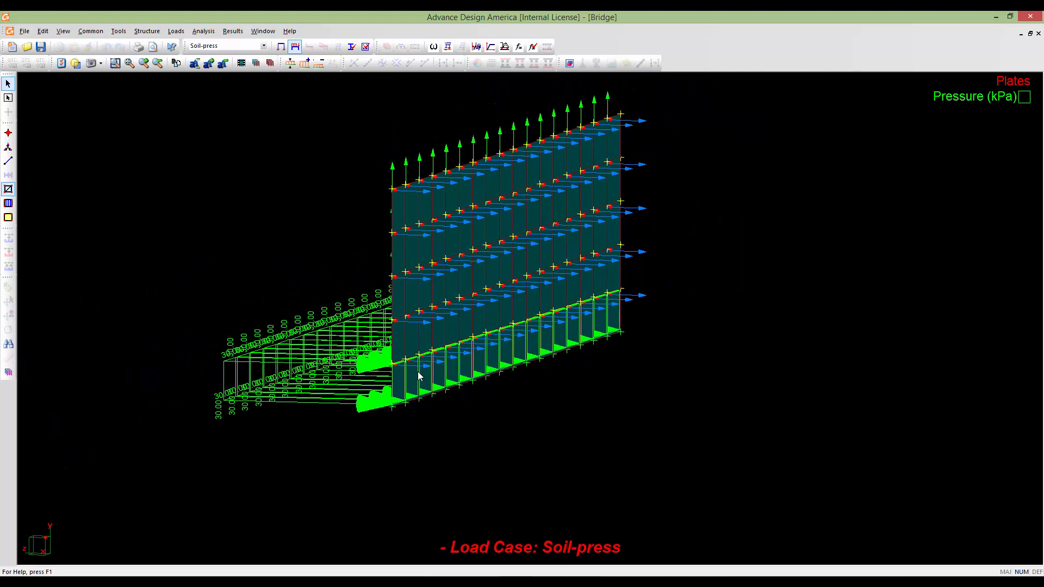
- Apply a pressure of 24.5 kPa in local orientation to the second plate row from the base of both abutment walls
middle_drag(418, 375, 635, 397)
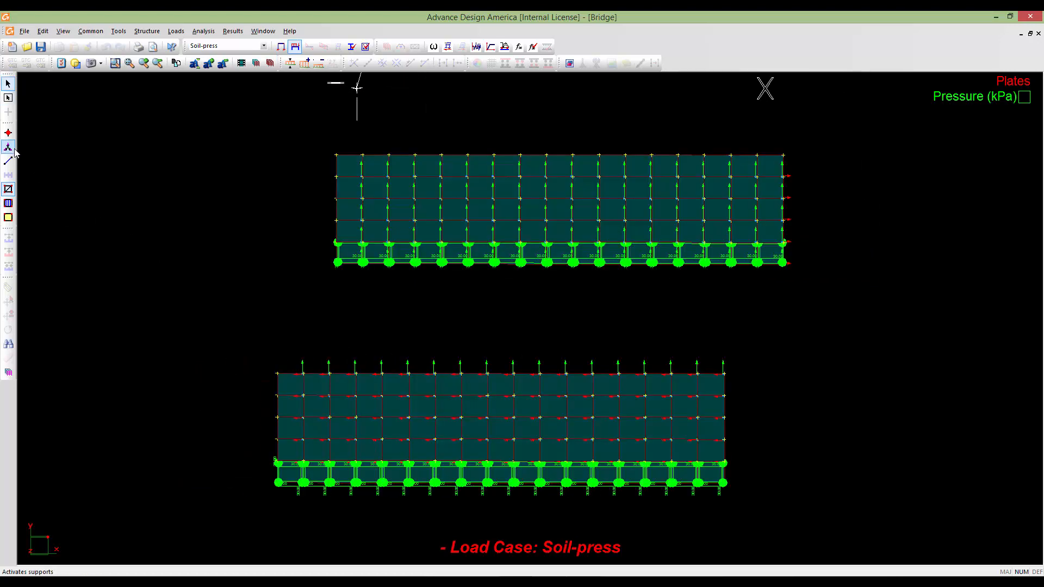
drag(726, 453, 242, 443)
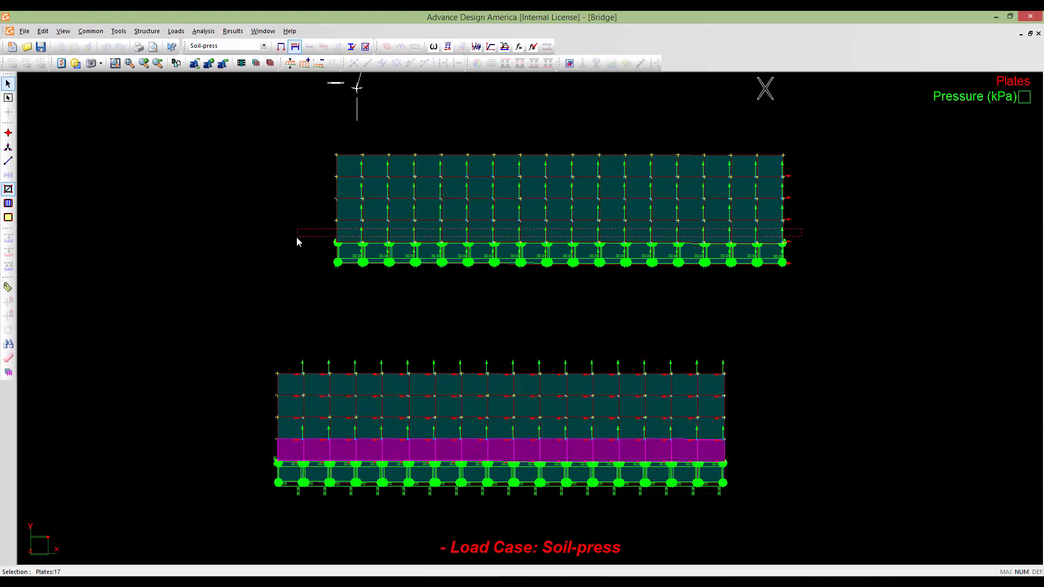
drag(297, 242, 297, 242)
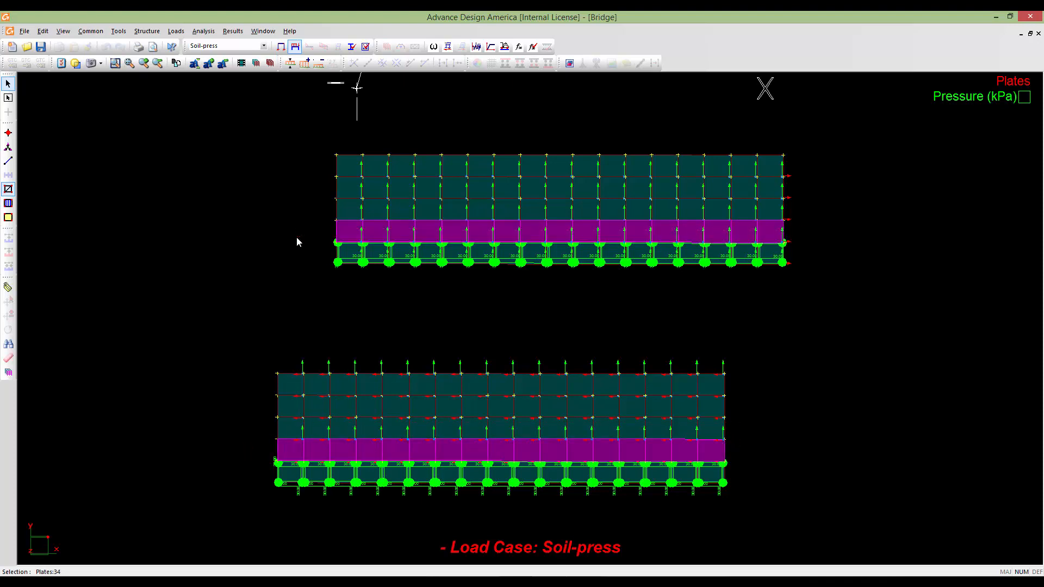
click(8, 287)
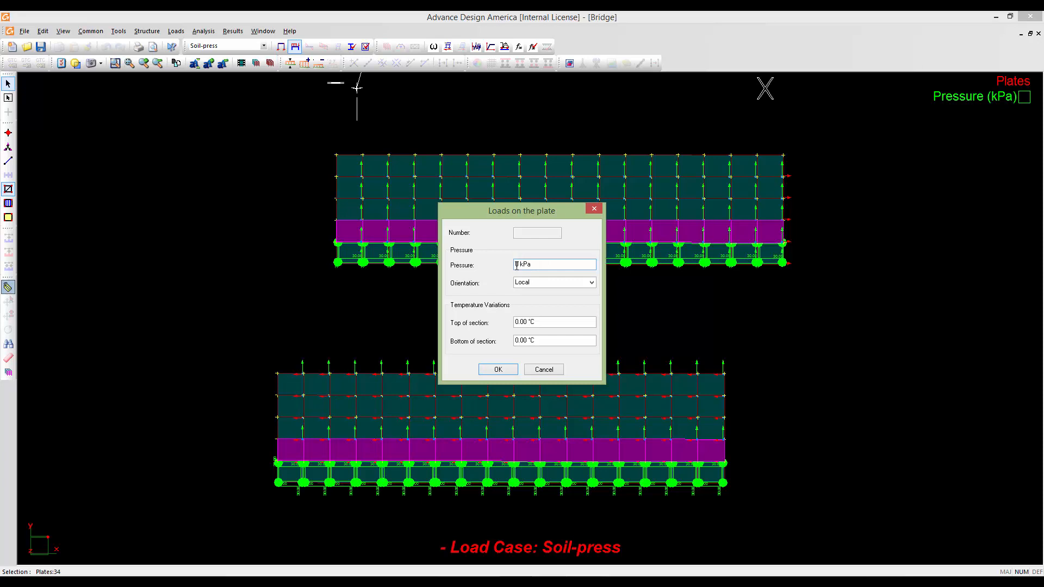
key(BackSpace)
text(24.5)
click(498, 369)
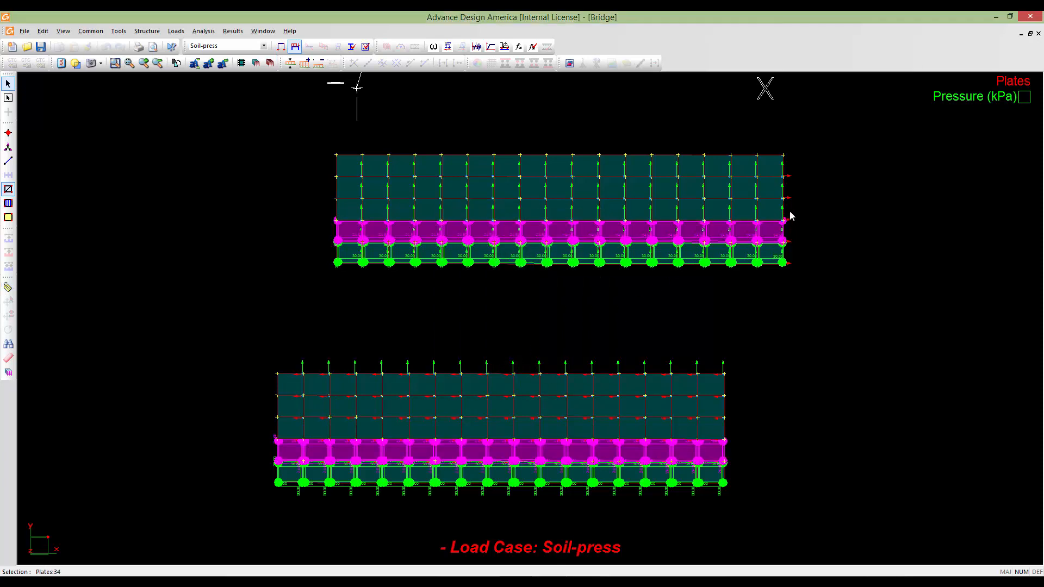
- Apply a local pressure of 19 kPa to the third plate row from the base of both abutment walls
drag(324, 205, 323, 203)
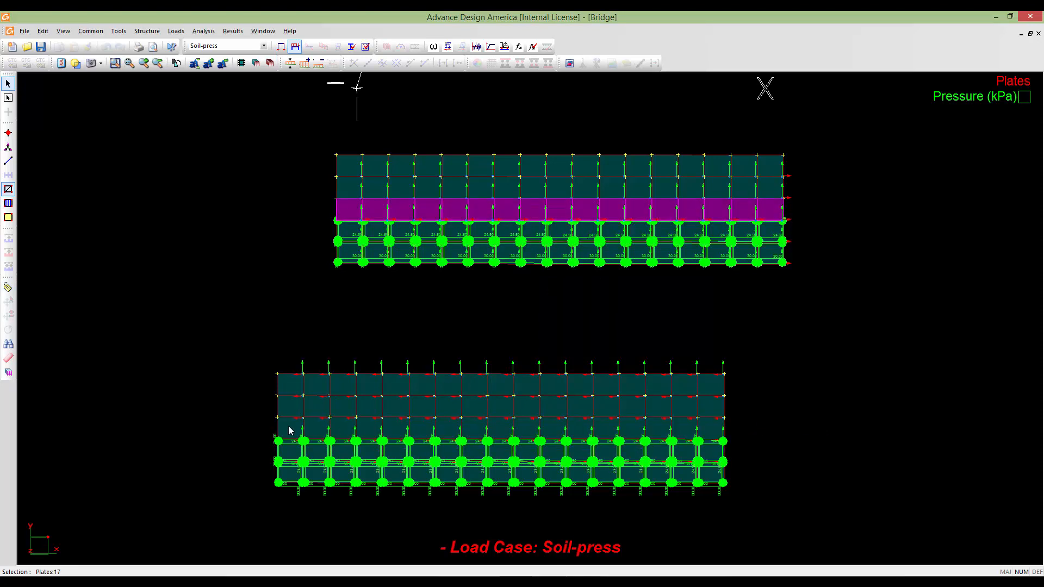
ctrl+drag(260, 421, 259, 422)
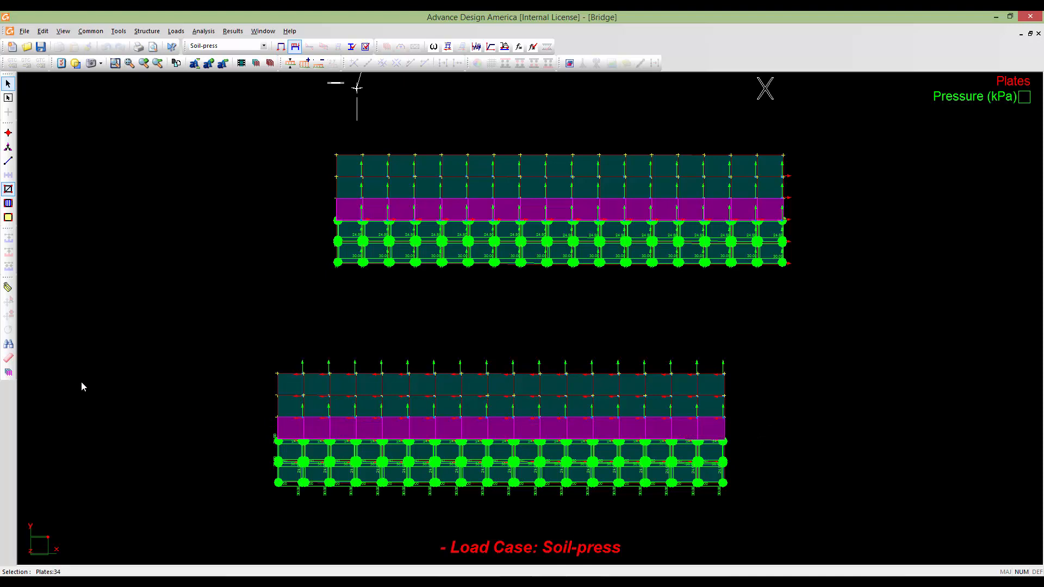
click(9, 287)
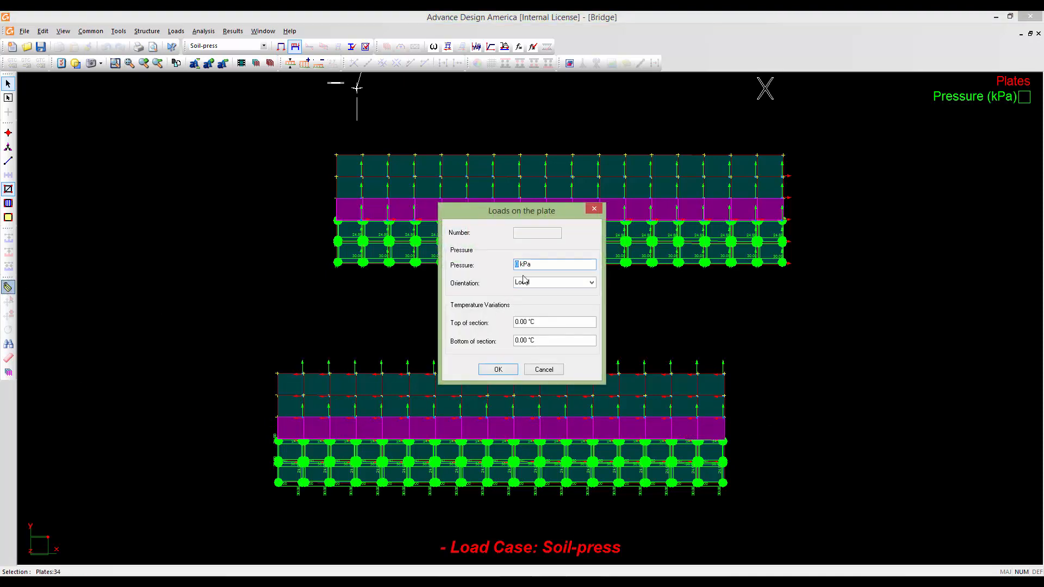
text(19)
click(498, 370)
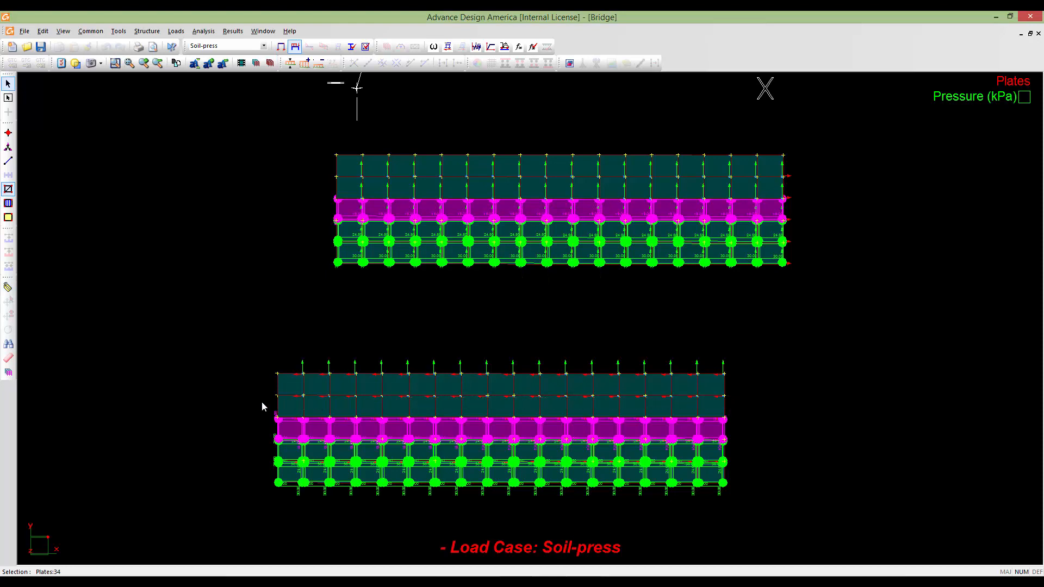
- Apply a local pressure of 13.5 kPa to the fourth plate row from the base of both abutment walls
drag(745, 406, 262, 403)
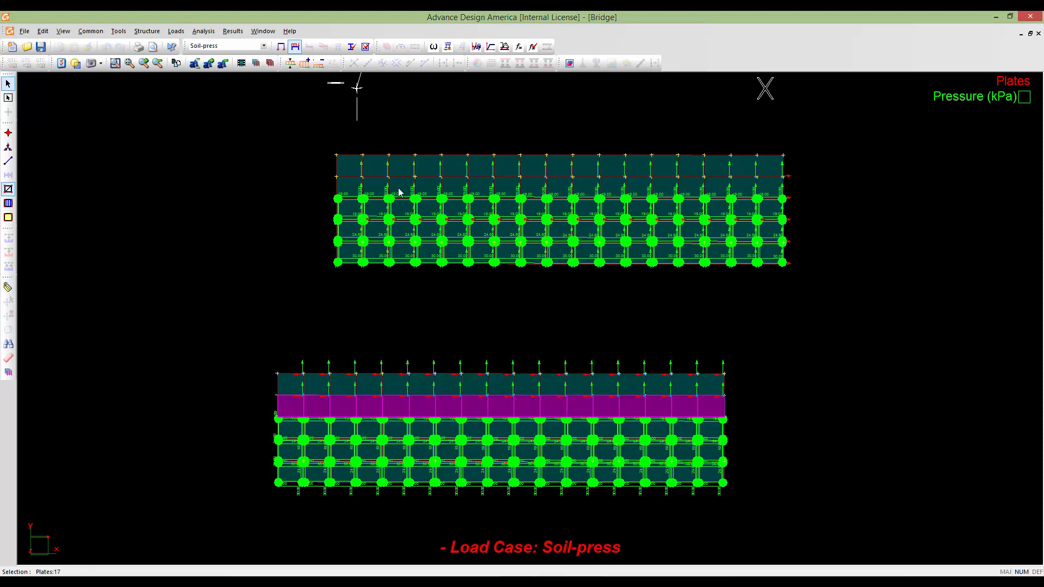
drag(398, 188, 321, 183)
click(8, 287)
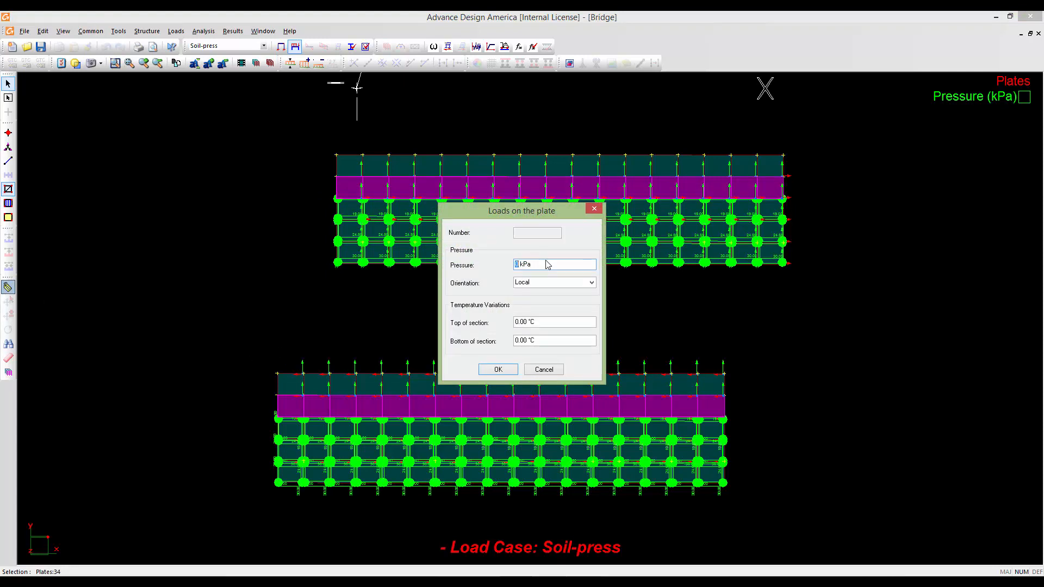
text(13.5)
click(495, 369)
- Apply a local pressure of 8 kPa to the uppermost plate row of both abutment walls
drag(294, 159, 239, 158)
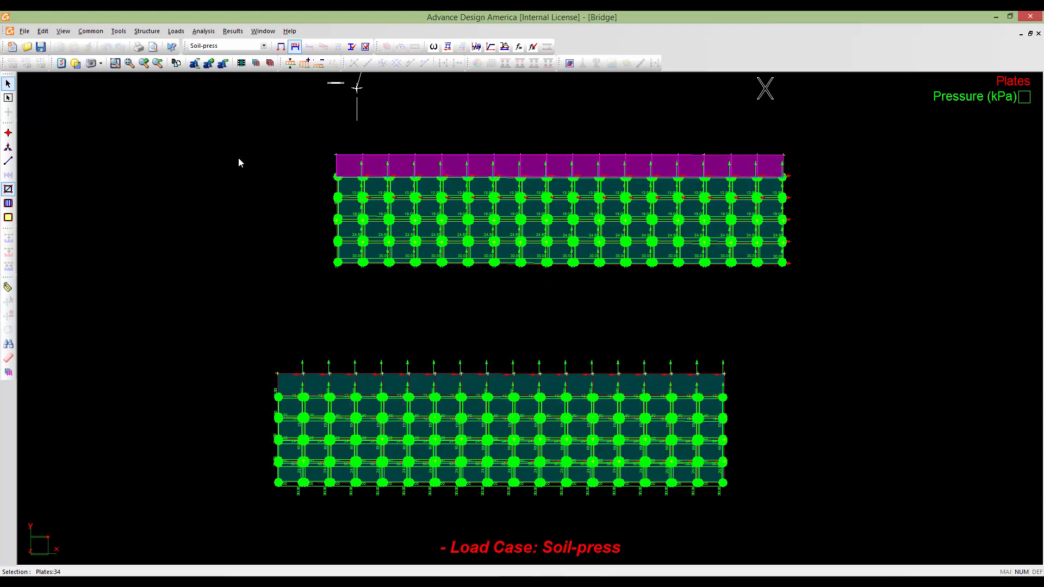
ctrl+drag(743, 393, 259, 384)
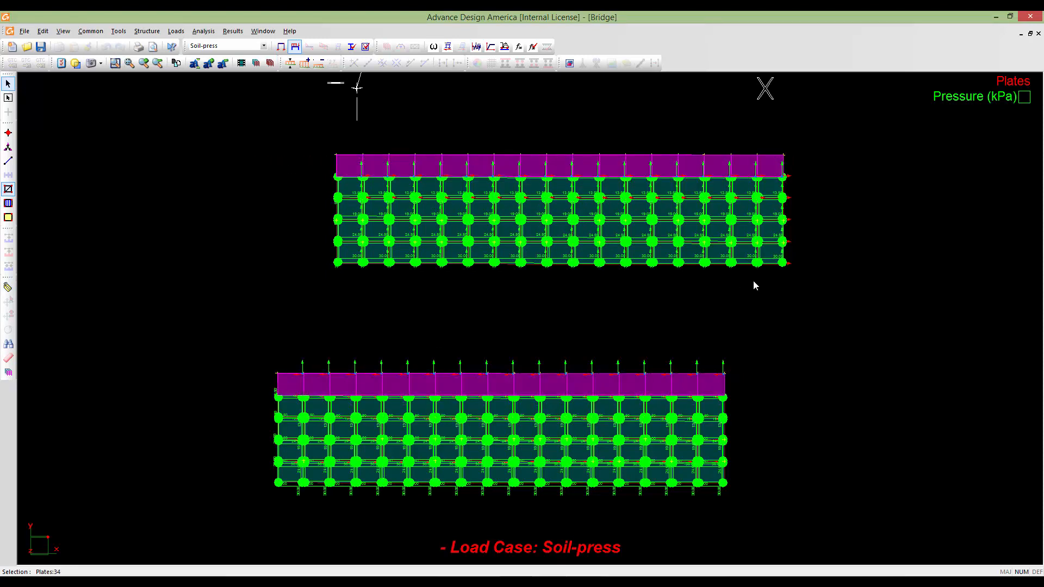
click(8, 287)
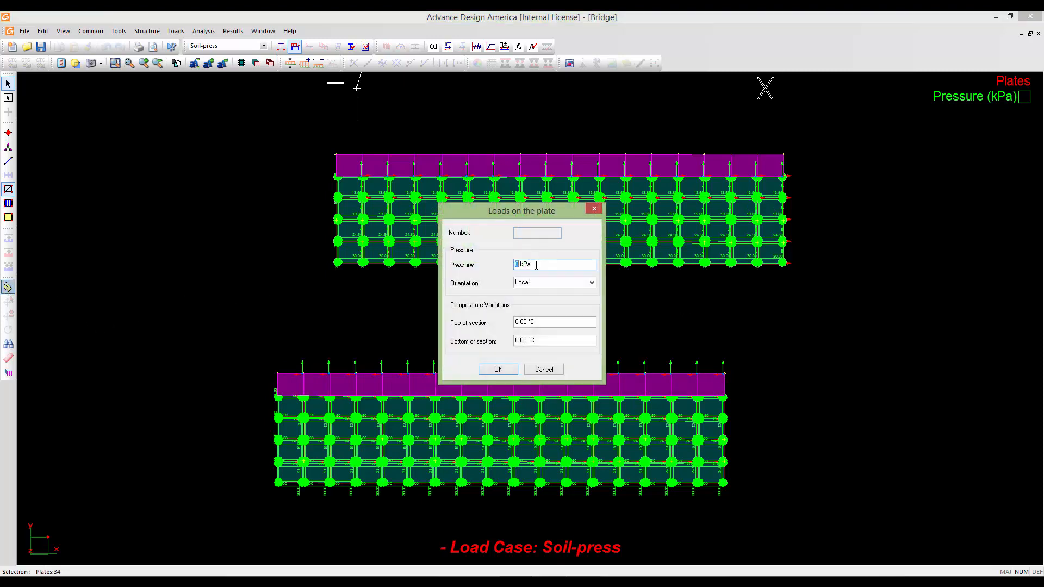
text(8)
click(498, 370)
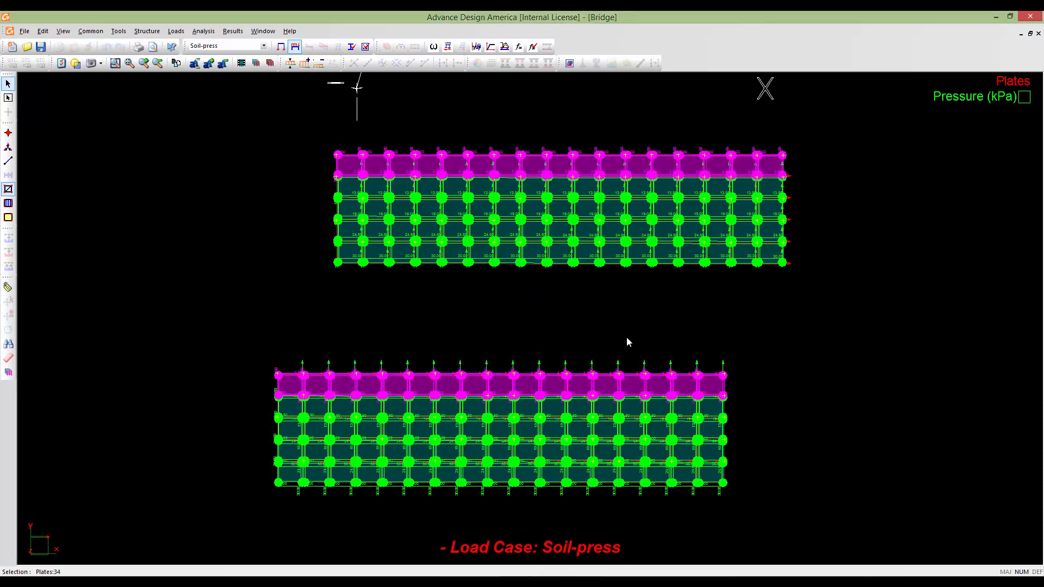
- Examine the row-by-row soil pressure on the abutment wall far from the origin and deselect the plates
scroll(626, 337, down, 2)
middle_drag(777, 317, 629, 351)
scroll(663, 340, down, 5)
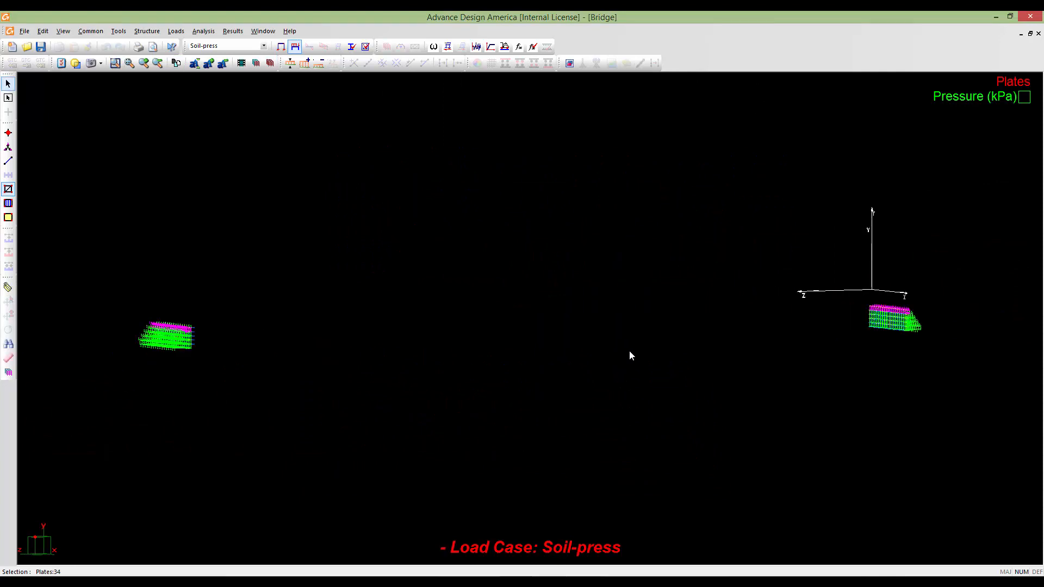
middle_drag(734, 368, 596, 367)
middle_drag(303, 358, 661, 355)
scroll(528, 364, up, 7)
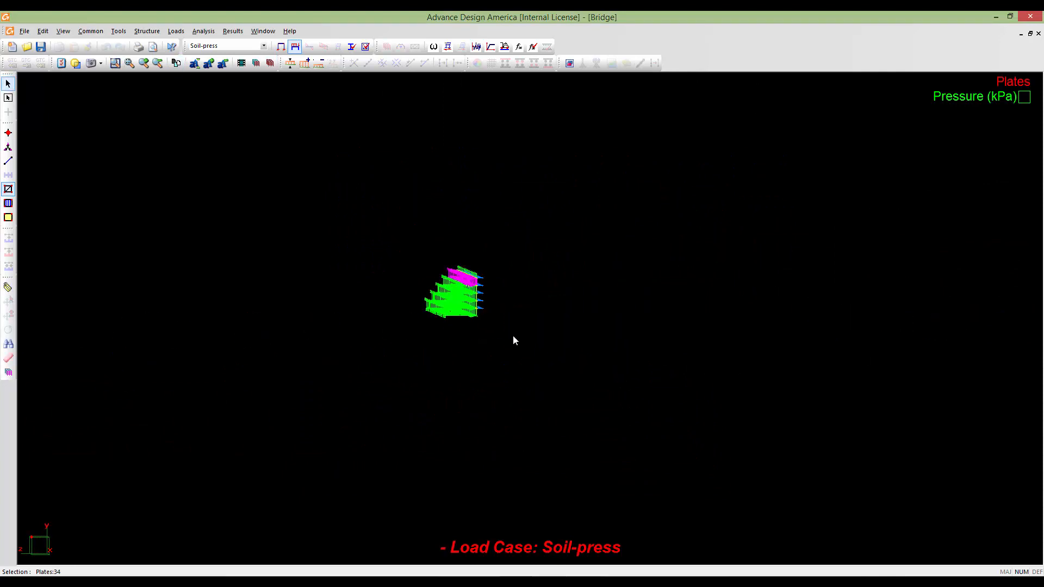
middle_drag(463, 254, 487, 334)
scroll(488, 333, up, 3)
middle_drag(429, 299, 598, 349)
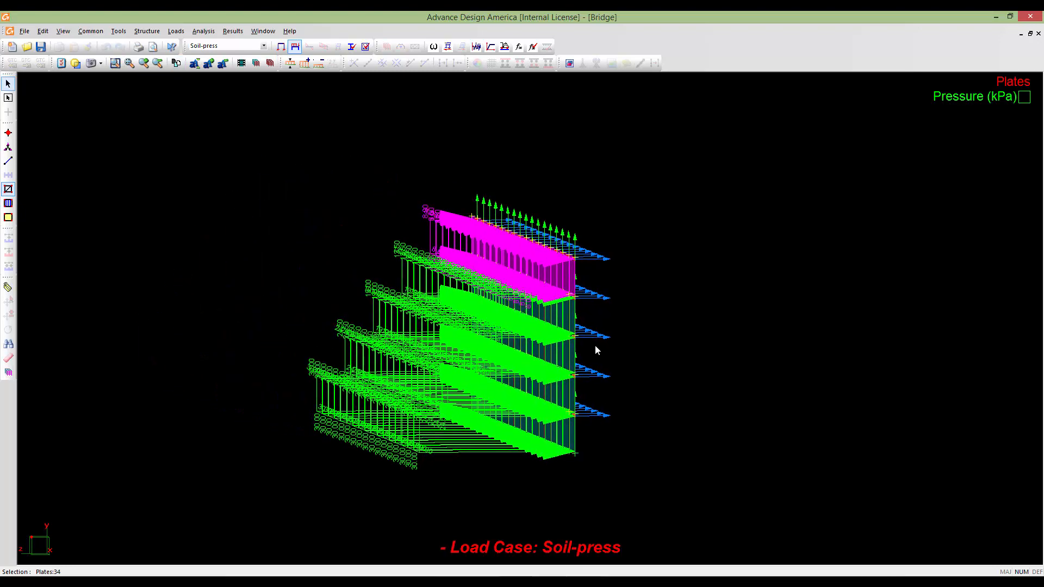
click(644, 334)
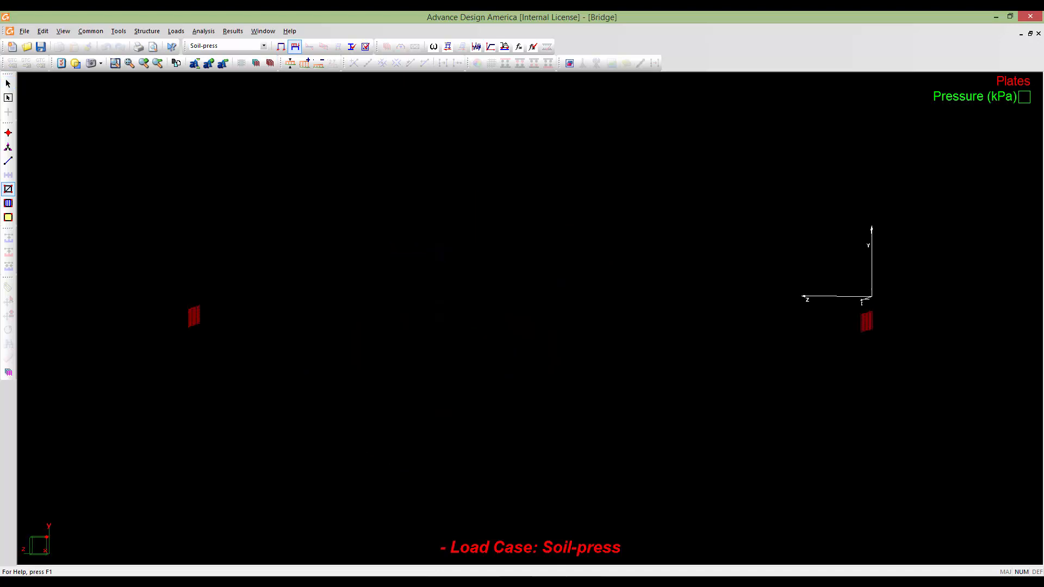
- Check the pressure values and direction of all five rows on the far abutment wall from another angle
middle_drag(173, 348, 497, 363)
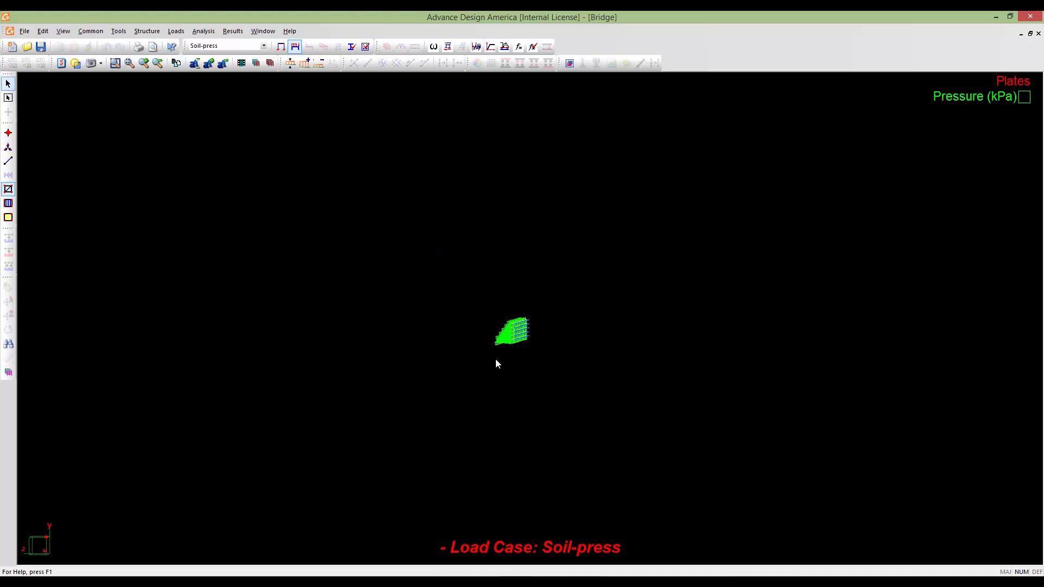
scroll(497, 362, up, 10)
scroll(545, 270, up, 3)
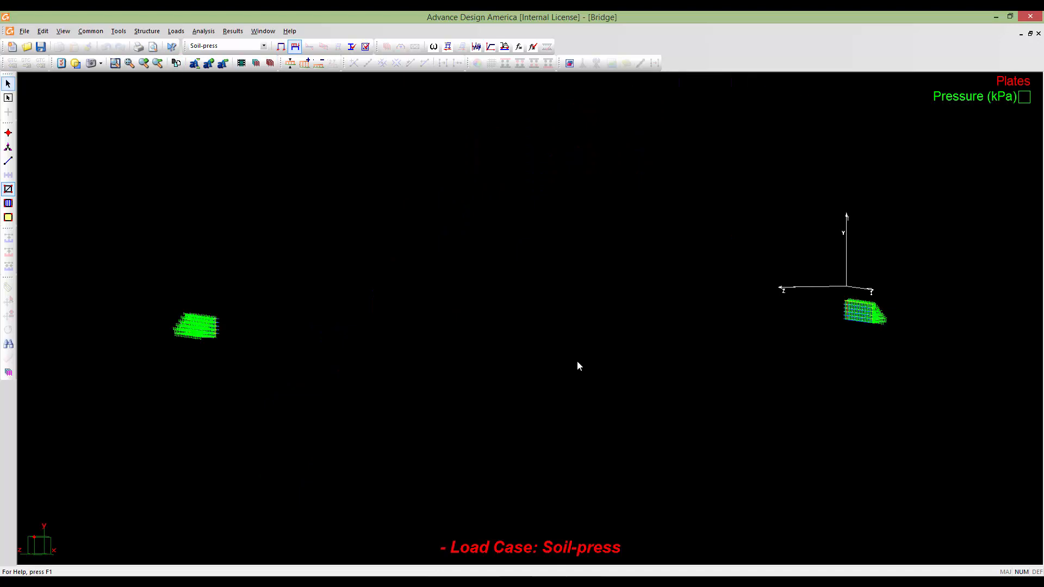
middle_drag(142, 351, 308, 391)
scroll(307, 391, up, 3)
scroll(308, 391, up, 3)
middle_drag(597, 321, 515, 332)
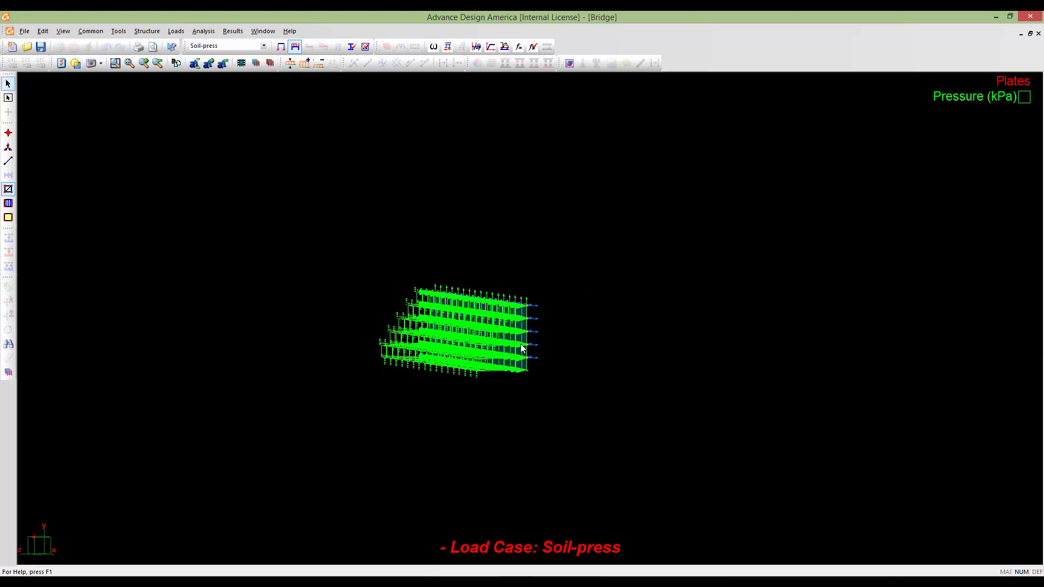
scroll(515, 332, up, 6)
scroll(515, 333, down, 3)
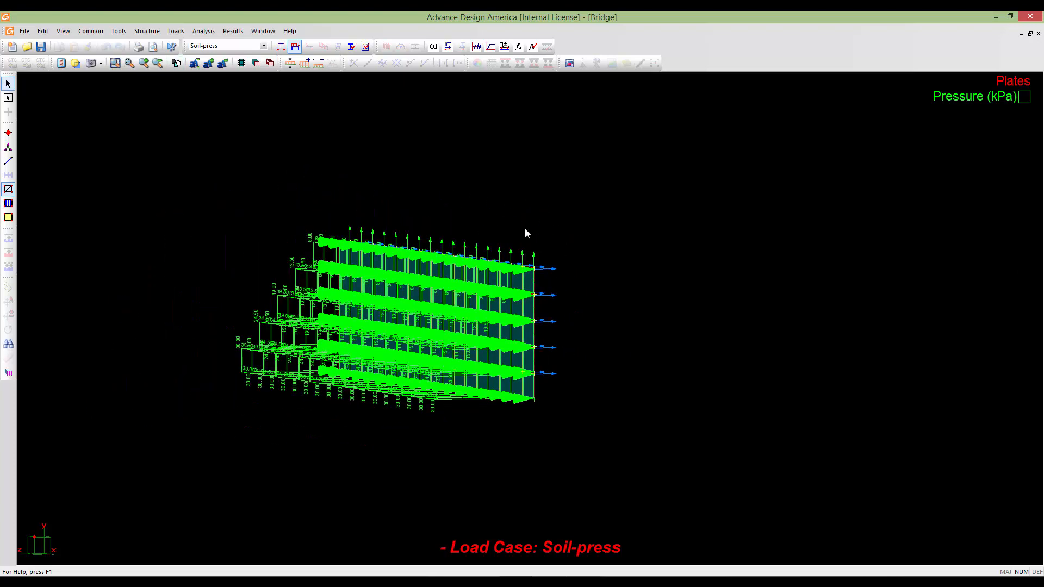
scroll(530, 385, down, 3)
middle_drag(544, 296, 457, 286)
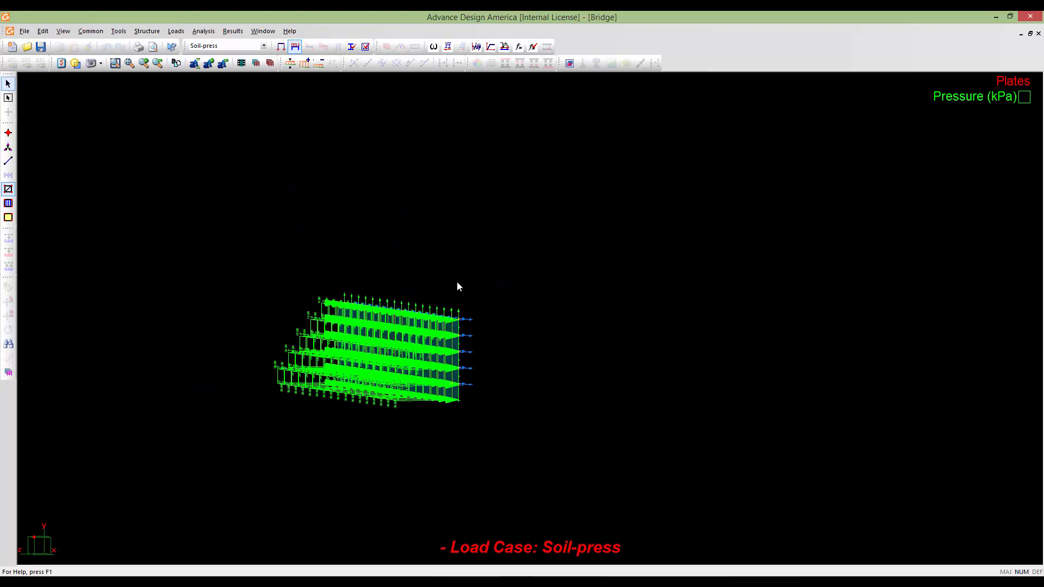
scroll(557, 328, down, 1)
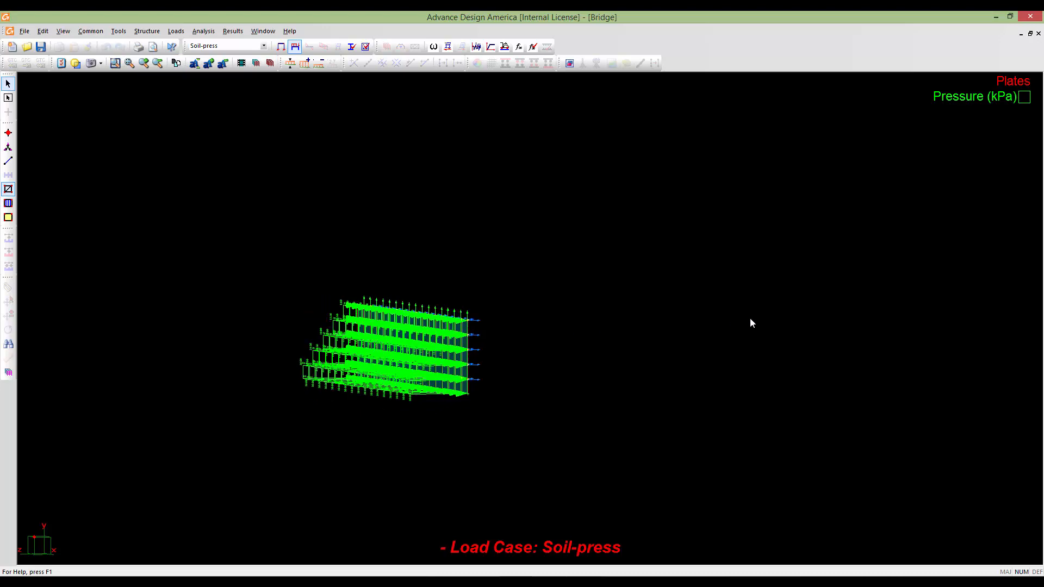
- Inspect the pressure on the abutment wall nearest the origin and compare its direction with that on the opposite wall
shift+middle_drag(749, 318, 761, 341)
scroll(674, 332, down, 6)
scroll(676, 328, up, 4)
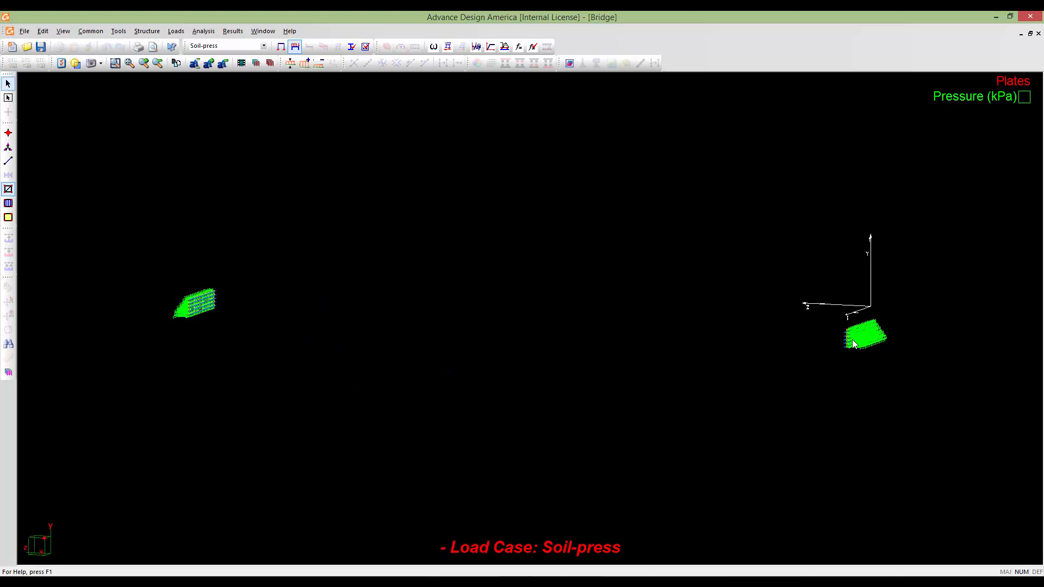
scroll(867, 342, up, 12)
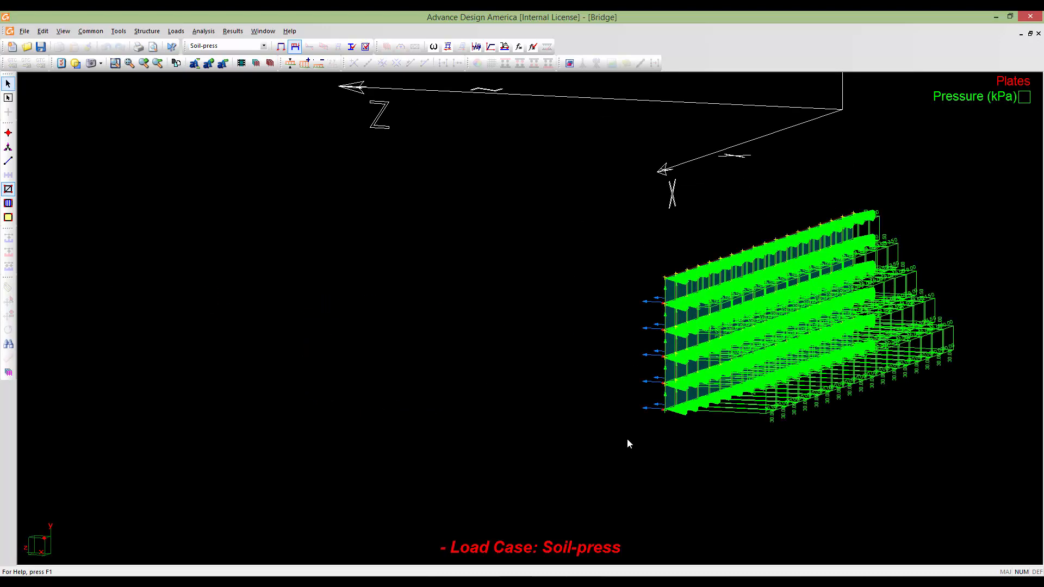
scroll(677, 436, down, 9)
middle_drag(500, 385, 705, 359)
scroll(706, 360, down, 3)
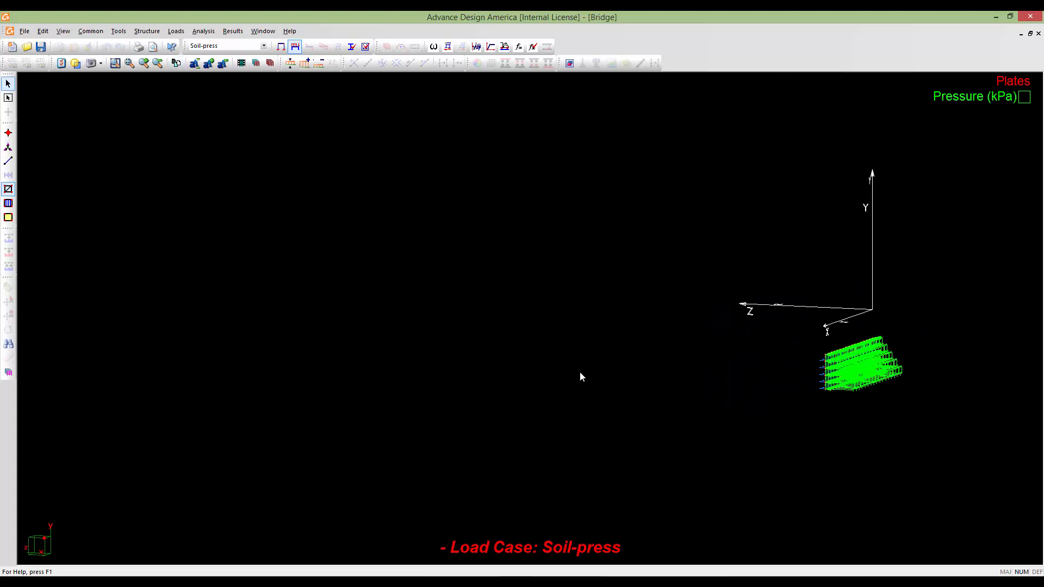
middle_drag(580, 374, 678, 363)
scroll(678, 363, down, 4)
middle_drag(503, 358, 680, 335)
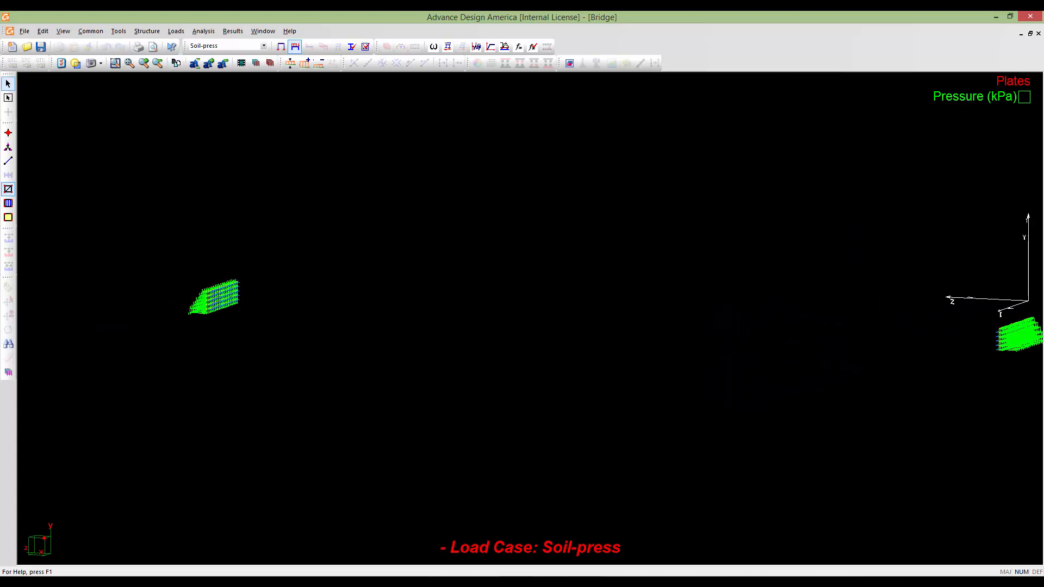
middle_drag(569, 344, 519, 343)
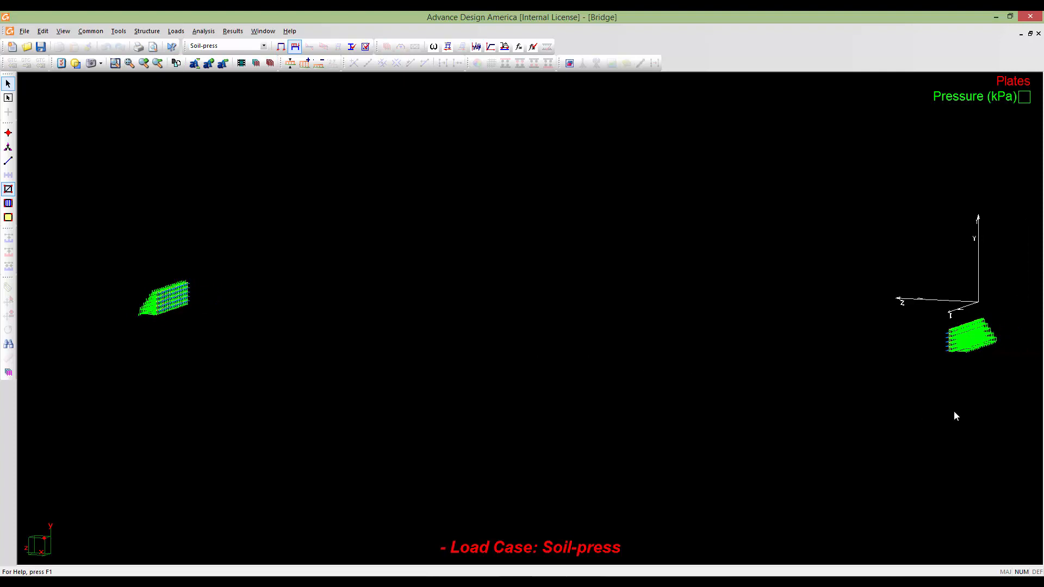
- Examine up close the pressure rows and the plates' local axes on the abutment wall nearest the origin
middle_drag(955, 416, 814, 383)
scroll(815, 329, up, 8)
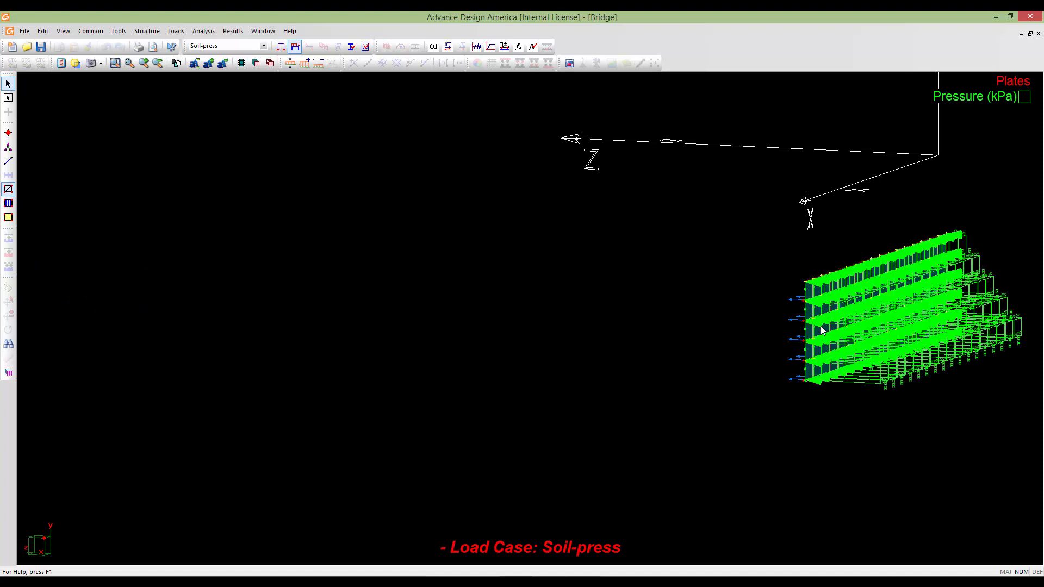
scroll(821, 330, up, 6)
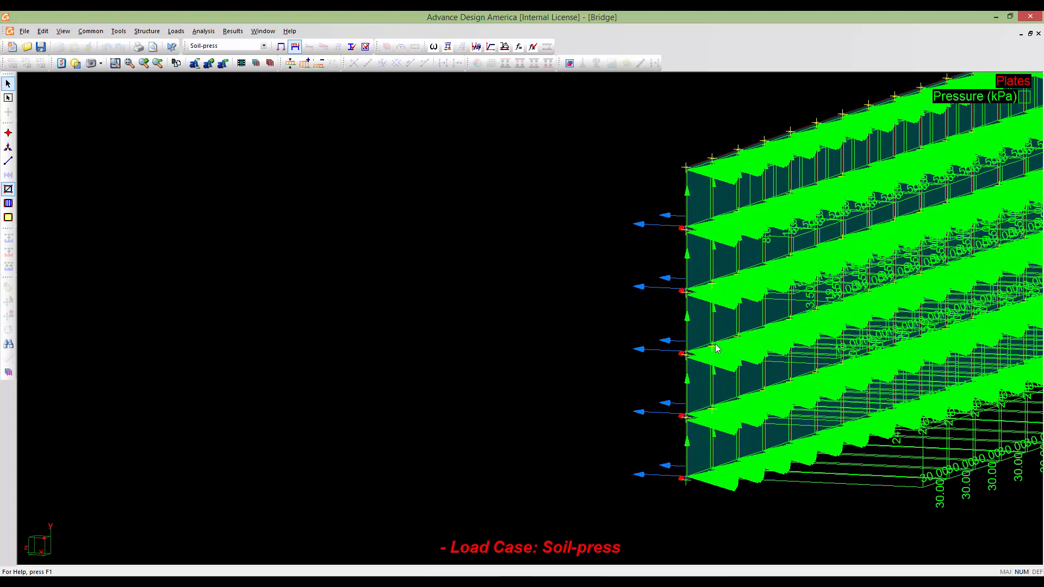
middle_drag(698, 345, 582, 342)
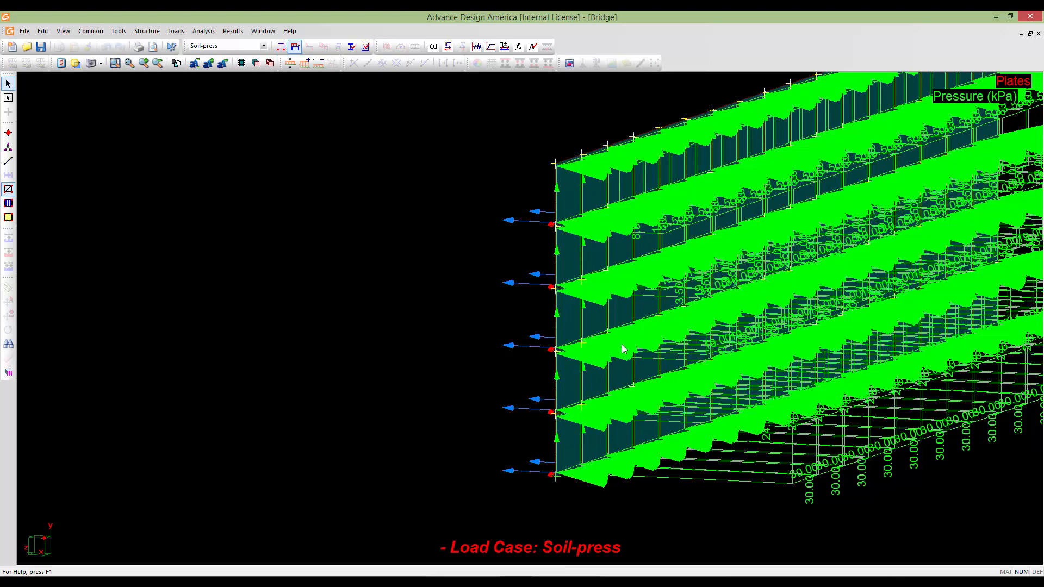
scroll(624, 349, down, 4)
scroll(623, 349, up, 2)
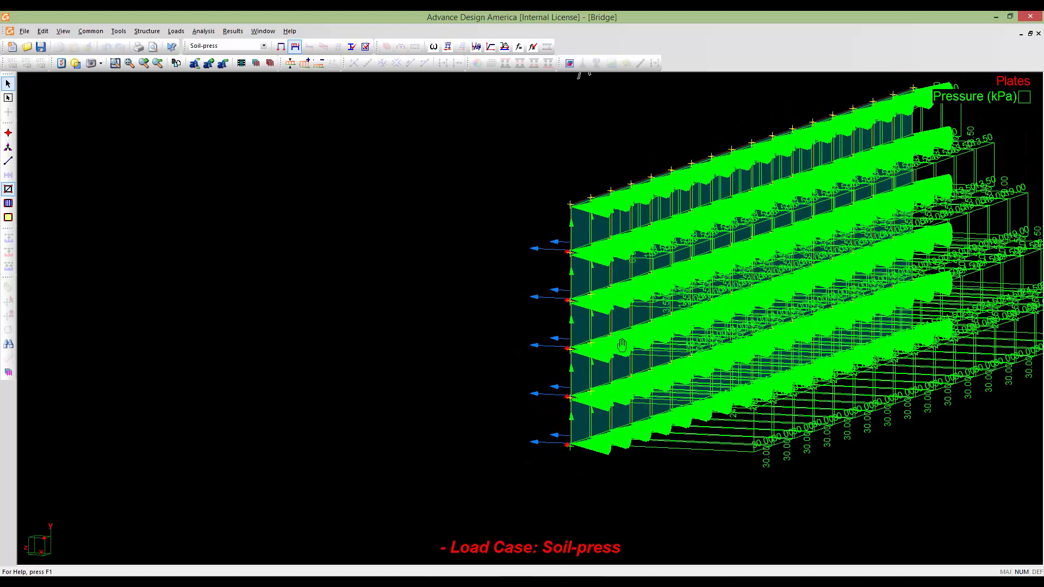
middle_drag(624, 348, 573, 355)
middle_drag(700, 318, 653, 320)
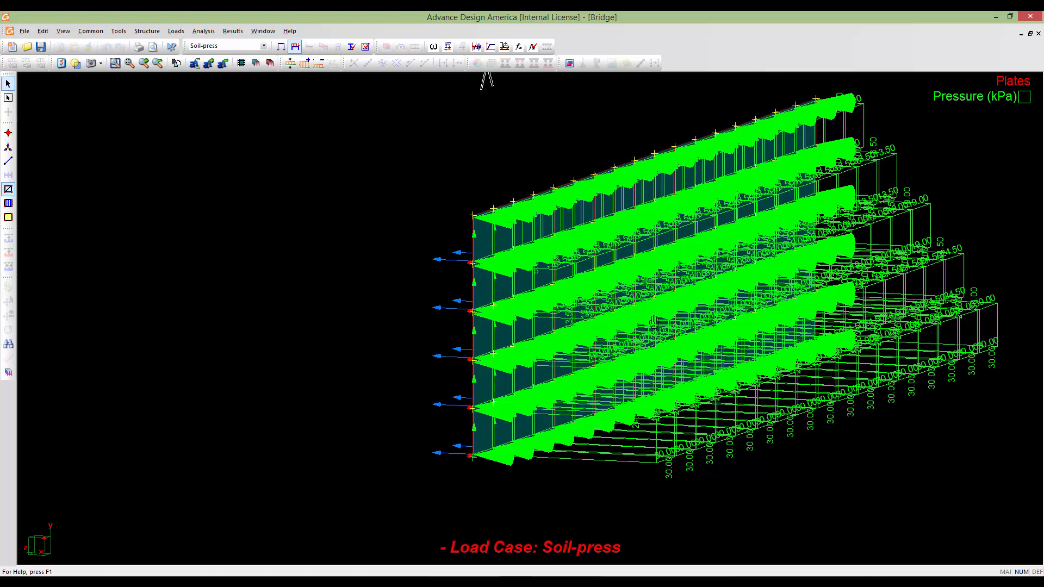
- Leave the Soil-press load display and return to the structure model
scroll(648, 351, up, 1)
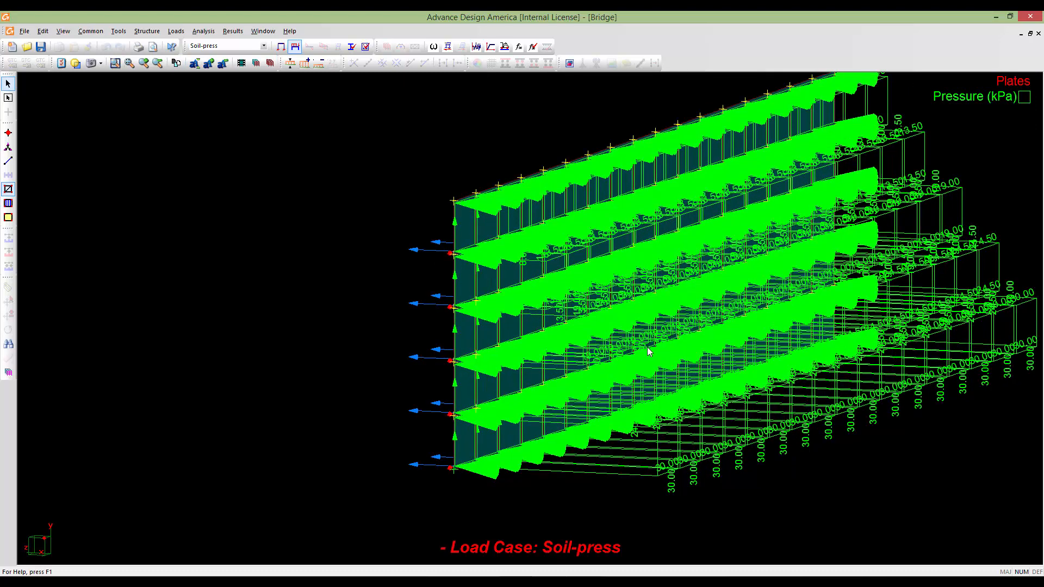
scroll(648, 350, down, 2)
middle_drag(647, 346, 578, 352)
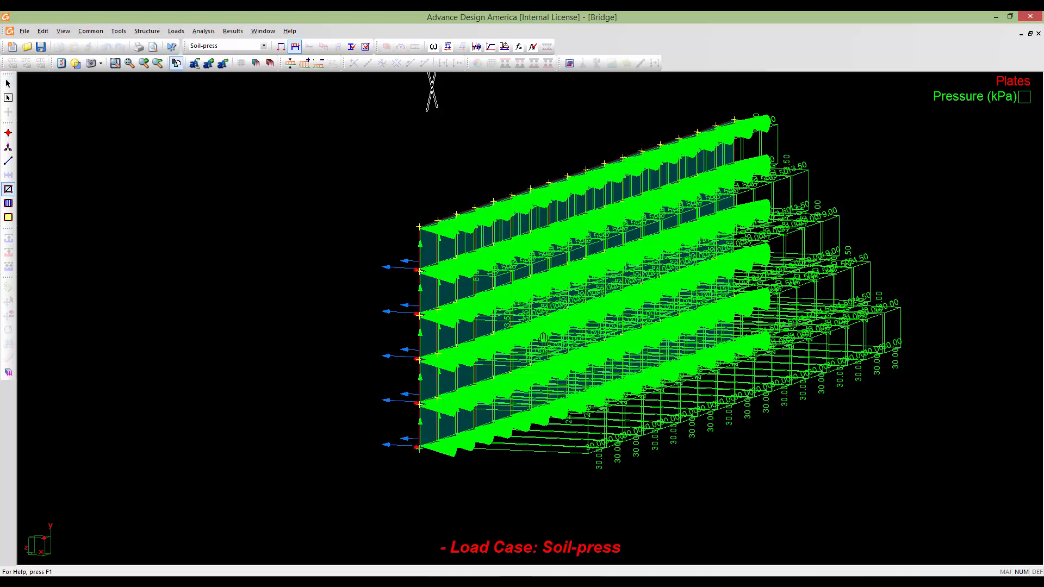
middle_drag(541, 343, 551, 346)
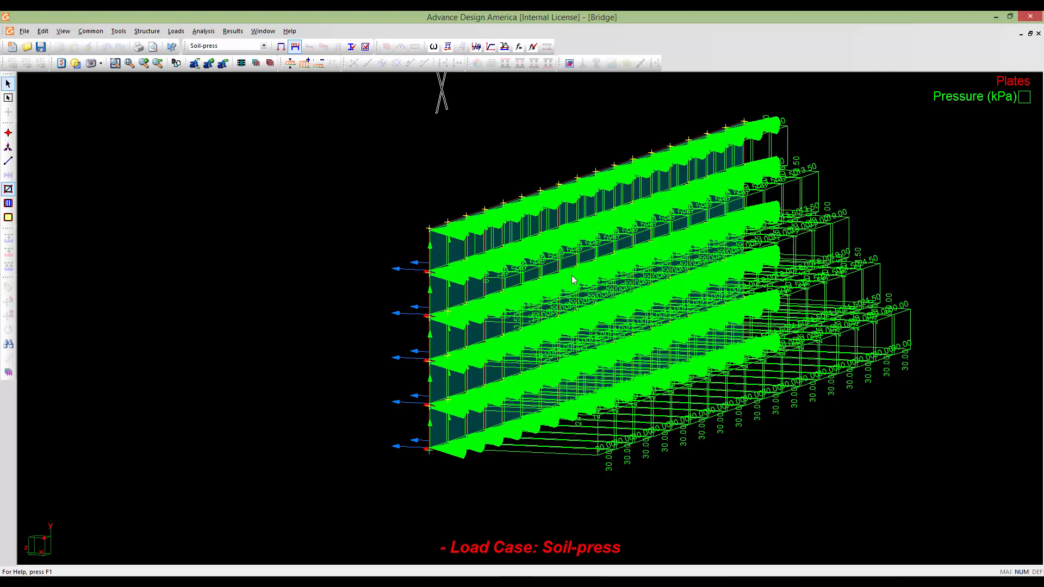
click(281, 48)
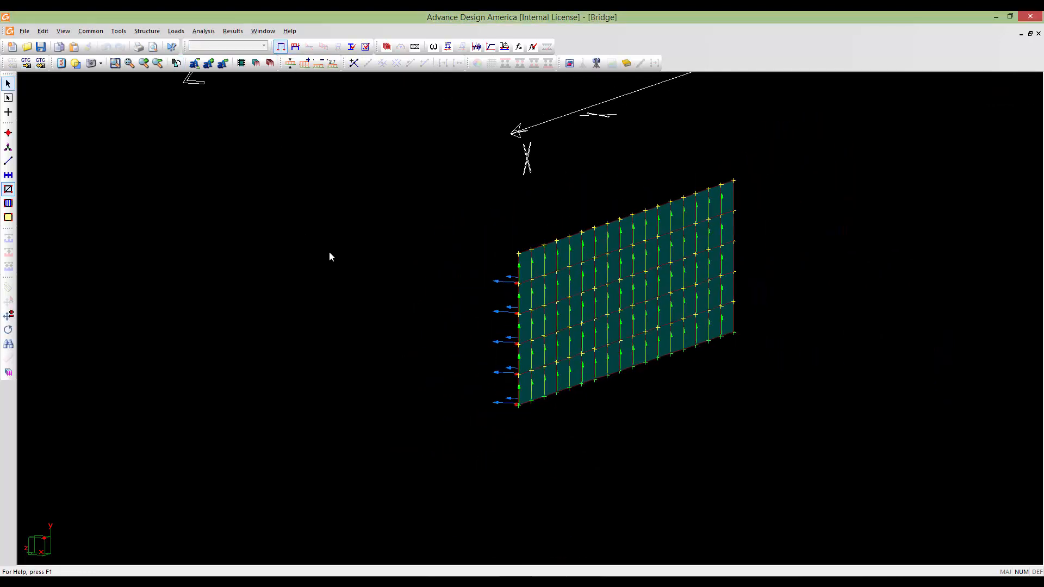
- Examine the plates' local axes on the abutment wall far from the origin
middle_drag(328, 251, 461, 251)
scroll(461, 252, down, 3)
middle_drag(396, 255, 901, 303)
middle_drag(391, 288, 792, 339)
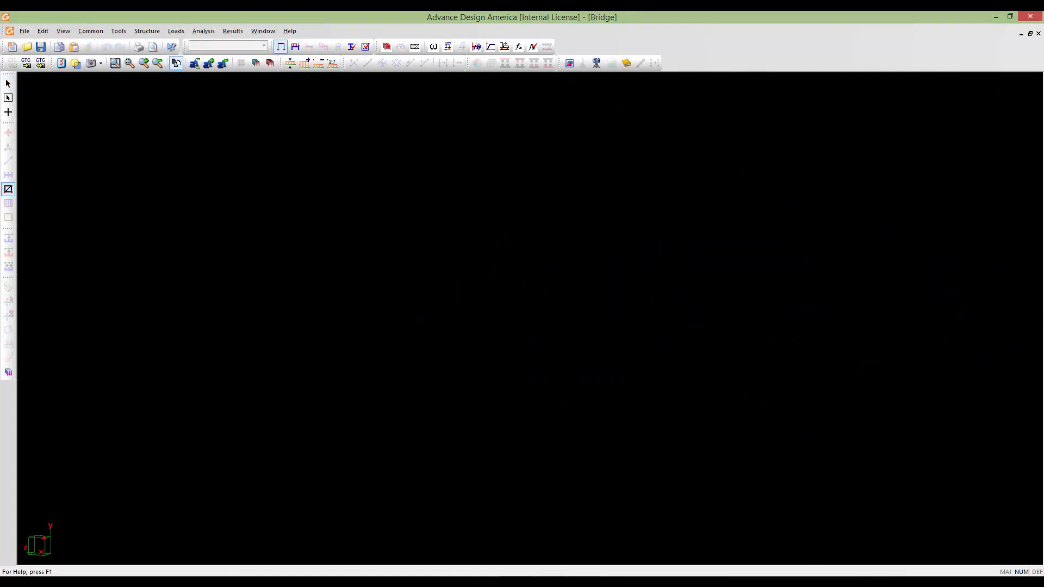
scroll(629, 325, down, 2)
middle_drag(275, 354, 480, 359)
middle_drag(475, 397, 557, 367)
middle_drag(352, 385, 581, 391)
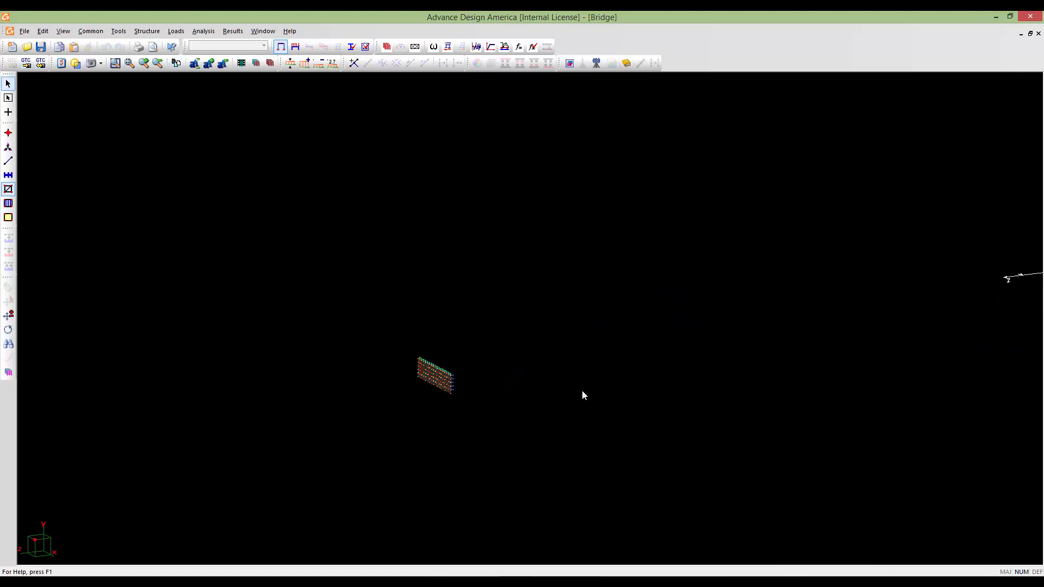
scroll(468, 382, up, 2)
scroll(385, 372, up, 2)
scroll(386, 378, up, 5)
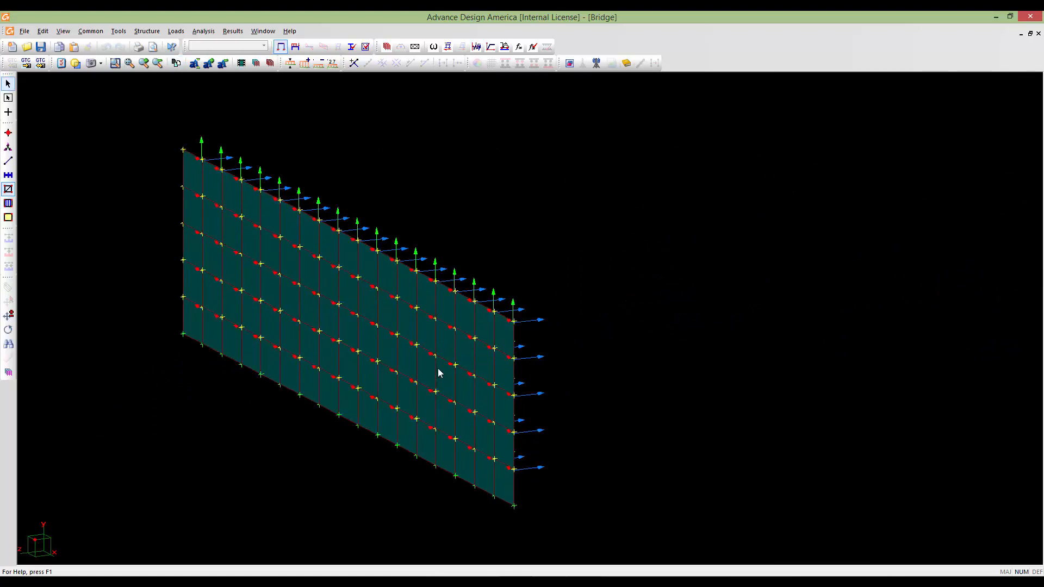
scroll(521, 331, up, 3)
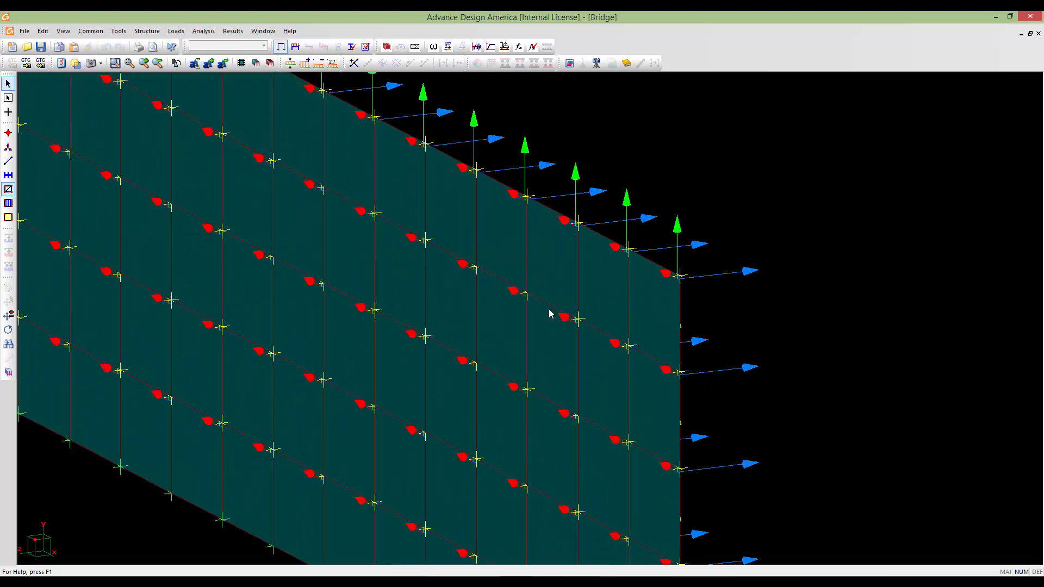
- Select the nodes of both abutment walls, leaving out the bottom row of each wall
scroll(550, 326, down, 4)
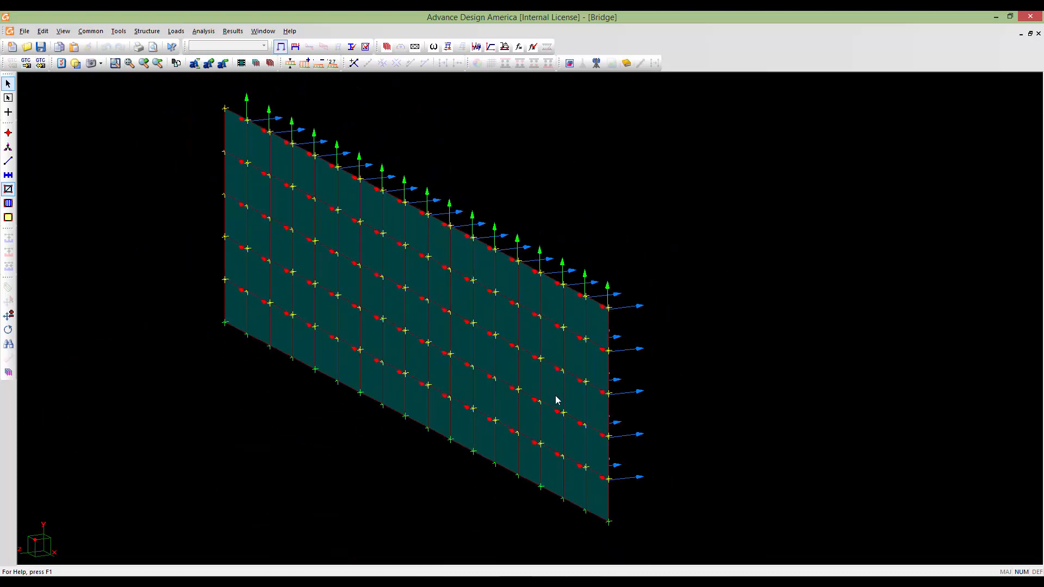
middle_click(580, 457)
middle_drag(587, 354, 804, 329)
middle_drag(633, 375, 612, 409)
scroll(611, 408, up, 2)
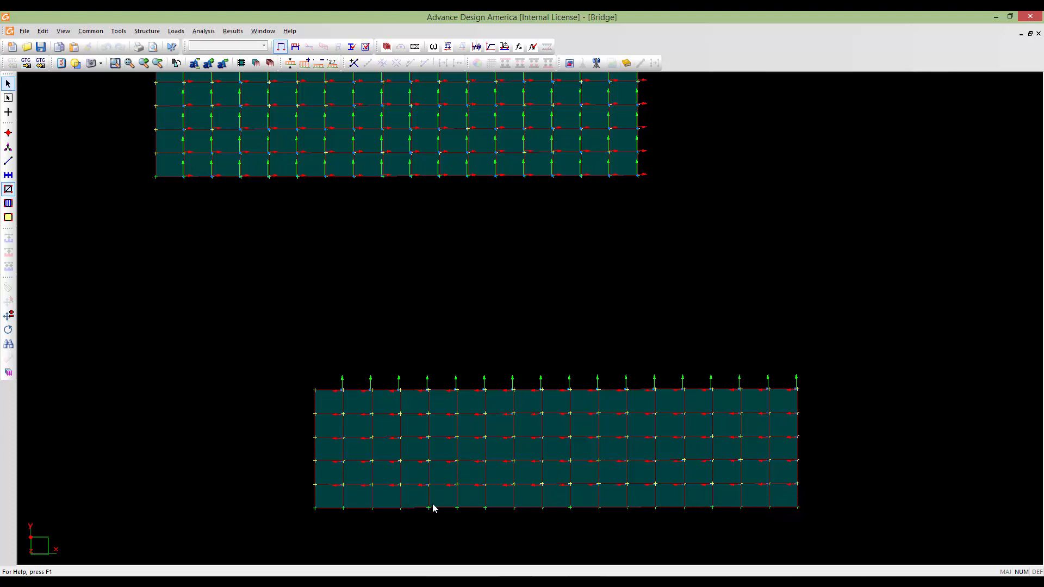
click(7, 134)
drag(816, 491, 250, 321)
middle_drag(352, 271, 324, 345)
scroll(324, 345, down, 1)
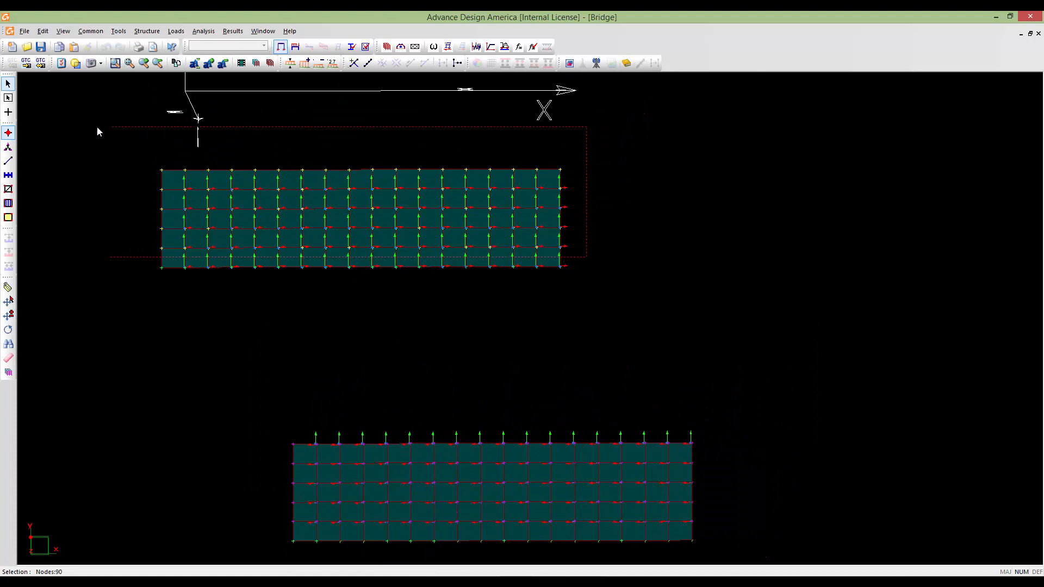
drag(98, 131, 93, 127)
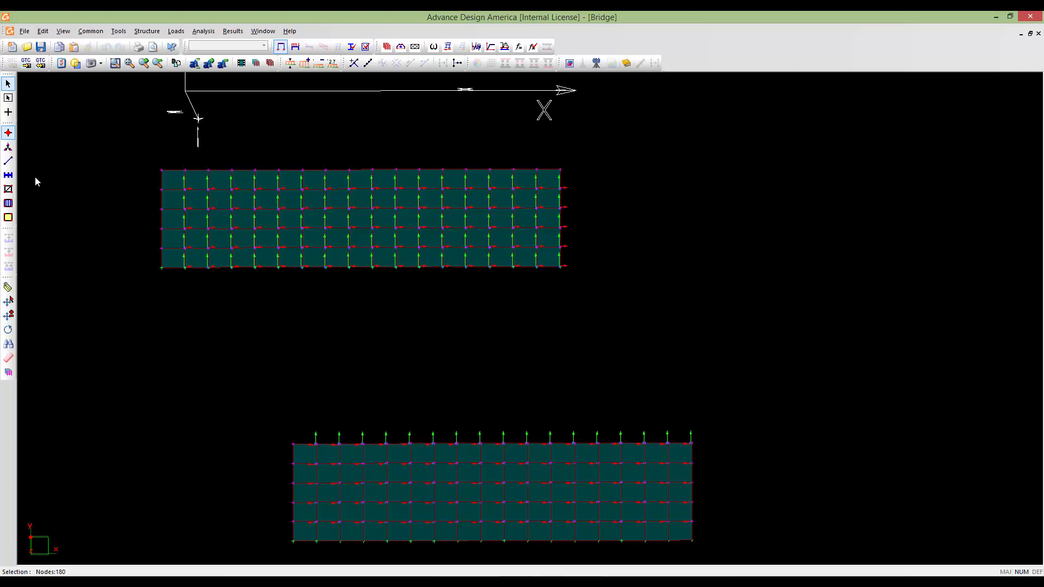
- Change the type of all selected abutment wall nodes to Support in the nodes spreadsheet
key(alt+Return)
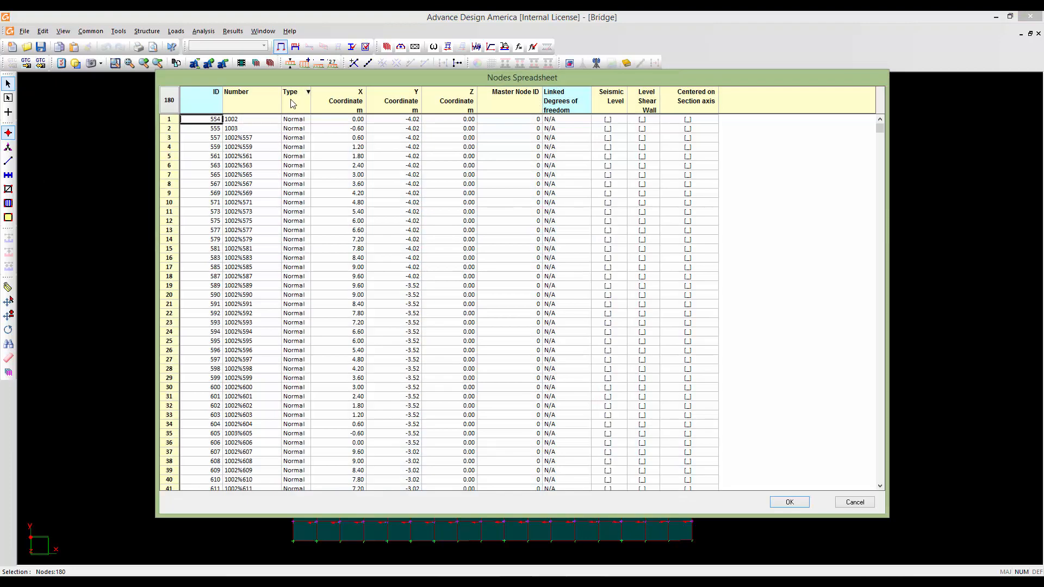
click(292, 103)
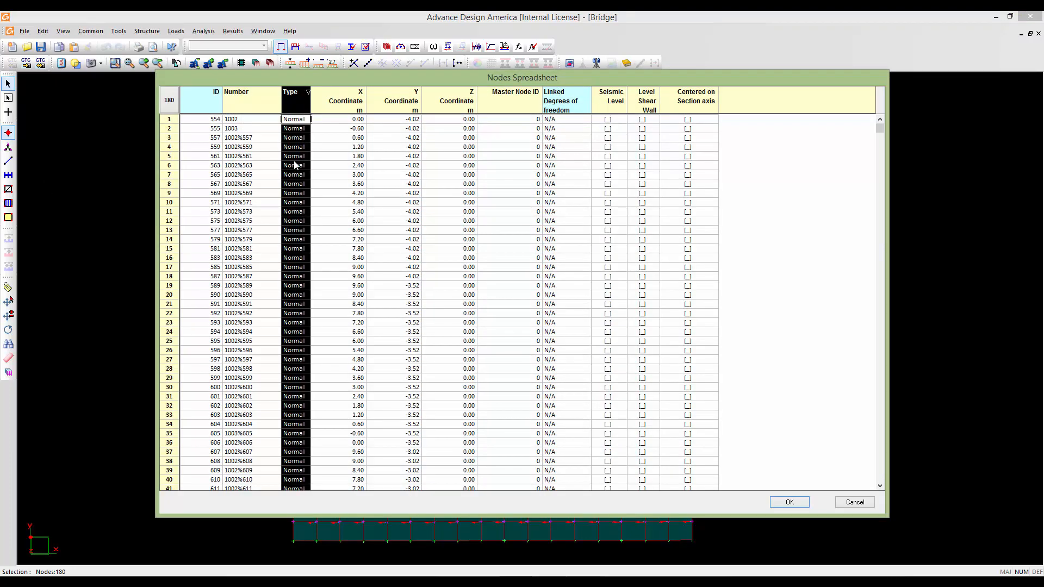
right_click(294, 183)
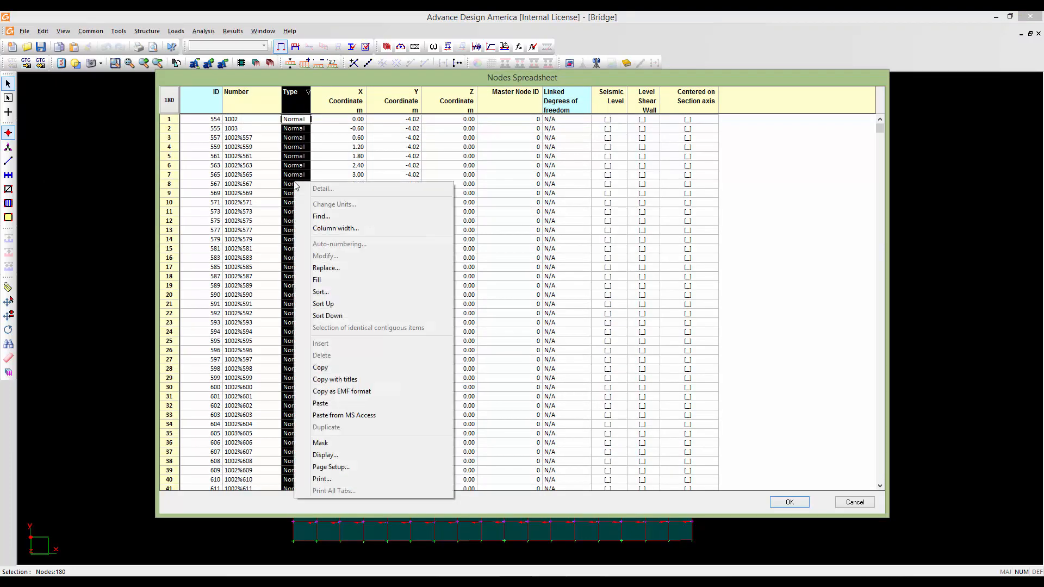
click(325, 268)
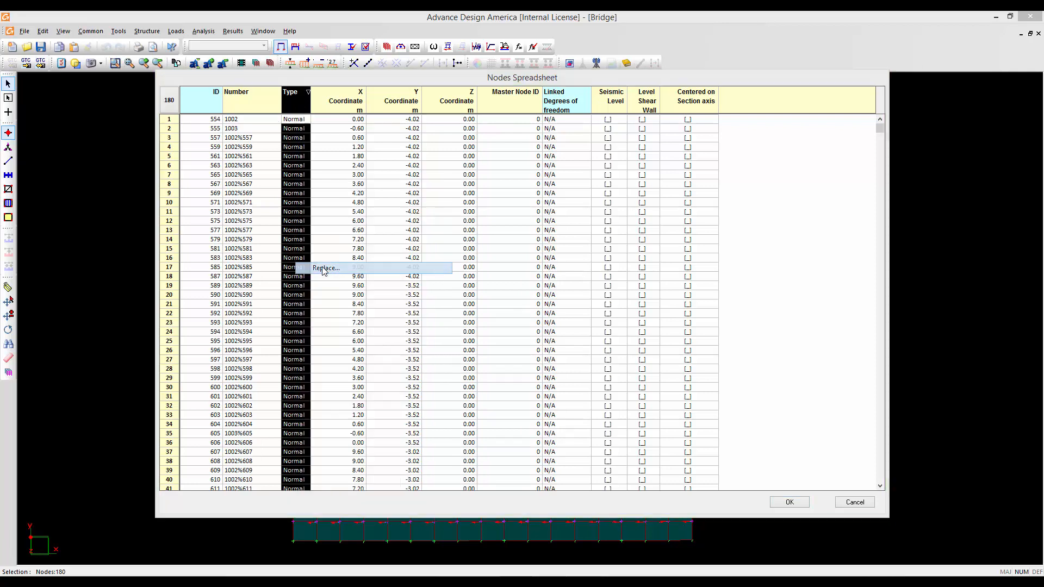
click(557, 287)
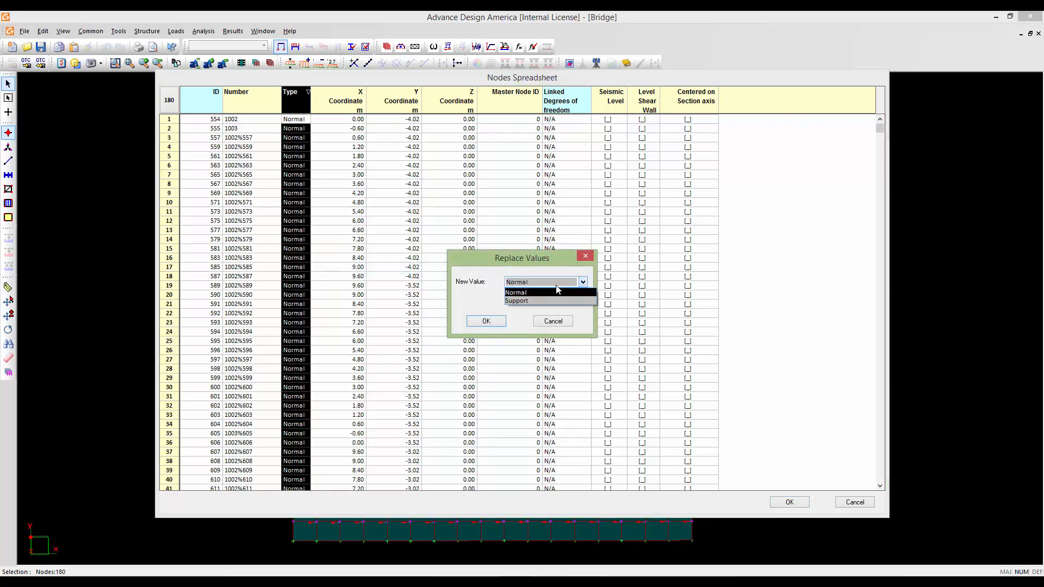
click(555, 298)
click(487, 322)
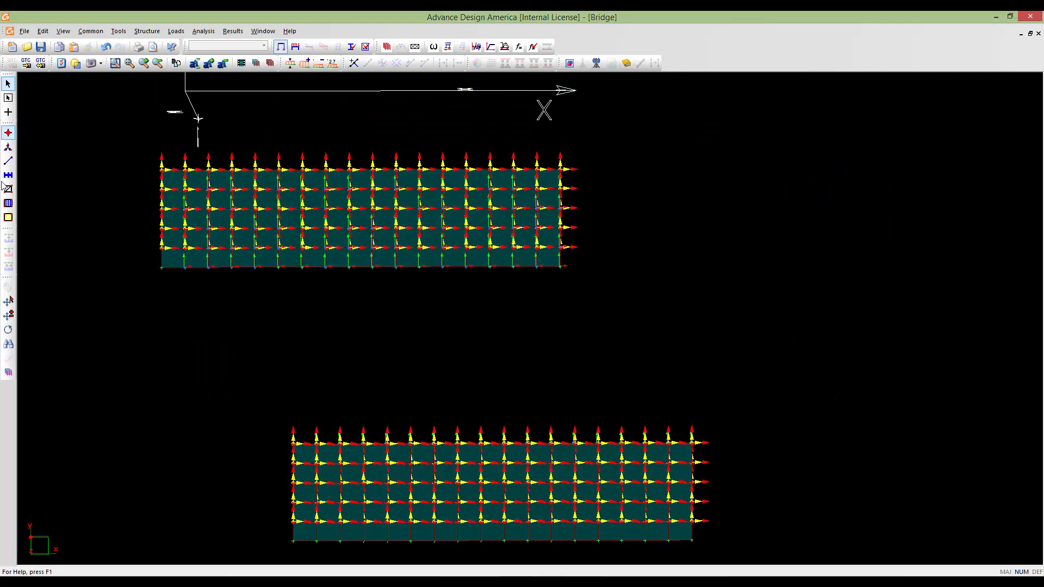
- Activate the supports for selection and examine the supports on both abutment walls from different angles
click(9, 147)
scroll(438, 227, down, 6)
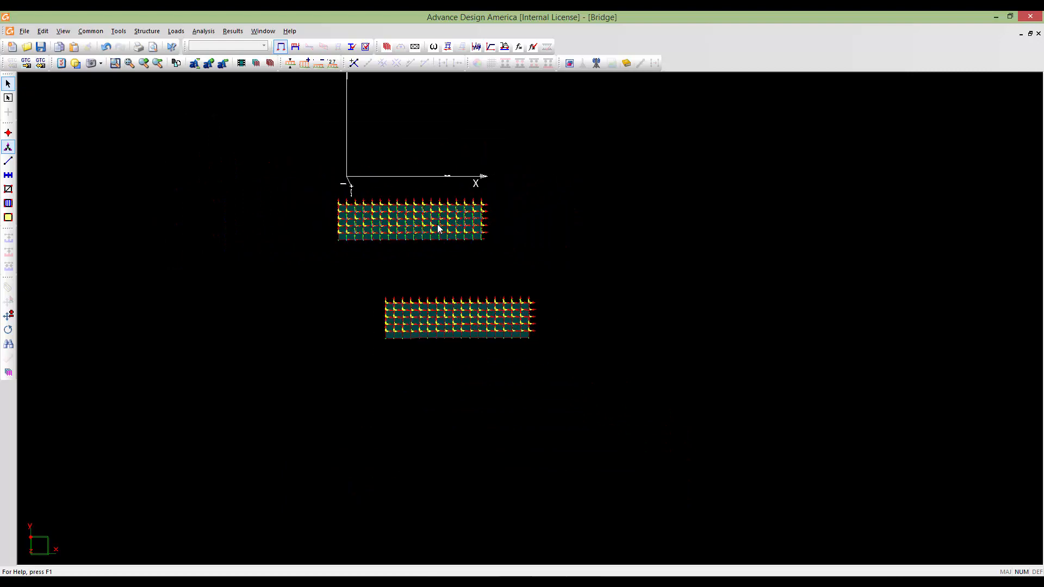
scroll(432, 285, up, 5)
scroll(429, 285, down, 3)
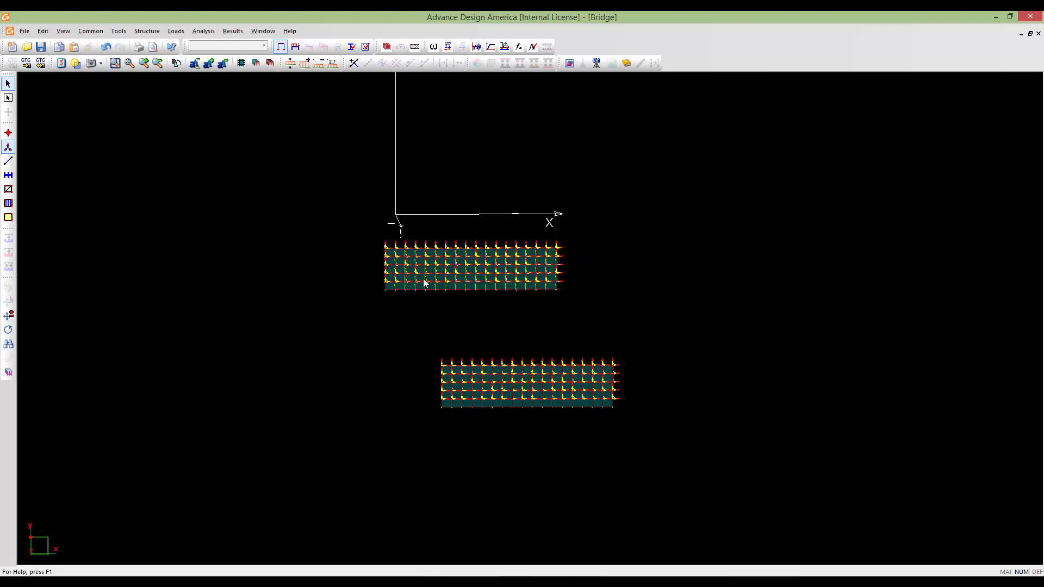
middle_drag(424, 283, 400, 283)
middle_drag(257, 244, 385, 303)
scroll(373, 305, up, 9)
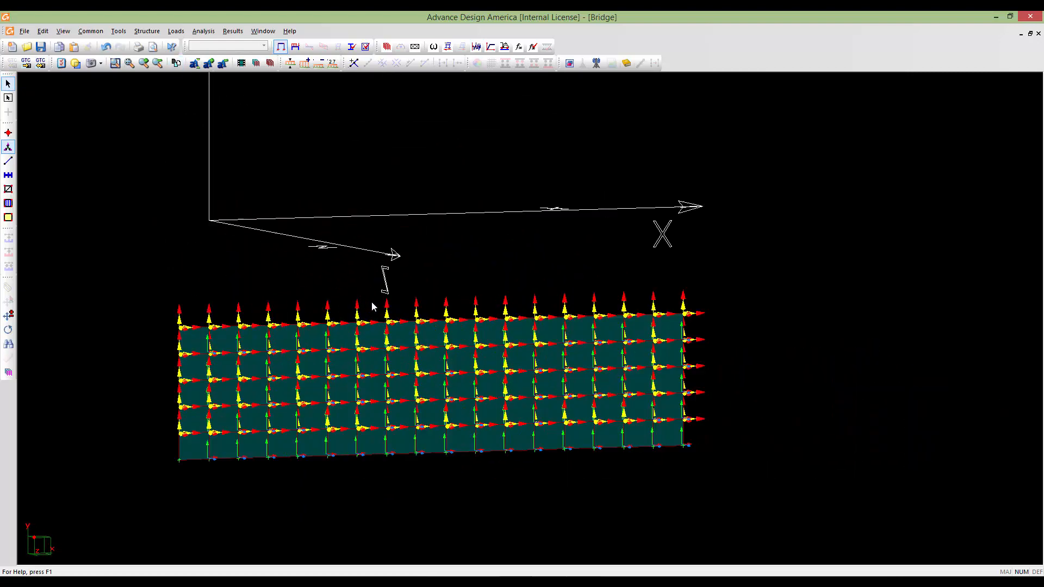
scroll(401, 282, down, 9)
middle_drag(603, 365, 492, 324)
scroll(491, 325, down, 5)
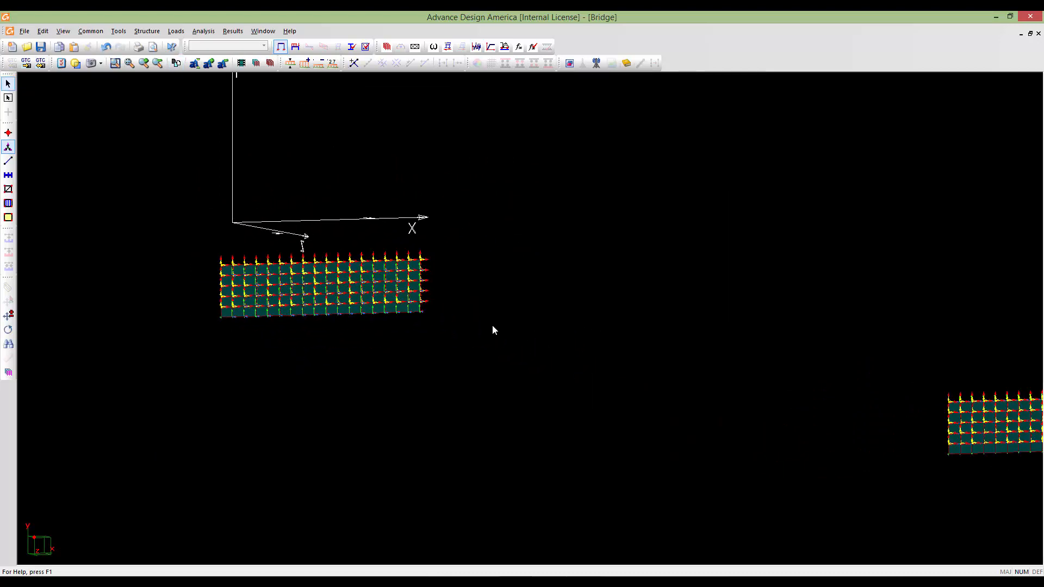
mouse_move(751, 360)
middle_down()
mouse_move(644, 350)
mouse_move(643, 310)
middle_up()
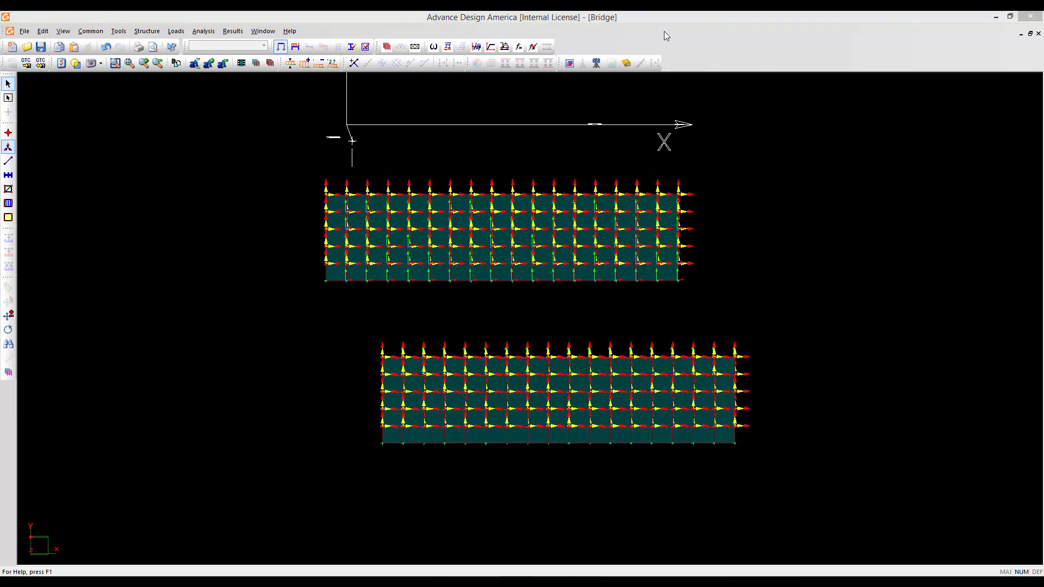
- Select all supports on both abutment walls and open them in the supports spreadsheet
click(664, 31)
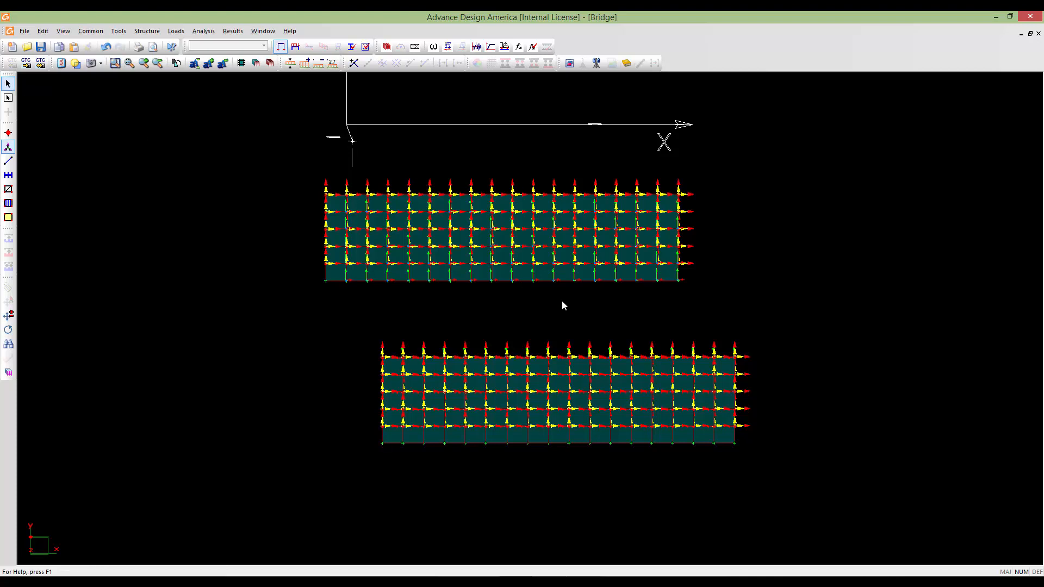
drag(325, 158, 273, 140)
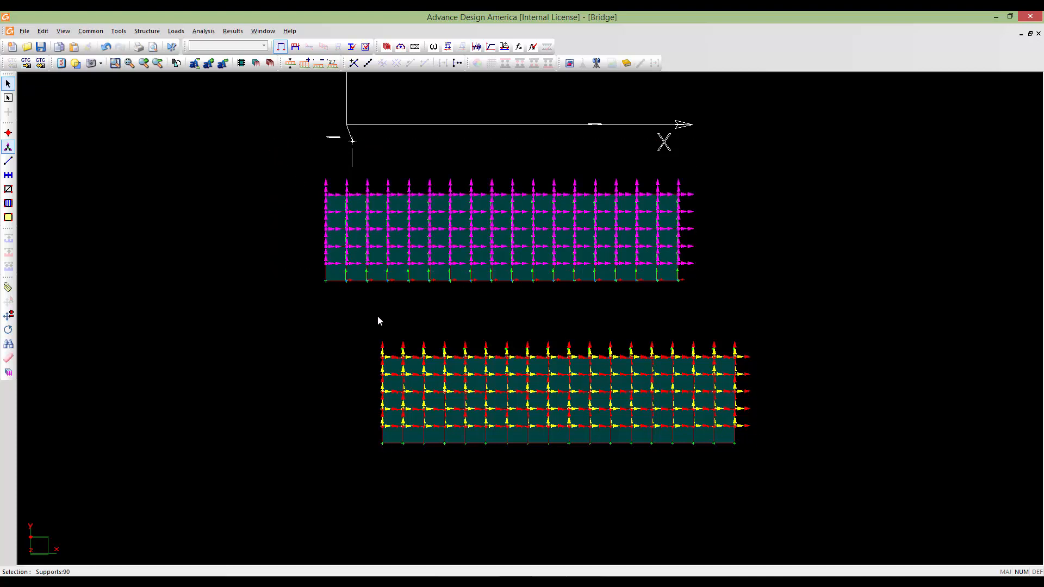
ctrl+drag(758, 447, 347, 330)
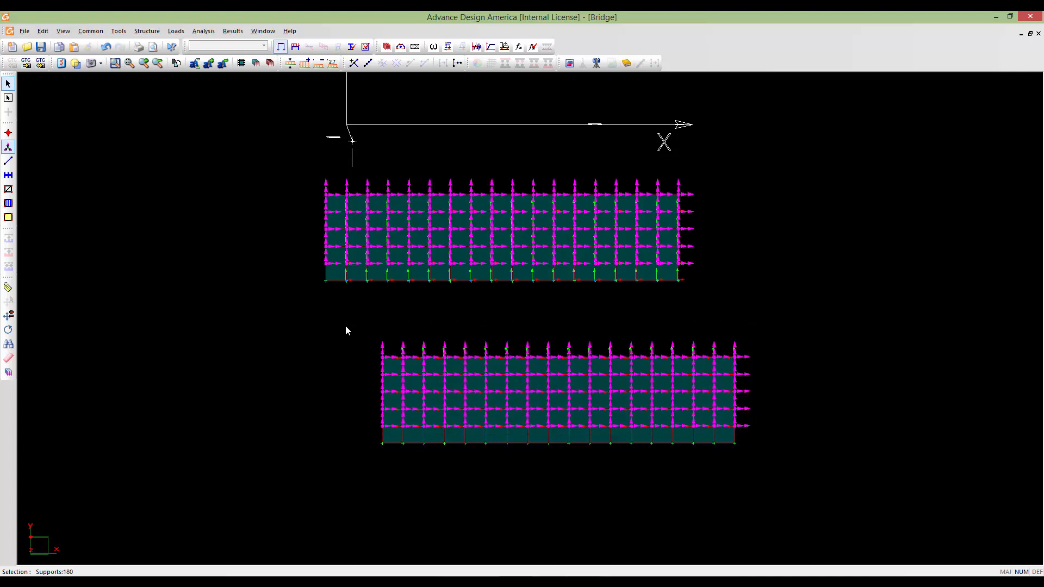
ctrl+double_click(357, 357)
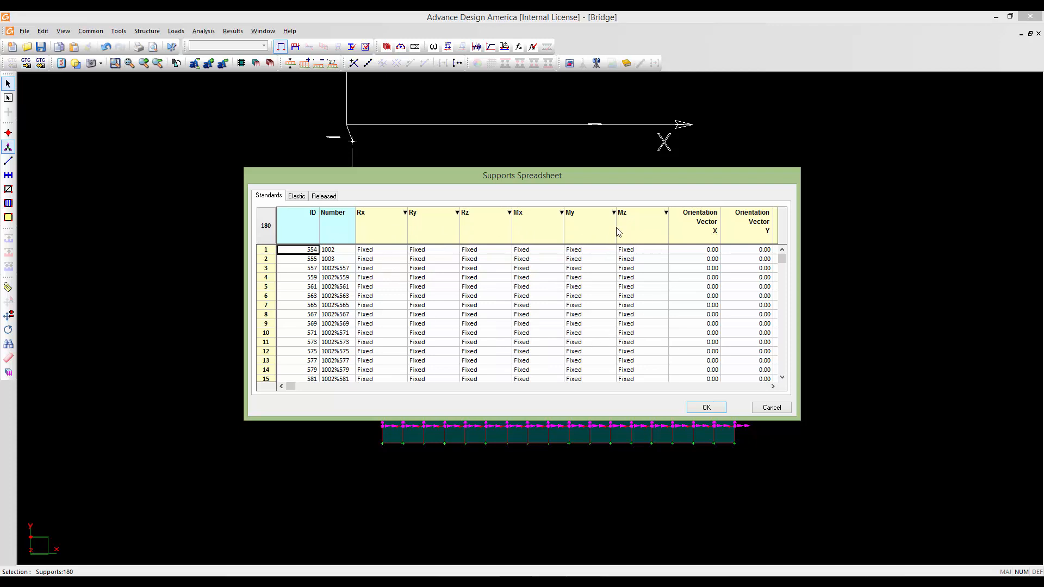
drag(484, 177, 510, 175)
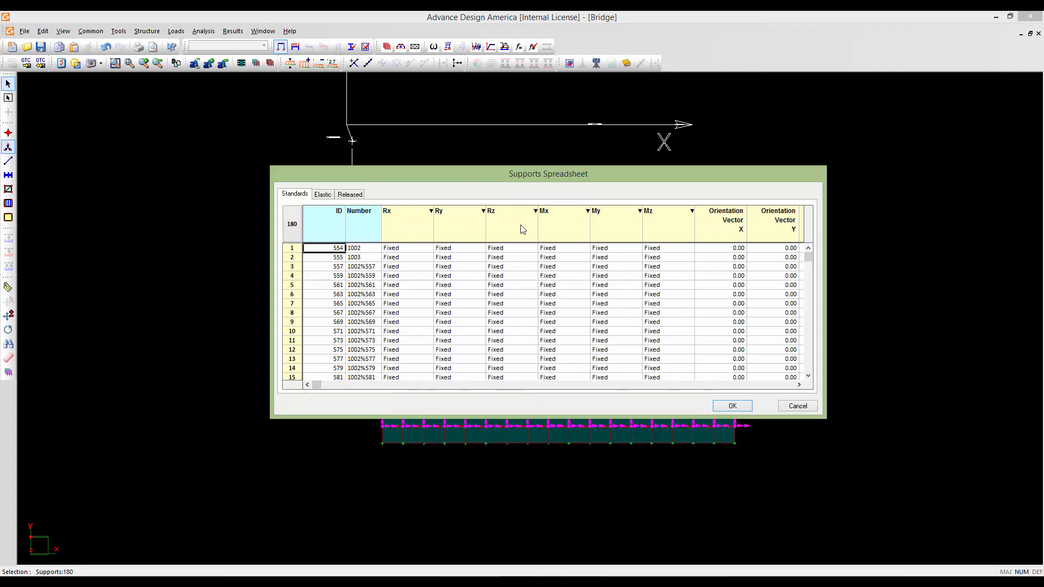
drag(517, 176, 512, 175)
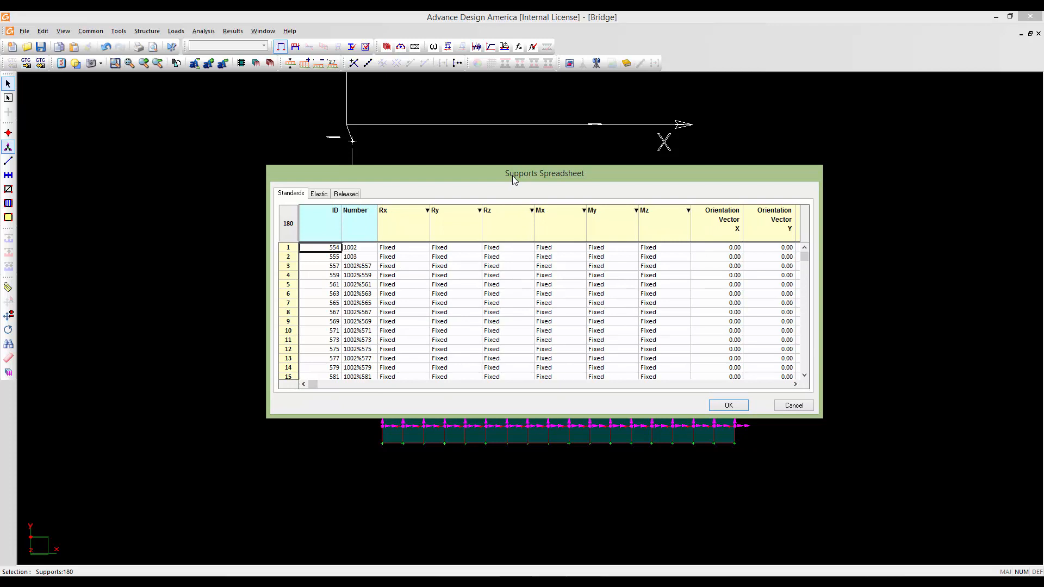
- Set the Rx restraint of all selected abutment wall supports to Free
click(398, 229)
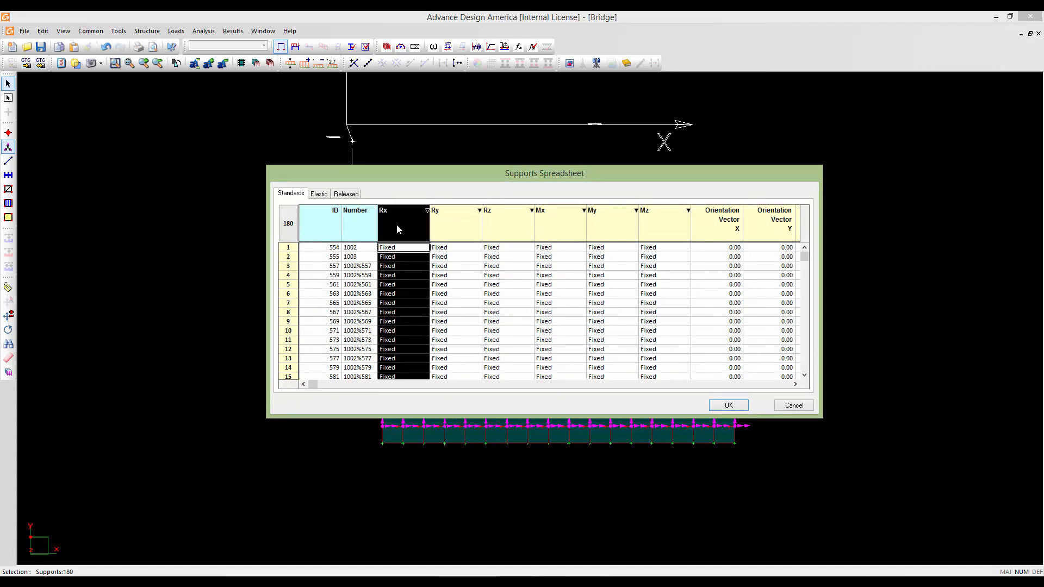
right_click(399, 226)
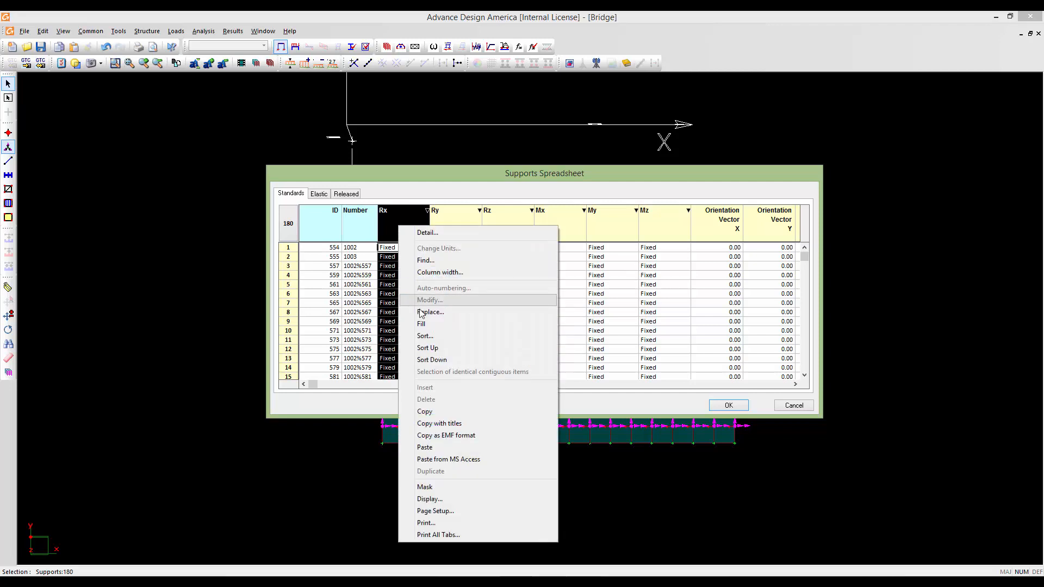
click(420, 311)
click(604, 279)
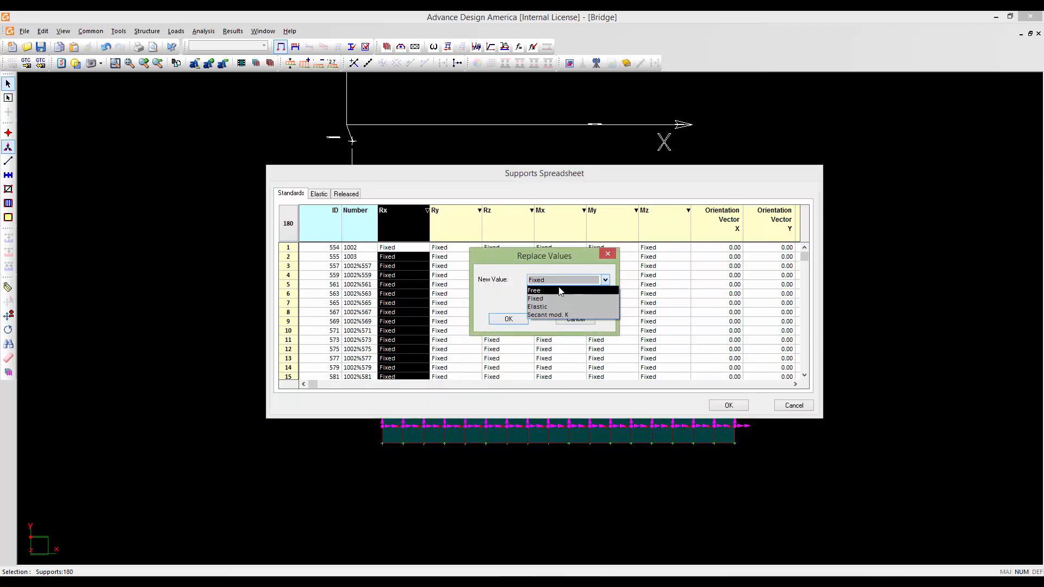
click(538, 295)
click(508, 319)
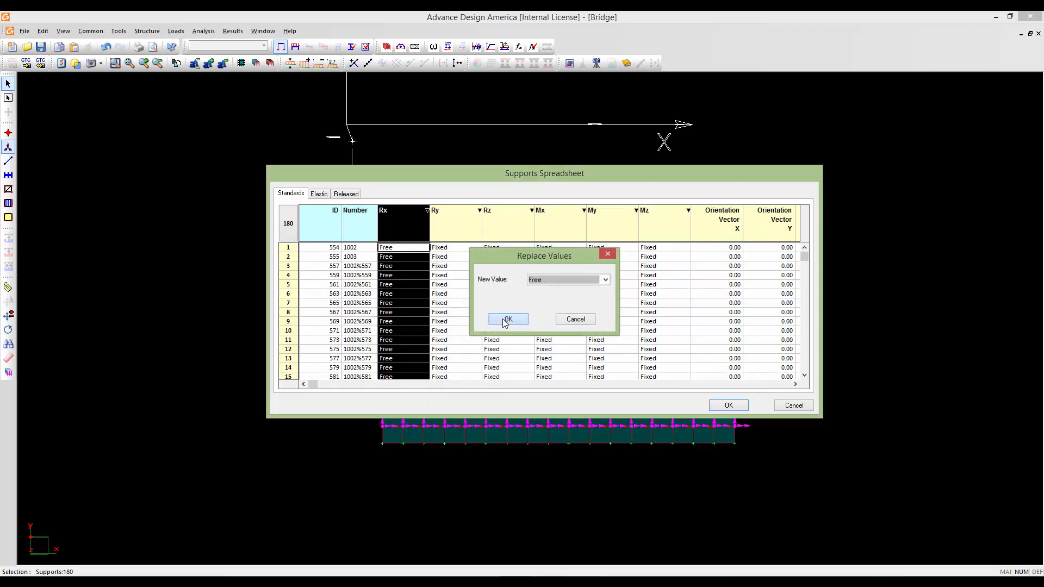
- Set the Ry restraint of all selected abutment wall supports to Free
click(455, 227)
right_click(455, 256)
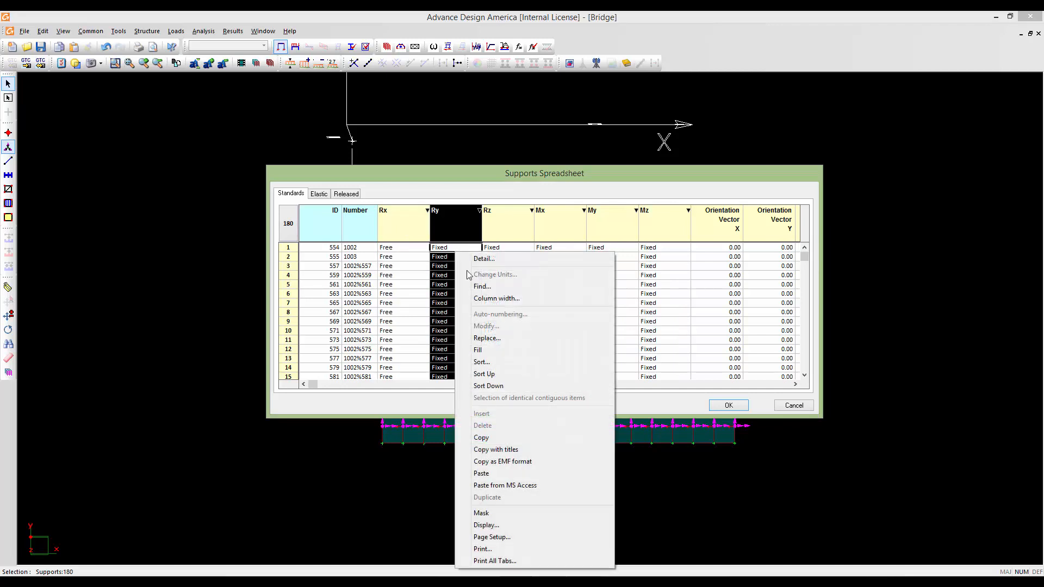
click(481, 337)
click(558, 278)
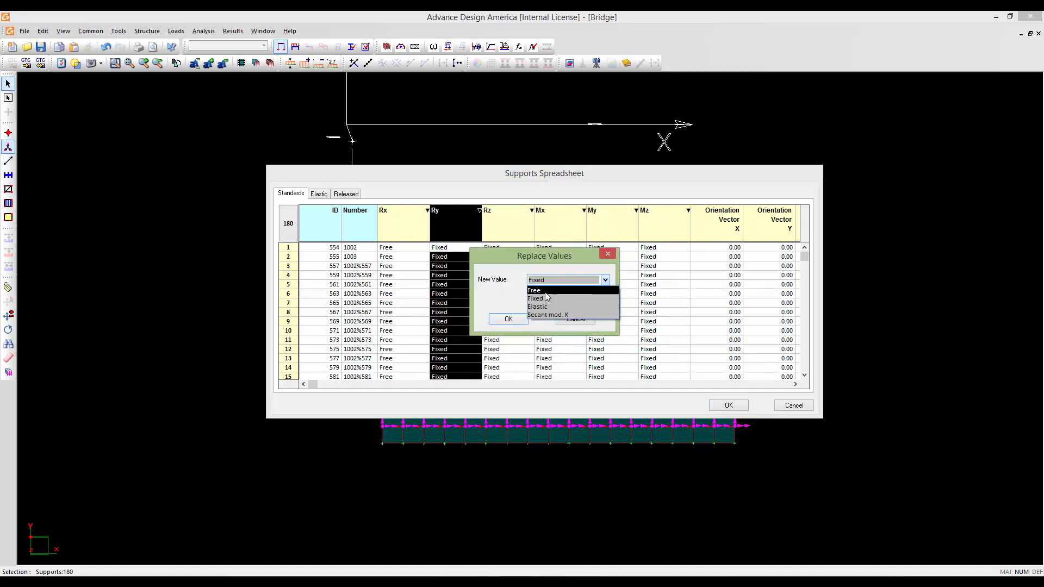
click(546, 296)
click(507, 319)
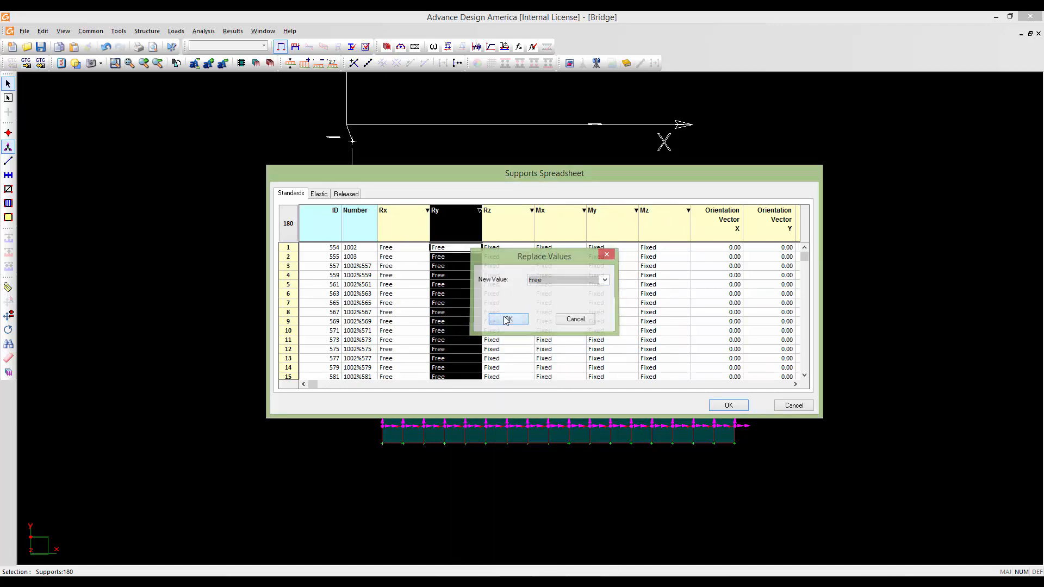
- Set the Rz restraint of all selected abutment wall supports to Elastic
click(505, 229)
right_click(508, 266)
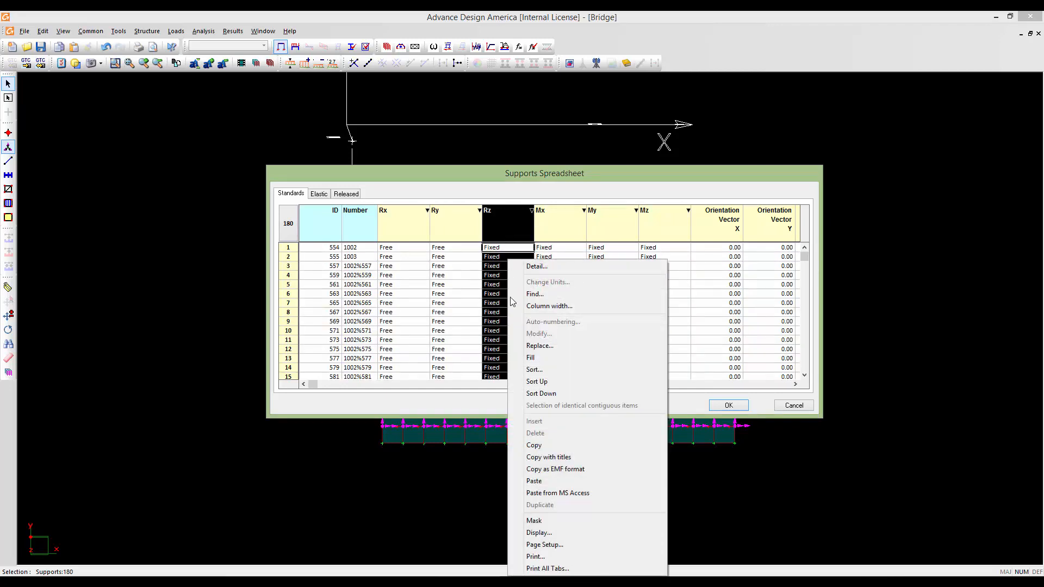
click(535, 345)
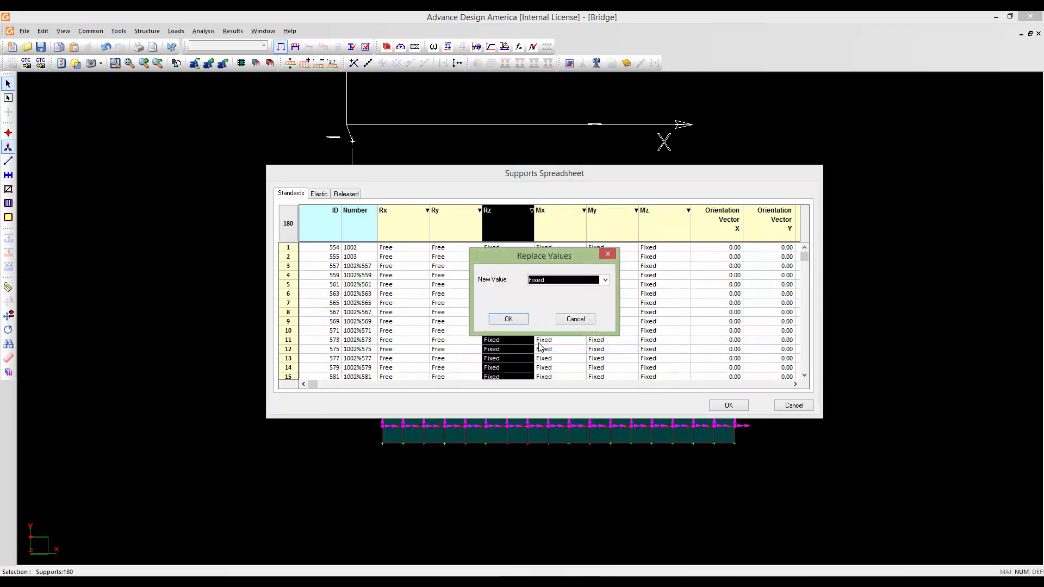
click(571, 281)
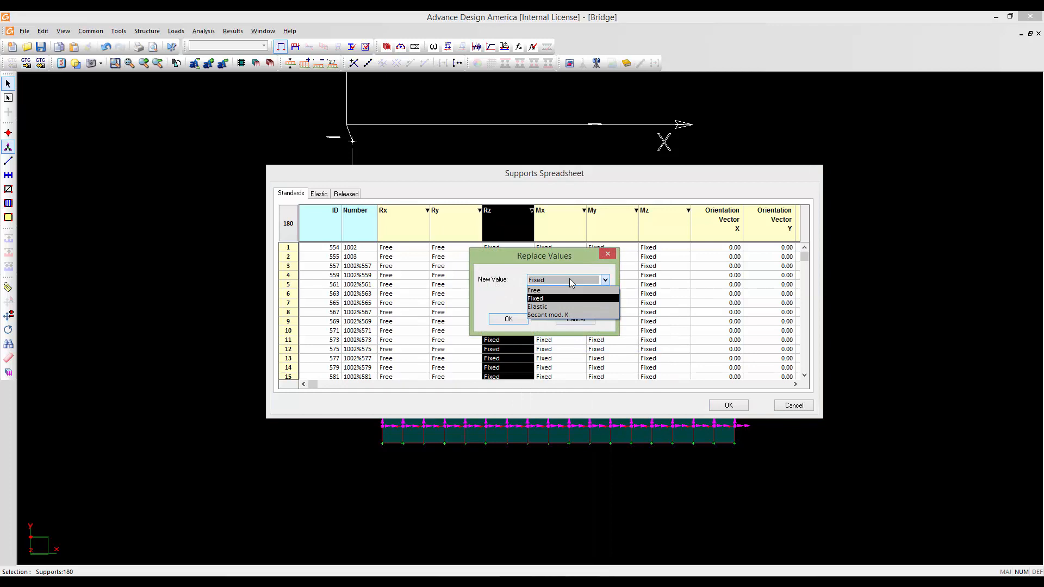
click(554, 307)
click(506, 319)
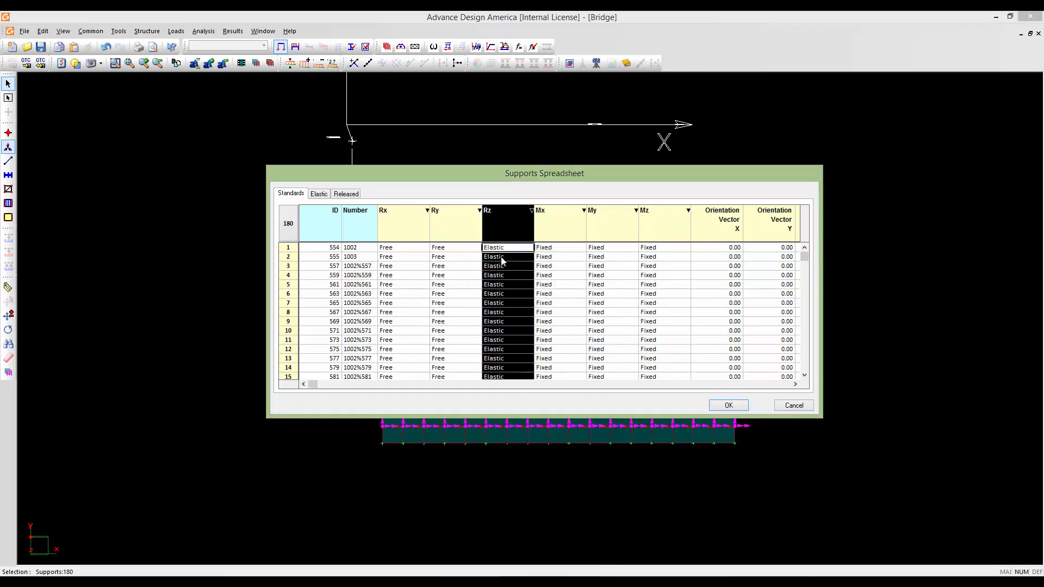
- Replace the Mx restraint of all listed supports with Free in the Supports Spreadsheet
click(561, 224)
right_click(559, 232)
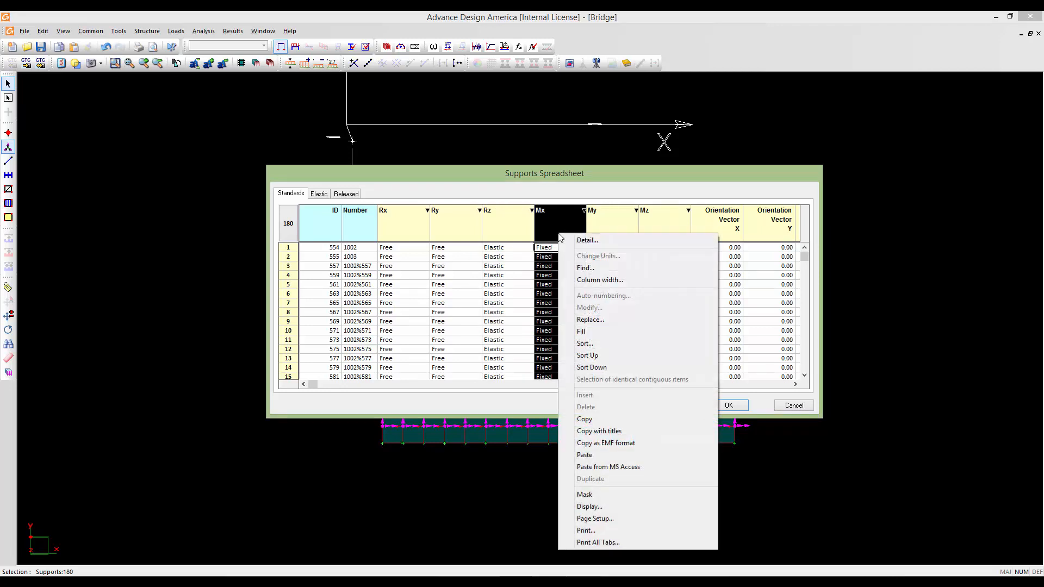
click(590, 319)
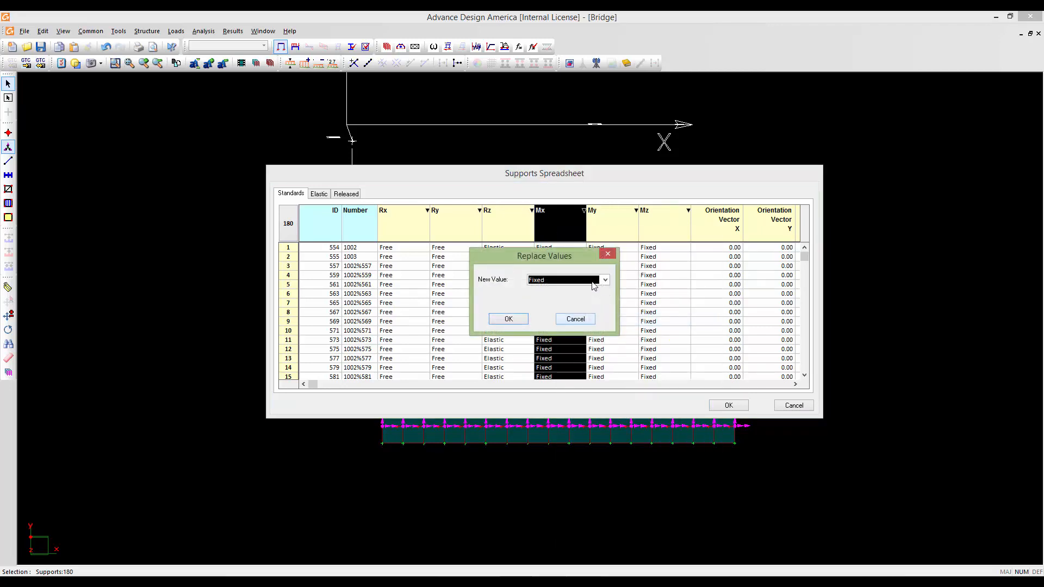
click(588, 280)
click(534, 291)
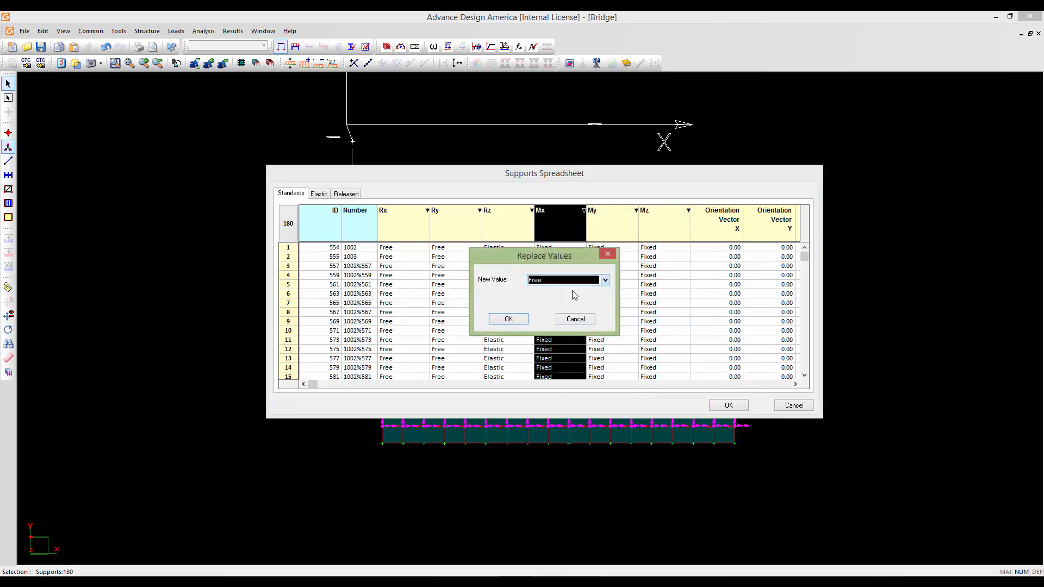
click(509, 319)
- Replace the My restraint of all listed supports with Free
click(612, 239)
right_click(609, 251)
click(630, 338)
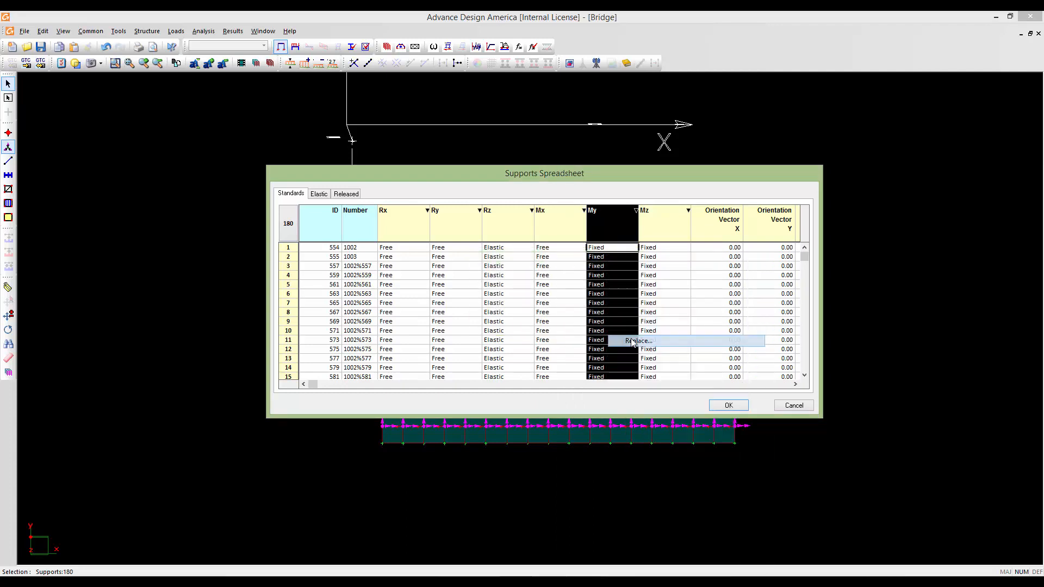
click(598, 280)
click(582, 291)
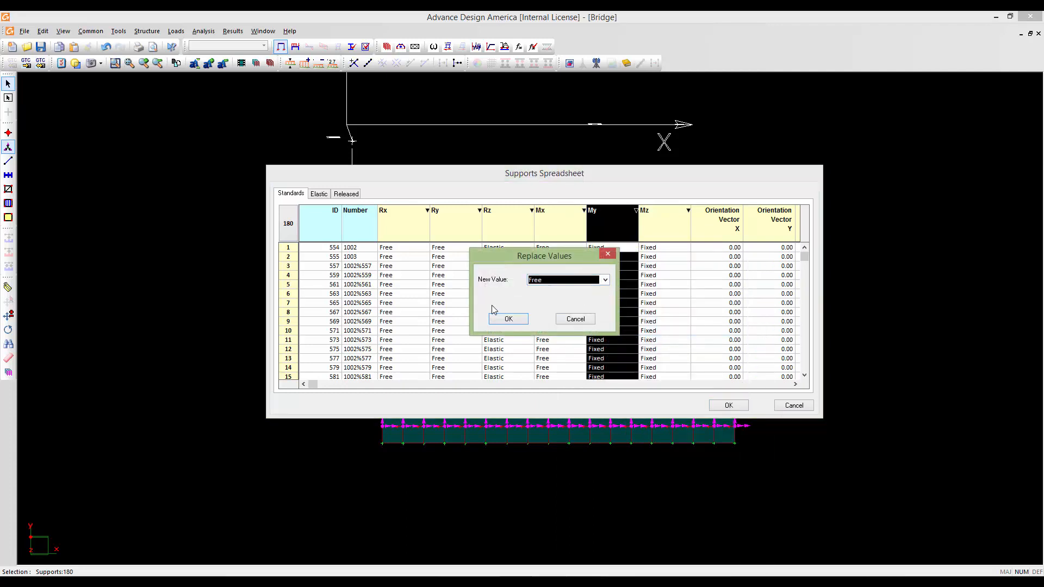
click(506, 320)
- Replace the Mz restraint of all listed supports with Free
click(671, 226)
right_click(664, 260)
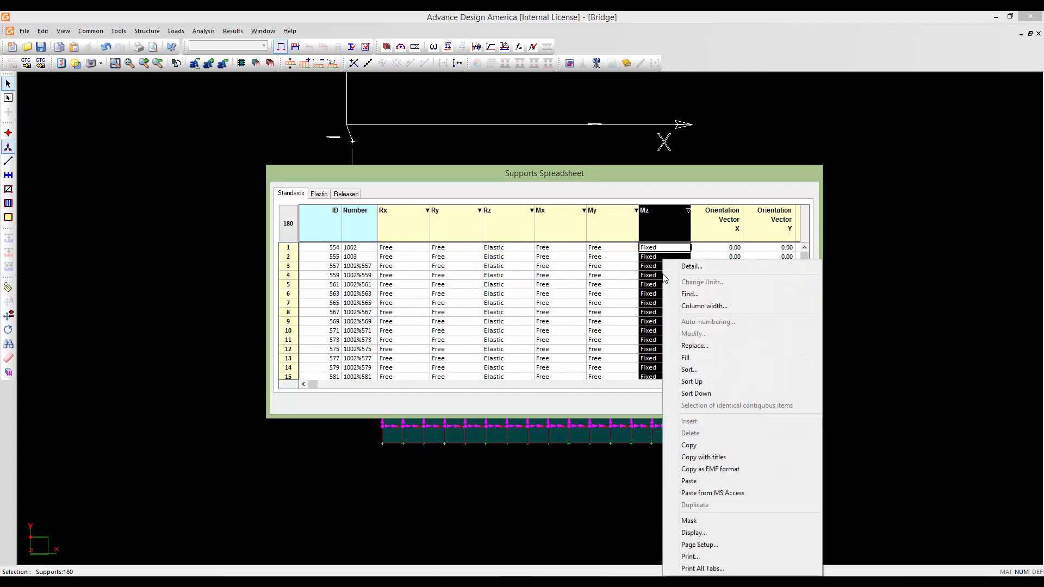
click(677, 346)
click(605, 280)
click(583, 291)
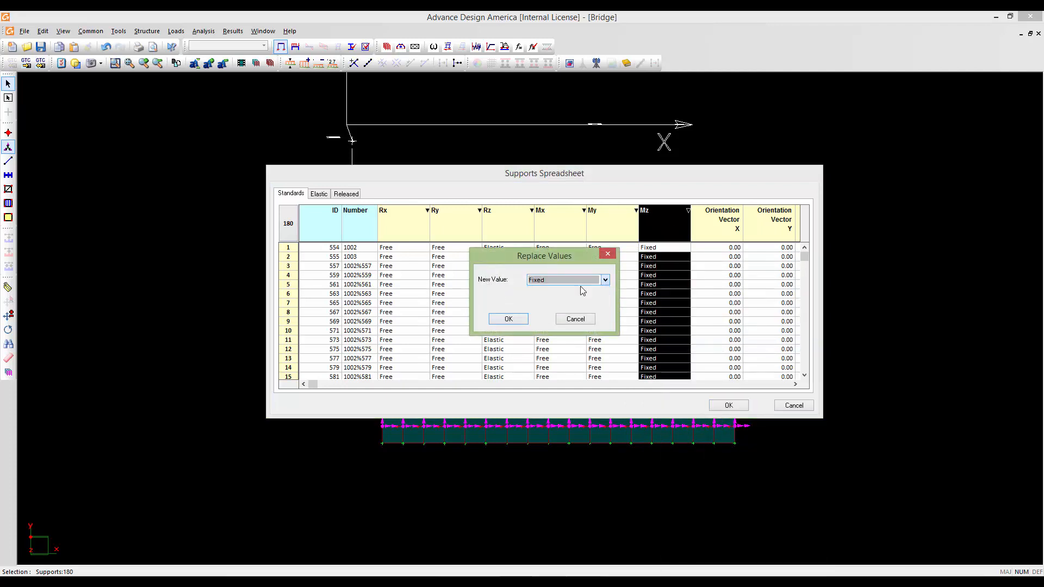
click(506, 320)
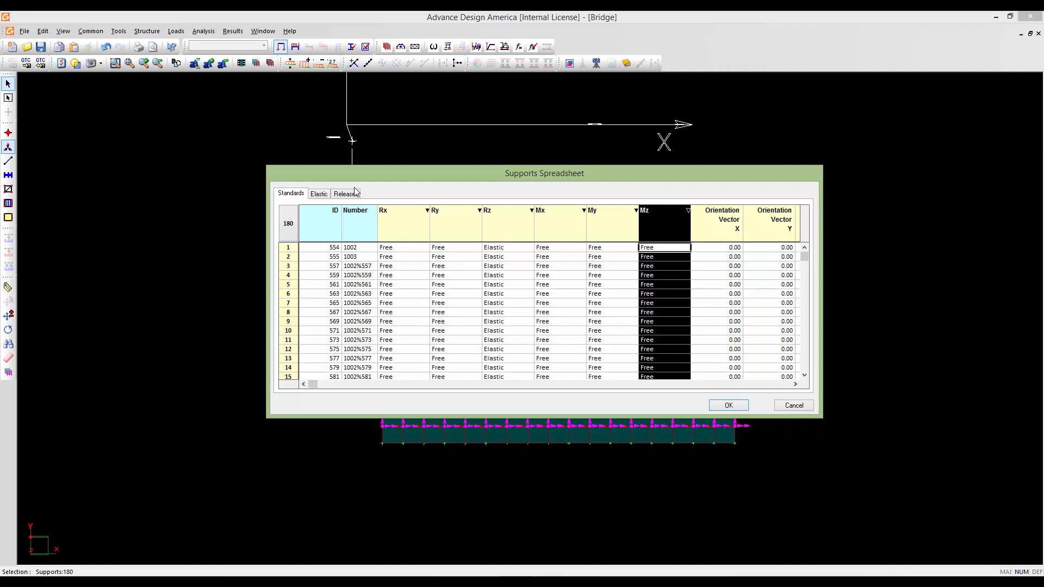
- Set the elastic stiffness Kz of all listed supports to 10 kN/mm and apply the spreadsheet changes
click(318, 194)
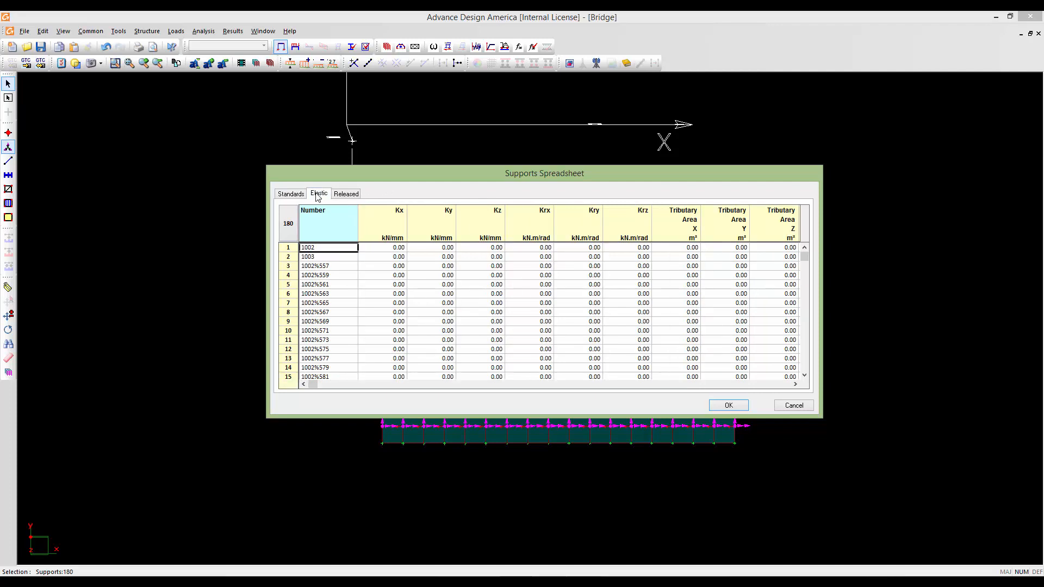
click(492, 228)
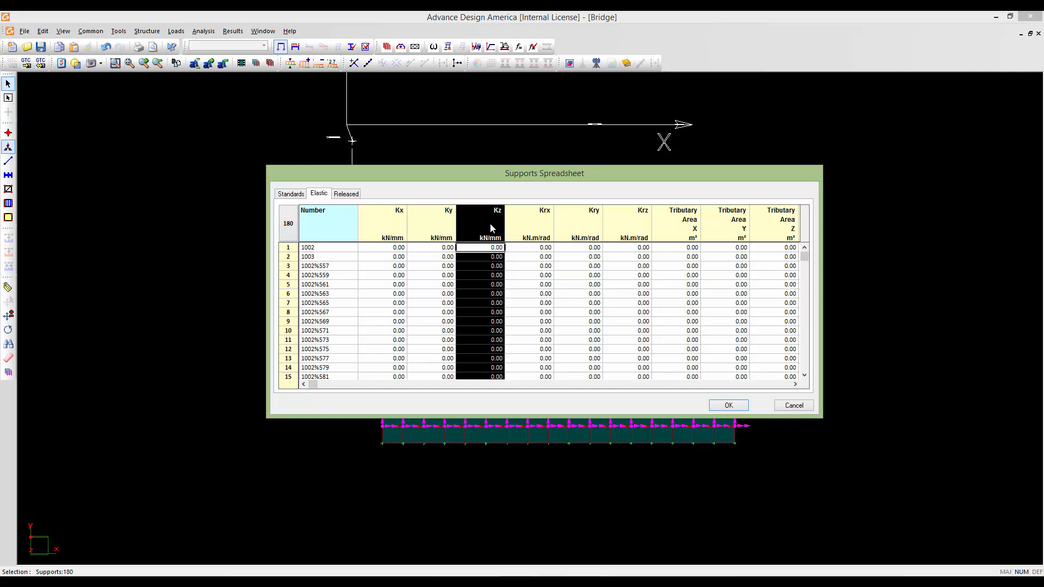
right_click(472, 267)
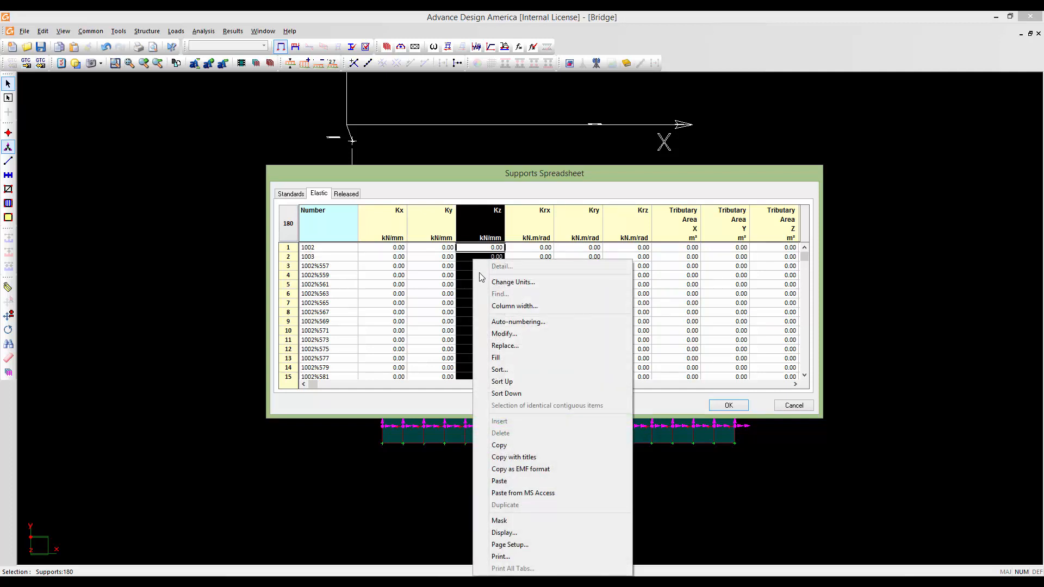
click(510, 345)
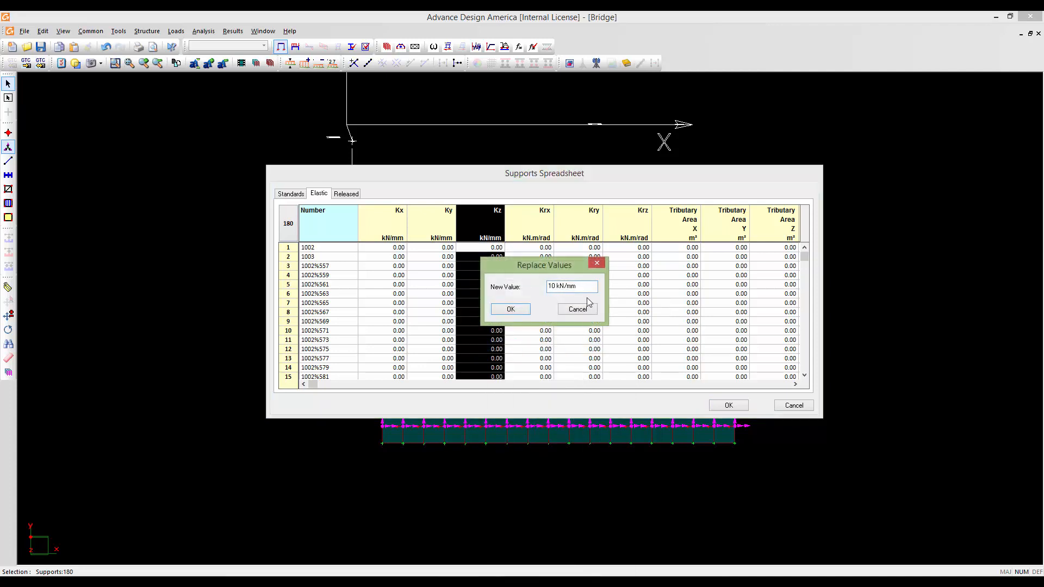
click(497, 308)
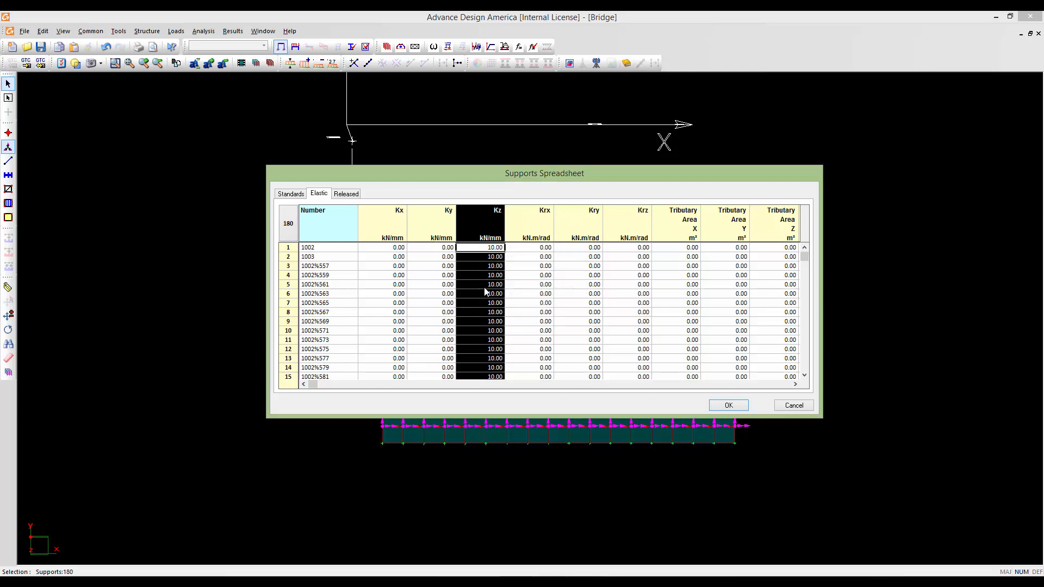
click(728, 405)
- Examine the elastic supports and their spring direction on the abutment wall far from the axes origin, including one individual support
shift+middle_drag(740, 379, 836, 372)
scroll(836, 371, down, 3)
scroll(618, 376, up, 5)
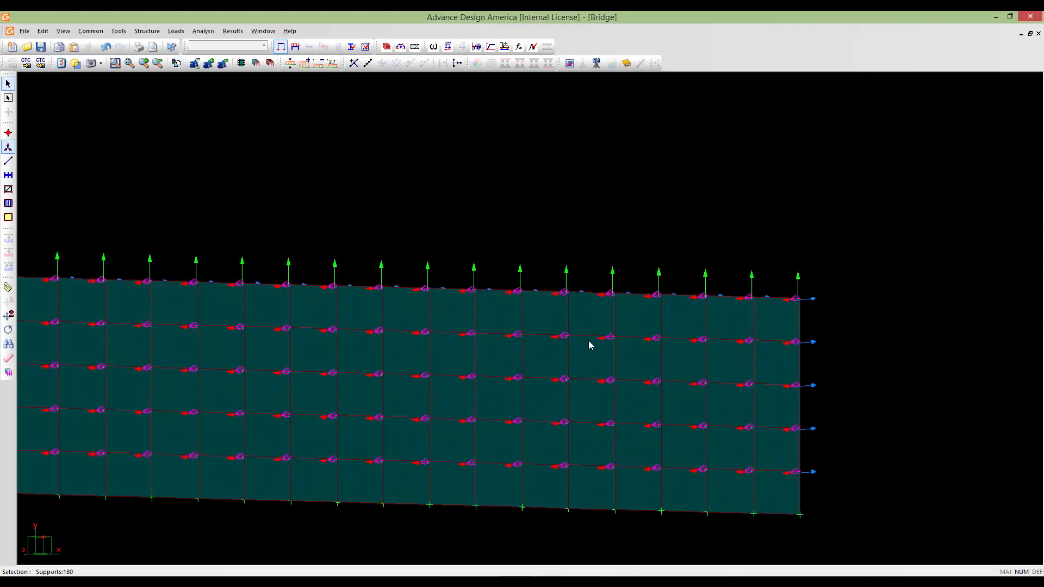
scroll(535, 348, down, 3)
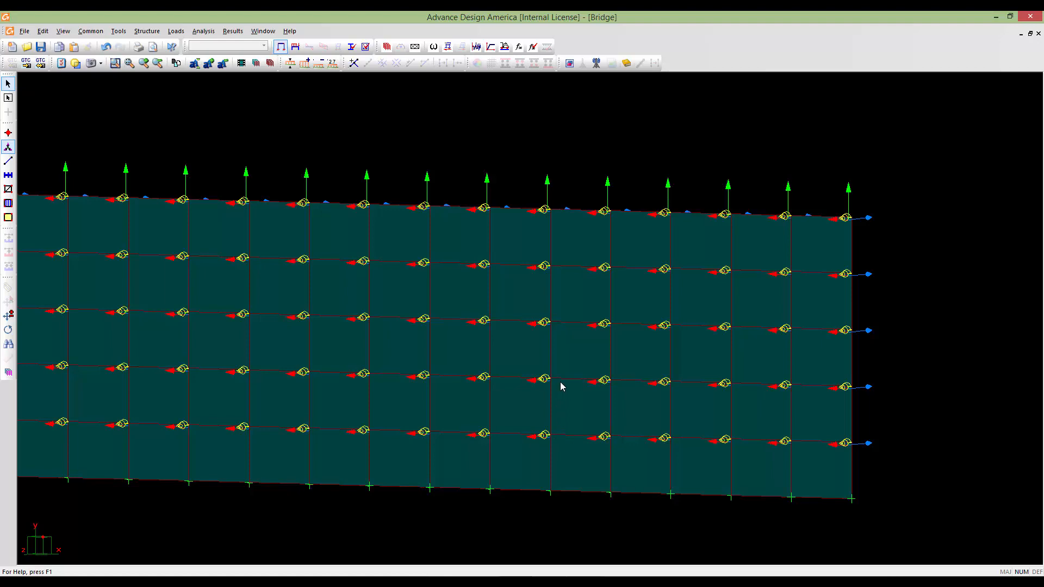
scroll(560, 394, down, 2)
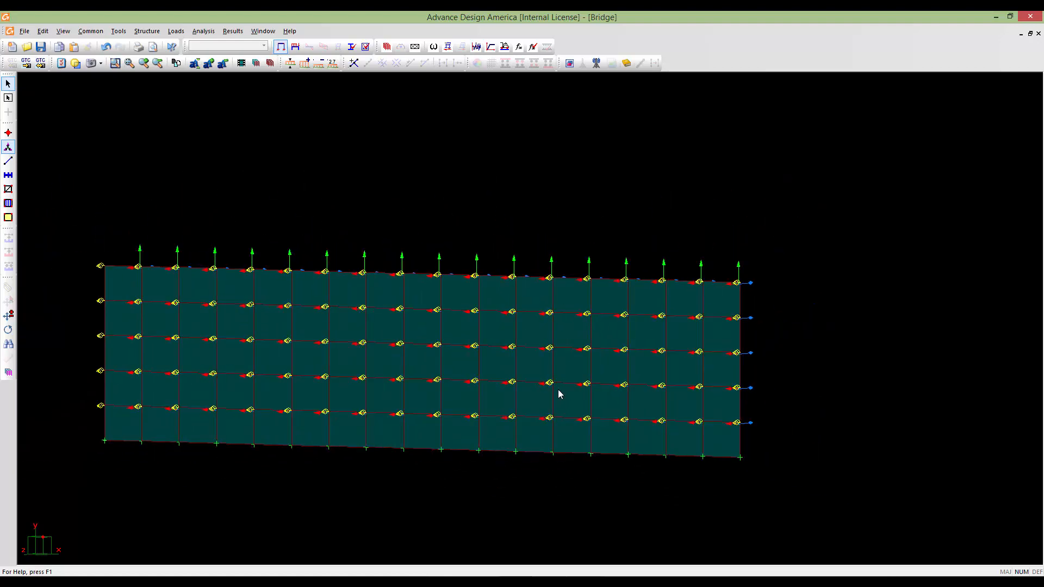
scroll(636, 429, up, 4)
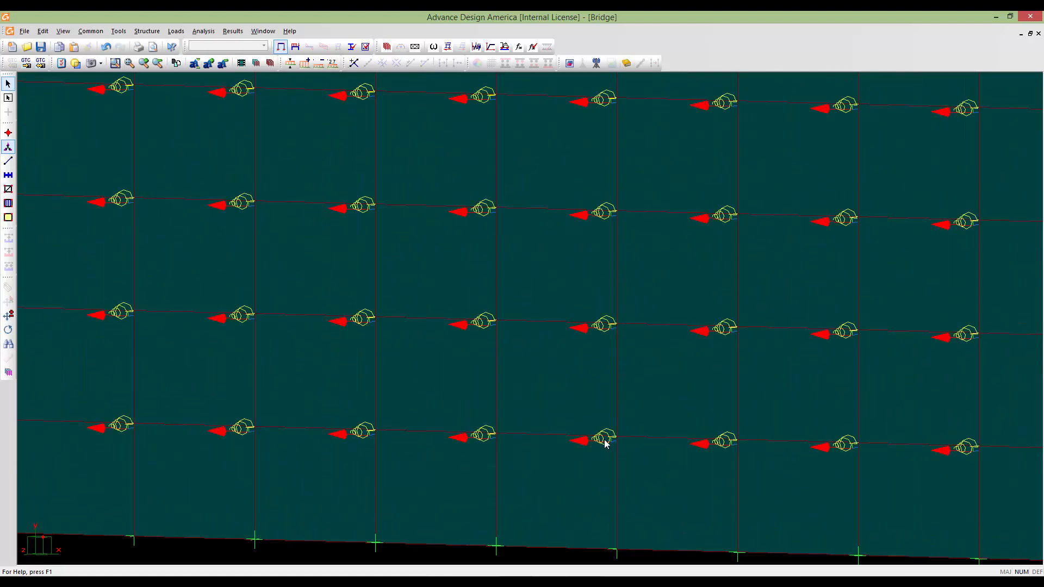
double_click(606, 443)
click(366, 196)
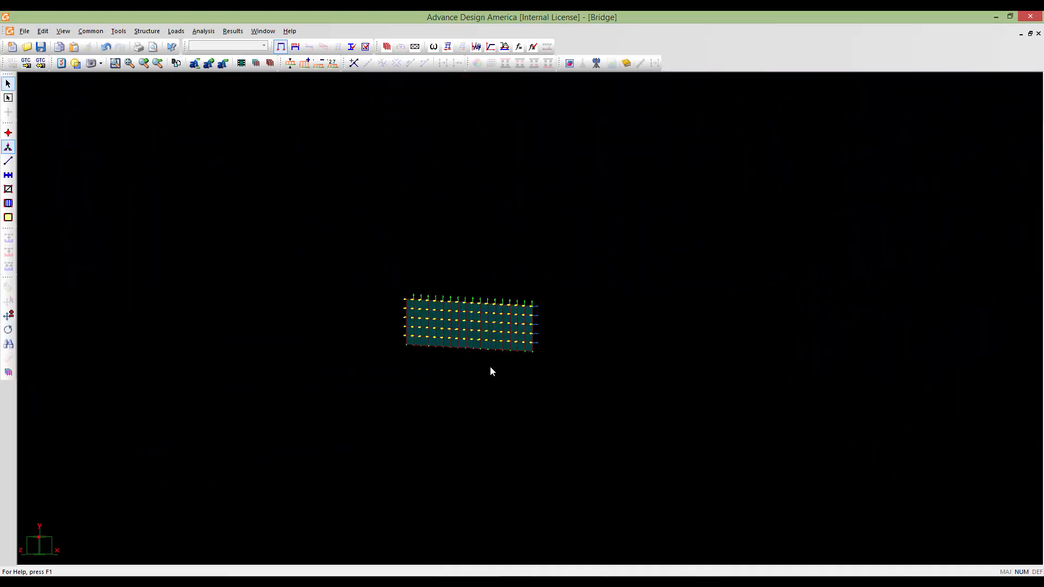
scroll(490, 364, up, 3)
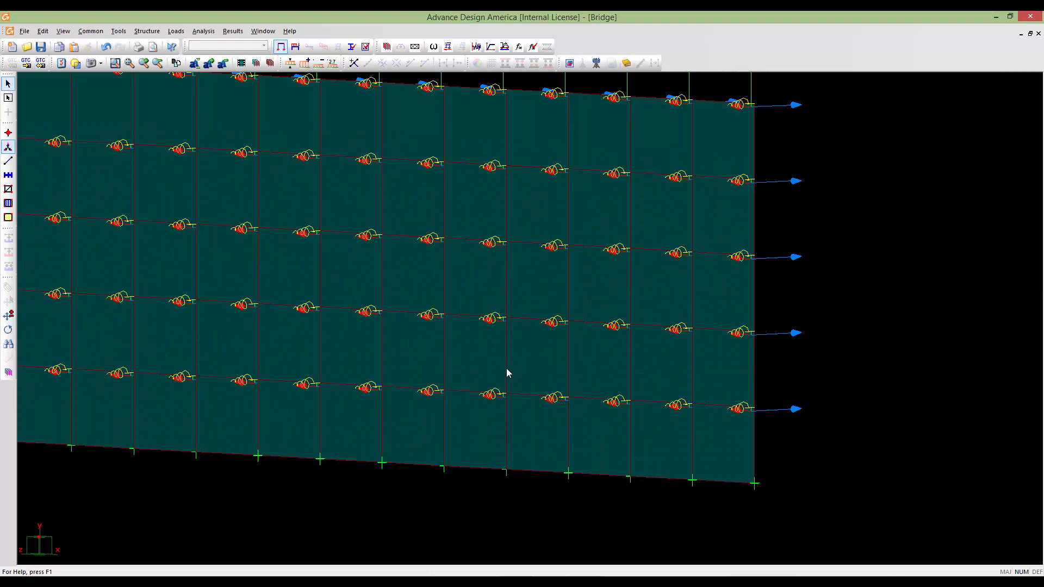
scroll(507, 373, down, 5)
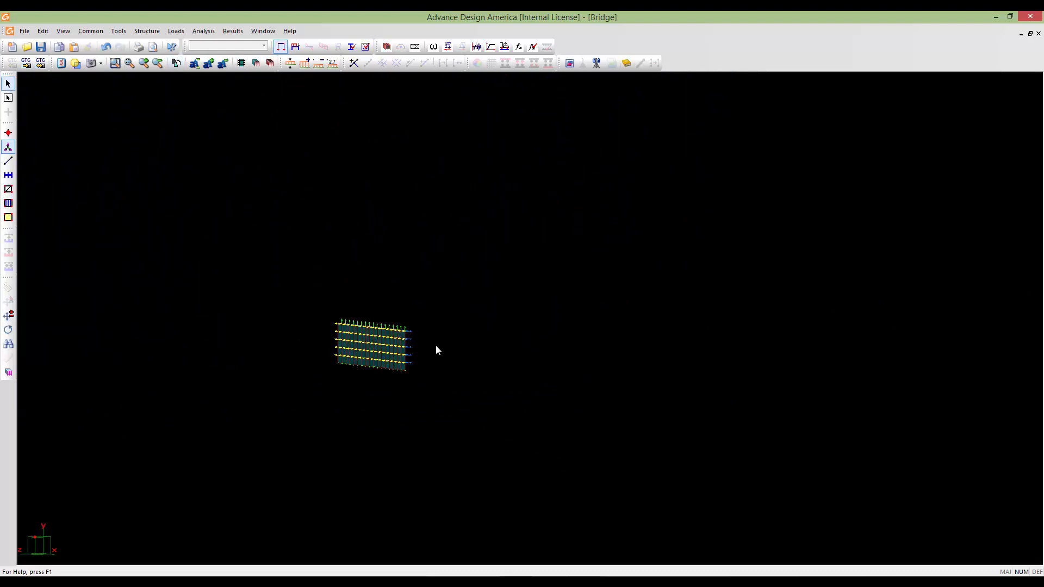
scroll(436, 348, up, 4)
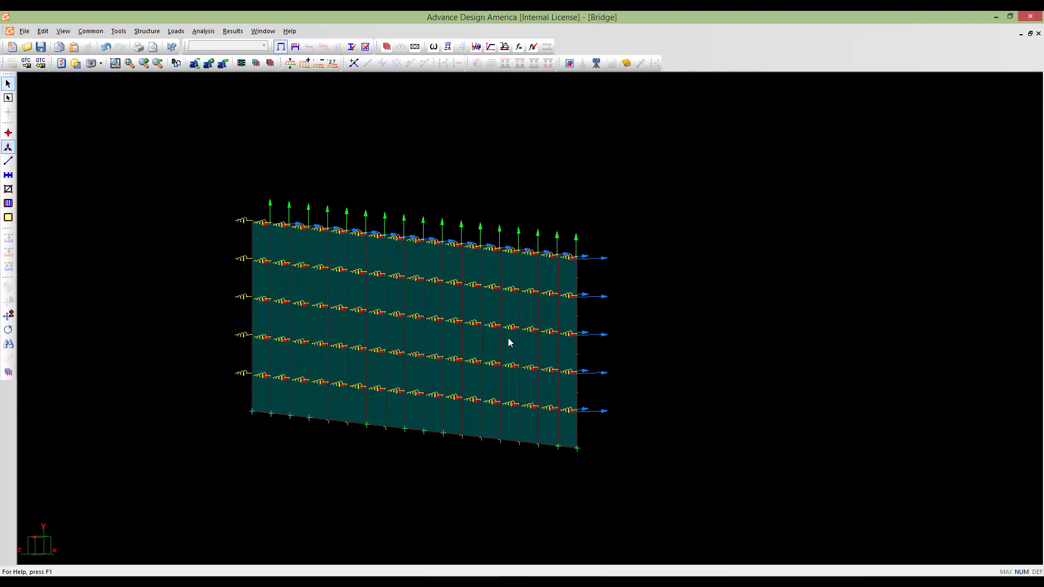
scroll(510, 342, up, 2)
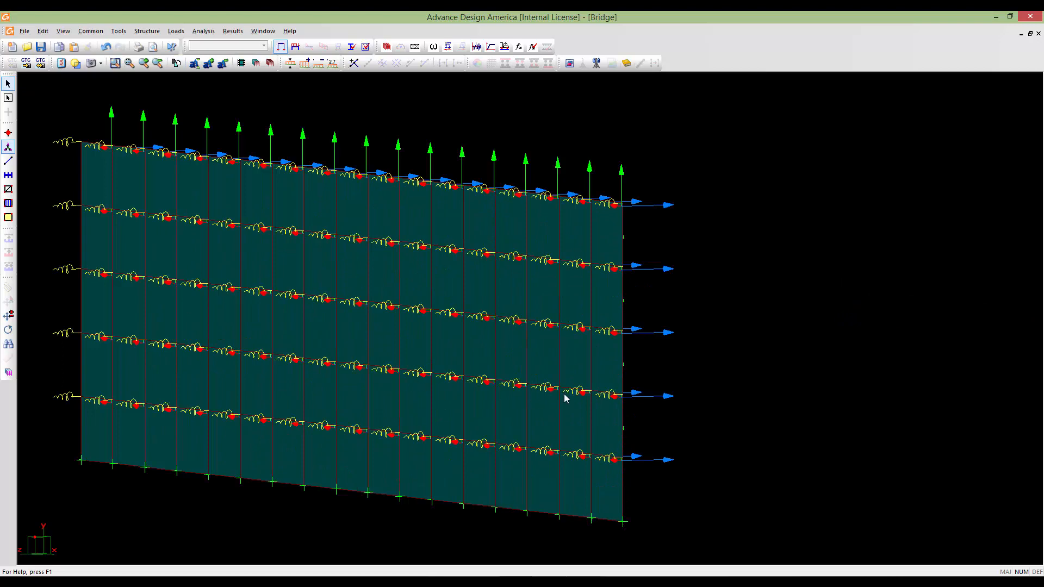
scroll(319, 343, down, 4)
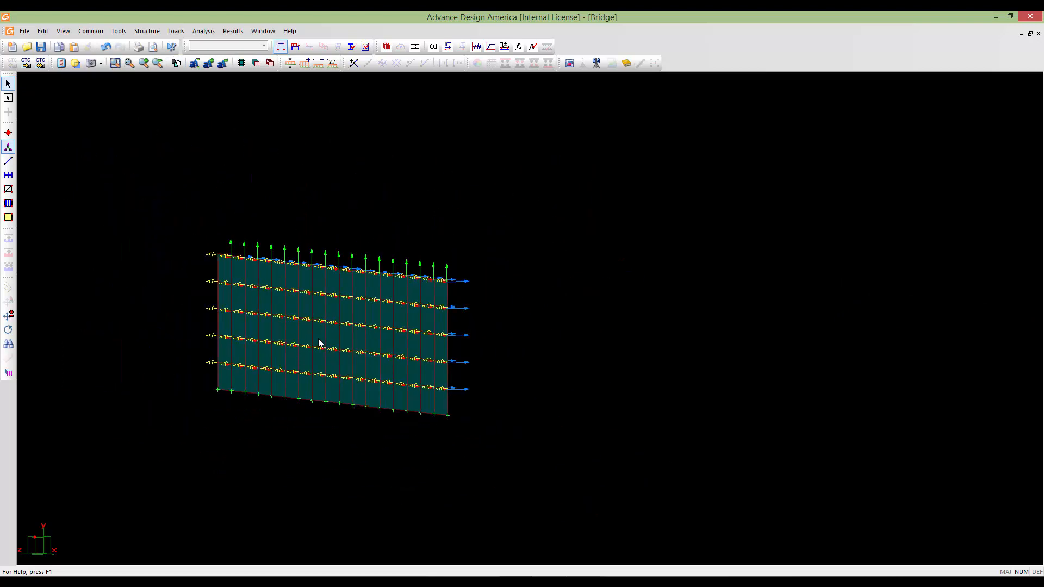
middle_drag(597, 349, 563, 356)
scroll(567, 361, down, 3)
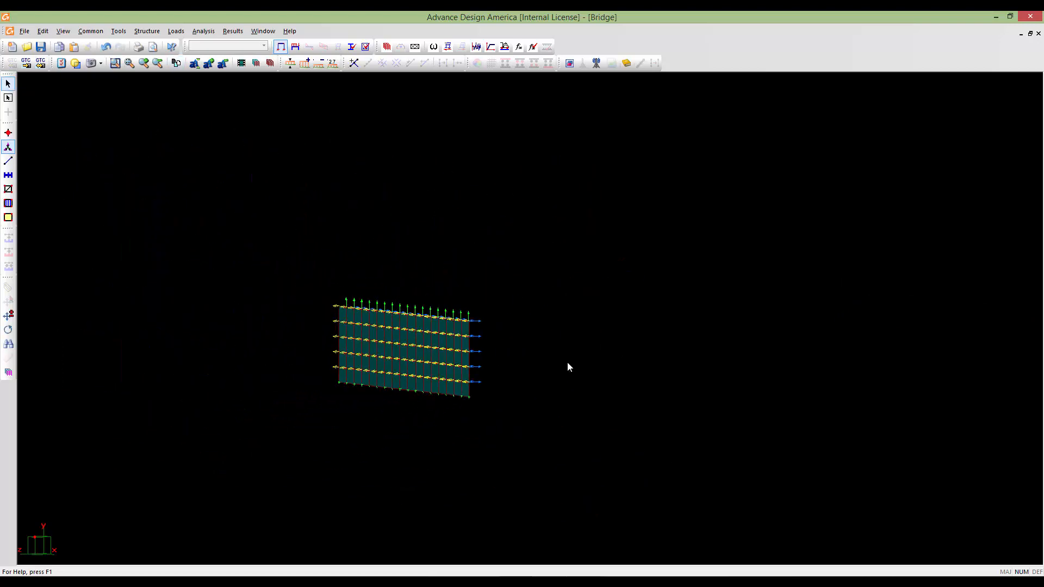
- Examine the spring symbols on the opposite abutment wall near the axes origin, comparing their orientation
middle_drag(719, 355, 549, 353)
scroll(762, 364, up, 7)
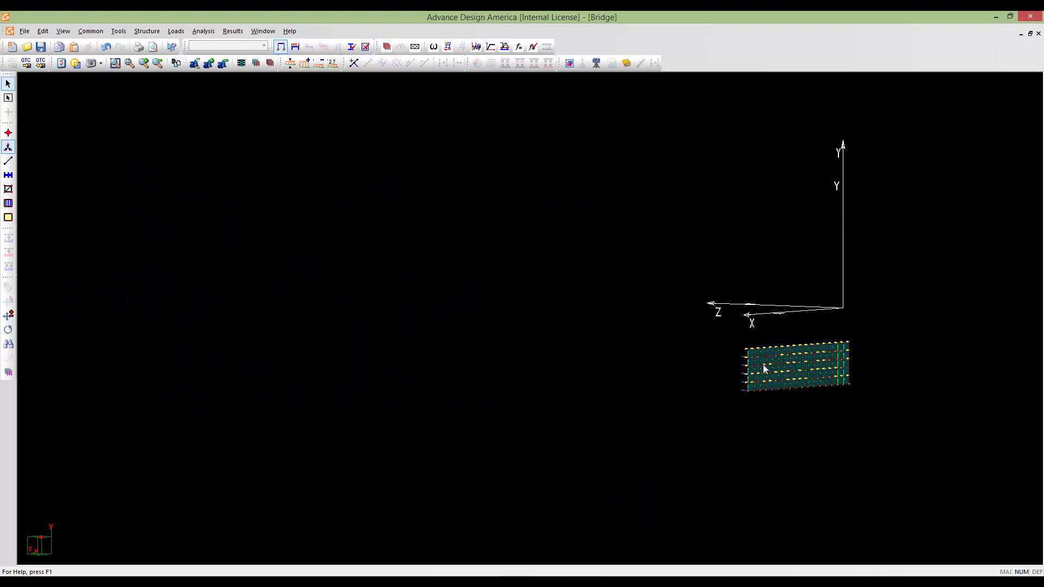
scroll(780, 370, up, 2)
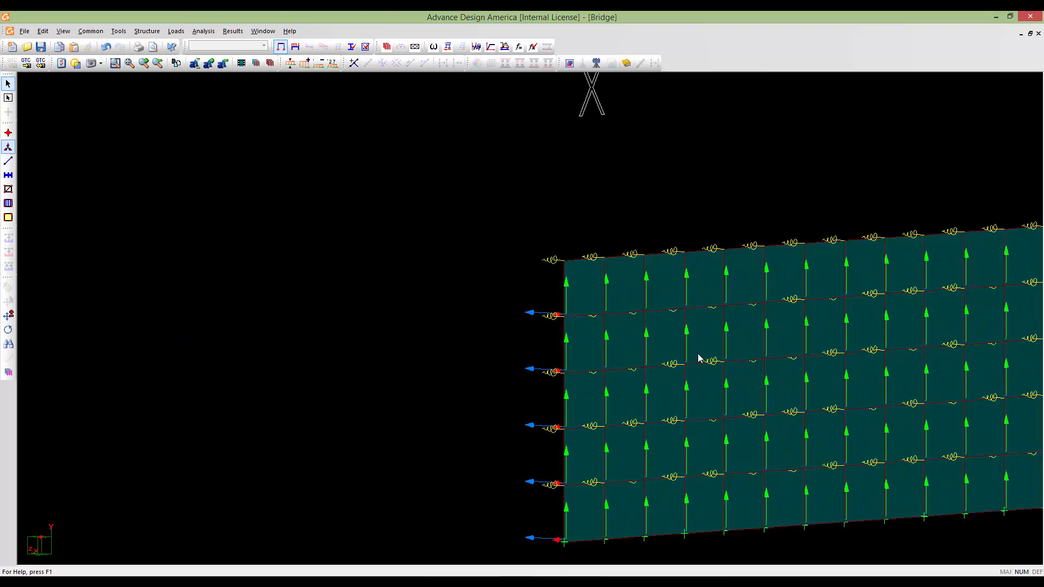
scroll(679, 361, down, 5)
scroll(848, 342, up, 3)
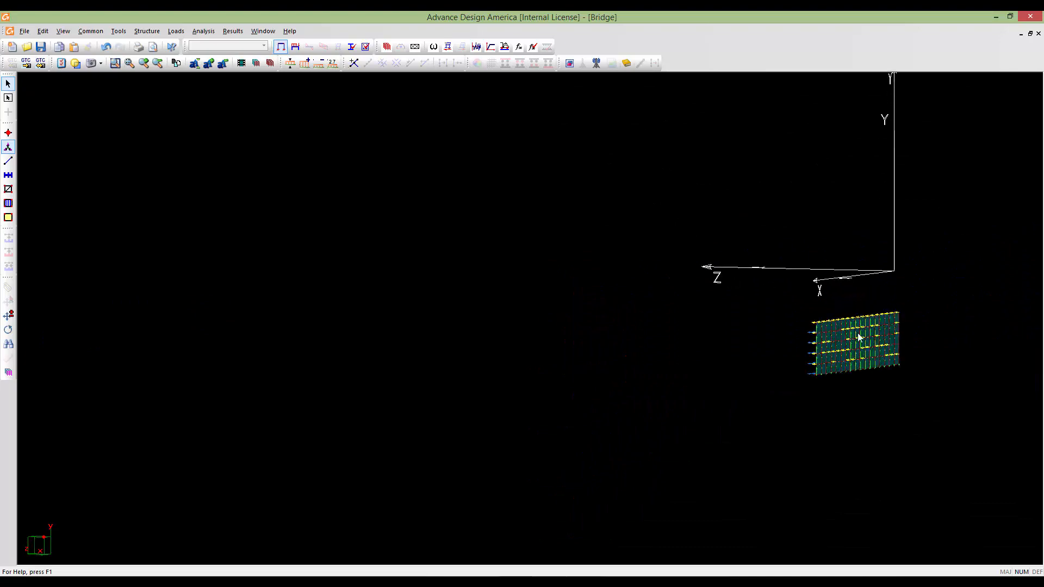
scroll(857, 337, up, 4)
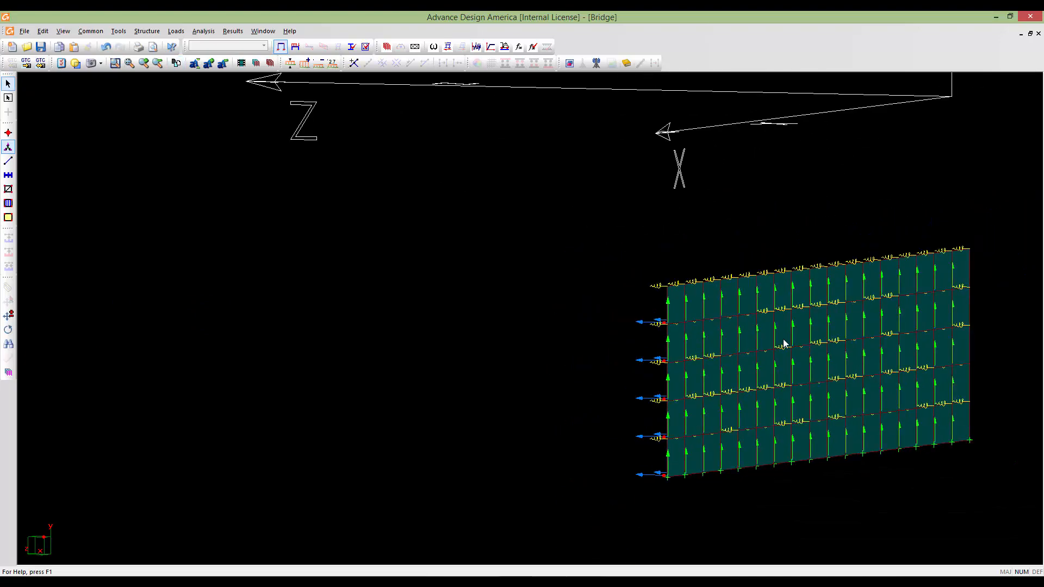
middle_drag(784, 344, 613, 332)
scroll(660, 326, up, 3)
scroll(663, 326, down, 3)
middle_click(586, 326)
middle_drag(545, 337, 561, 355)
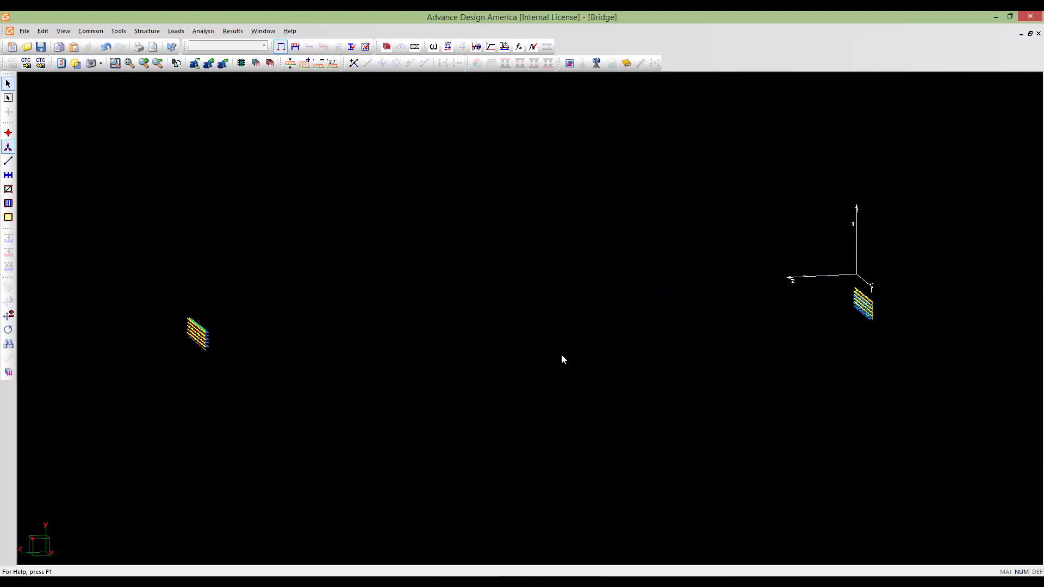
- Show the complete bridge model again with its deck, piers and piles in a 3D view
middle_drag(538, 316, 557, 333)
scroll(557, 332, up, 2)
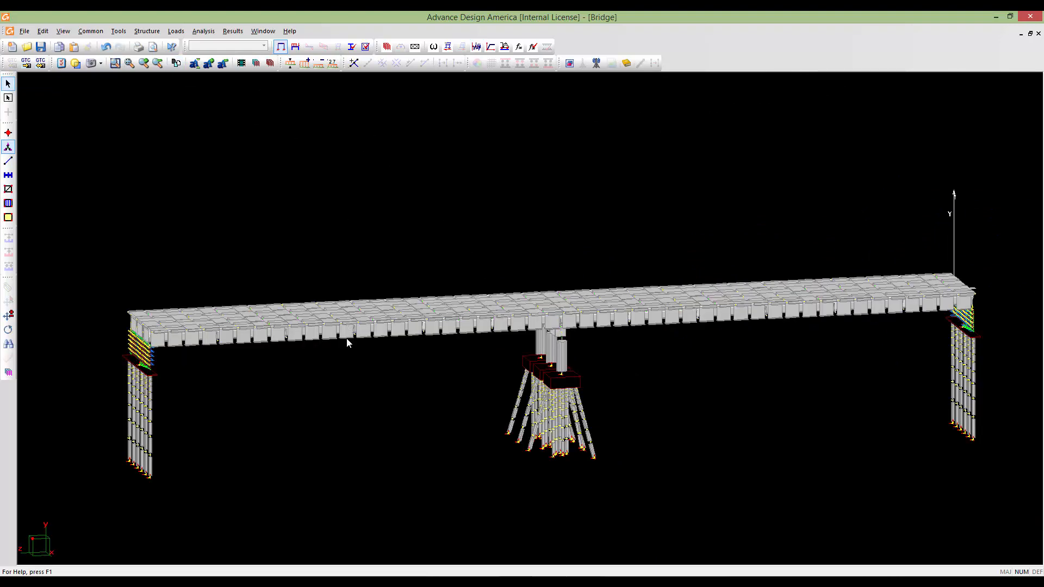
middle_drag(347, 336, 412, 320)
scroll(412, 319, up, 2)
scroll(412, 320, up, 1)
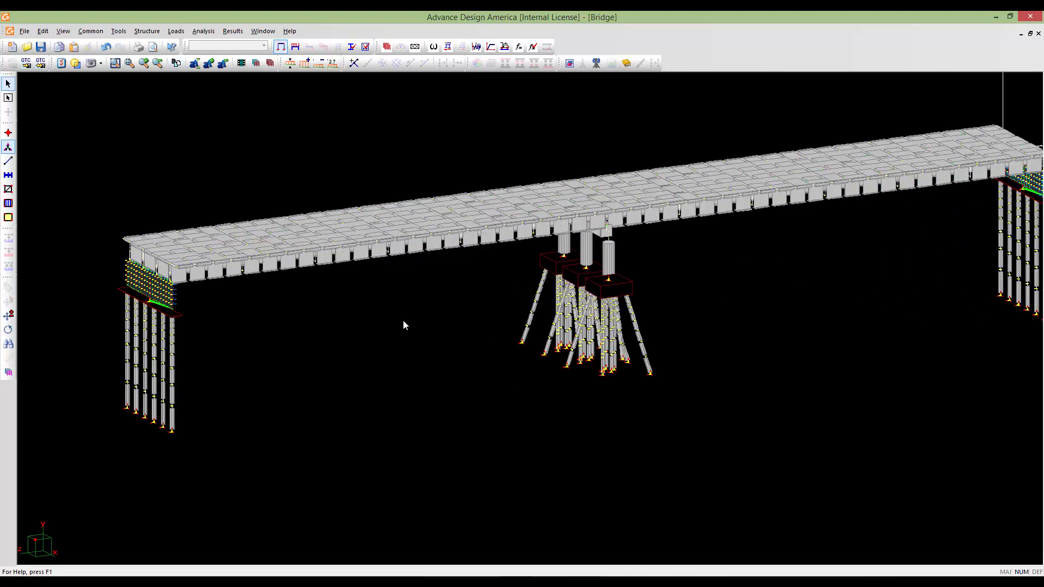
scroll(341, 273, down, 2)
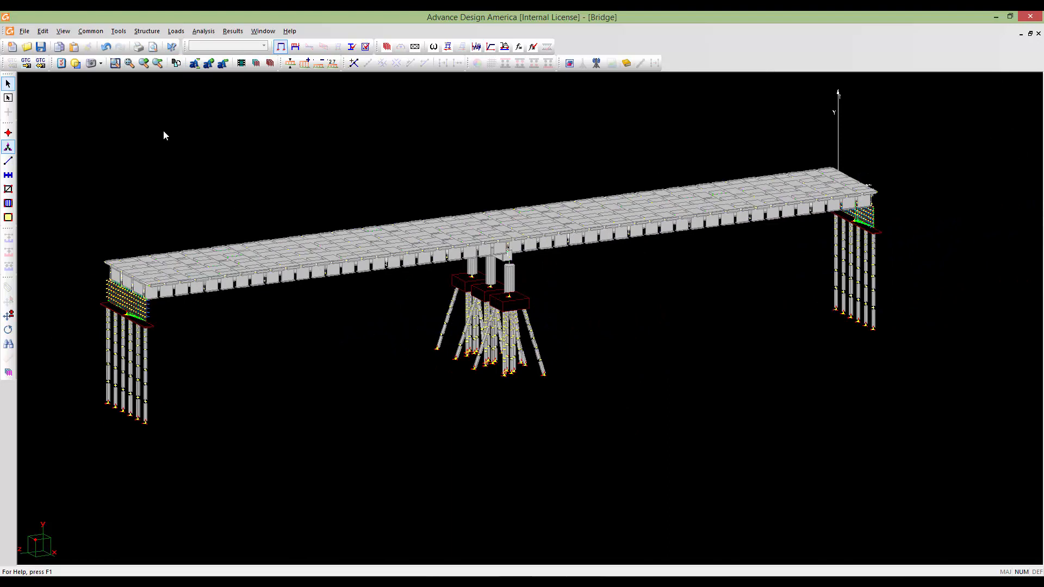
- Save the Bridge model
click(41, 47)
scroll(525, 321, down, 1)
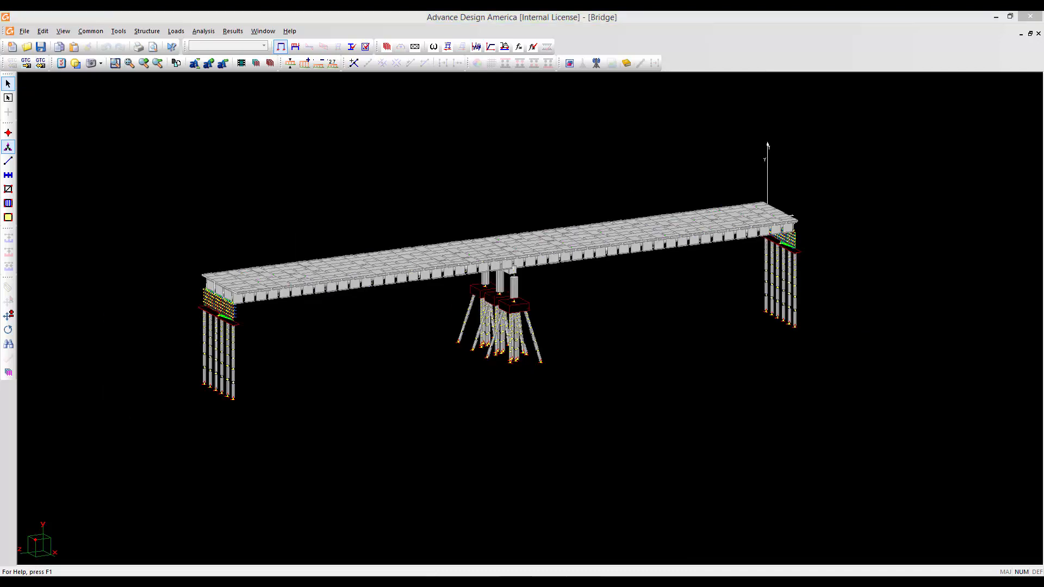
click(661, 38)
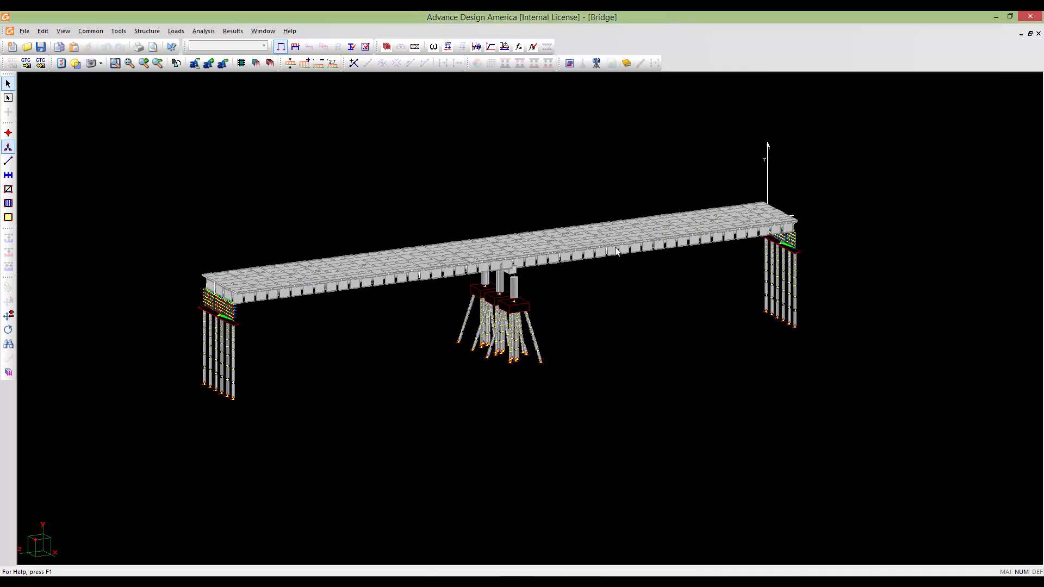
scroll(613, 266, up, 3)
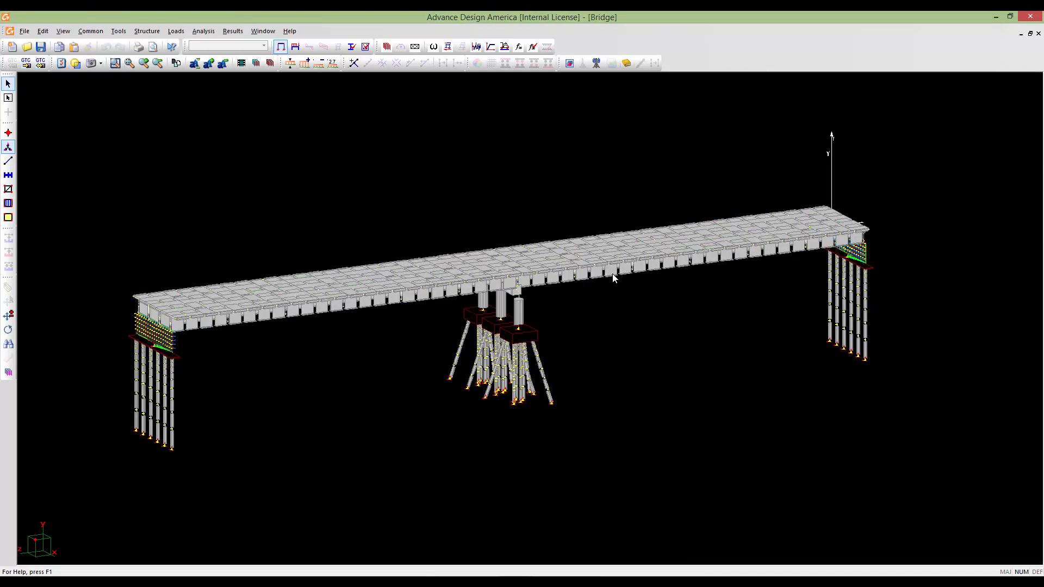
- Examine the whole bridge model from both sides, including a close look at the deck edge above the central pier
middle_drag(589, 272, 608, 273)
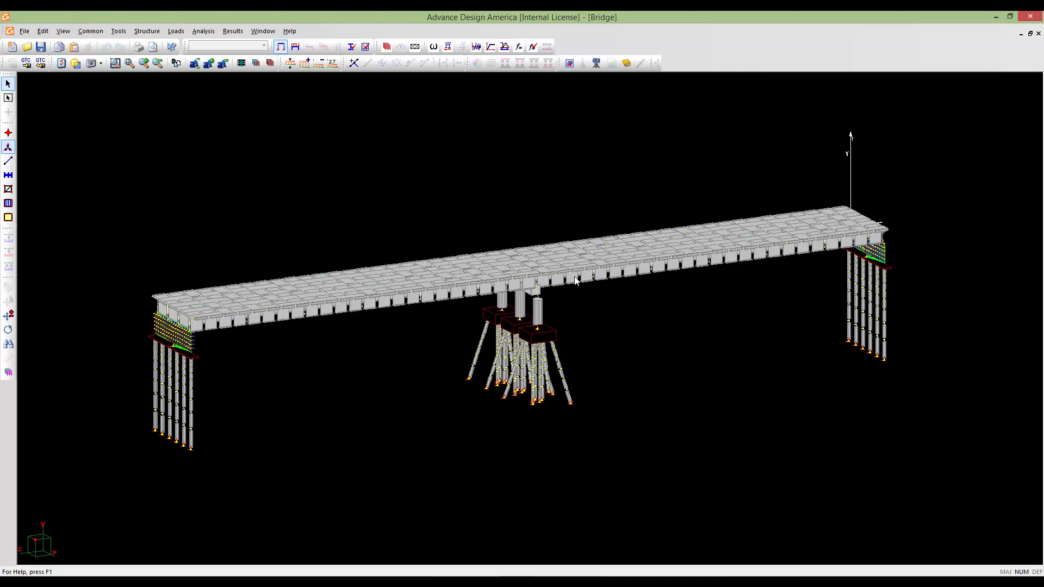
scroll(571, 300, down, 2)
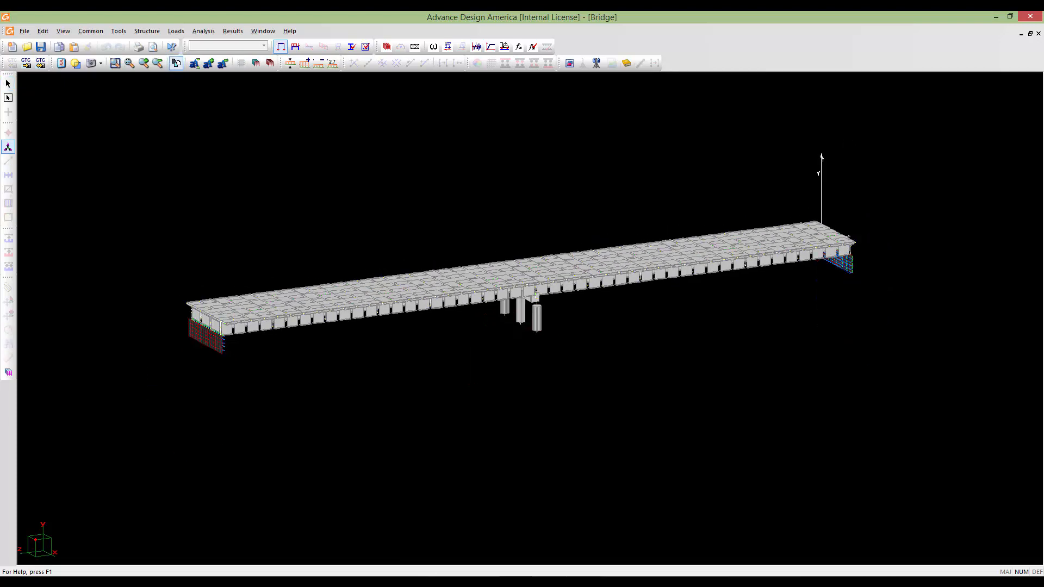
scroll(604, 297, up, 3)
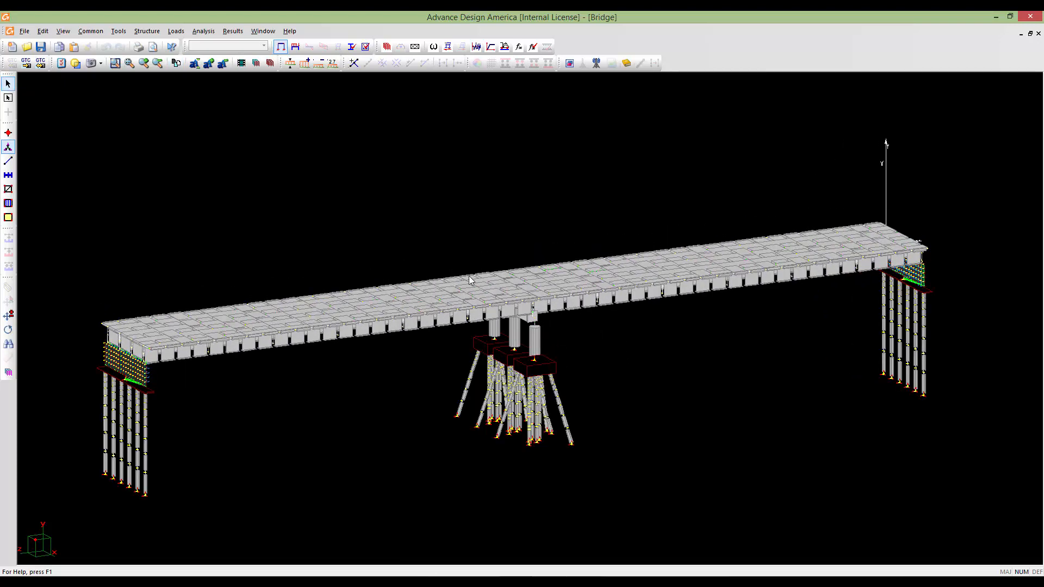
scroll(367, 335, up, 2)
scroll(368, 335, down, 2)
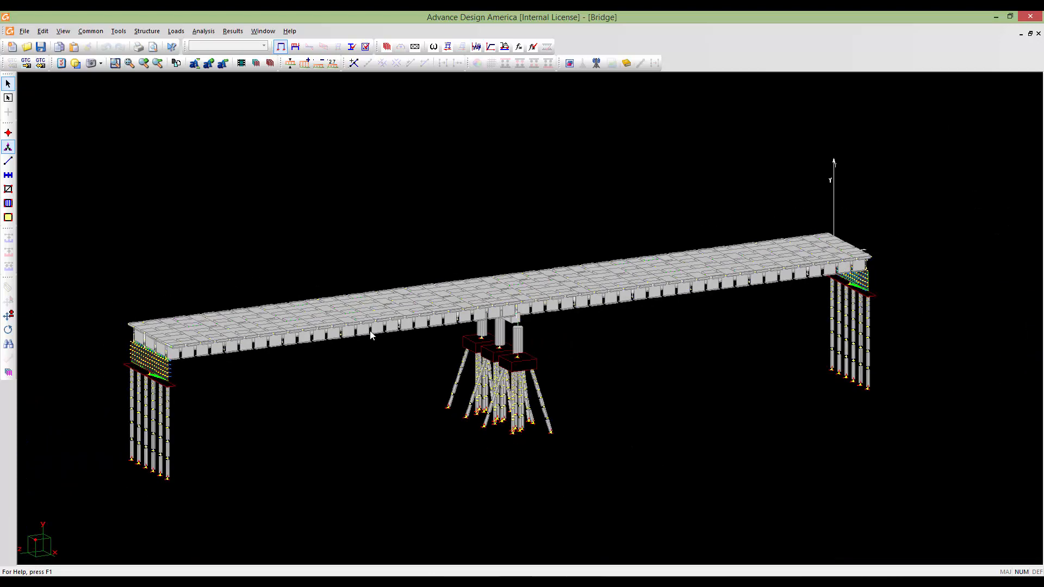
middle_drag(449, 331, 549, 325)
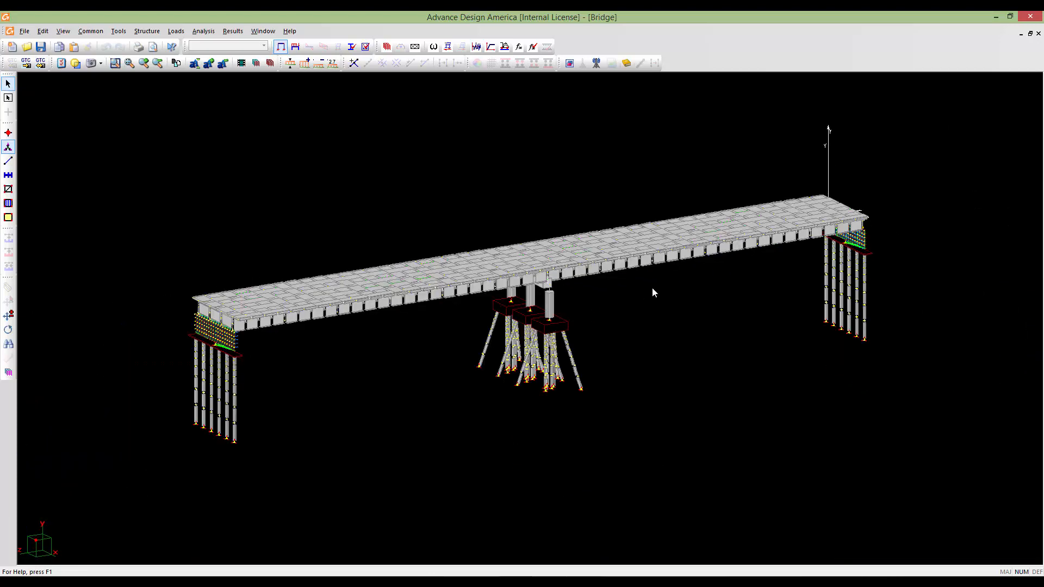
middle_drag(653, 291, 654, 323)
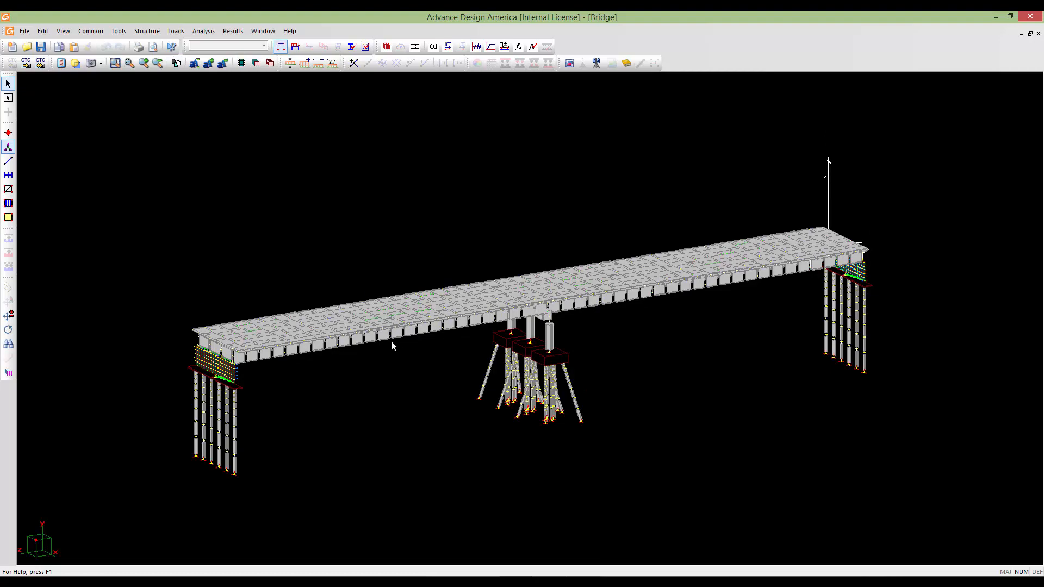
middle_drag(391, 344, 496, 318)
scroll(496, 312, up, 3)
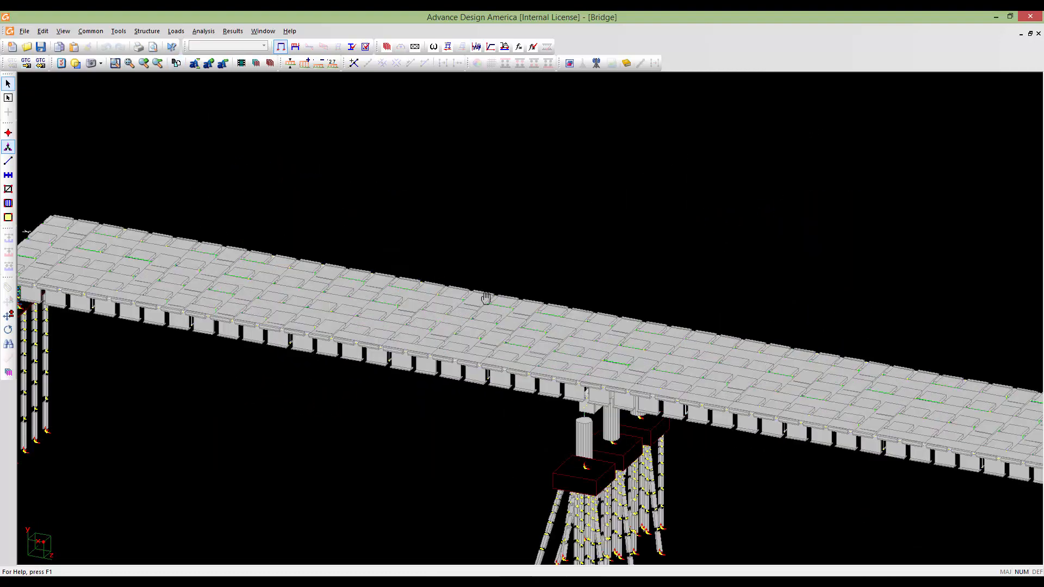
scroll(485, 298, up, 6)
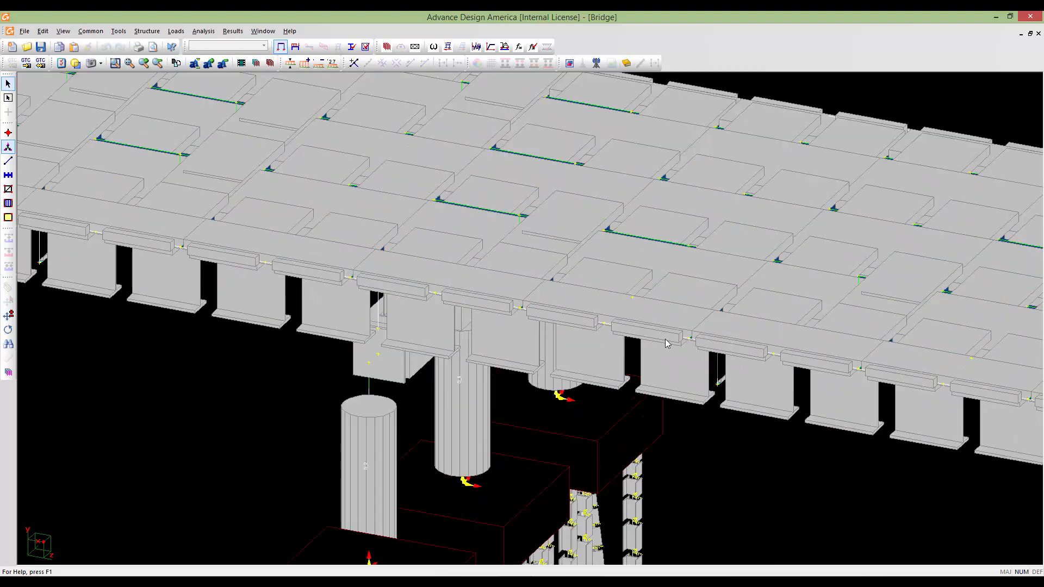
scroll(666, 342, down, 8)
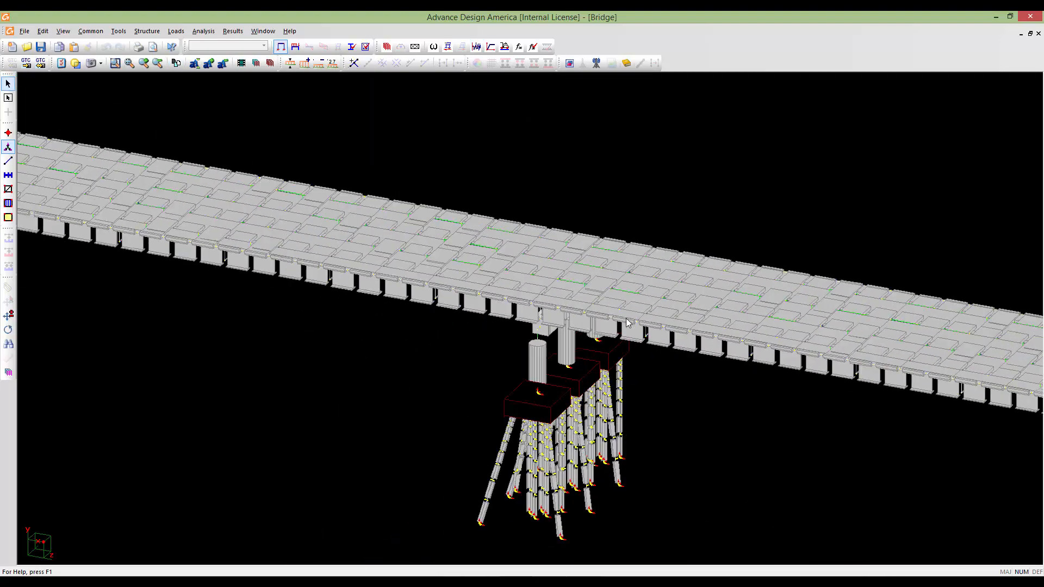
scroll(628, 322, down, 6)
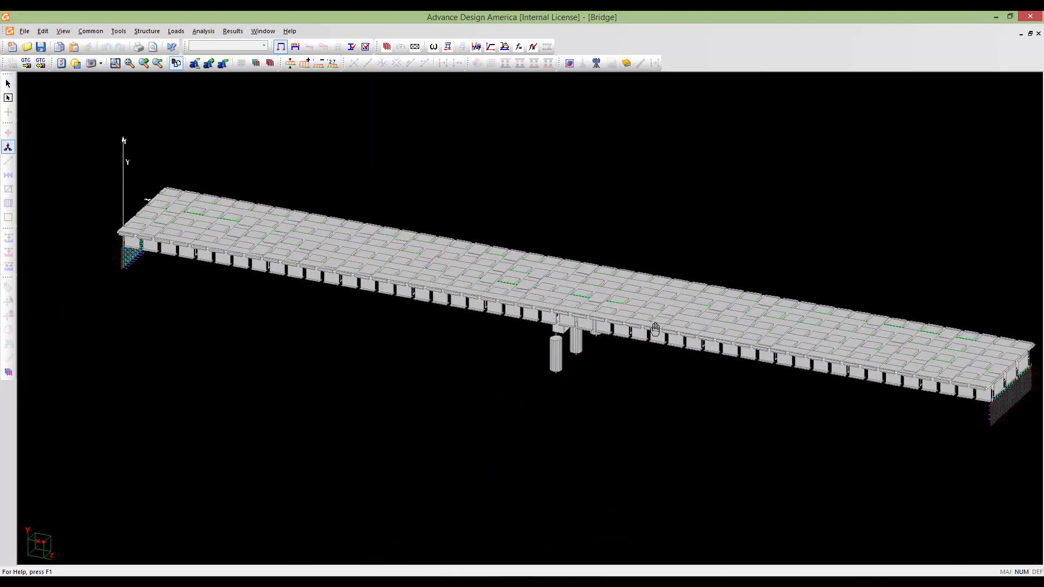
scroll(655, 329, down, 1)
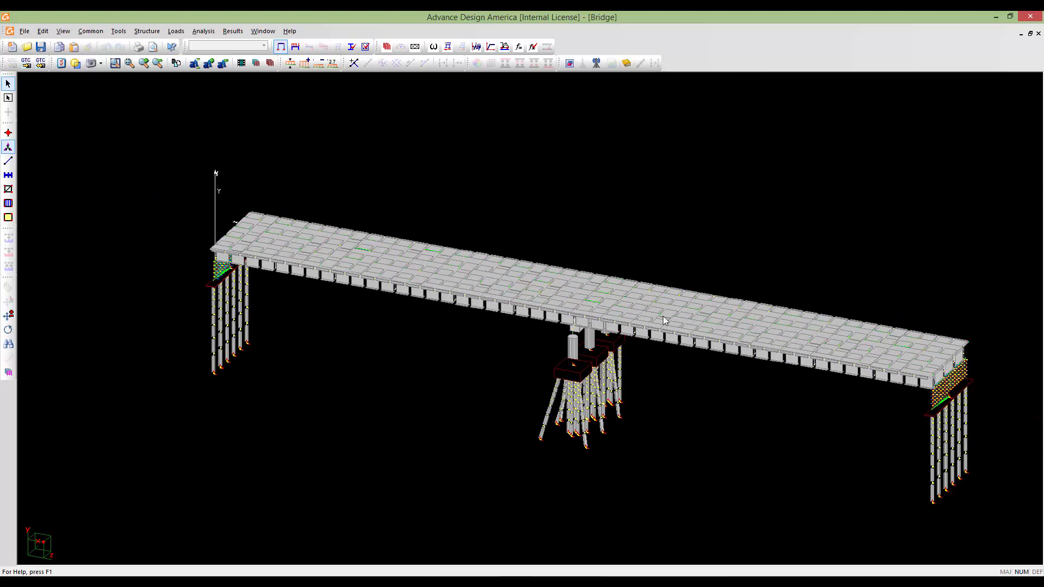
- Isolate the saved edge-members selection so only the two deck edge lines are displayed, and clear the selection
key(s)
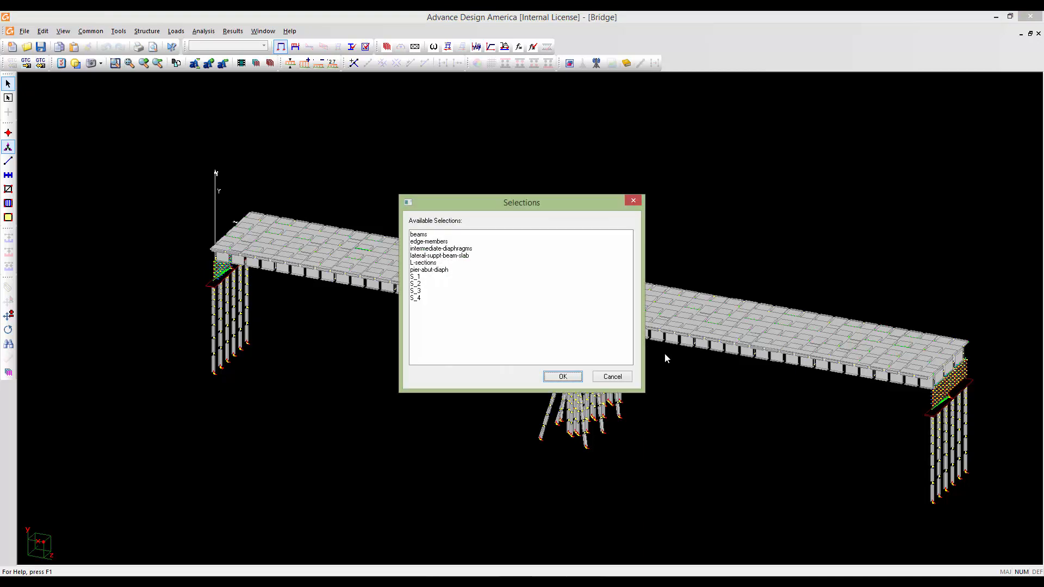
click(431, 242)
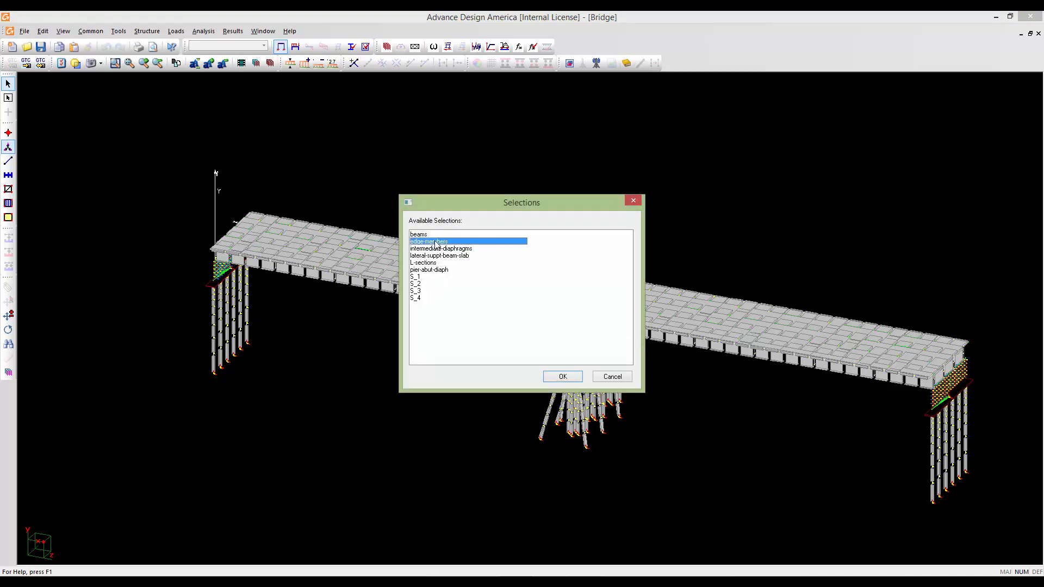
click(562, 376)
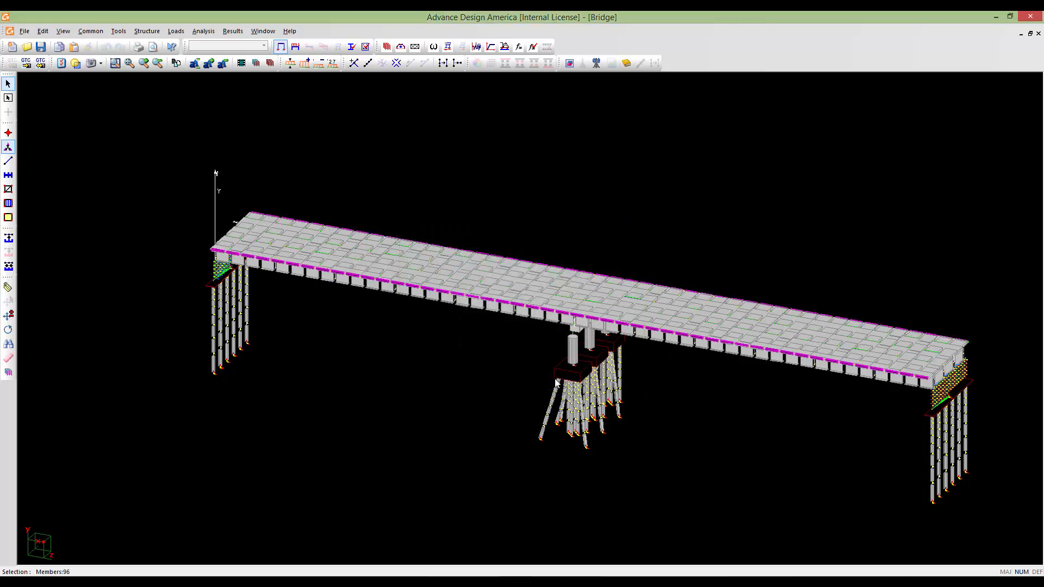
key(p)
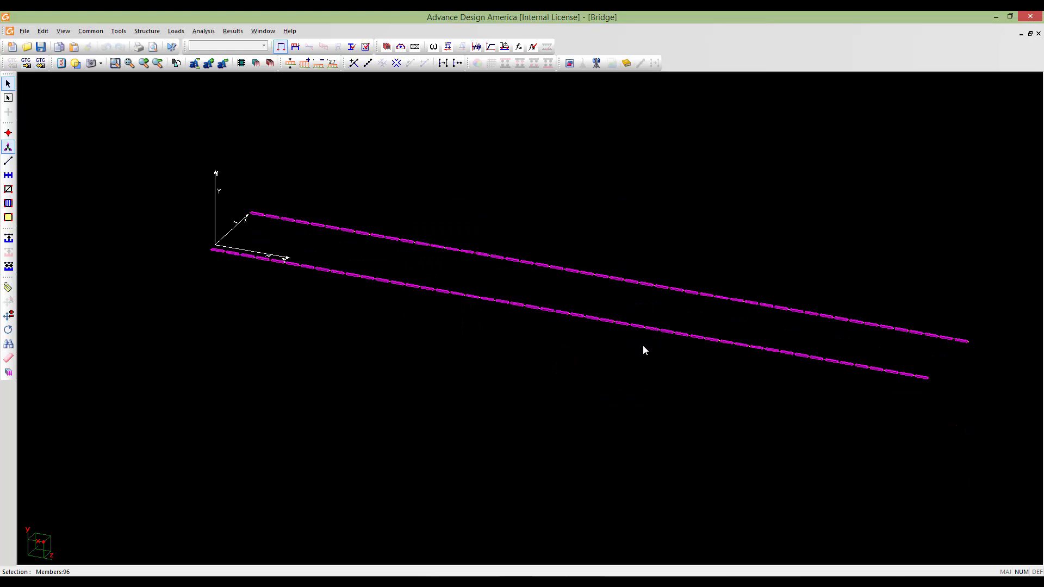
click(620, 306)
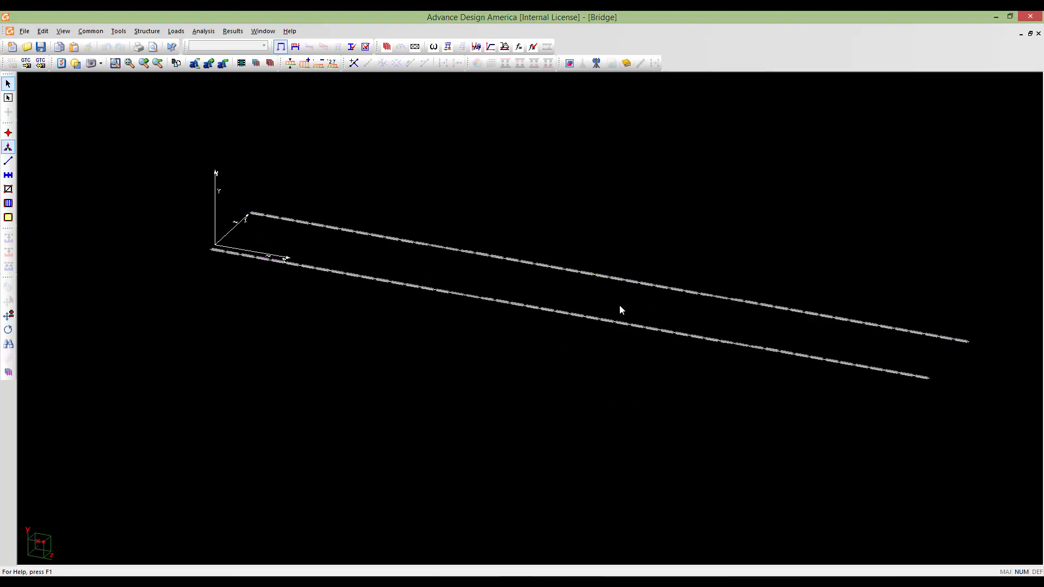
- Select all members of the edge line nearest the axes origin and open their members spreadsheet
middle_drag(621, 341, 759, 352)
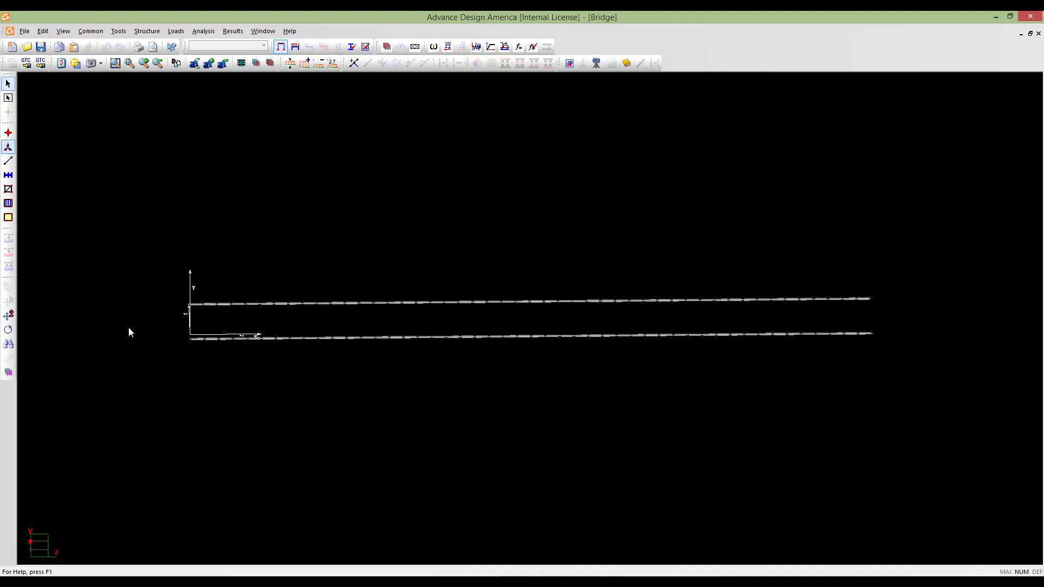
click(8, 161)
drag(63, 343, 62, 341)
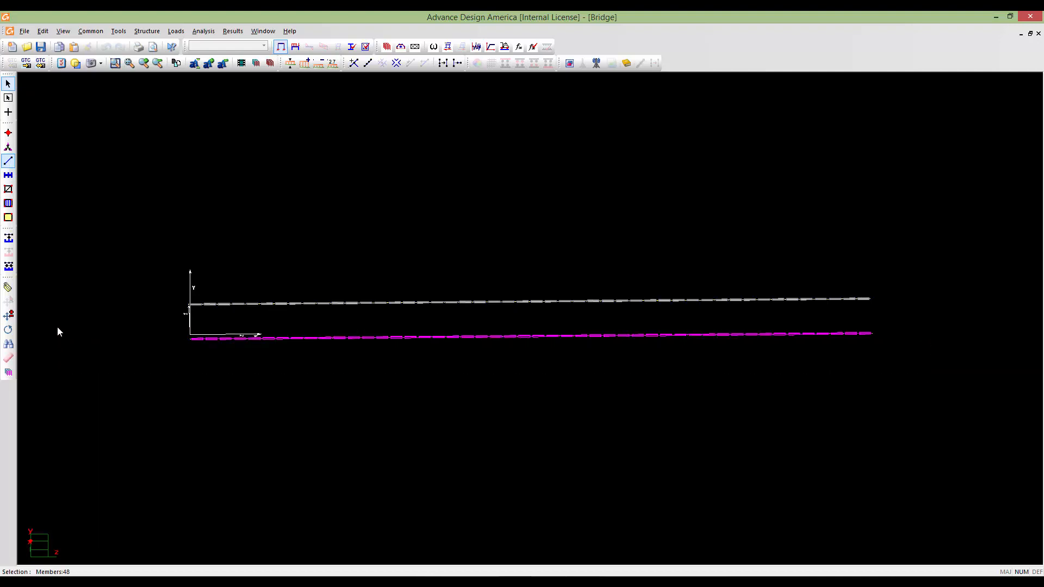
double_click(309, 444)
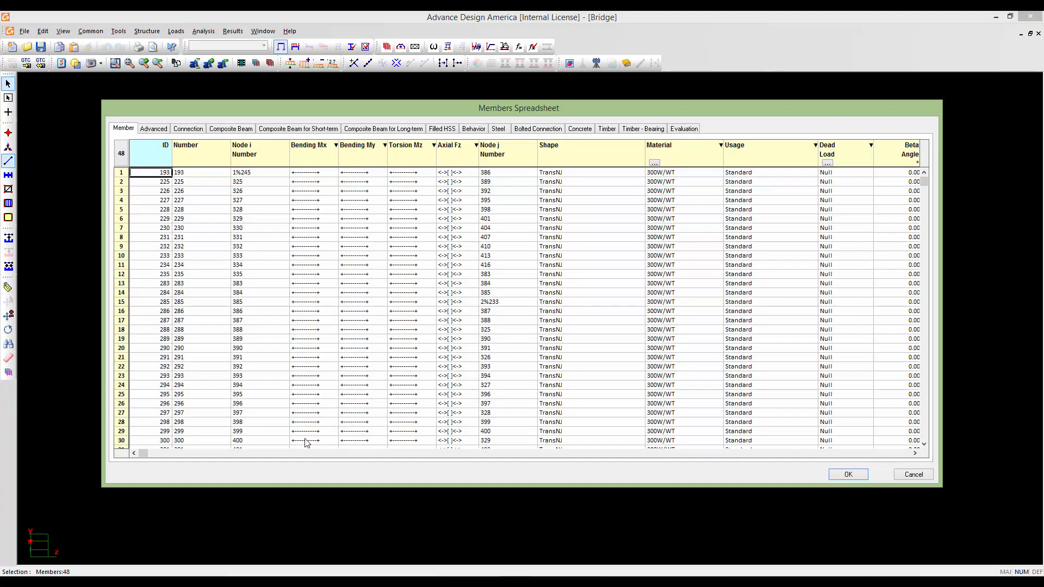
- Set the moving load axis to Axis 1 for all the selected edge members in their advanced properties
click(155, 129)
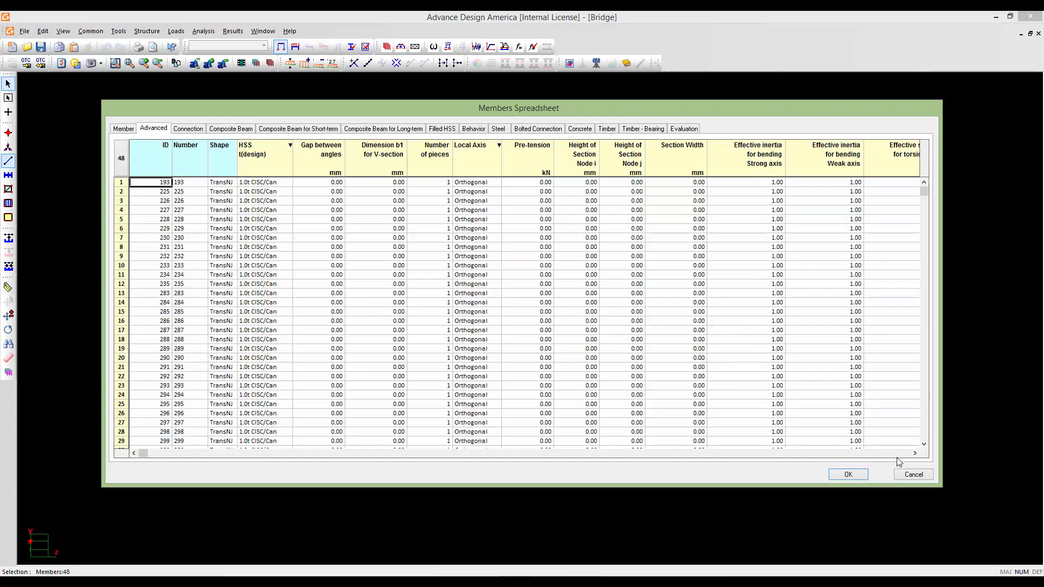
click(915, 453)
click(914, 453)
click(915, 453)
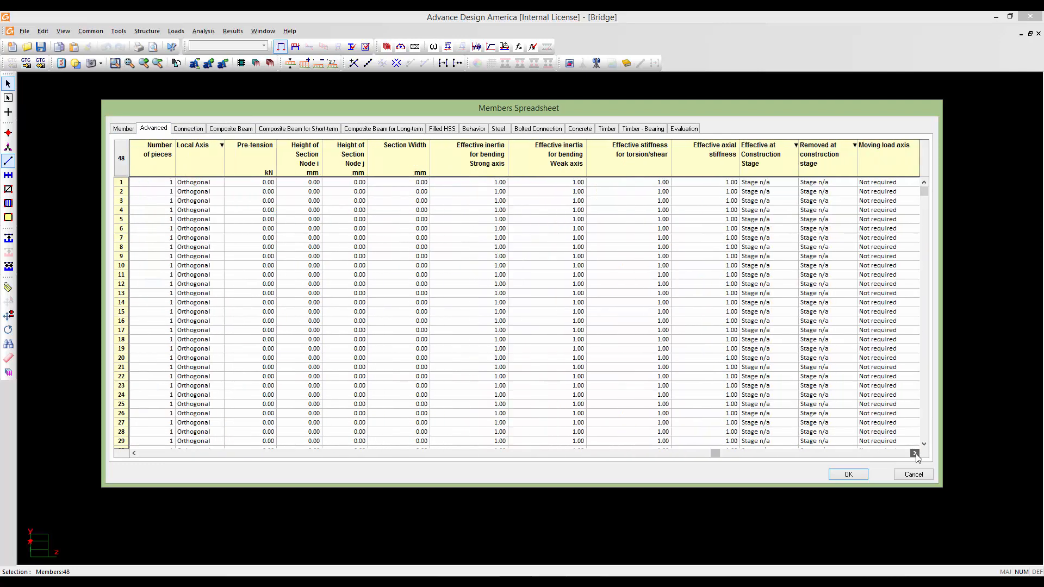
click(915, 452)
click(915, 453)
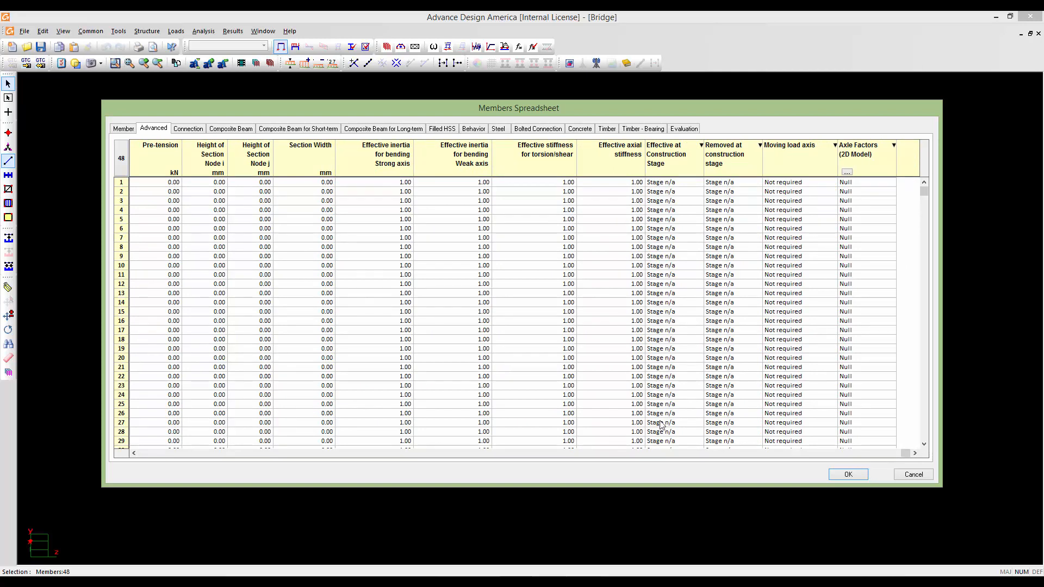
click(794, 172)
click(803, 160)
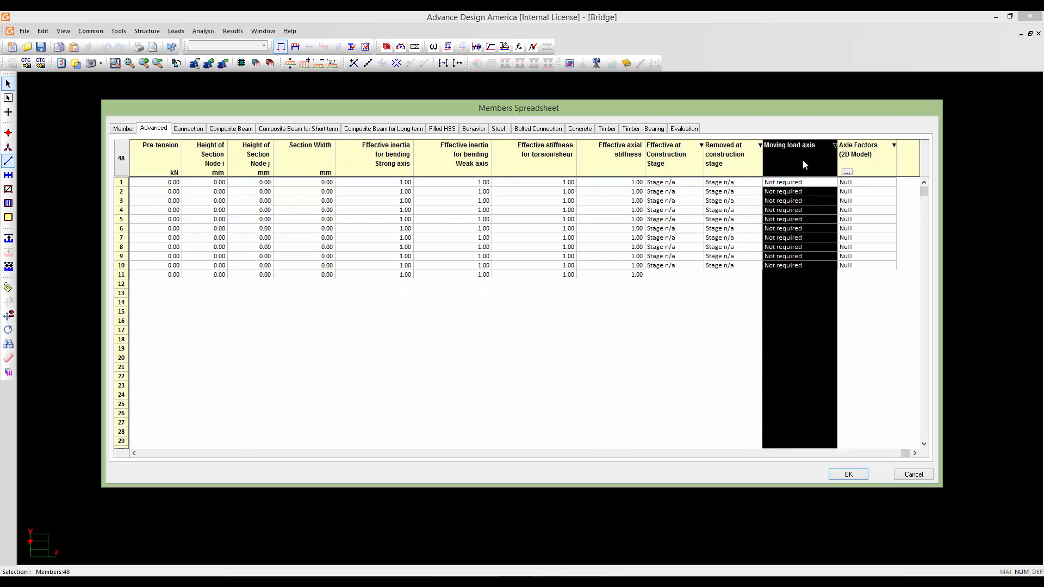
right_click(803, 224)
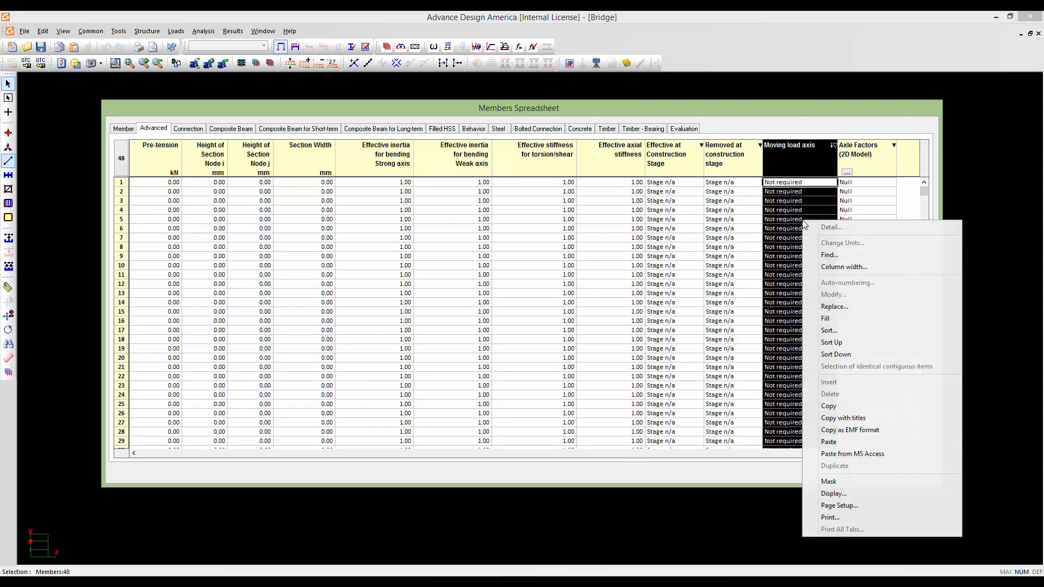
click(821, 304)
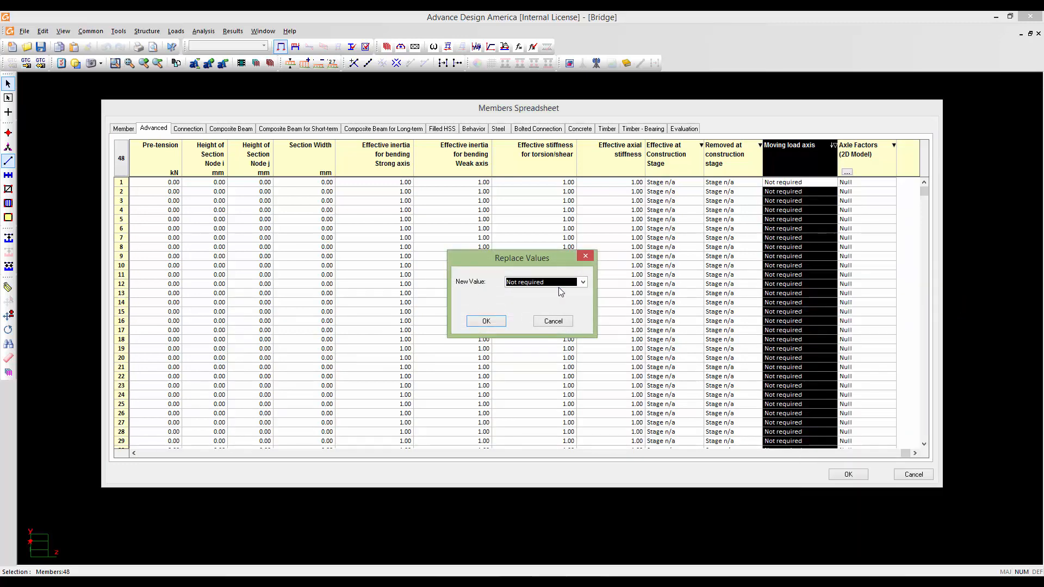
click(559, 280)
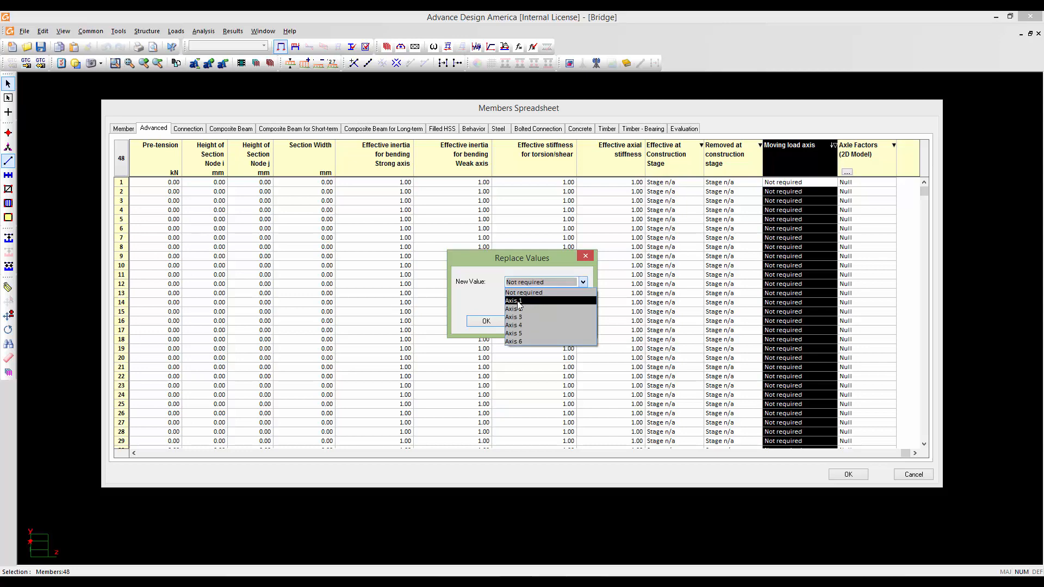
click(517, 301)
click(486, 321)
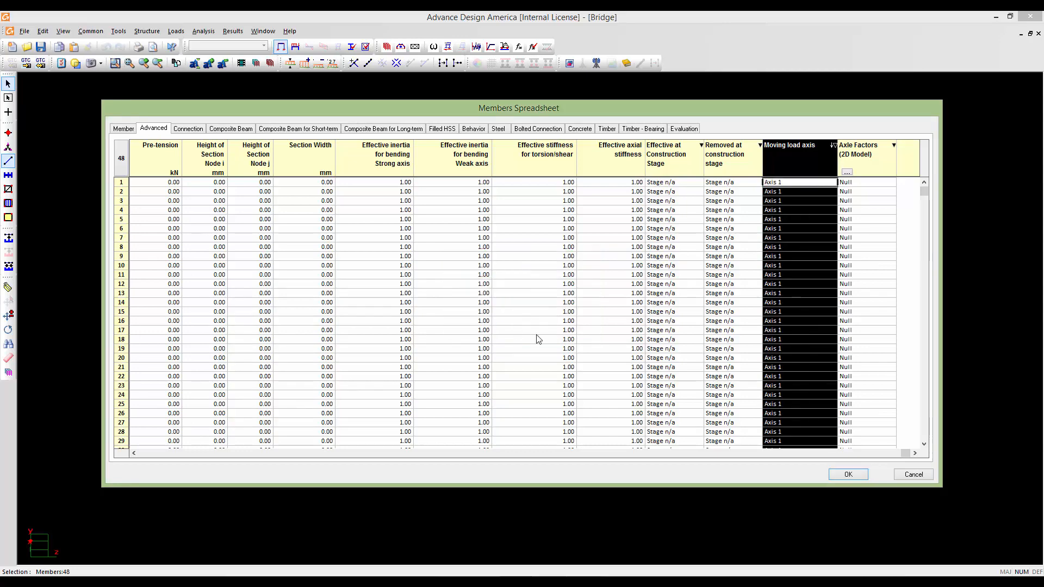
click(847, 474)
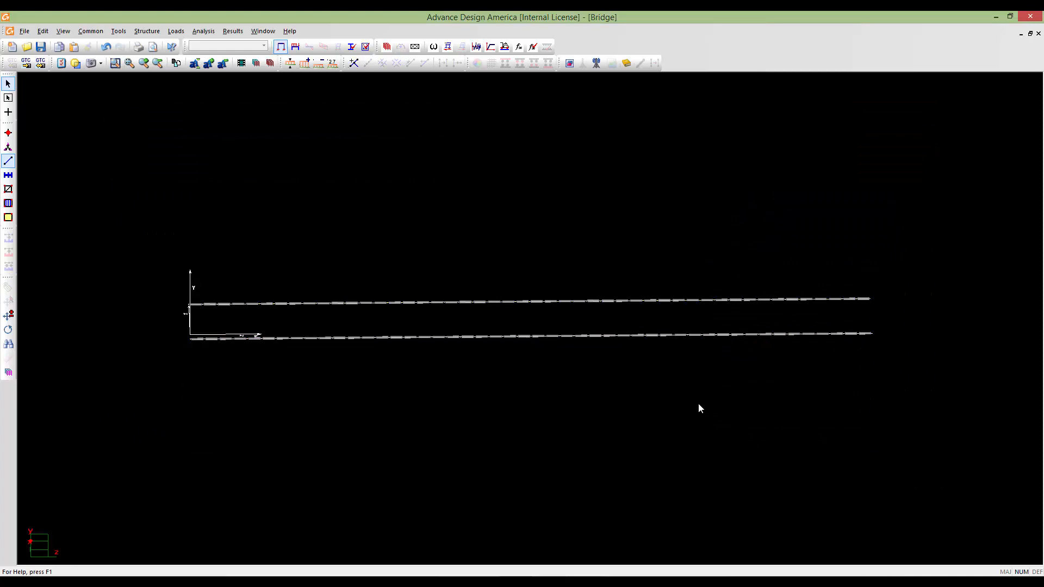
- Show the complete bridge model again instead of only the two edge lines
middle_drag(707, 391, 663, 365)
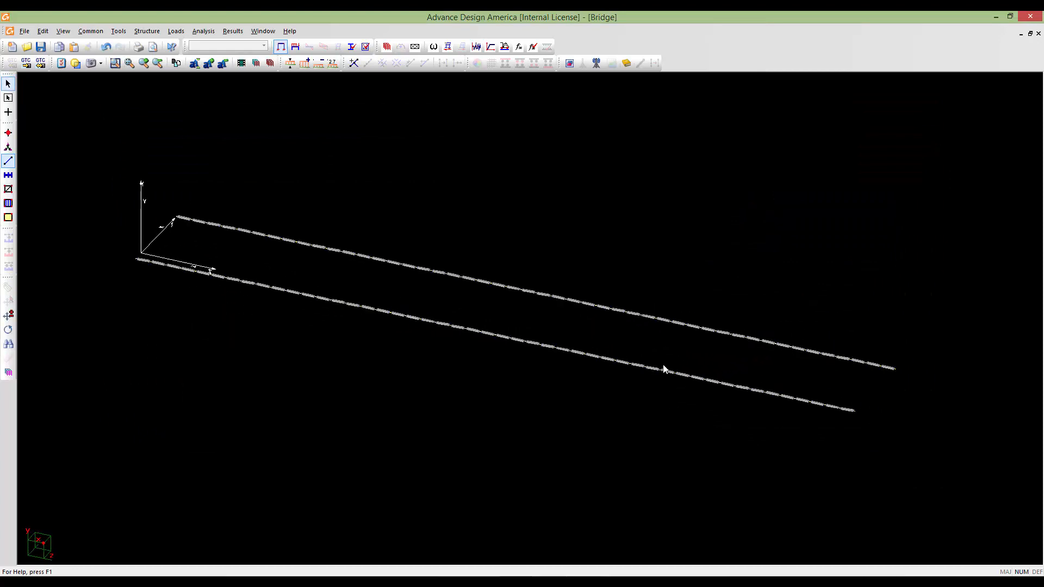
scroll(663, 369, up, 3)
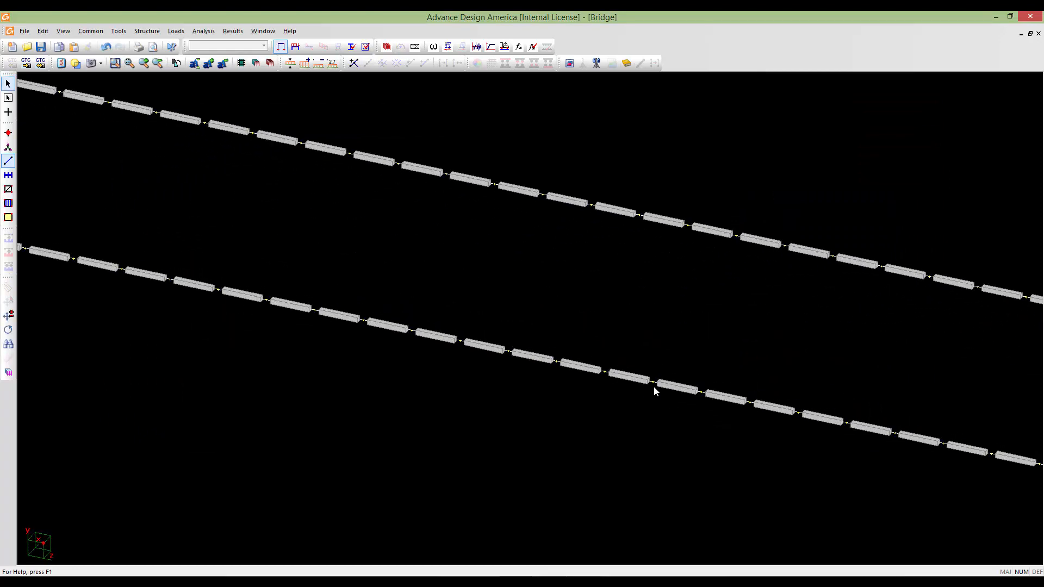
scroll(632, 386, down, 5)
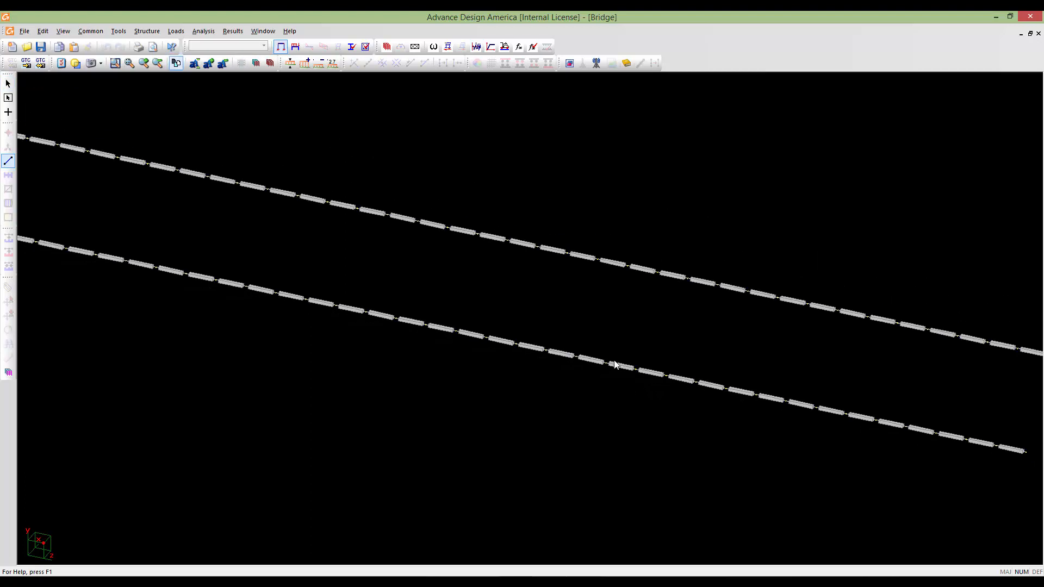
scroll(612, 363, down, 5)
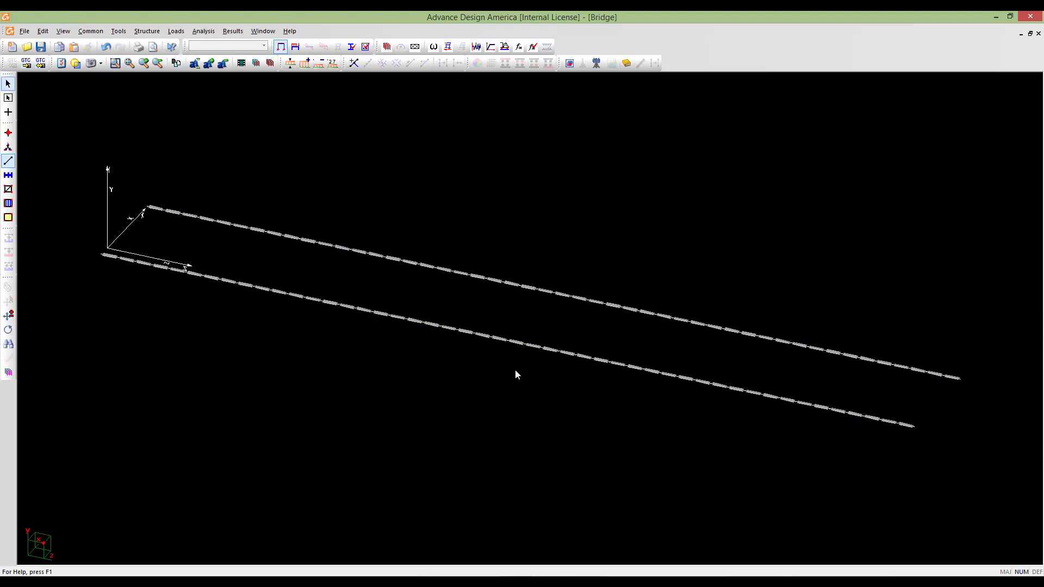
click(270, 64)
middle_drag(430, 336, 447, 307)
scroll(447, 307, down, 1)
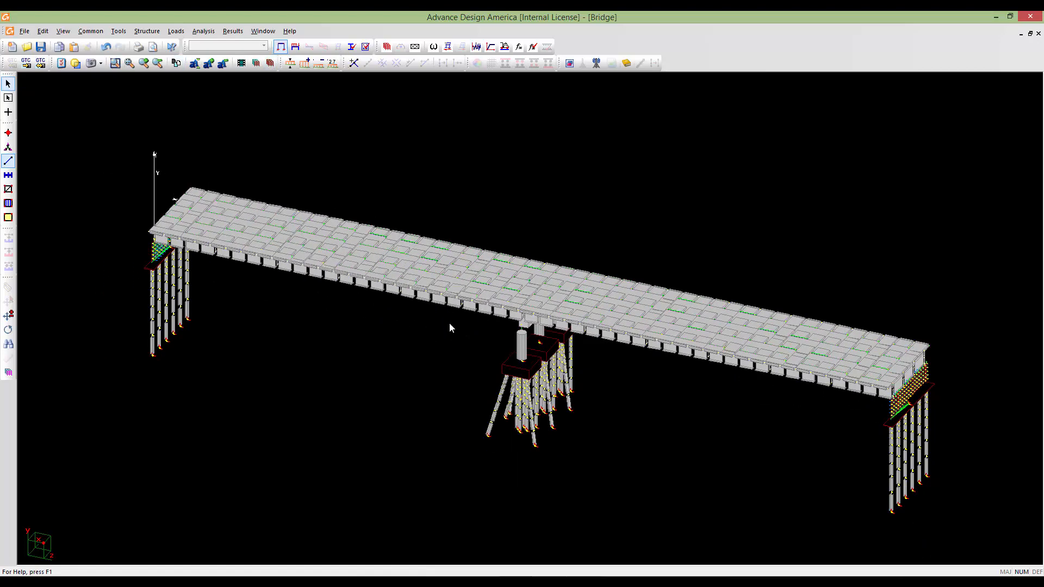
- Turn on the display of moving load axis Axis 1 in the view options
middle_drag(657, 370, 639, 358)
right_click(639, 358)
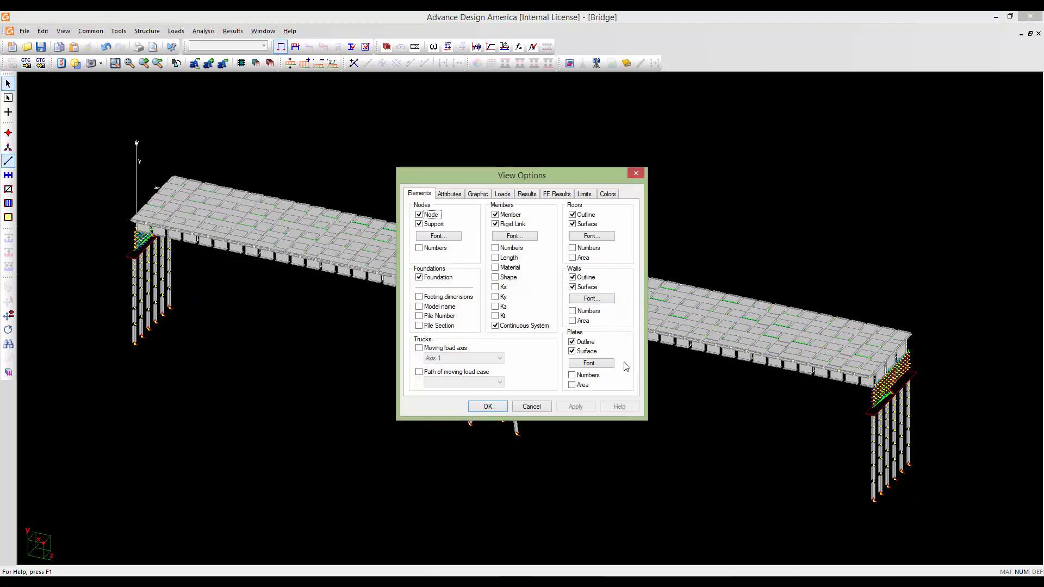
click(420, 351)
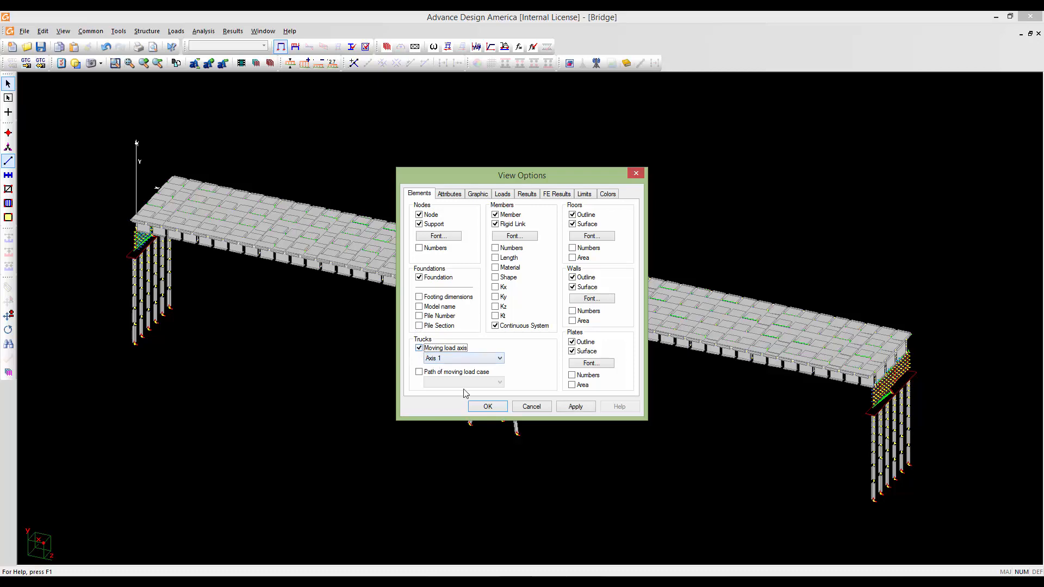
click(477, 408)
- Examine the highlighted moving load axis along the whole deck edge of the bridge
scroll(692, 356, up, 6)
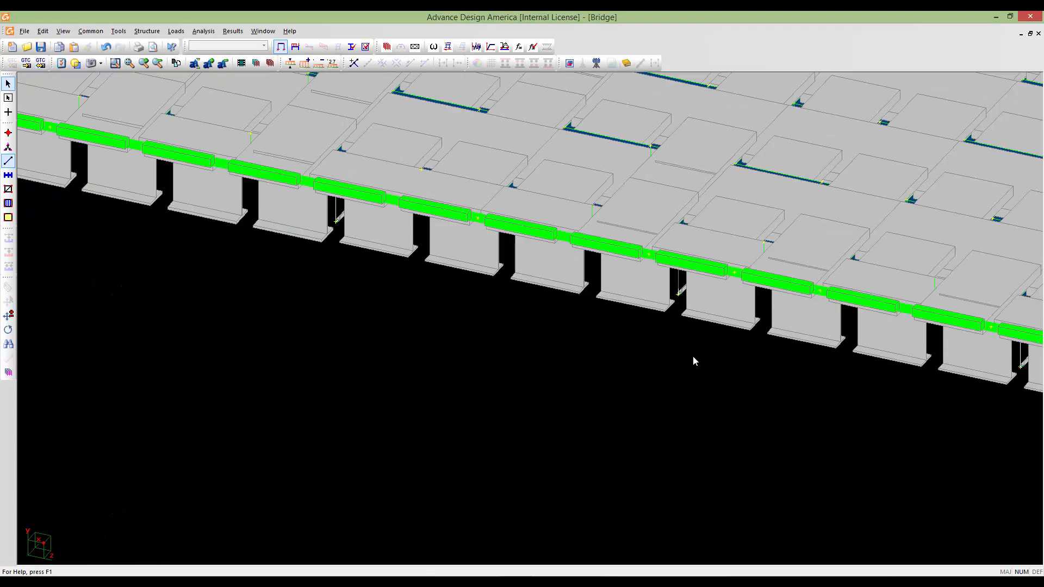
scroll(776, 333, down, 2)
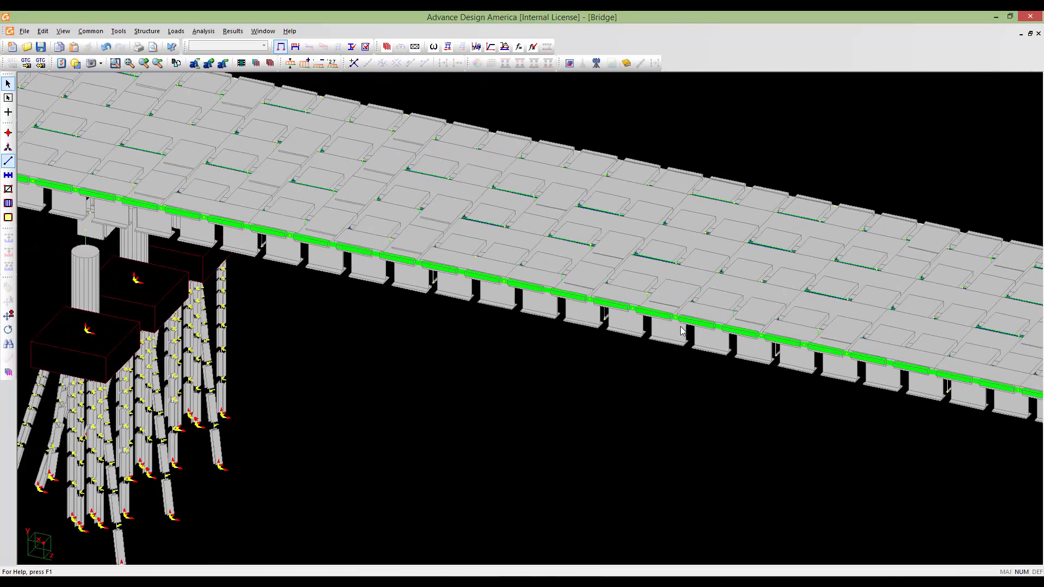
scroll(612, 360, down, 2)
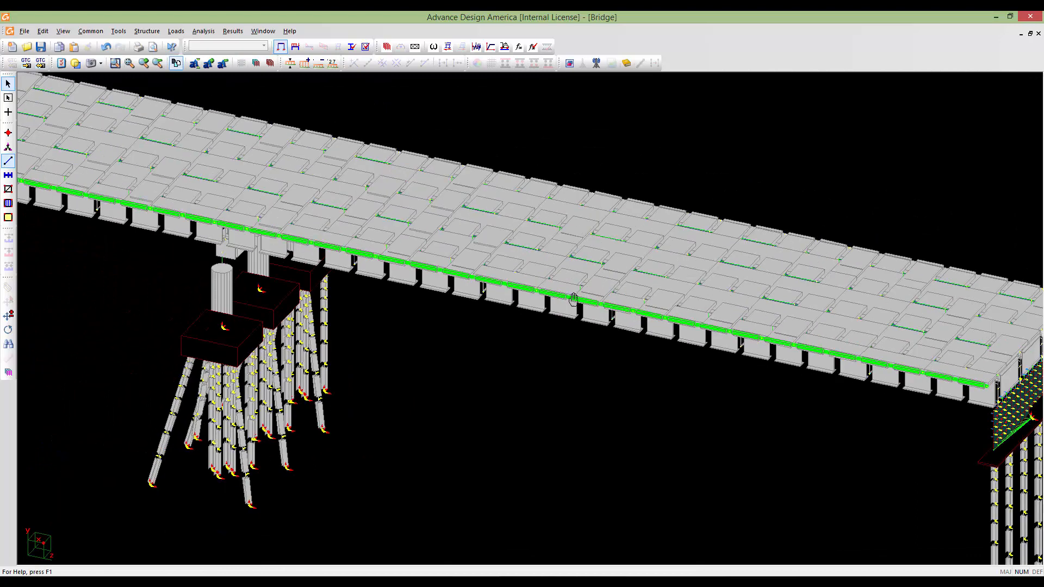
scroll(424, 326, down, 2)
middle_drag(553, 339, 594, 362)
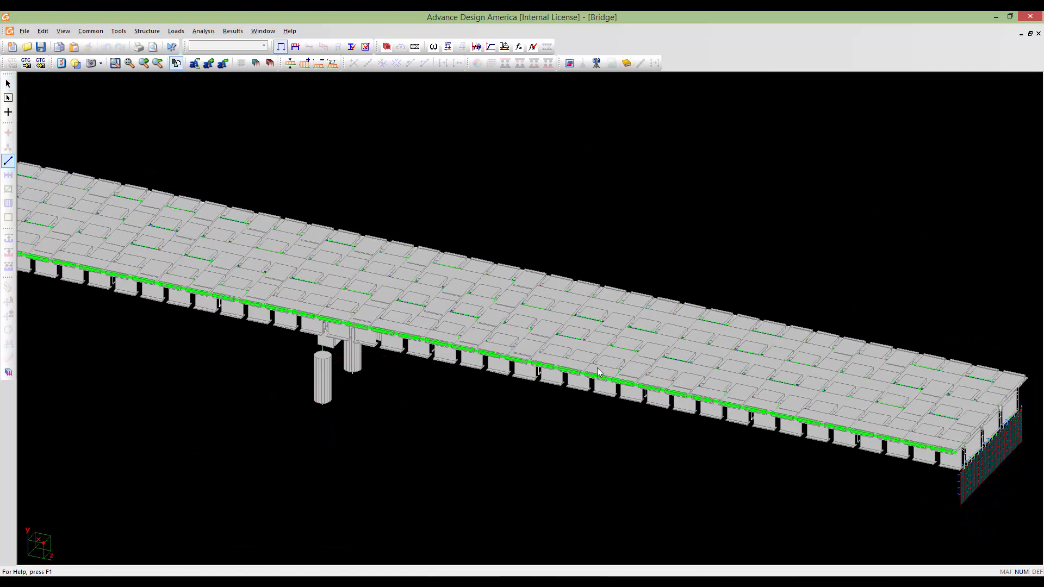
scroll(564, 345, down, 3)
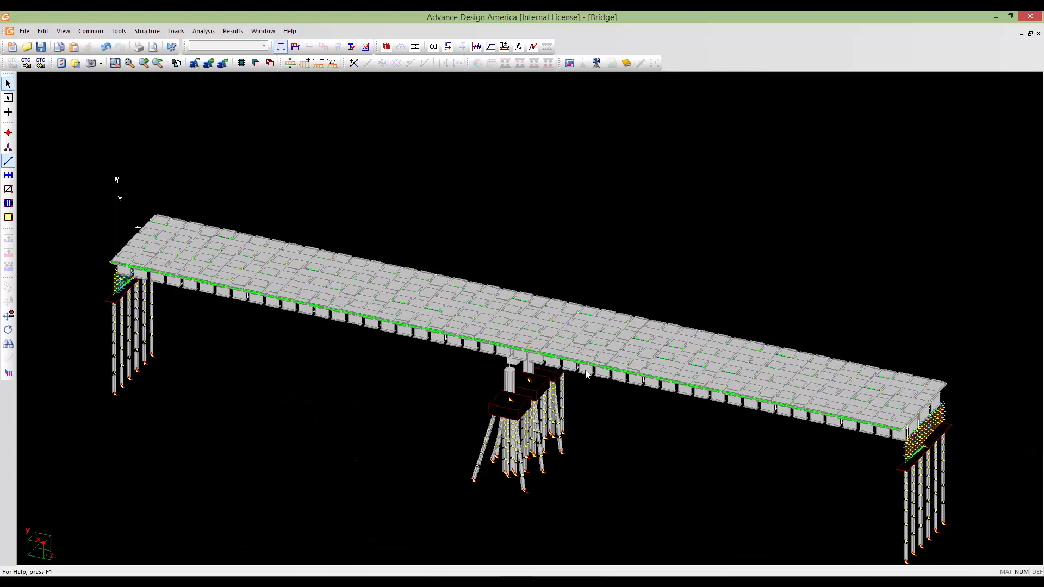
middle_drag(564, 374, 610, 370)
scroll(567, 366, up, 2)
scroll(558, 373, down, 4)
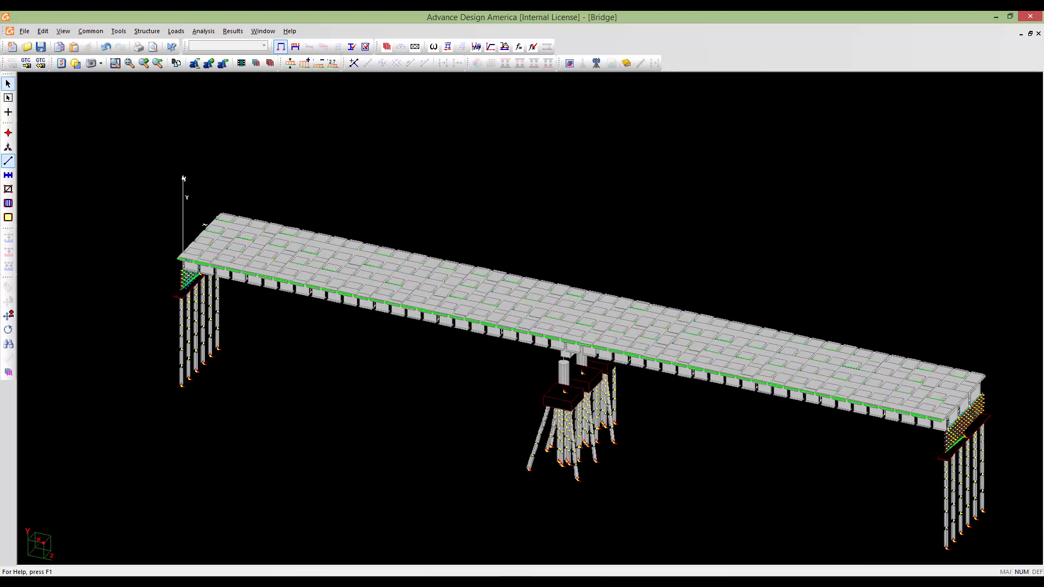
scroll(612, 368, up, 2)
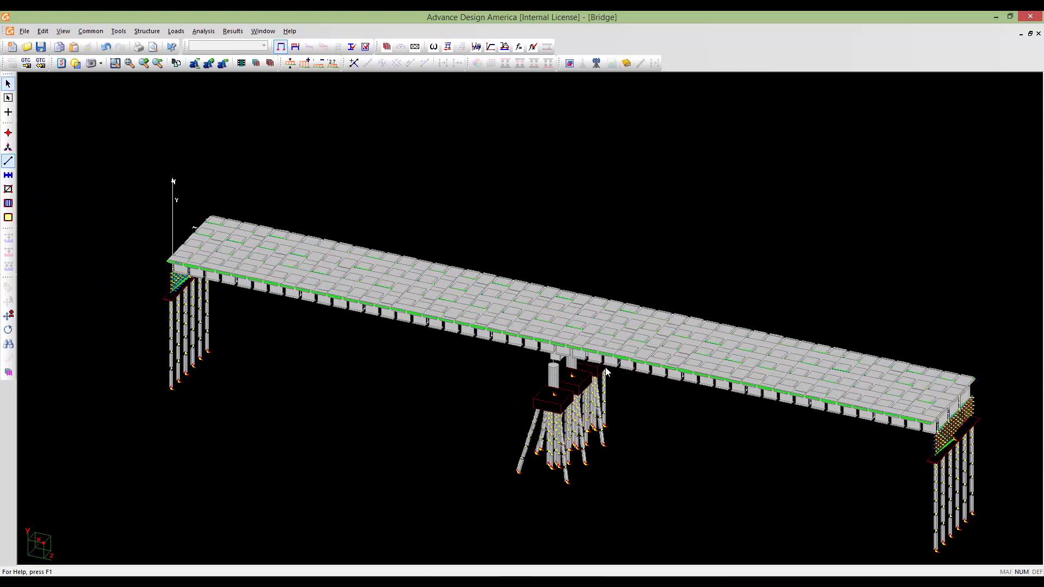
middle_drag(608, 370, 584, 359)
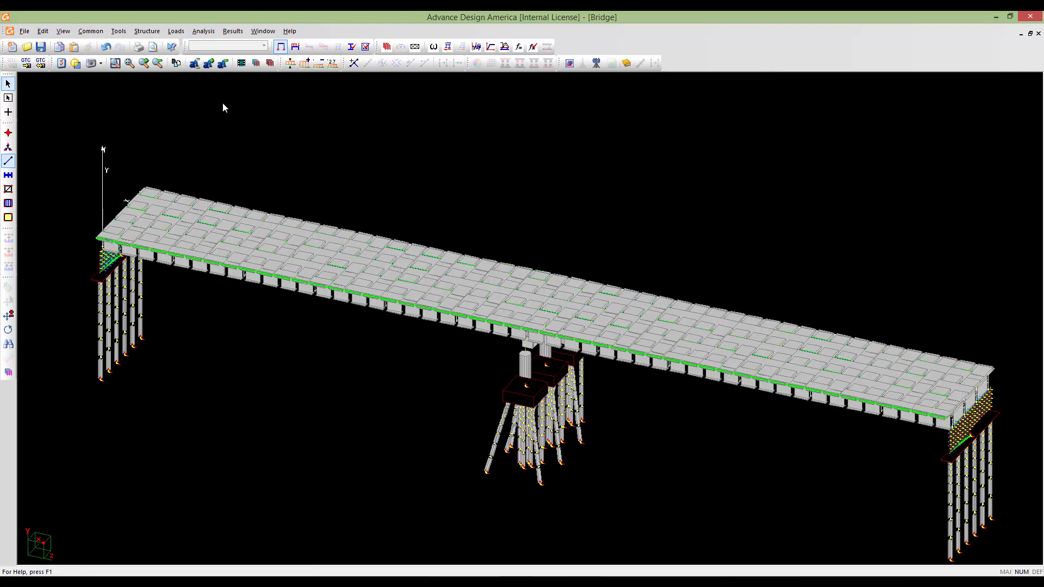
- Open the moving load case generator and set it to 3D with >> & << traffic, deleting all existing moving load cases
click(178, 32)
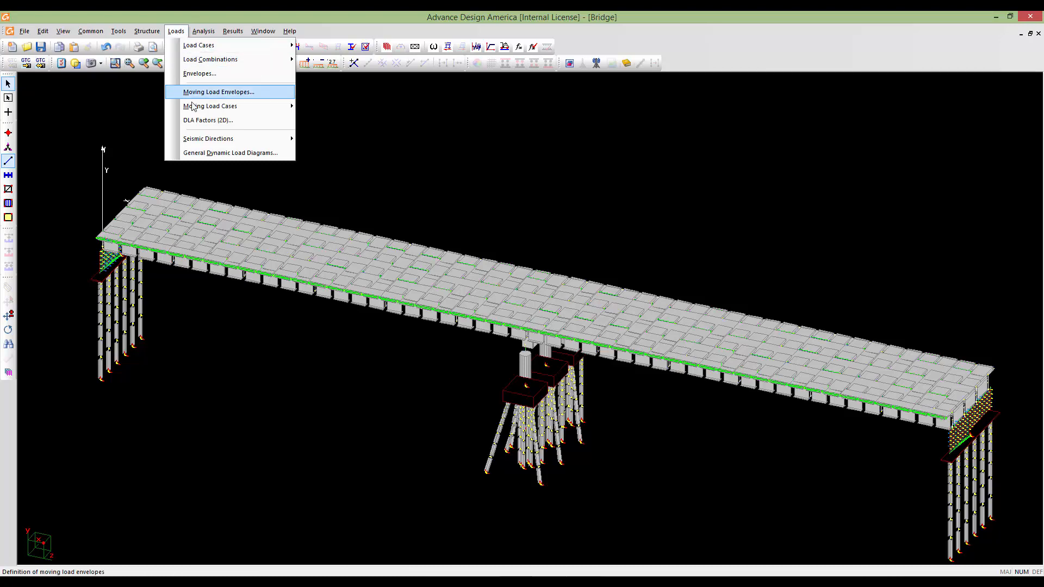
mouse_move(196, 108)
click(339, 106)
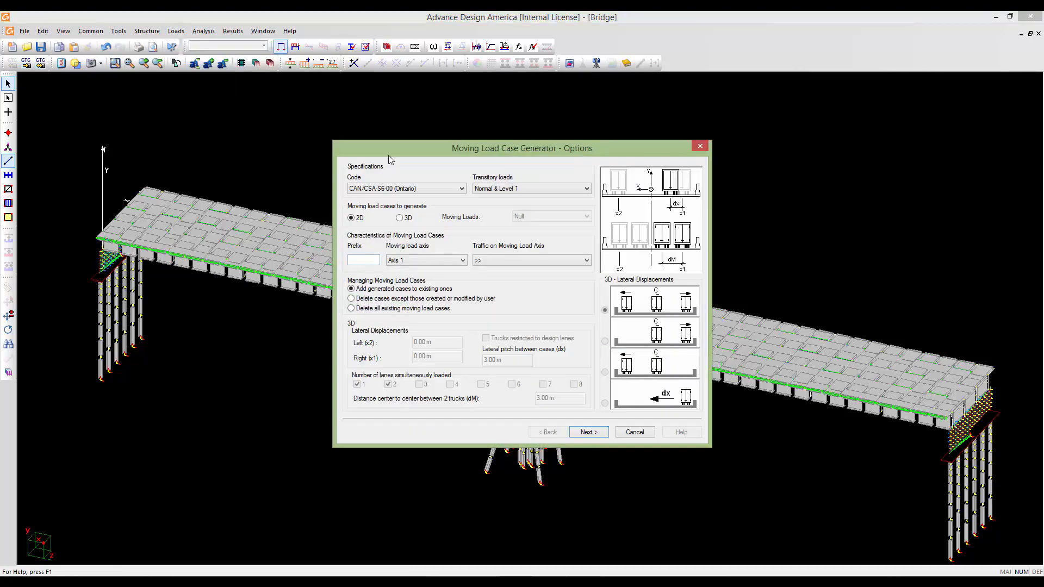
drag(390, 152, 381, 151)
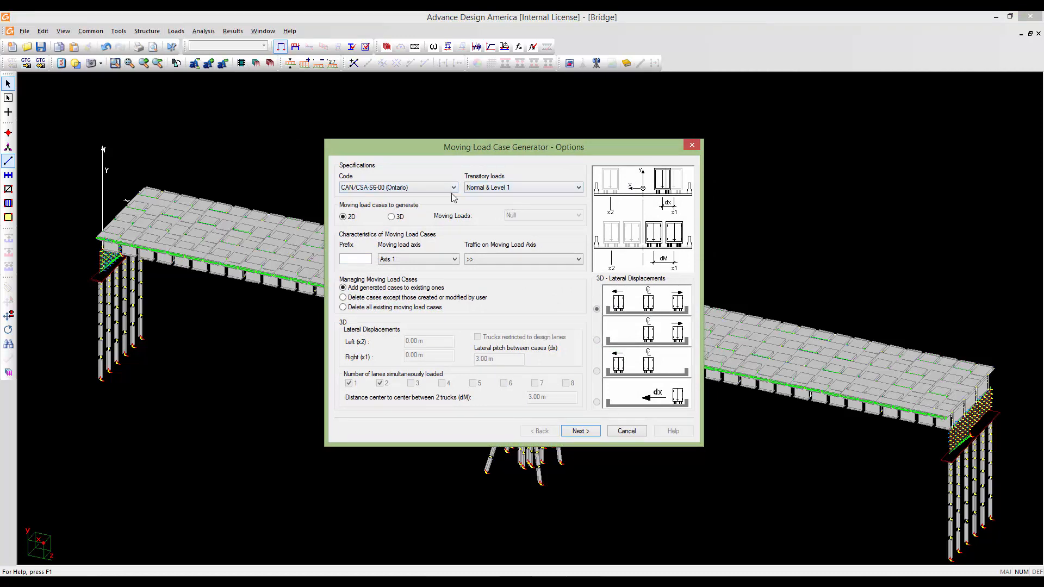
click(391, 218)
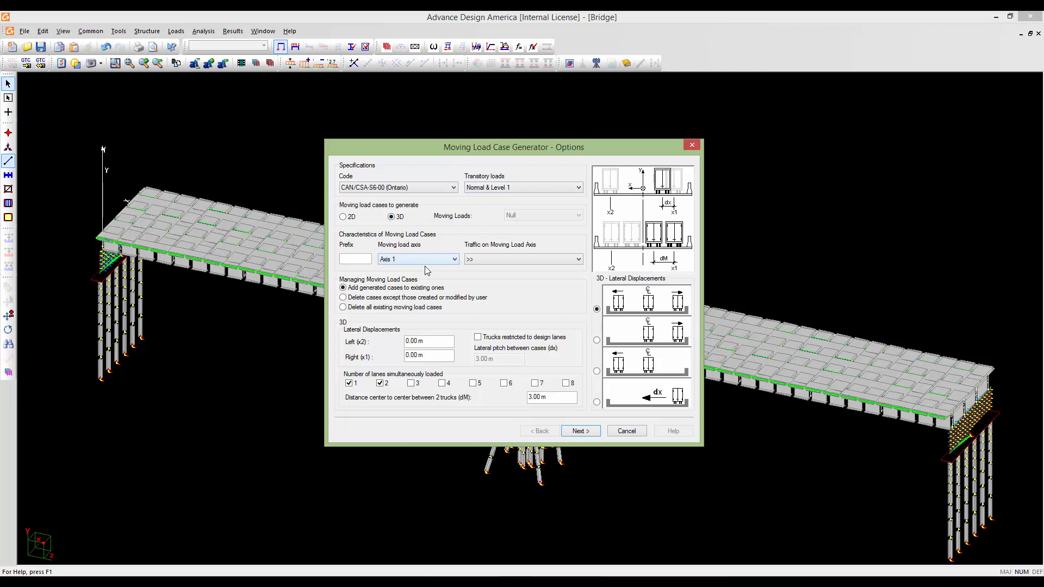
click(517, 253)
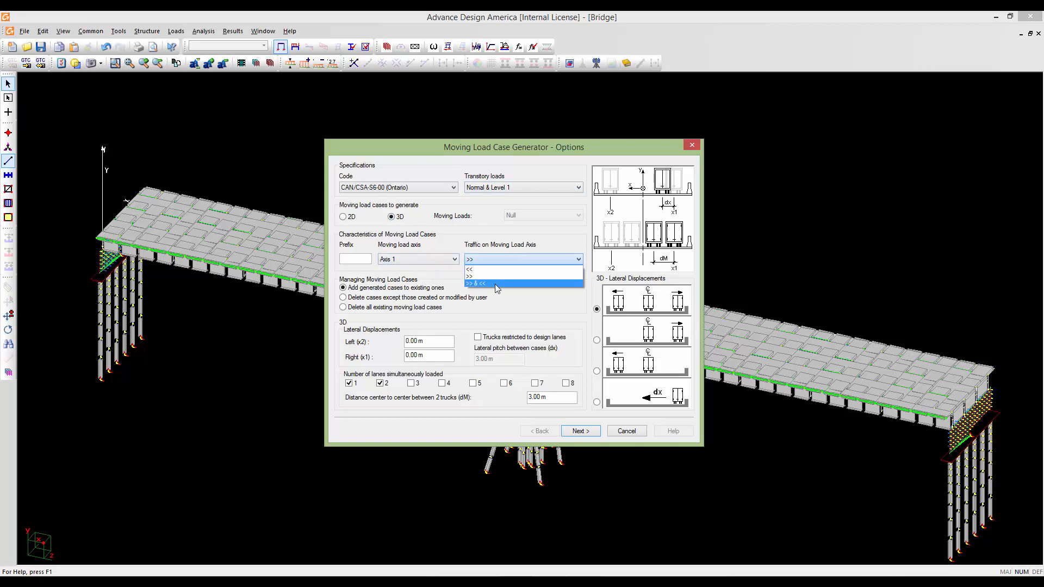
click(497, 285)
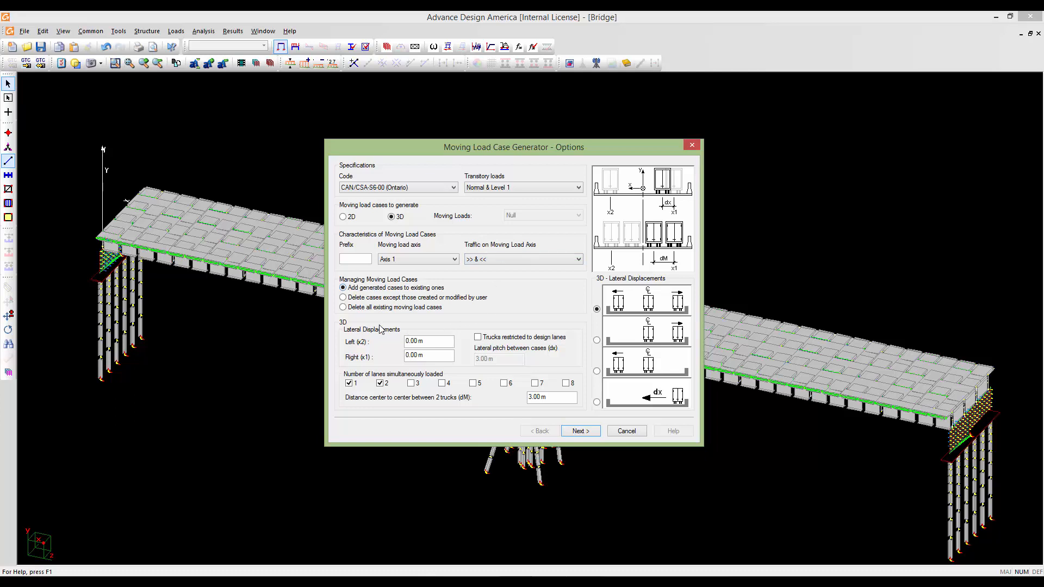
click(350, 308)
- Try lateral displacements of 1.50 m left and 10.50 m right, and include three simultaneously loaded lanes
click(427, 341)
drag(428, 341, 405, 341)
text(1)
drag(433, 356, 400, 354)
text(10)
click(433, 343)
click(412, 384)
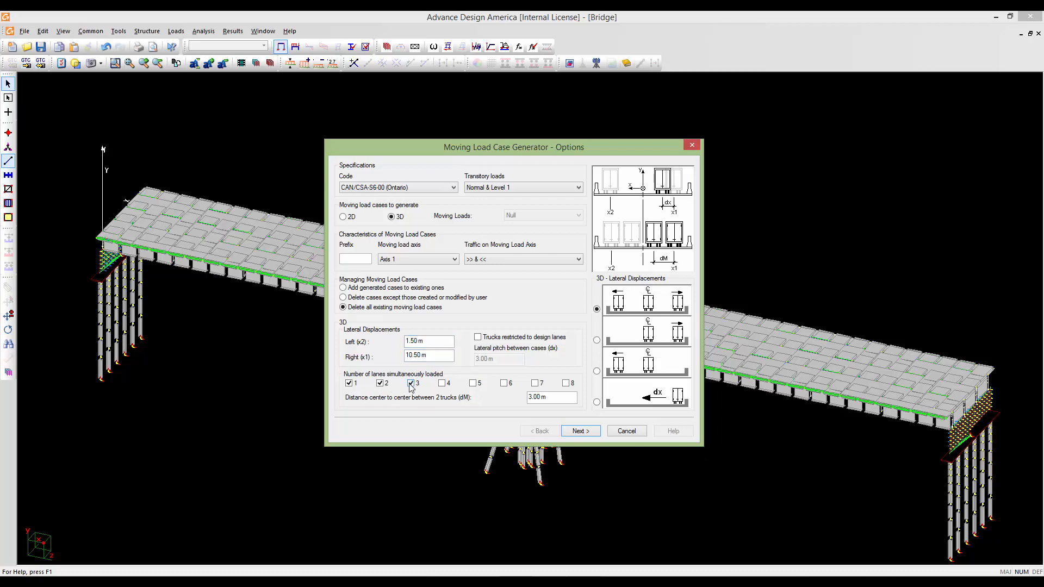
click(568, 433)
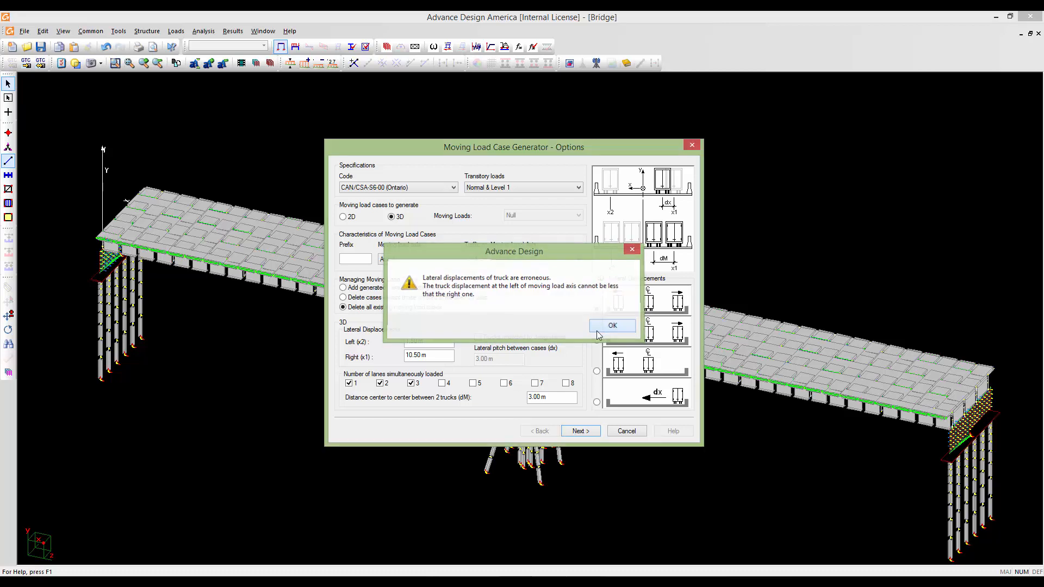
click(602, 328)
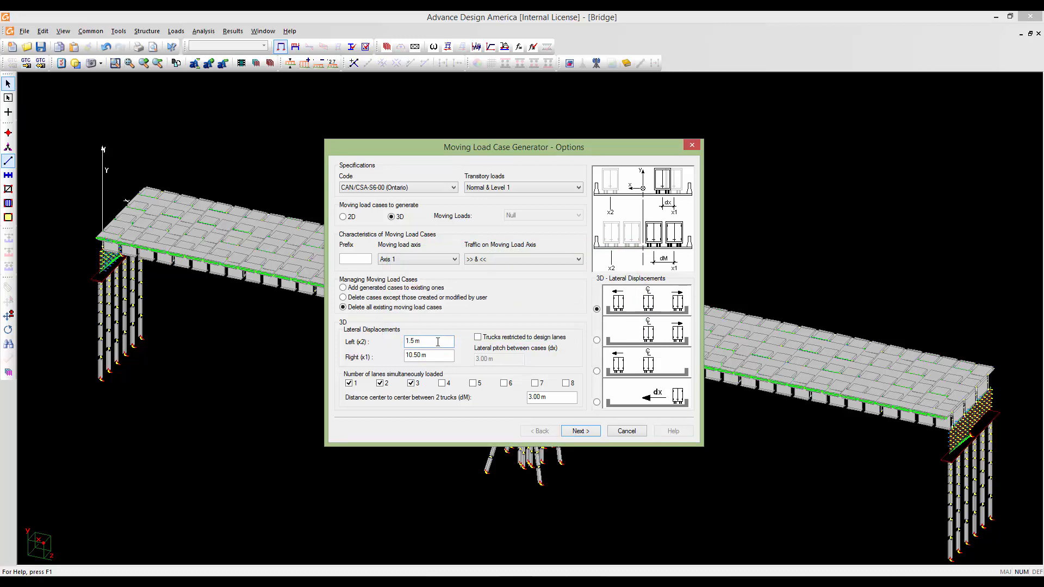
- Set the lateral displacements to 10.5 m left and 1.5 m right, and generate all listed moving loads with the proposed truck offsets
mouse_move(403, 342)
mouse_down()
mouse_move(397, 351)
mouse_move(421, 356)
mouse_move(400, 356)
mouse_up()
text(10)
text(.5)
text(1.)
click(596, 431)
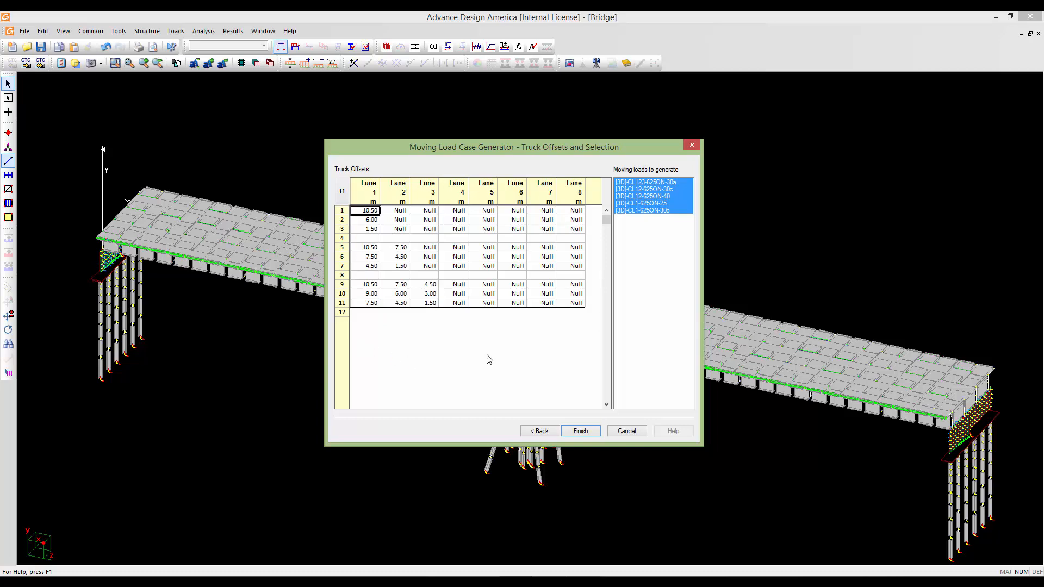
click(578, 430)
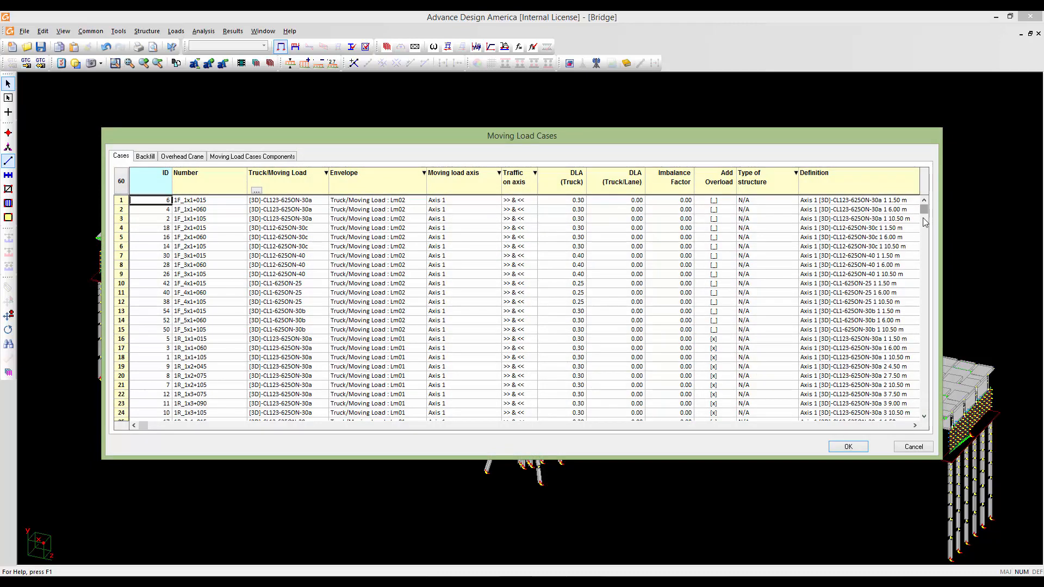
- Review the generated moving load cases, including their envelopes, DLA factors and definitions, and accept the table
drag(923, 209, 898, 363)
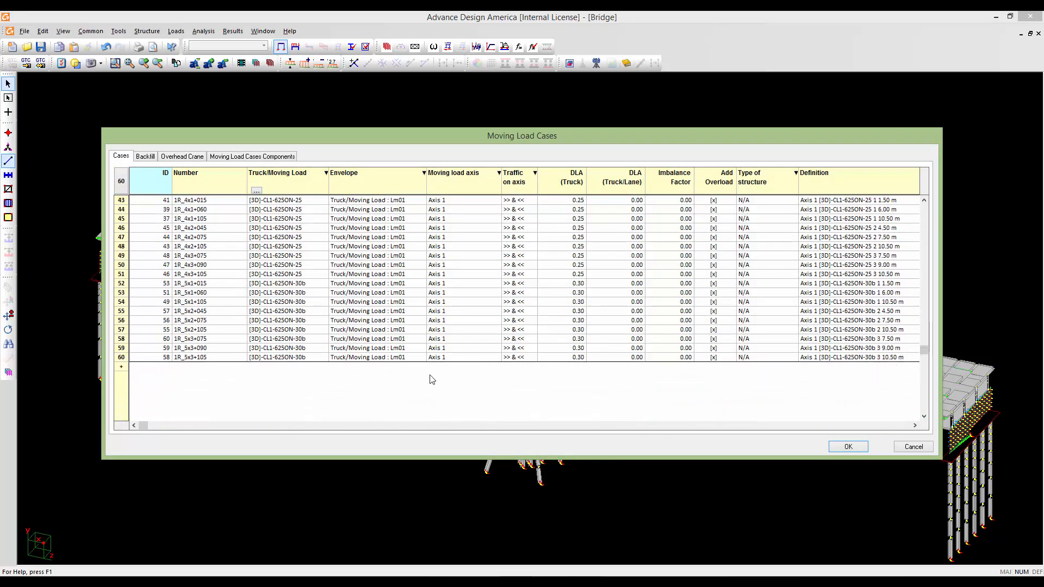
scroll(438, 363, up, 10)
scroll(441, 361, up, 4)
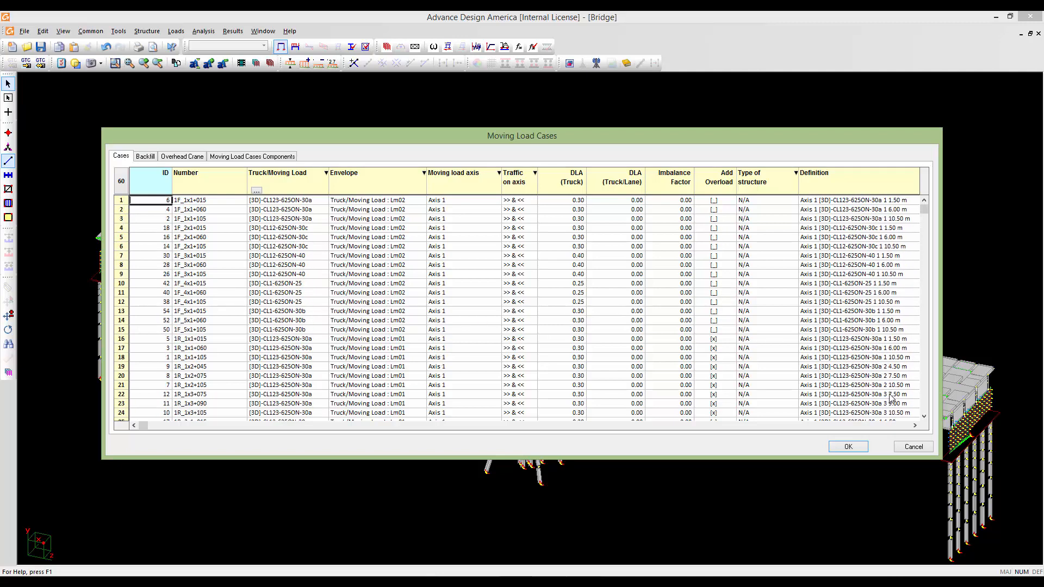
scroll(644, 343, down, 1)
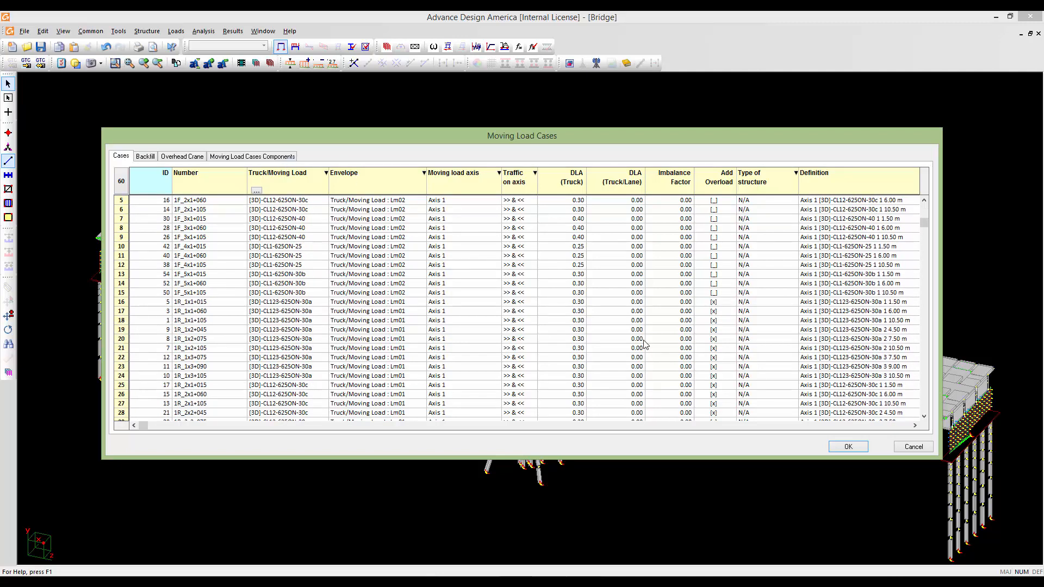
scroll(645, 343, down, 1)
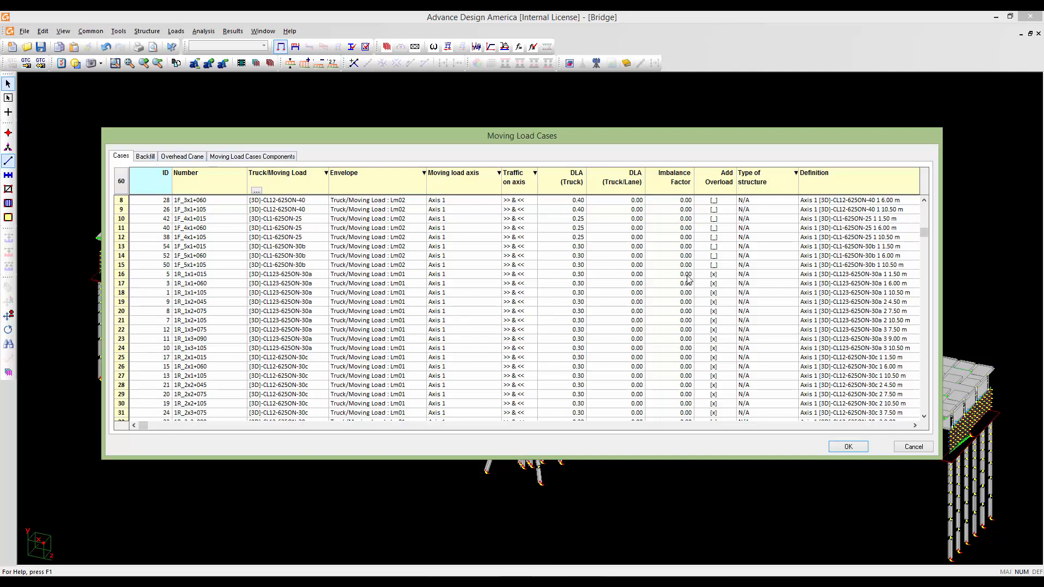
scroll(494, 322, up, 3)
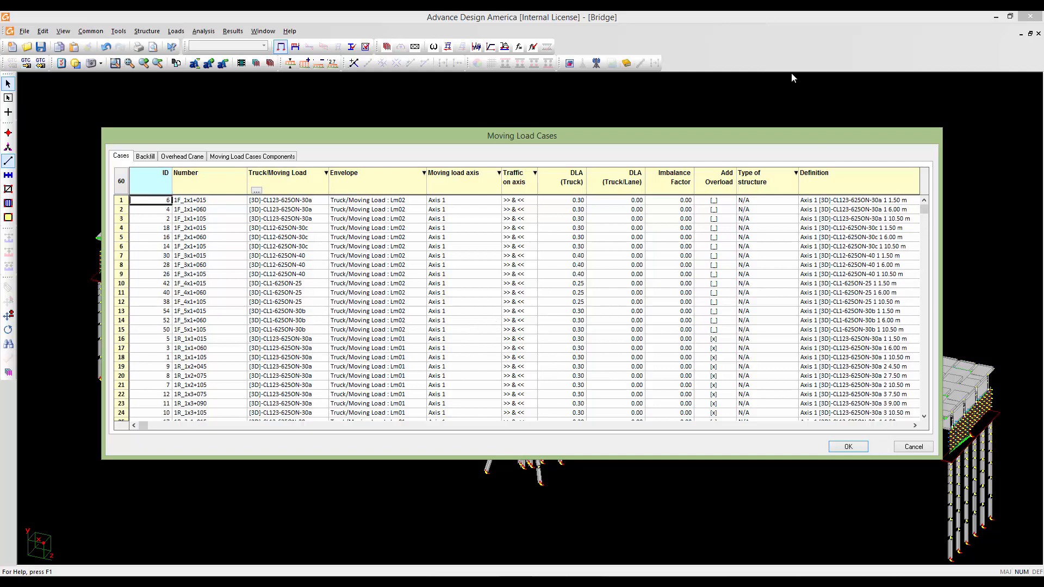
drag(764, 136, 763, 127)
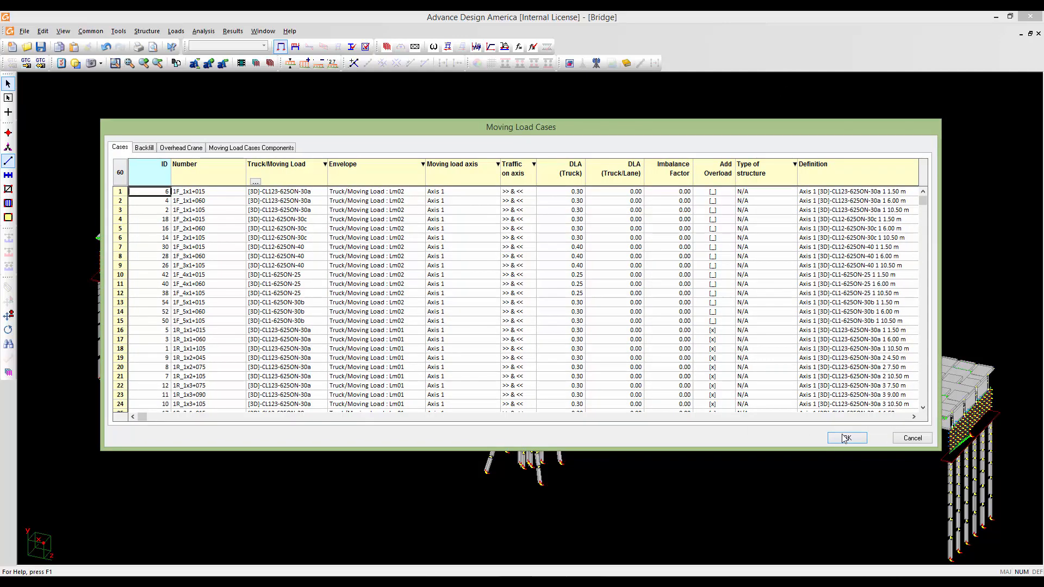
click(844, 439)
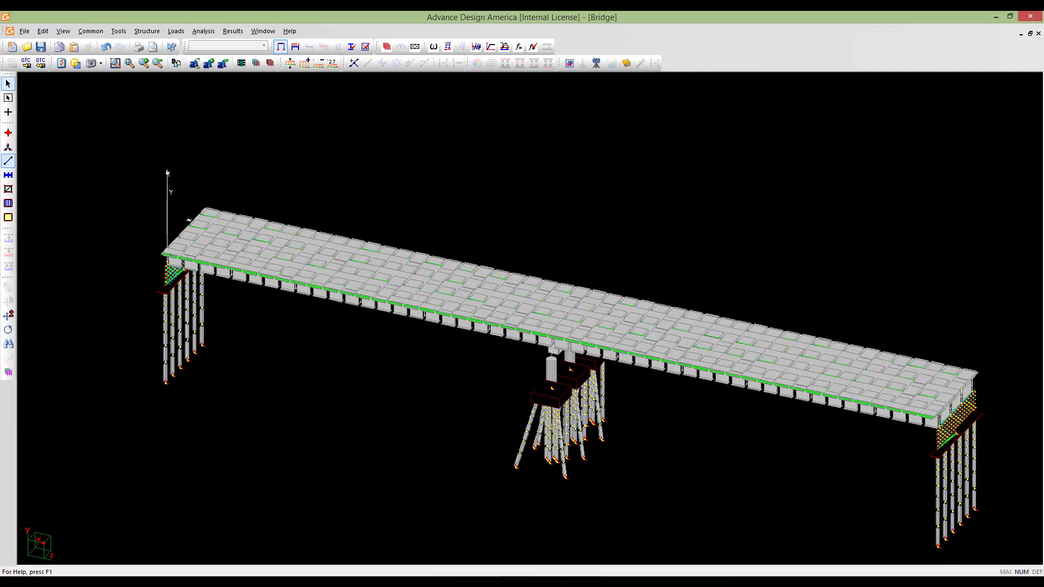
- Display the path of moving load case 1R_4x3+105 on the bridge deck together with the moving load axis
key(F4)
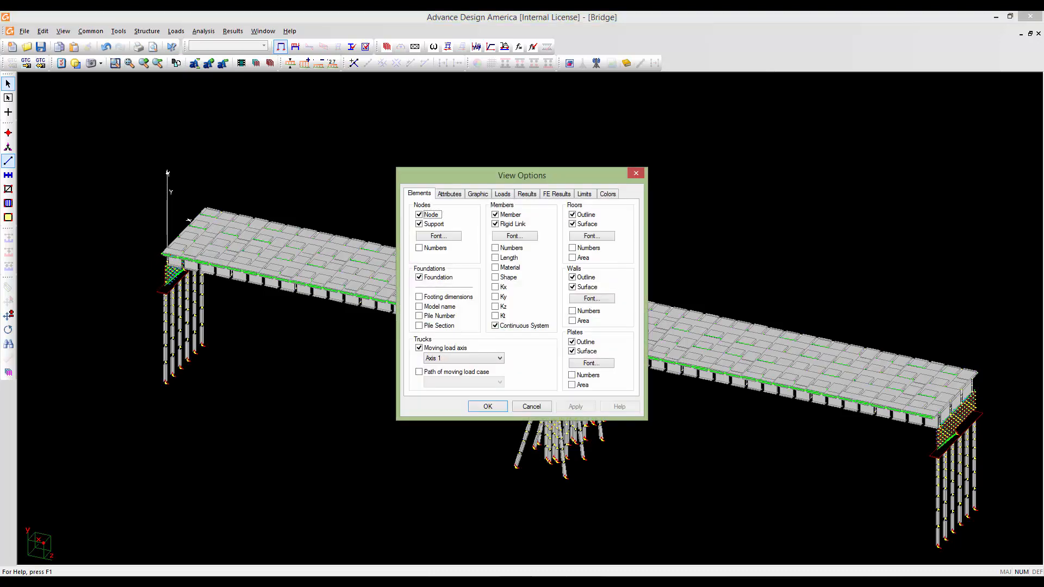
click(419, 347)
click(418, 372)
click(499, 383)
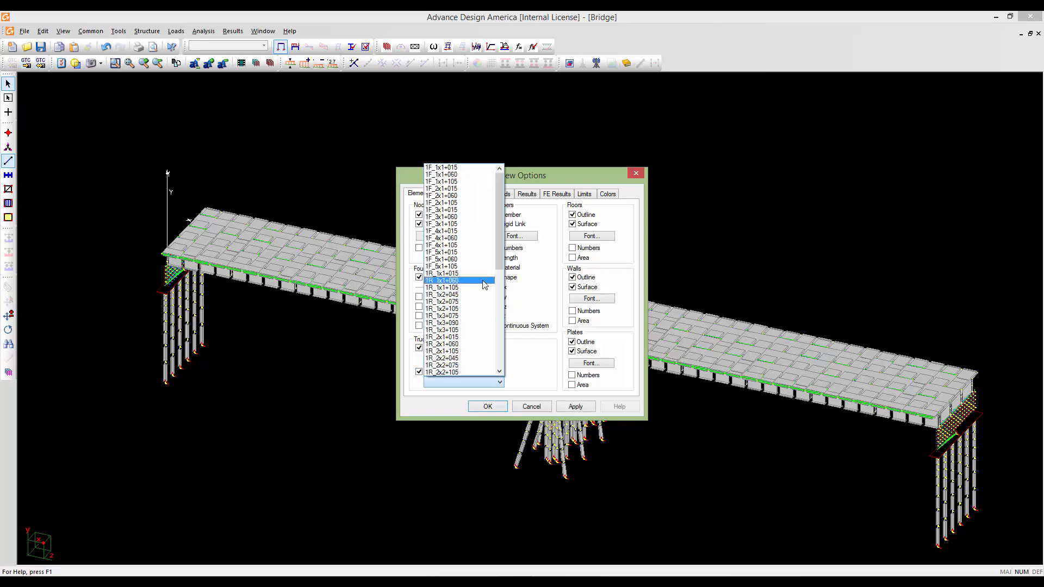
scroll(481, 294, down, 10)
scroll(475, 311, up, 9)
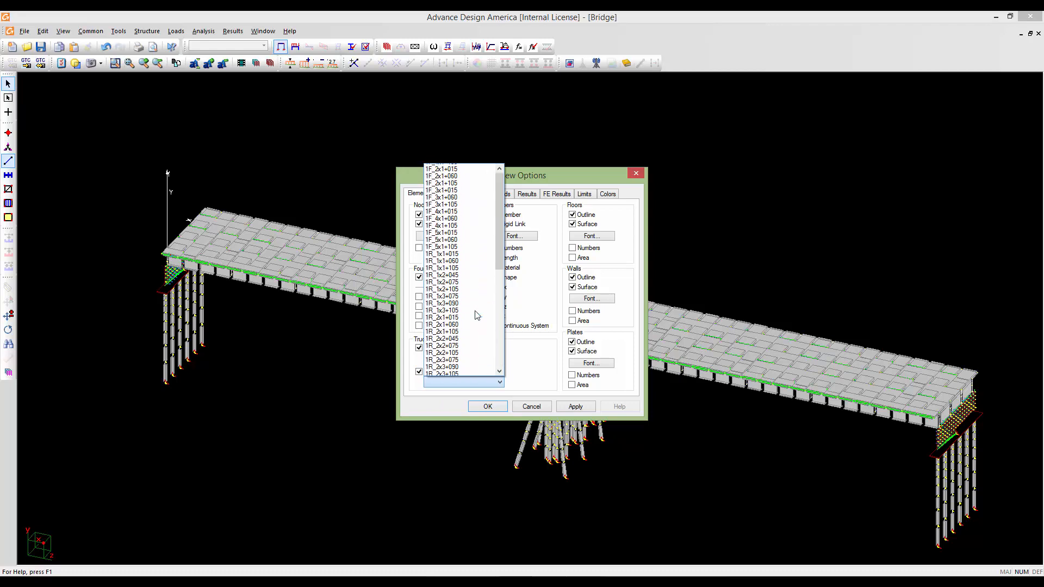
scroll(475, 311, down, 10)
scroll(477, 315, down, 2)
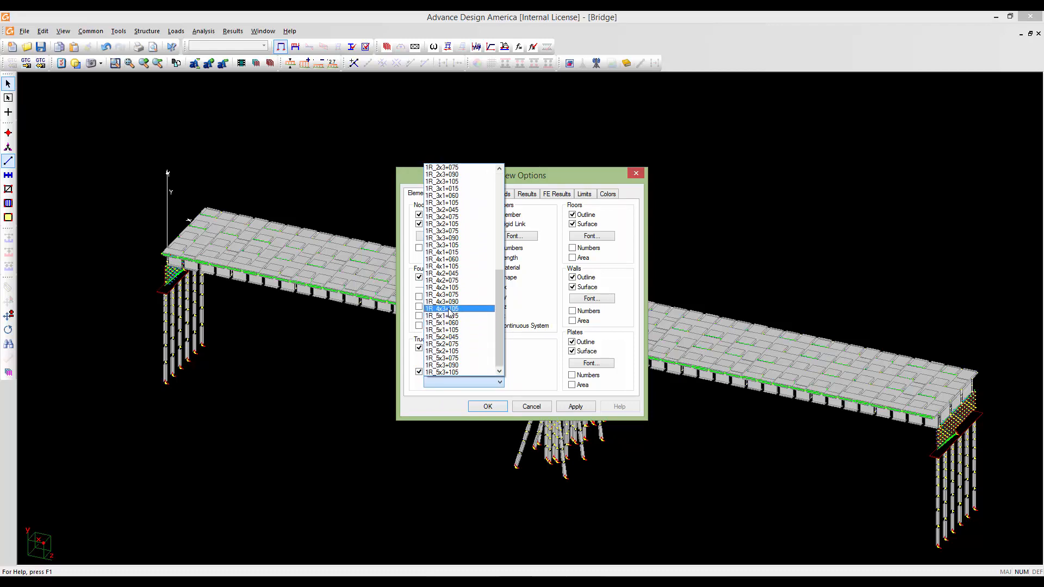
click(452, 309)
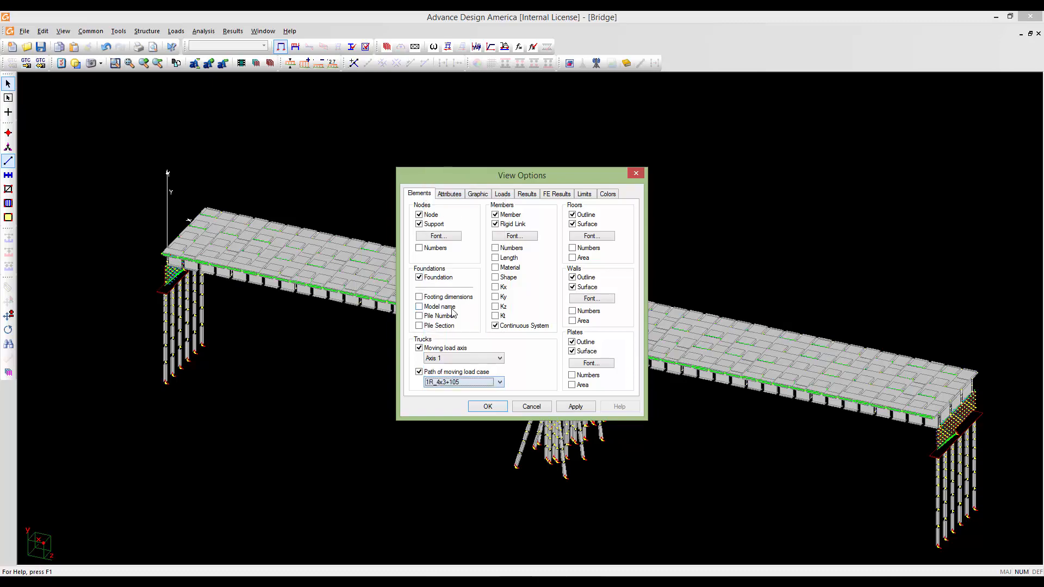
click(488, 406)
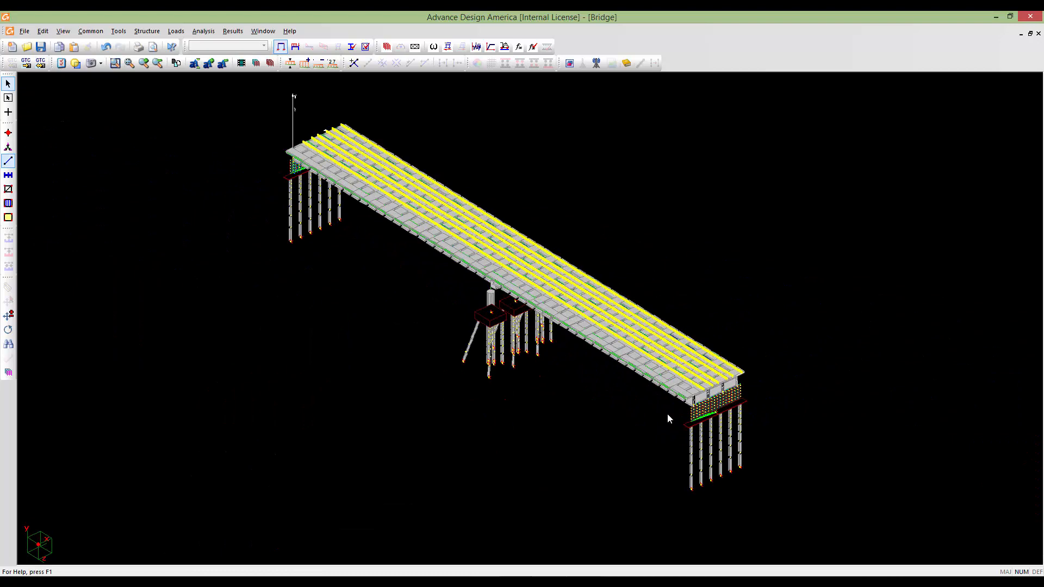
scroll(706, 337, up, 5)
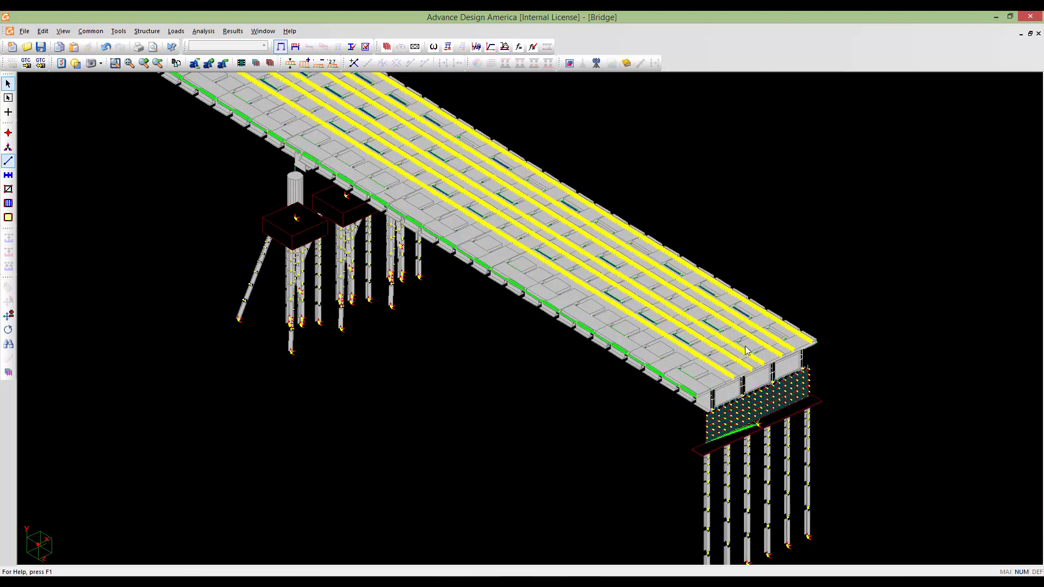
- Display the path of moving load case 1R_3x2+105 on the bridge deck instead of the current case
middle_drag(744, 346, 604, 393)
scroll(593, 389, up, 2)
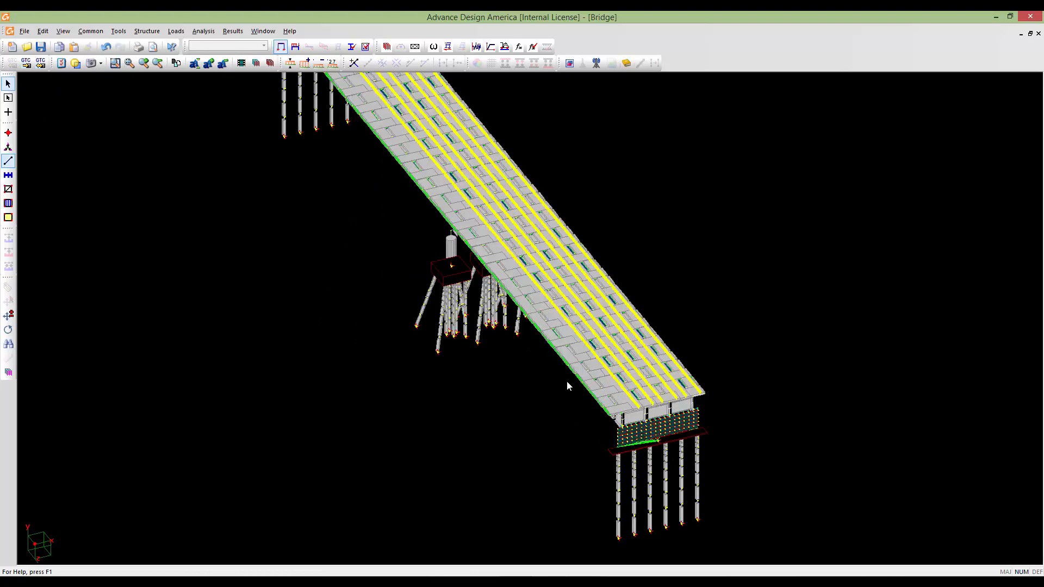
scroll(563, 381, down, 2)
middle_drag(498, 345, 521, 347)
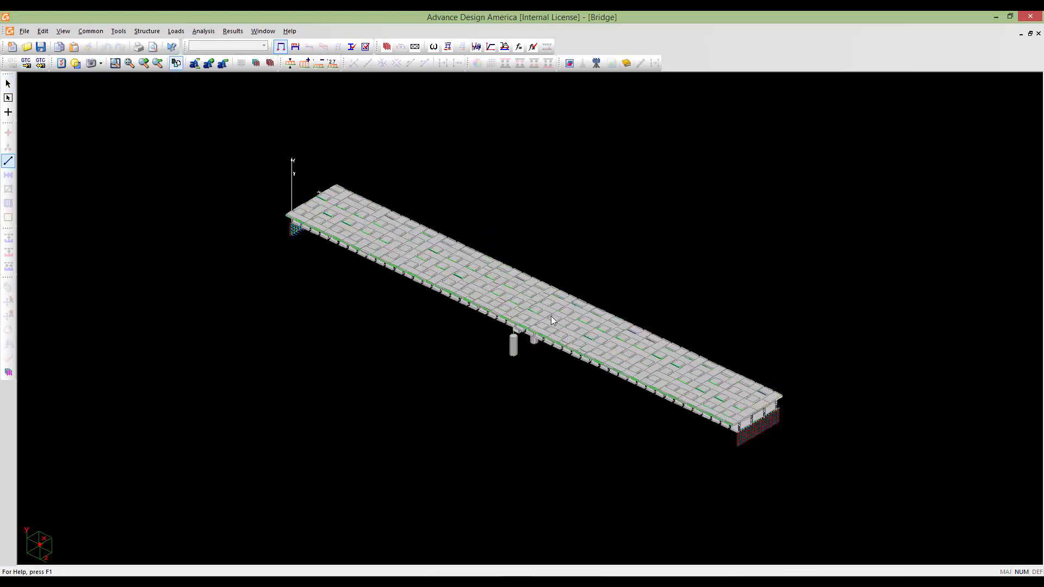
scroll(551, 318, up, 3)
right_click(551, 317)
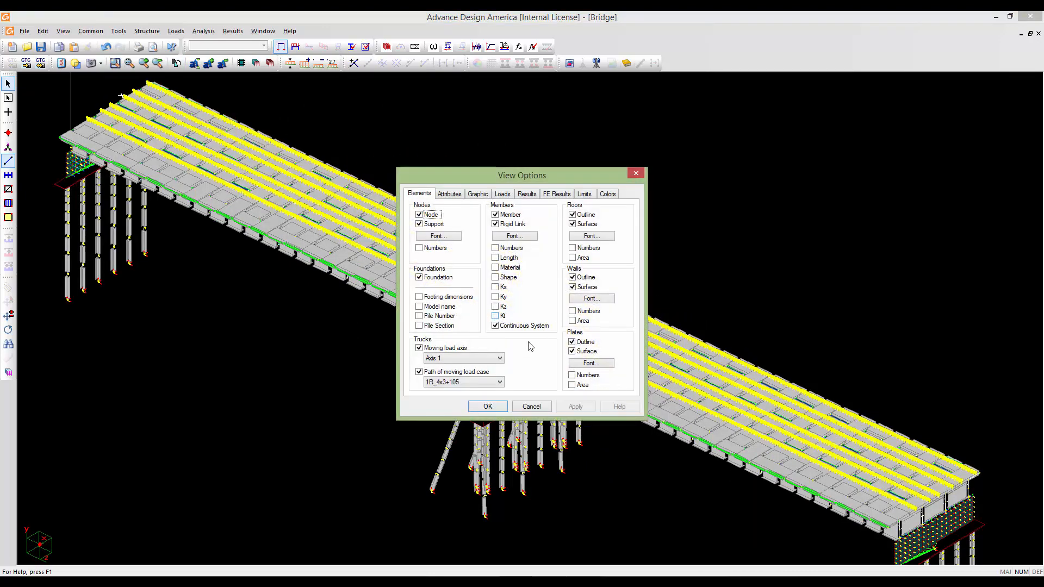
click(482, 384)
scroll(477, 304, up, 3)
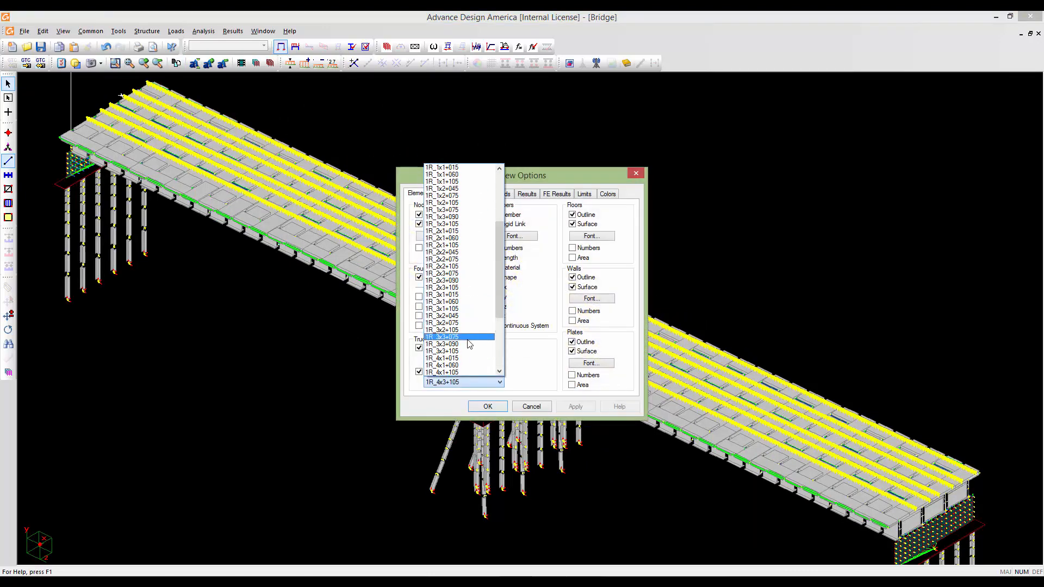
click(468, 330)
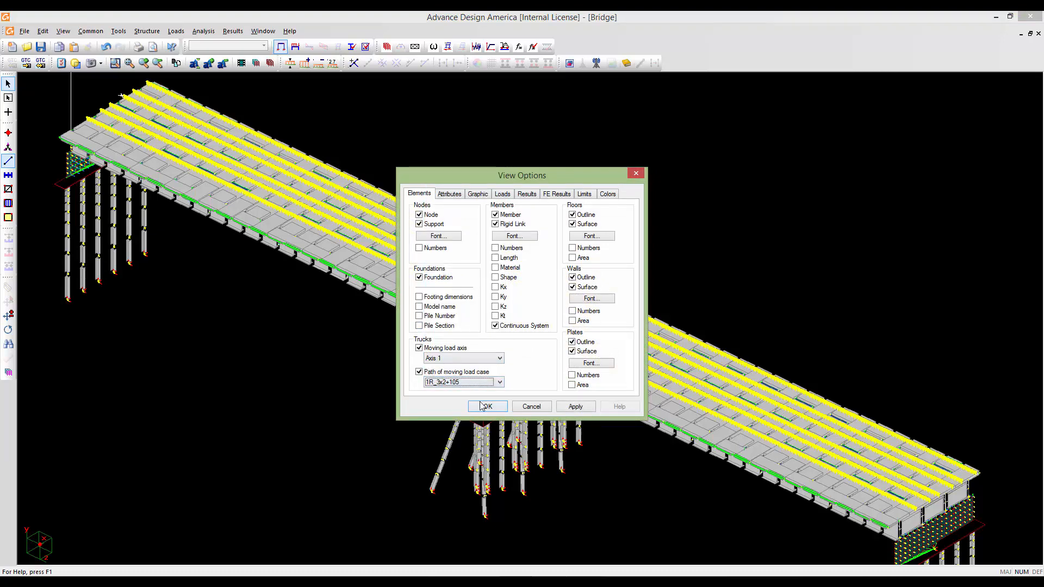
click(482, 405)
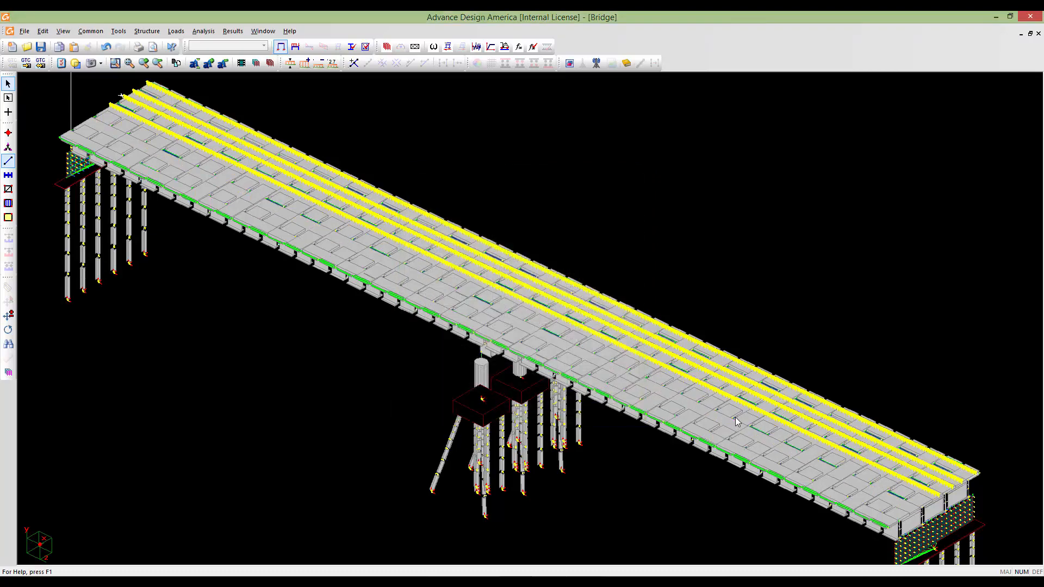
- Examine the displayed moving load paths along the deck and their position relative to the load axis
scroll(737, 421, down, 1)
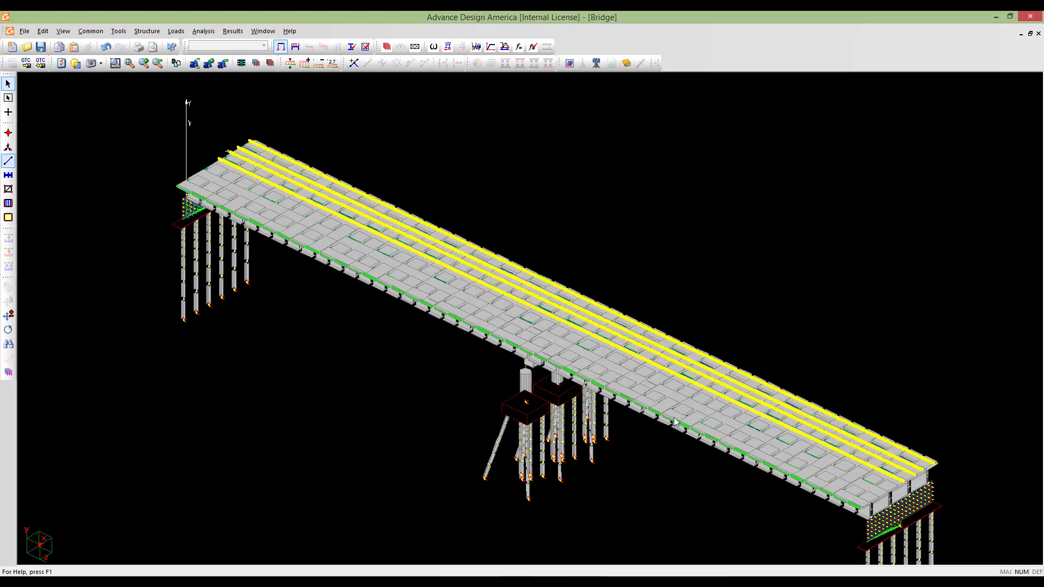
scroll(674, 412, down, 1)
middle_drag(674, 408, 631, 378)
middle_drag(650, 333, 646, 341)
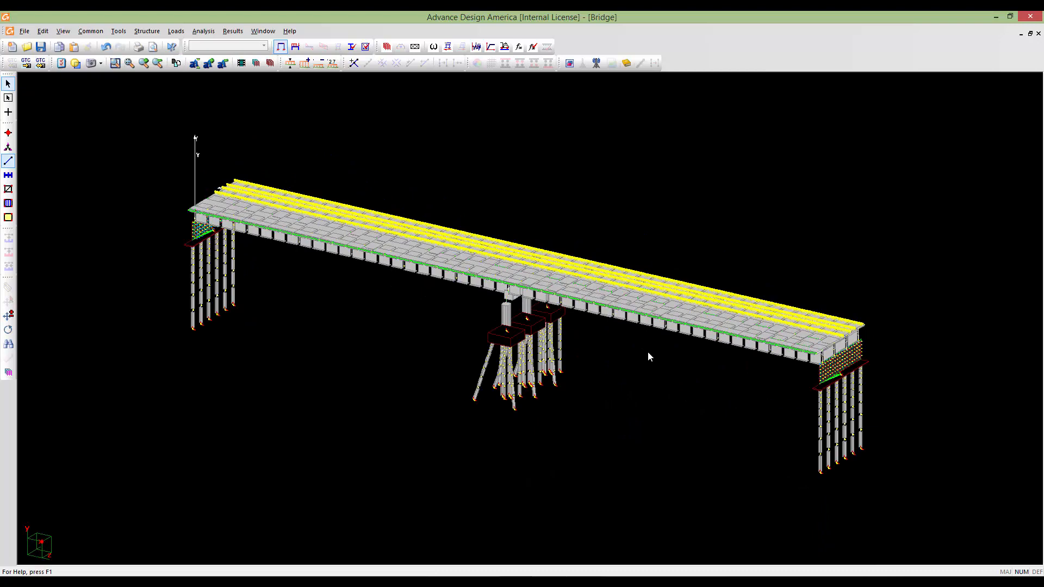
middle_drag(706, 355, 682, 362)
scroll(677, 368, up, 2)
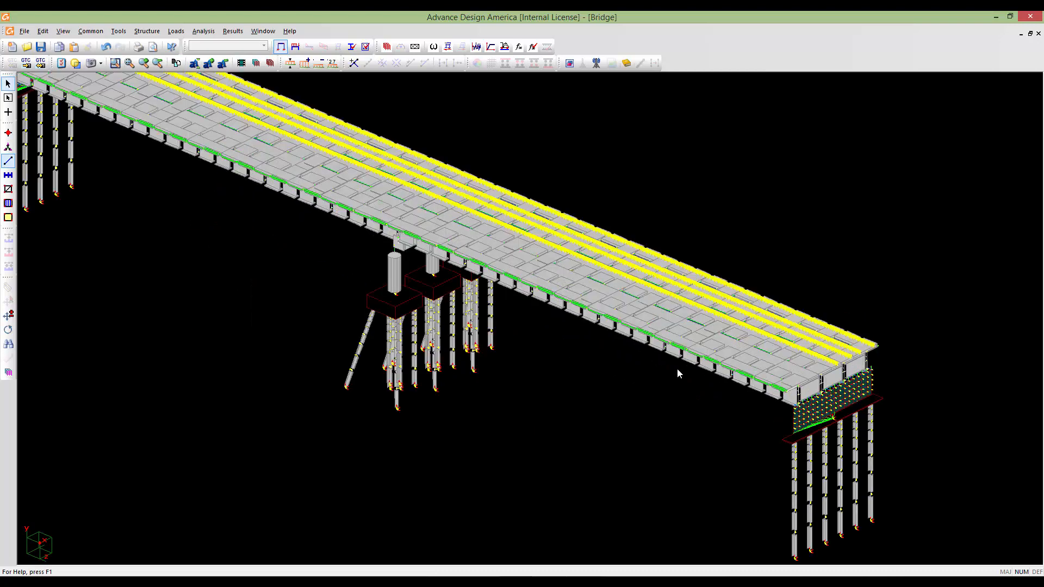
scroll(678, 364, down, 2)
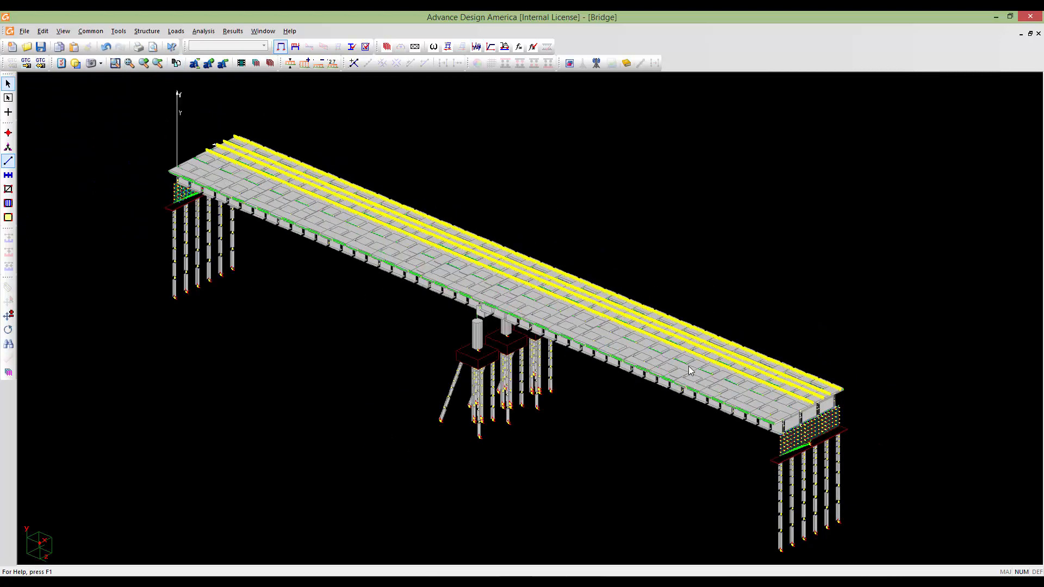
scroll(689, 370, down, 1)
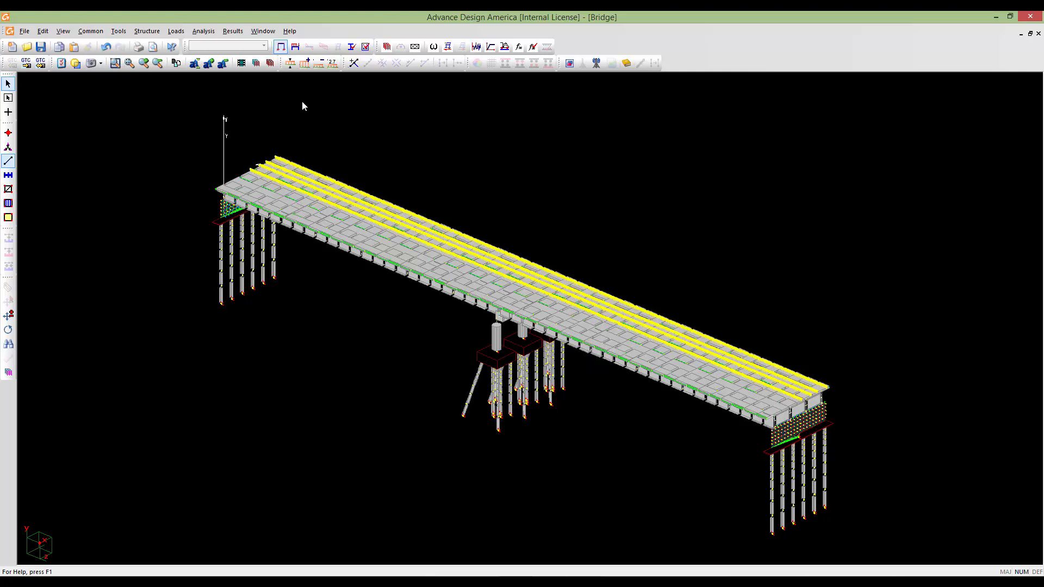
- Set up load combination generation to CAN/CSA-S6-00/06 (Canada), with an envelope per combination type and the moving load envelope (Lm) included
click(176, 32)
mouse_move(211, 61)
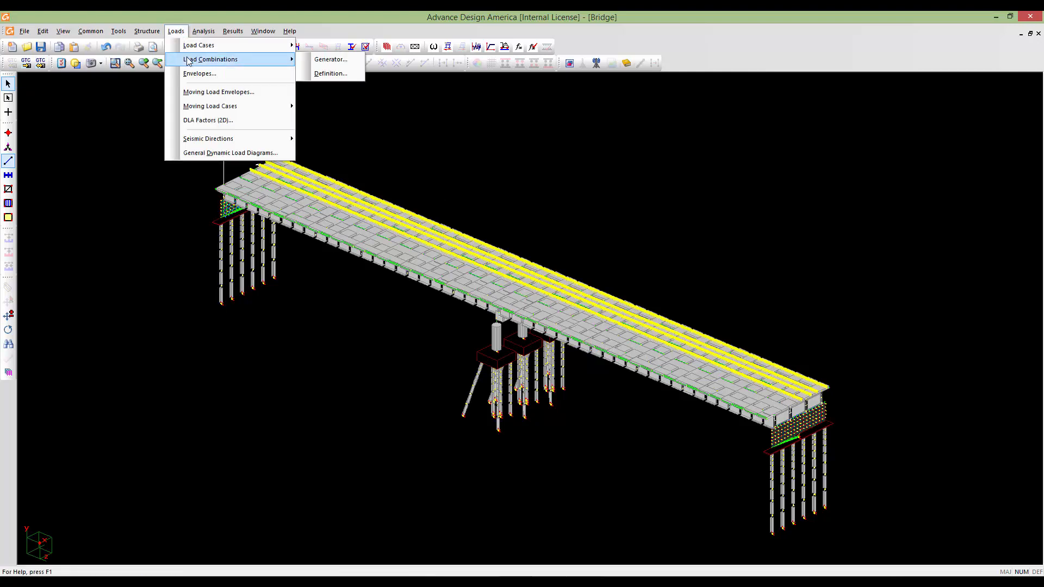
click(331, 60)
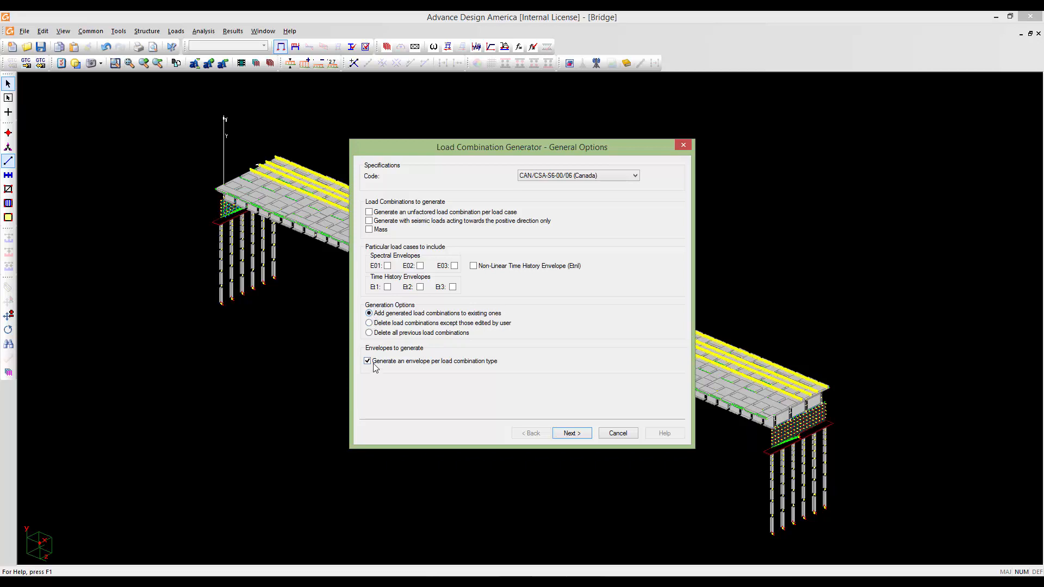
click(563, 433)
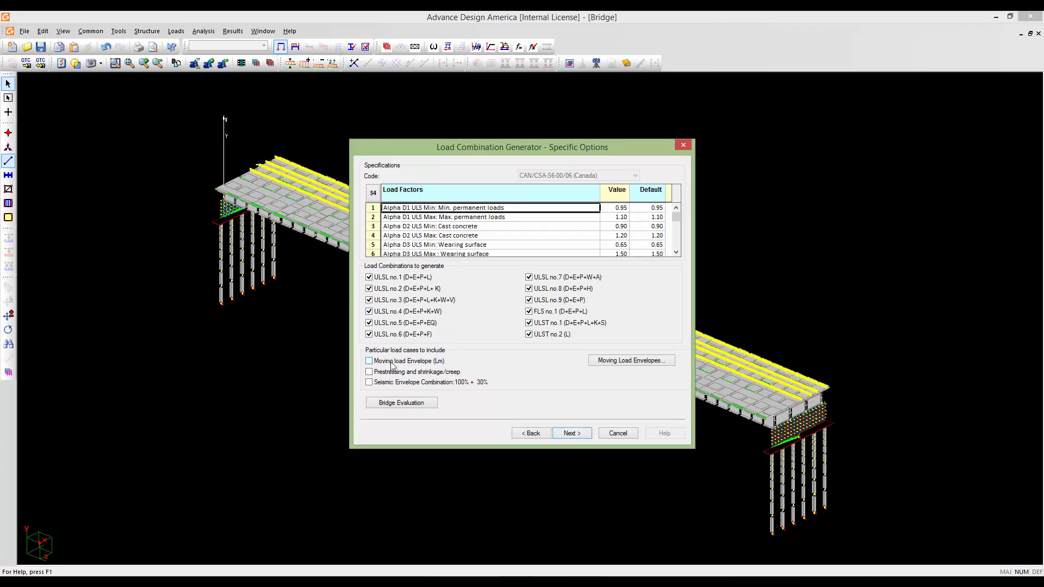
click(369, 362)
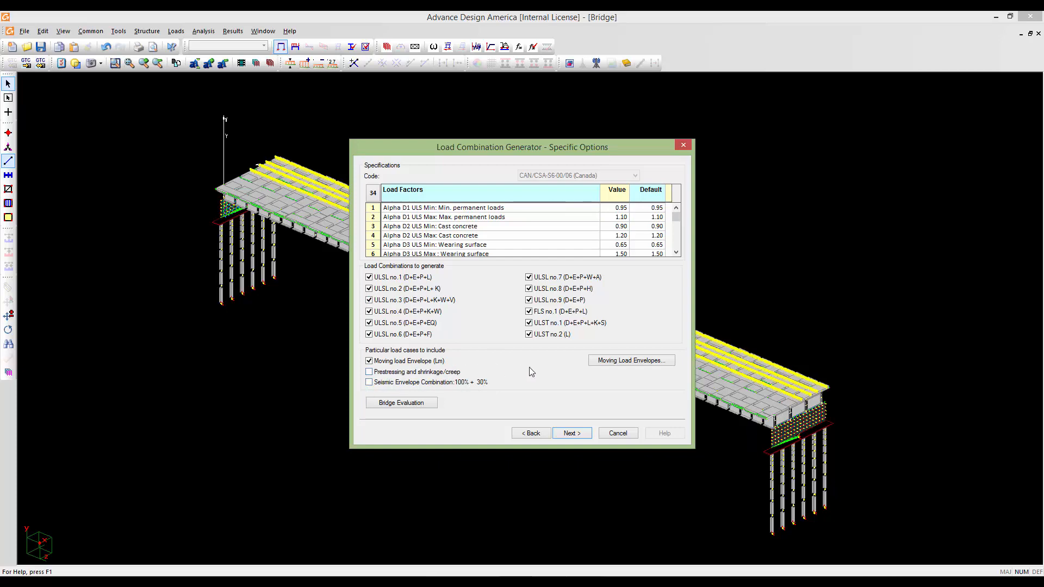
- Reinitialize the moving load envelope definitions to CAN/CSA-S6-00/06 (Canada) and accept them
click(615, 361)
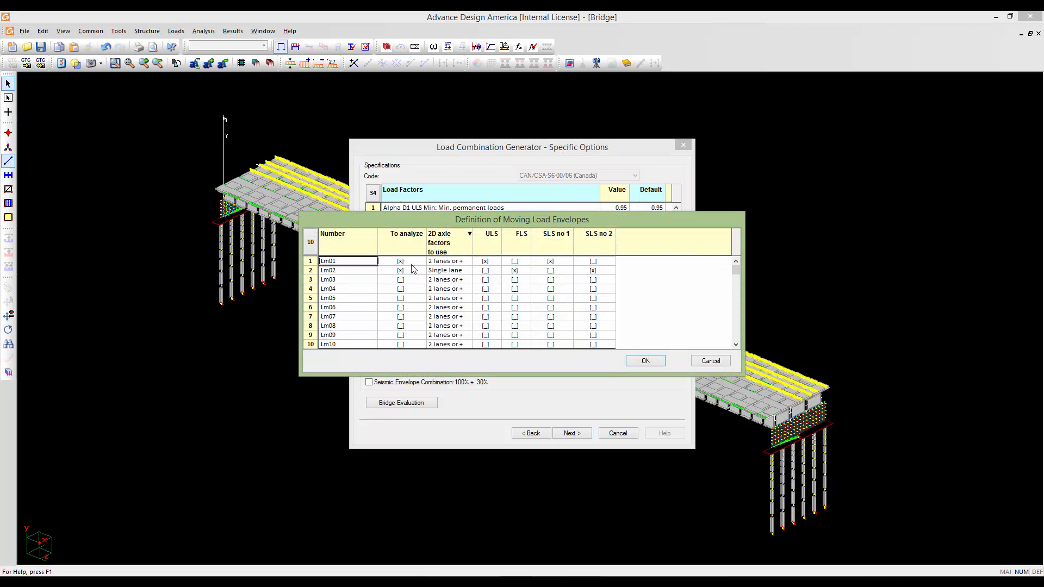
right_click(356, 261)
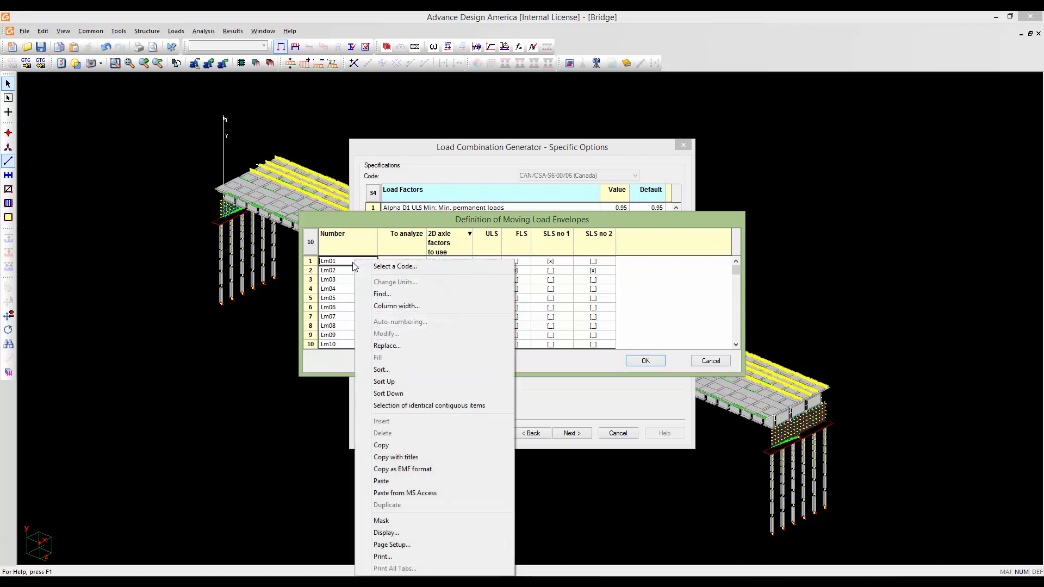
click(381, 266)
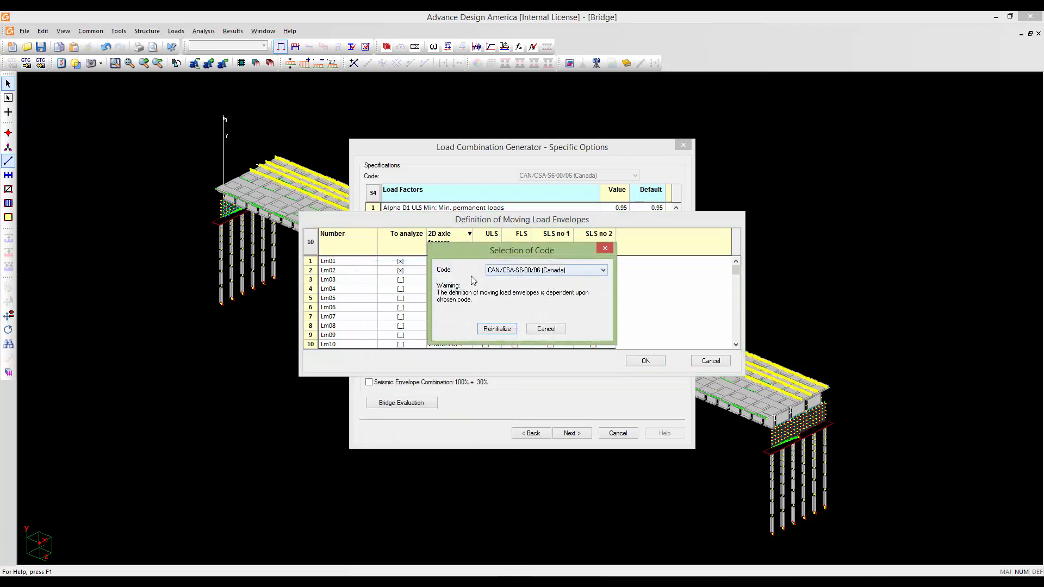
click(497, 329)
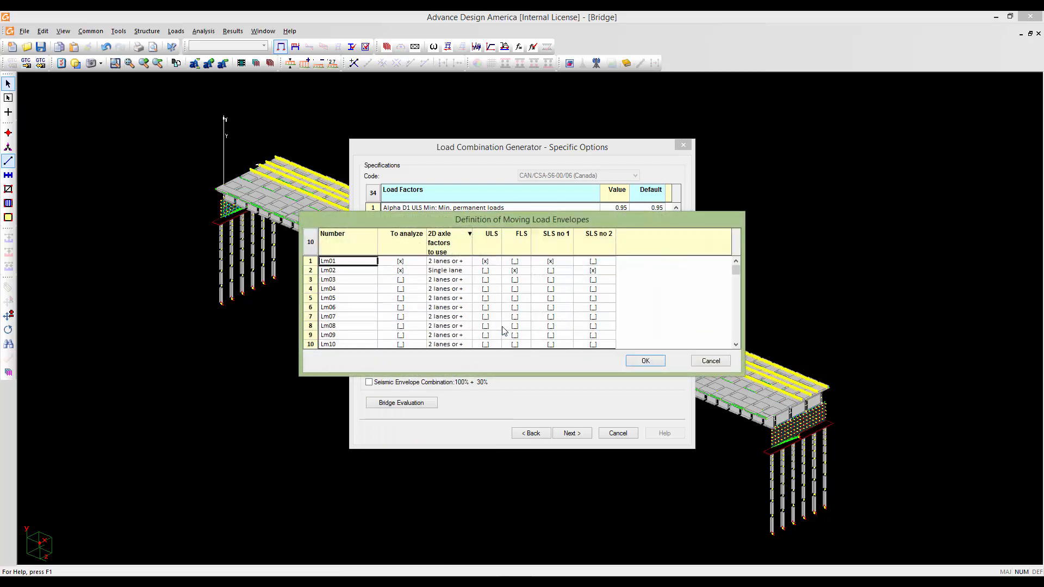
click(644, 361)
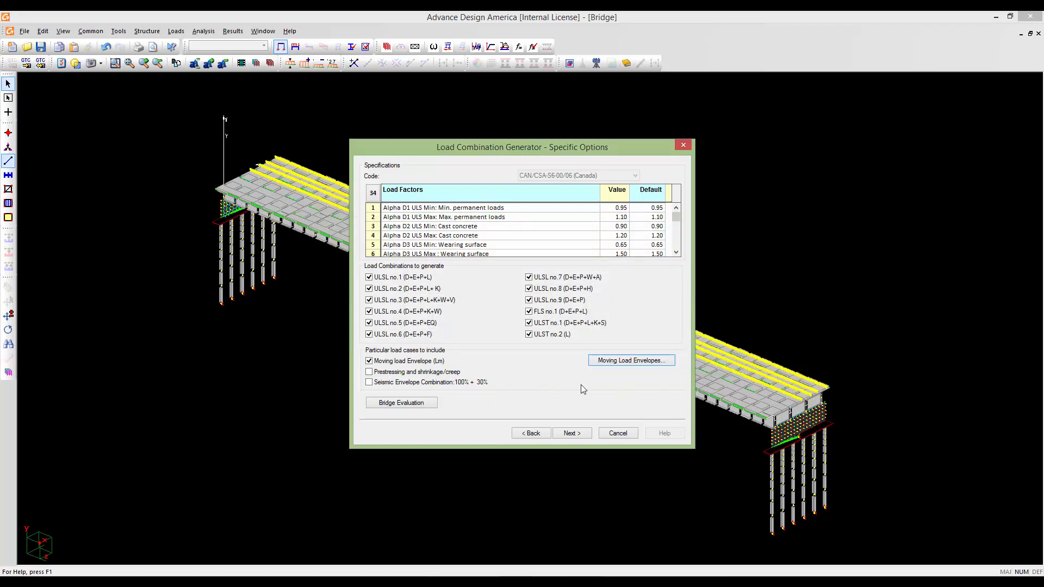
- Review the proposed ULS 1 to ULS 4 combinations and the load case aliases, and generate all listed load combinations
click(578, 432)
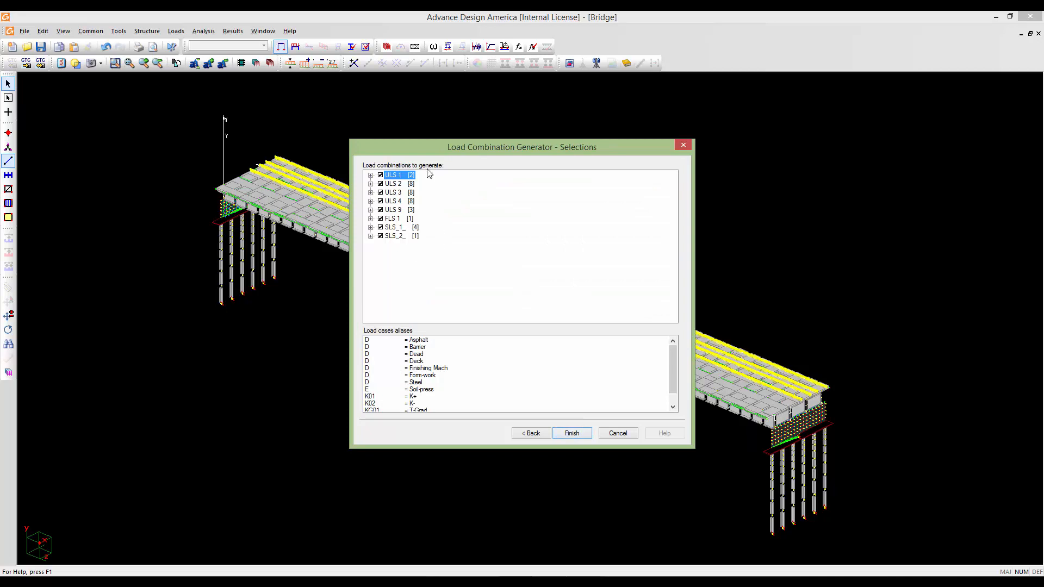
click(370, 175)
click(370, 201)
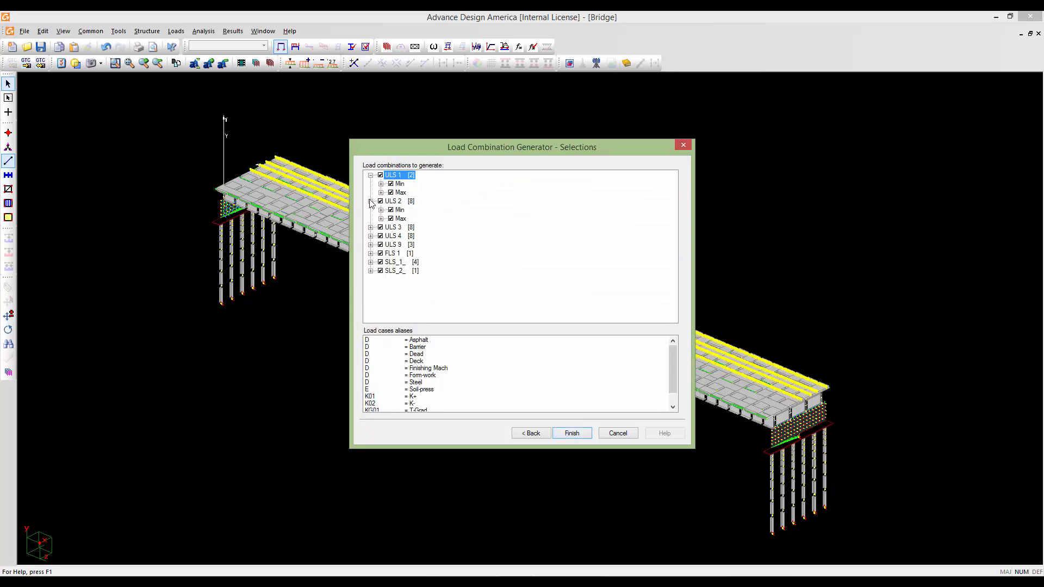
click(370, 227)
click(370, 253)
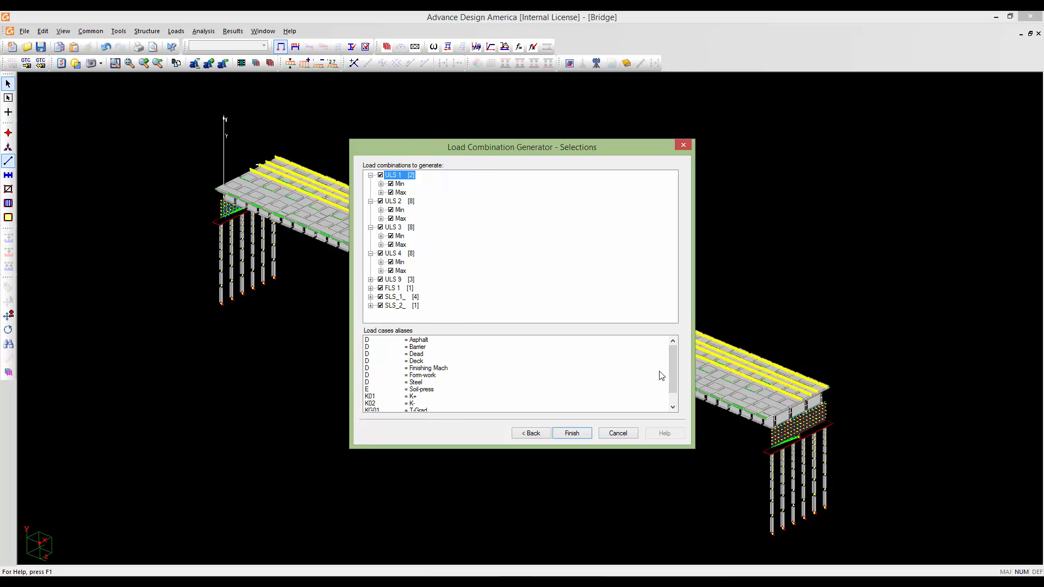
drag(674, 371, 674, 384)
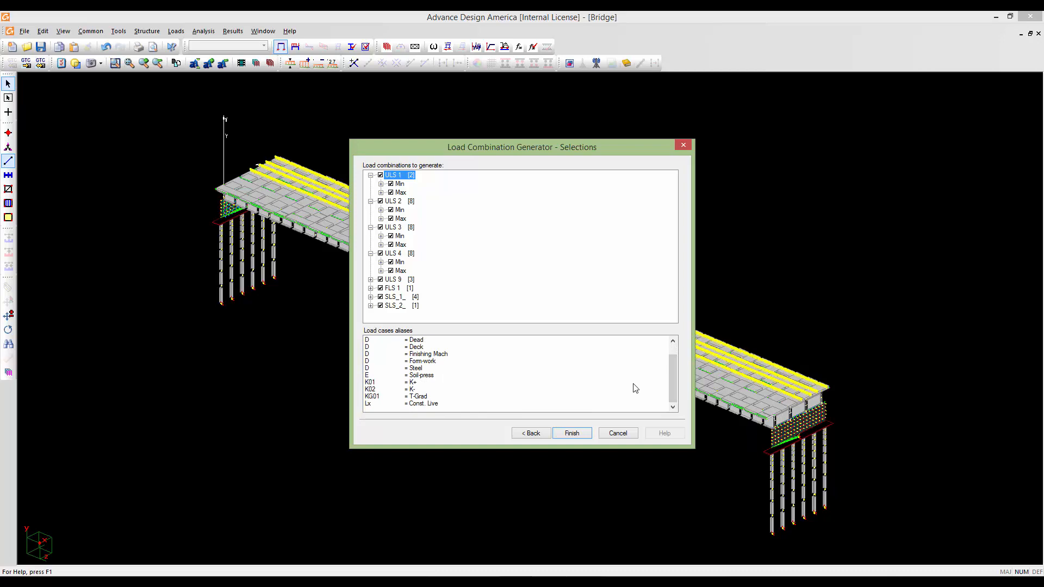
drag(670, 392, 671, 364)
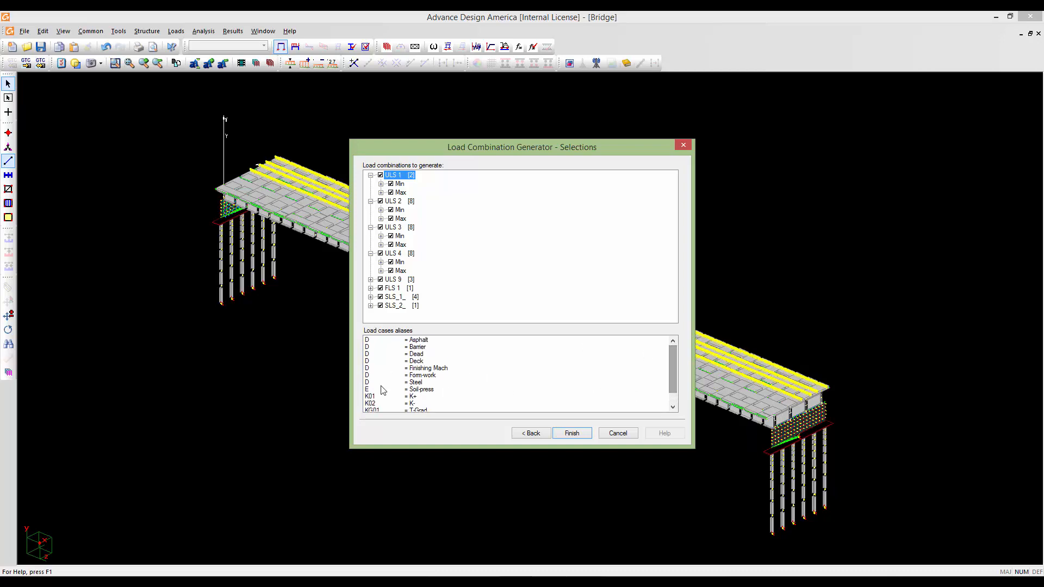
click(564, 433)
- Review the generated load combinations with their statuses and definitions, and accept the table
scroll(816, 198, down, 1)
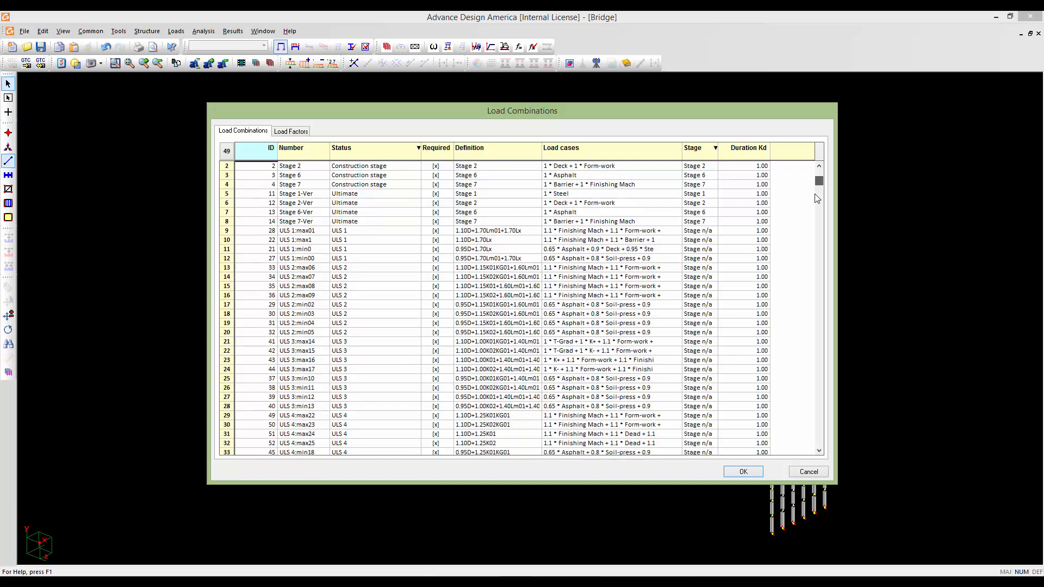
drag(815, 194, 804, 289)
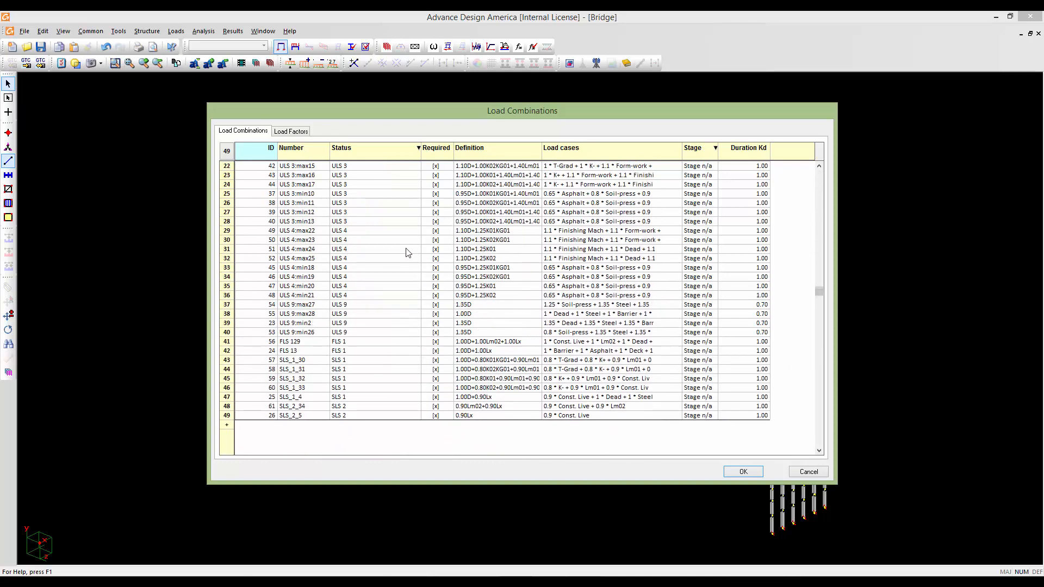
scroll(474, 329, up, 3)
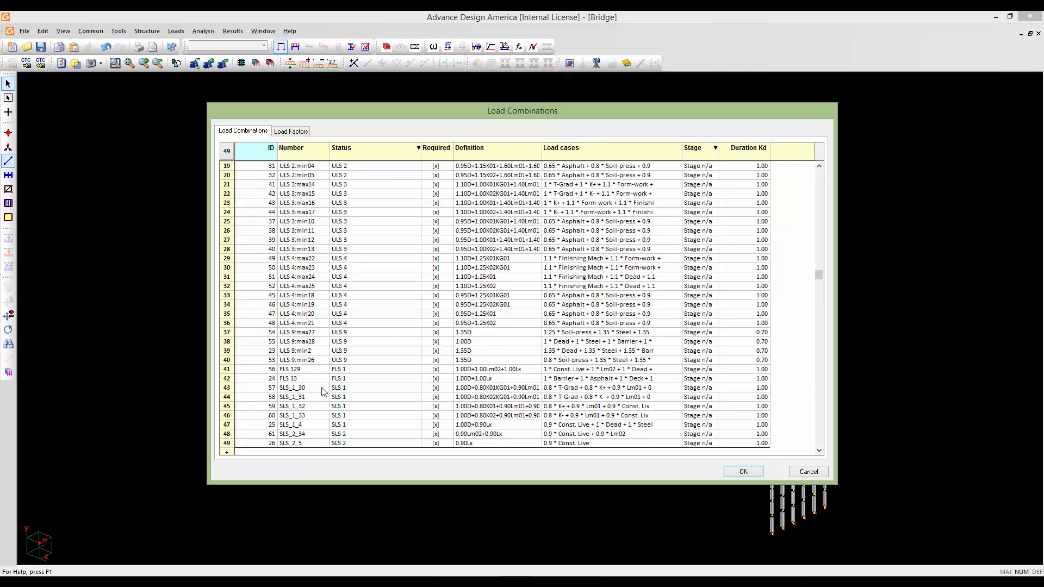
scroll(347, 299, up, 3)
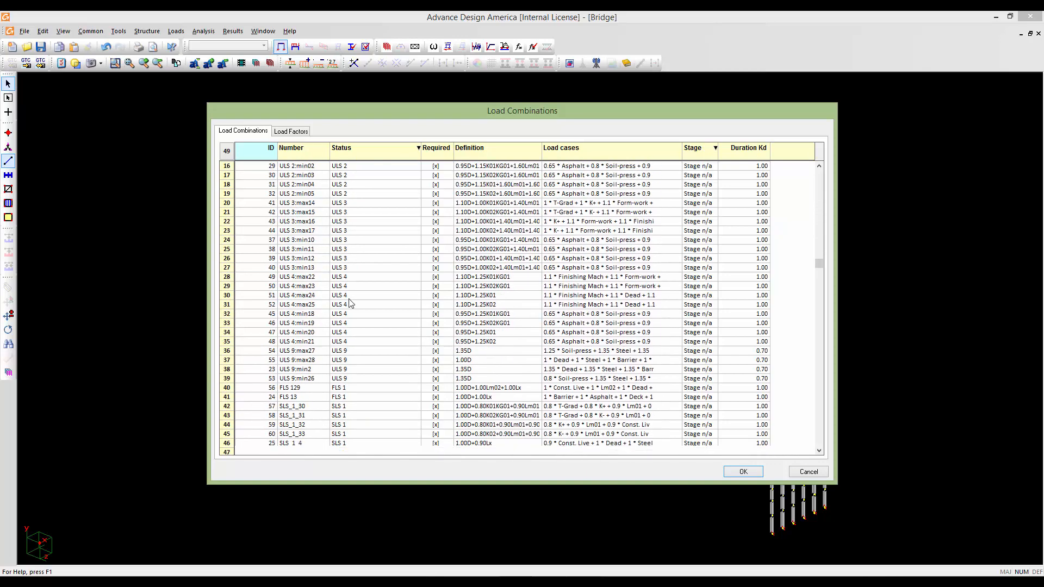
scroll(350, 303, up, 5)
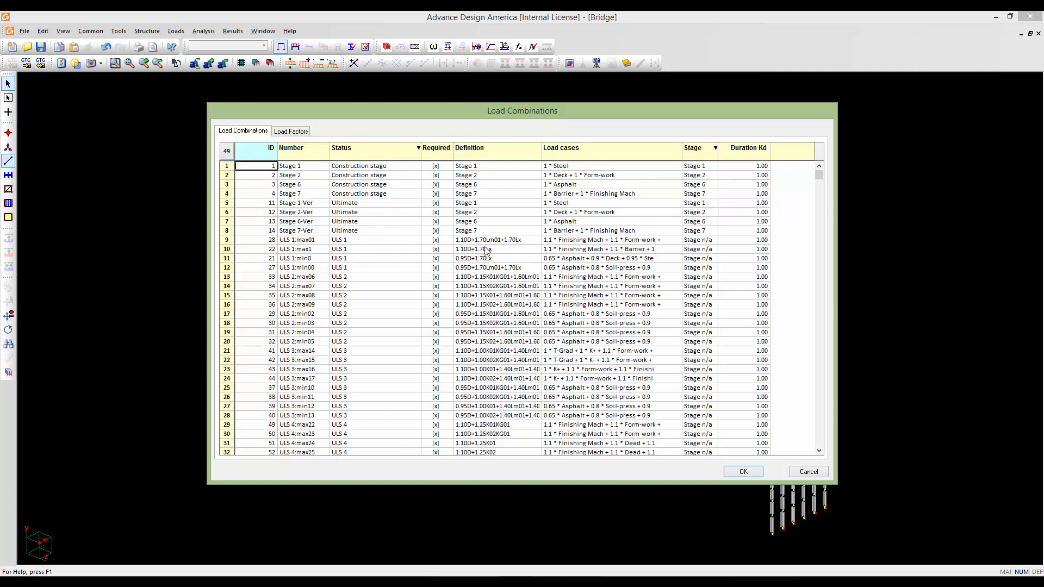
click(733, 473)
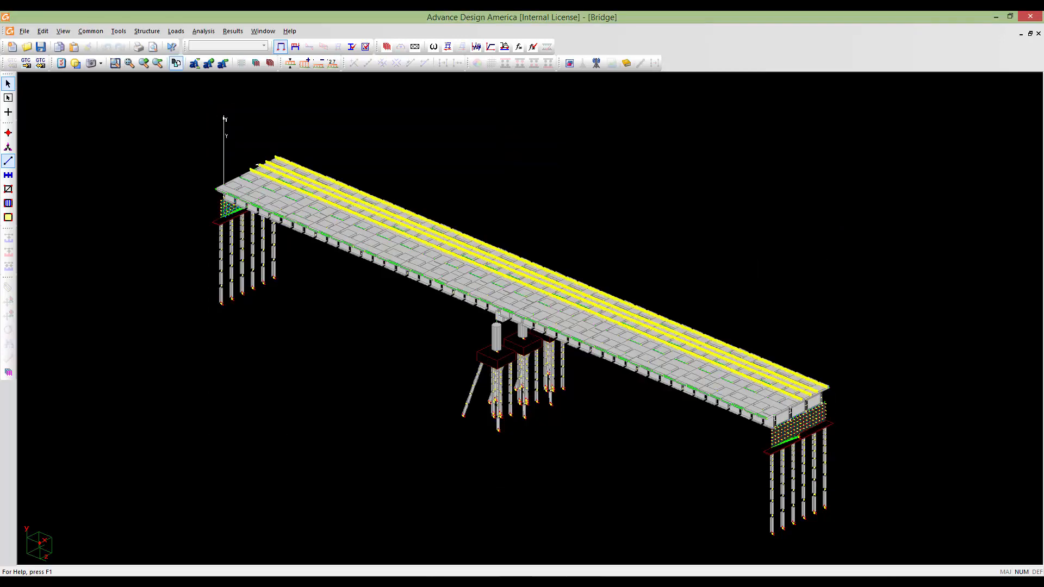
scroll(652, 442, down, 2)
scroll(670, 431, up, 3)
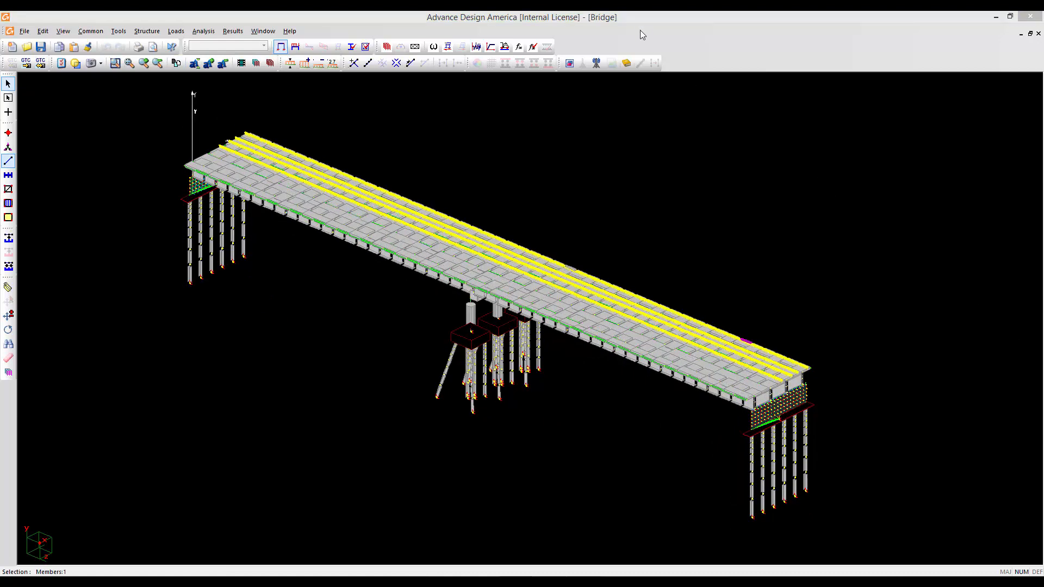
click(641, 31)
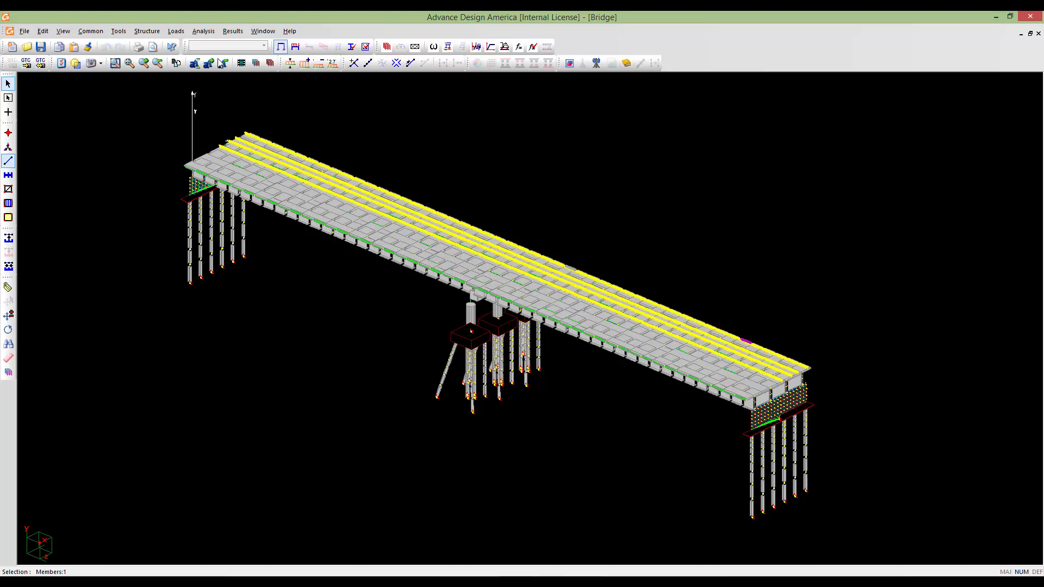
click(203, 31)
mouse_move(183, 31)
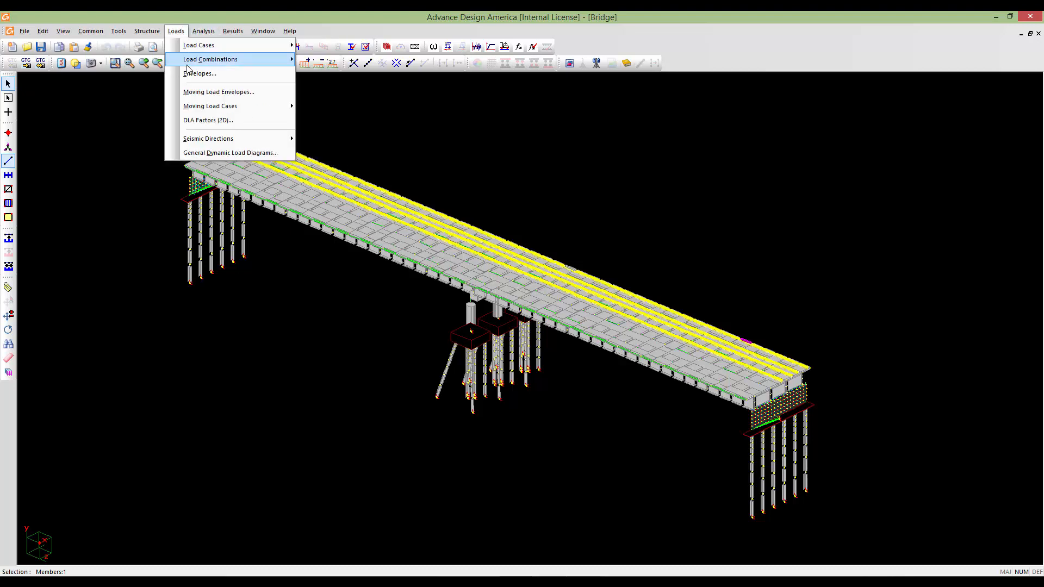
mouse_move(201, 111)
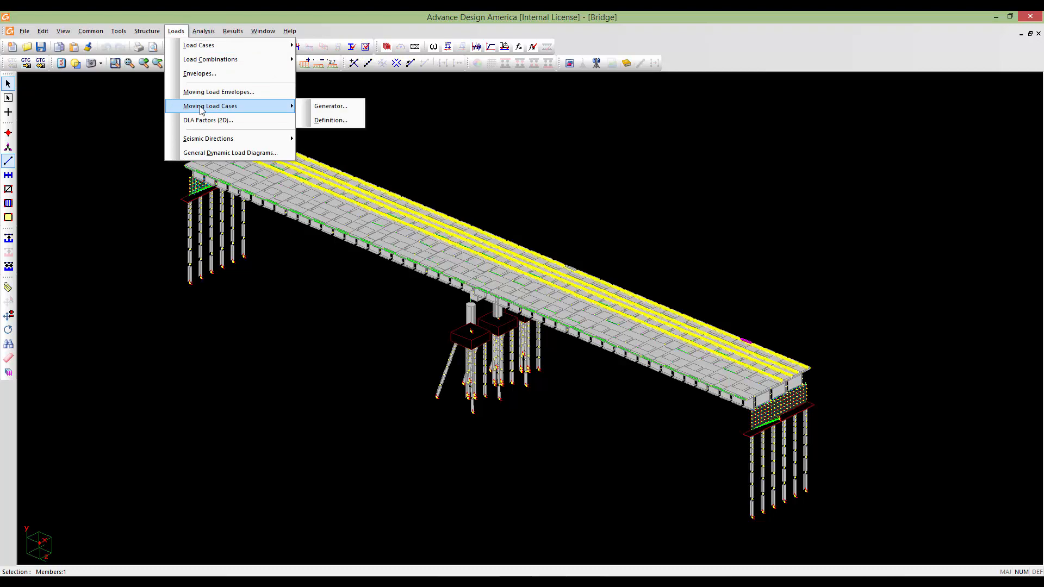
- Delete the first 50 moving load cases from the moving load case definitions, keeping only the last ten, and accept the table
click(322, 121)
scroll(382, 232, down, 14)
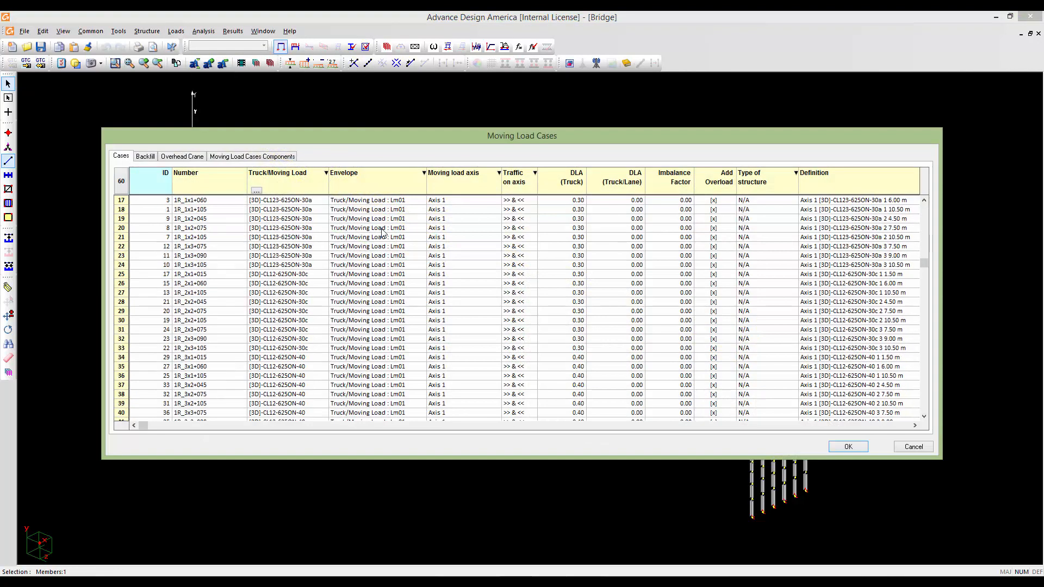
scroll(252, 270, up, 14)
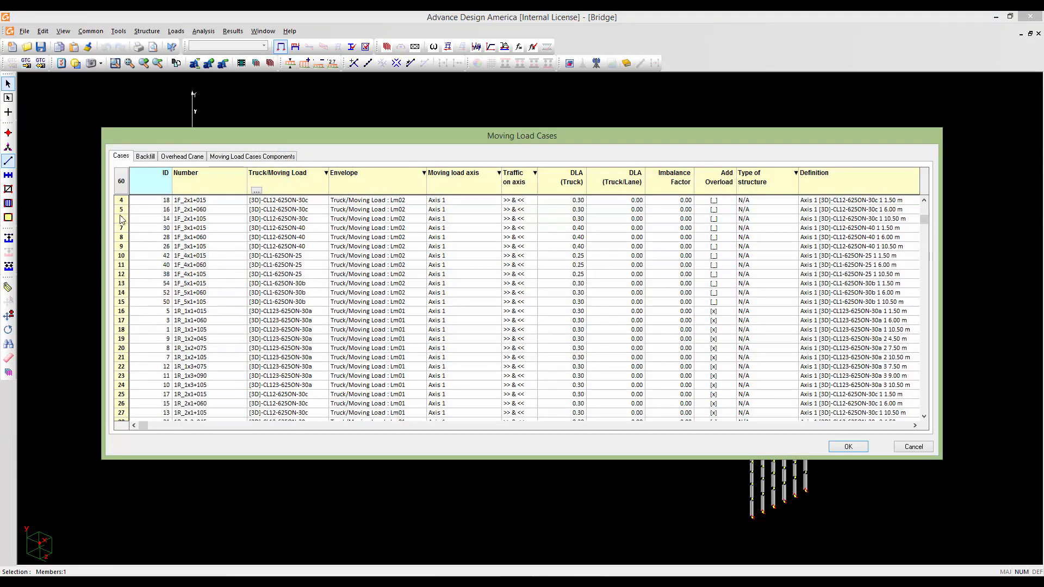
drag(122, 200, 152, 279)
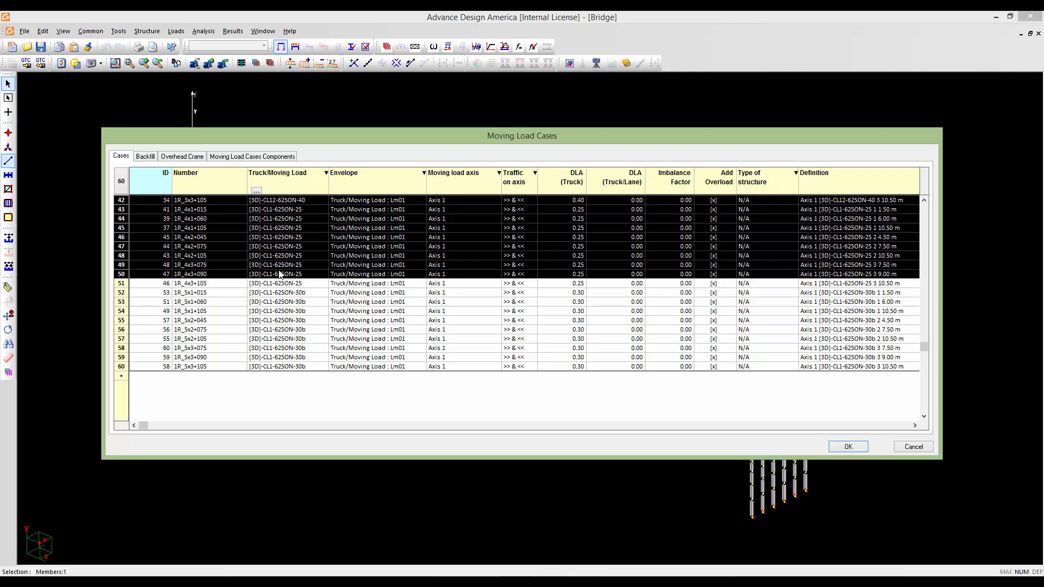
key(Delete)
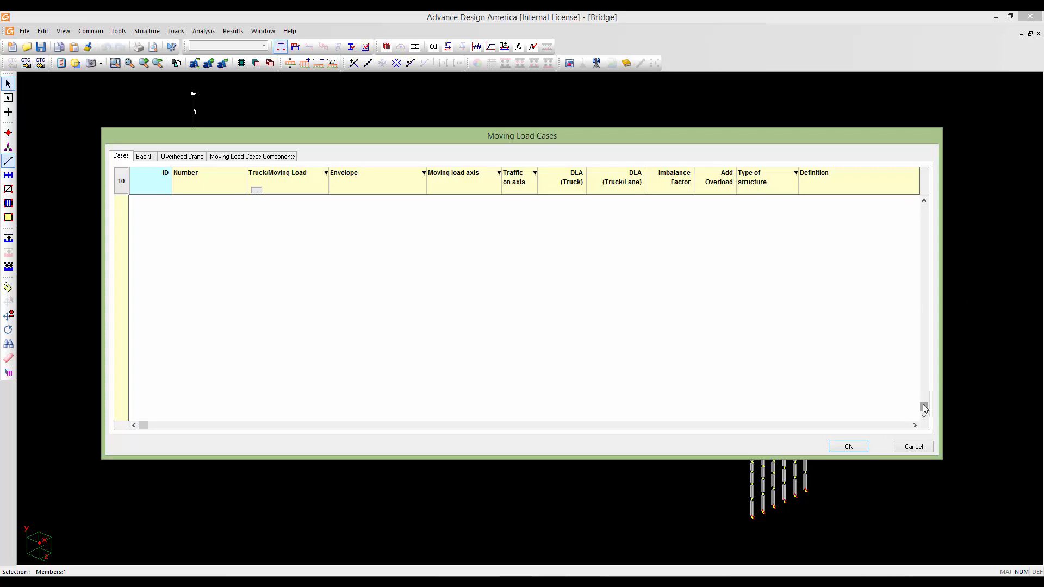
drag(924, 407, 923, 203)
click(849, 447)
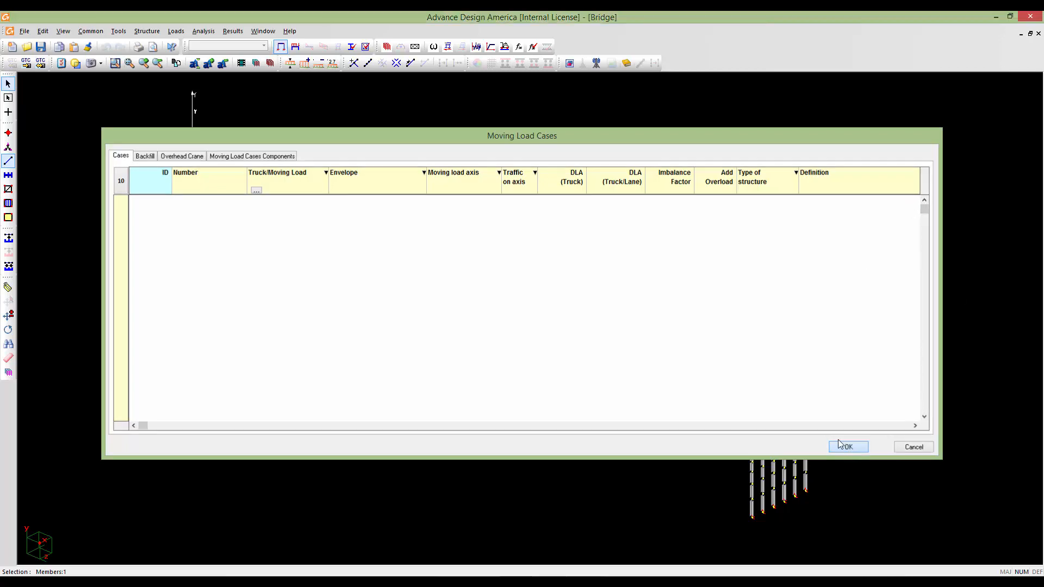
- Reopen the moving load case definitions, check the remaining cases, and accept the table
click(175, 31)
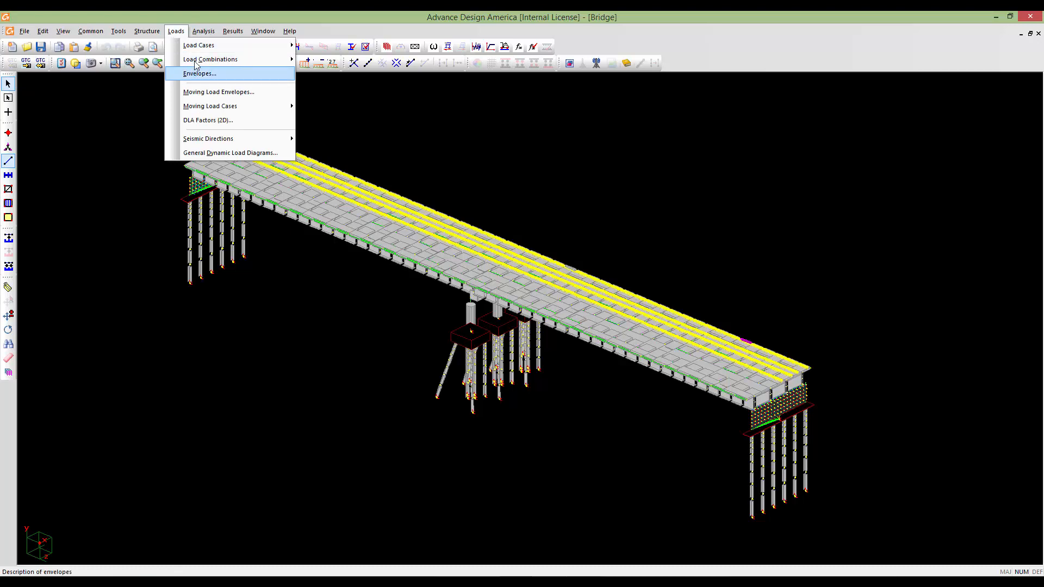
mouse_move(228, 106)
click(323, 119)
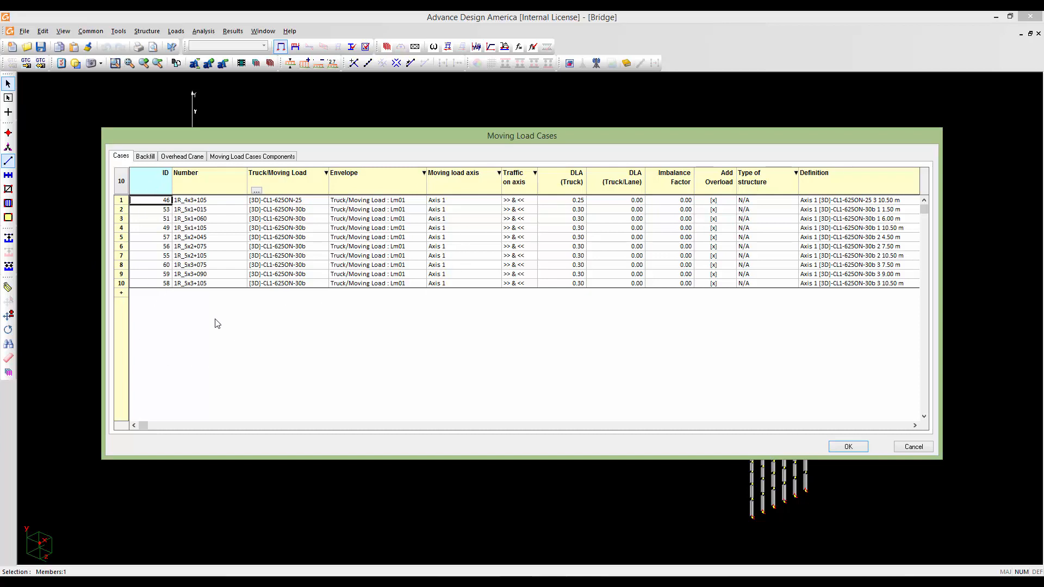
click(847, 447)
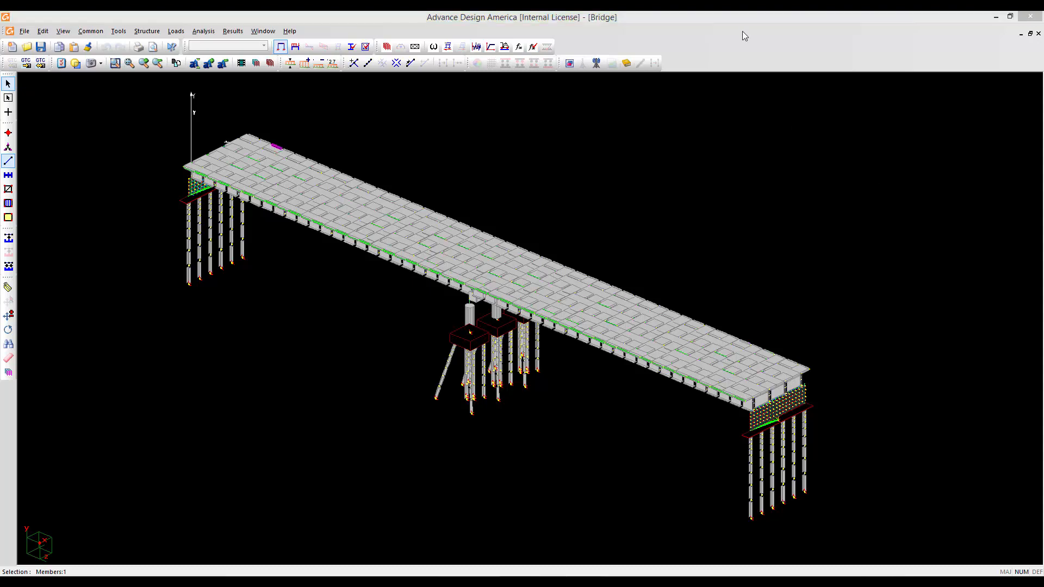
- Run the structure design with modal, spectral and moving load analysis at each cycle, and close the design window once the calculation is complete
click(727, 21)
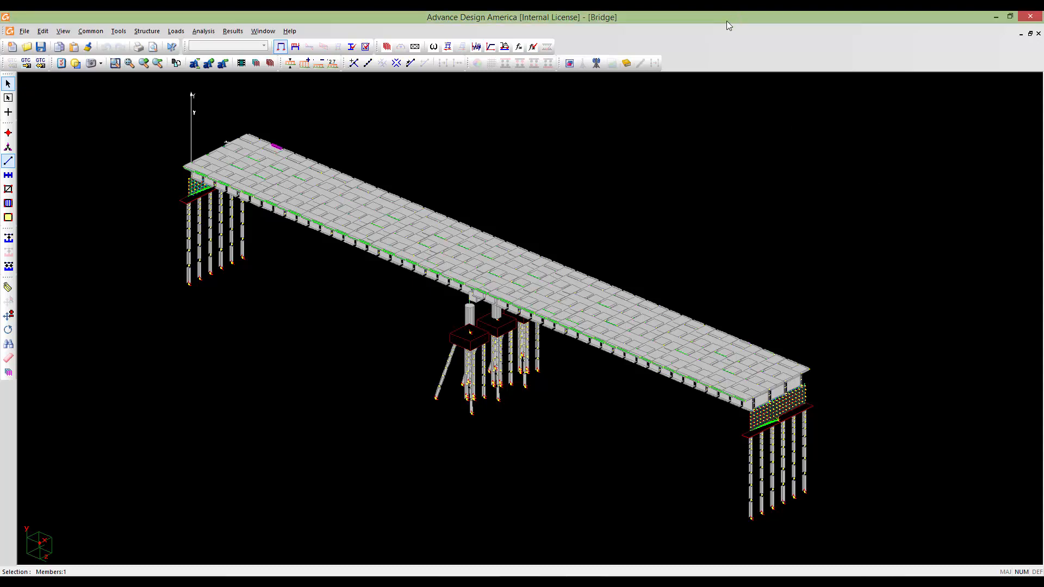
click(533, 48)
click(500, 321)
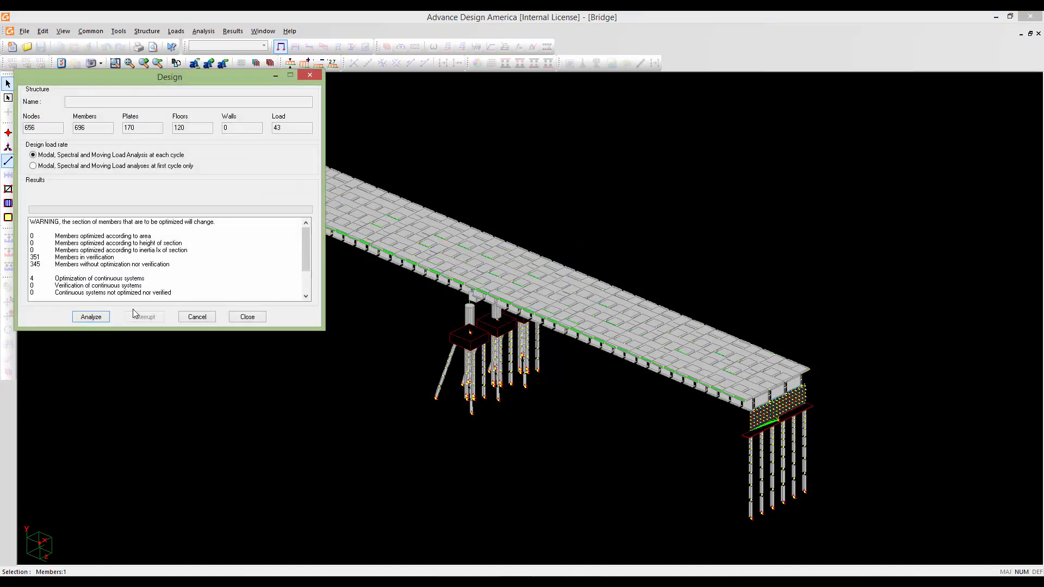
click(91, 317)
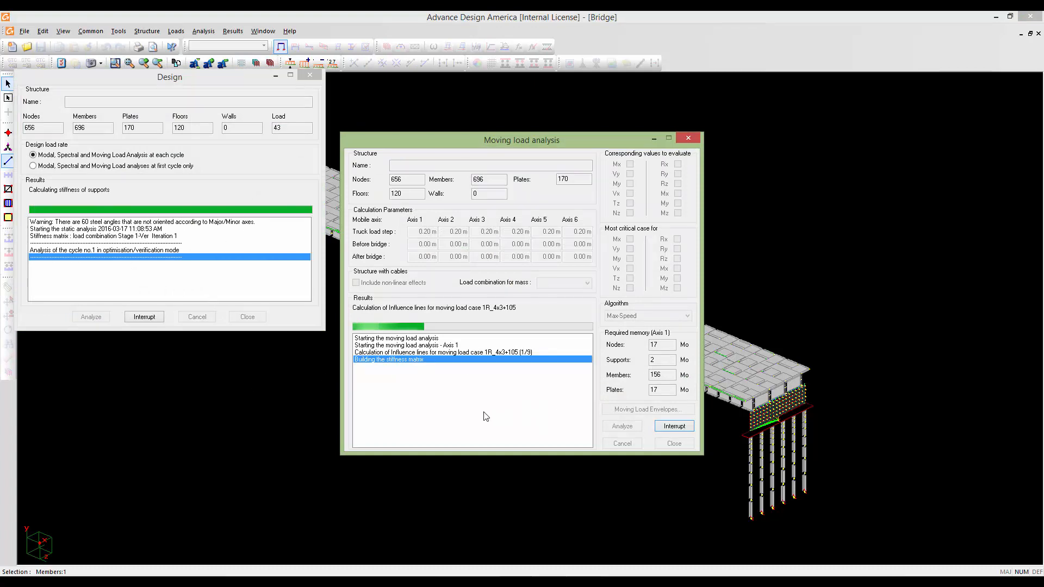
drag(449, 138, 461, 137)
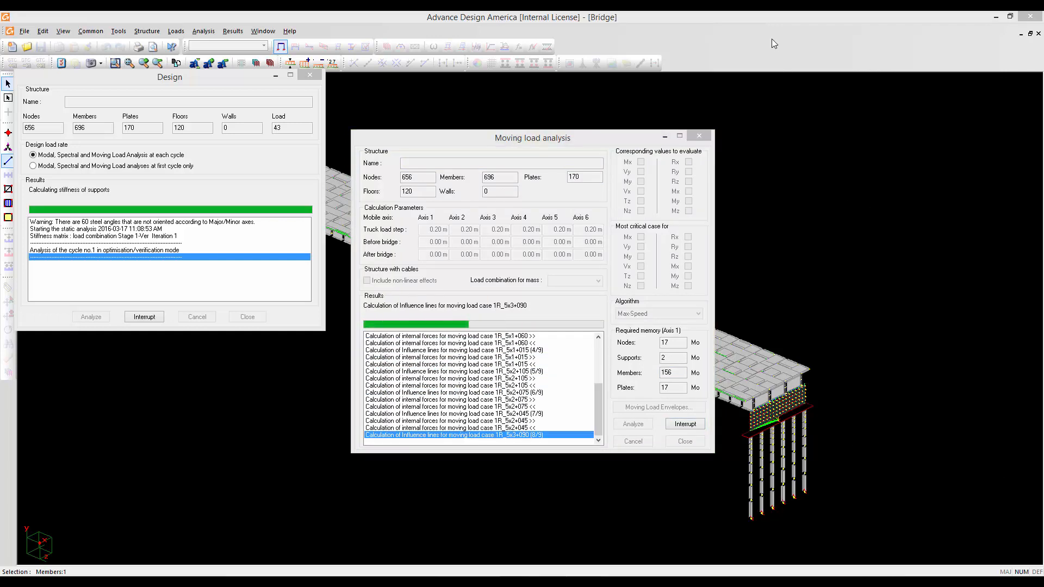
click(765, 22)
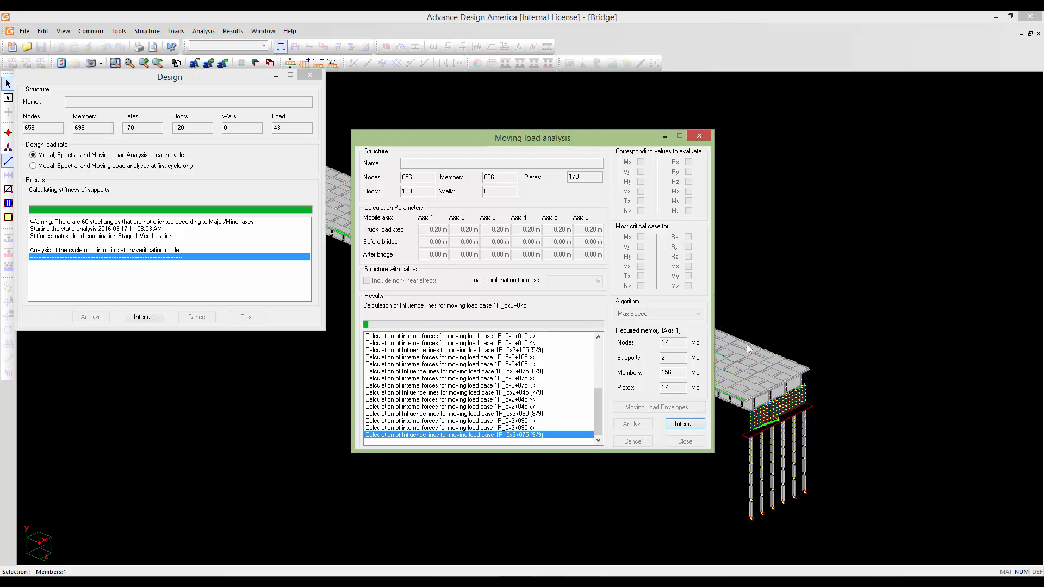
drag(612, 135, 634, 133)
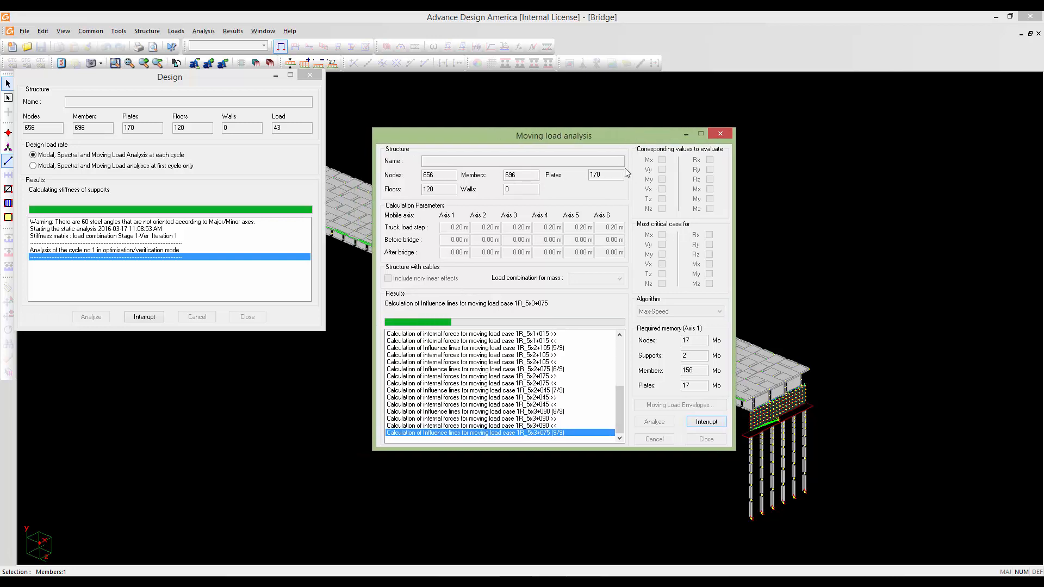
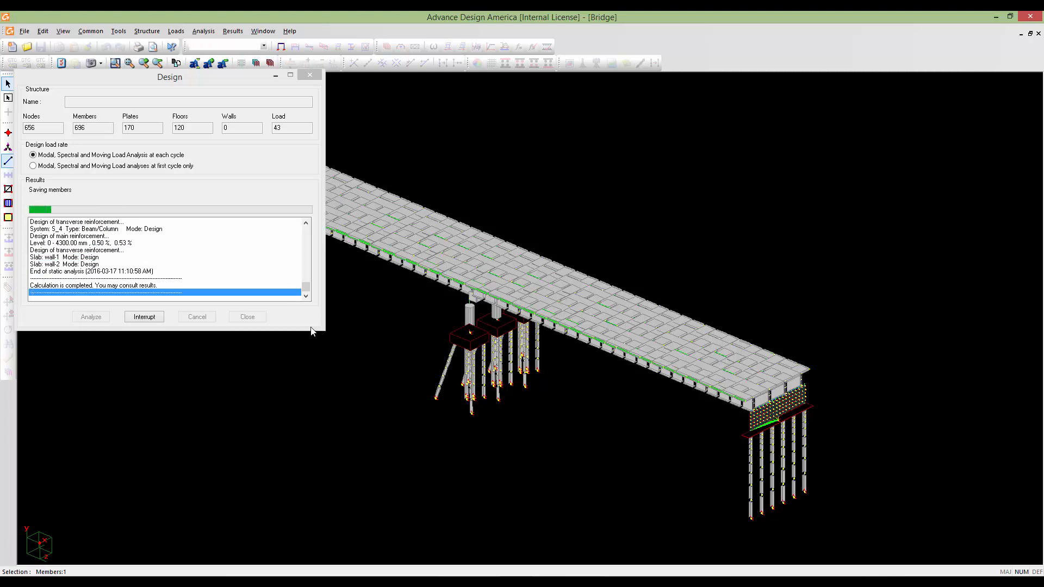
click(245, 317)
- Examine the colour-coded design load rates of the deck girders over the central pier and at the end abutment
middle_drag(381, 335, 375, 339)
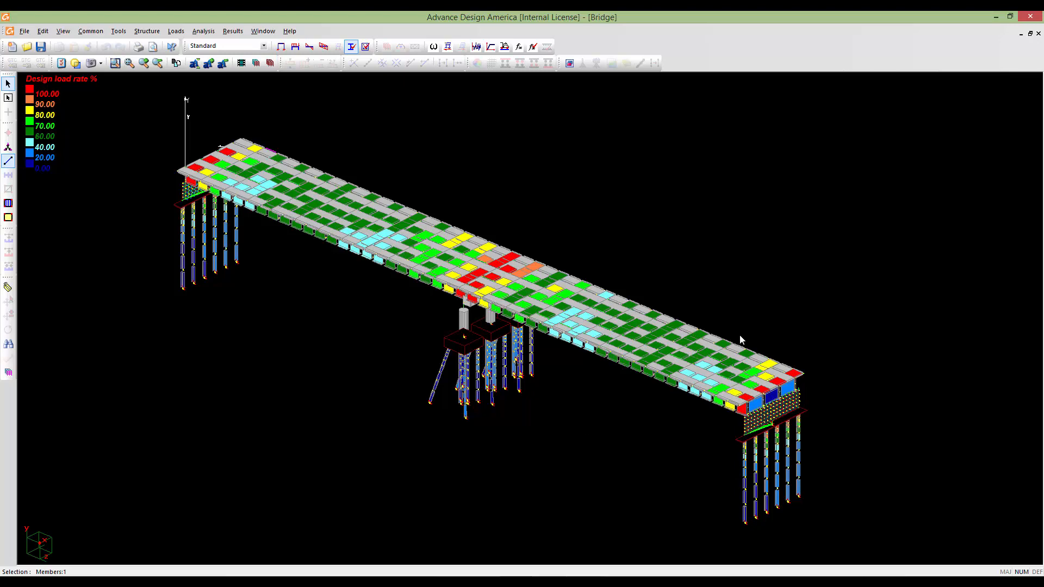
scroll(486, 324, up, 5)
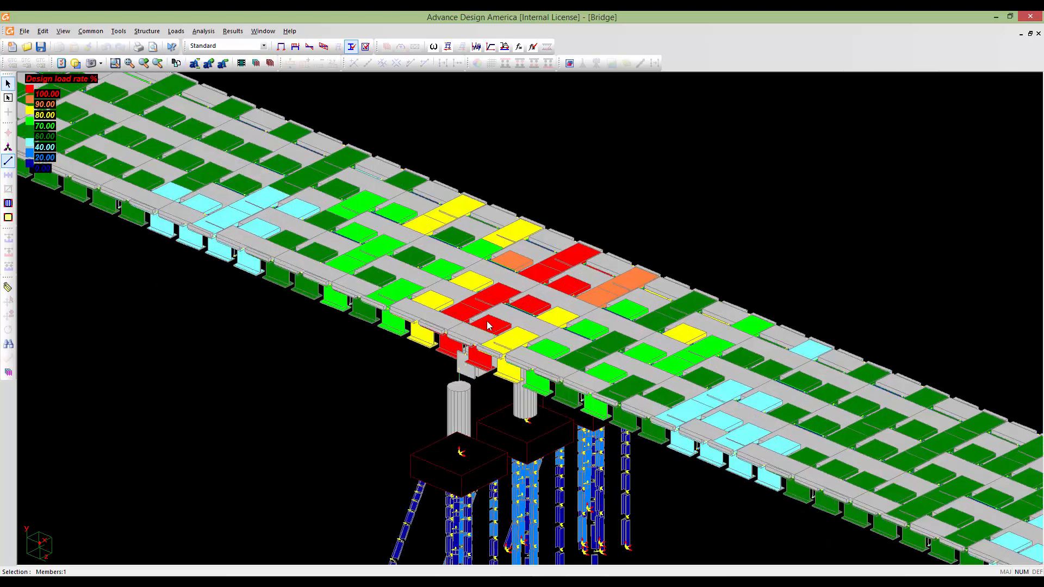
scroll(471, 313, down, 5)
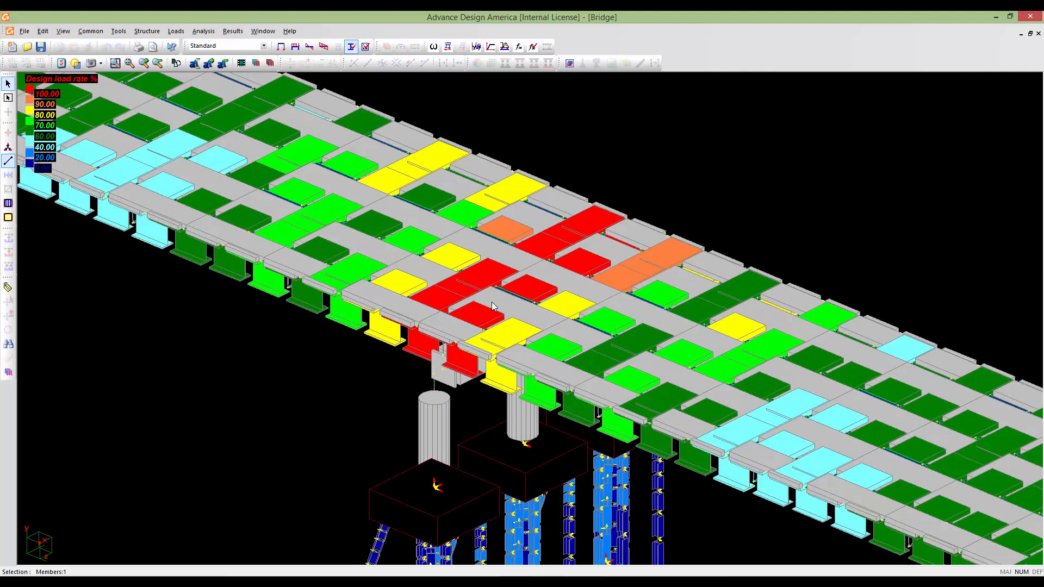
scroll(492, 306, down, 3)
middle_drag(560, 333, 435, 278)
middle_drag(835, 439, 760, 407)
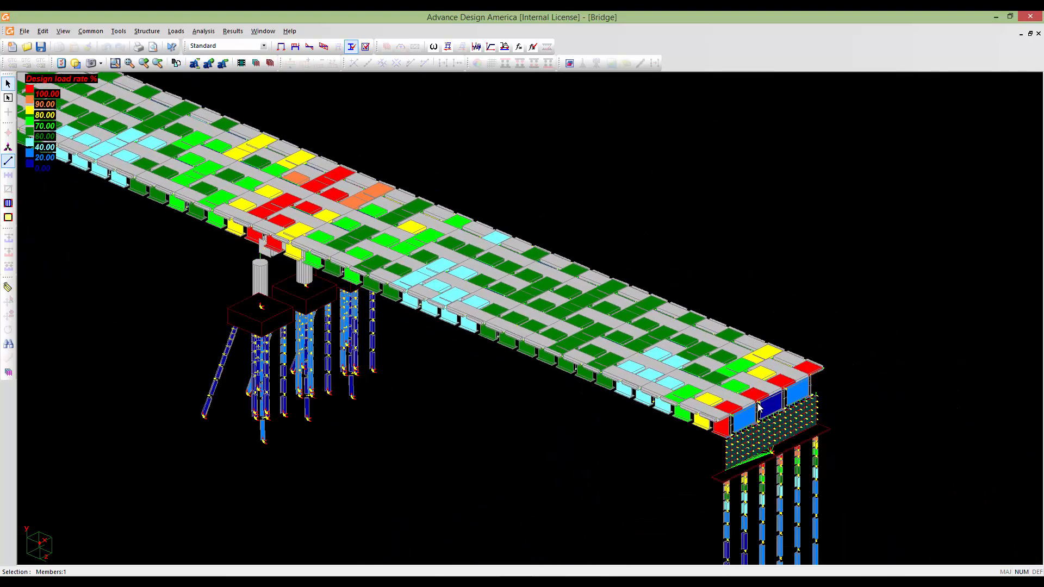
scroll(760, 407, up, 2)
scroll(735, 376, down, 5)
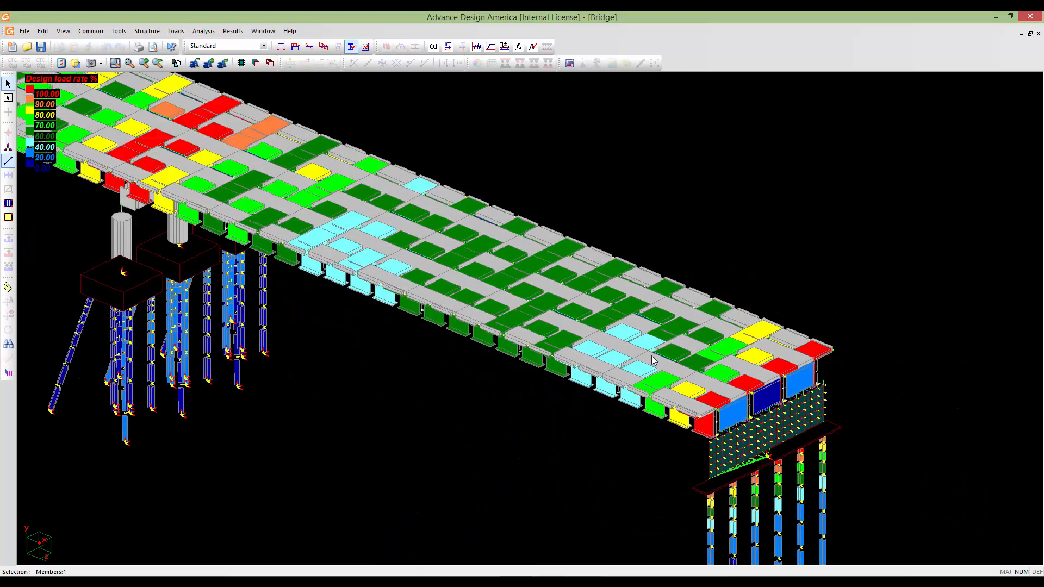
middle_drag(656, 365, 906, 457)
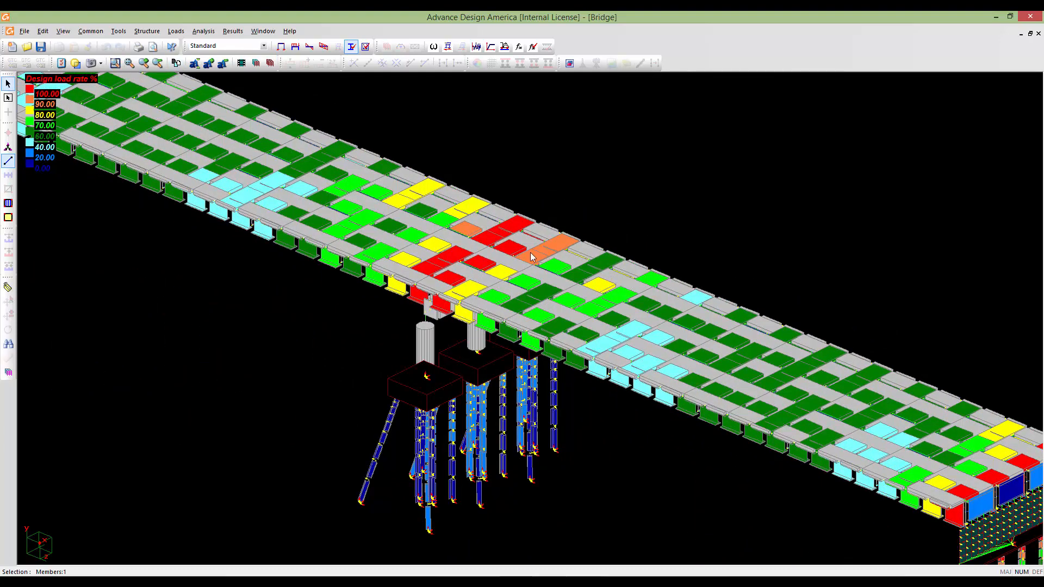
middle_drag(425, 267, 517, 319)
scroll(518, 319, up, 3)
scroll(518, 319, down, 1)
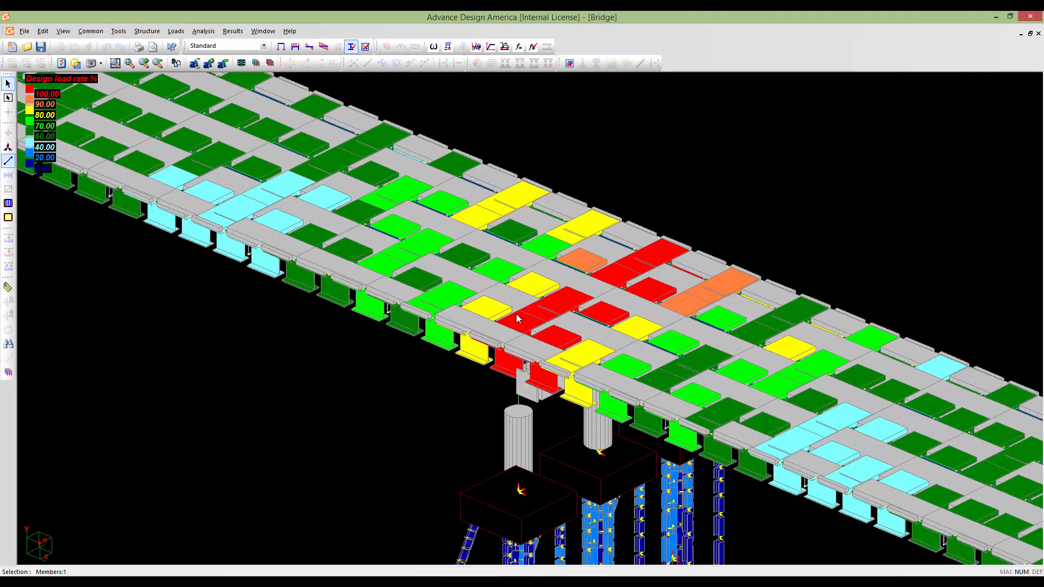
- Turn on the numerical display of member design load rates in the view options
scroll(518, 319, up, 1)
right_click(515, 300)
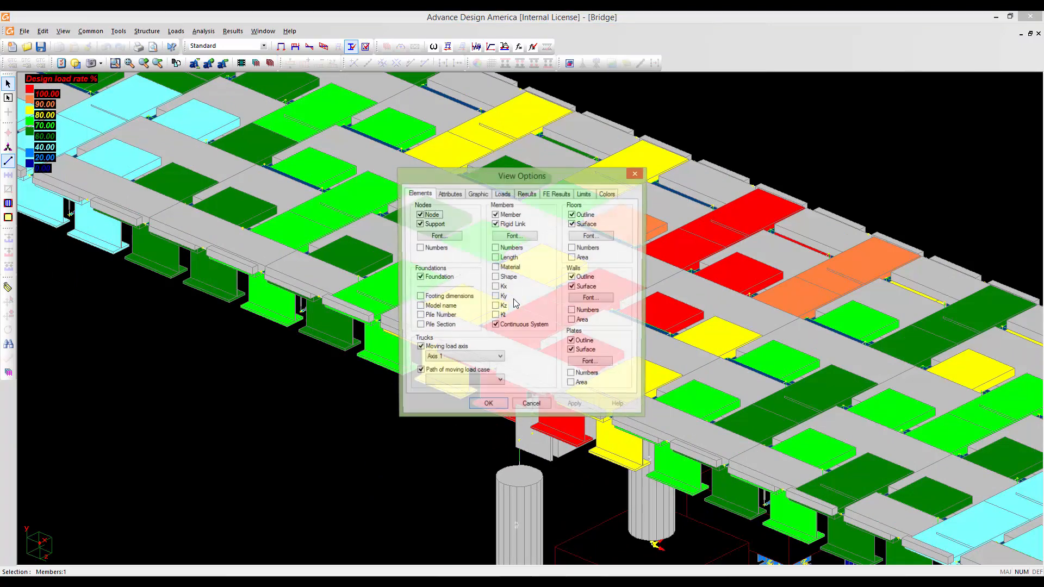
click(529, 195)
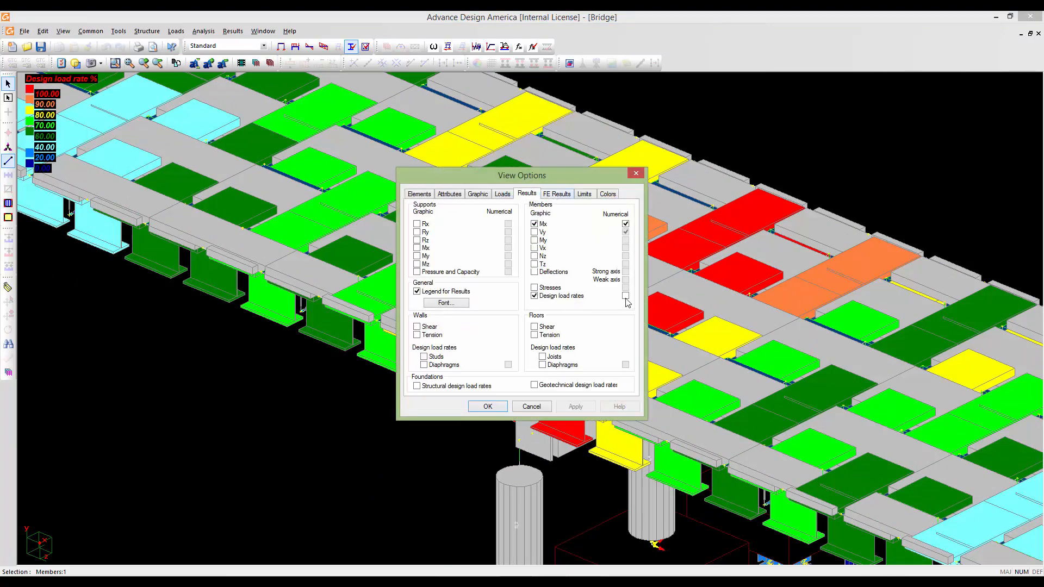
click(500, 411)
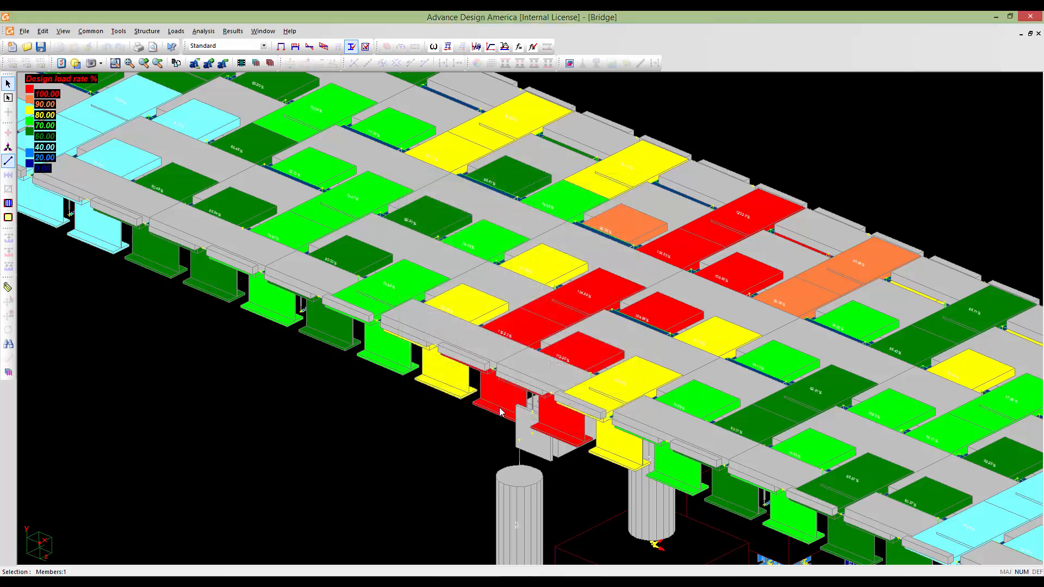
- Examine the numerical design load rates of the most heavily loaded deck girders above the central pier
scroll(702, 314, up, 3)
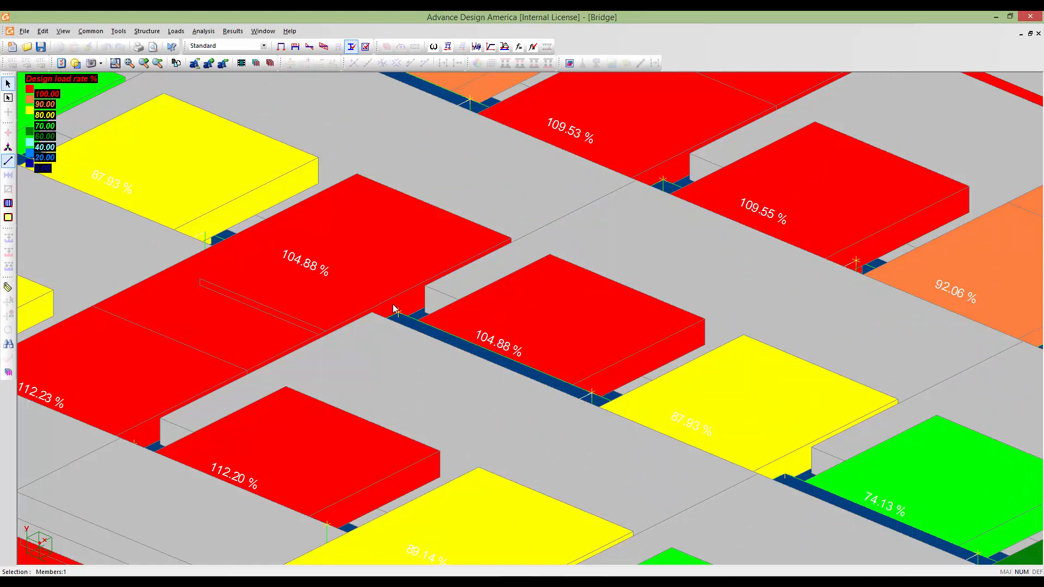
middle_drag(521, 347, 601, 266)
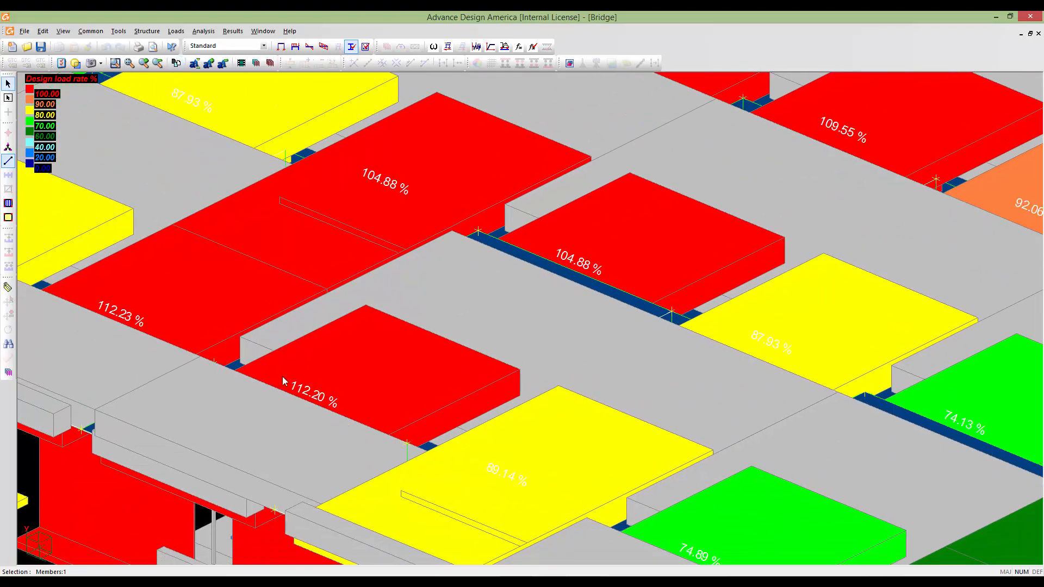
scroll(305, 403, down, 4)
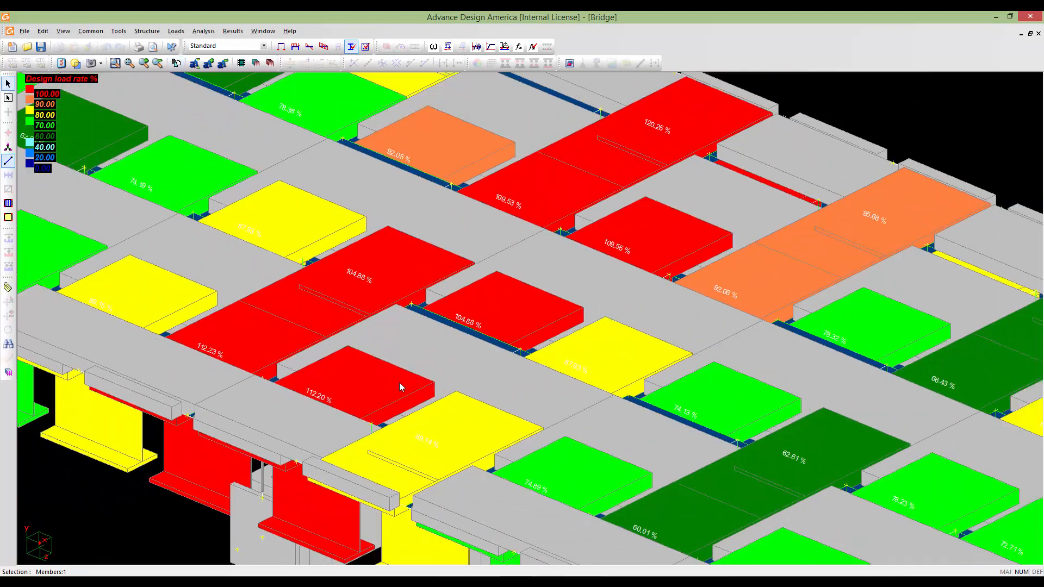
middle_drag(377, 353, 442, 328)
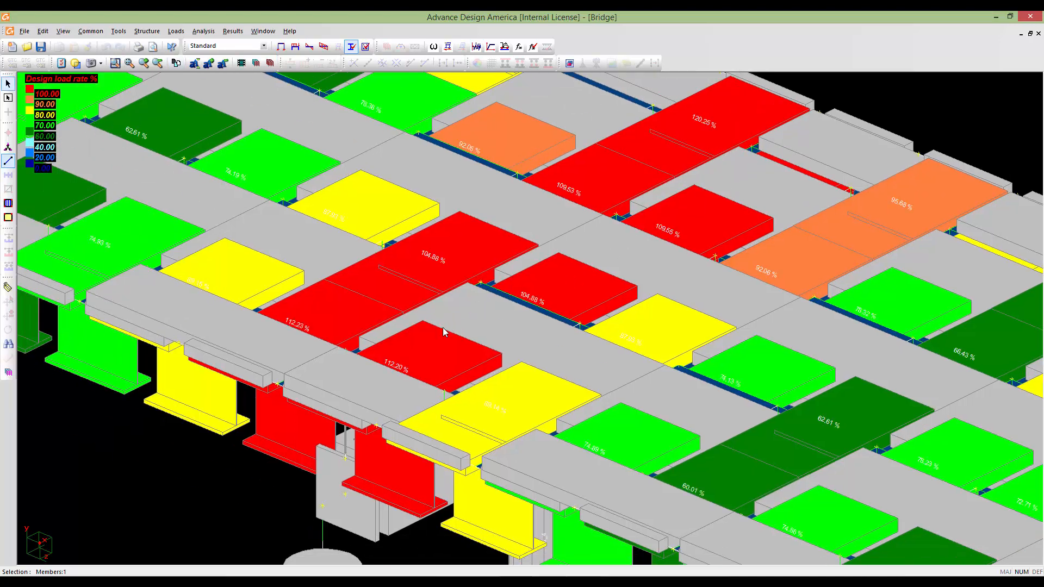
scroll(581, 269, down, 1)
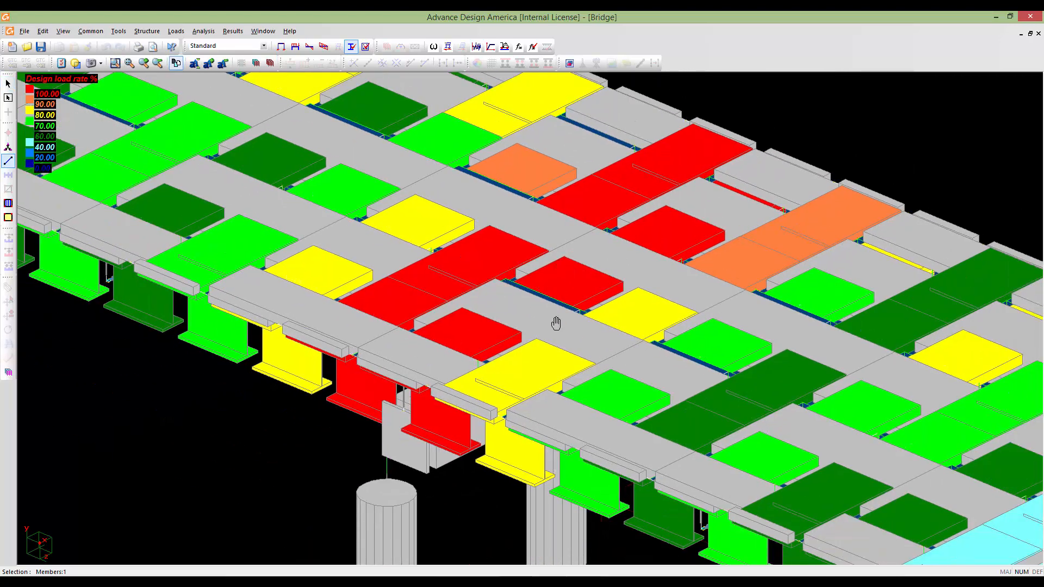
scroll(670, 288, up, 1)
scroll(670, 288, down, 4)
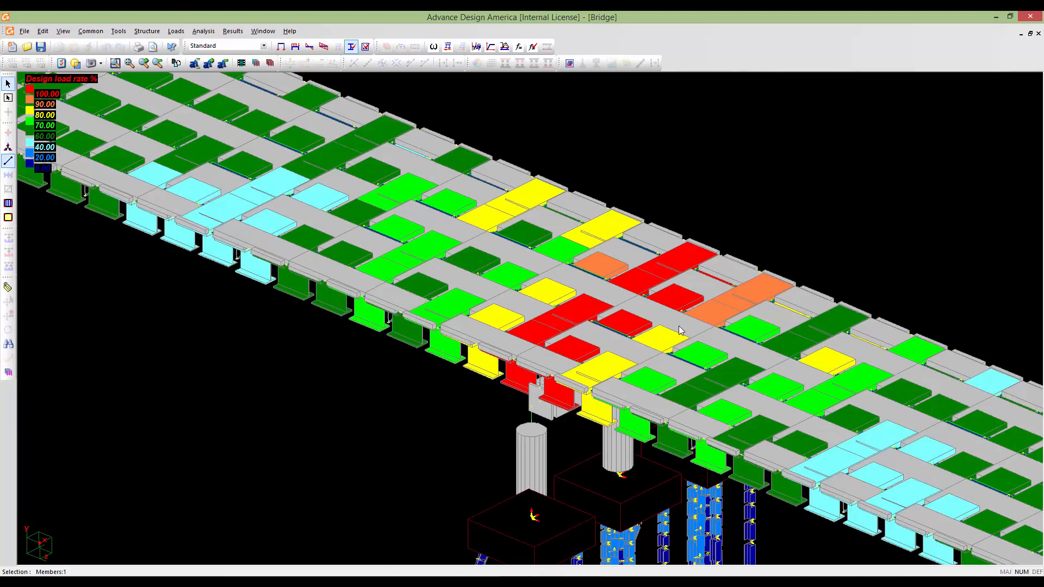
- Inspect the design load rates of the pier and abutment piles, ending close up on the end abutment from a lower angle
scroll(498, 325, down, 5)
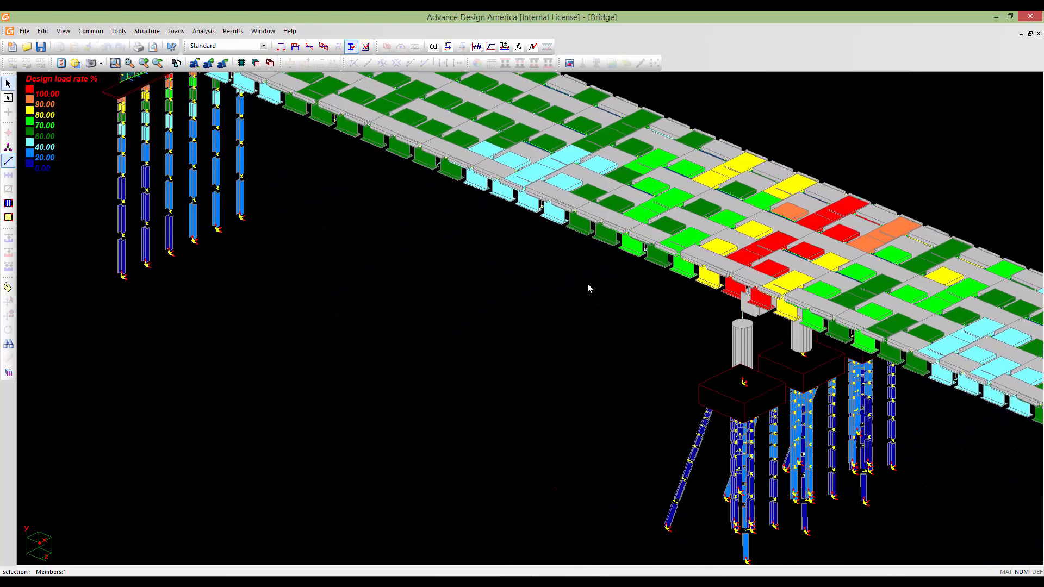
middle_drag(623, 328, 703, 328)
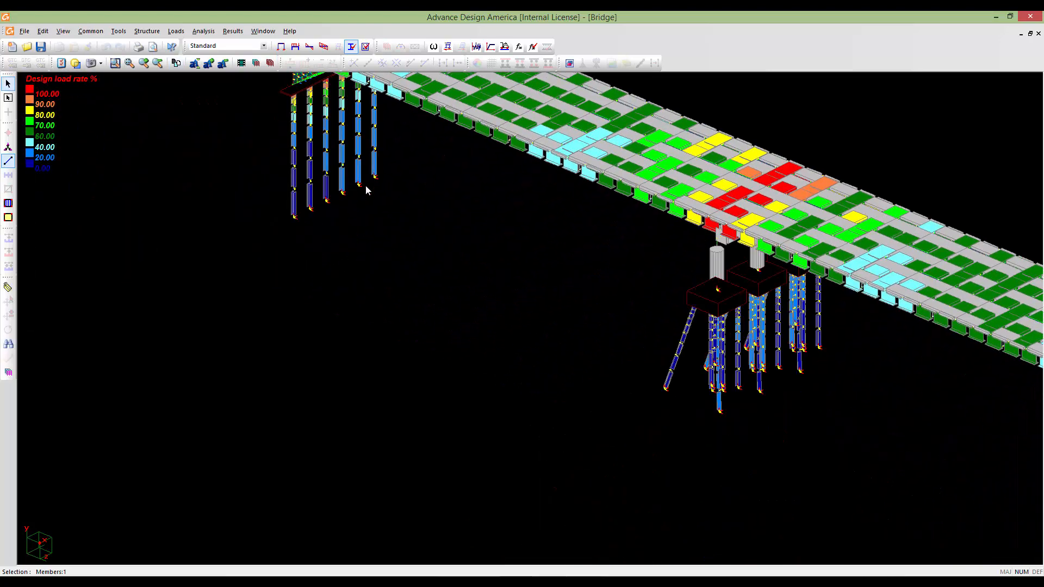
middle_drag(940, 419, 647, 341)
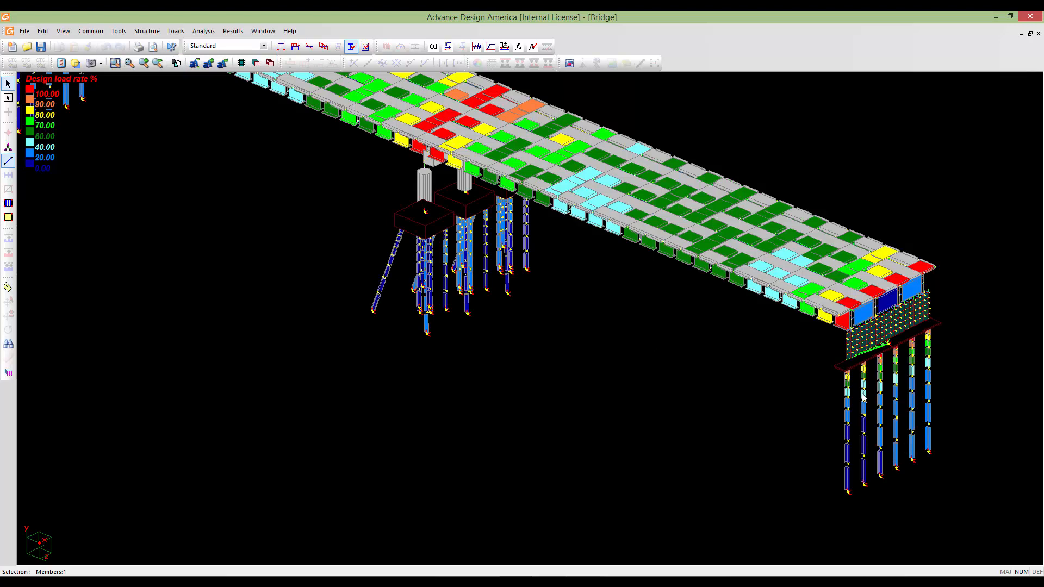
middle_drag(490, 287, 582, 369)
middle_drag(825, 413, 785, 386)
middle_drag(1005, 452, 770, 414)
scroll(853, 435, up, 5)
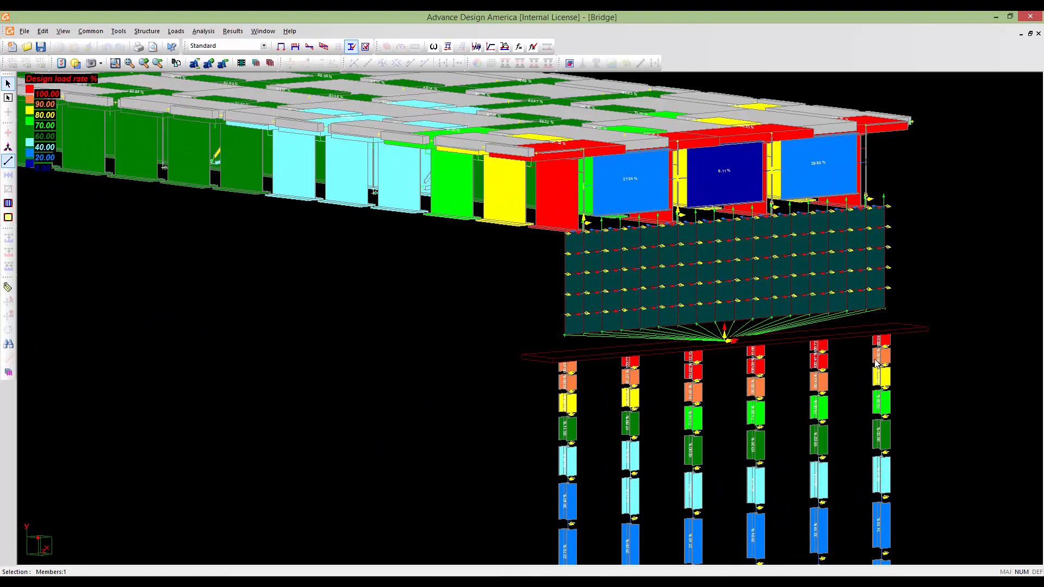
- Examine the numerical design load rates near the tops of the end abutment piles
scroll(752, 356, up, 4)
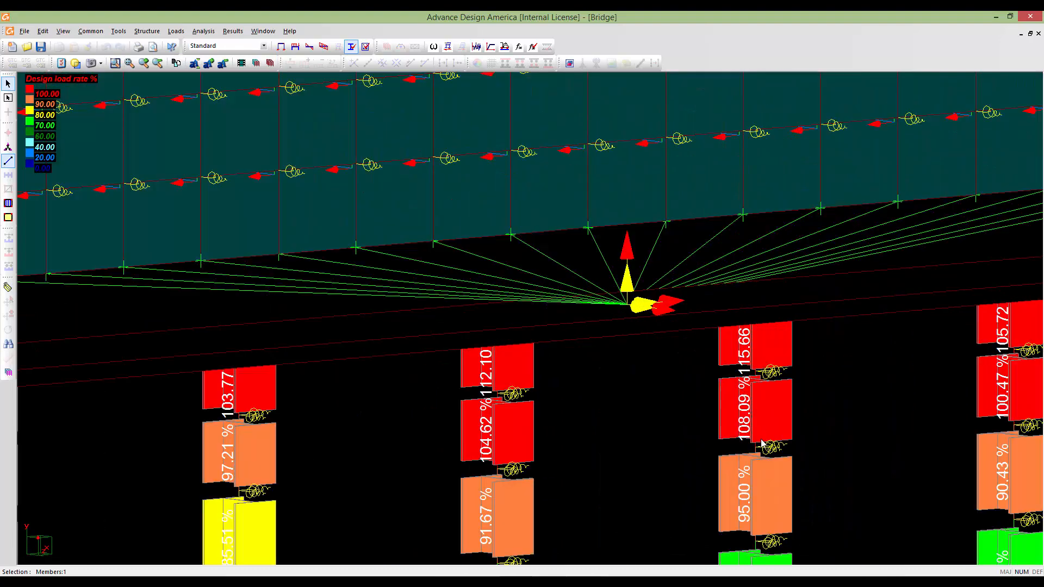
middle_drag(770, 397, 696, 420)
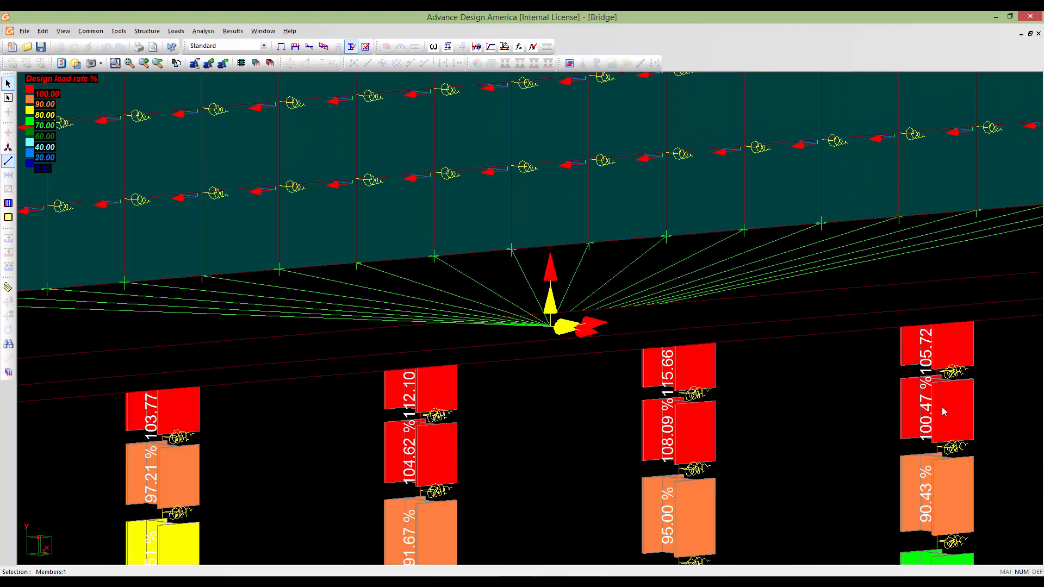
middle_drag(941, 407, 845, 429)
scroll(845, 429, down, 1)
middle_drag(697, 435, 720, 399)
middle_drag(653, 387, 654, 387)
middle_drag(522, 407, 572, 398)
scroll(555, 398, down, 1)
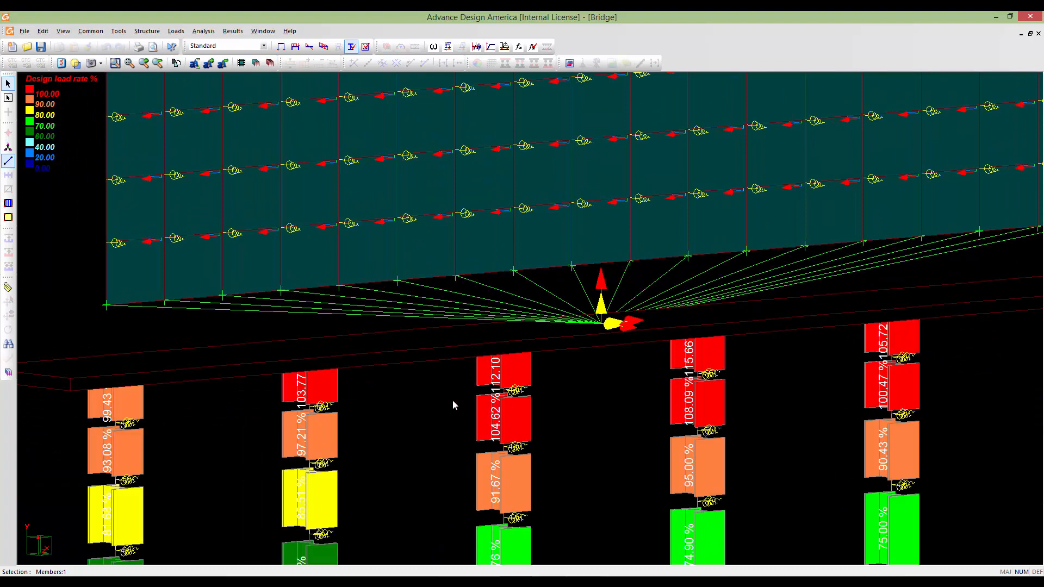
scroll(689, 361, down, 5)
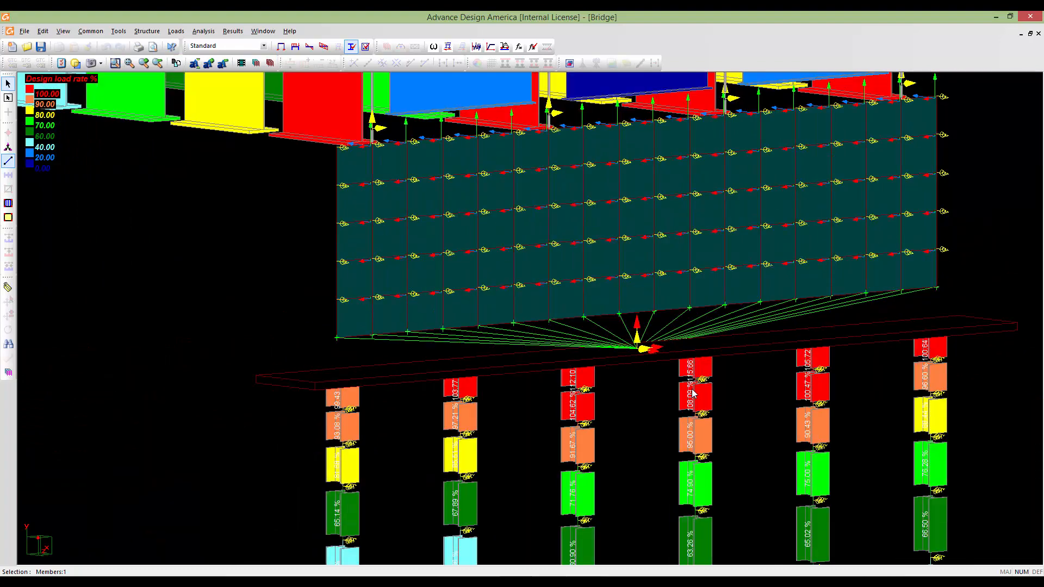
- Switch to continuous systems and open the rebar placement of the outer central pier column, accepting the cross-sections spreadsheet as is
shift+middle_drag(641, 342, 674, 431)
scroll(661, 385, down, 3)
scroll(675, 432, down, 4)
middle_drag(750, 560, 507, 277)
scroll(507, 276, down, 3)
middle_drag(679, 371, 613, 325)
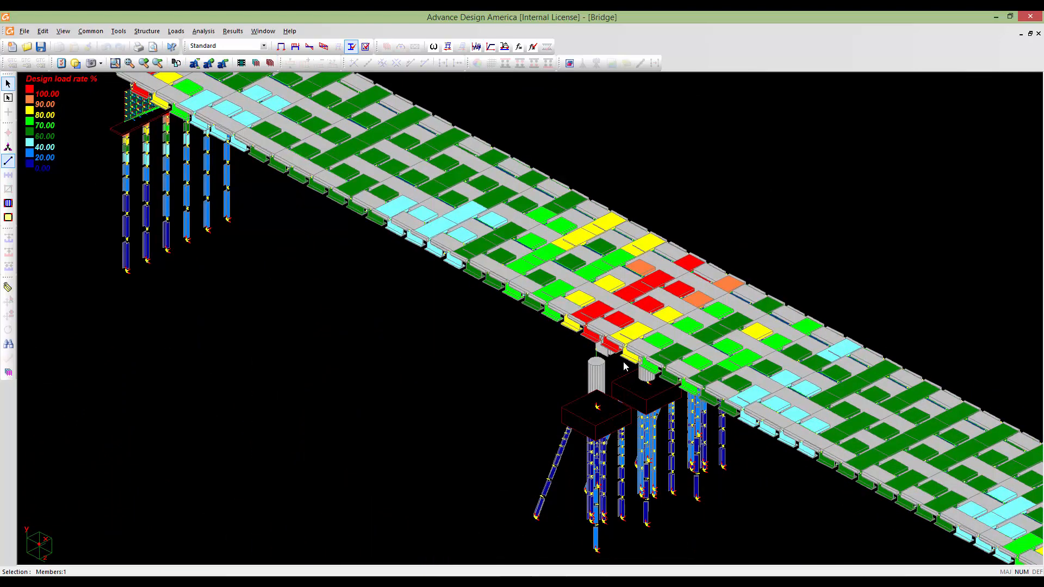
shift+middle_drag(614, 325, 660, 283)
middle_drag(727, 375, 419, 349)
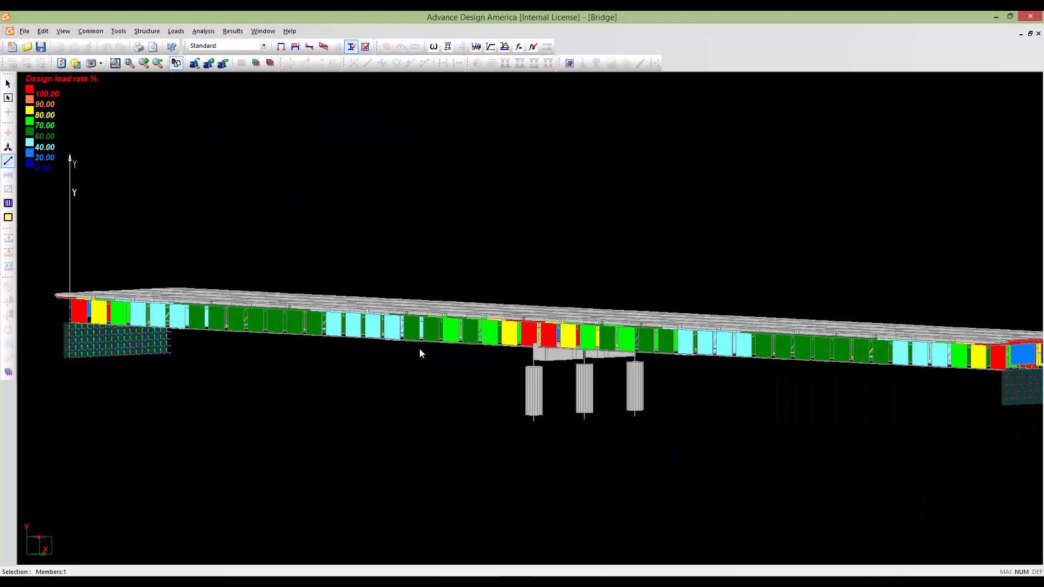
scroll(484, 386, up, 5)
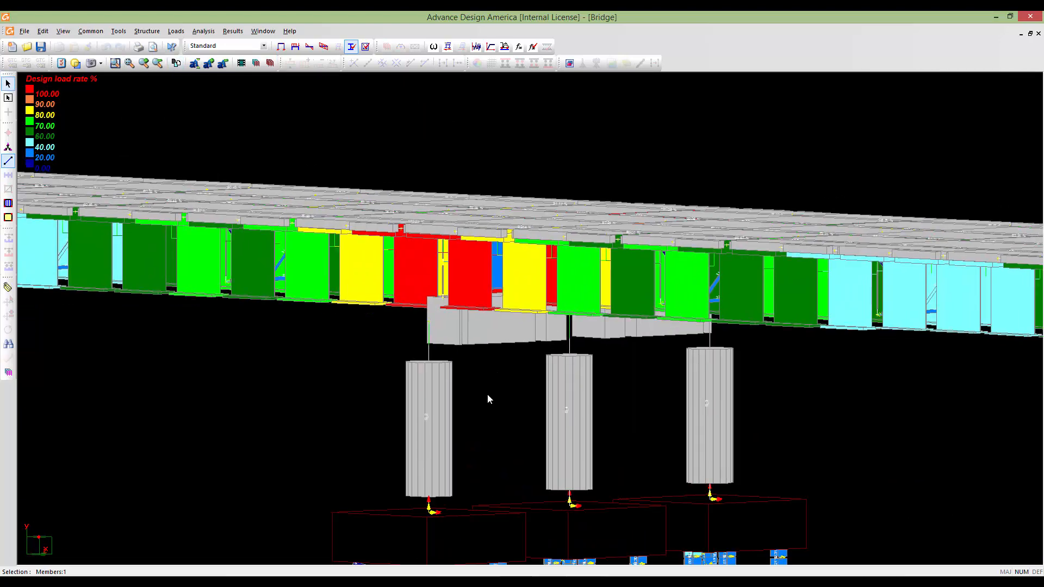
click(365, 47)
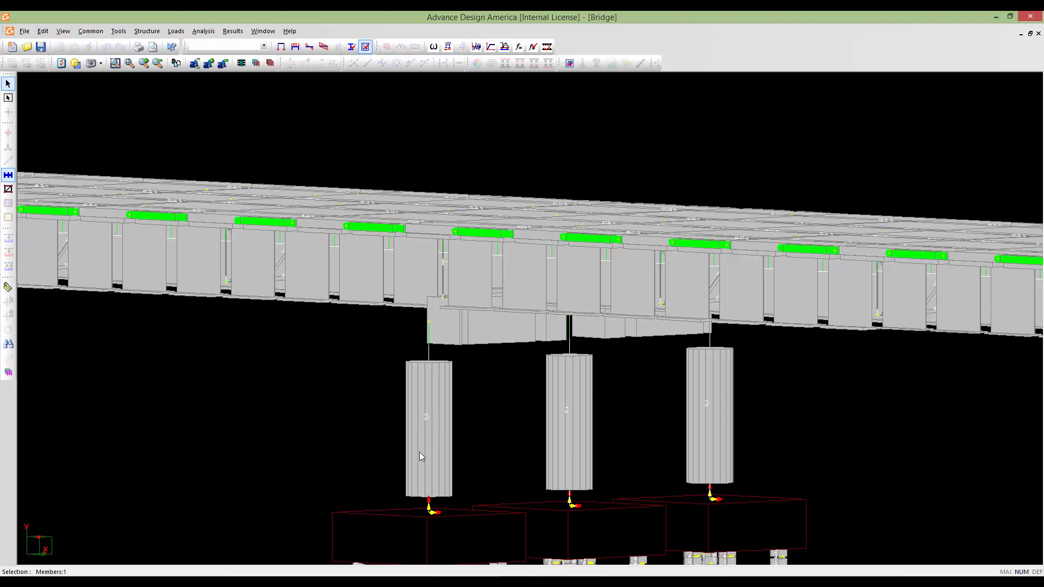
click(429, 419)
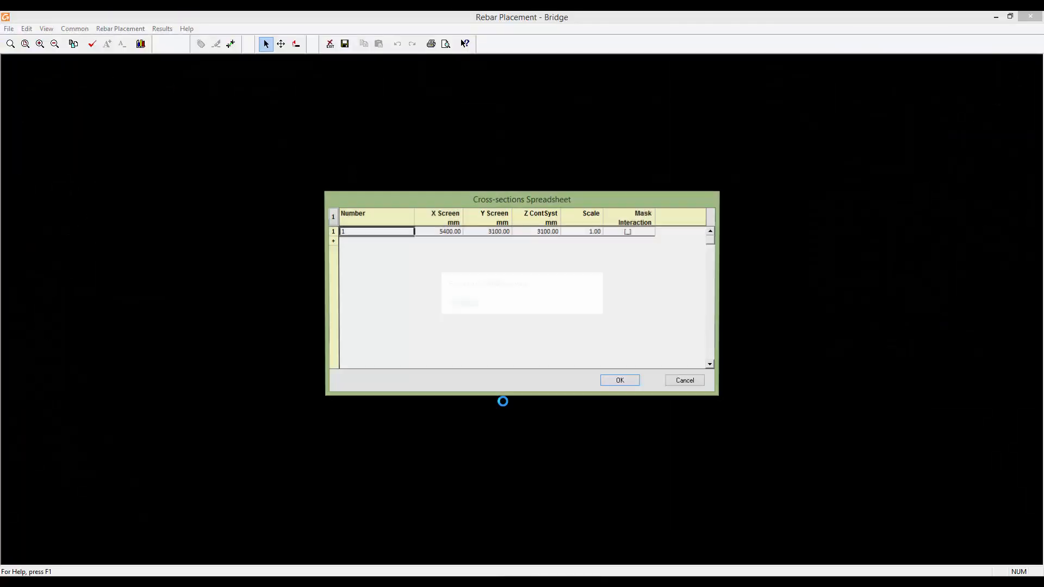
click(620, 382)
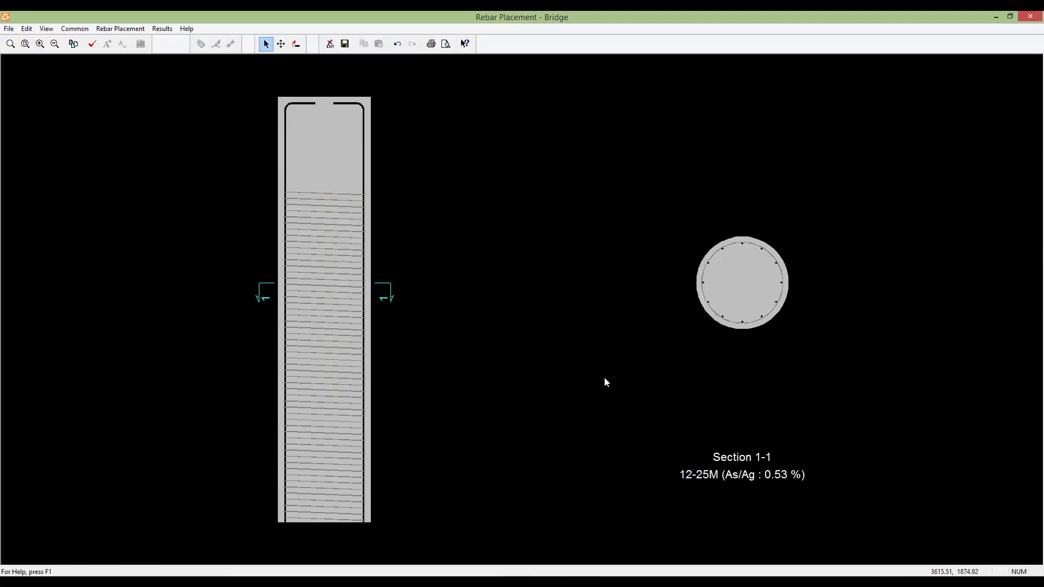
- Examine the pier column's reinforcement elevation and Section 1-1, and close the rebar placement without saving the project
scroll(557, 396, down, 1)
middle_drag(556, 396, 532, 388)
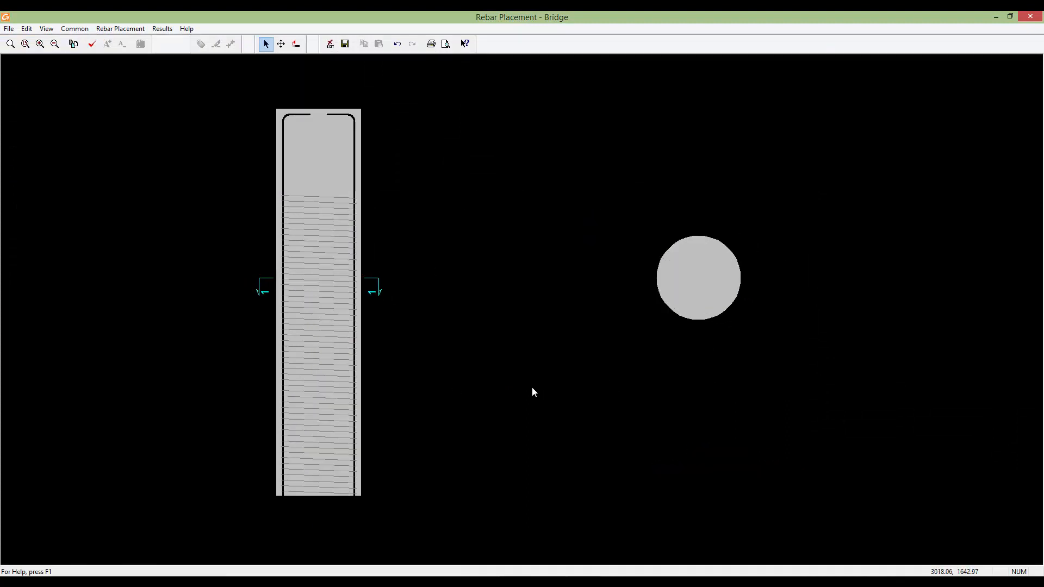
scroll(532, 387, down, 1)
middle_drag(344, 411, 345, 412)
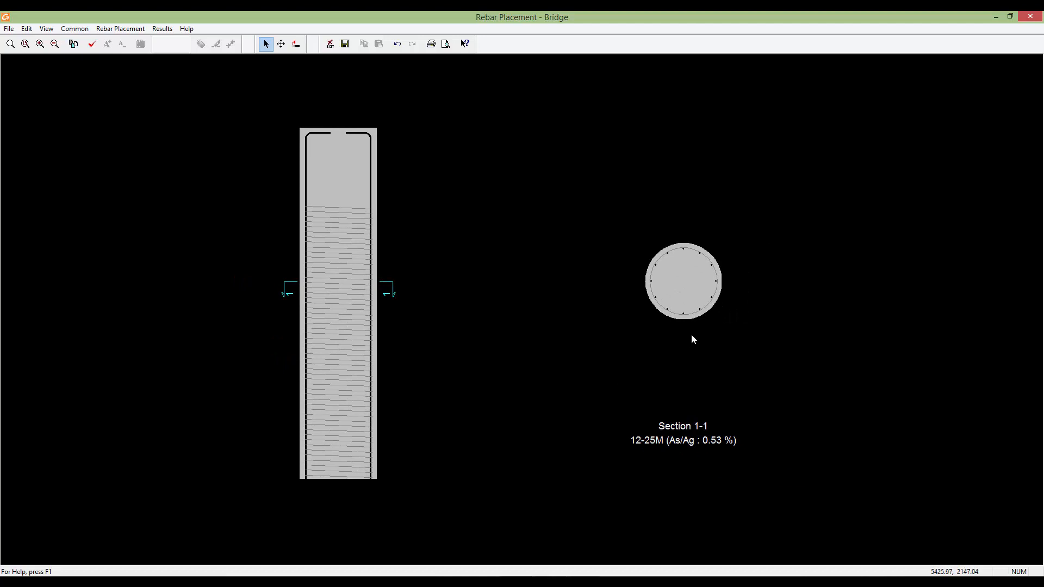
scroll(713, 299, up, 5)
scroll(788, 309, down, 1)
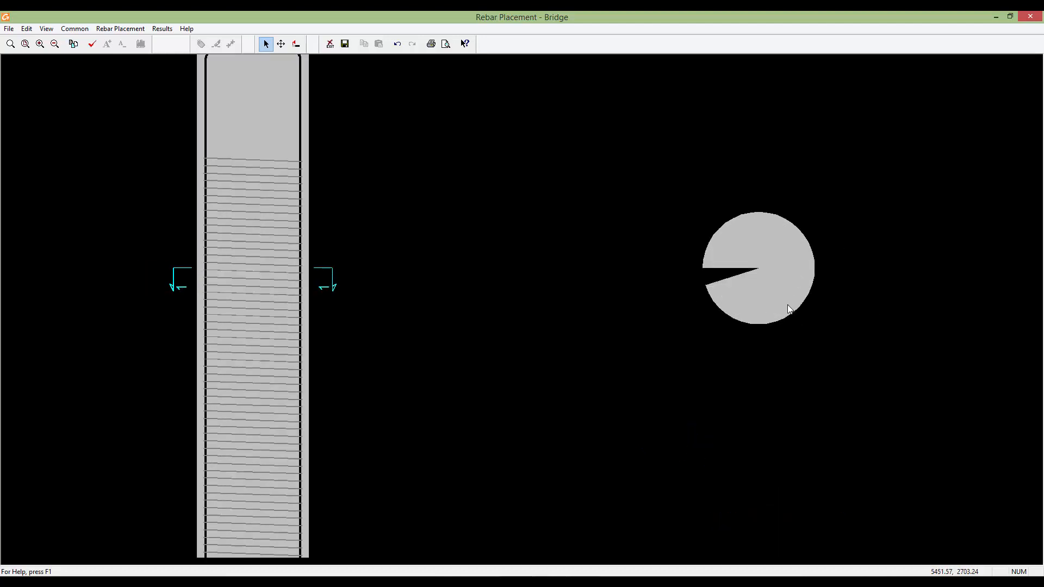
scroll(787, 304, down, 1)
middle_drag(785, 309, 775, 325)
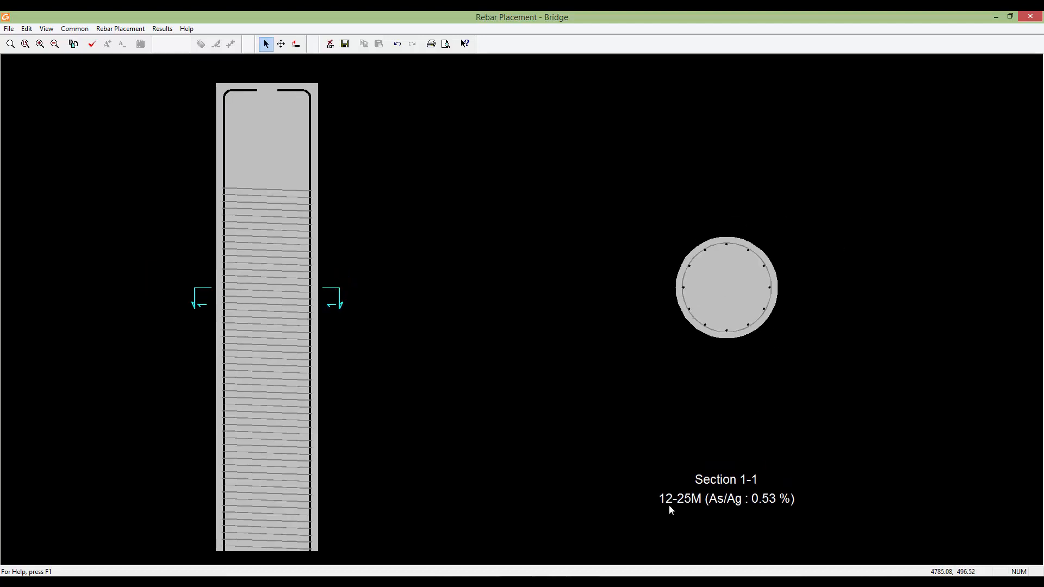
scroll(644, 419, down, 1)
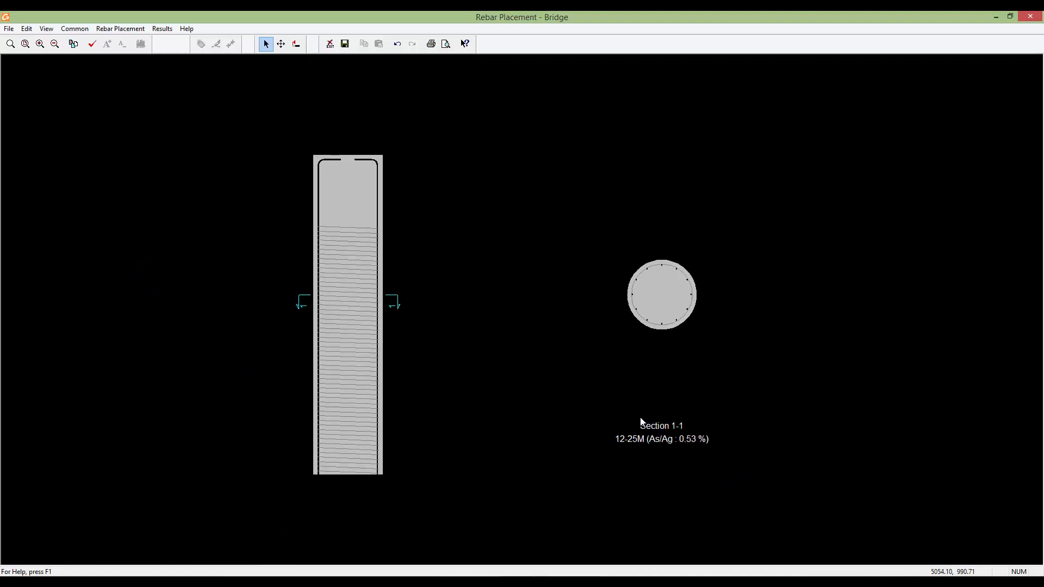
middle_drag(641, 418, 633, 418)
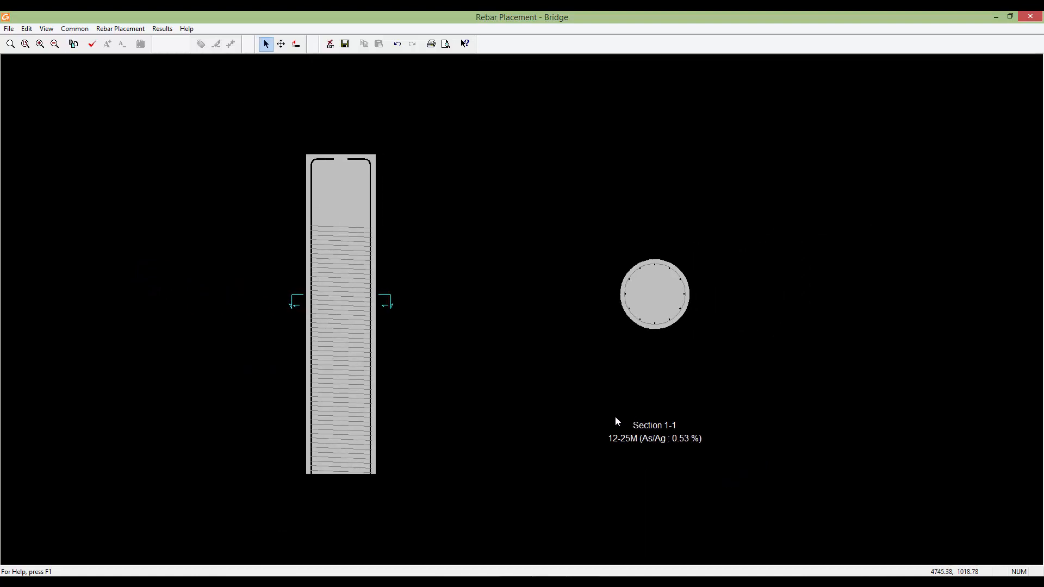
click(1030, 17)
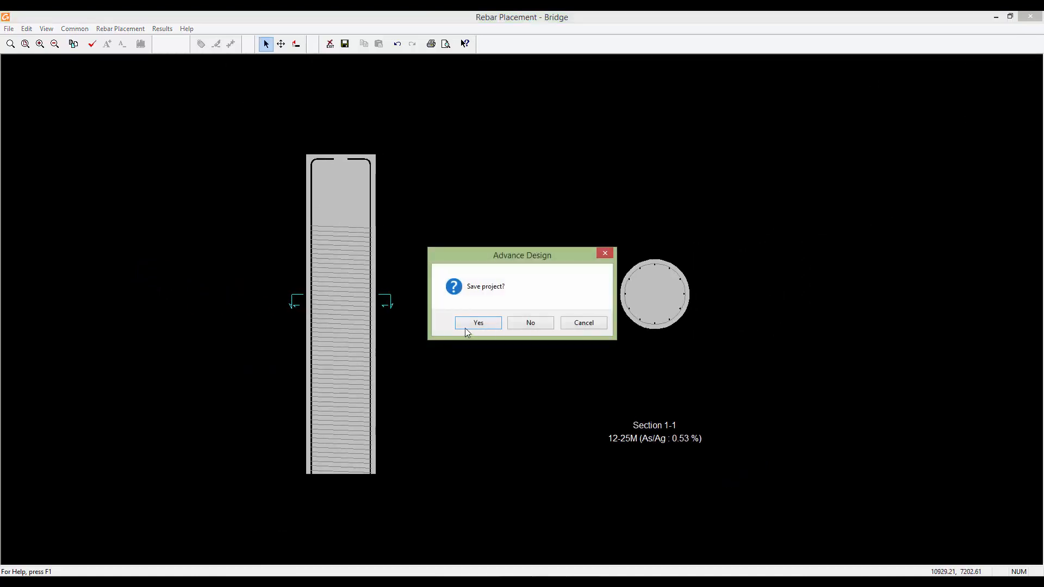
click(523, 323)
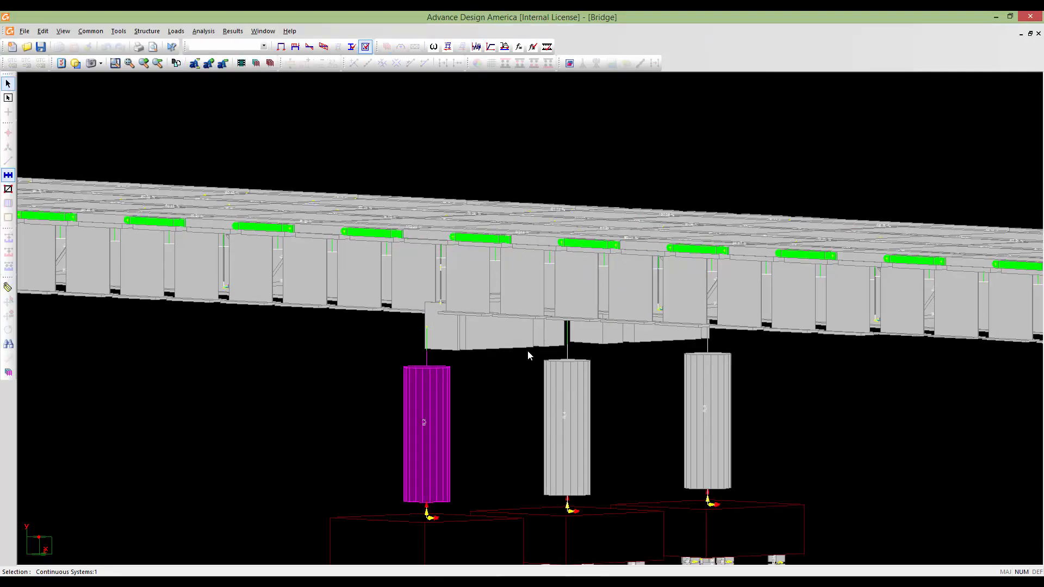
- Open the rebar placement of the central pier's cap beam and inspect its reinforcement elevation
double_click(520, 339)
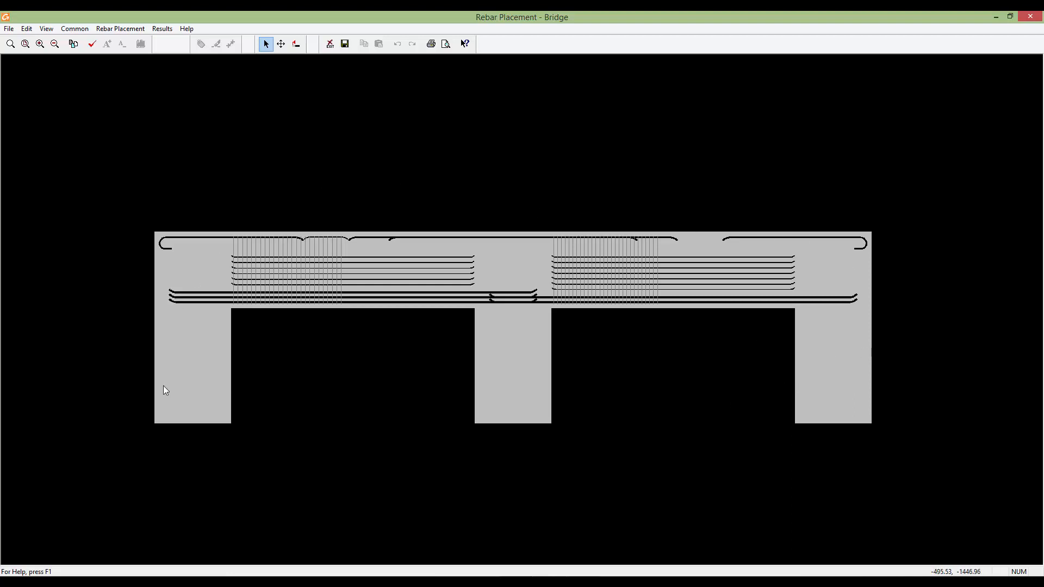
scroll(519, 431, down, 3)
middle_drag(530, 318, 526, 411)
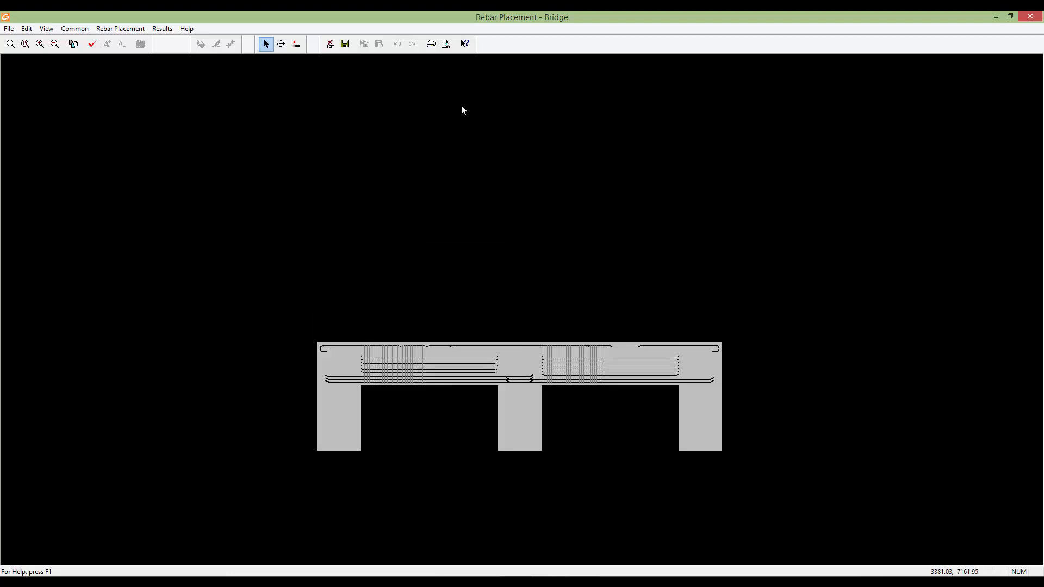
- Turn on Beam Diagrams in the rebar placement view options and bring the cap beam's diagrams into view
double_click(462, 142)
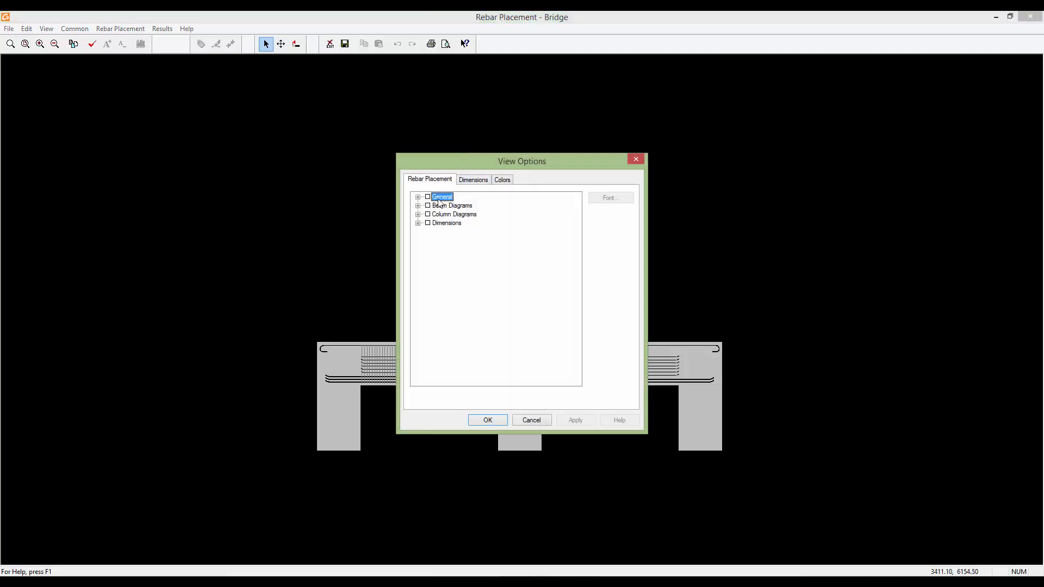
click(428, 206)
click(491, 418)
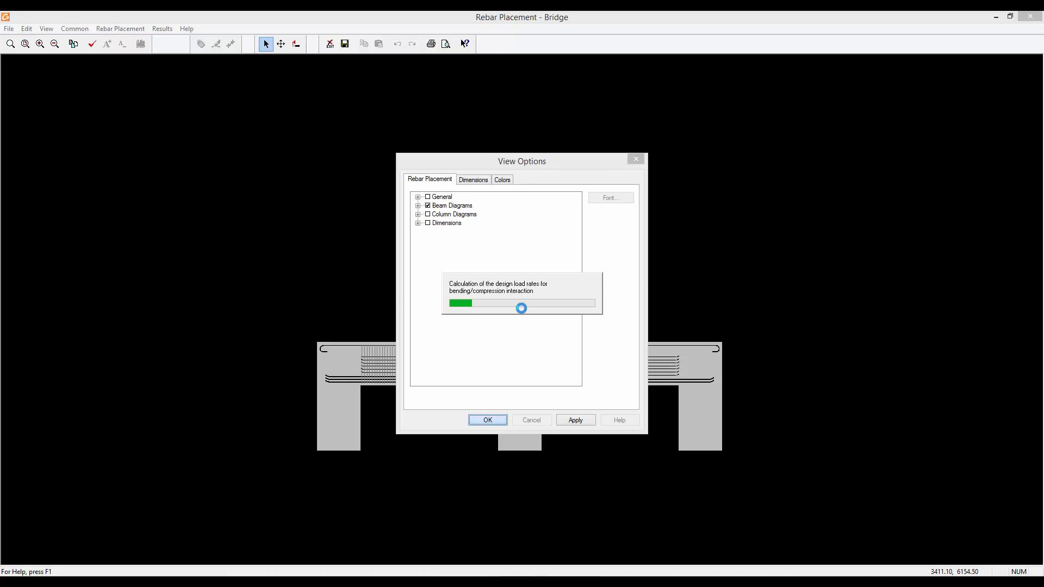
scroll(554, 309, down, 4)
middle_drag(553, 267, 560, 339)
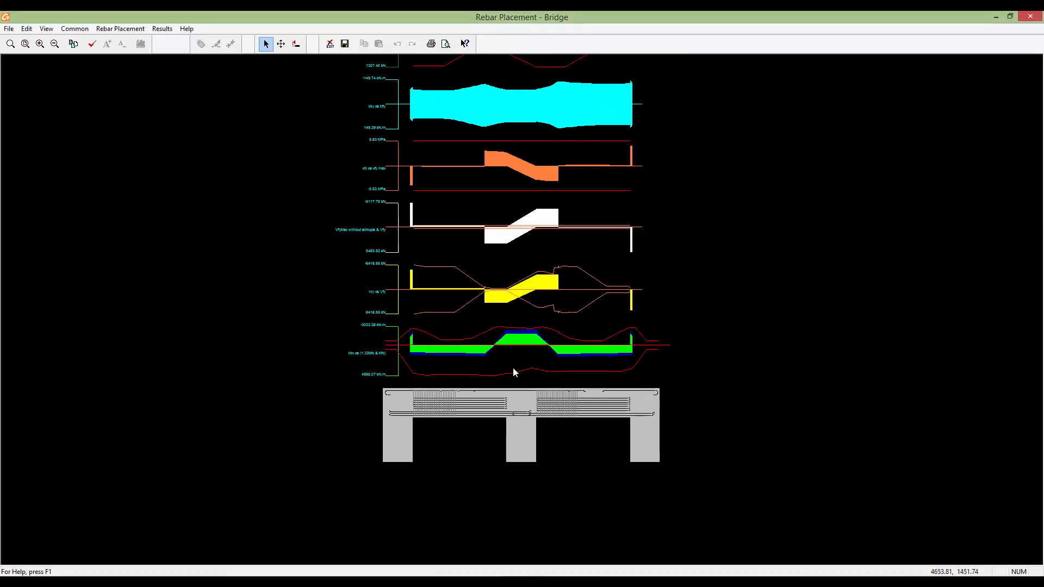
- Examine the cap beam's moment, shear and torsion diagrams against their resistance envelopes, and close the rebar placement
scroll(514, 369, up, 1)
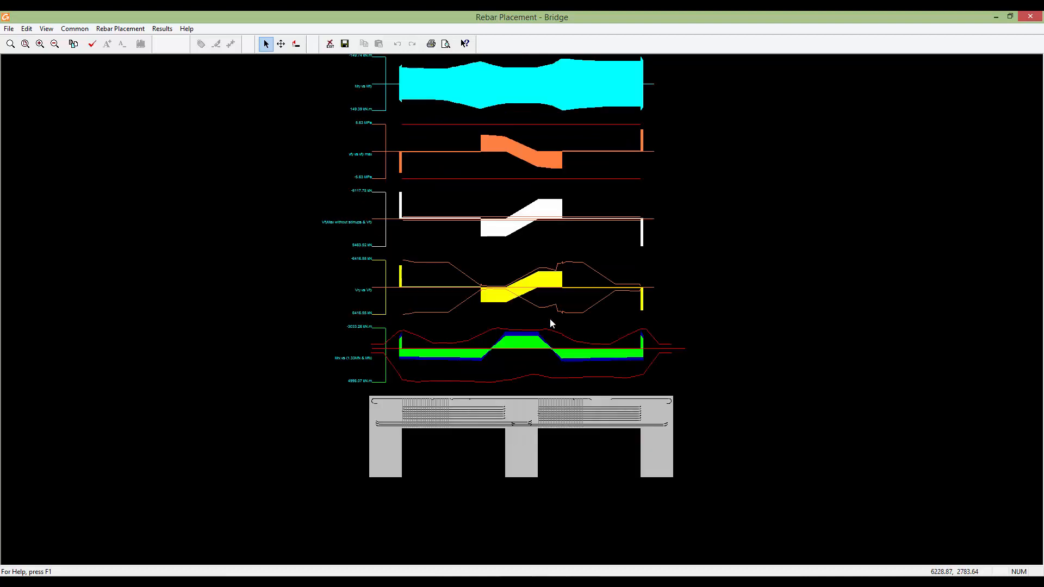
middle_drag(540, 330, 546, 291)
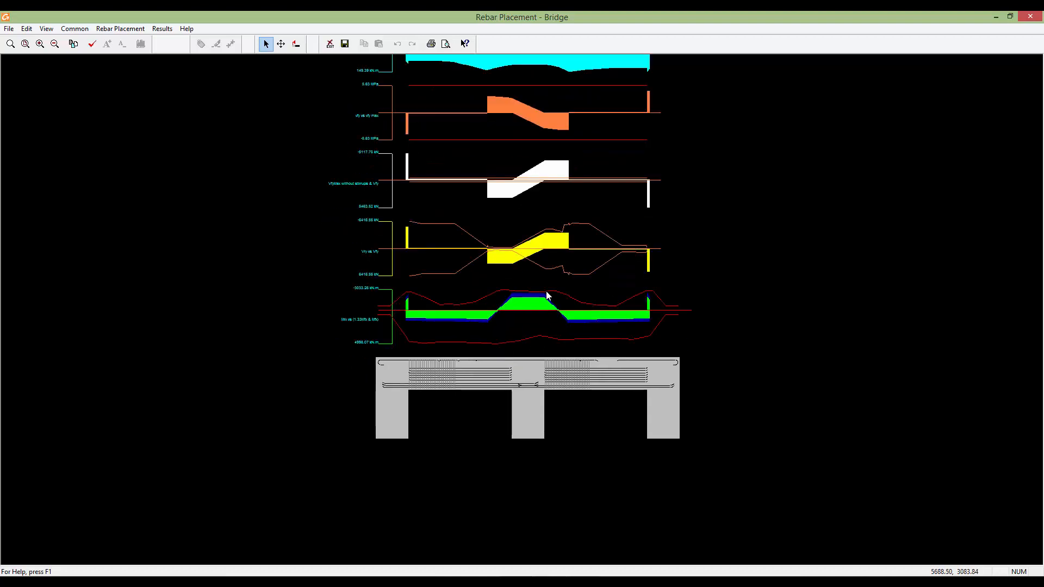
middle_drag(531, 370, 547, 370)
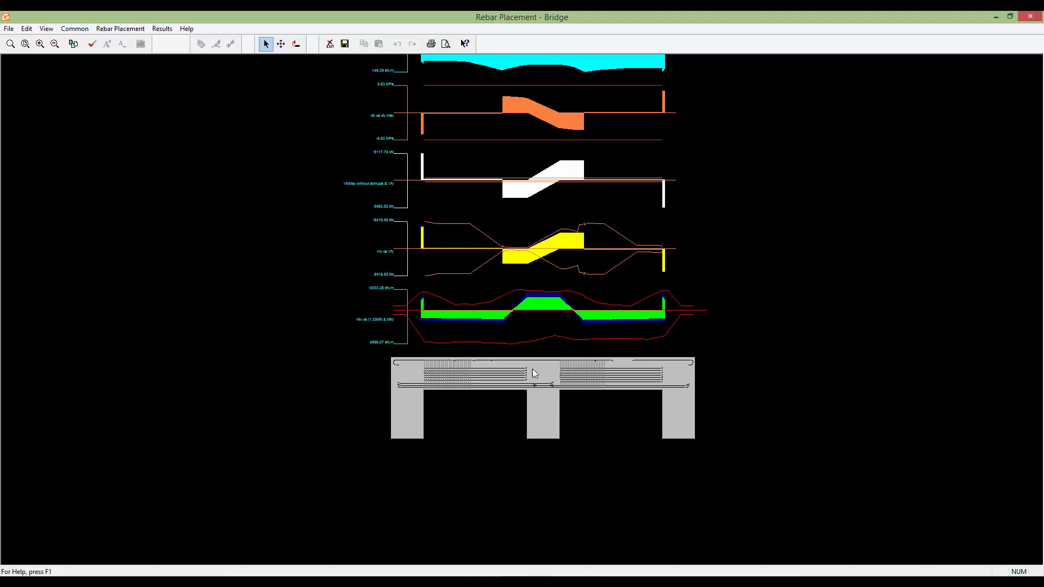
middle_drag(532, 340, 523, 398)
scroll(523, 399, down, 1)
middle_drag(544, 444, 562, 447)
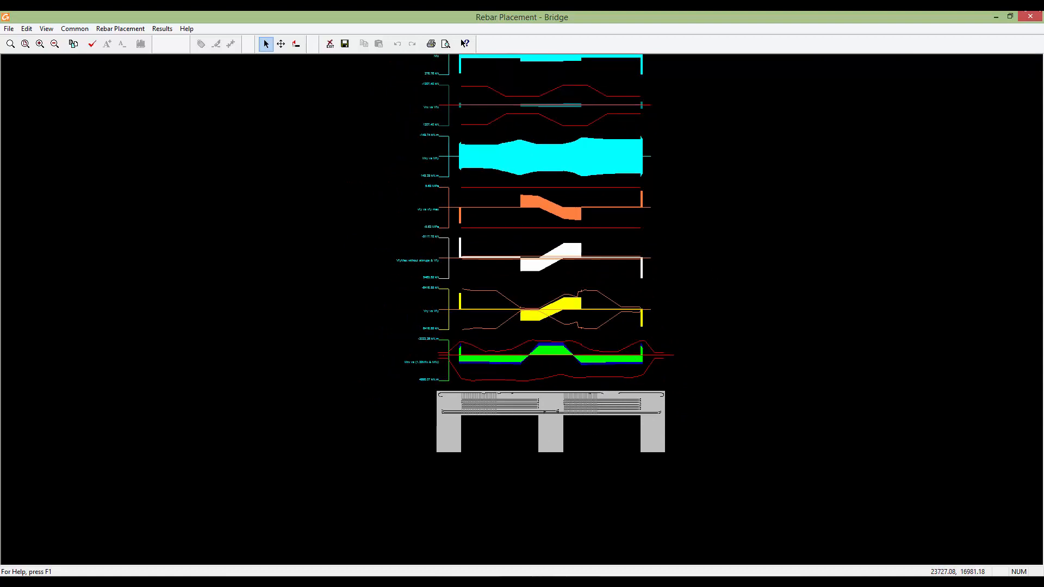
click(1031, 18)
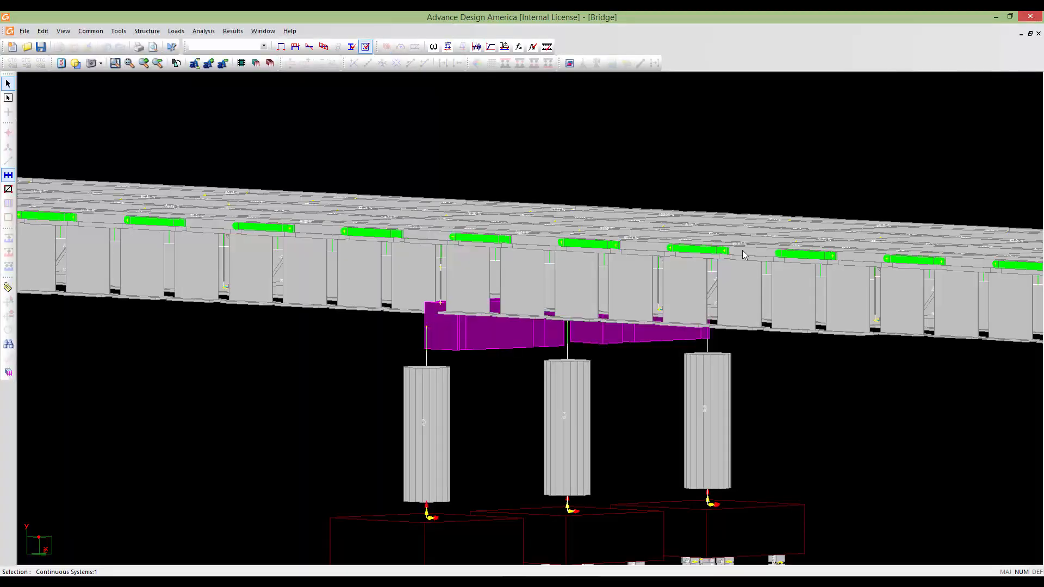
- Focus on the end abutment wall and choose wall-1 as the active wall in continuous systems mode
scroll(515, 337, down, 2)
middle_drag(631, 313, 637, 351)
scroll(636, 348, down, 4)
middle_drag(497, 276, 321, 181)
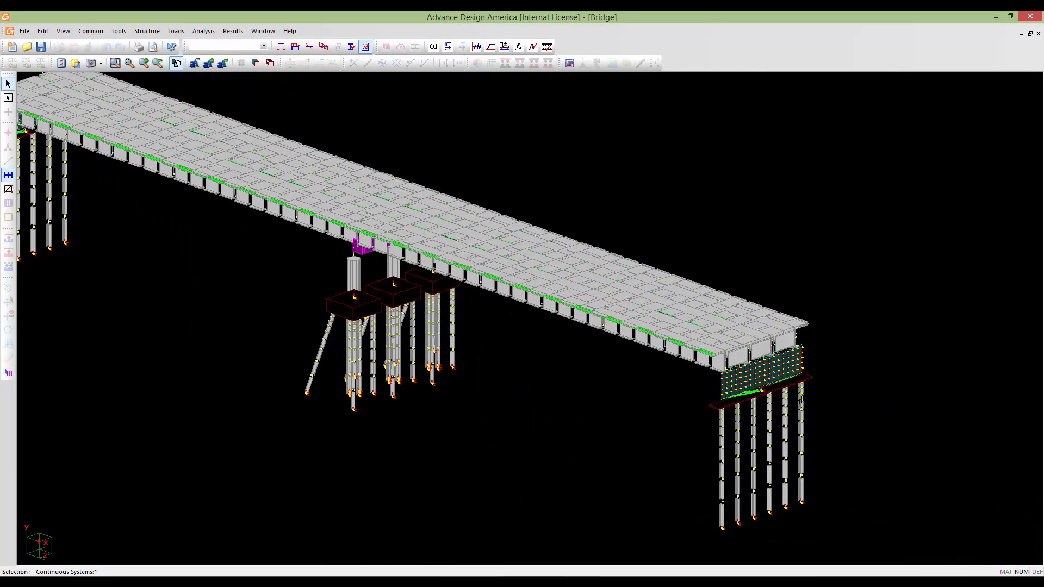
middle_drag(794, 383, 604, 325)
scroll(604, 325, up, 8)
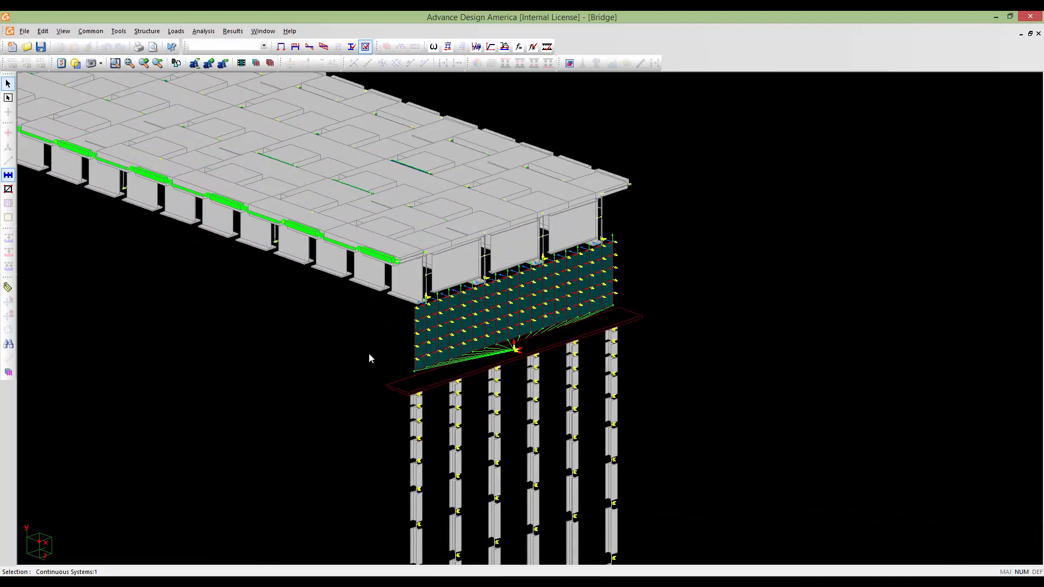
scroll(616, 303, up, 5)
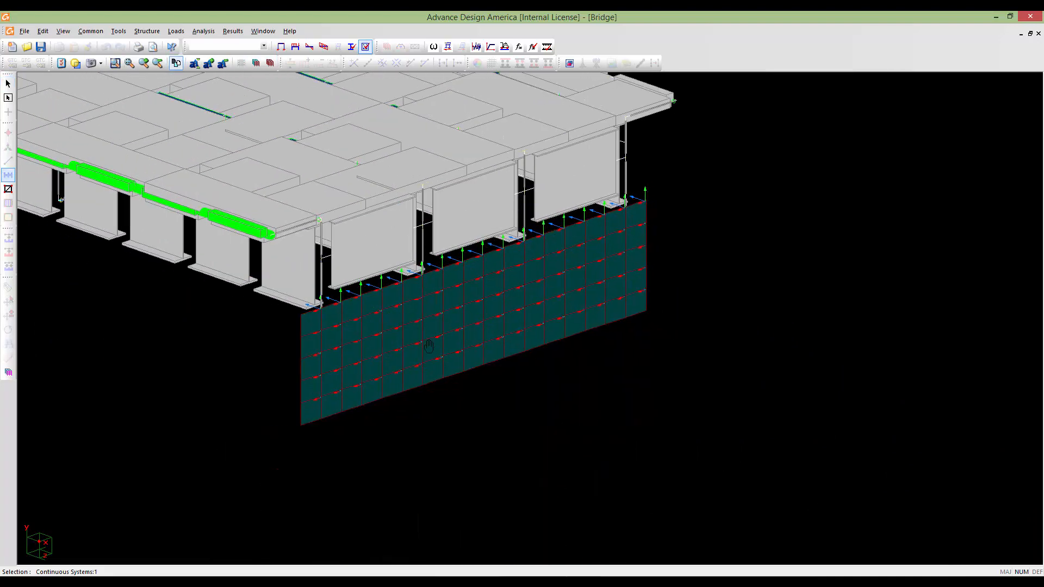
middle_drag(471, 299, 512, 287)
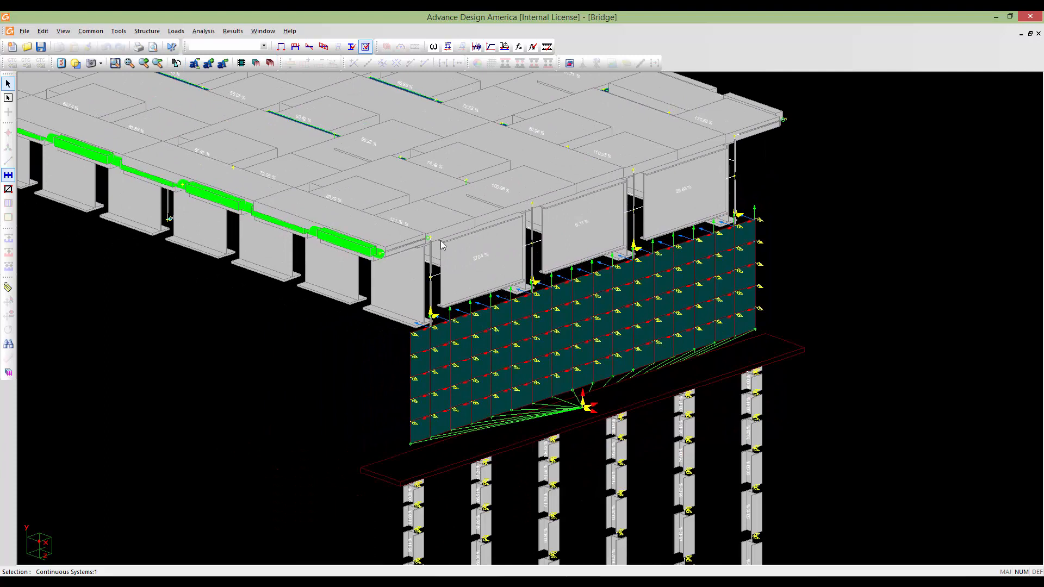
click(365, 46)
click(265, 47)
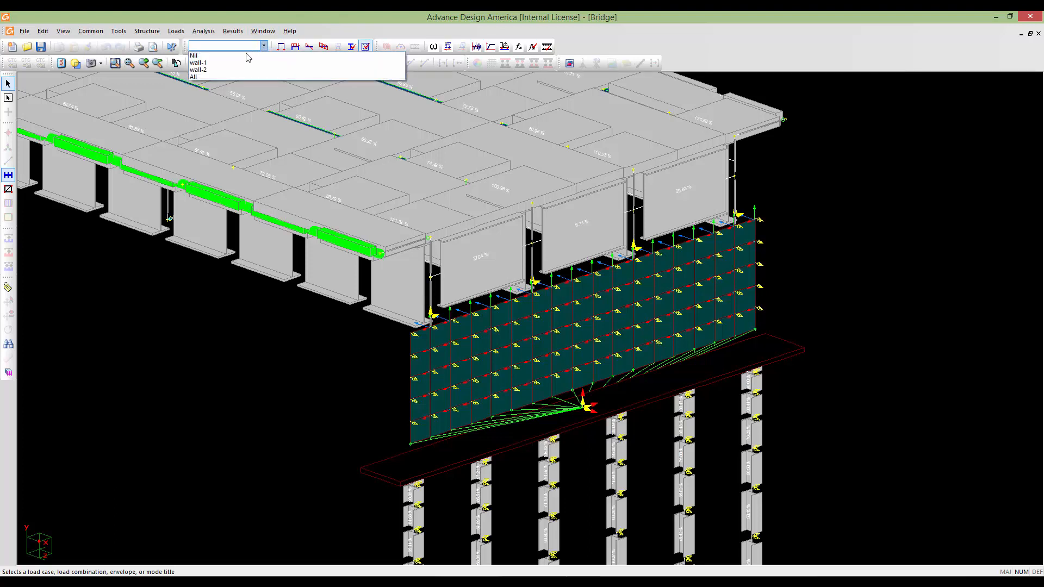
click(212, 63)
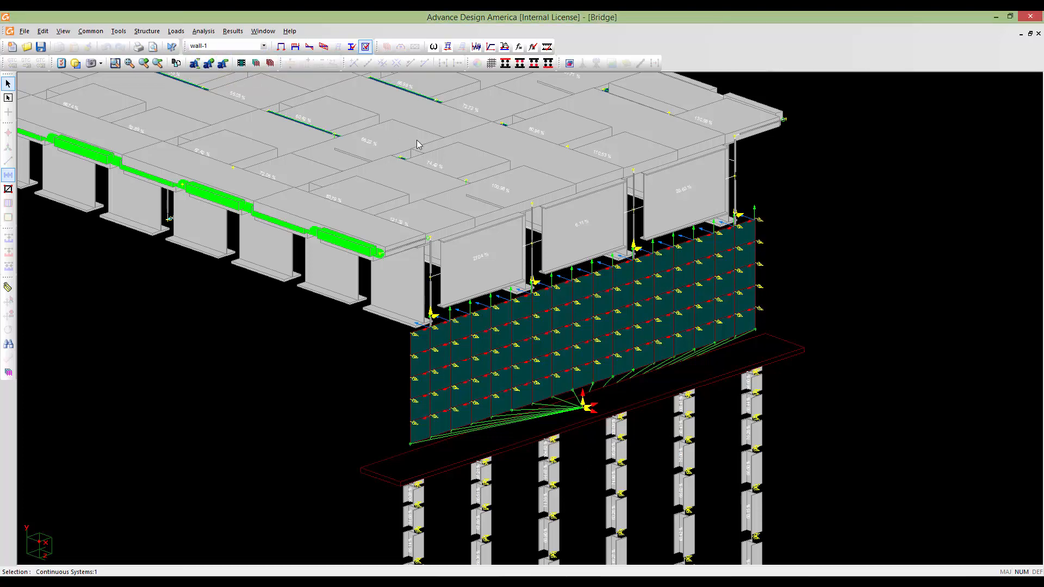
scroll(491, 172, down, 5)
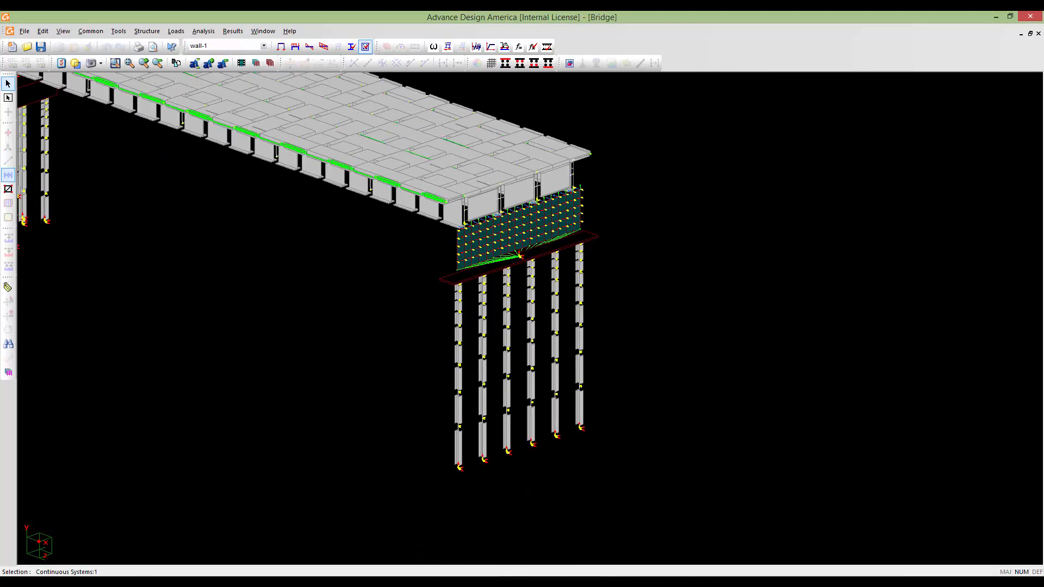
- Display all four reinforcing bar layers on abutment wall-1: Mfx-, Mfy-, Mfy+ and Mfx+
middle_drag(96, 182, 670, 417)
middle_drag(434, 346, 947, 549)
middle_drag(493, 309, 491, 348)
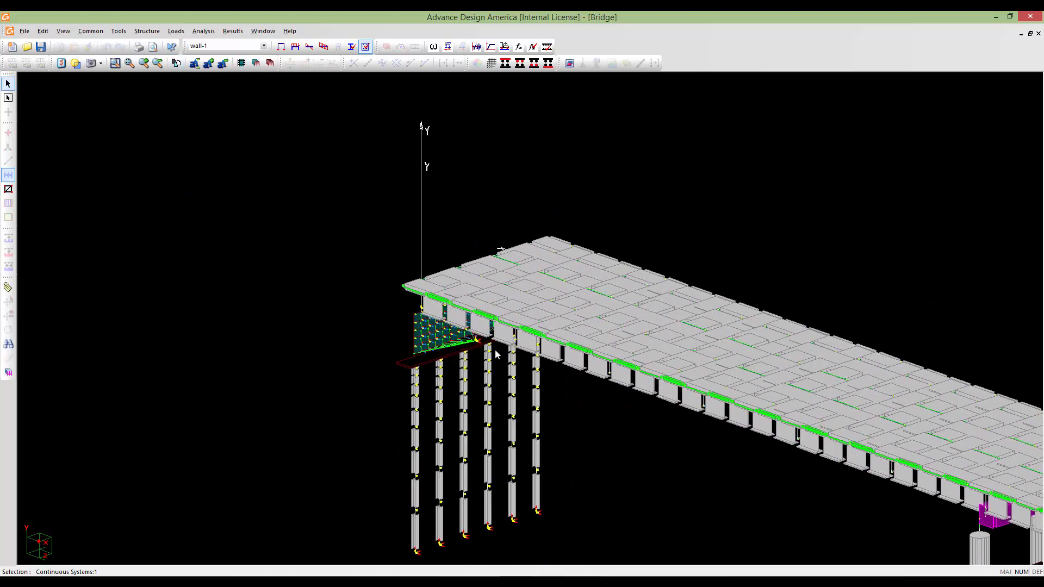
scroll(487, 341, up, 1)
scroll(487, 344, up, 1)
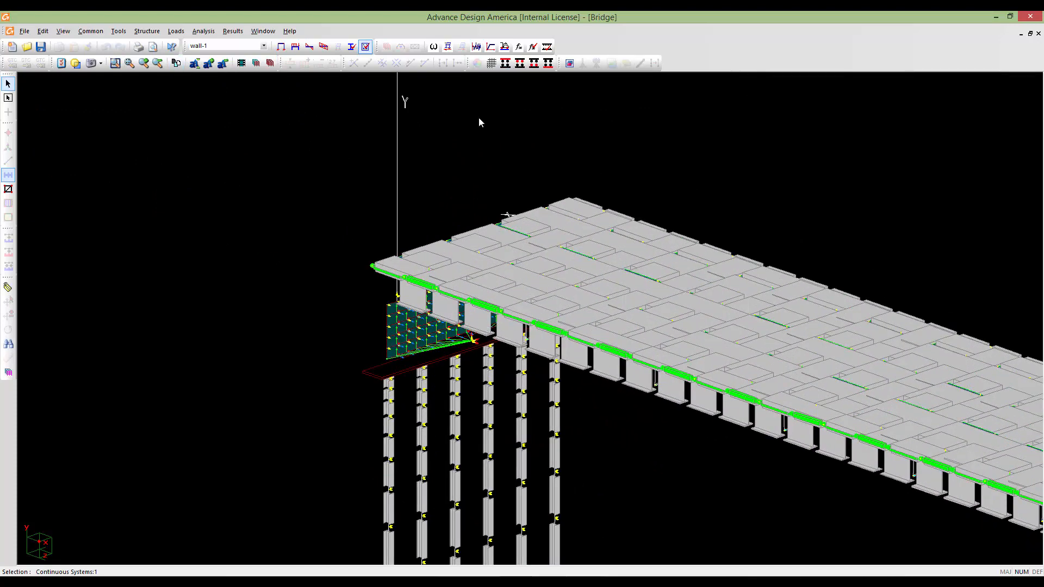
click(505, 64)
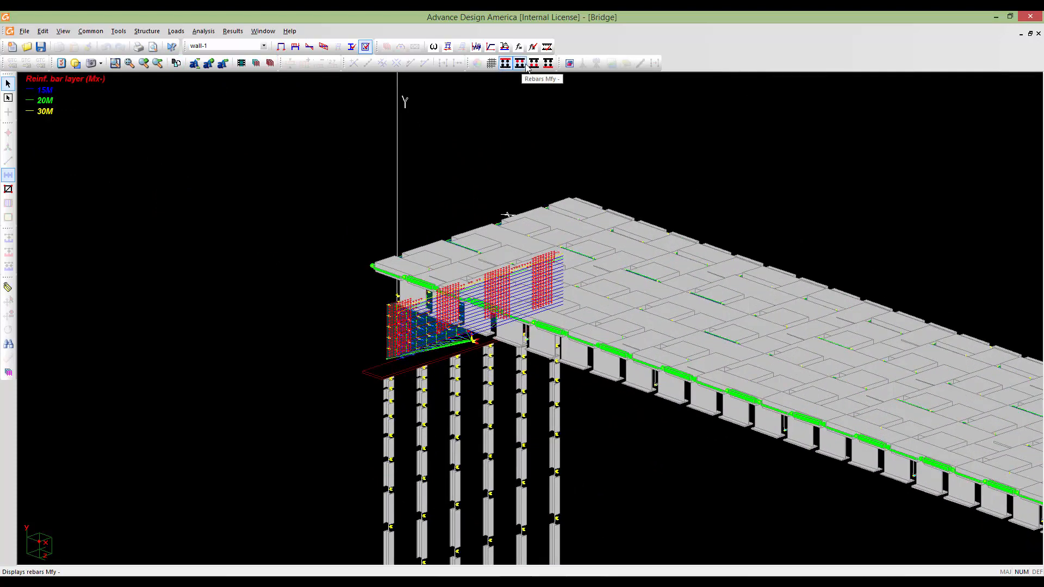
click(520, 64)
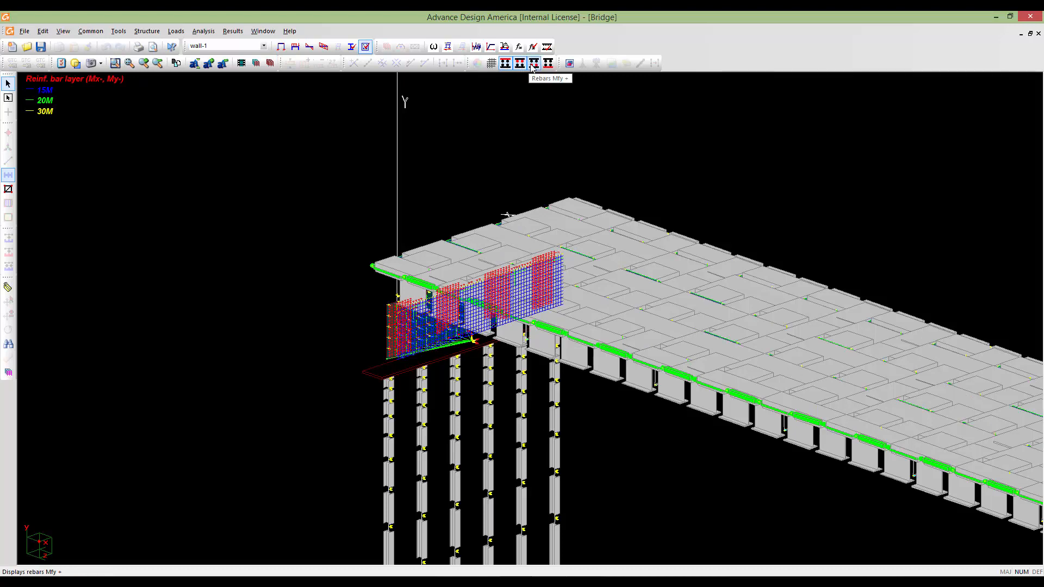
click(533, 64)
click(548, 64)
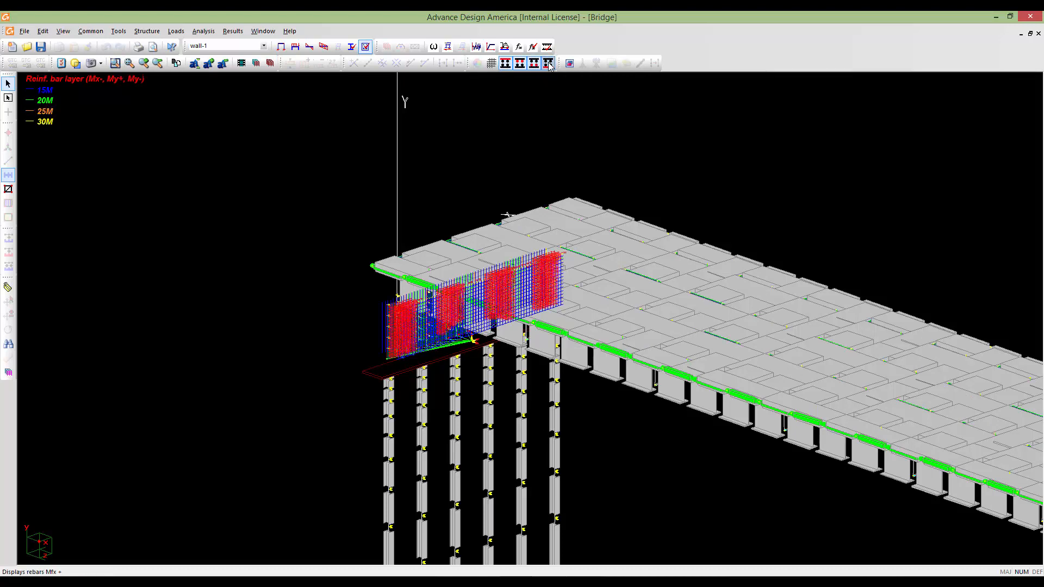
- Examine the combined rebar layers of wall-1 from the outer side of the abutment
shift+middle_drag(448, 388, 629, 380)
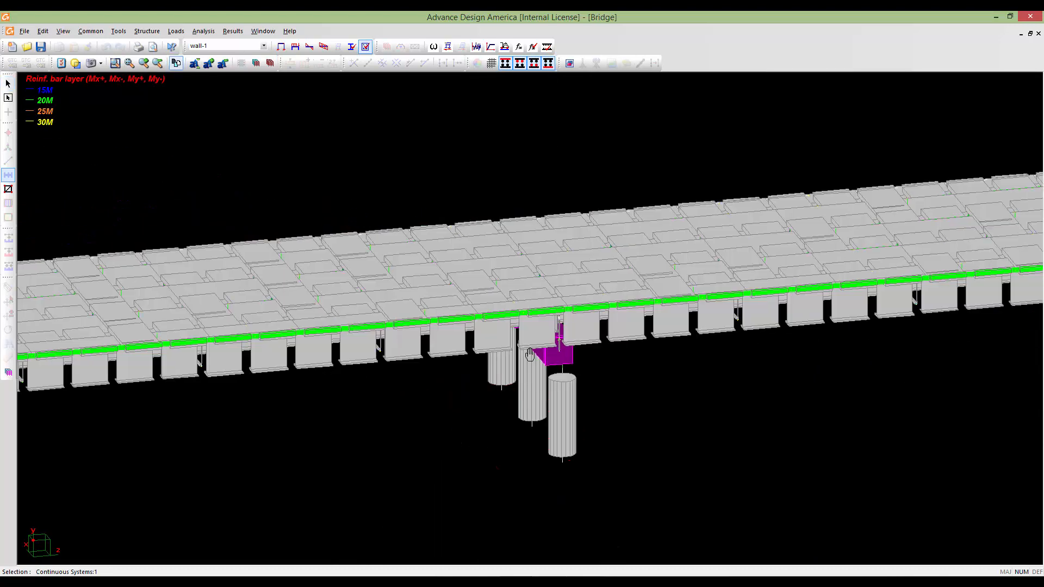
middle_drag(142, 374, 635, 318)
scroll(635, 319, down, 5)
mouse_move(380, 328)
middle_down()
mouse_move(392, 330)
mouse_move(383, 322)
middle_up()
scroll(383, 323, up, 7)
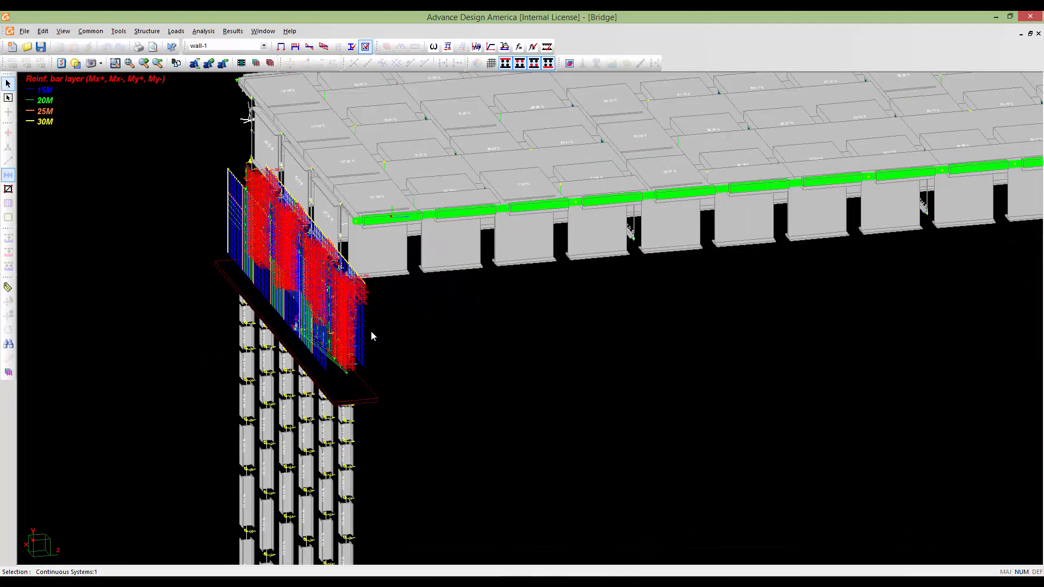
scroll(268, 345, down, 2)
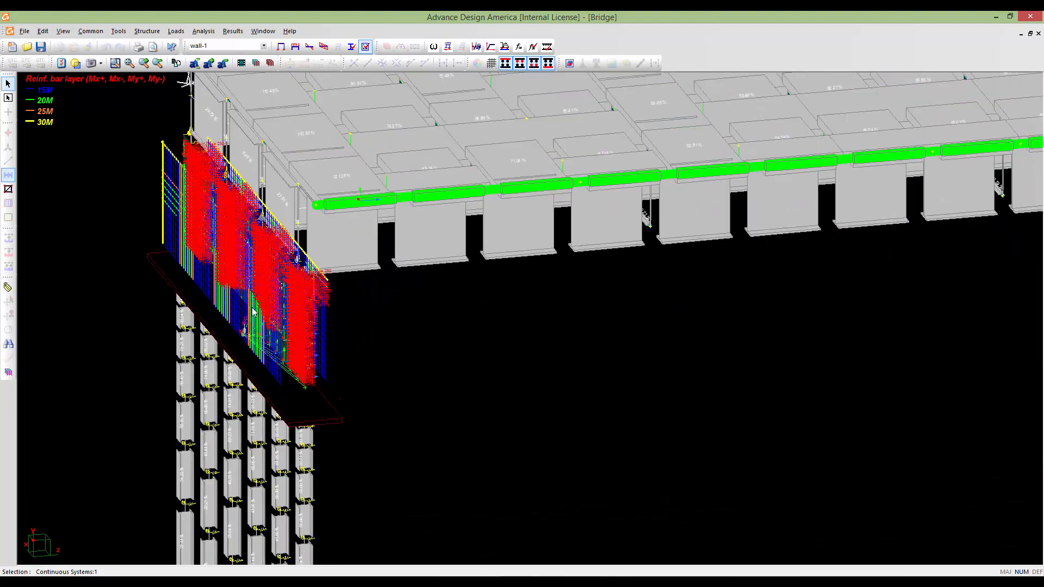
scroll(304, 328, down, 1)
middle_drag(541, 318, 367, 325)
scroll(608, 313, down, 1)
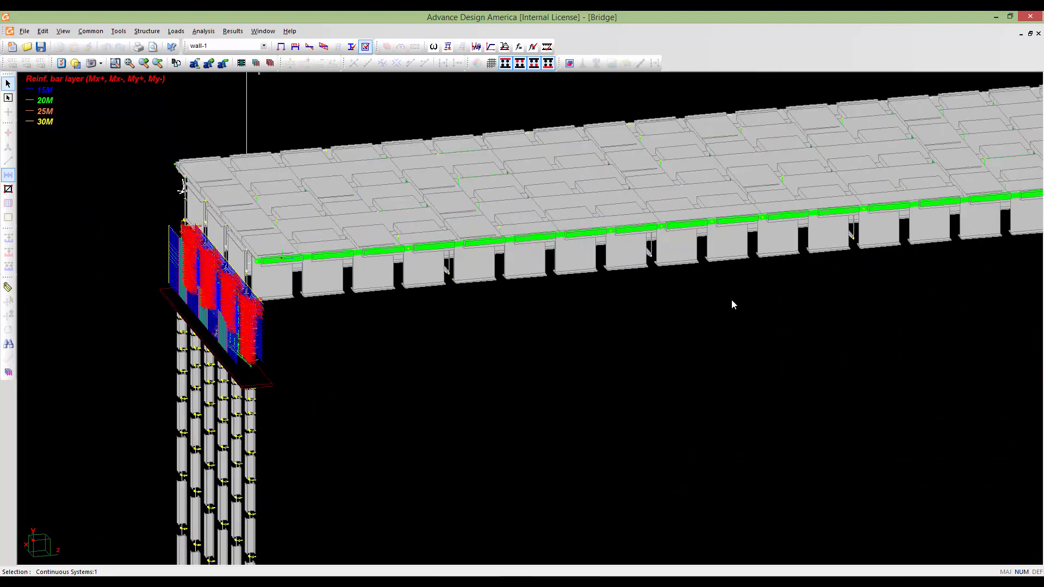
- Survey the deck from wall-1 past the central pier to the opposite abutment, and return to wall-1's reinforcement
middle_drag(948, 279, 511, 333)
middle_drag(949, 299, 587, 326)
middle_drag(965, 273, 490, 294)
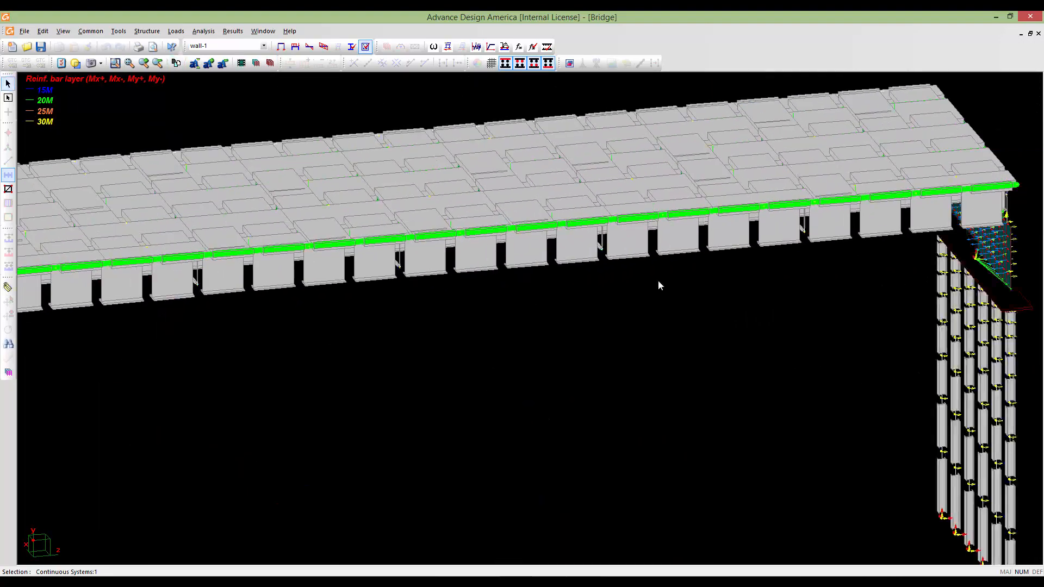
scroll(661, 281, down, 2)
middle_drag(250, 342, 576, 312)
scroll(576, 312, down, 2)
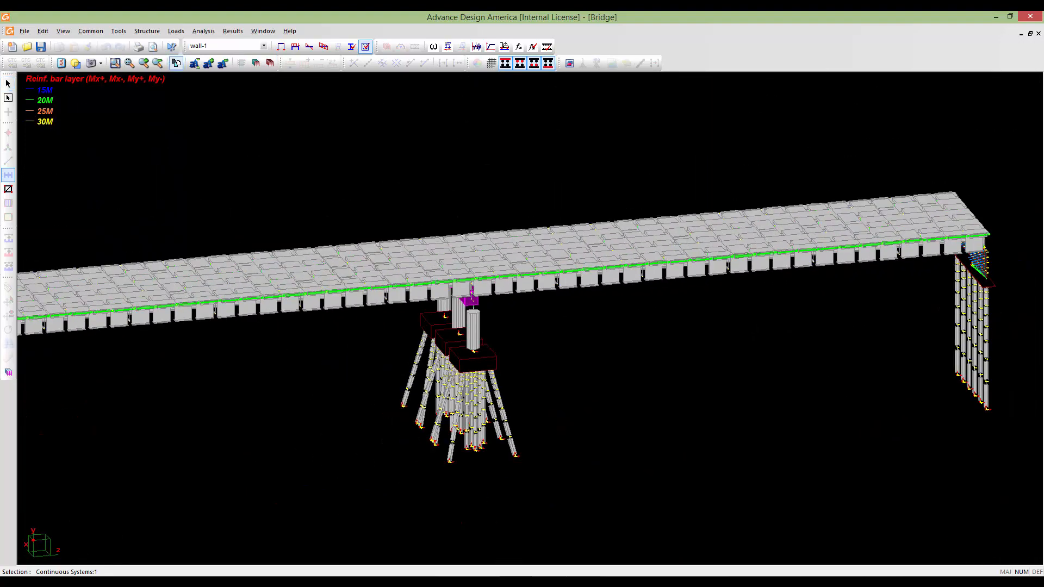
middle_drag(282, 348, 726, 285)
scroll(400, 285, up, 8)
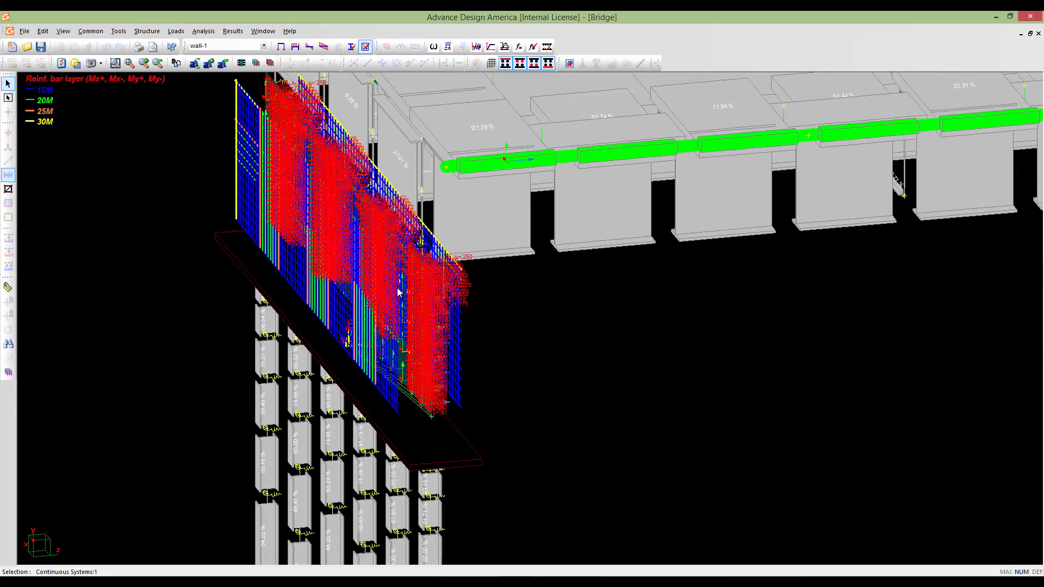
- Inspect wall-1's bar sizes, spacing and denser rebar zones close up, facing the abutment from the end of the bridge
scroll(398, 292, down, 4)
mouse_move(398, 302)
shift+middle_down()
mouse_move(408, 302)
mouse_move(366, 391)
mouse_move(406, 342)
mouse_move(399, 295)
mouse_move(427, 269)
shift+middle_up()
scroll(405, 342, down, 5)
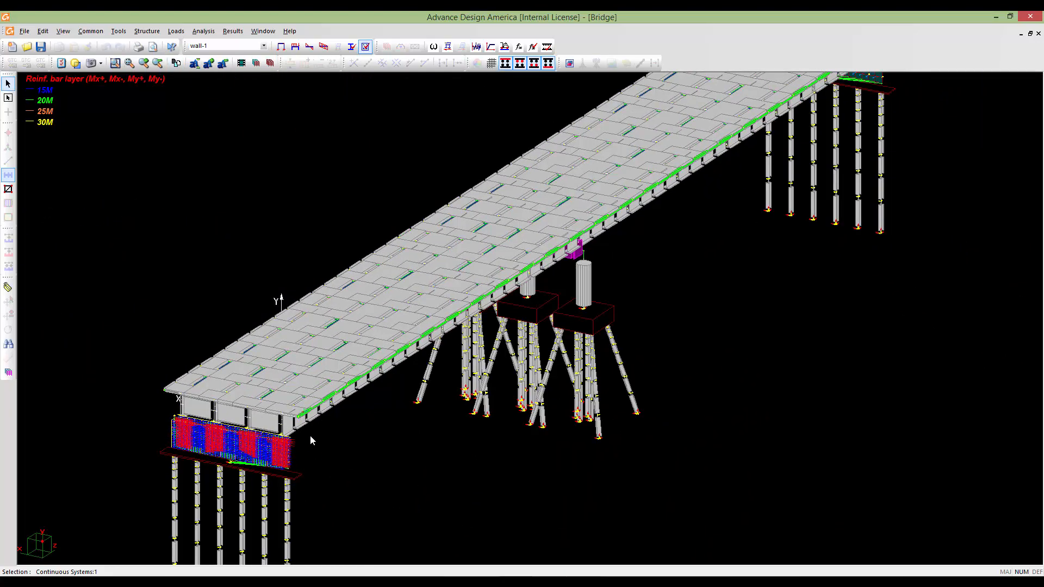
scroll(311, 440, up, 7)
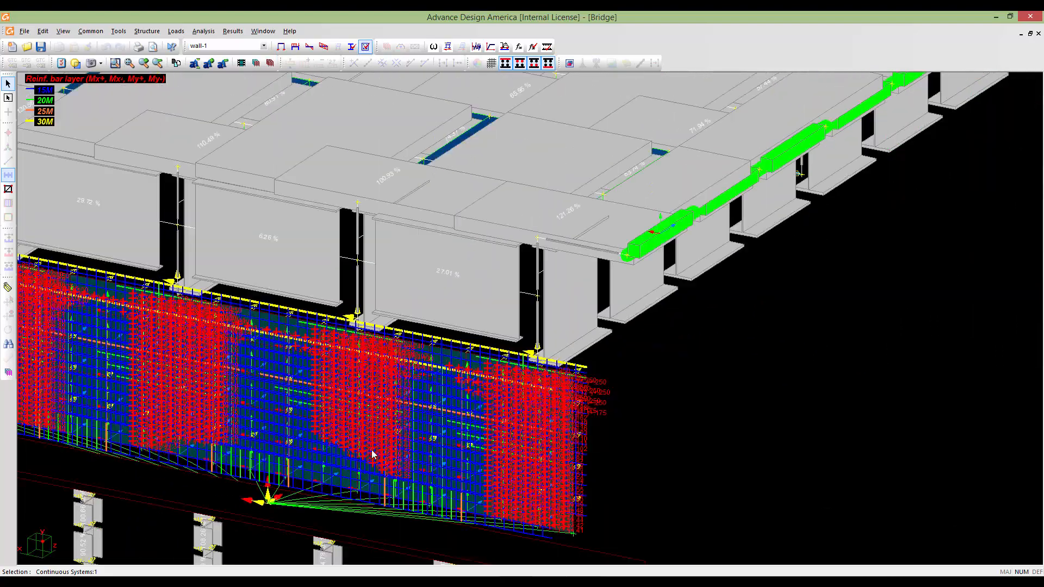
scroll(372, 453, down, 3)
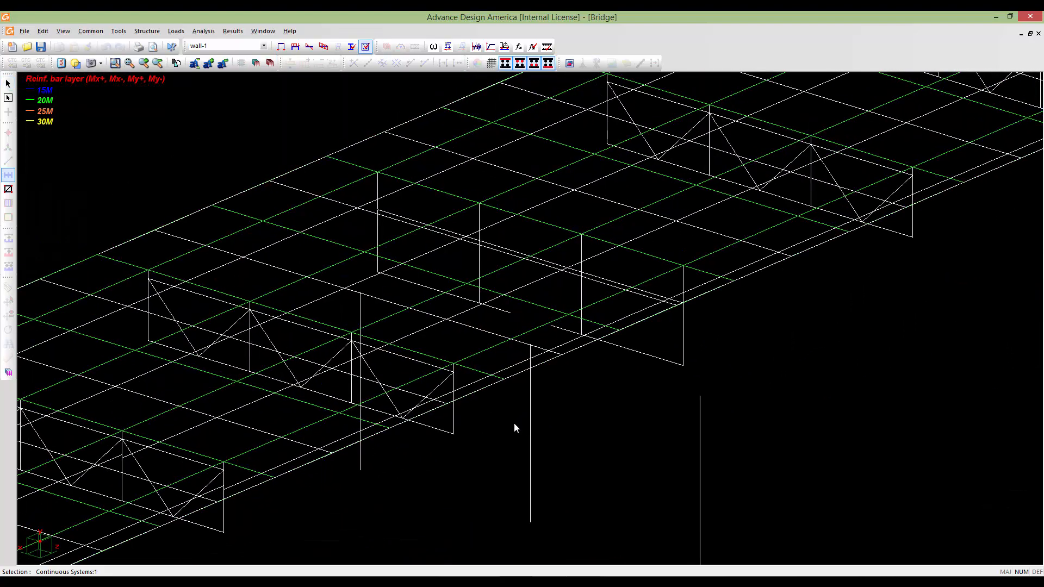
middle_drag(514, 426, 571, 411)
scroll(541, 379, down, 3)
middle_drag(548, 281, 408, 380)
scroll(292, 444, up, 1)
scroll(294, 447, up, 5)
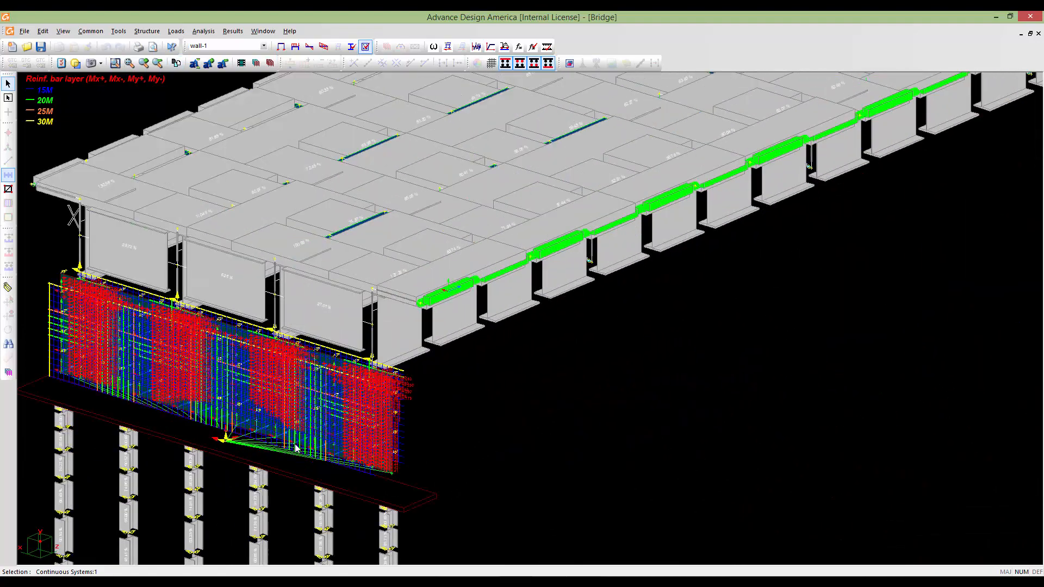
scroll(333, 428, up, 1)
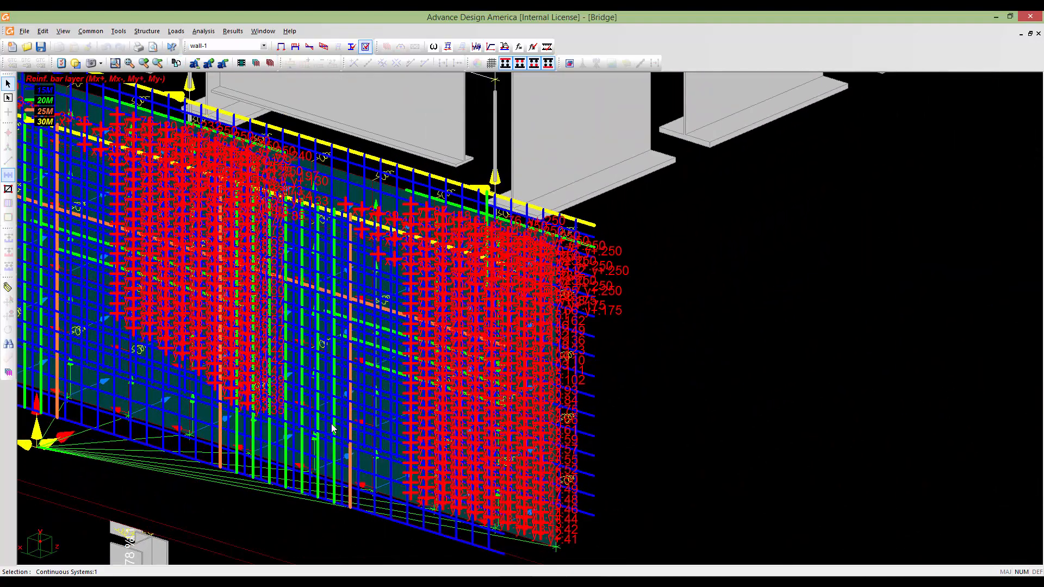
middle_drag(333, 428, 579, 384)
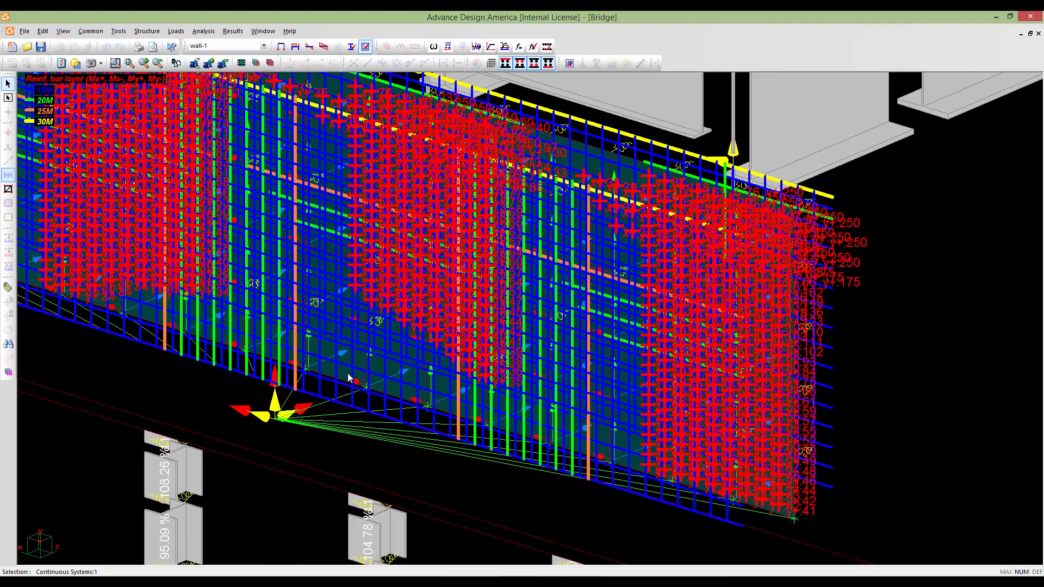
- Hide the displayed rebar layers on wall-1 and show only the Mfy- layer
scroll(349, 377, down, 6)
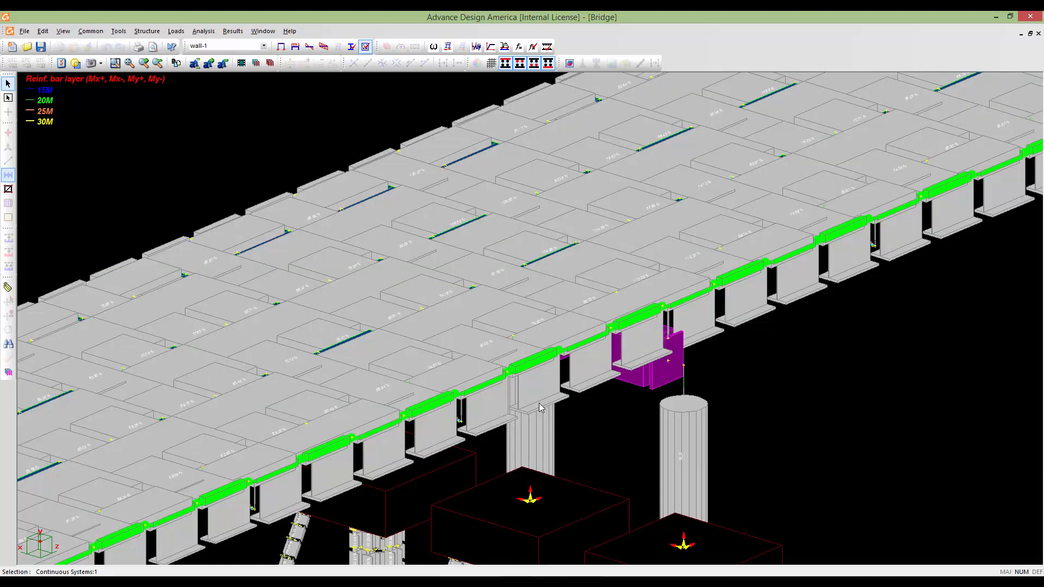
scroll(540, 408, down, 5)
middle_drag(477, 355, 511, 281)
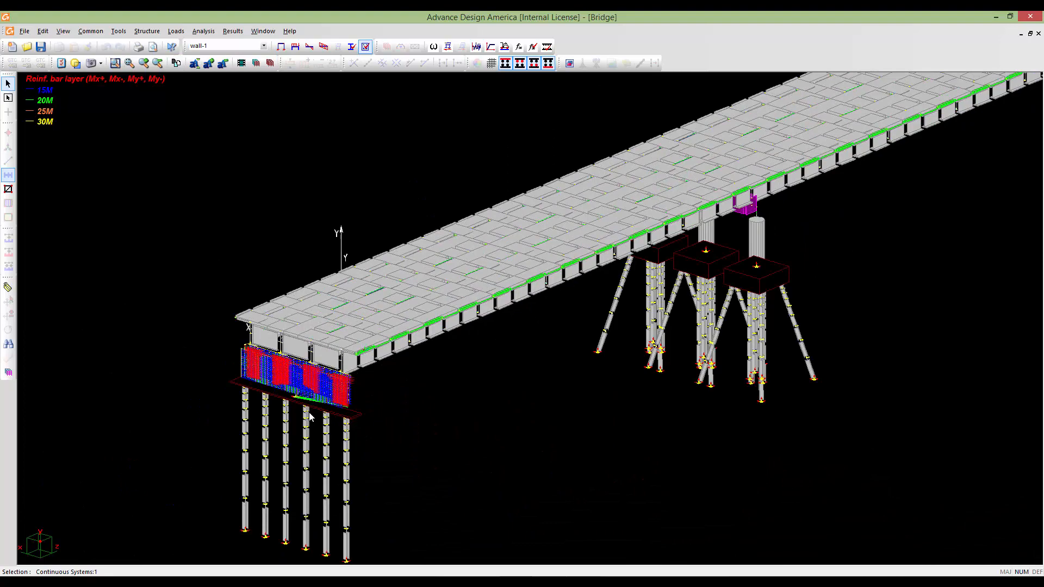
scroll(283, 305, up, 4)
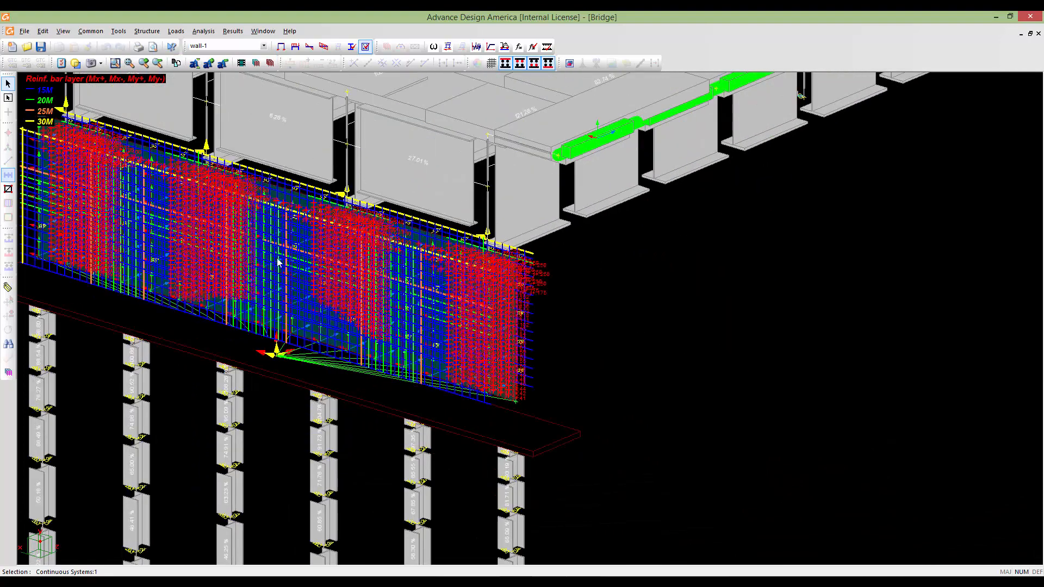
click(520, 63)
click(520, 64)
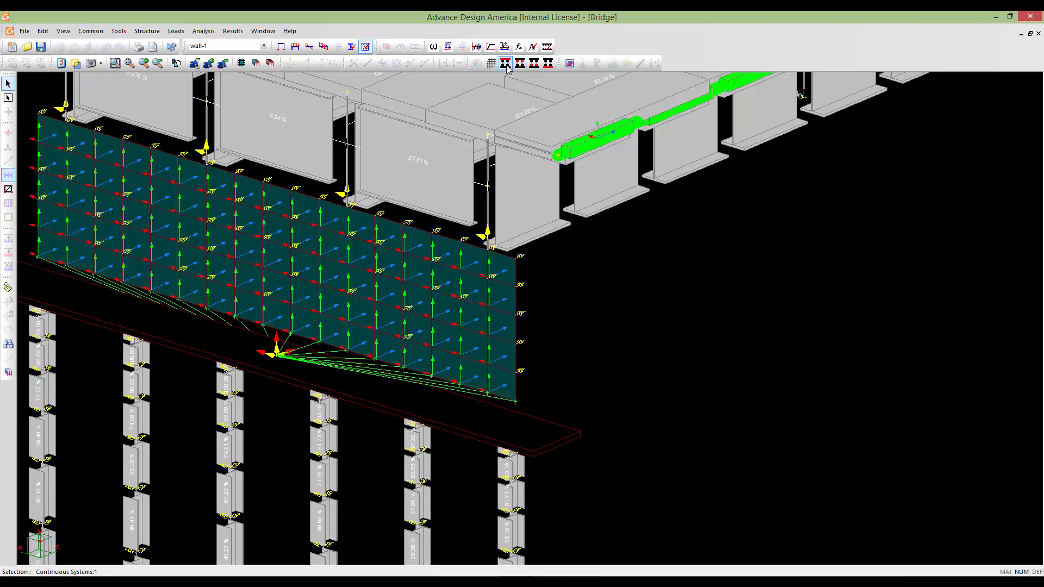
click(520, 66)
- Examine the Mfy- reinforcement of wall-1 in the context of the whole bridge
scroll(582, 278, down, 5)
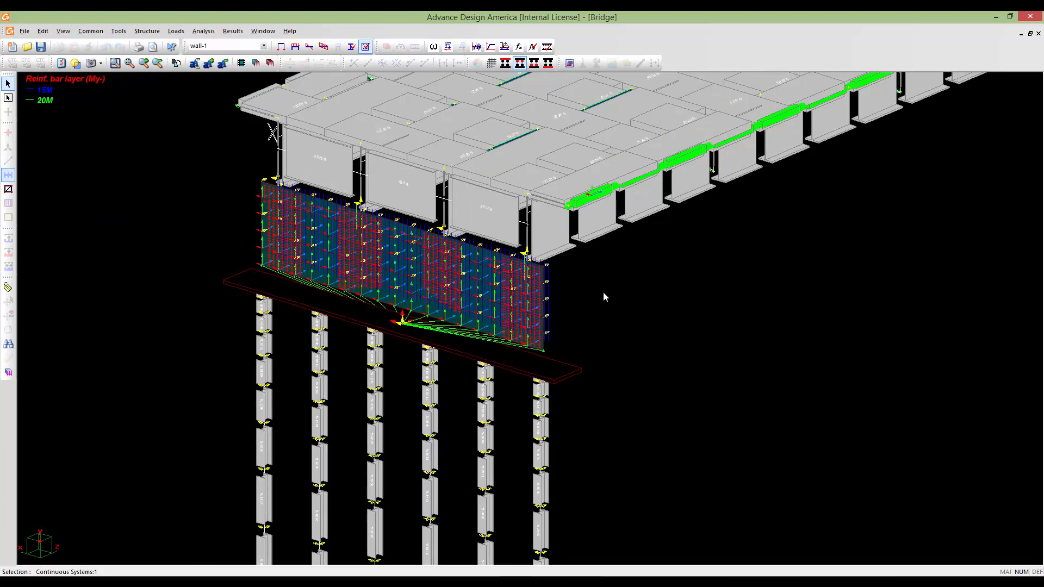
middle_drag(604, 292, 664, 310)
scroll(664, 310, down, 2)
middle_drag(755, 328, 594, 328)
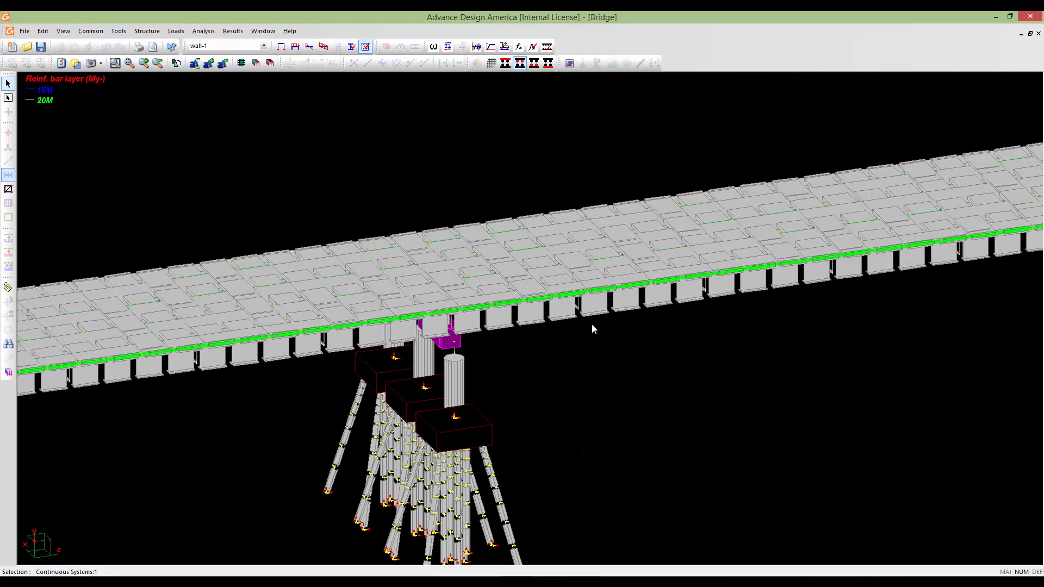
scroll(594, 328, down, 1)
middle_drag(827, 287, 699, 284)
middle_drag(787, 267, 649, 330)
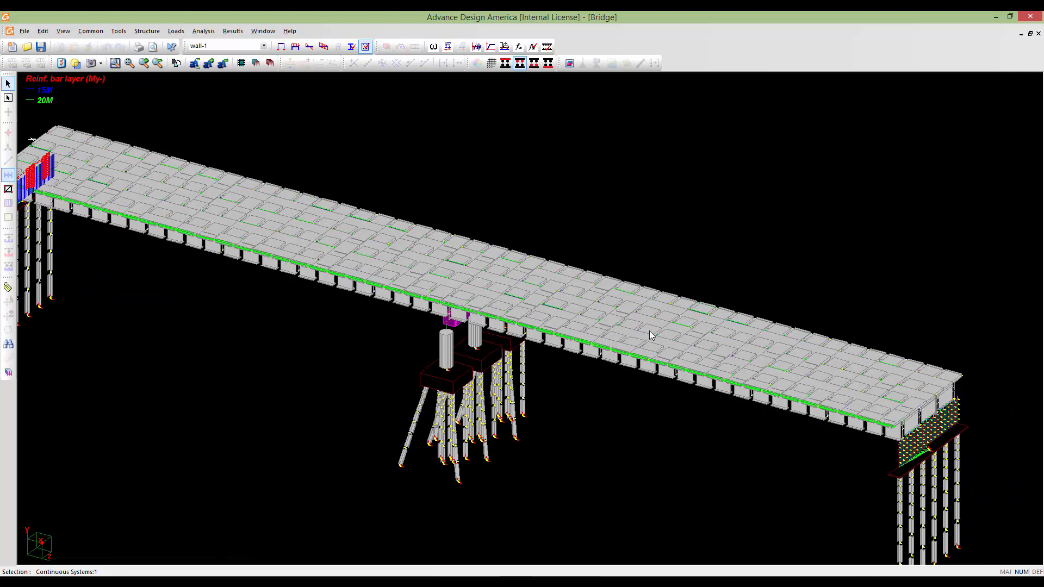
scroll(641, 331, down, 1)
middle_drag(564, 354, 592, 358)
scroll(618, 360, down, 1)
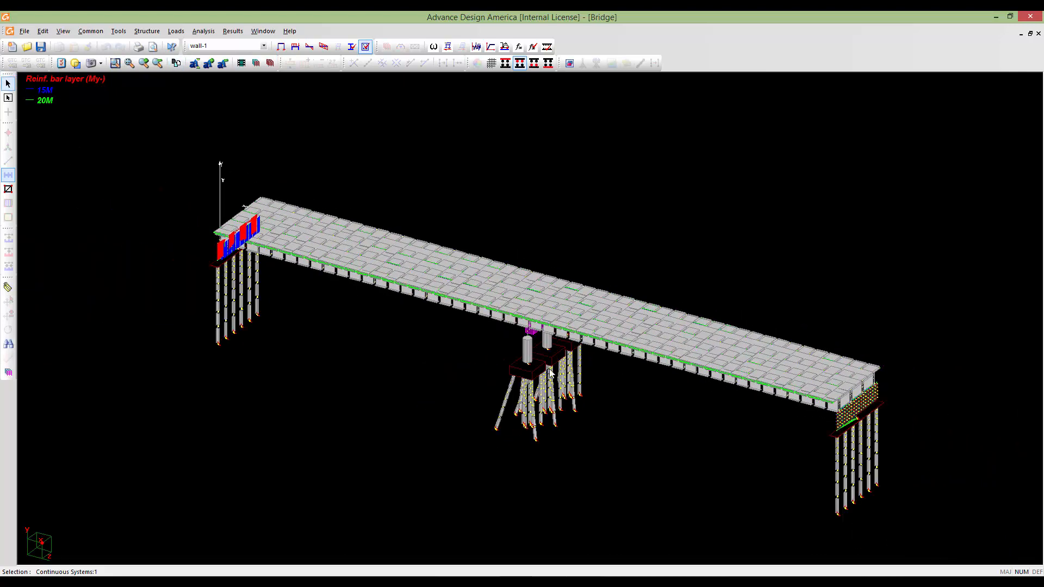
- Recall the saved selection "beams" and isolate those members
key(ctrl+l)
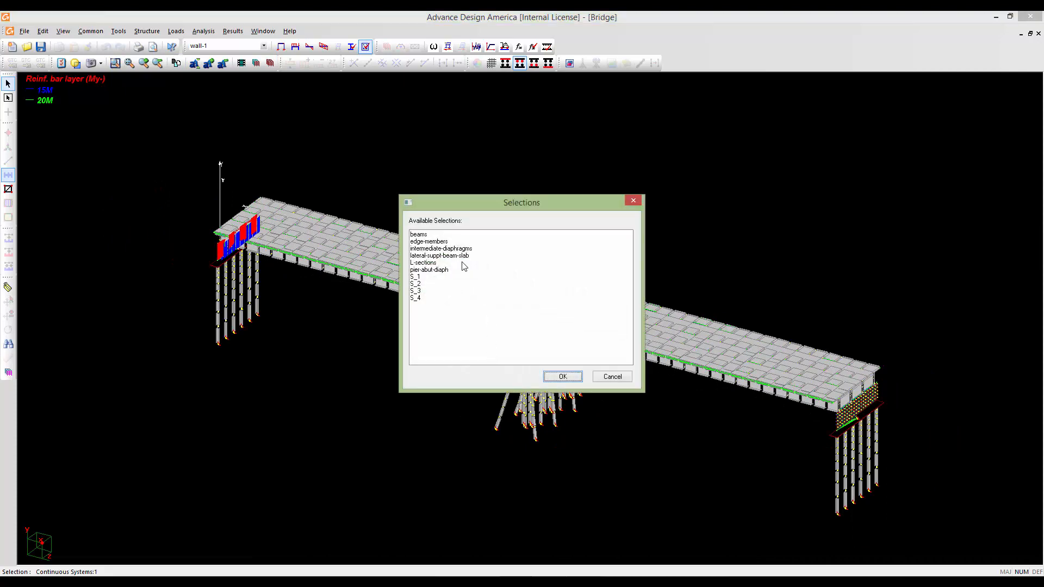
click(421, 237)
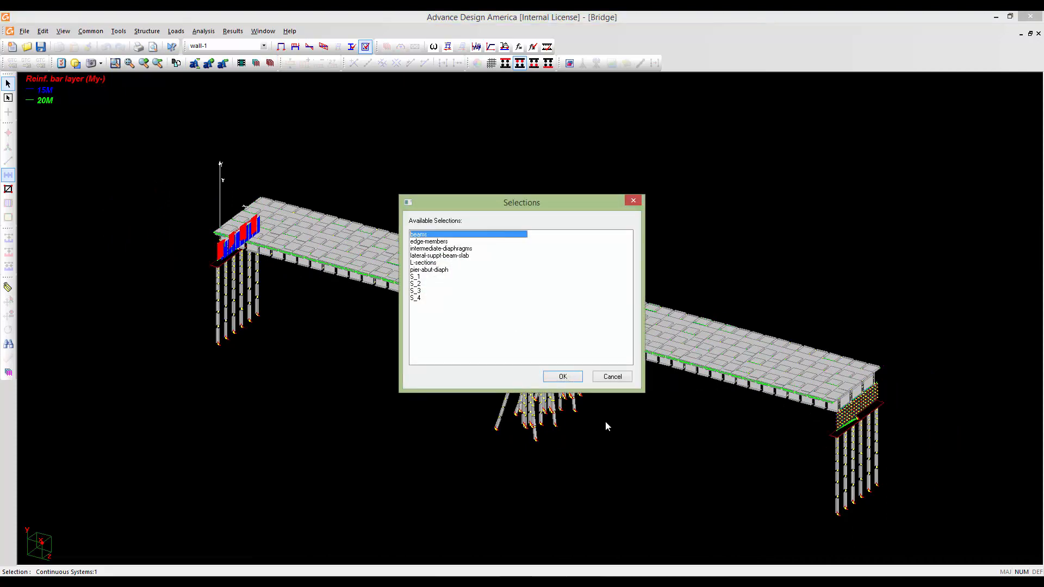
click(563, 377)
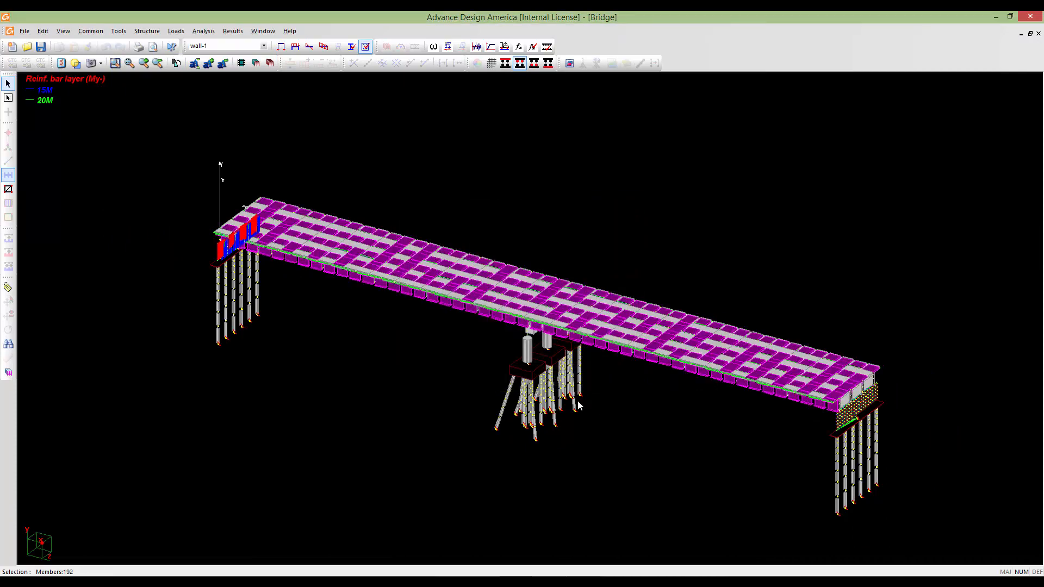
key(ctrl+h)
middle_drag(537, 374, 530, 389)
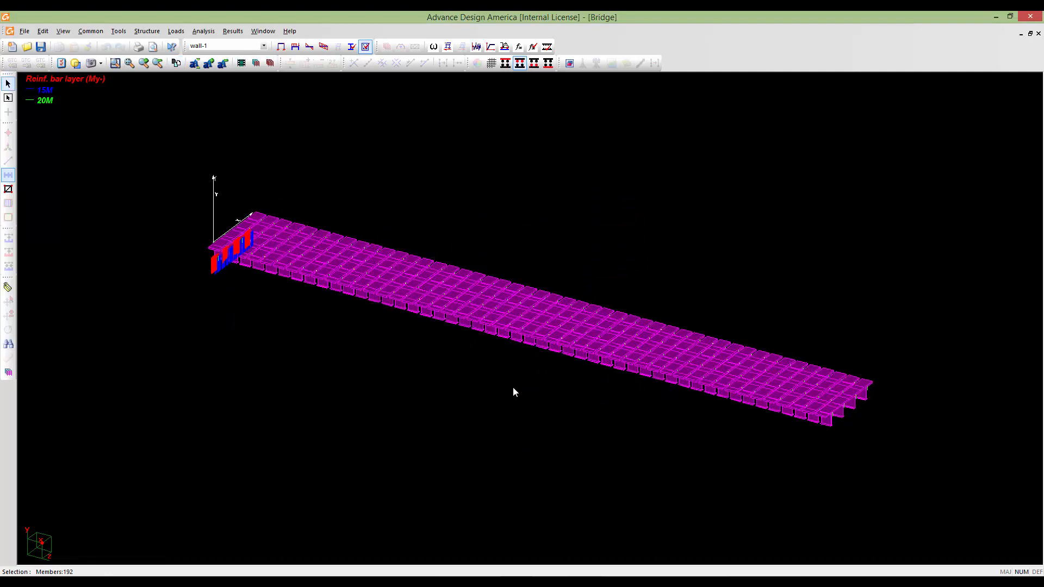
- Deactivate wall-1, recall the saved selection "beams" again and show only those members
click(261, 46)
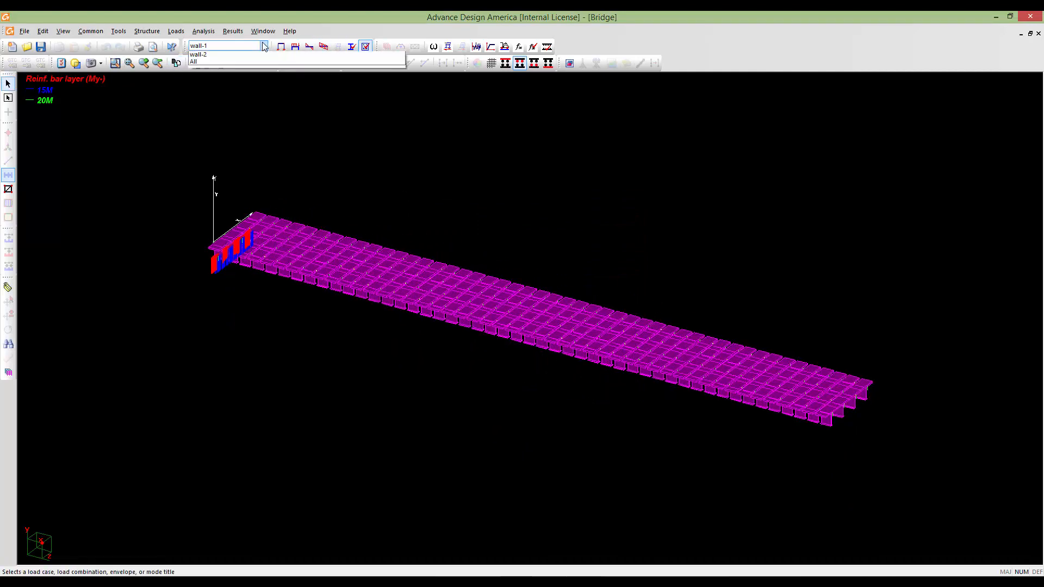
click(258, 55)
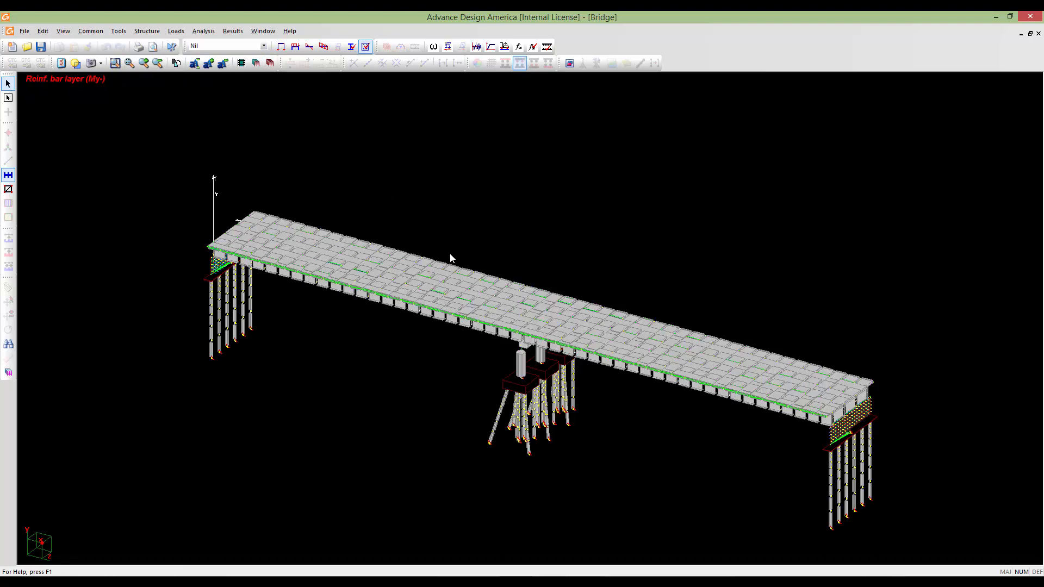
key(ctrl+l)
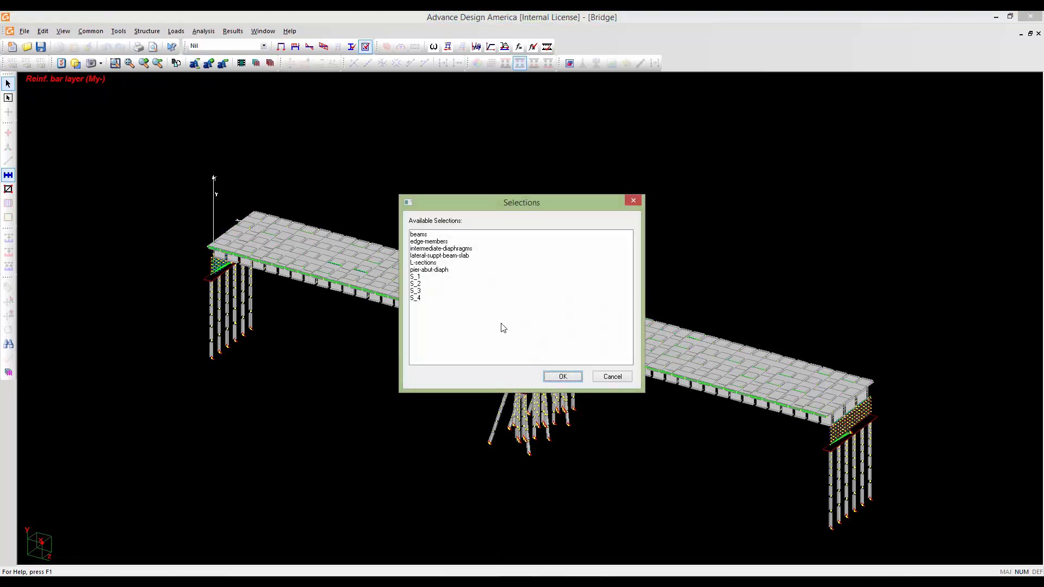
click(414, 233)
click(576, 377)
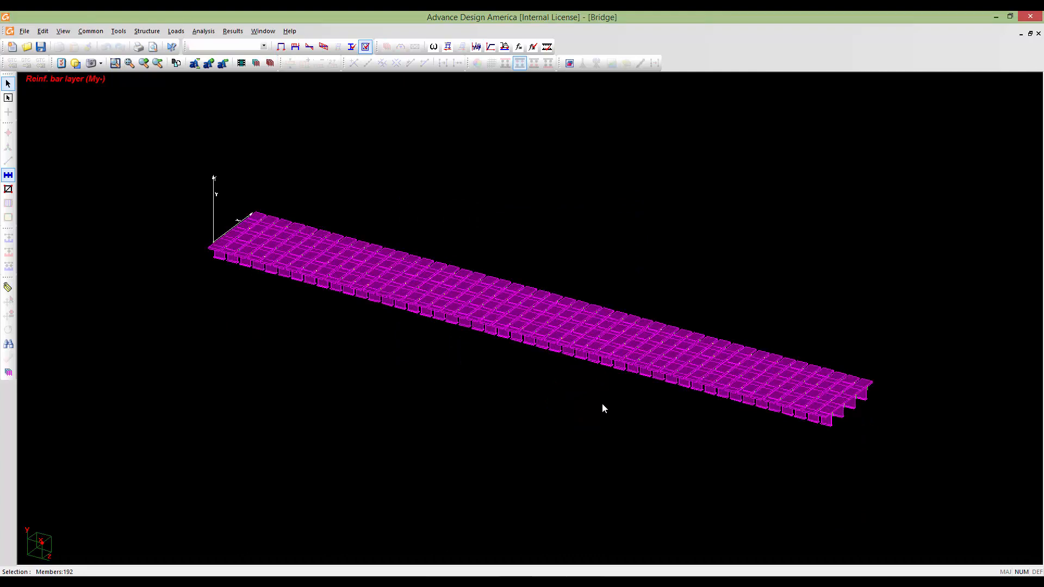
- Display the bending moment Mx diagram of the beams for load combination Stage 1-Ver
click(310, 46)
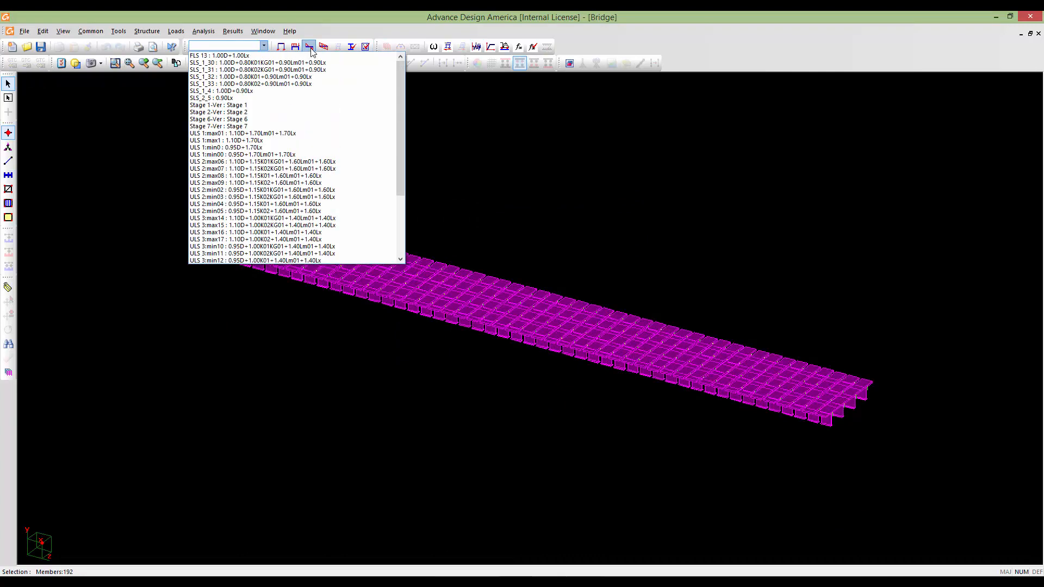
scroll(312, 163, down, 5)
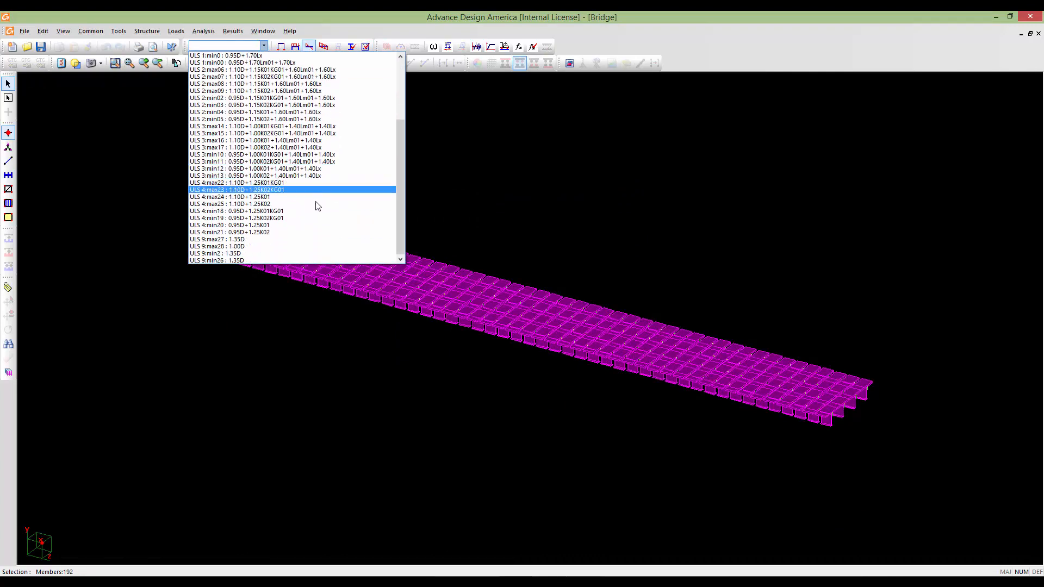
scroll(320, 223, up, 5)
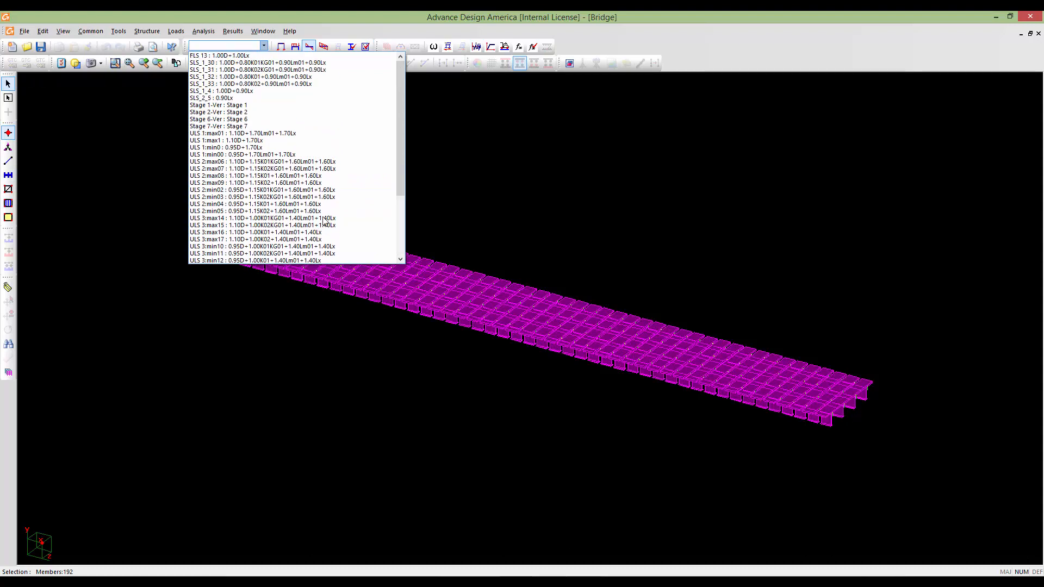
click(302, 105)
click(304, 63)
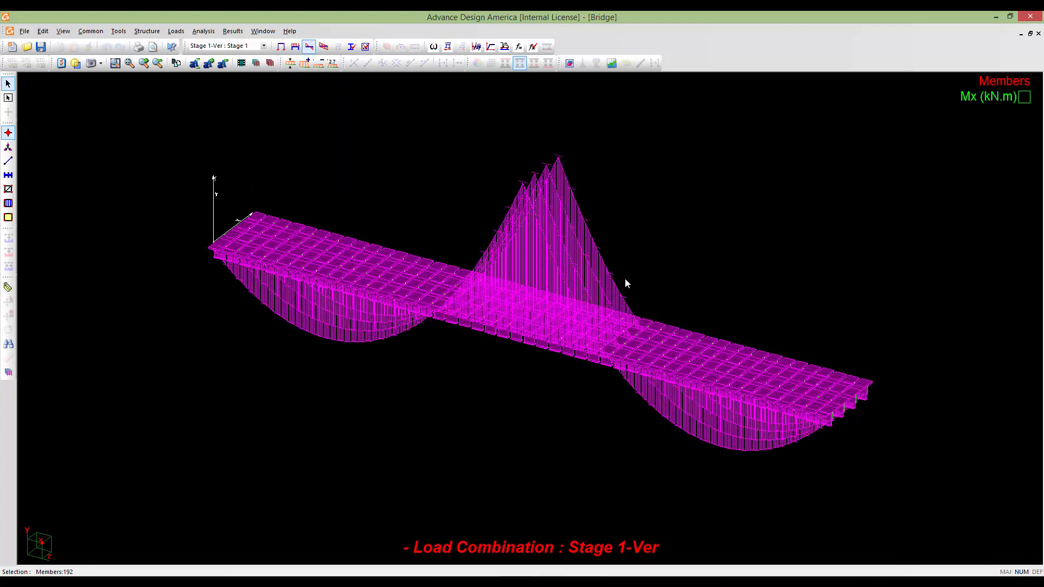
- Switch the Mx diagram to load combination Stage 6-Ver, inspect the moments at the bridge end and clear the beam selection
click(263, 45)
click(260, 70)
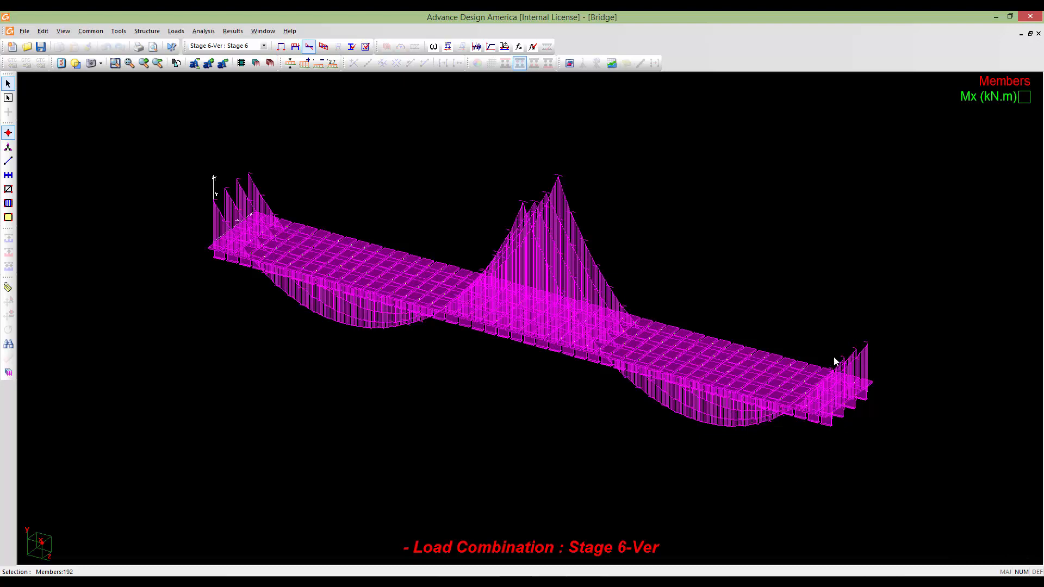
scroll(851, 418, up, 3)
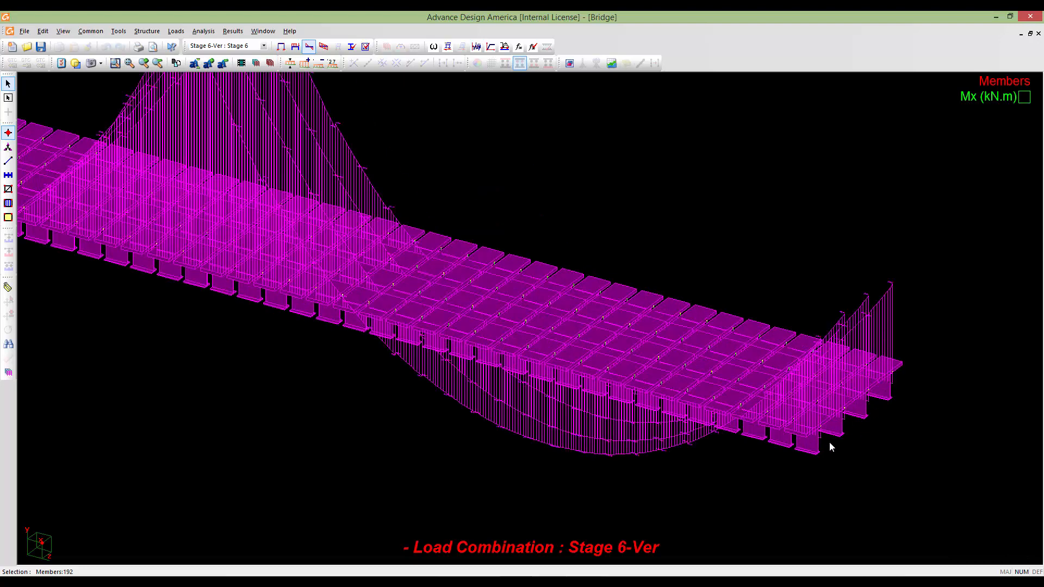
click(855, 434)
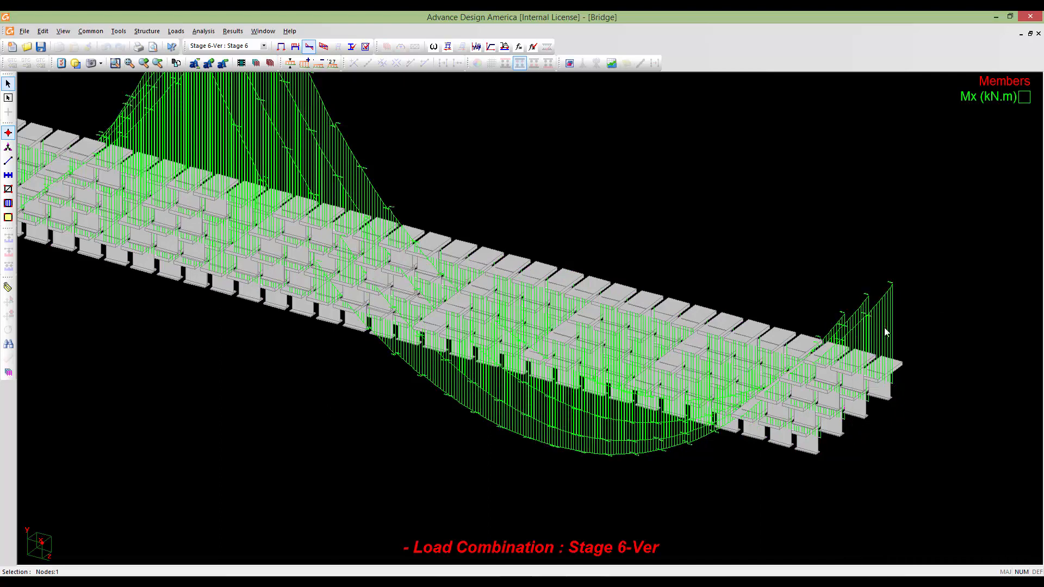
- Return the Mx diagram to Stage 1-Ver and inspect the beam moments at the abutment end of the deck
click(228, 46)
scroll(234, 63, up, 3)
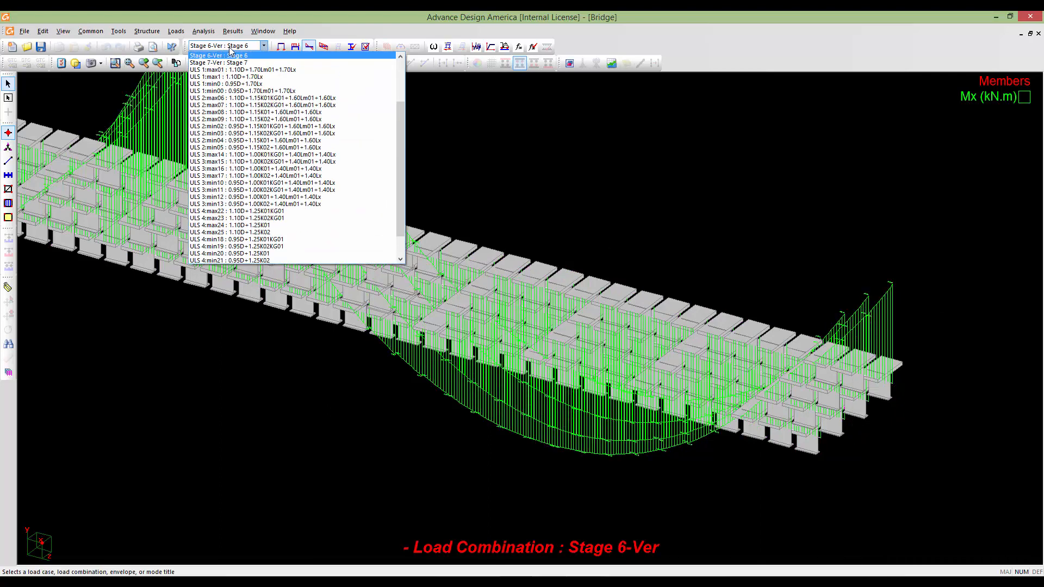
click(234, 63)
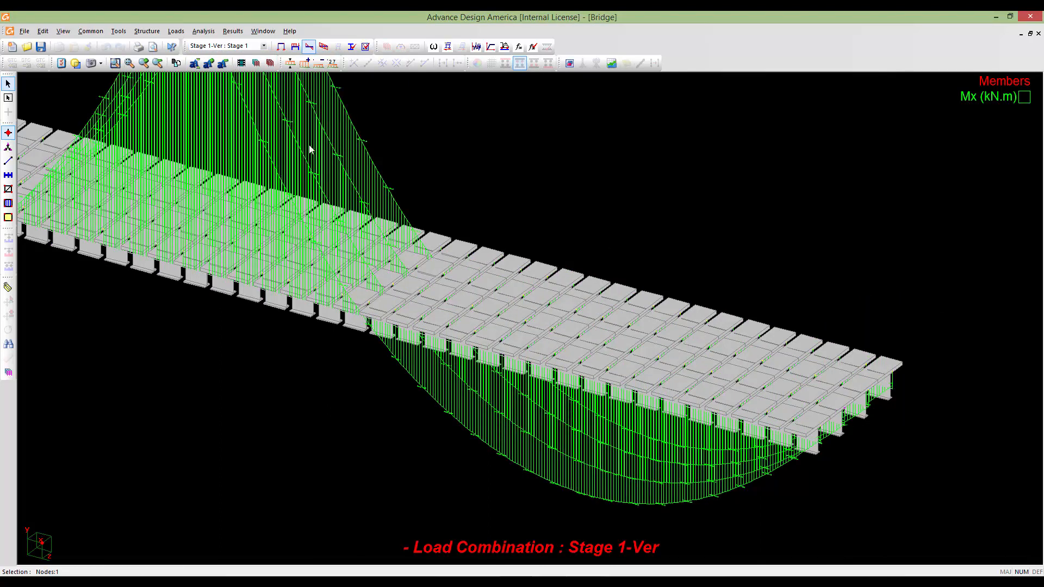
middle_drag(873, 396, 845, 377)
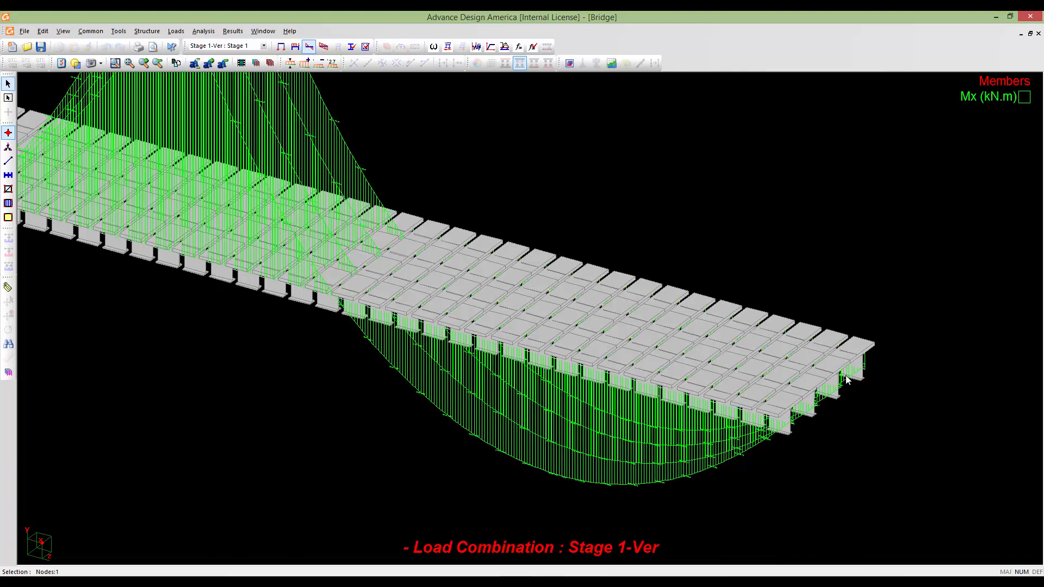
middle_drag(799, 415, 787, 400)
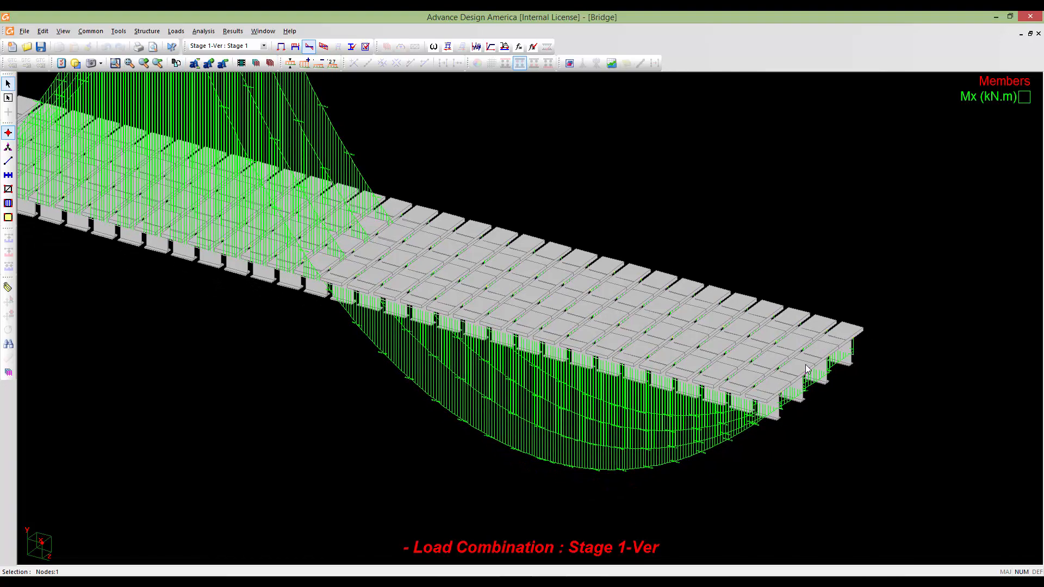
scroll(808, 369, up, 3)
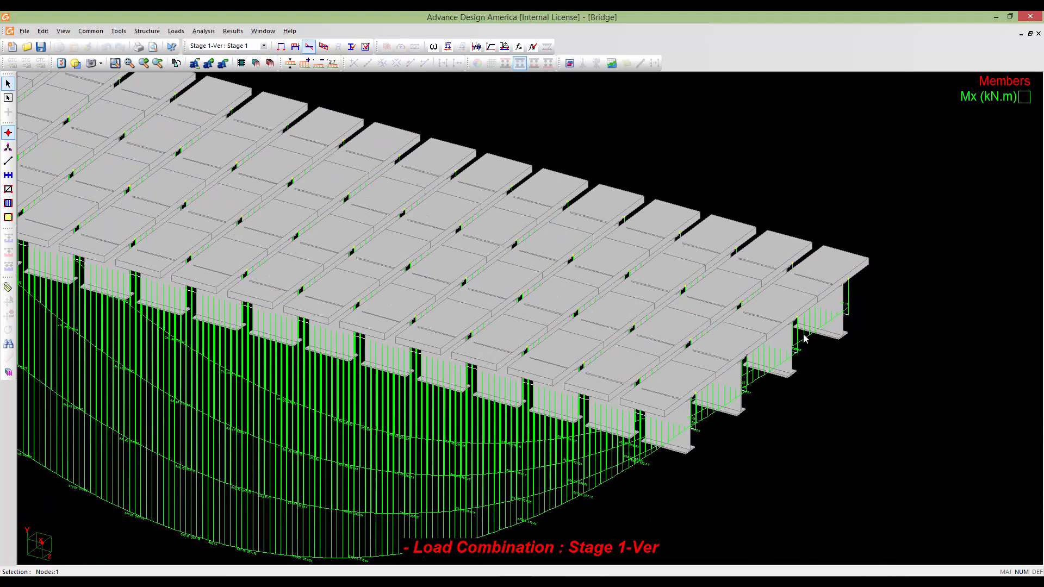
scroll(804, 338, down, 3)
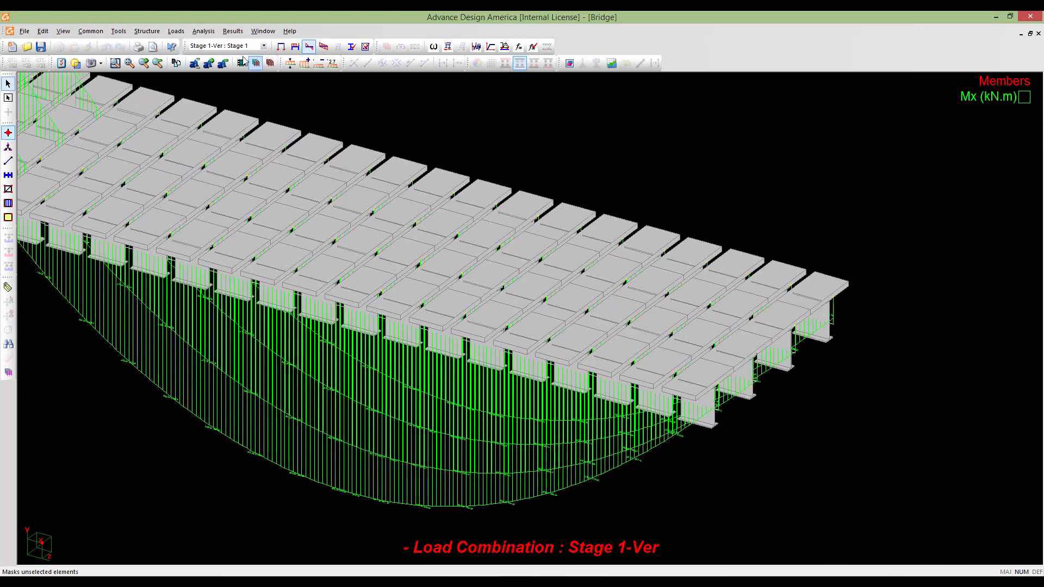
- Display the Mx diagram for load combination ULS 1:max1 and adjust the diagram amplitude to a readable scale
click(241, 47)
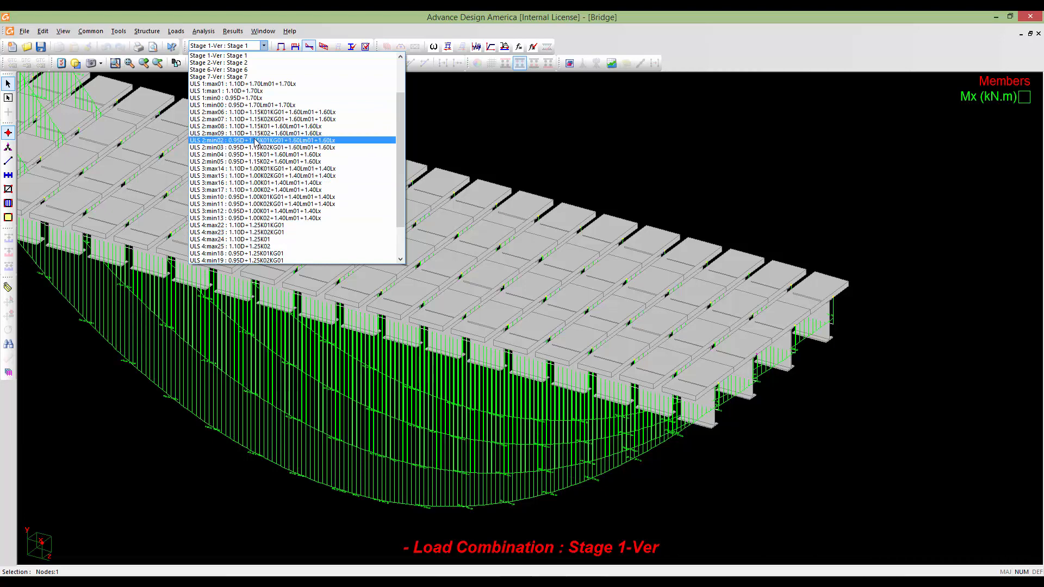
click(207, 92)
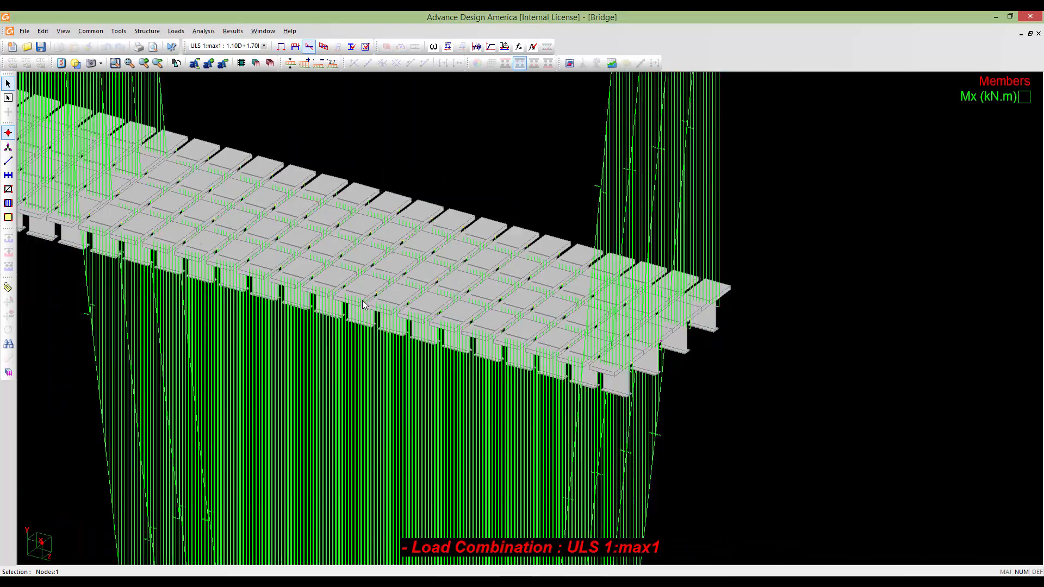
middle_drag(334, 339, 426, 340)
click(290, 64)
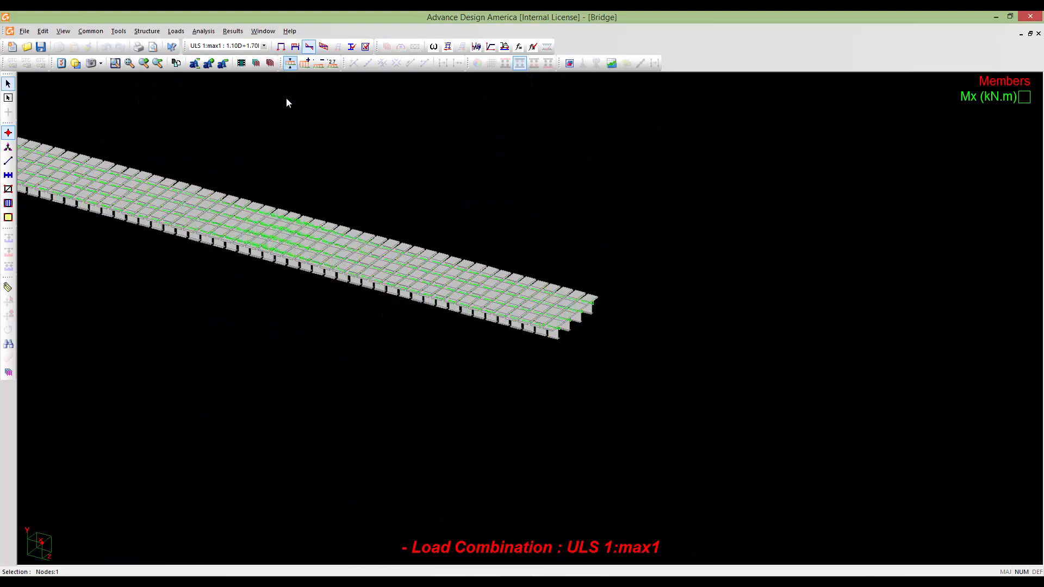
click(305, 63)
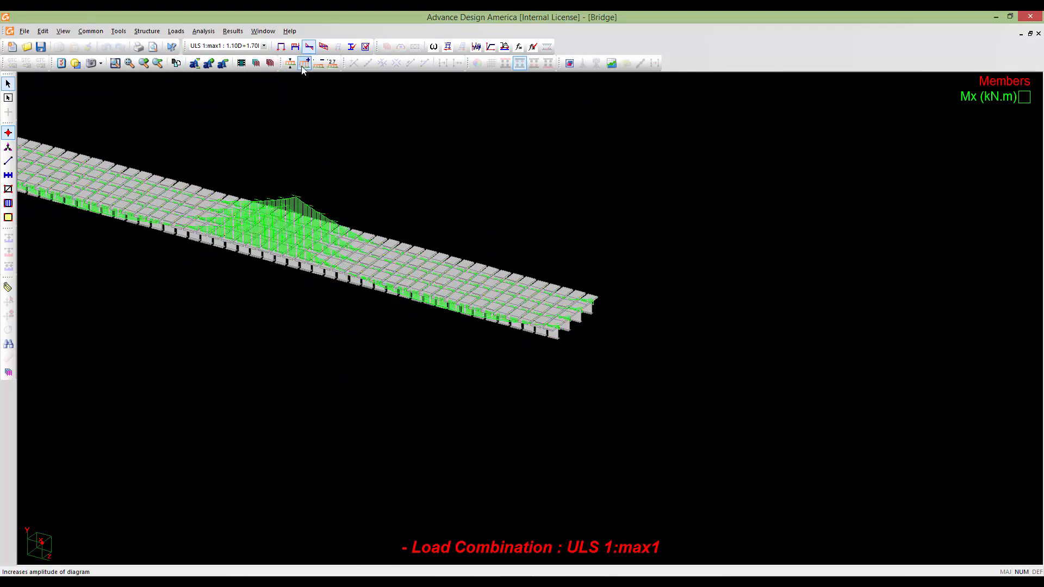
- Examine the ULS 1:max1 Mx diagram along all beam lines, over the pier and at both bridge ends
shift+middle_drag(307, 282, 648, 256)
scroll(649, 255, down, 2)
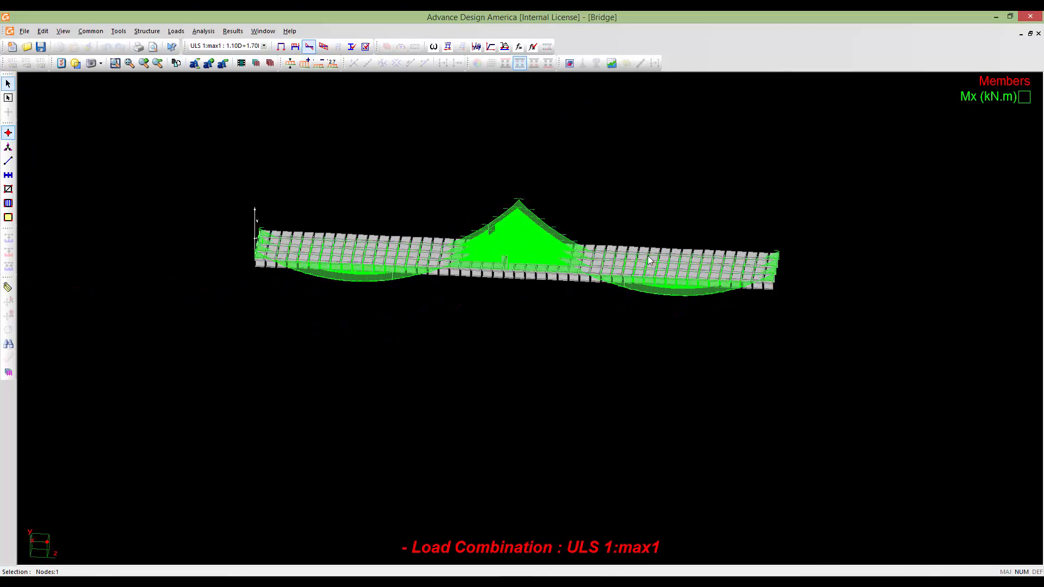
shift+middle_drag(587, 277, 529, 275)
middle_drag(281, 288, 562, 282)
scroll(420, 285, up, 1)
scroll(419, 285, up, 2)
scroll(562, 282, down, 2)
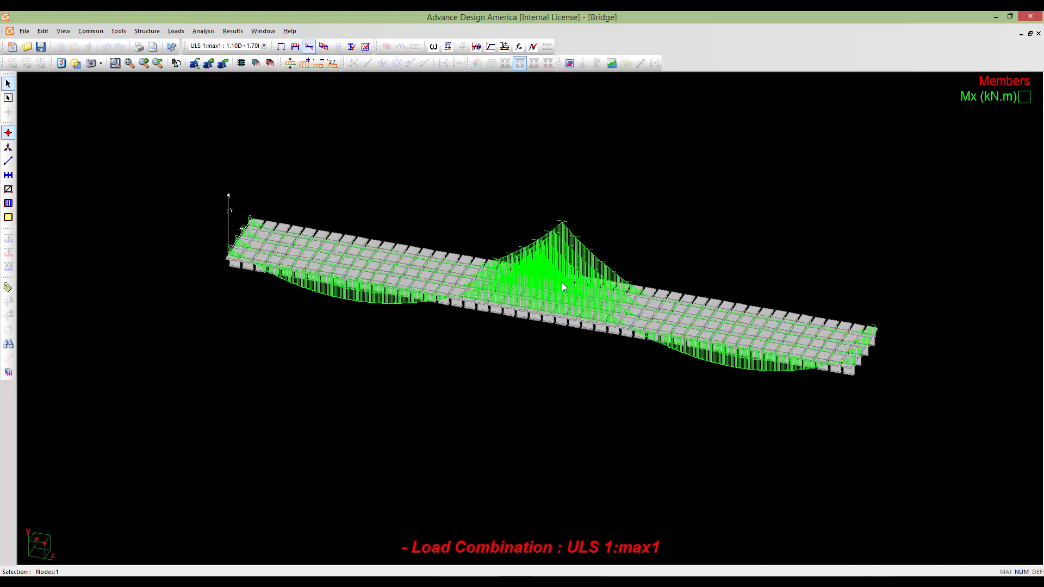
middle_drag(559, 320, 499, 341)
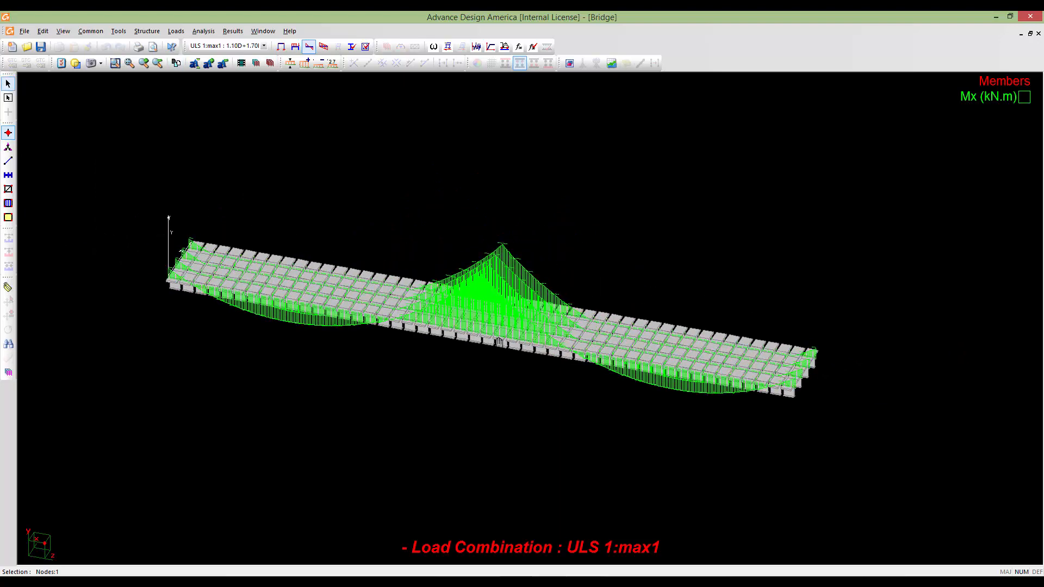
middle_drag(527, 355, 682, 395)
middle_drag(515, 329, 750, 410)
scroll(811, 413, up, 3)
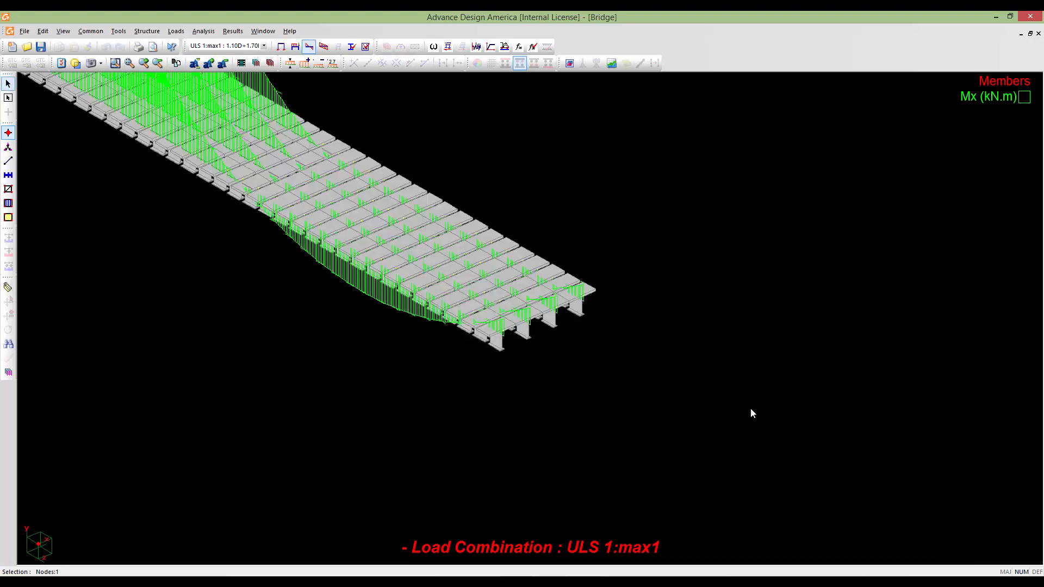
middle_drag(369, 209, 616, 342)
scroll(616, 342, down, 4)
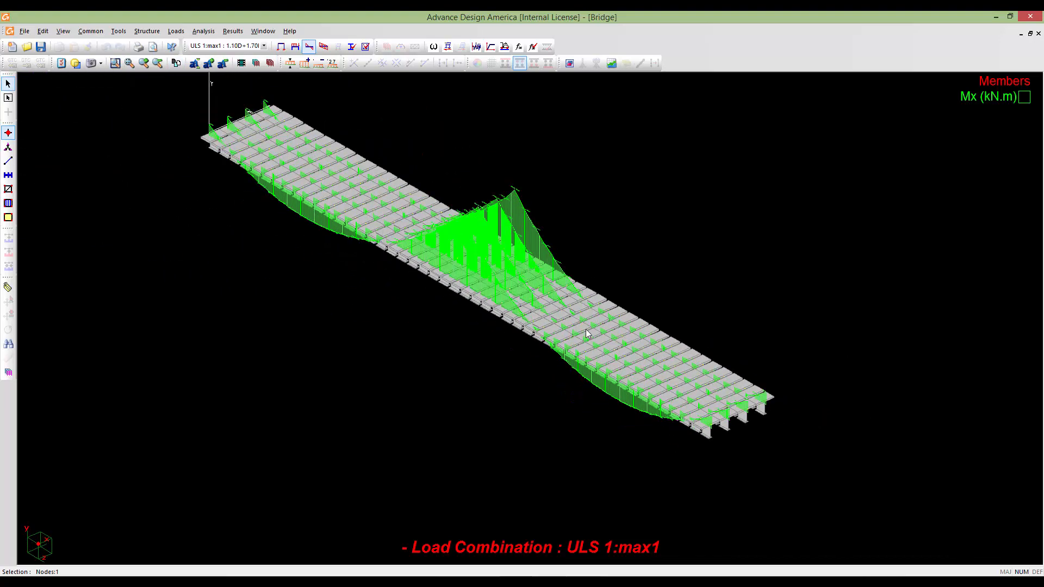
middle_drag(614, 389, 598, 332)
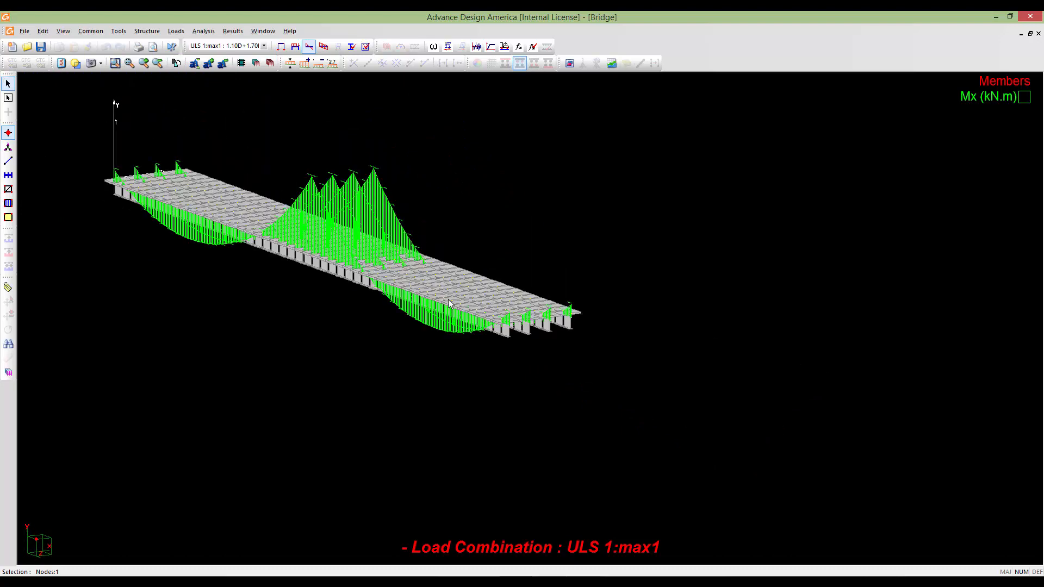
middle_drag(484, 304, 651, 333)
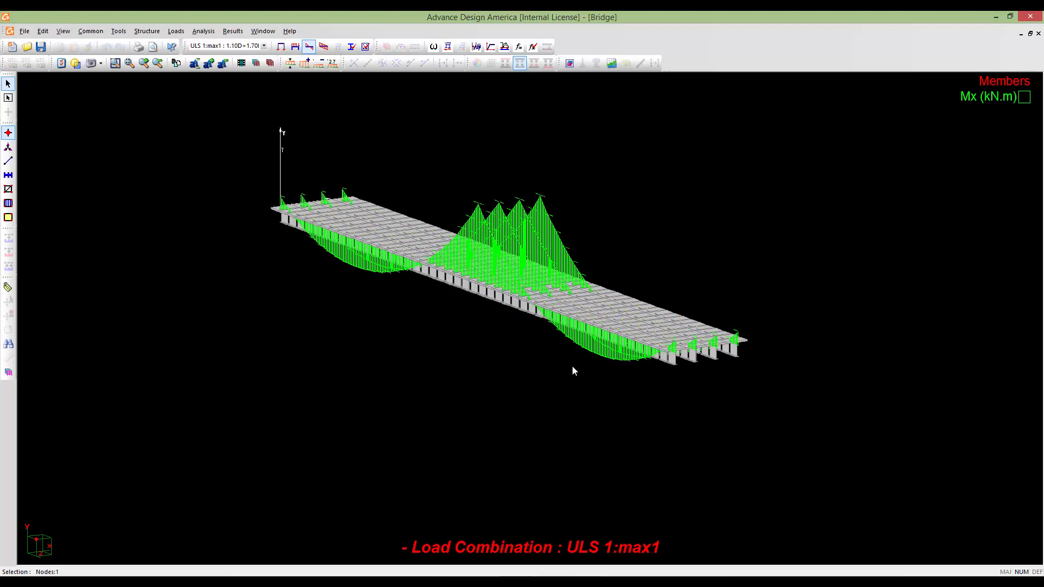
middle_drag(598, 373, 587, 360)
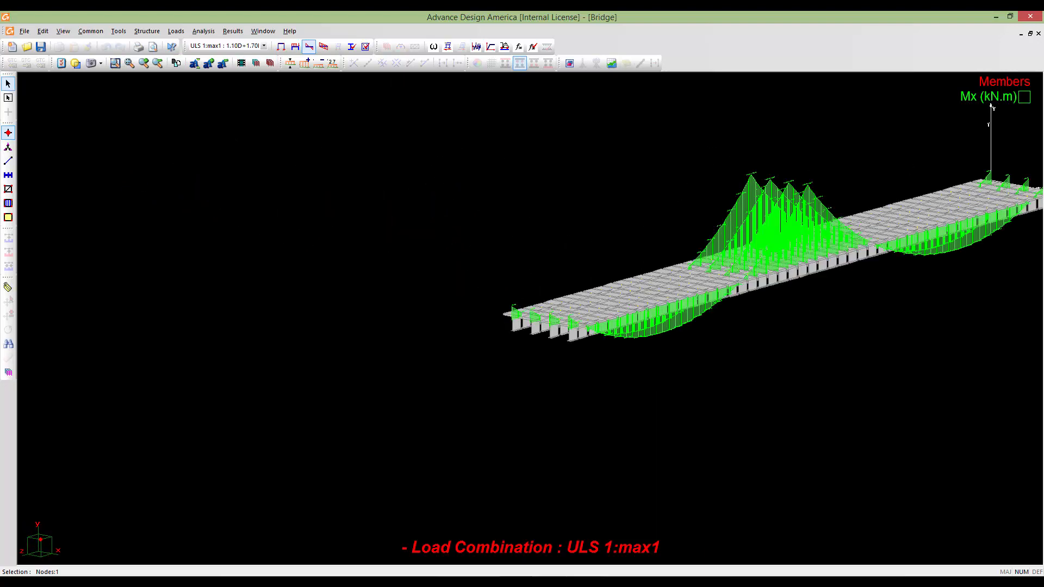
middle_drag(832, 290, 640, 358)
scroll(640, 357, up, 1)
scroll(640, 358, up, 1)
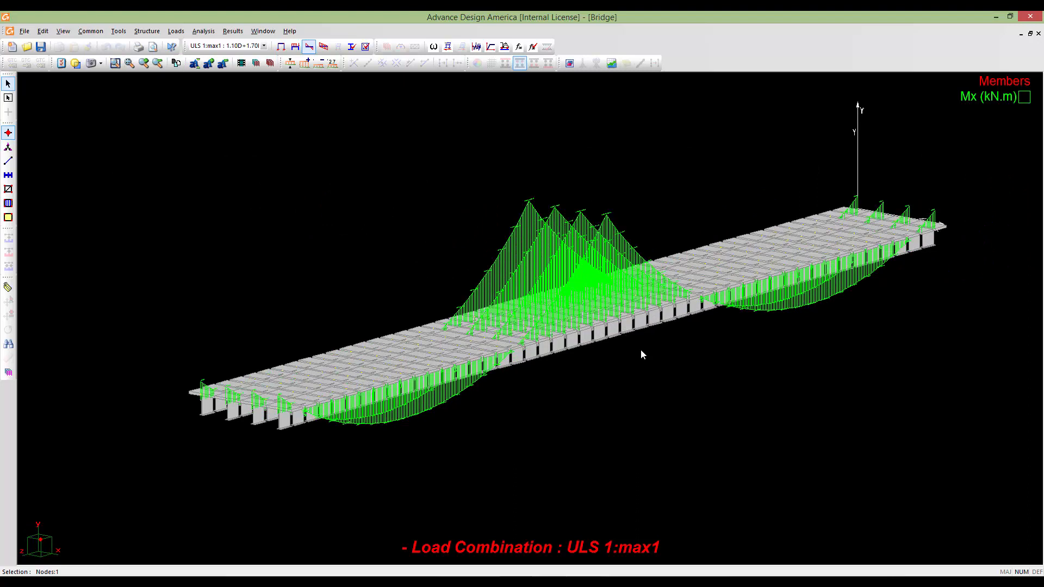
middle_drag(641, 355, 628, 360)
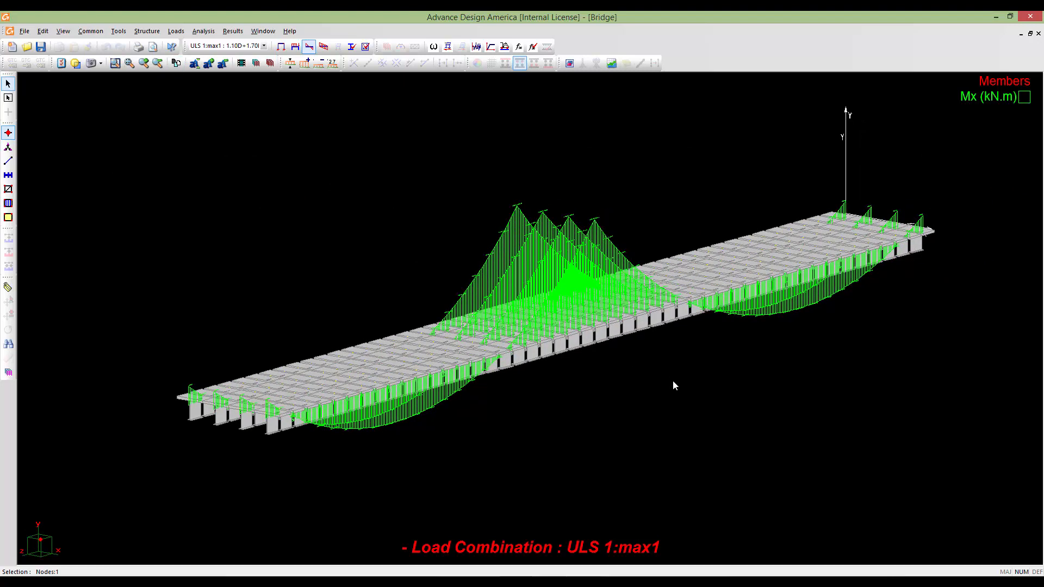
scroll(674, 379, down, 1)
middle_drag(674, 377, 634, 353)
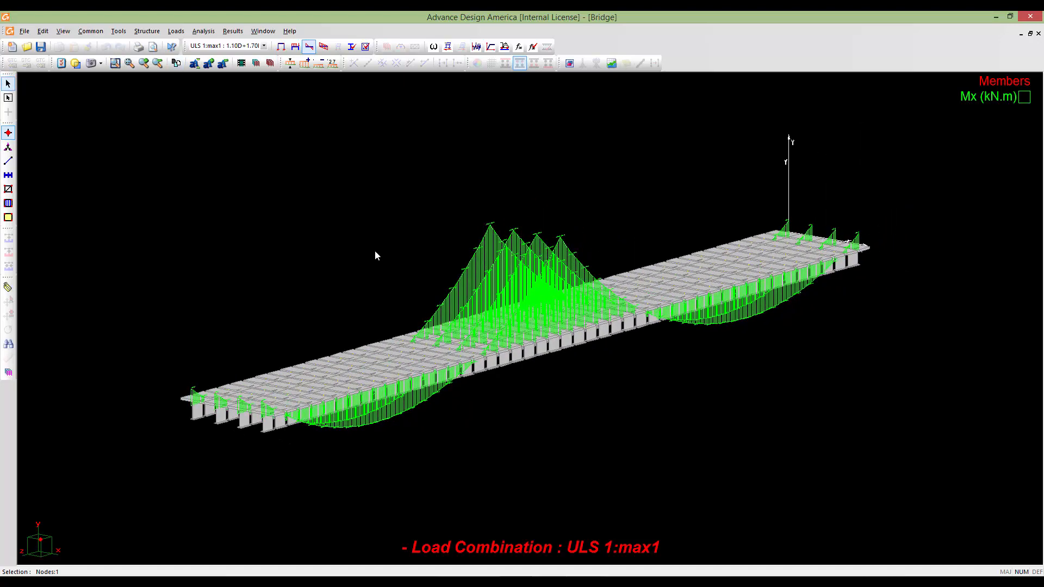
- Check the program's version and license information, then dismiss it
click(291, 32)
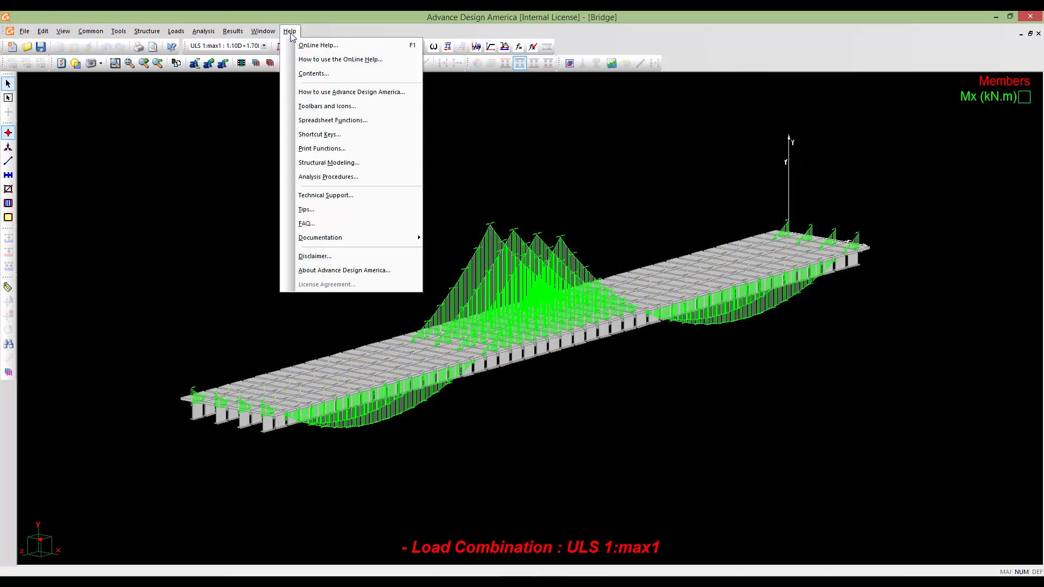
click(315, 270)
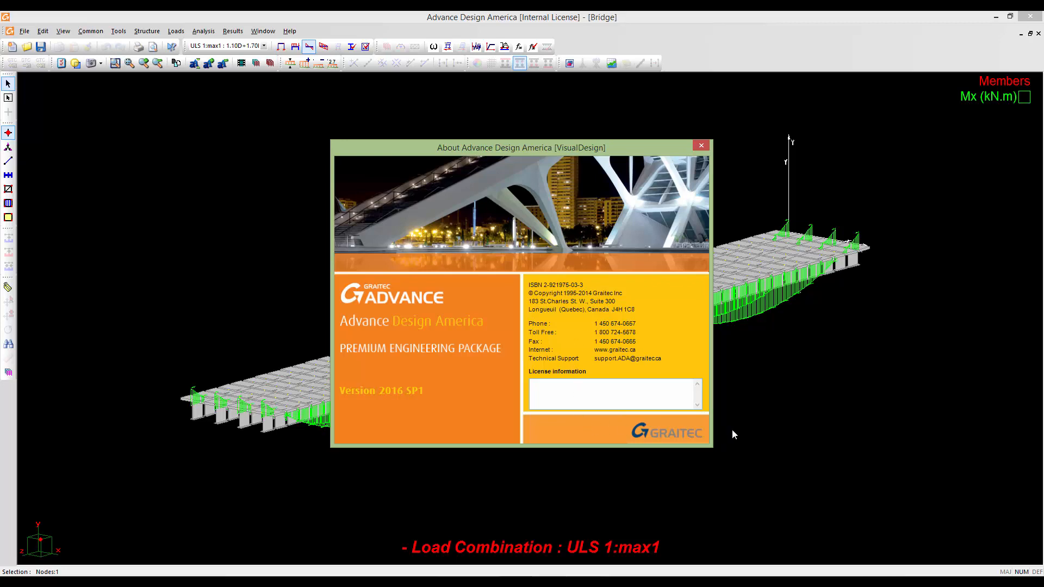
click(700, 145)
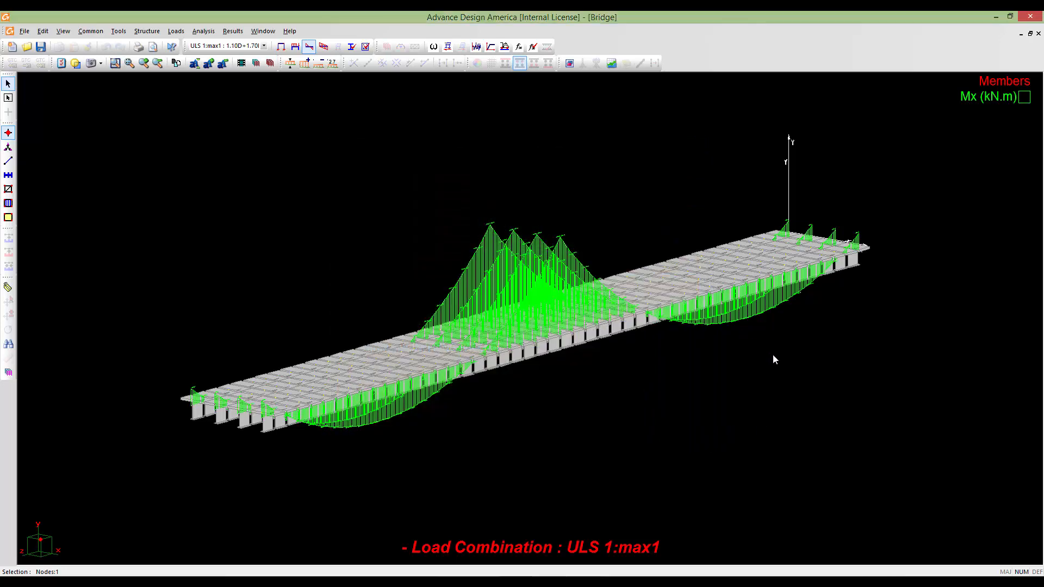